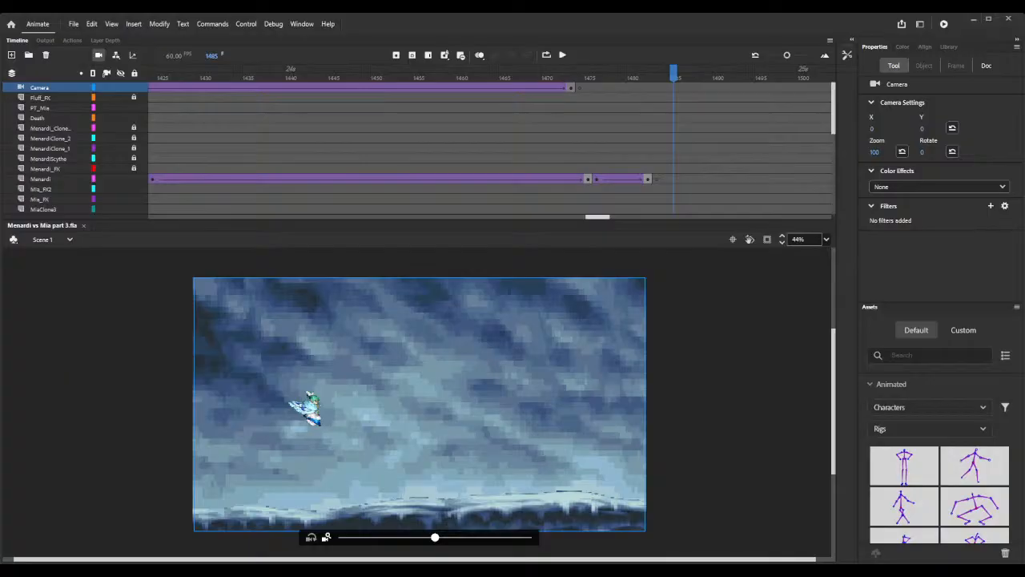
Play the animation as a test movie and close the preview.
left_click(943, 24)
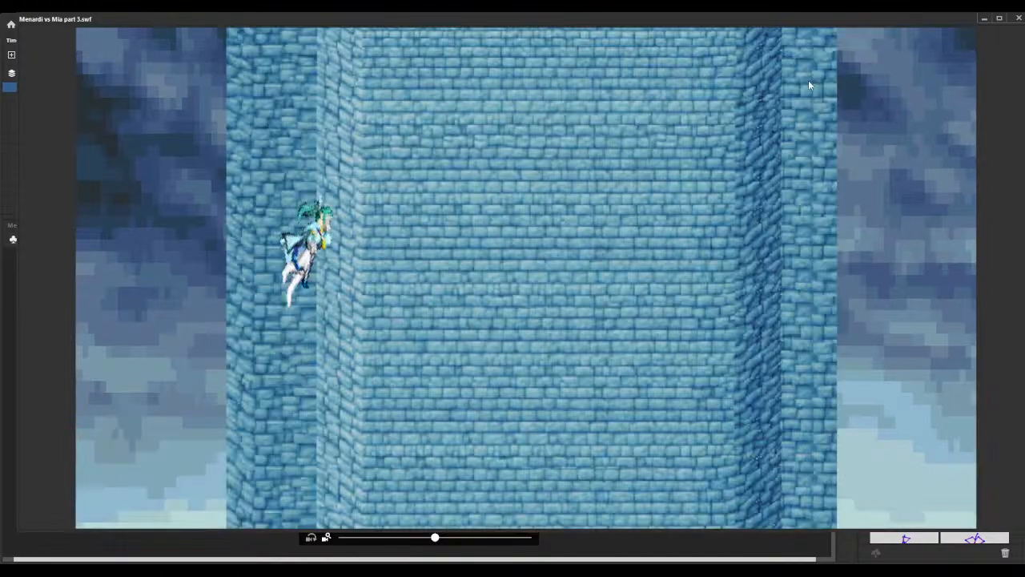
left_click(1019, 20)
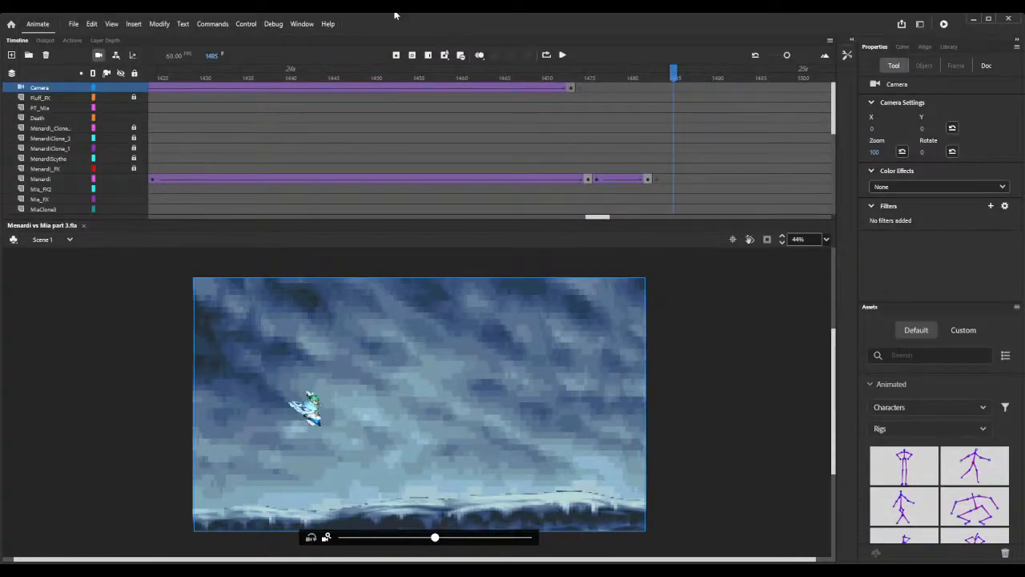
Turn off the camera and scrub the timeline to frame 1583 to review Menardi's aura beside the standing Mia.
left_click(97, 55)
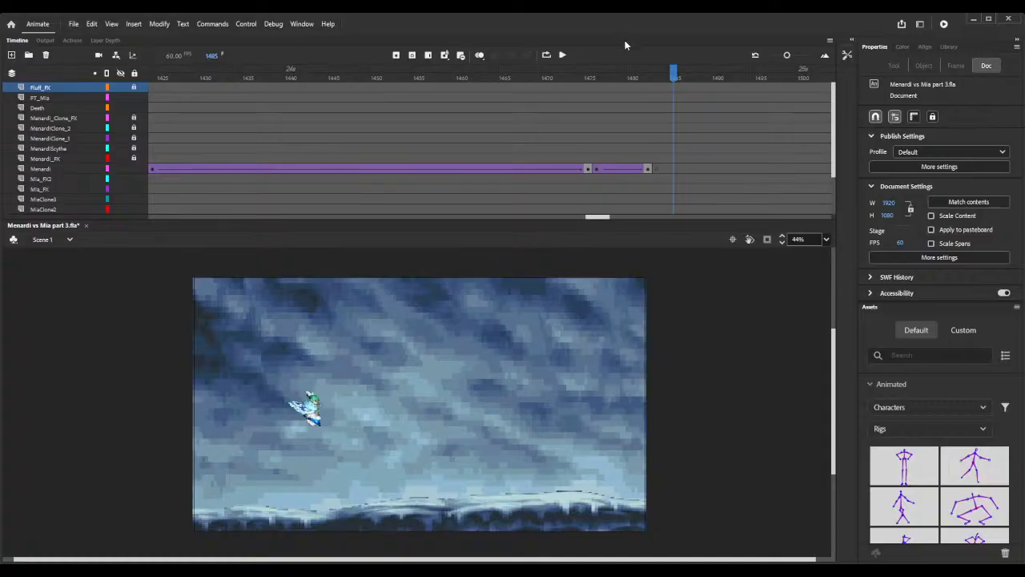
left_click_drag(587, 221, 622, 215)
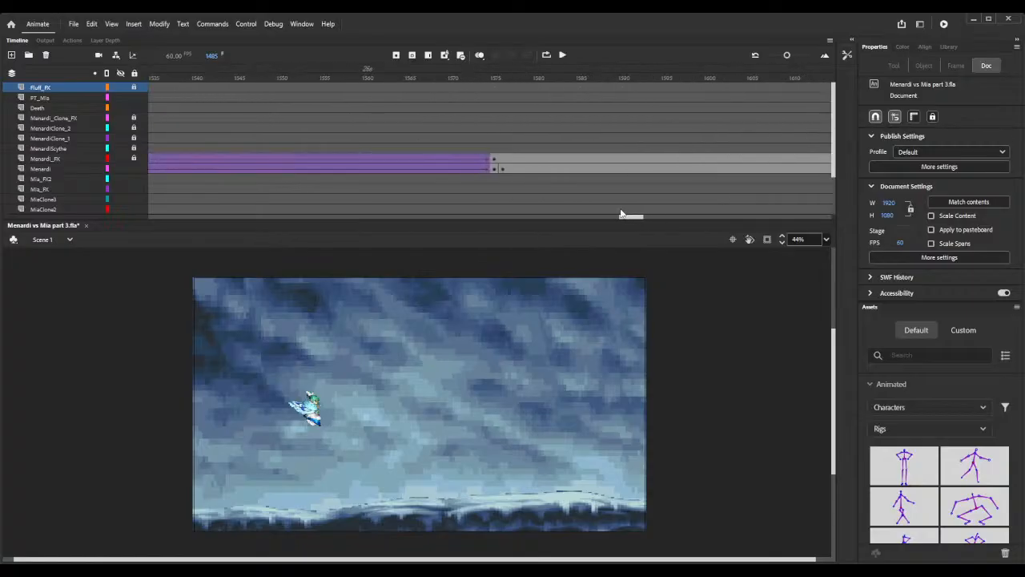
left_click_drag(453, 73, 571, 119)
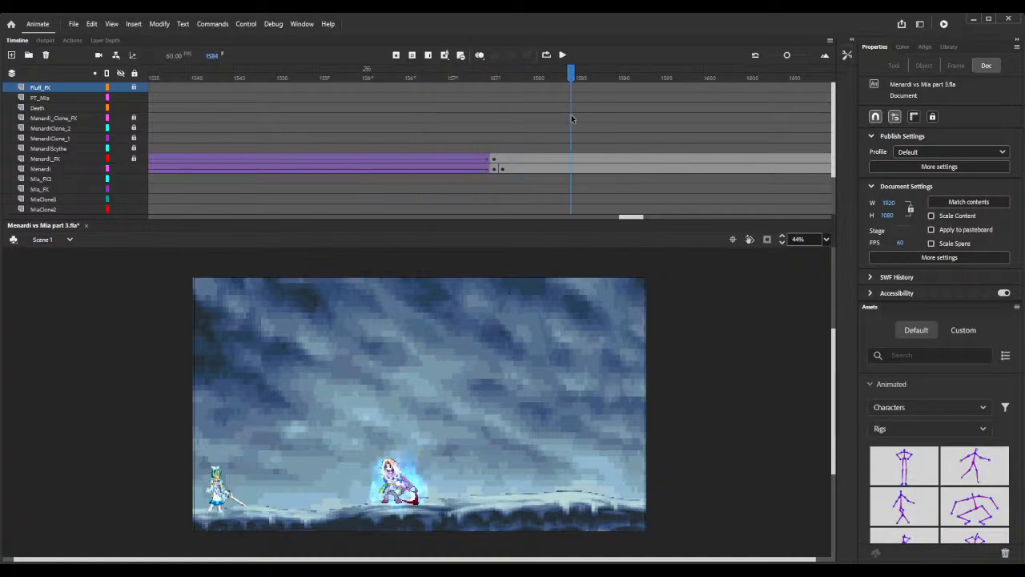
left_click(784, 237)
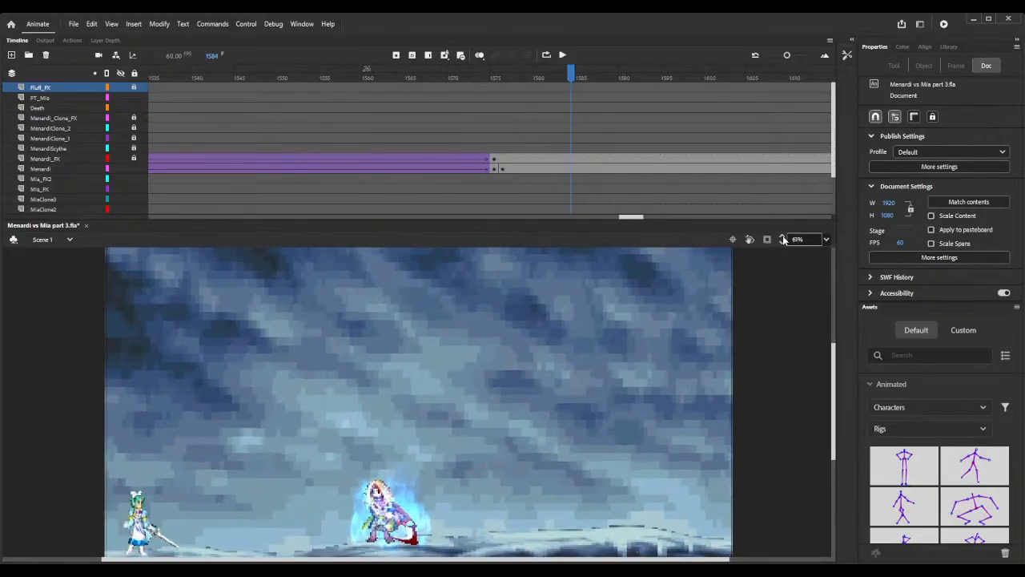
scroll(504, 403, "down", 3)
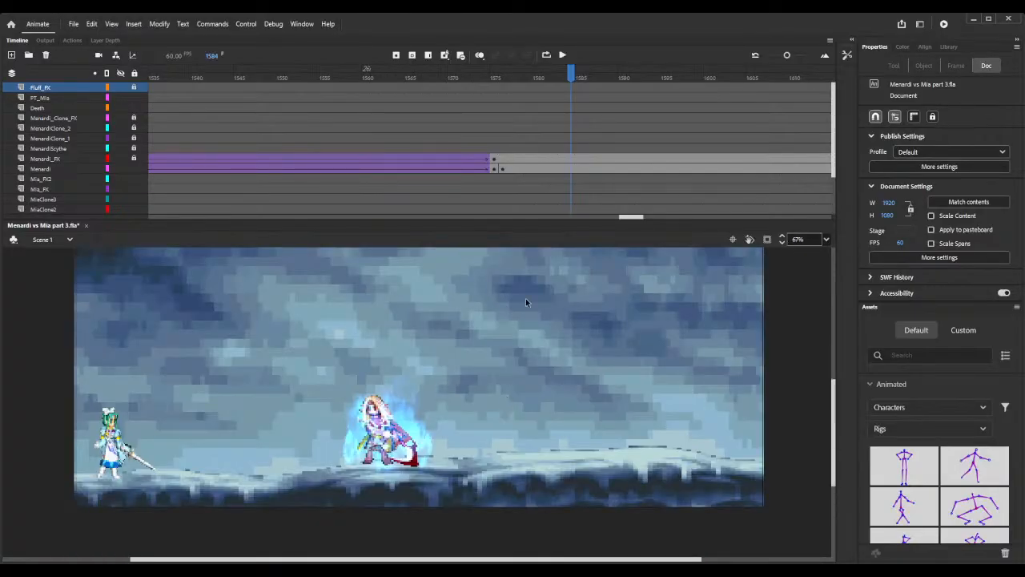
left_click(392, 74)
left_click_drag(392, 74, 564, 77)
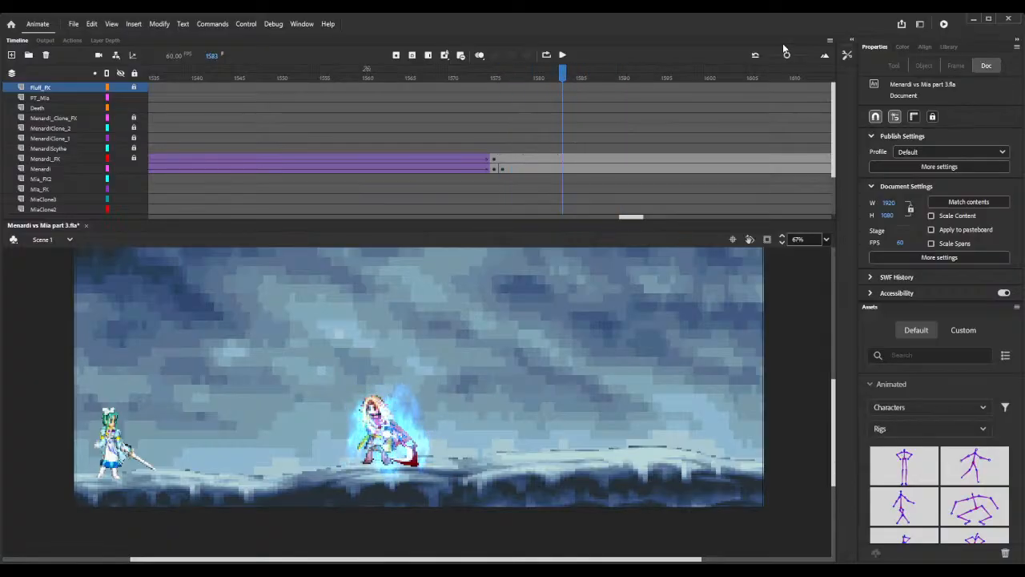
Insert a blank keyframe at frame 1576 on the Menardi_FX layer to end the blue aura, and check the nearby frames.
left_click(956, 49)
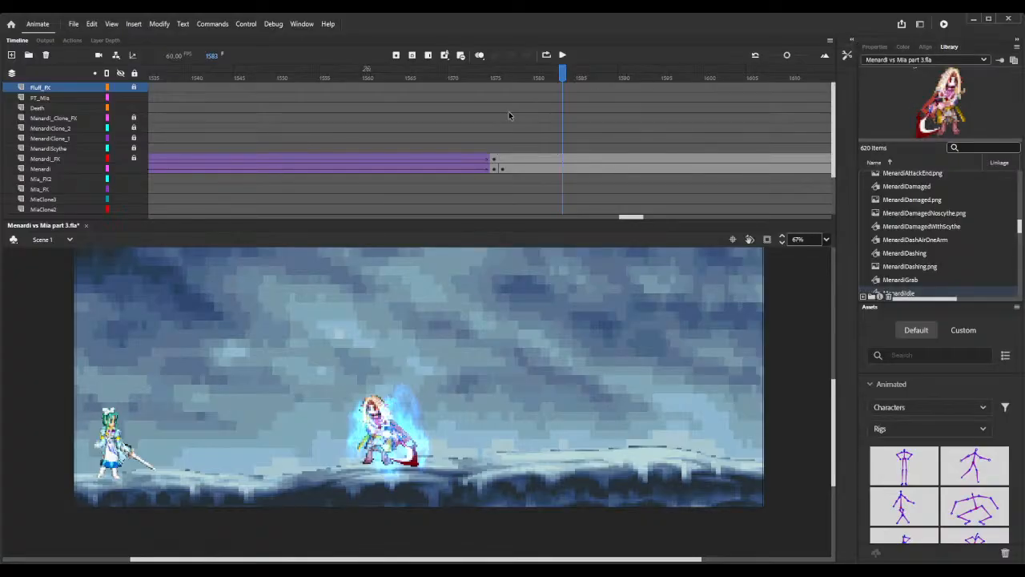
left_click(502, 164)
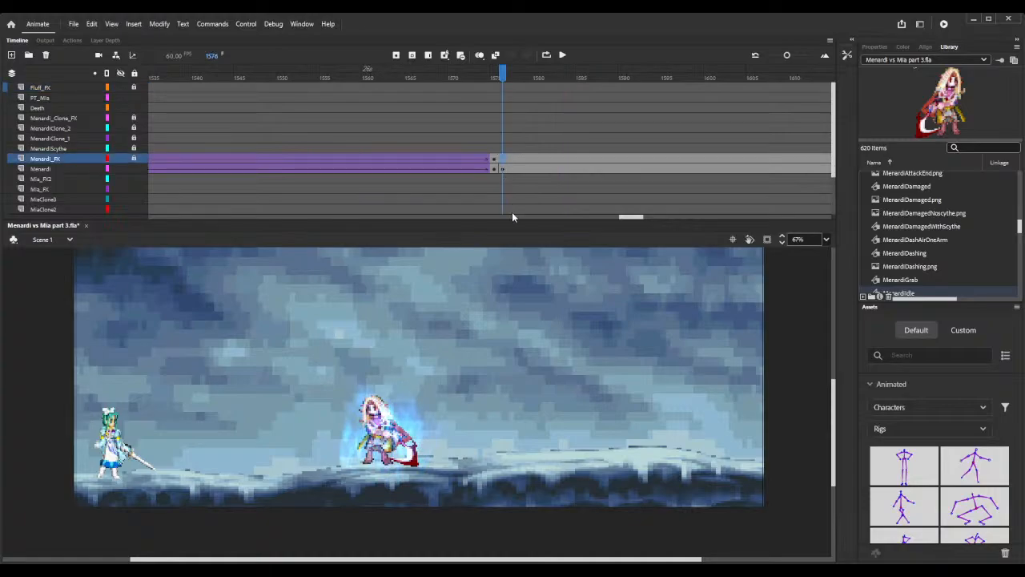
key("F7")
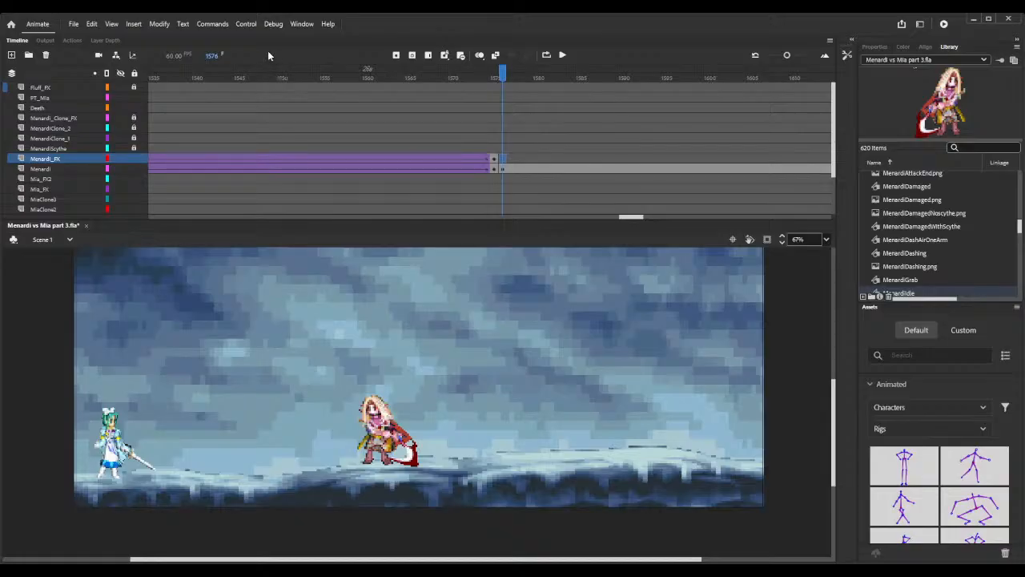
left_click_drag(304, 74, 532, 92)
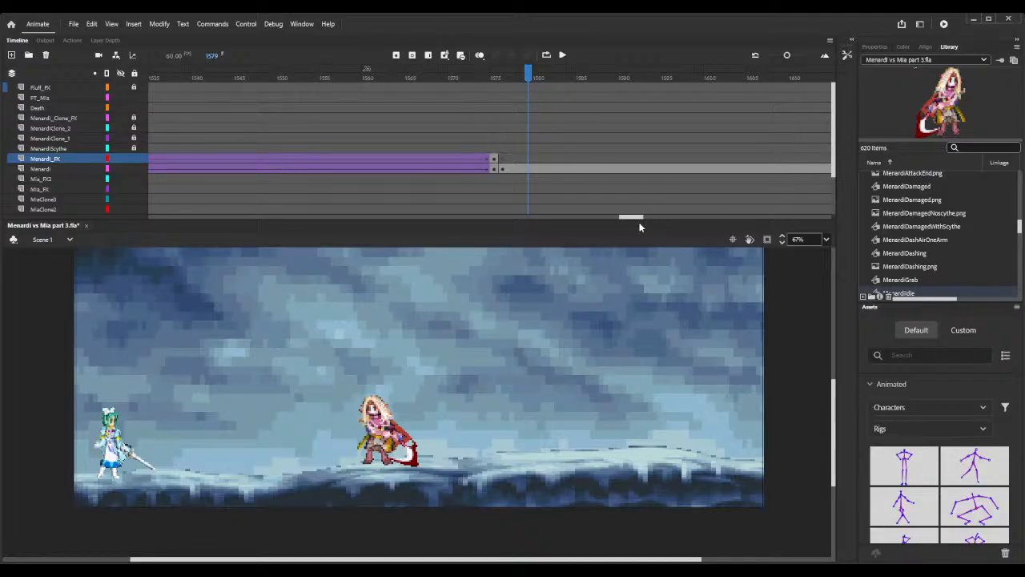
Extend all layers at the end of the timeline by inserting frames up to about frame 1669, and save the file.
mouse_move(636, 217)
left_mouse_down()
mouse_move(666, 218)
mouse_move(651, 219)
left_mouse_up()
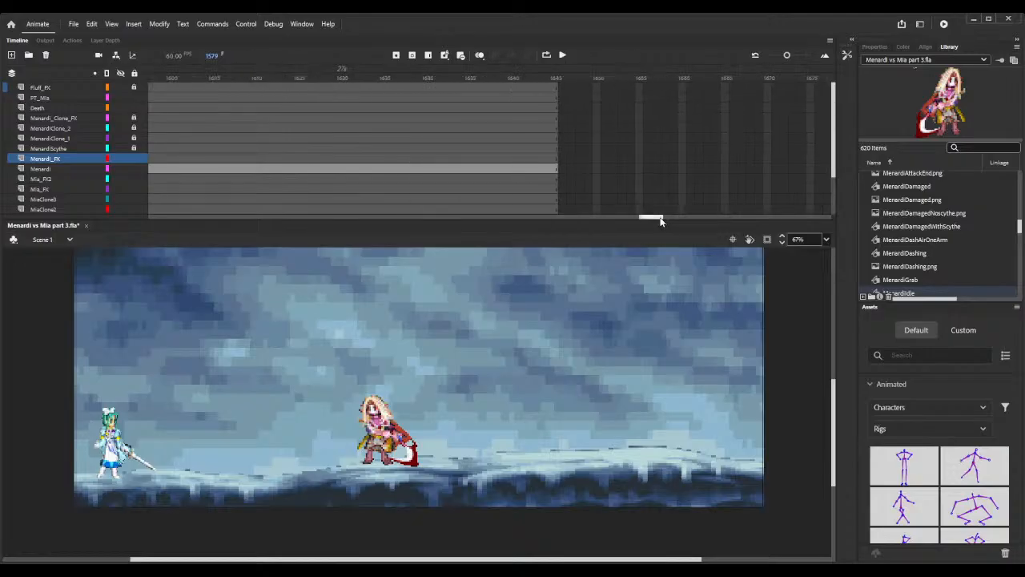
left_click(536, 76)
key("F5")
key("F5")
key("F5")
key("F5")
key("F5")
key("F5")
key("F5")
key("F5")
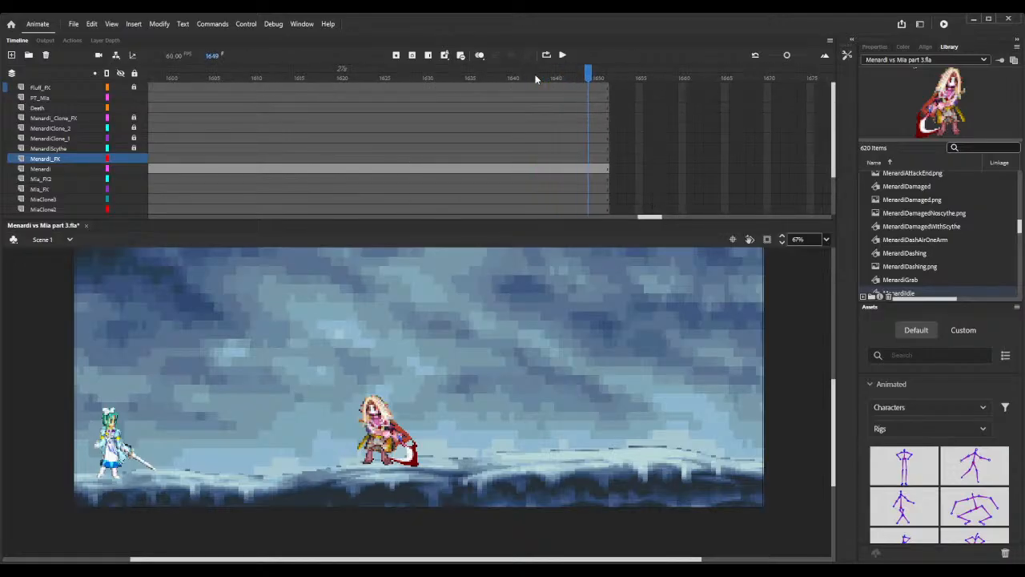
key("F5")
key("F5")
key("F5")
key("F5")
key("F5")
key("F5")
key("F5")
key("F5")
key("F5")
key("F5")
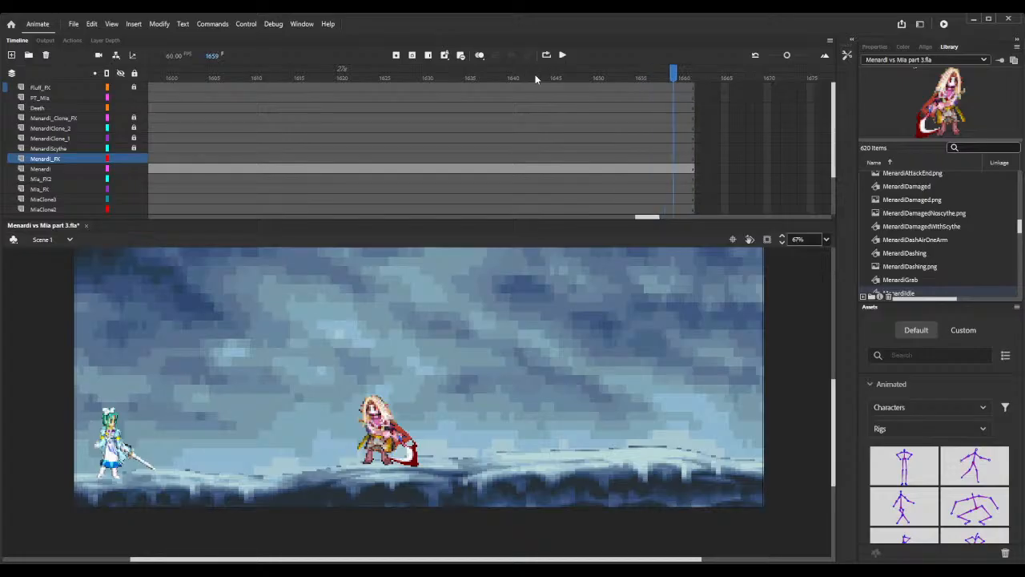
key("F5")
key("F5")
key("F5")
key("F5")
key("F5")
key("F5")
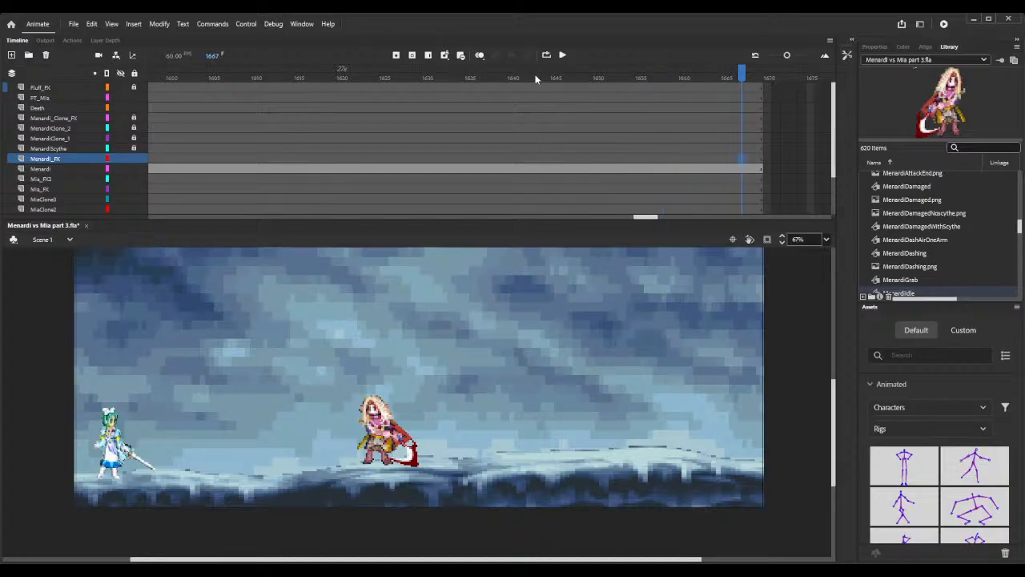
key("ctrl+s")
Copy Mia's dashing-pose keyframe from frame 1048 and paste it on the Mia layer at frame 1618.
left_click_drag(645, 218, 629, 219)
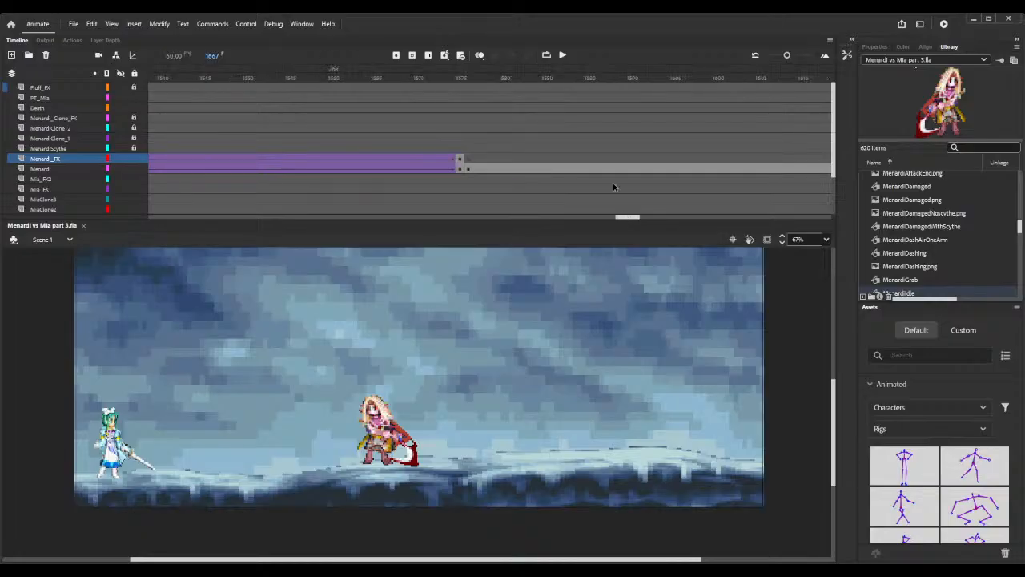
scroll(560, 169, "down", 3)
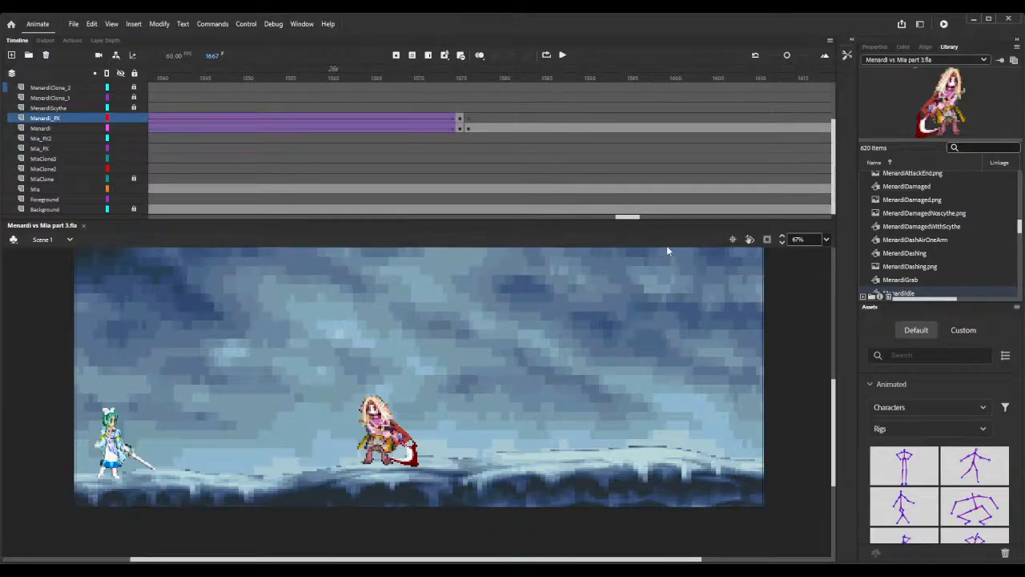
left_click_drag(623, 219, 457, 221)
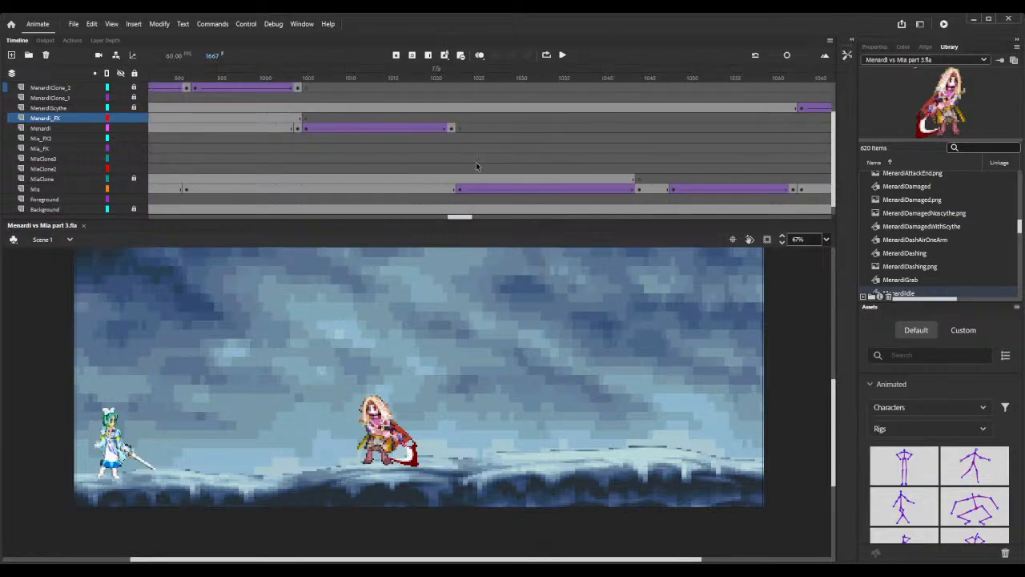
left_click_drag(446, 78, 674, 89)
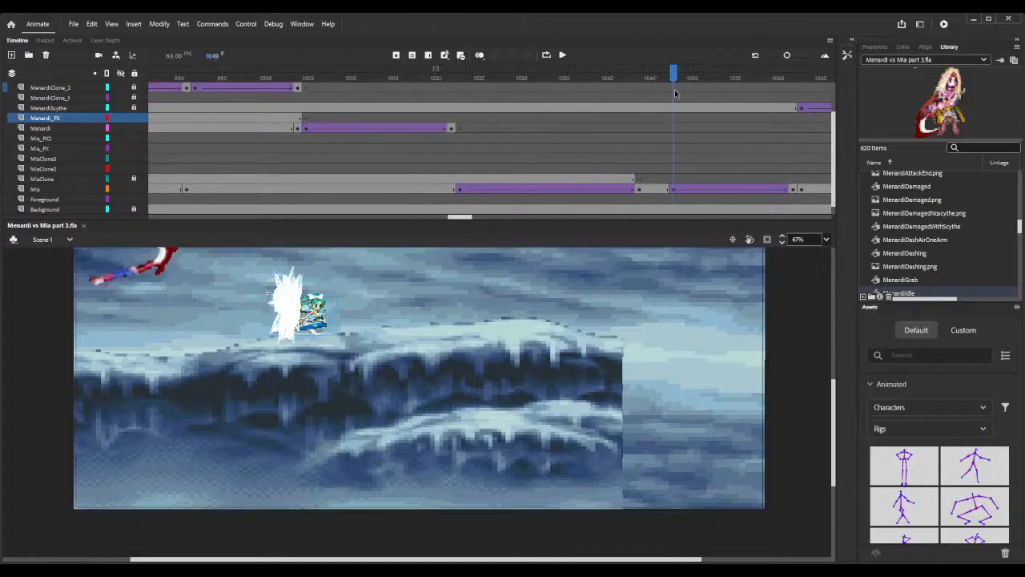
left_click(668, 197)
left_click(672, 191)
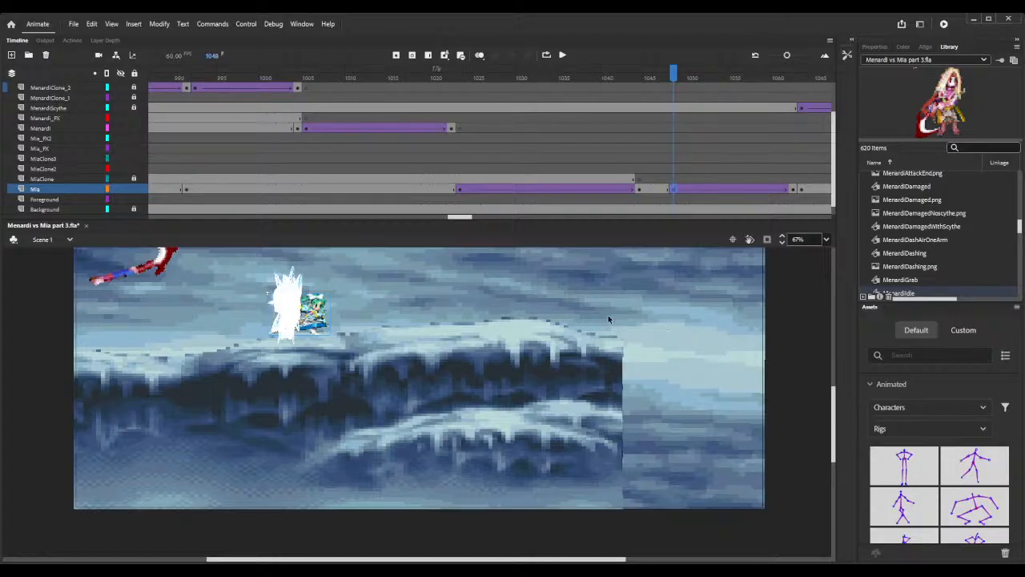
left_click_drag(459, 221, 636, 218)
left_click(589, 193)
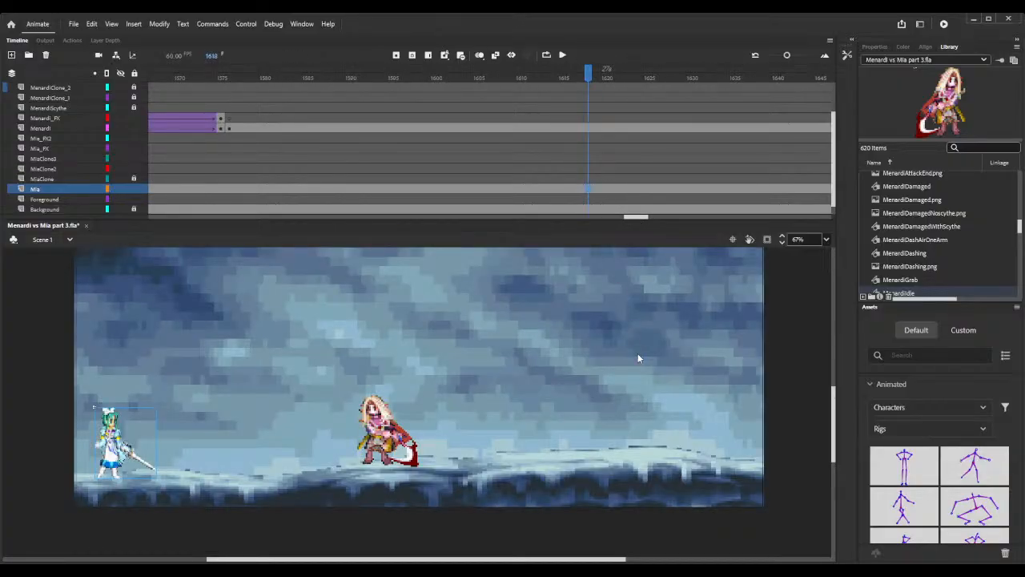
key("ctrl+alt+v")
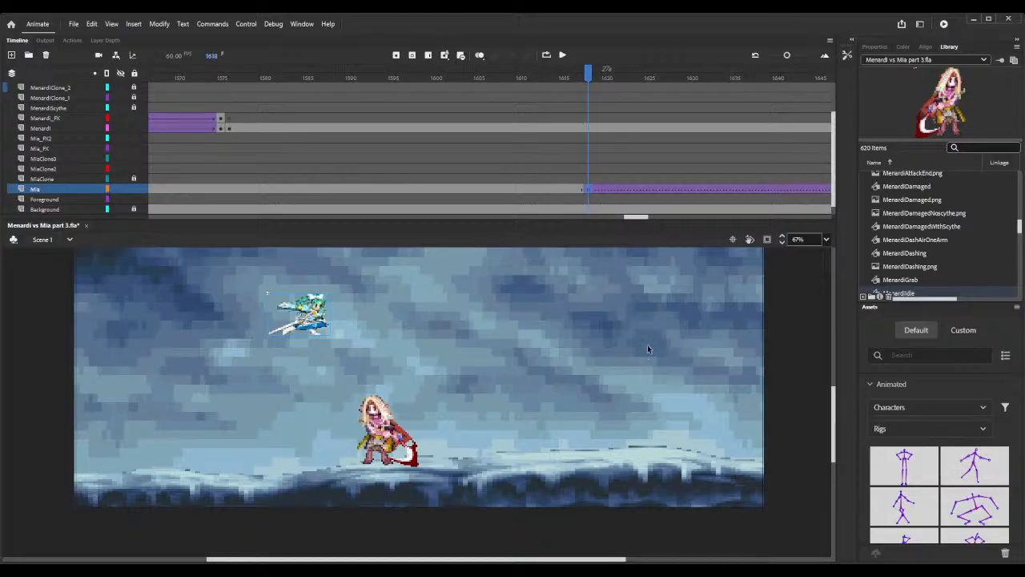
Remove the tween that follows Mia's pasted keyframe at frame 1618.
right_click(600, 189)
left_click(620, 195)
left_click(587, 190)
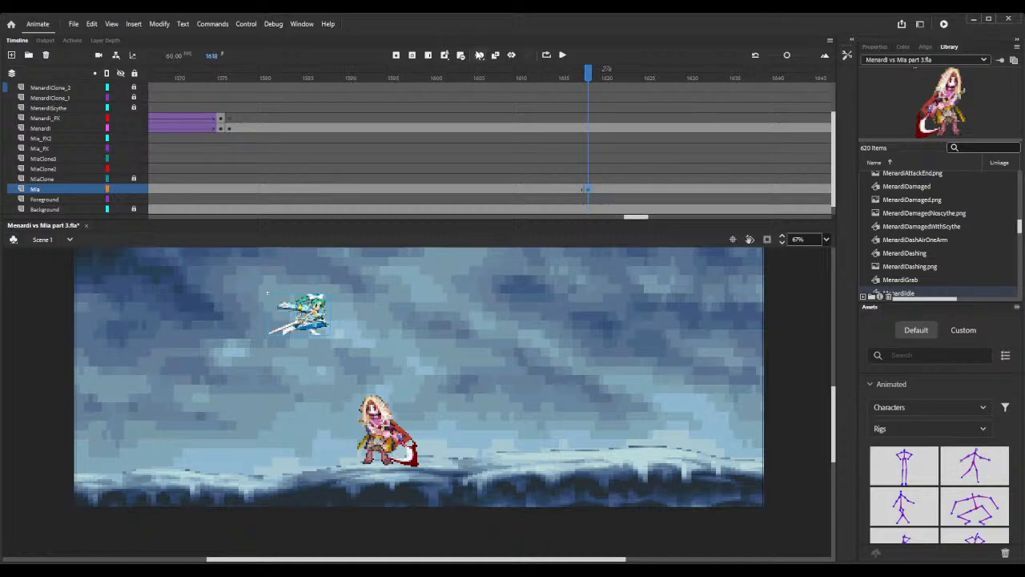
Turn on onion skinning and move Mia's dashing pose down onto the ghost of her standing position on the ground.
left_click(479, 54)
left_click(479, 55)
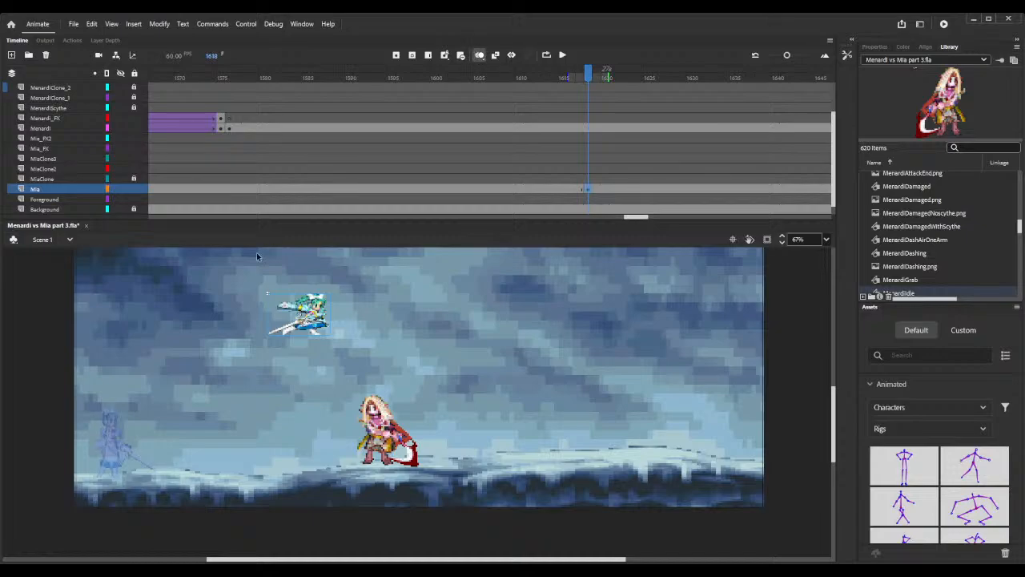
left_click_drag(318, 327, 124, 468)
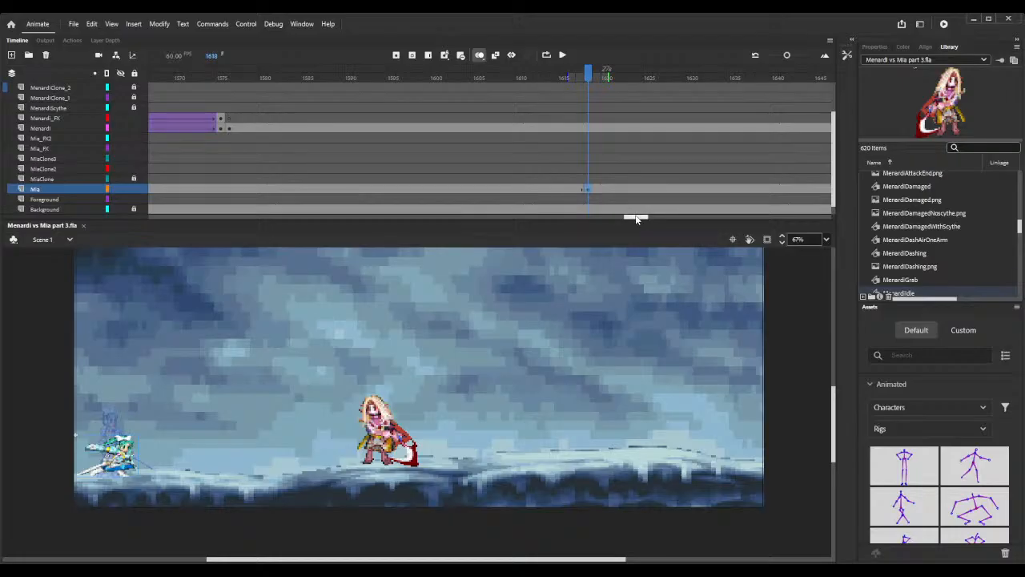
Find Menardi's whitened dashing pose earlier in the animation and copy its keyframe at frame 1276 on the Menardi layer.
left_click_drag(636, 218, 562, 222)
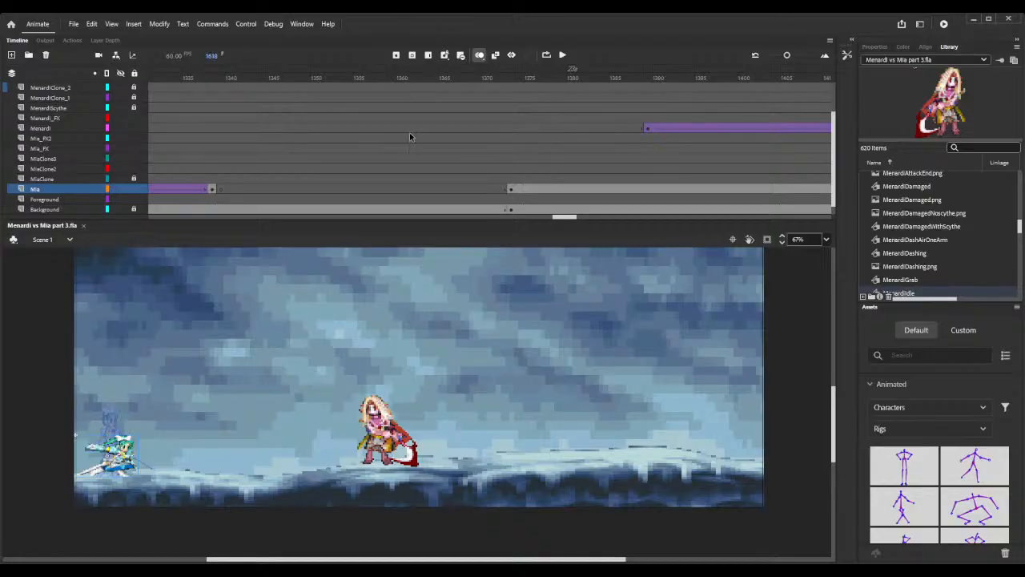
left_click_drag(568, 216, 538, 220)
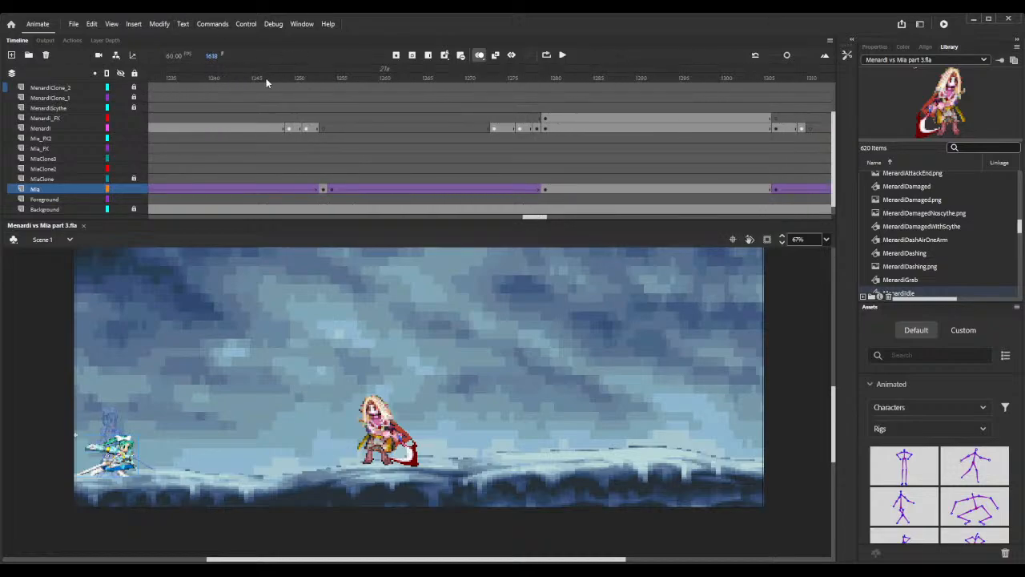
left_click_drag(270, 76, 213, 78)
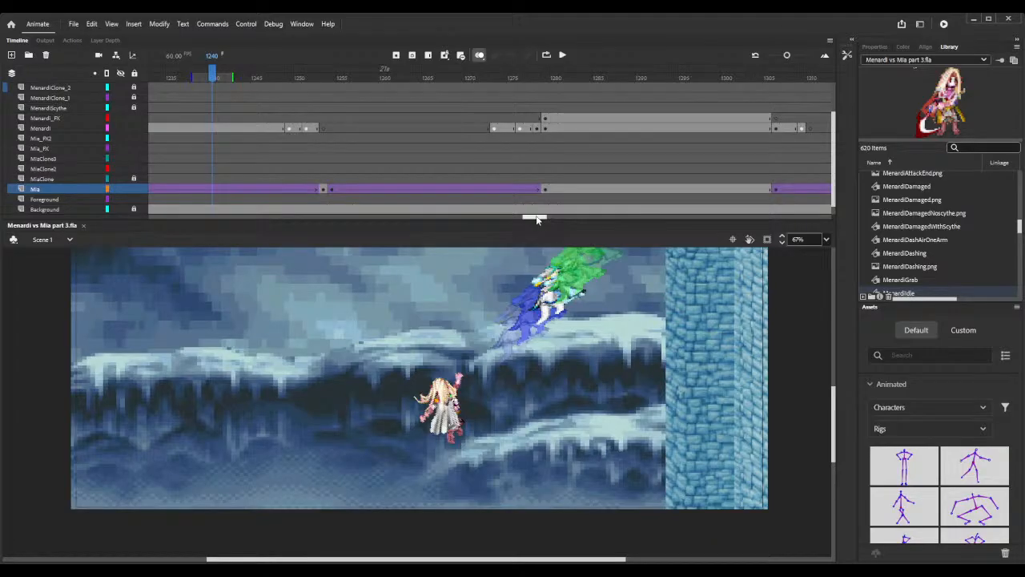
scroll(586, 157, "left", 5)
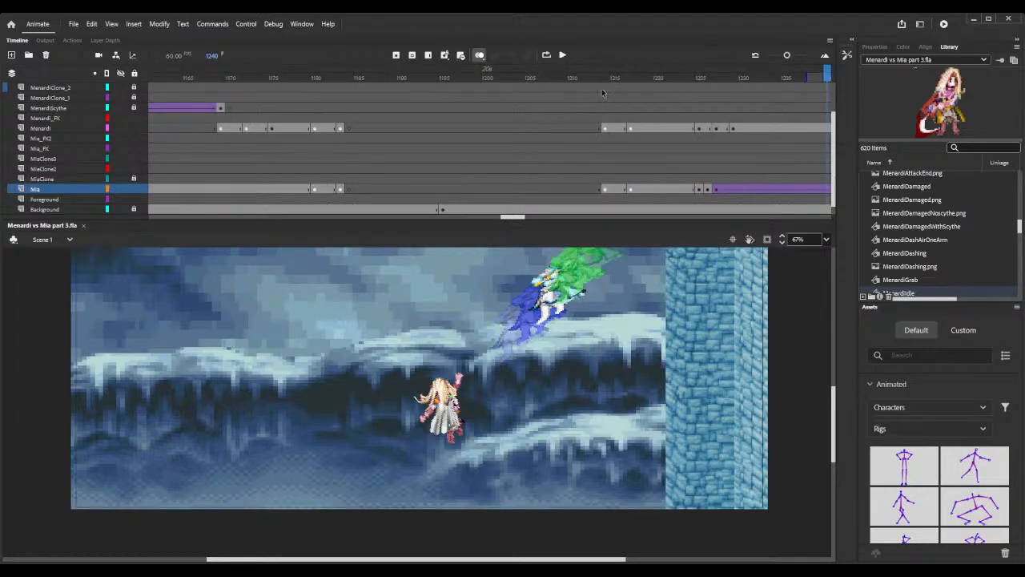
left_click_drag(607, 75, 775, 85)
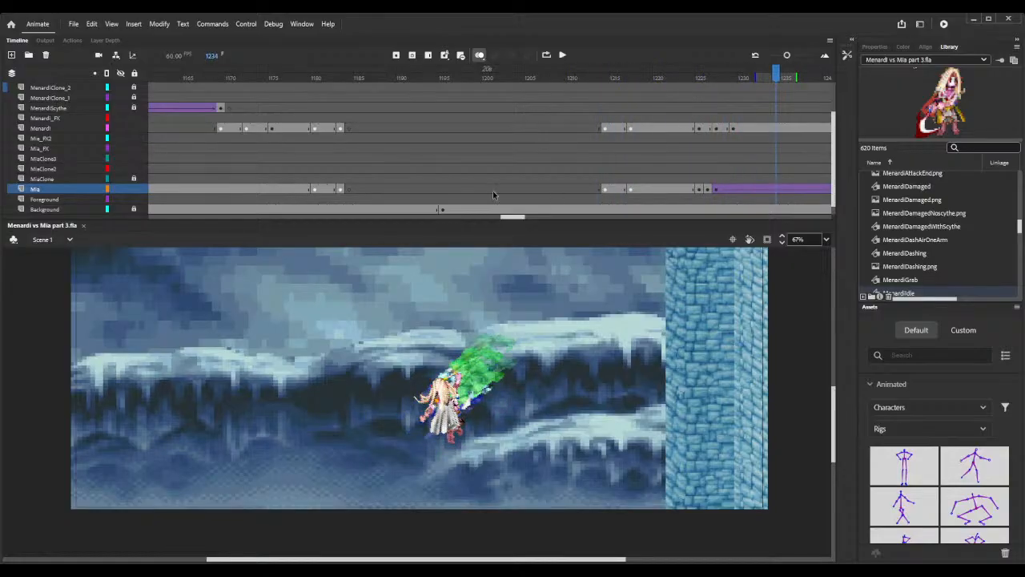
left_click_drag(512, 216, 529, 197)
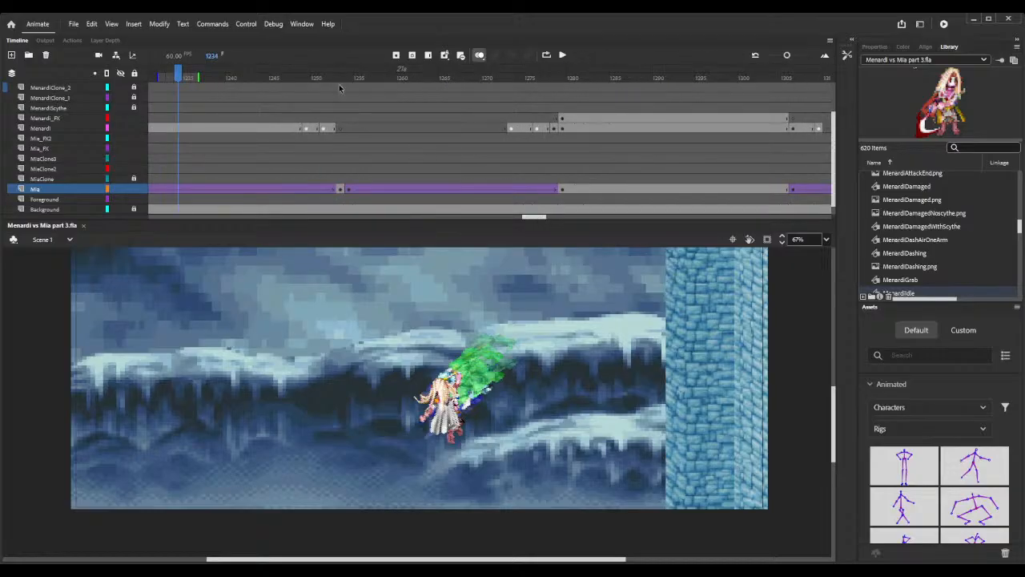
left_click_drag(312, 77, 546, 88)
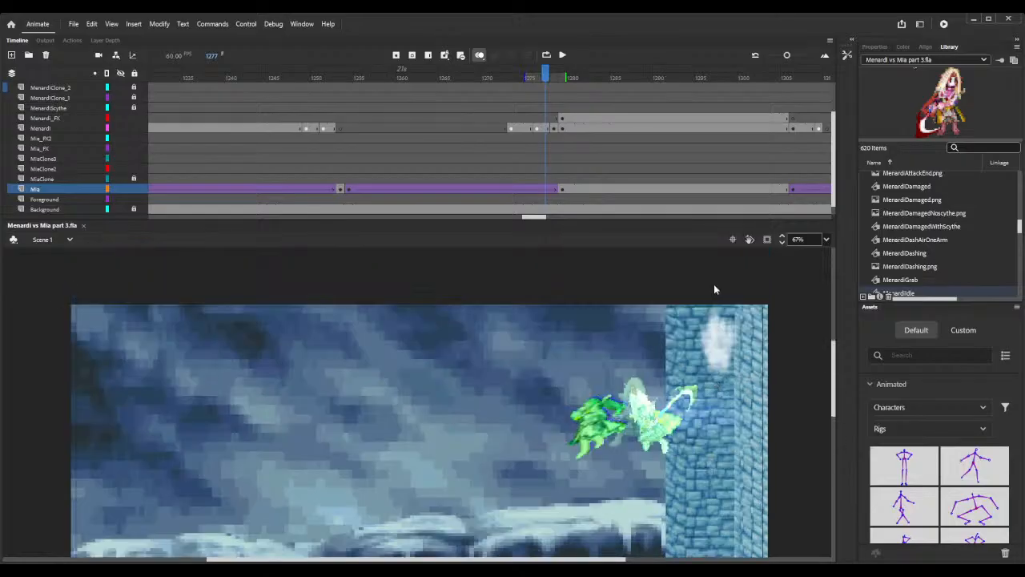
left_click(511, 129)
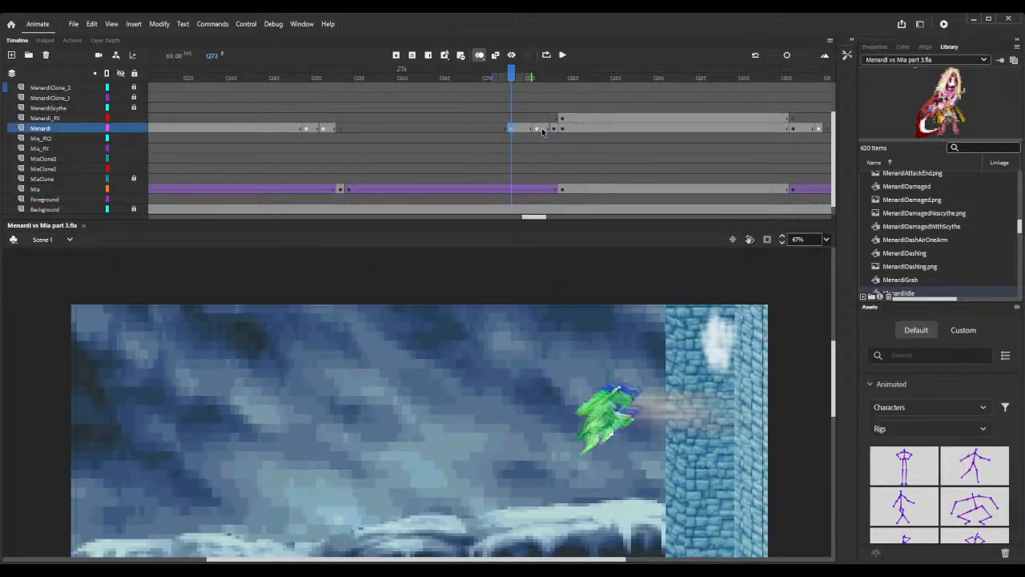
left_click(536, 138)
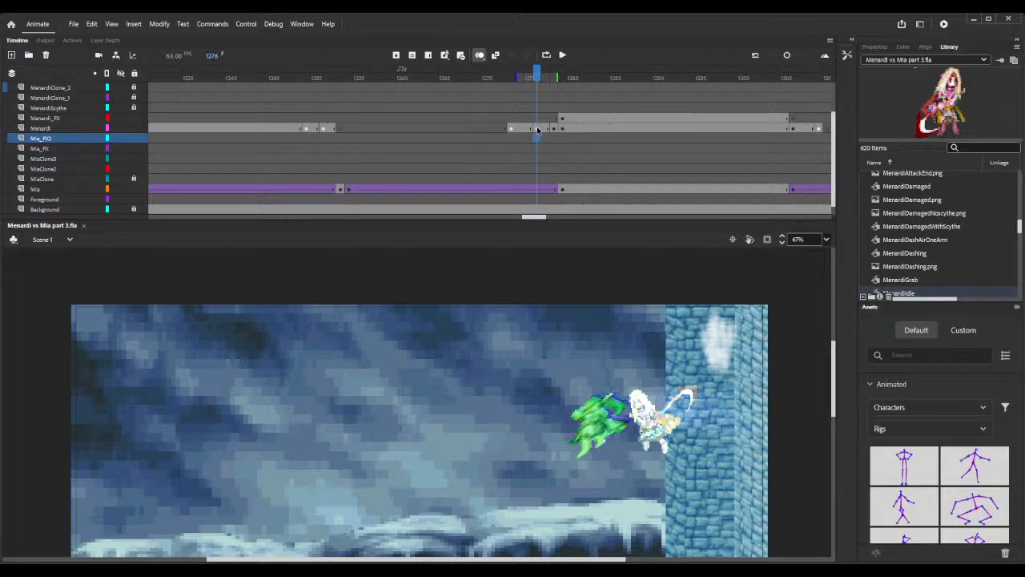
left_click(538, 128)
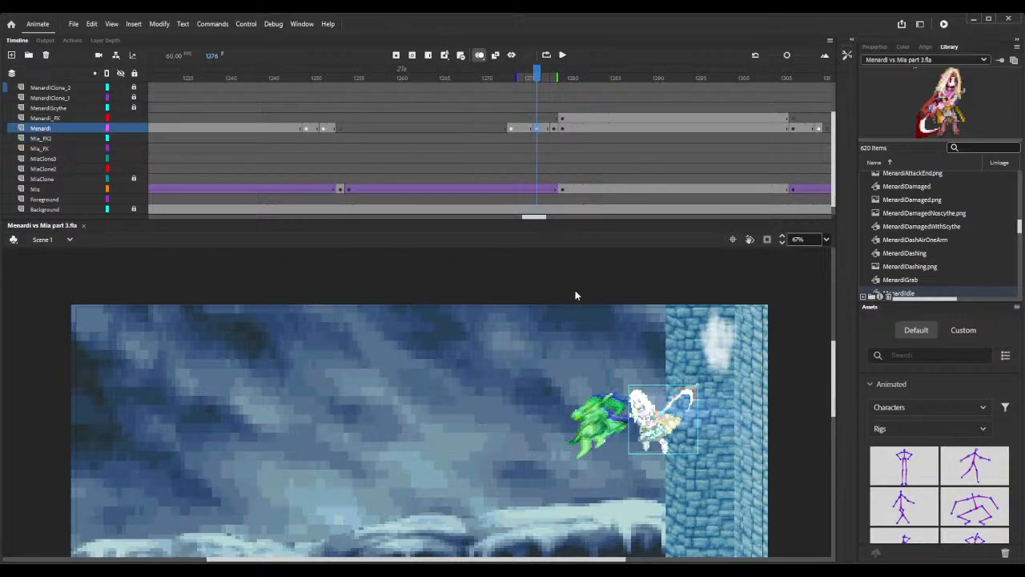
key("F6")
Paste the copied keyframe on the Menardi layer at frame 1618 and move the pose down to the ground beside Menardi's ghost.
left_click_drag(531, 216, 636, 224)
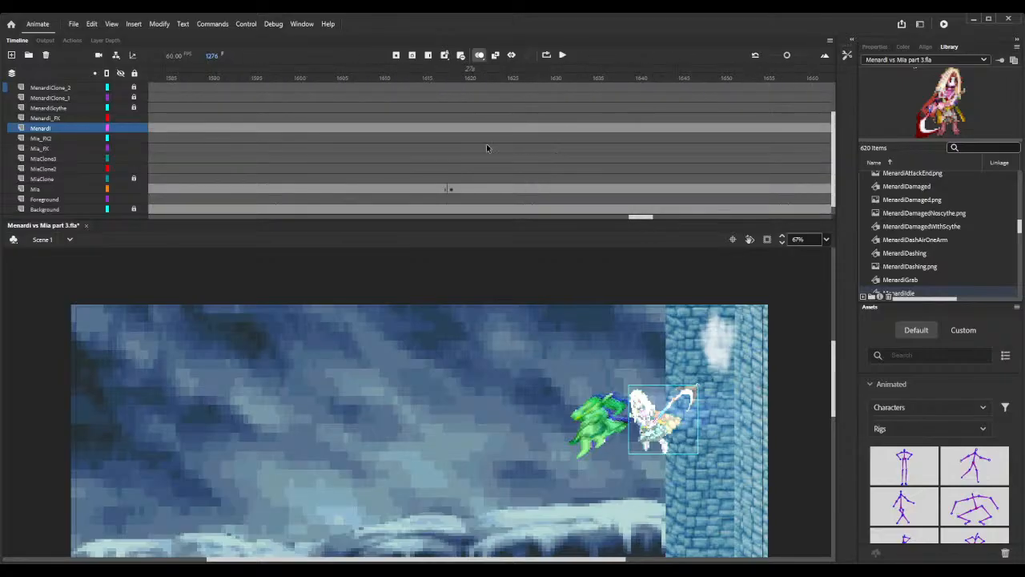
mouse_move(445, 71)
left_mouse_down()
mouse_move(461, 76)
mouse_move(453, 81)
left_mouse_up()
scroll(508, 306, "down", 3)
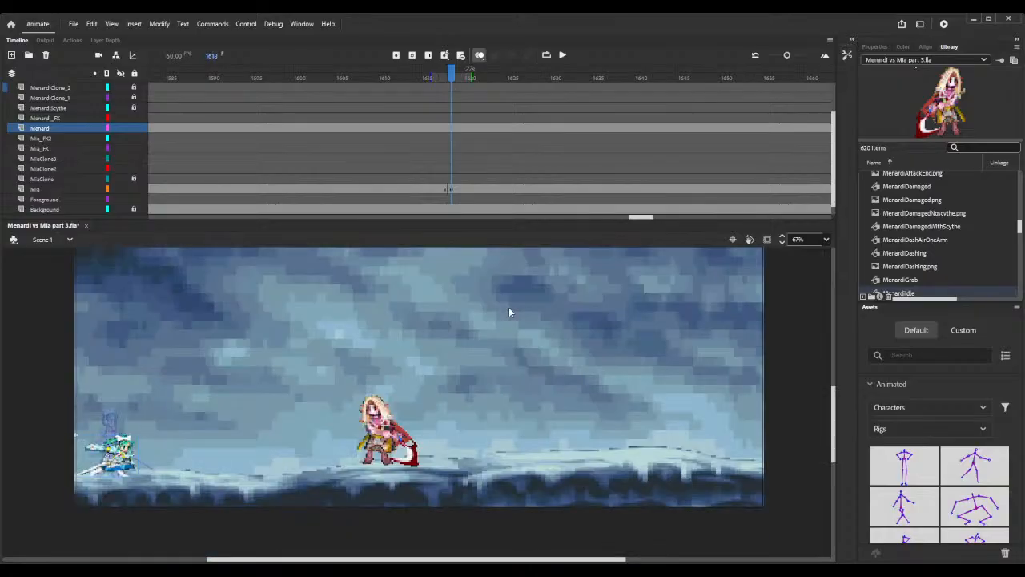
left_click(453, 129)
key("ctrl+alt+v")
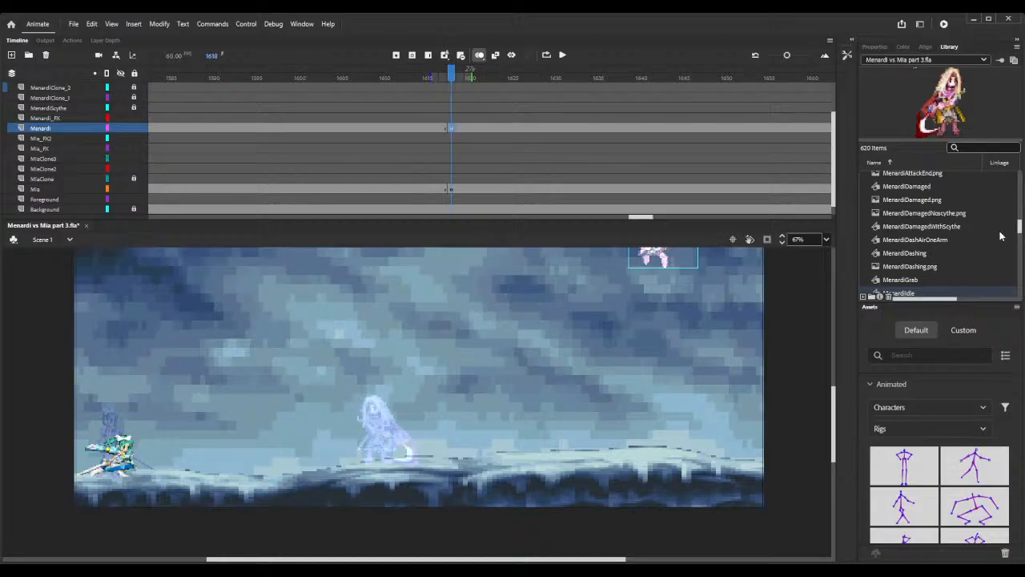
left_click_drag(652, 260, 454, 453)
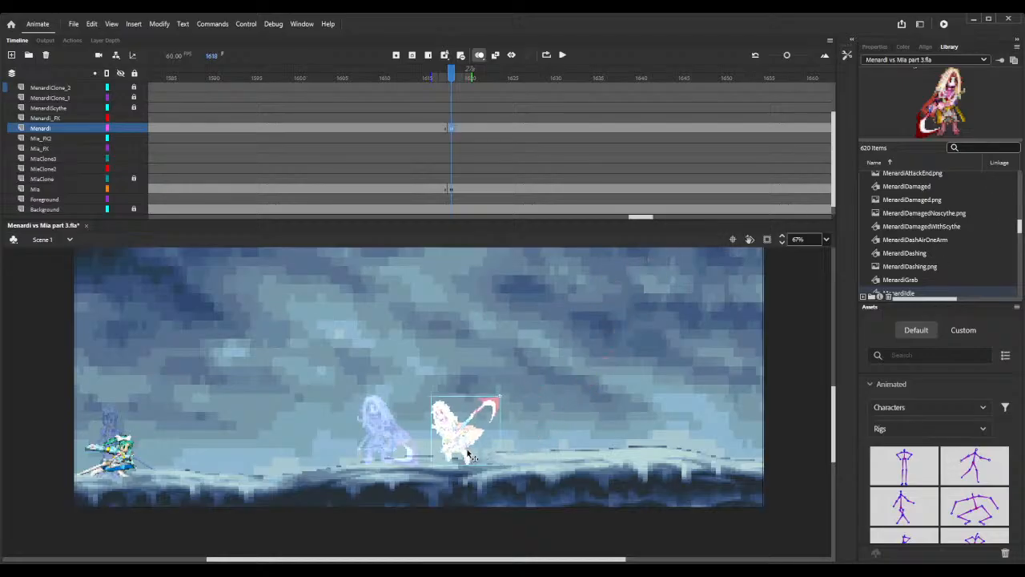
Try a Brightness color effect on Menardi's whitened dashing pose, and set the effect back to None.
left_click(876, 46)
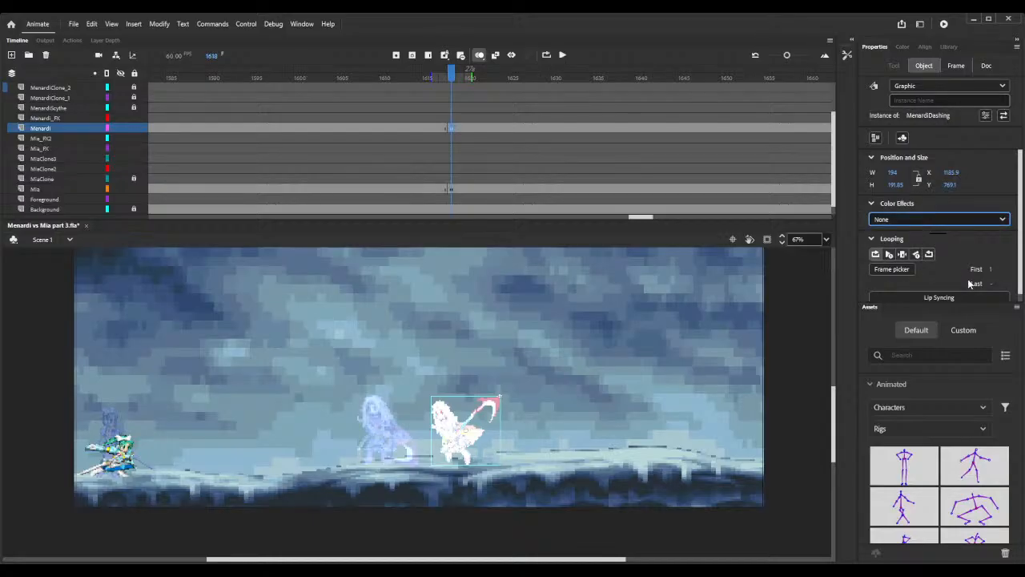
scroll(967, 280, "down", 1)
scroll(968, 279, "up", 1)
left_click(926, 248)
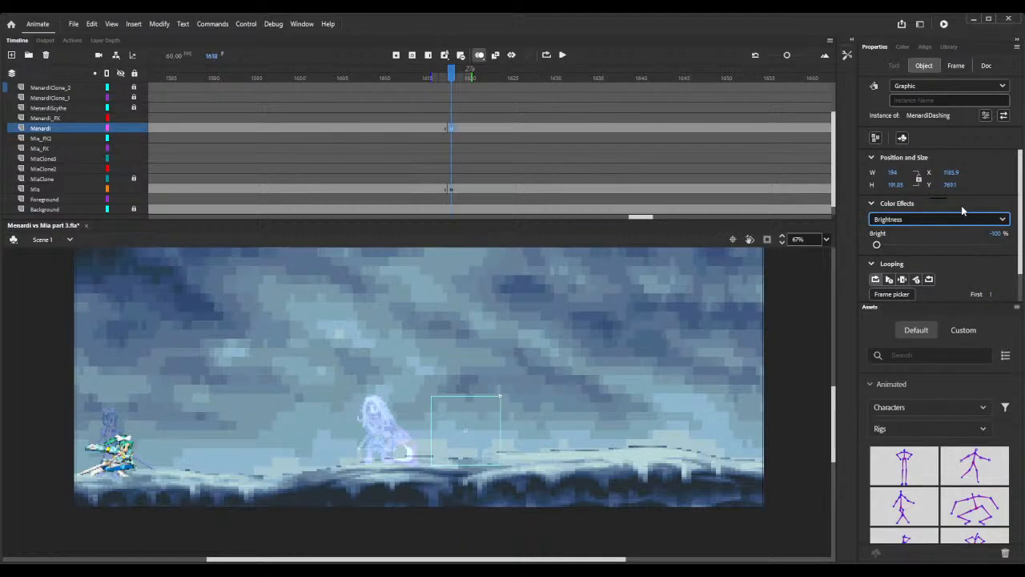
left_click(935, 245)
left_click_drag(935, 245, 938, 245)
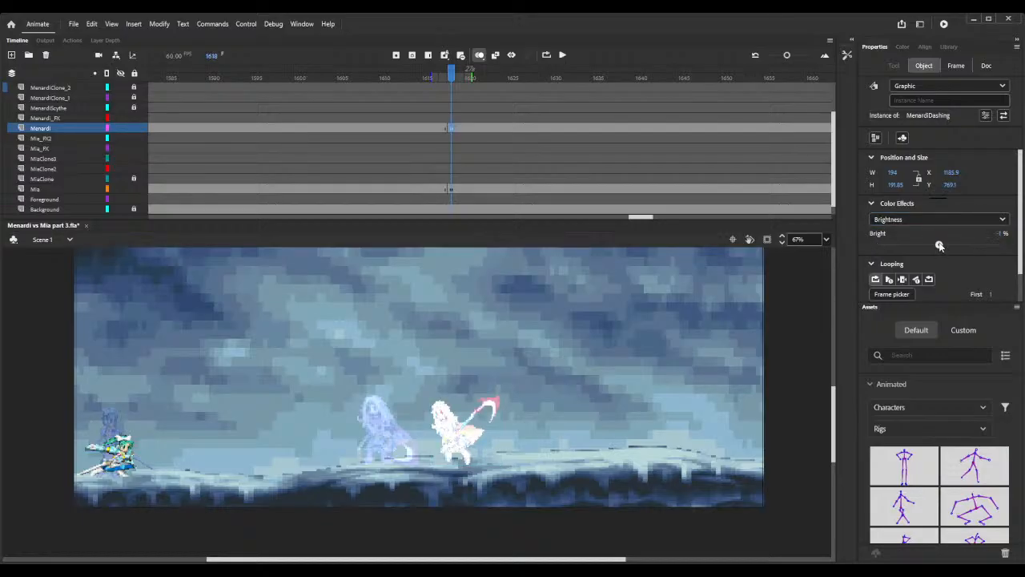
left_click(932, 219)
left_click(928, 229)
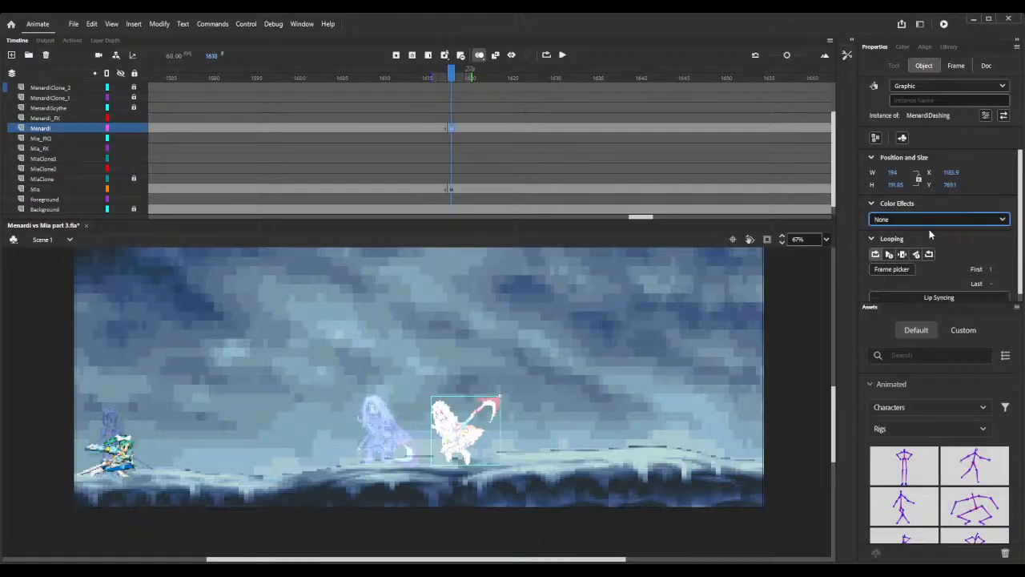
Change the whitened pose's instance type to Movie Clip and check its blend mode options, keeping Normal.
scroll(944, 241, "down", 1)
scroll(944, 241, "up", 1)
left_click(914, 88)
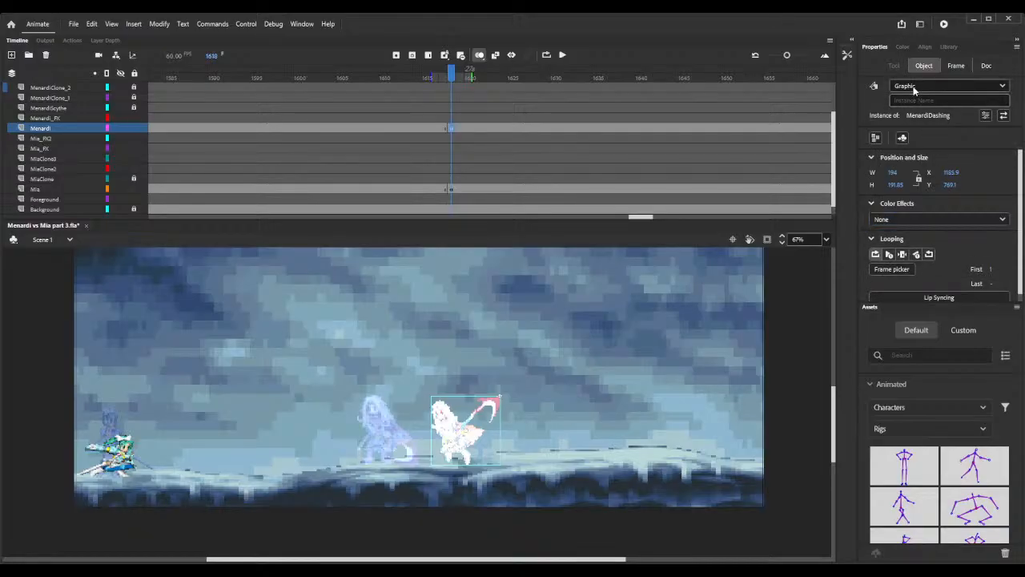
left_click(918, 99)
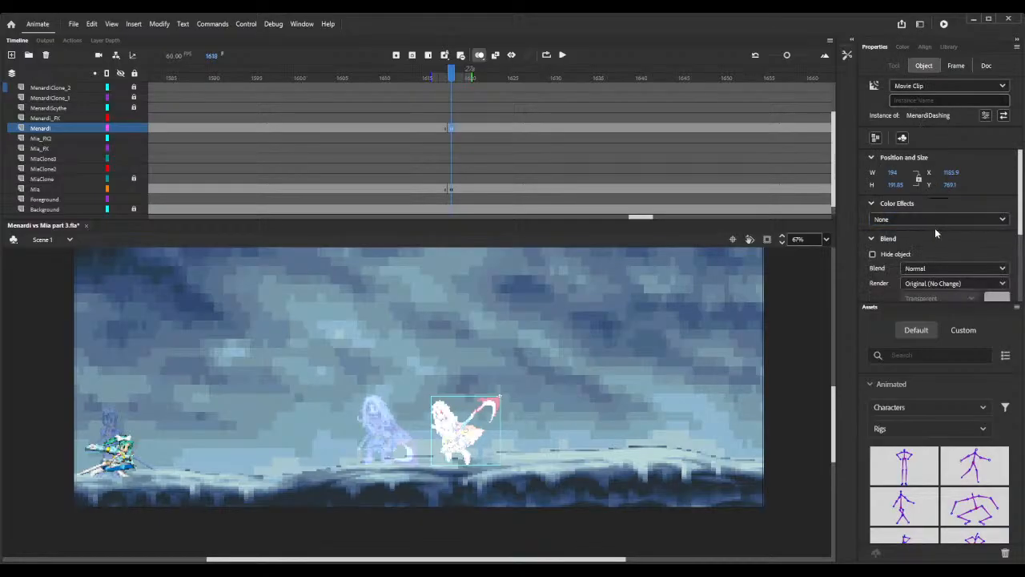
left_click(930, 271)
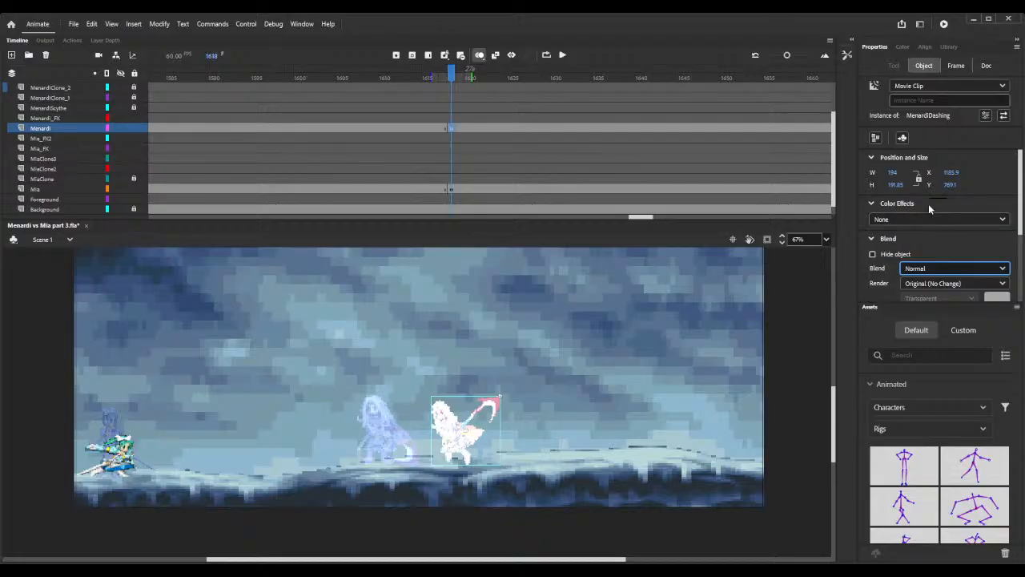
Insert a keyframe on the Menardi_FX layer at frame 1618 and place the MenardiDashing library symbol over Menardi's ghost.
left_click(950, 47)
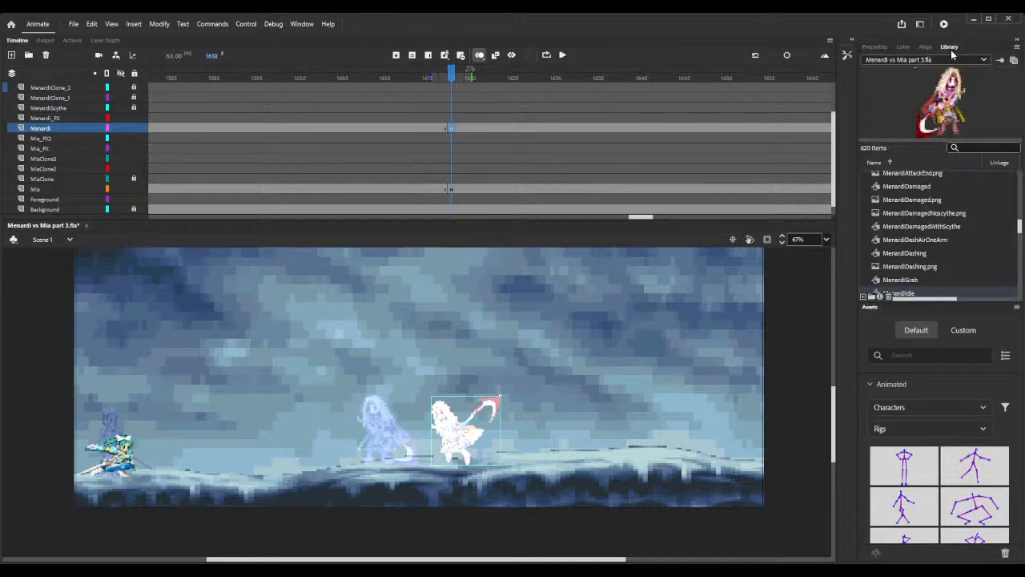
left_click(905, 256)
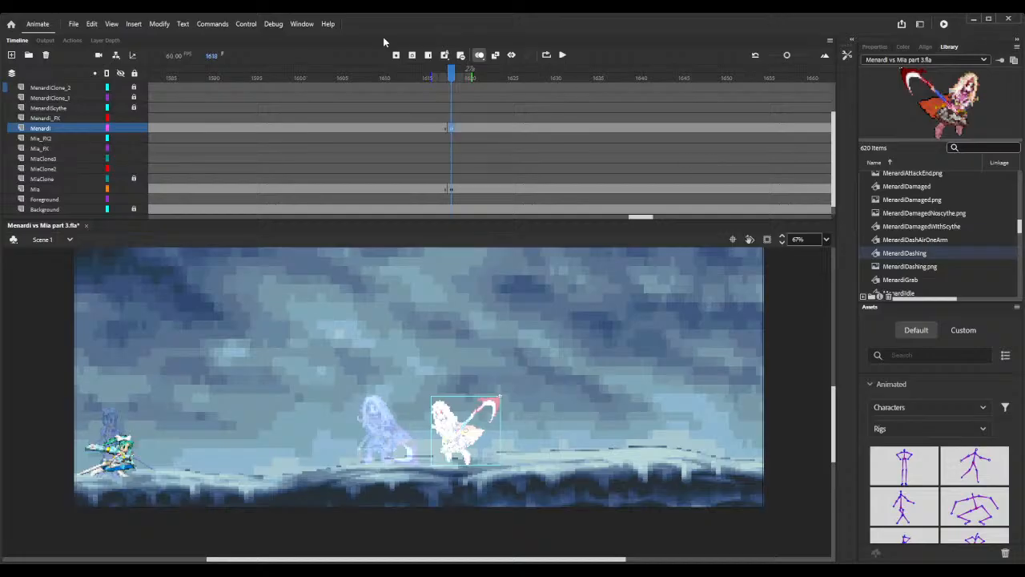
left_click(450, 118)
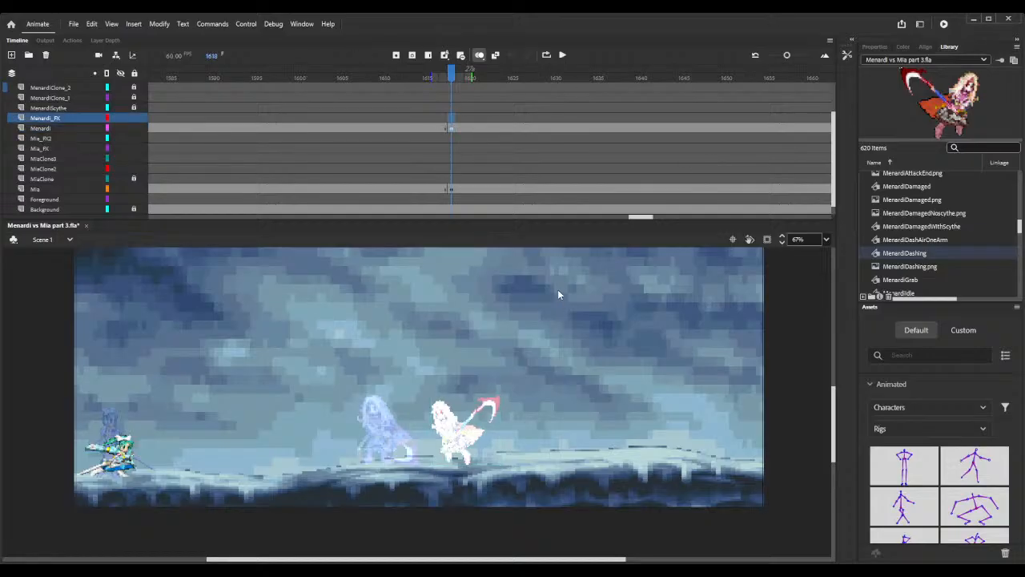
left_click(538, 210)
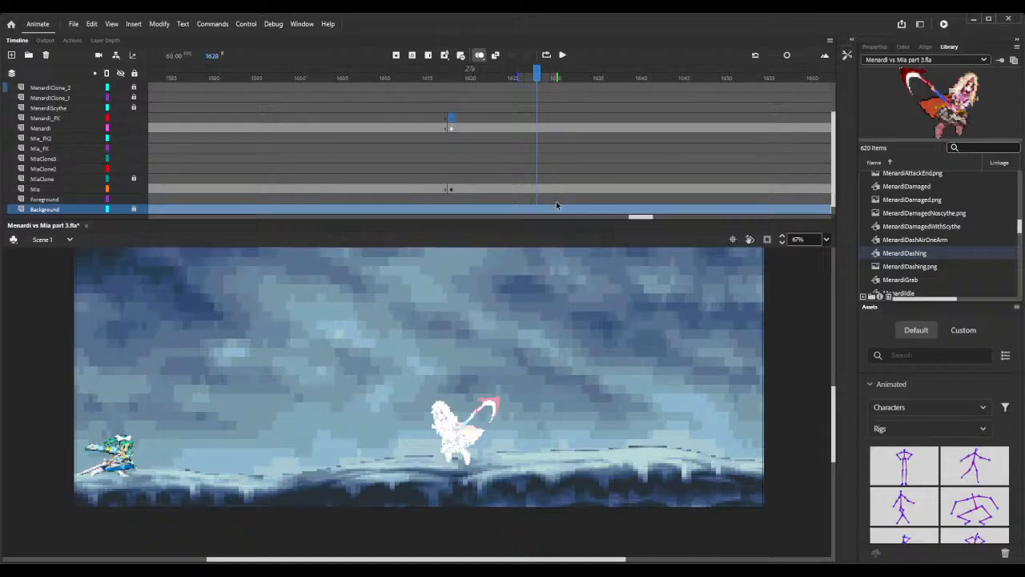
left_click(450, 120)
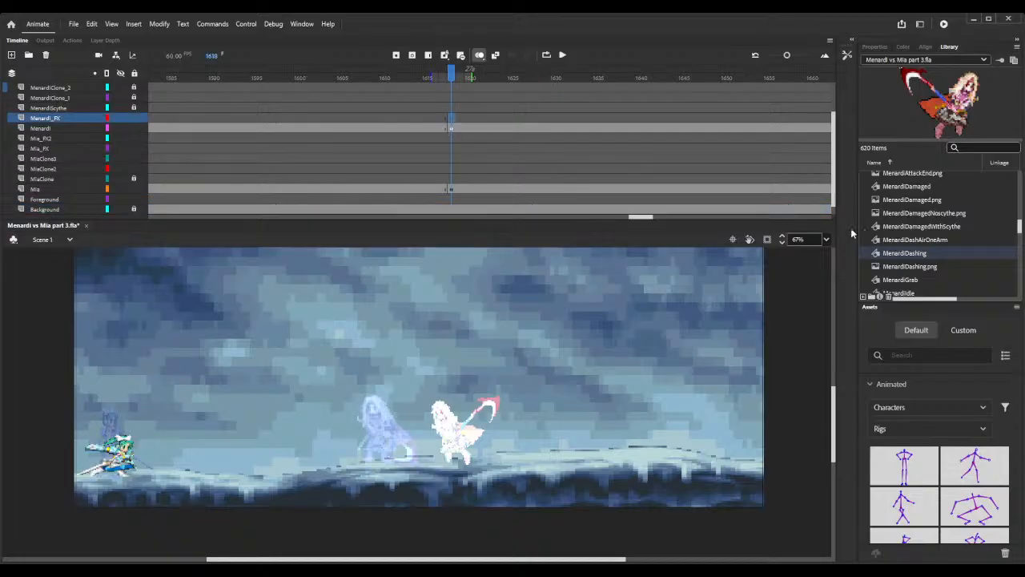
left_click(386, 448)
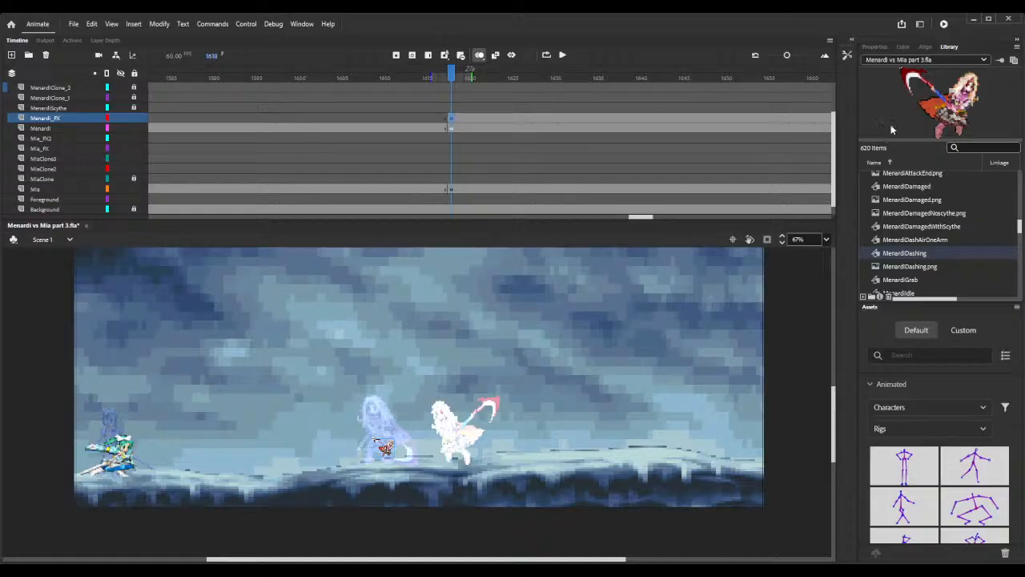
Size the placed MenardiDashing symbol to W 194 and H 191.85, and move it onto Menardi's ghost at about X 740, Y 769.
left_click(878, 49)
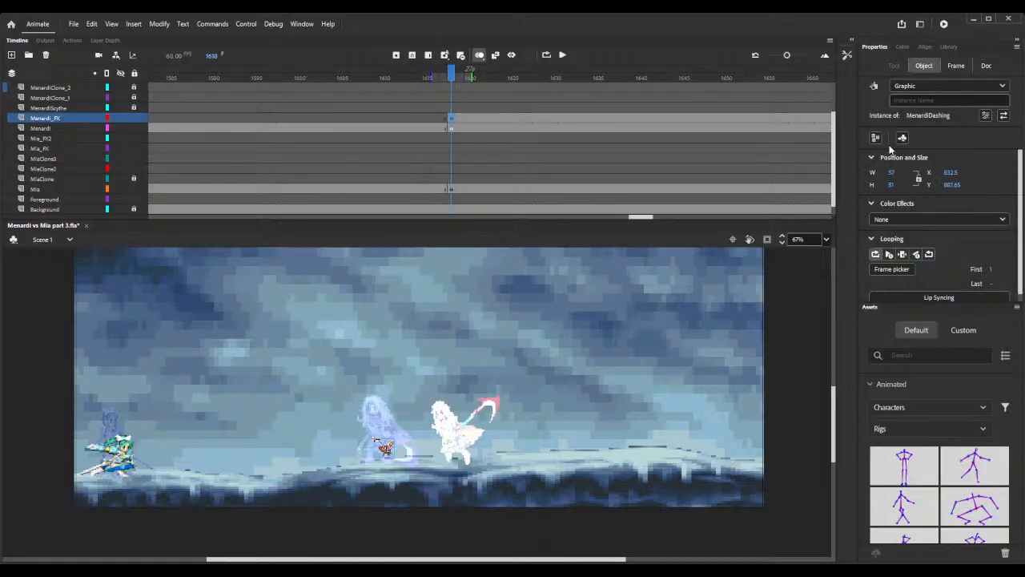
left_click(892, 184)
type("191.85")
left_click(893, 176)
type("194")
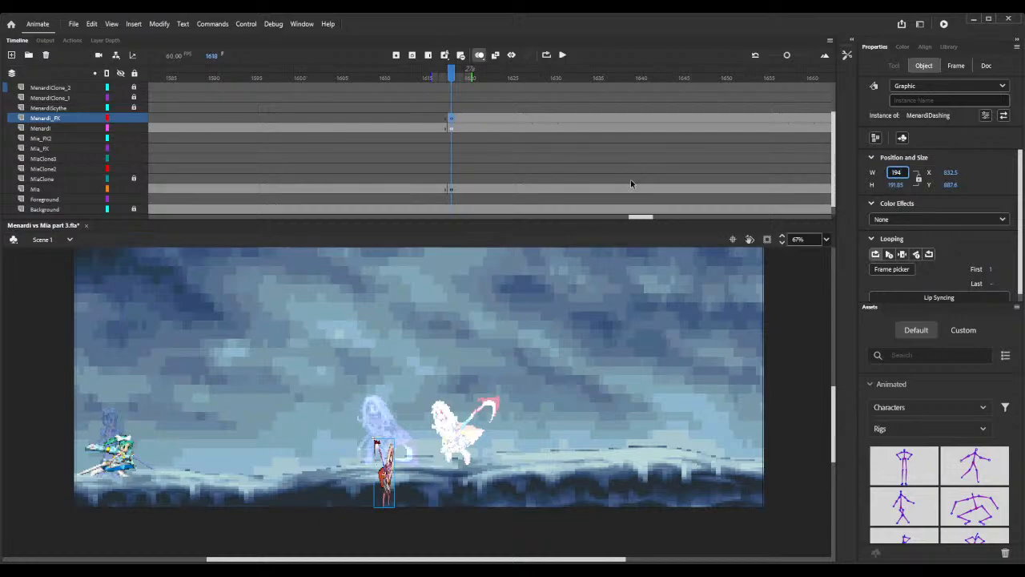
left_click(638, 317)
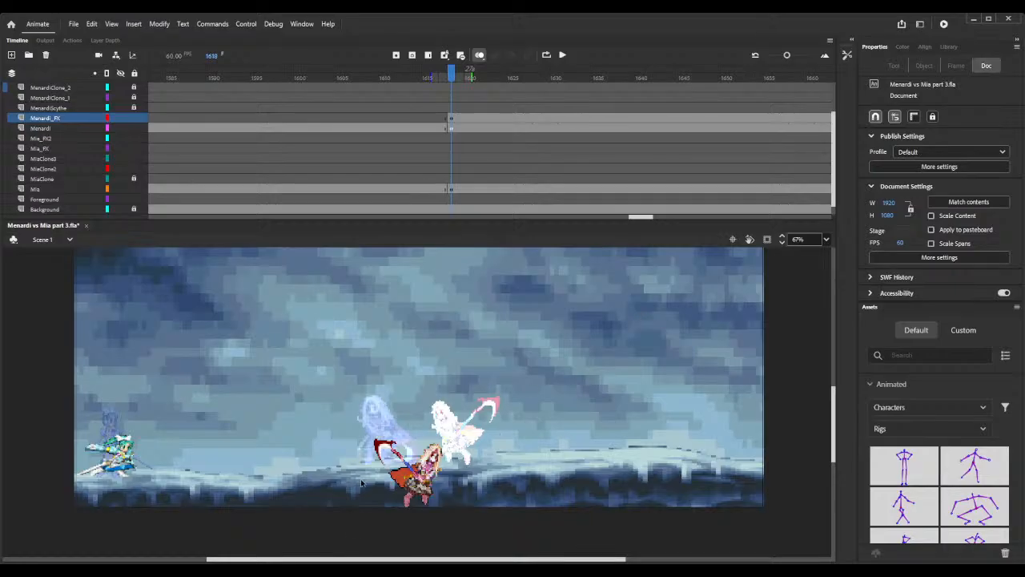
left_click_drag(376, 442, 342, 400)
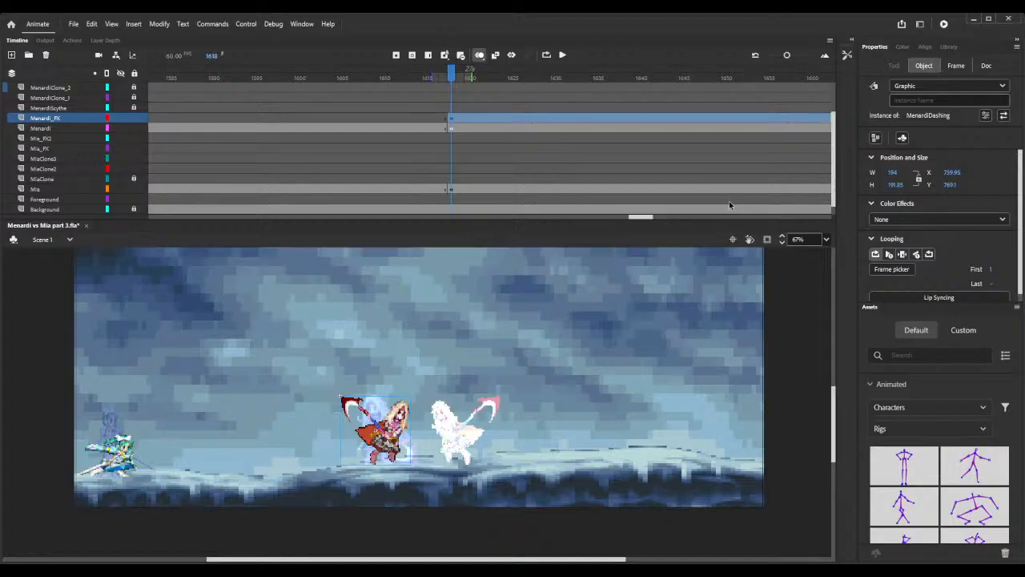
Clear the whitened pose's keyframe on the Menardi layer at frame 1618 and insert a blank keyframe there.
left_click(783, 236)
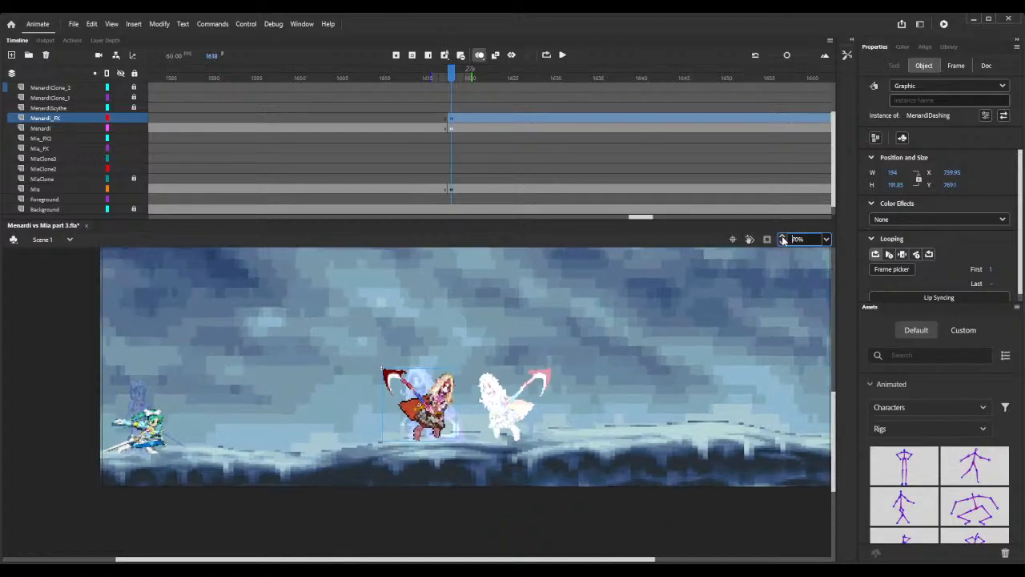
left_click(782, 237)
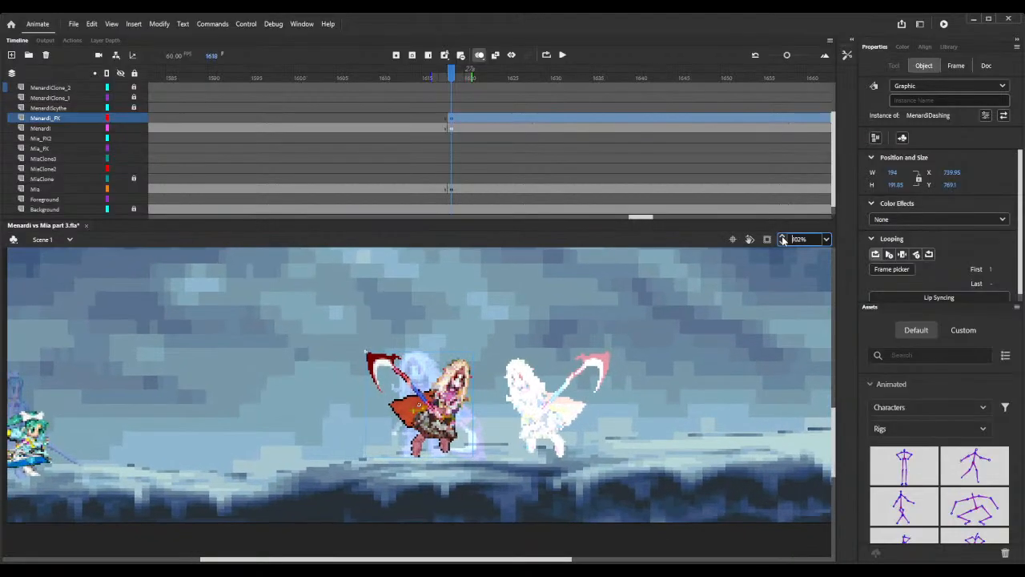
left_click(782, 238)
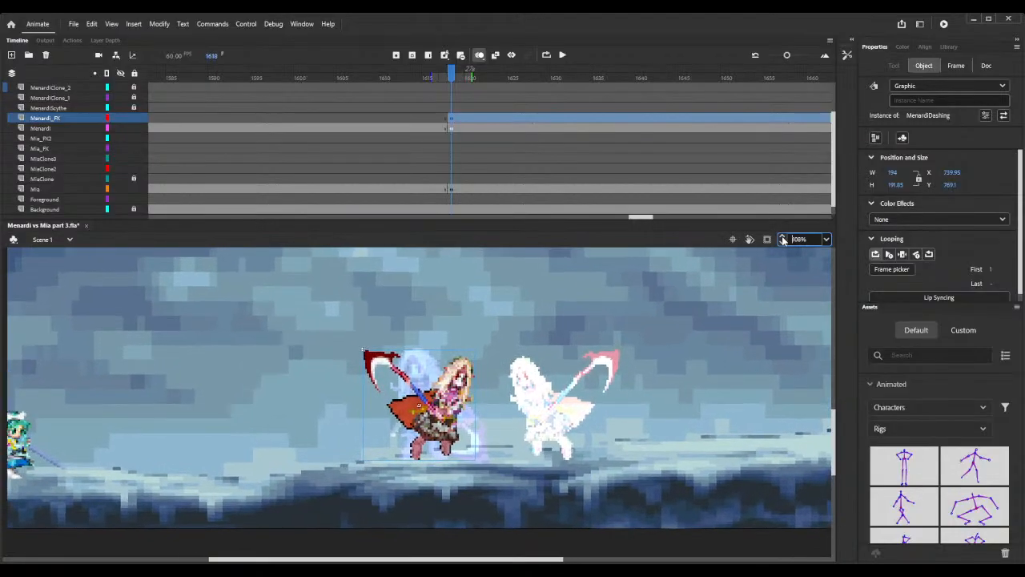
left_click(450, 128)
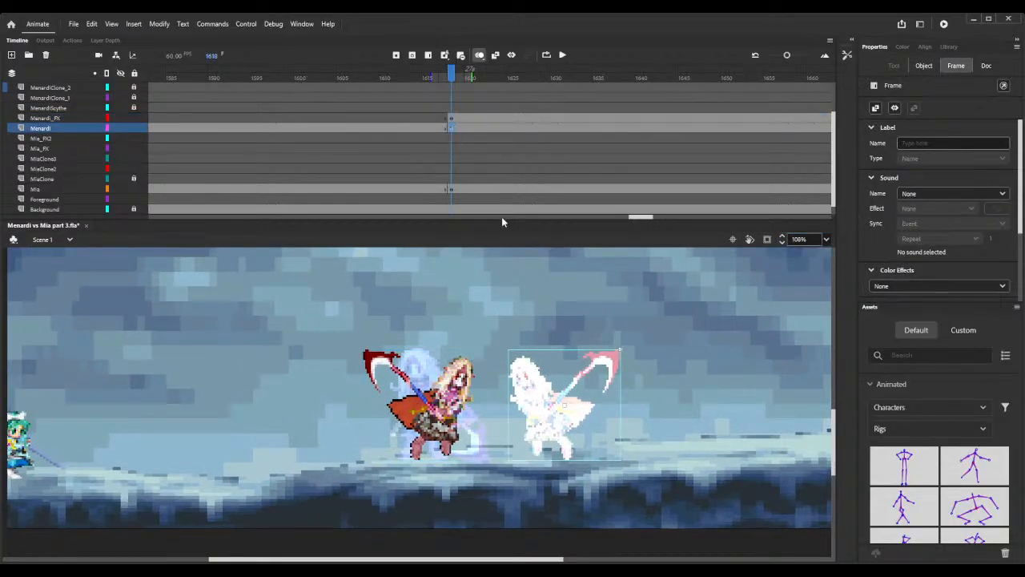
key("shift+F6")
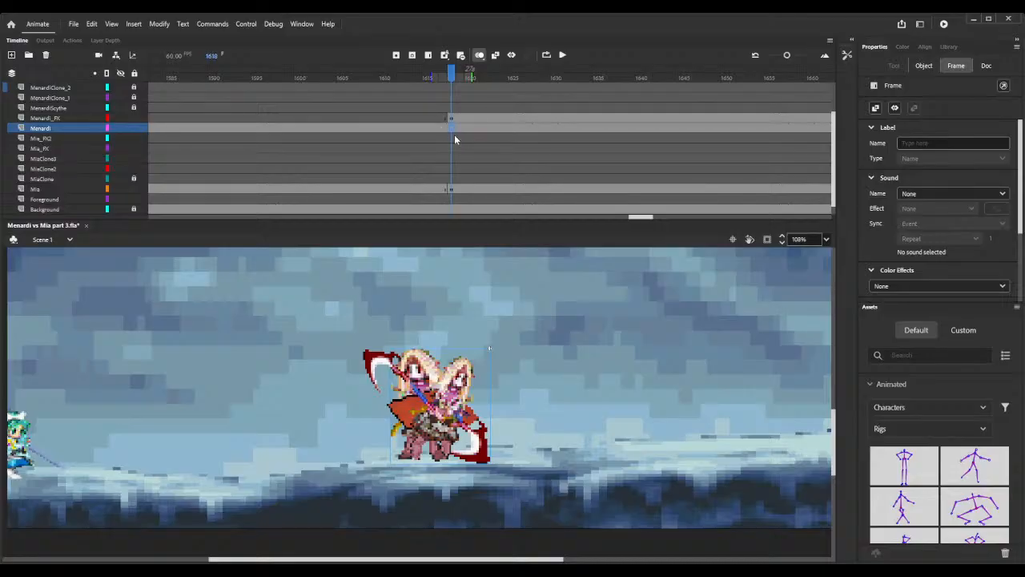
key("F7")
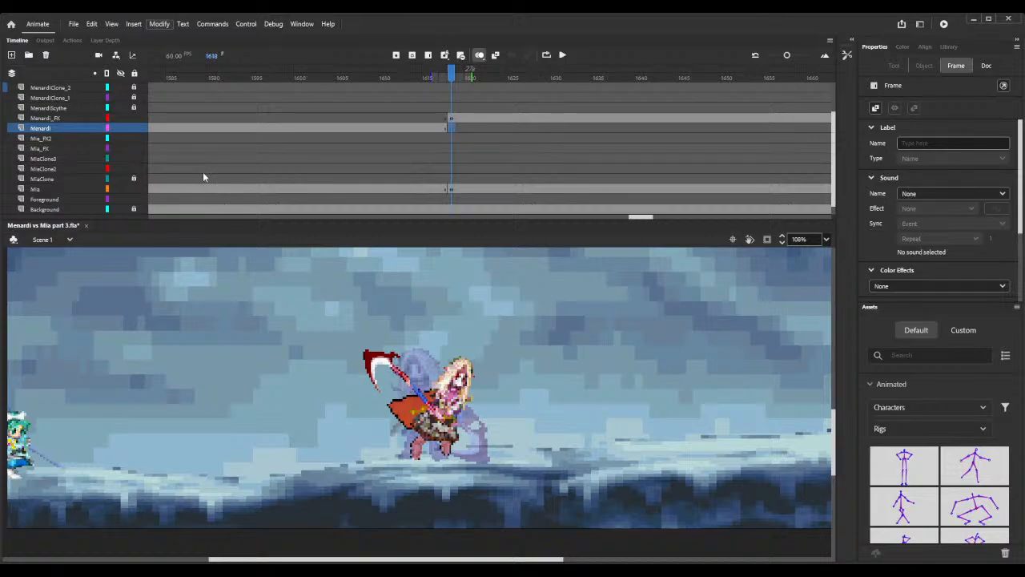
Move the MenardiDashing keyframe from the Menardi_FX layer to the Menardi layer at frame 1618.
left_click(414, 394)
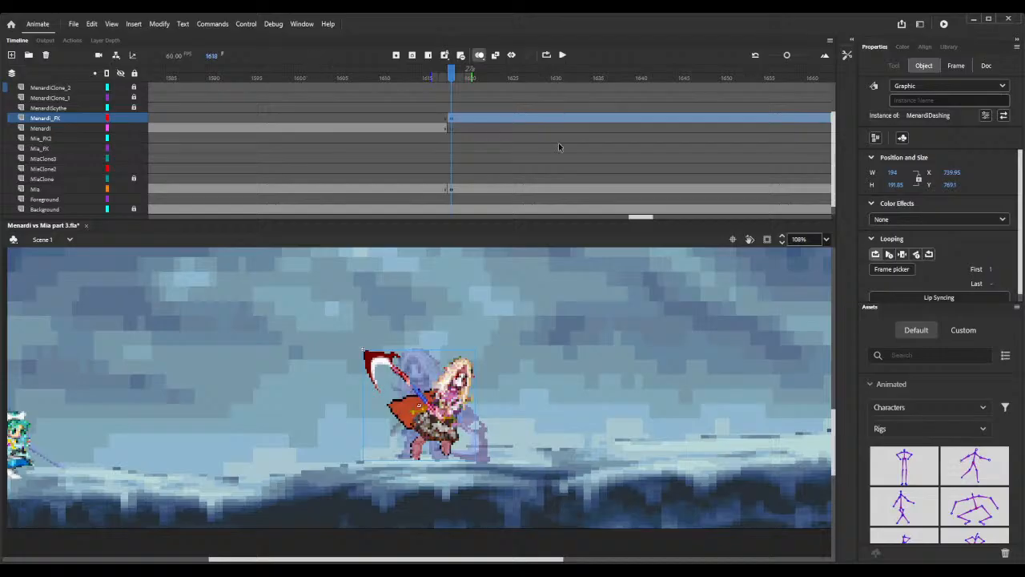
left_click(450, 134)
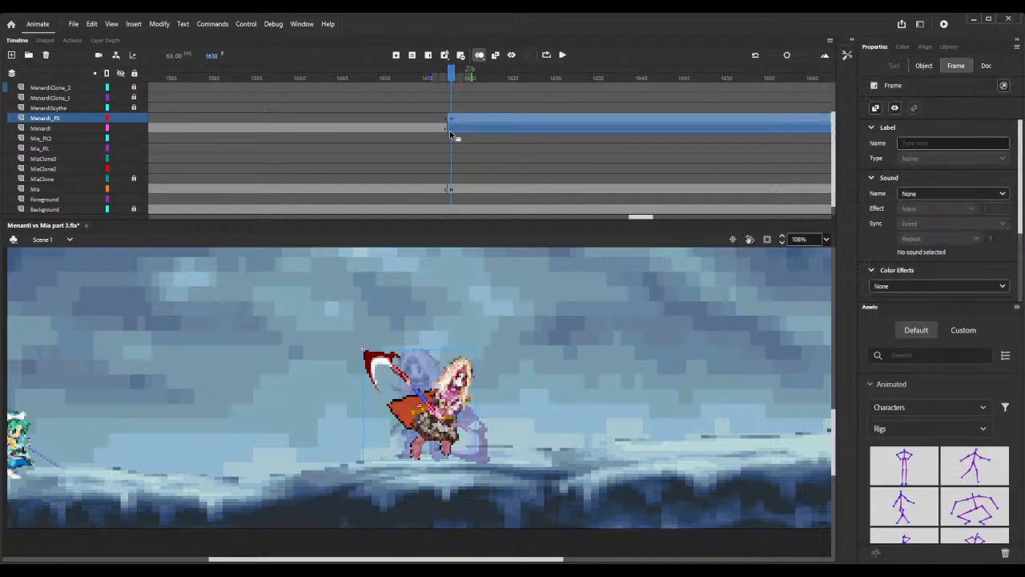
left_click_drag(450, 135, 453, 142)
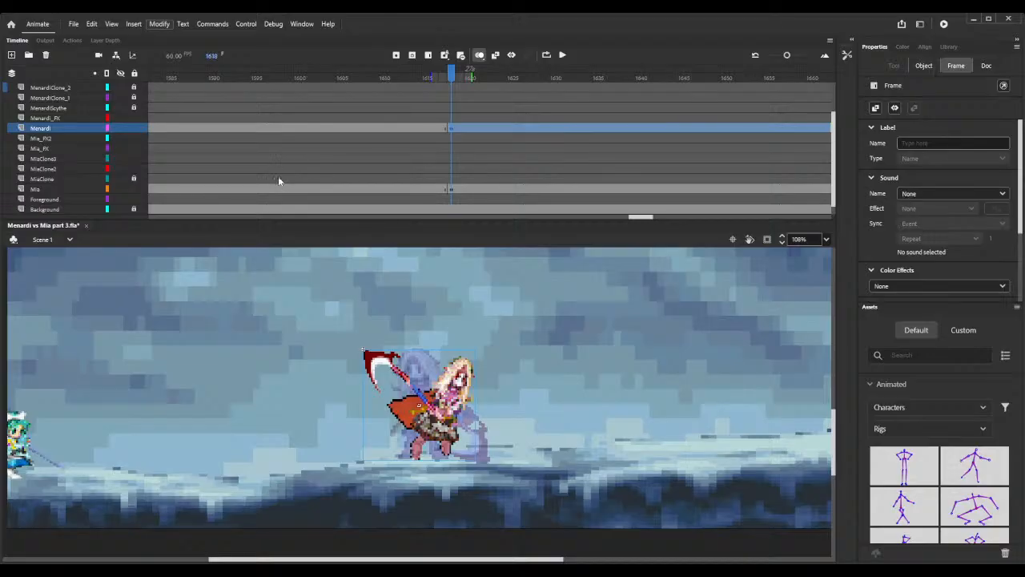
Flip the MenardiDashing pose horizontally at about X 979, Y 769 over Menardi's ghost, and turn off onion skinning.
left_click(381, 292)
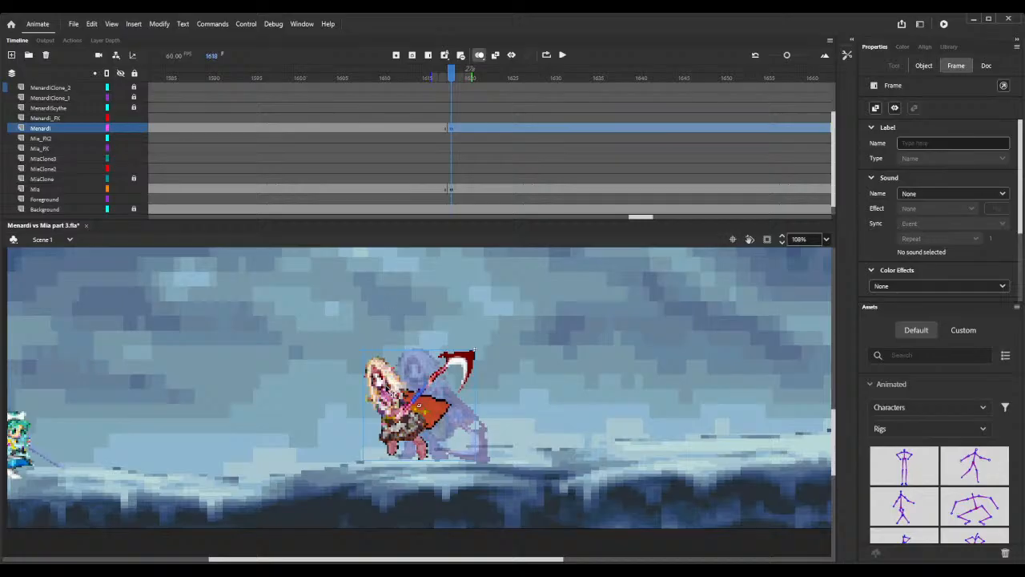
left_click_drag(391, 390, 415, 394)
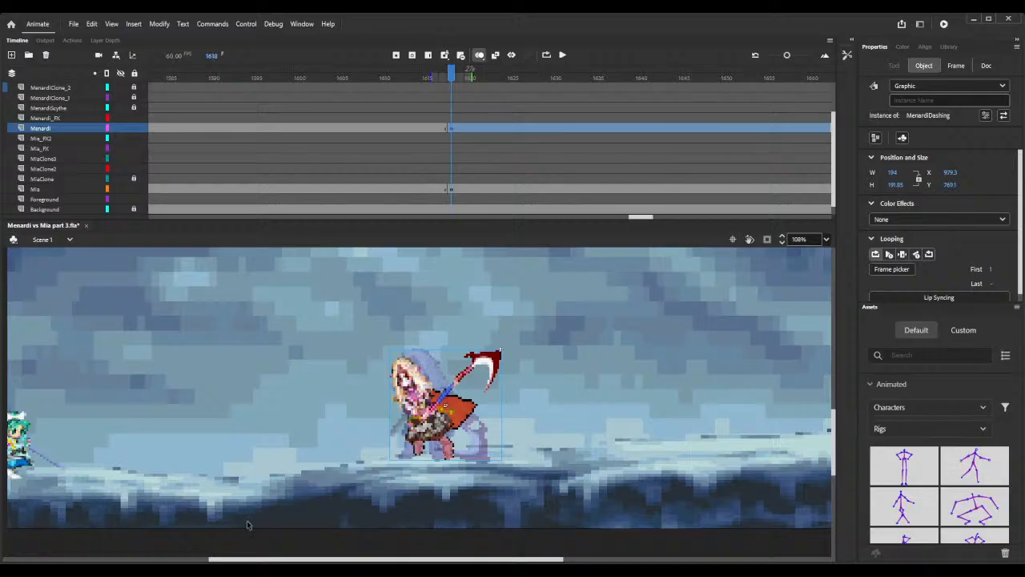
left_click_drag(515, 560, 456, 562)
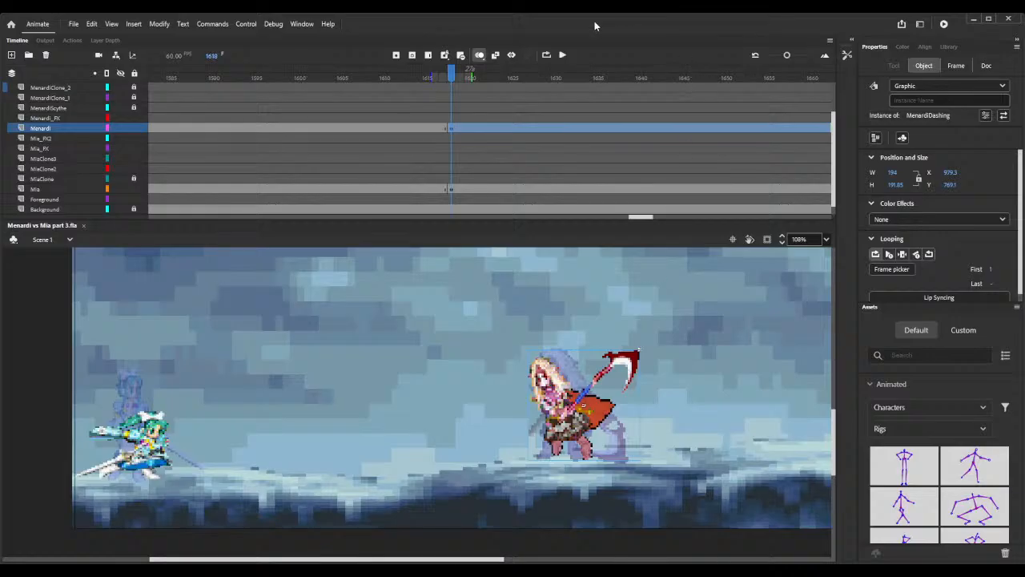
left_click(481, 55)
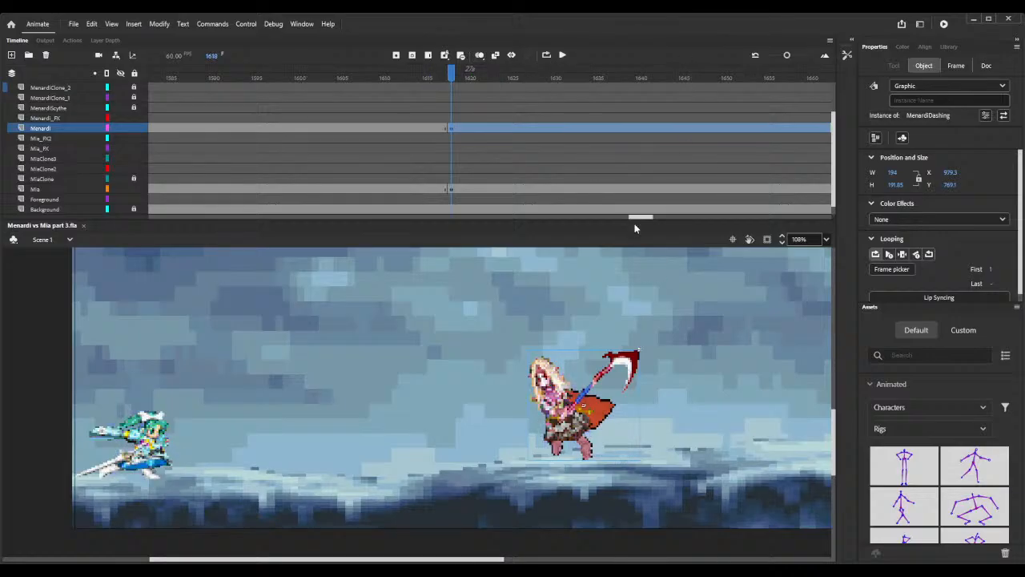
Insert a keyframe on the Mia layer at frame 1632 and move Mia toward Menardi to about X 365, Y 877.
left_click_drag(638, 220, 641, 221)
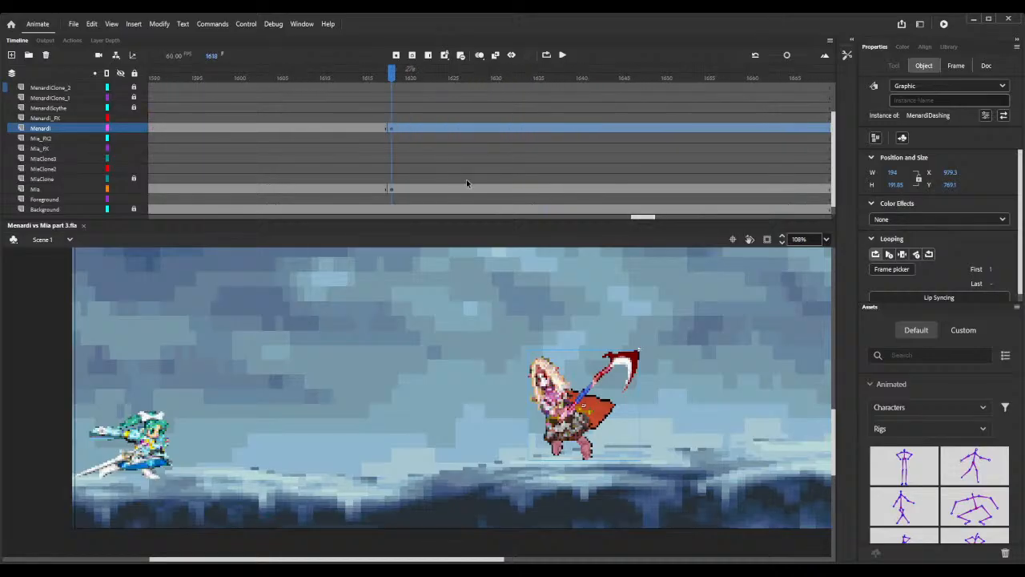
left_click(511, 189)
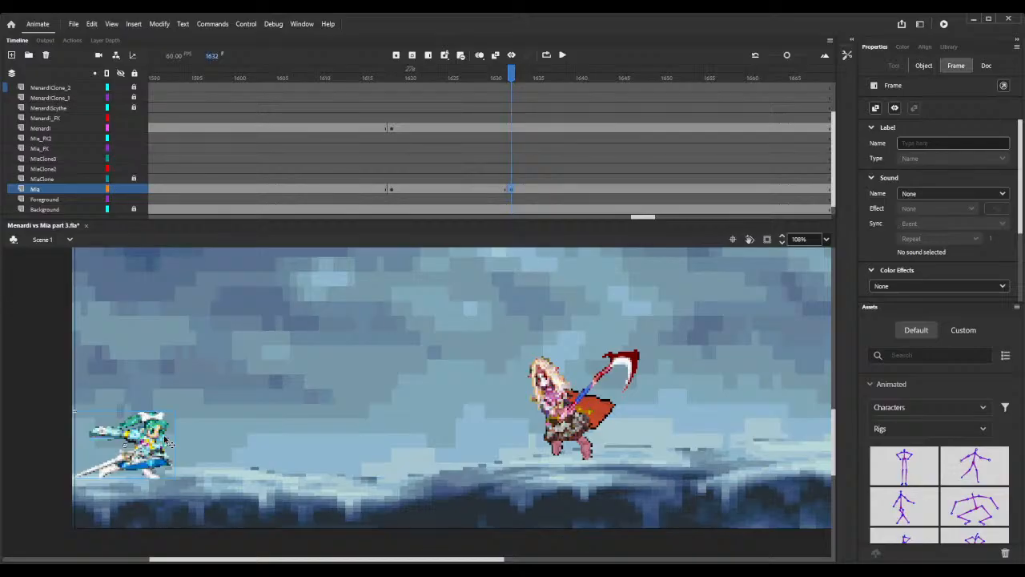
left_click_drag(170, 442, 378, 442)
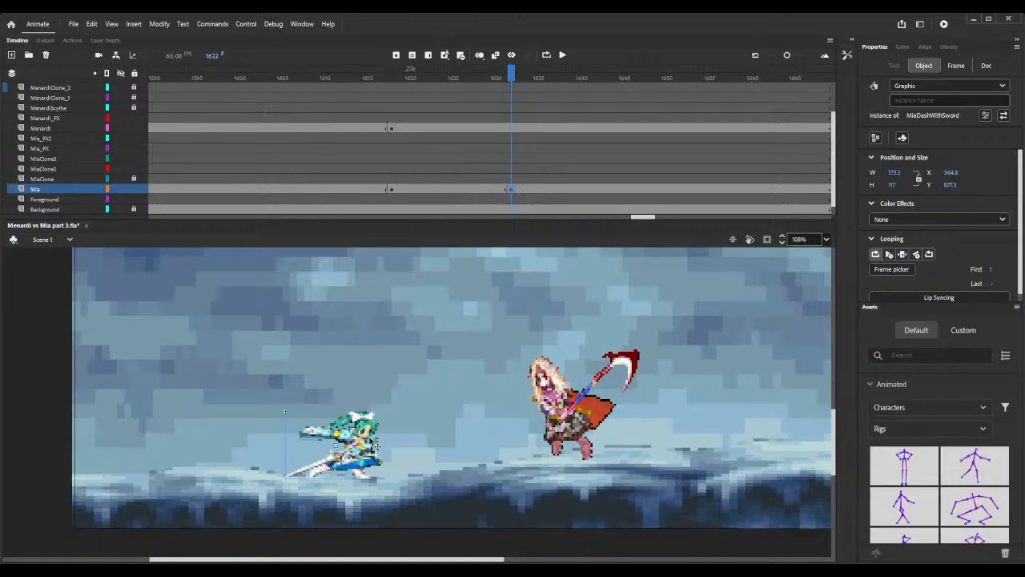
Create a classic tween on the Mia layer between frames 1618 and 1632, with its easing set to Quad Ease-In-Out.
left_click(391, 191)
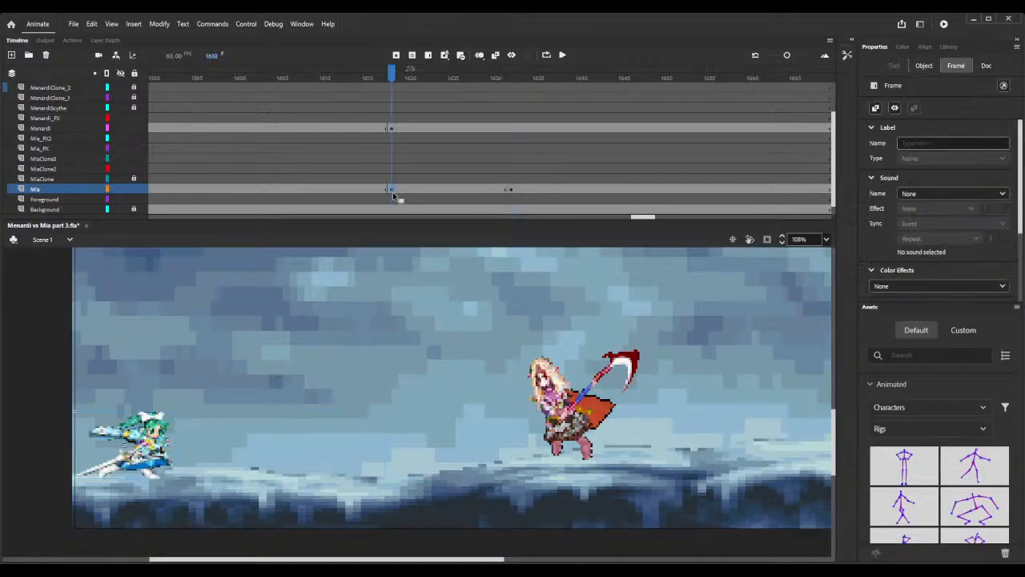
left_click(512, 191)
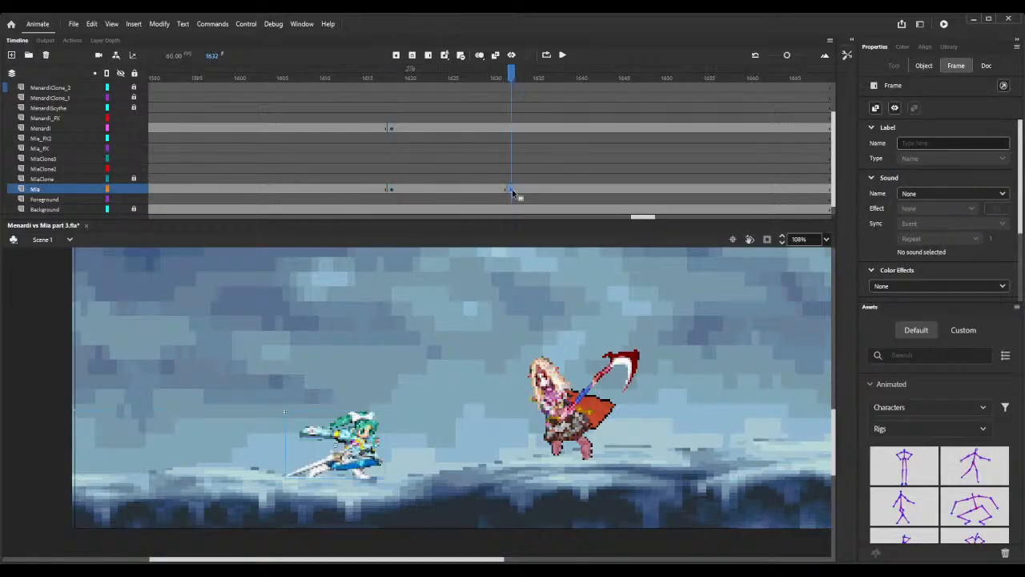
left_click(476, 192)
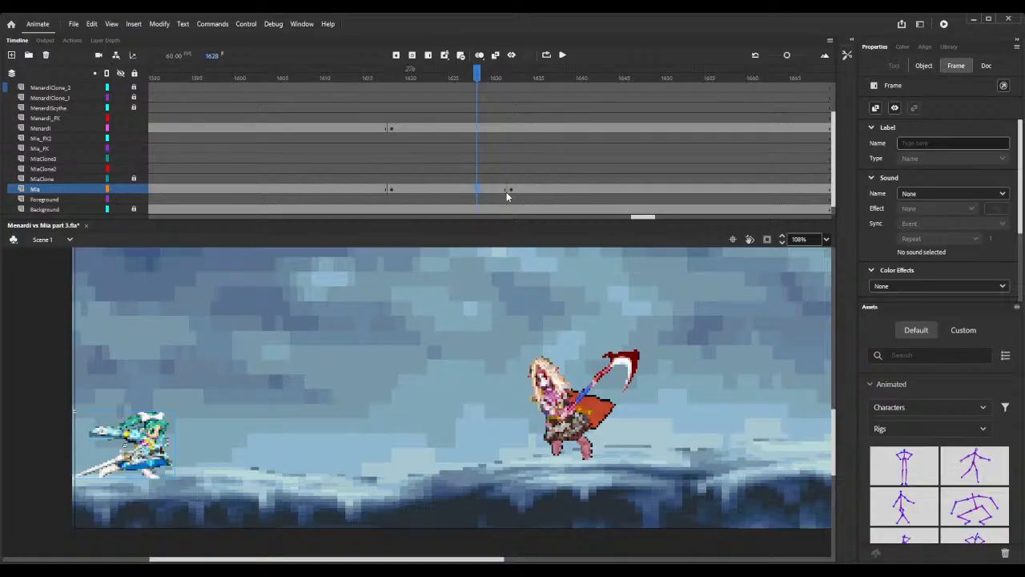
key("F3")
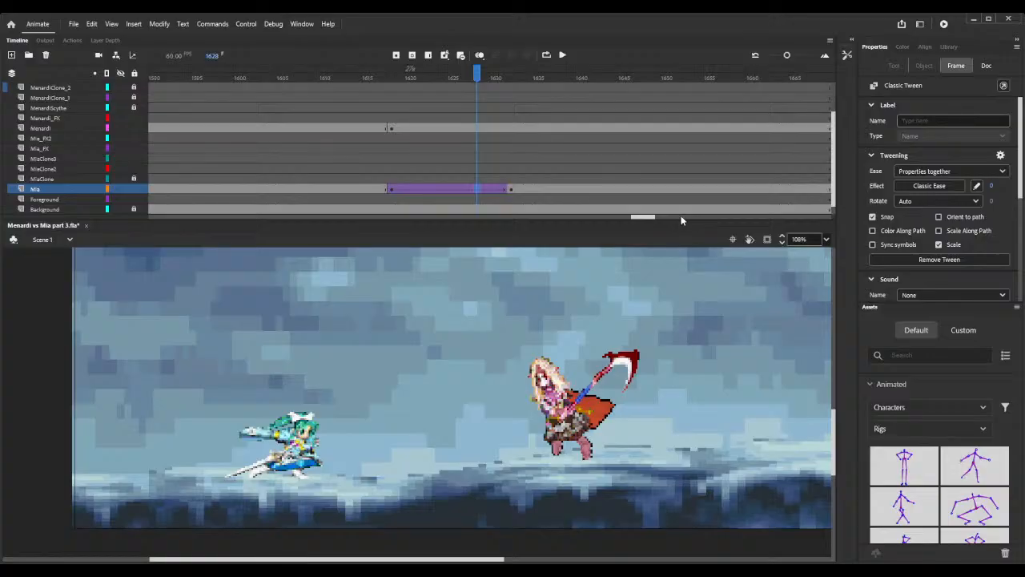
left_click_drag(378, 73, 428, 118)
left_click(461, 191)
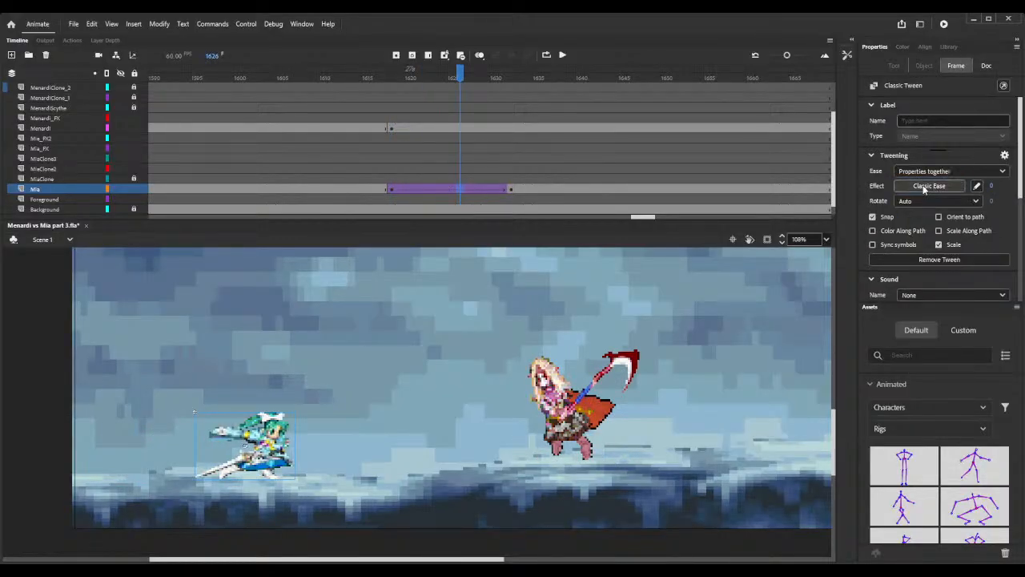
double_click(752, 202)
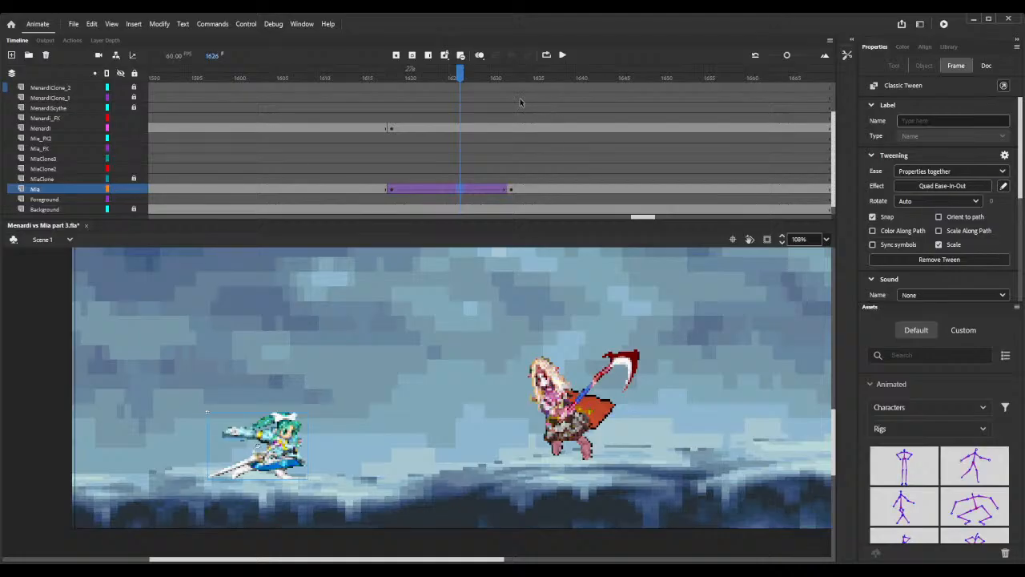
Insert a keyframe on the Menardi layer at frame 1632 and move Menardi toward Mia to about X 794, Y 802.
mouse_move(391, 77)
left_mouse_down()
mouse_move(477, 80)
mouse_move(400, 79)
left_mouse_up()
left_click(389, 128)
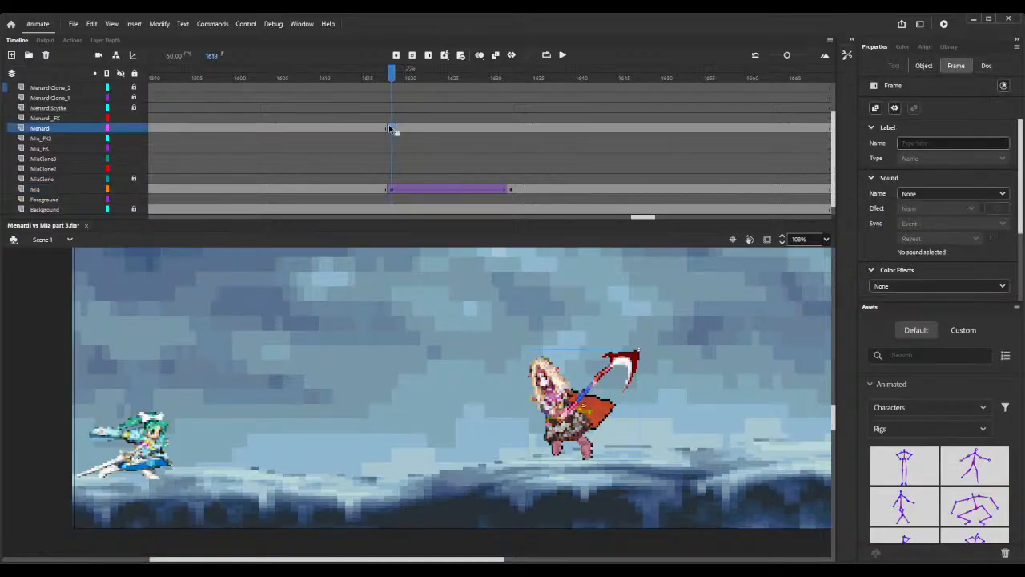
left_click(513, 128)
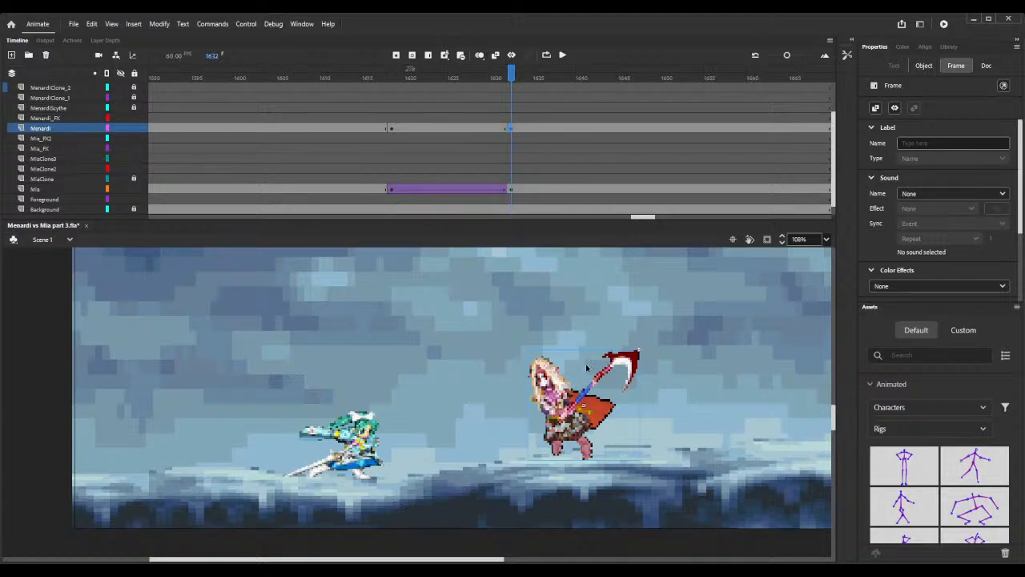
left_click_drag(544, 386, 442, 403)
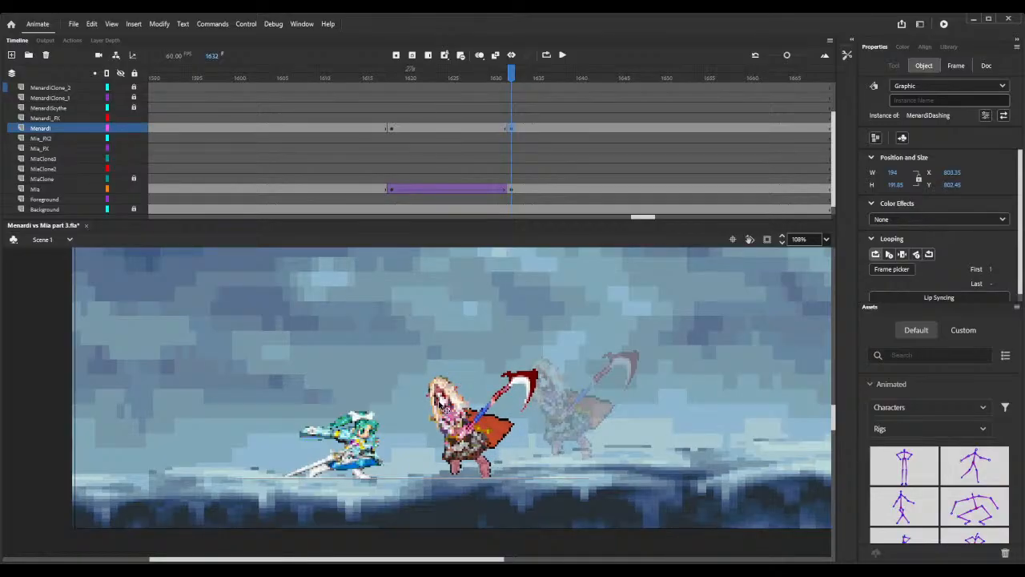
left_click_drag(443, 403, 436, 403)
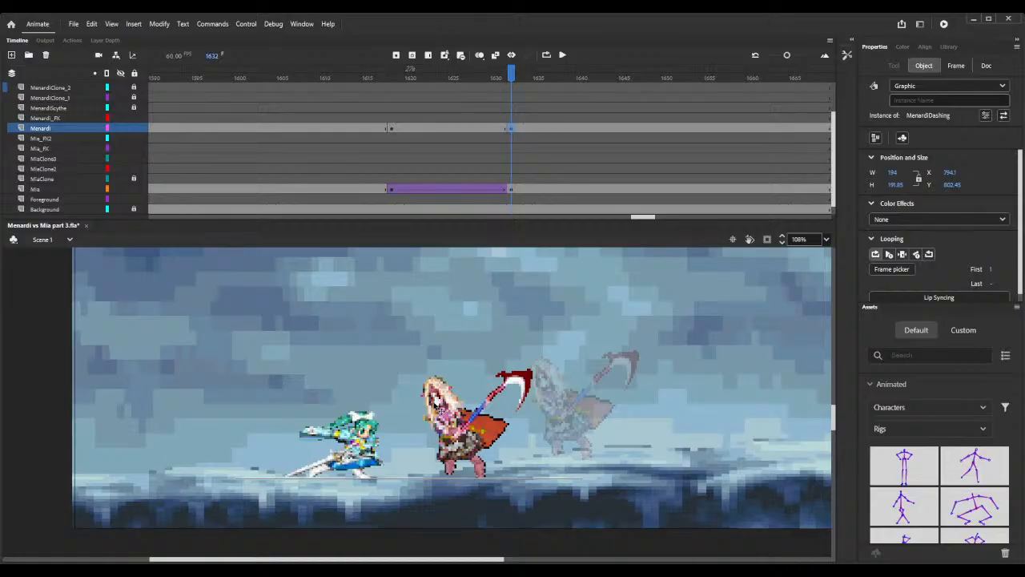
left_click_drag(439, 409, 440, 409)
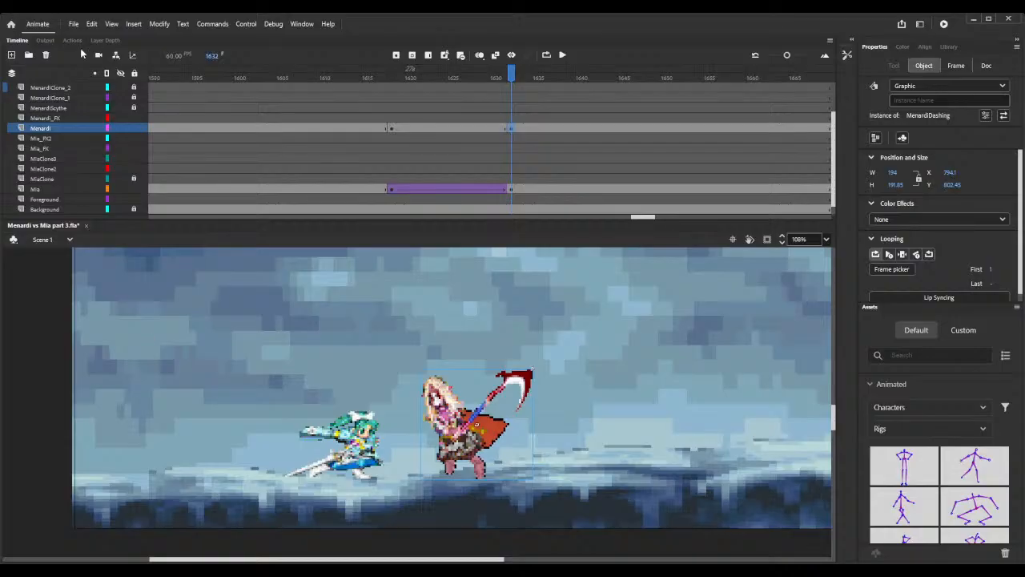
Create a classic tween on the Menardi layer between frames 1618 and 1632, with its easing set to Quad Ease-In-Out.
left_click(459, 128)
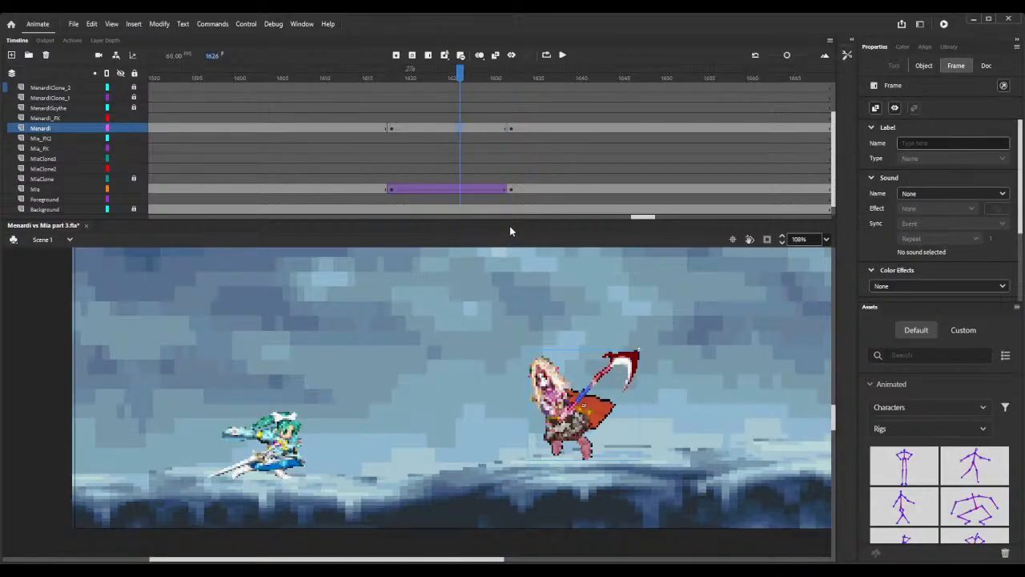
left_click(507, 137)
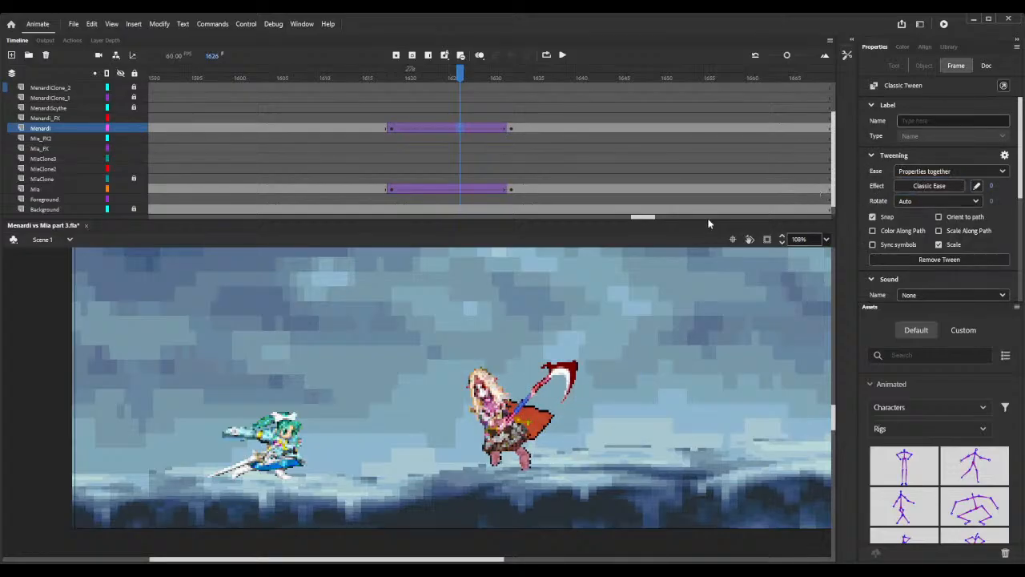
double_click(787, 200)
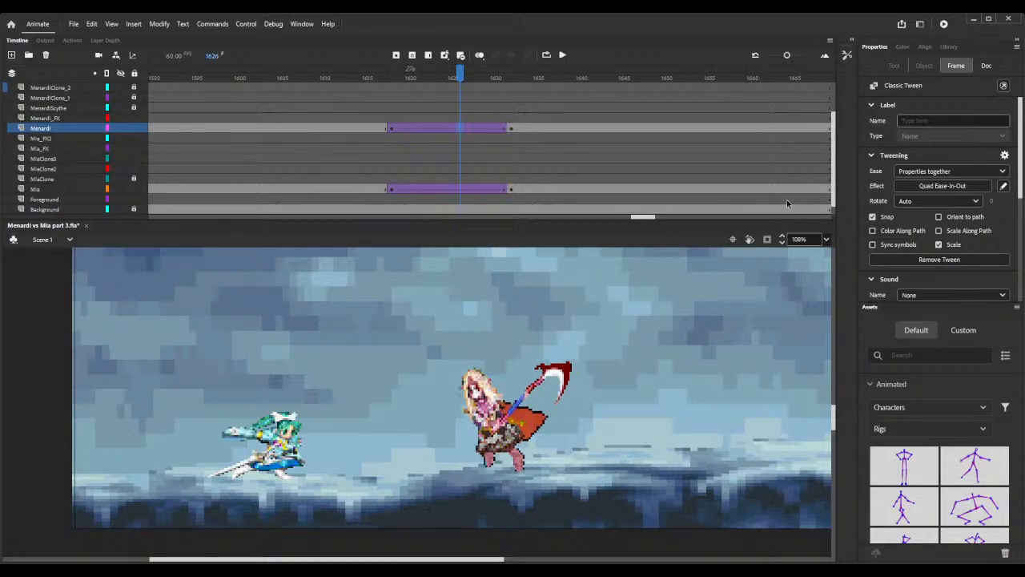
Scrub through the dash tweens from about frame 1618 to past frame 1632 to review both characters' motion.
left_click(383, 77)
left_click_drag(383, 77, 544, 77)
left_click(656, 319)
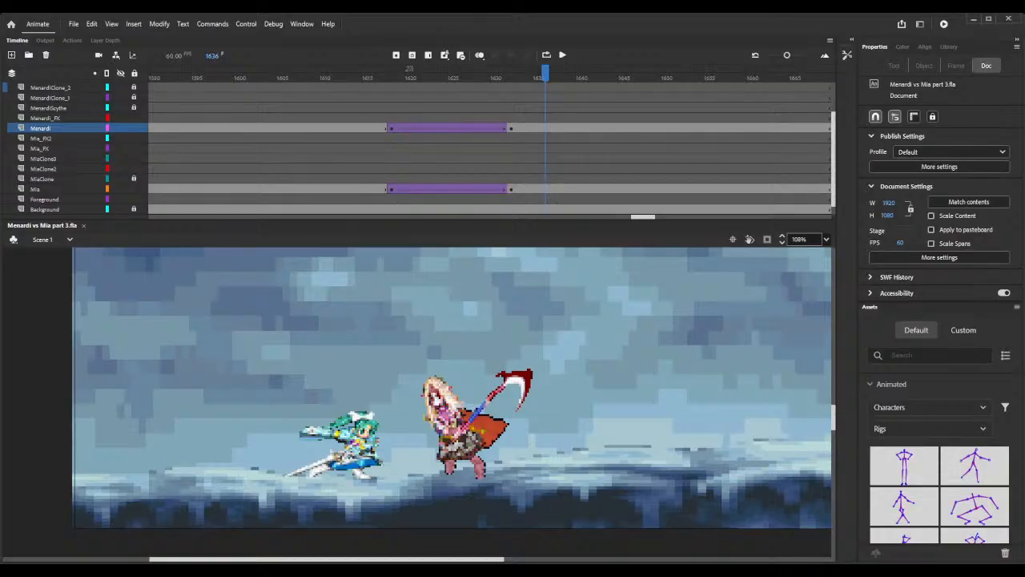
left_click(401, 74)
left_click_drag(404, 74, 524, 104)
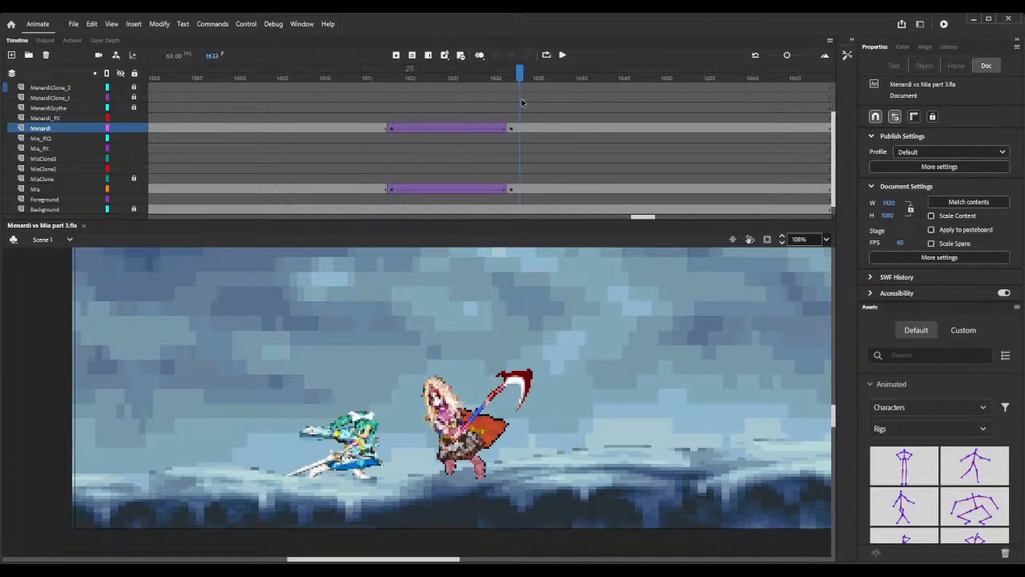
Insert a blank keyframe on the Mia layer at frame 1633 and place MiaYugizanWeapon.png from the library in front of Menardi.
left_click(522, 187)
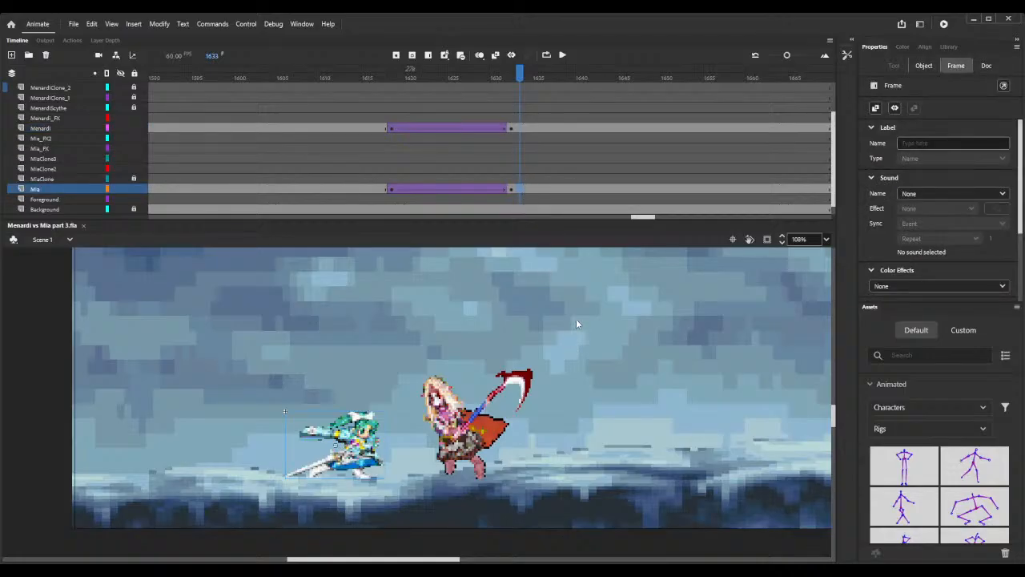
key("F7")
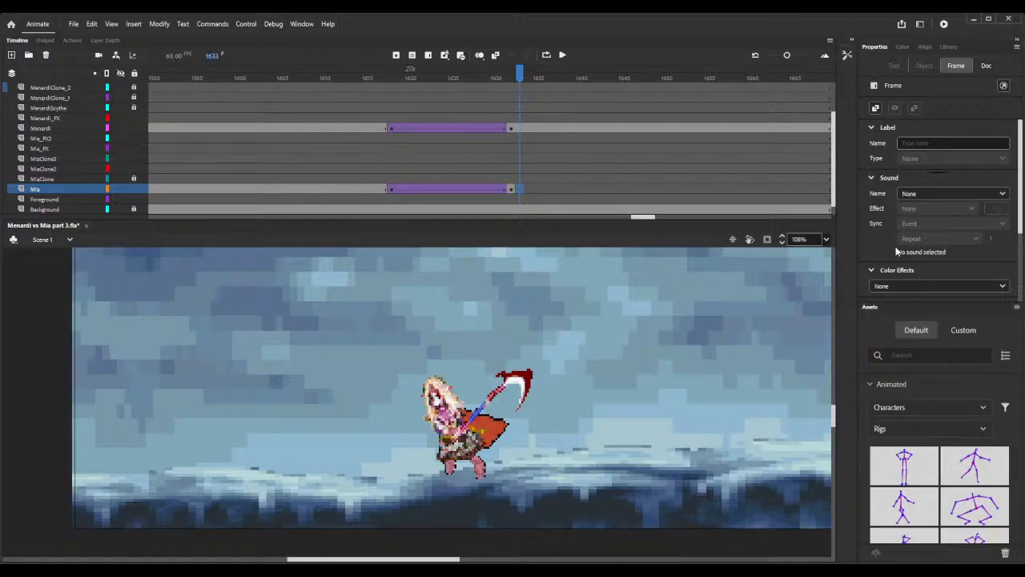
left_click(952, 47)
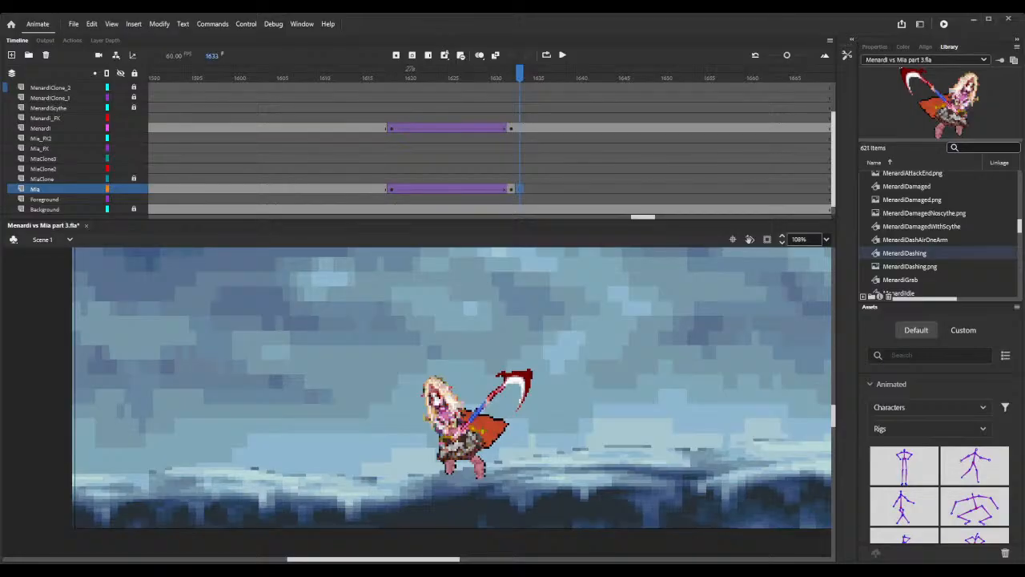
left_click(980, 146)
type("yugizan")
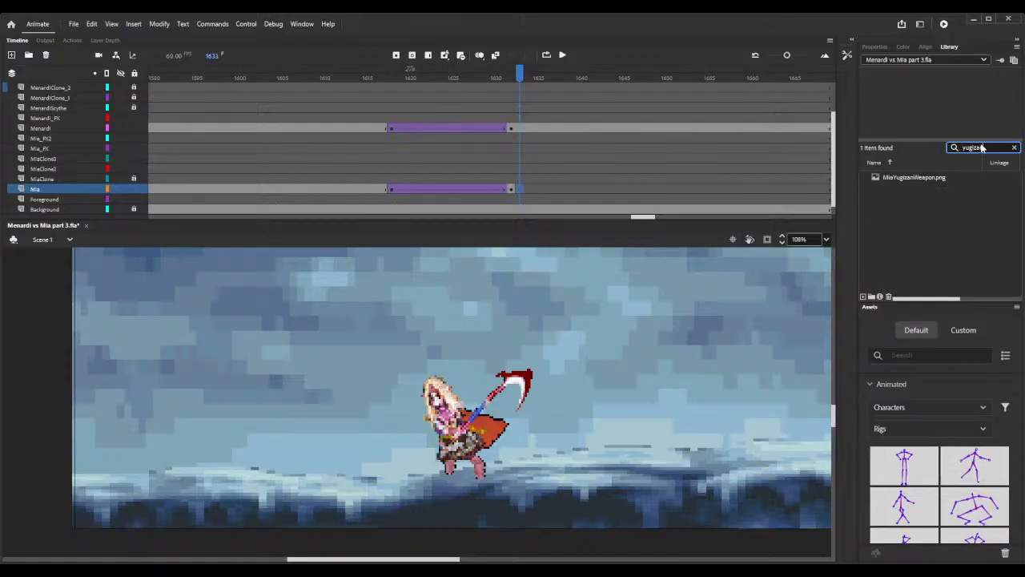
left_click(897, 177)
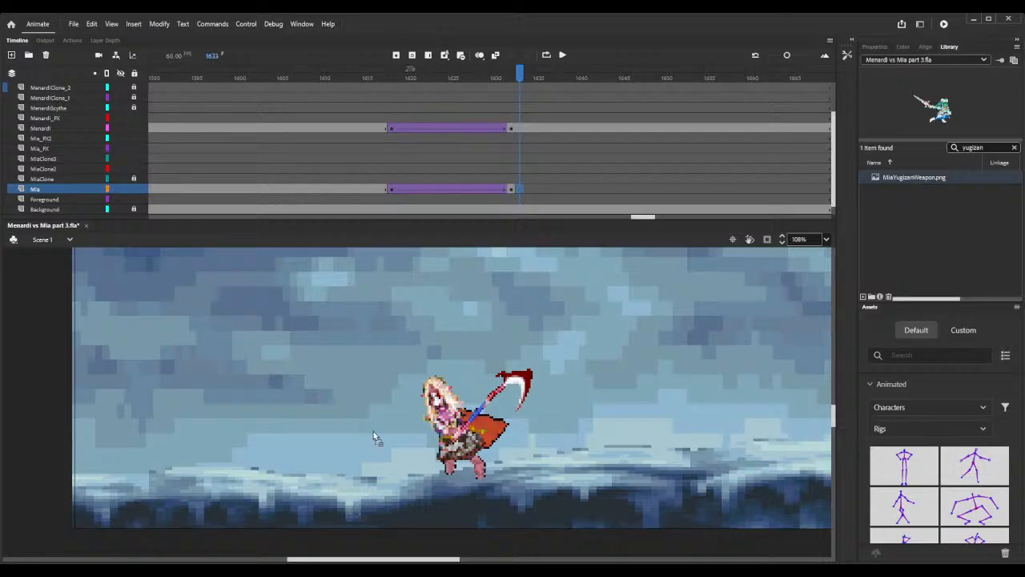
left_click_drag(373, 461, 373, 462)
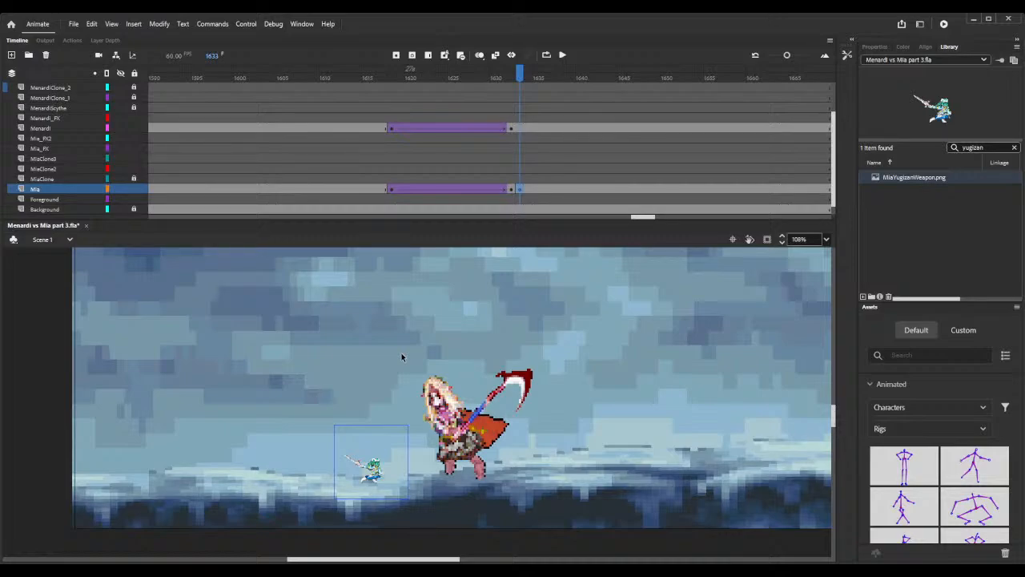
Break apart the placed bitmap and convert Mia's sword pose into a graphic symbol named MiaYugizan.
left_click(782, 235)
left_click(781, 237)
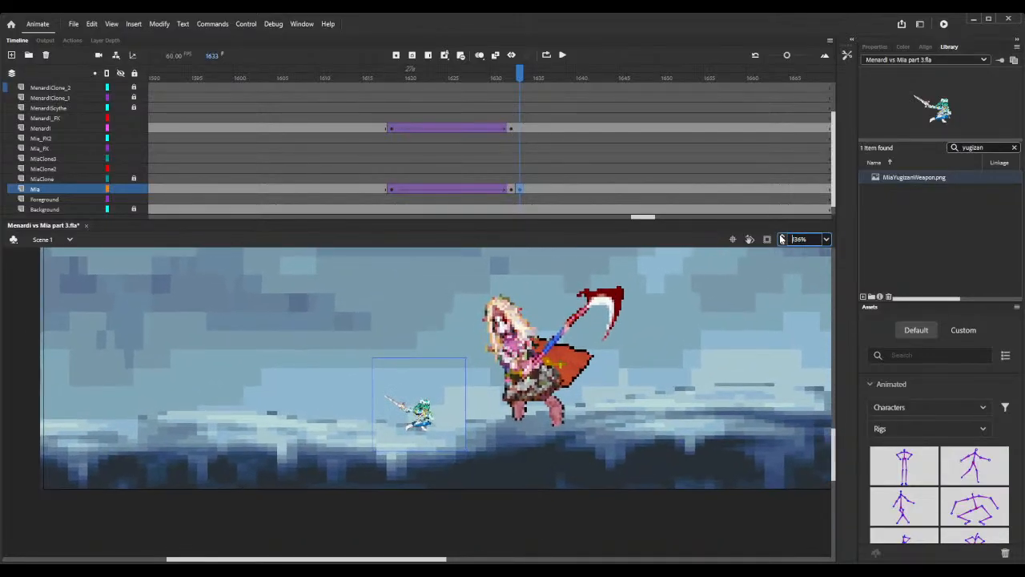
left_click(781, 238)
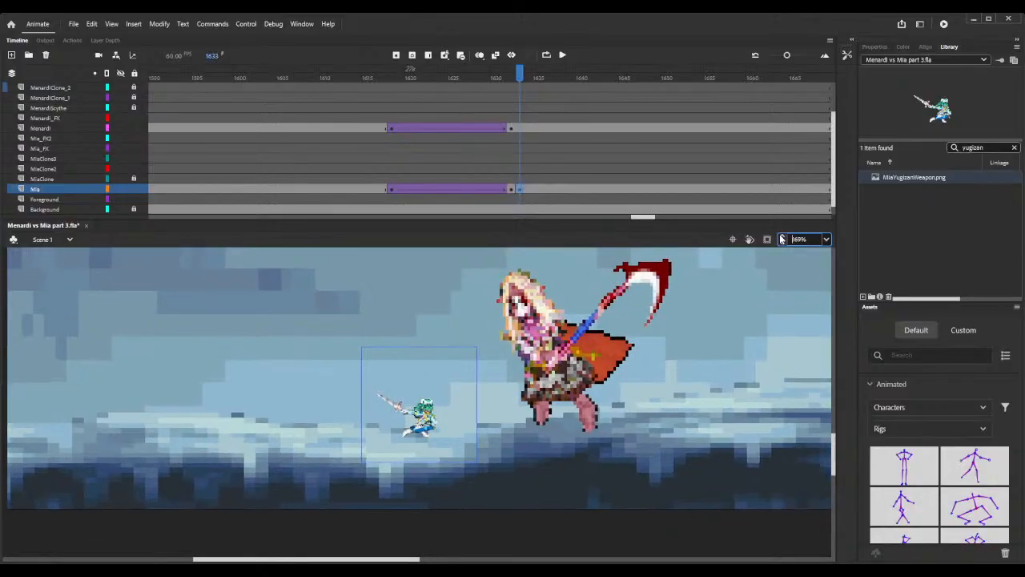
left_click(782, 238)
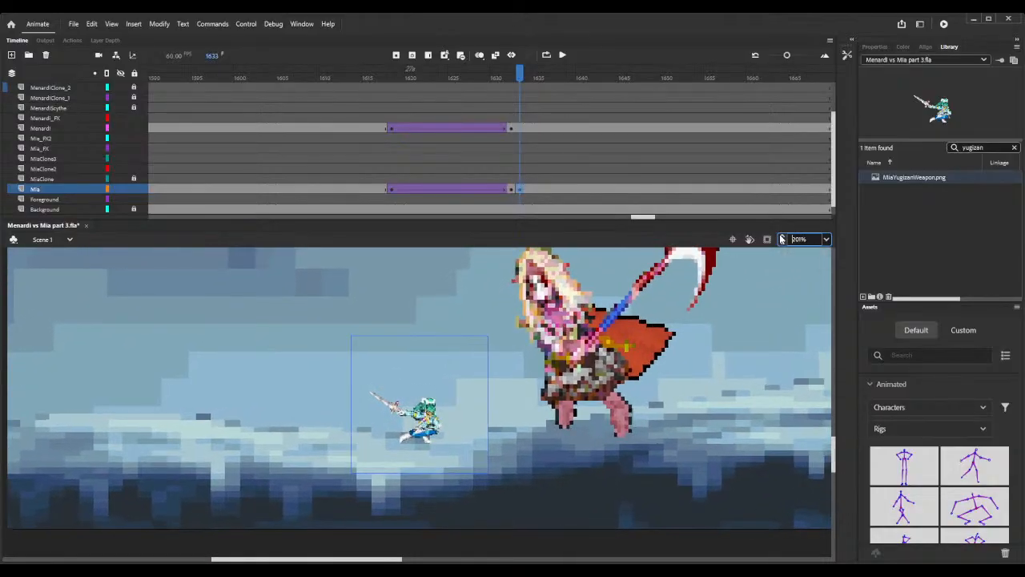
left_click(781, 239)
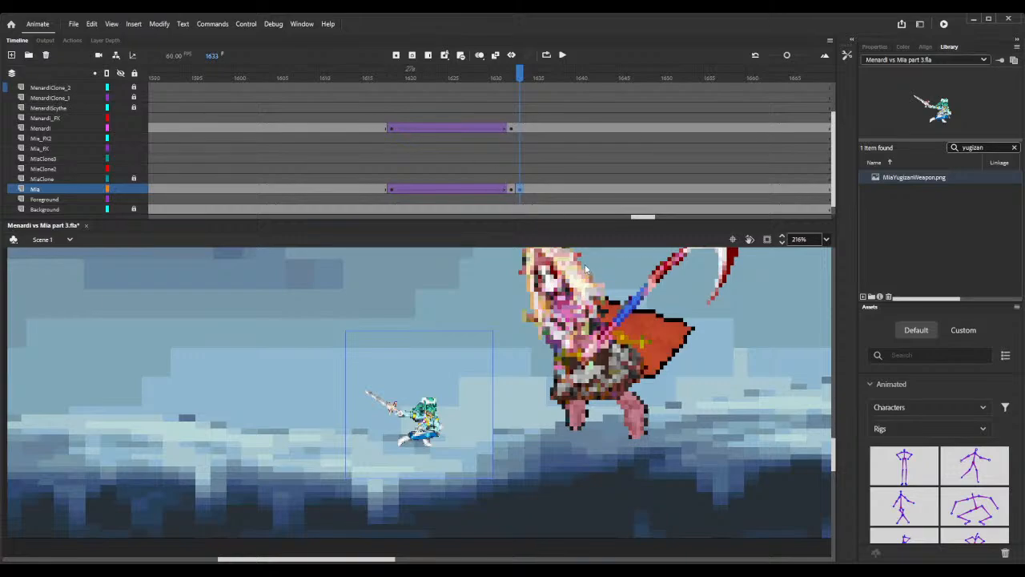
key("ctrl+b")
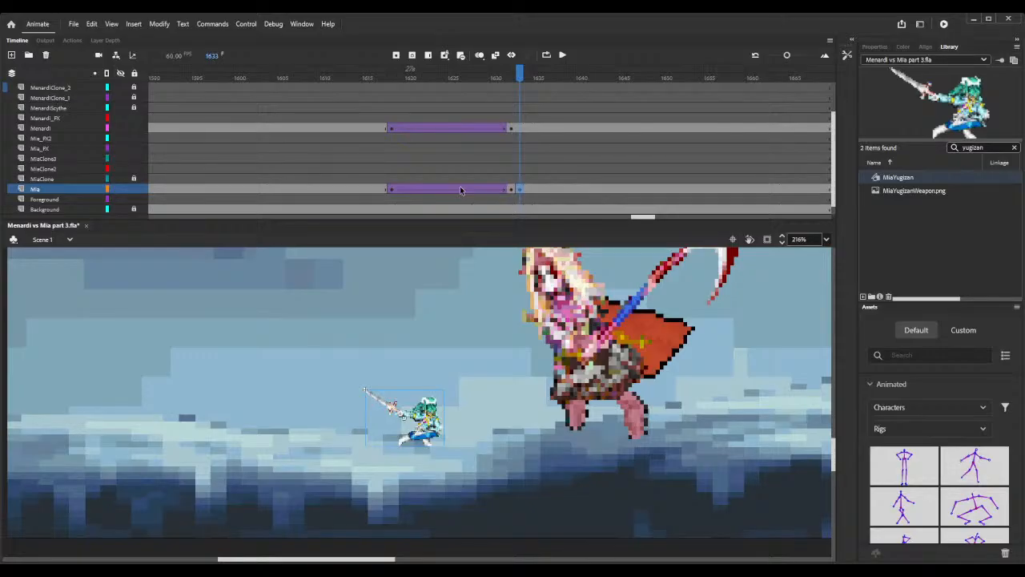
Check the size of Mia's dash sprite at frame 1632 and give MiaYugizan at frame 1633 the same size, W 173.3 and H 117.
left_click(512, 190)
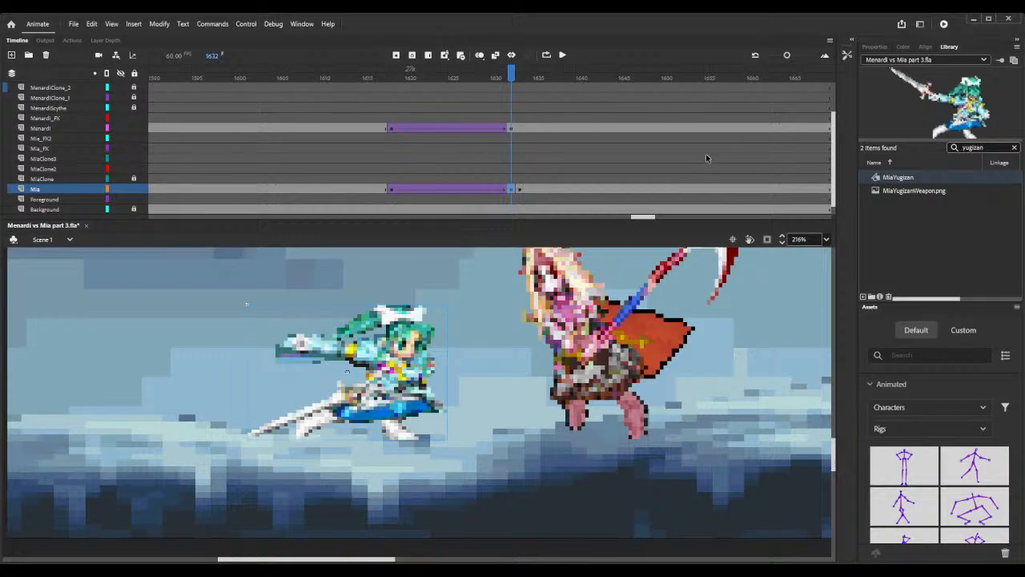
left_click(874, 46)
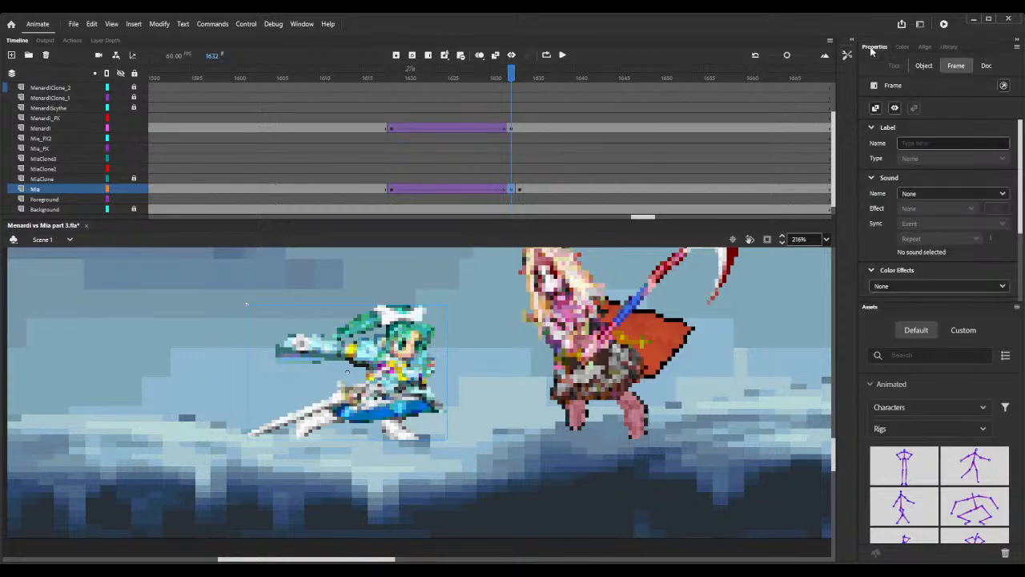
left_click(930, 66)
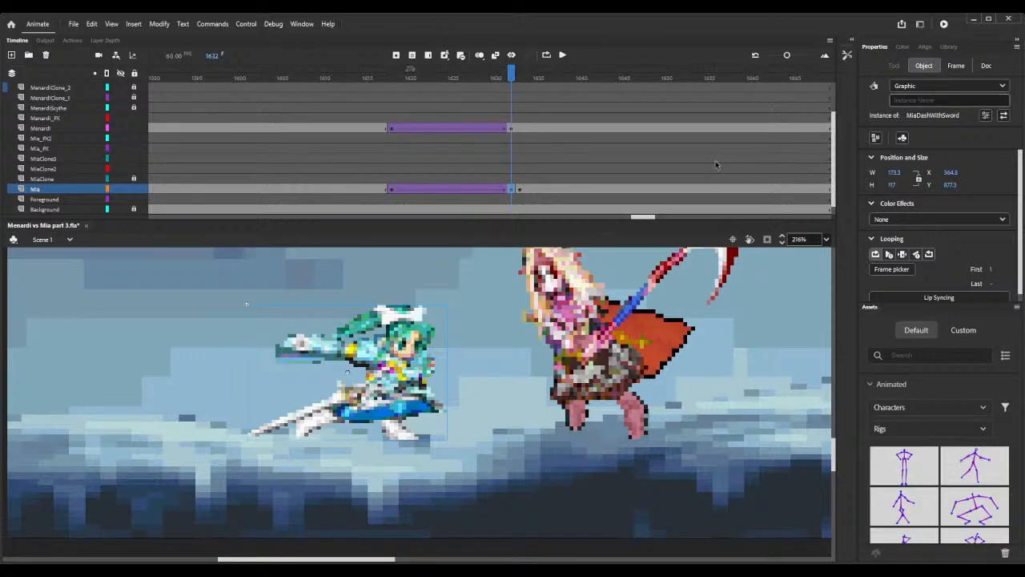
left_click(521, 190)
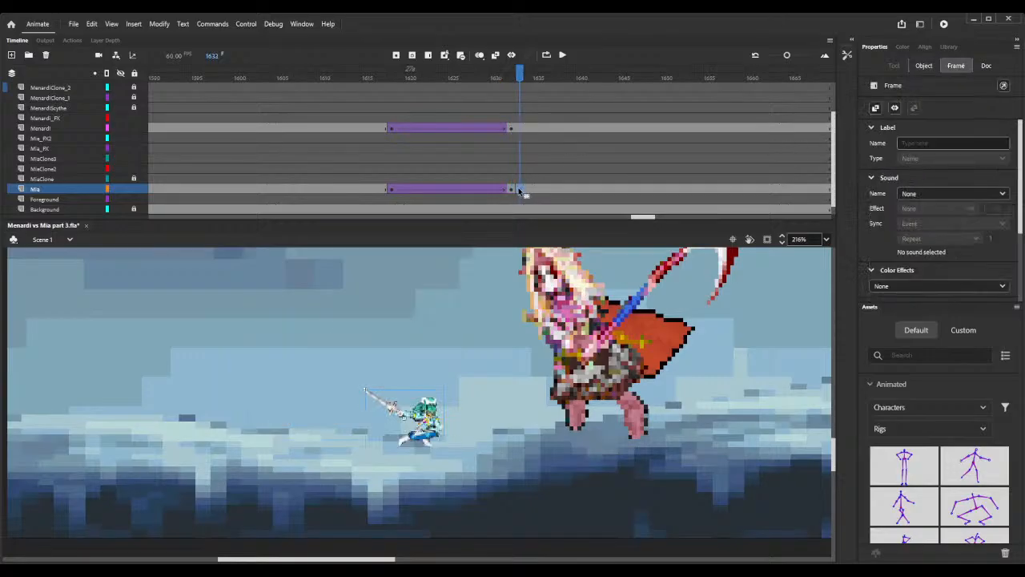
left_click(935, 66)
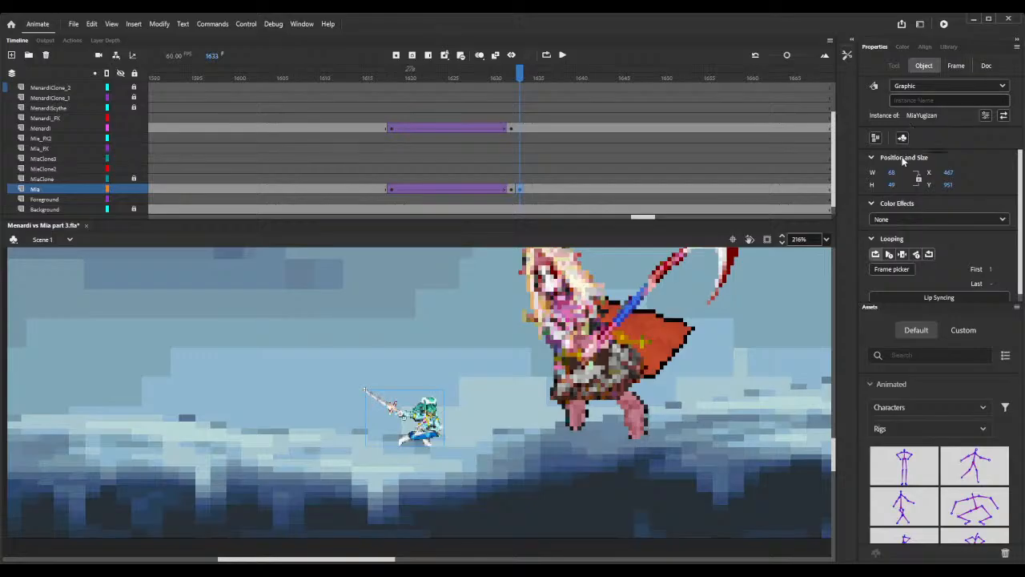
left_click(892, 185)
type("117")
key("Tab")
type("173.3")
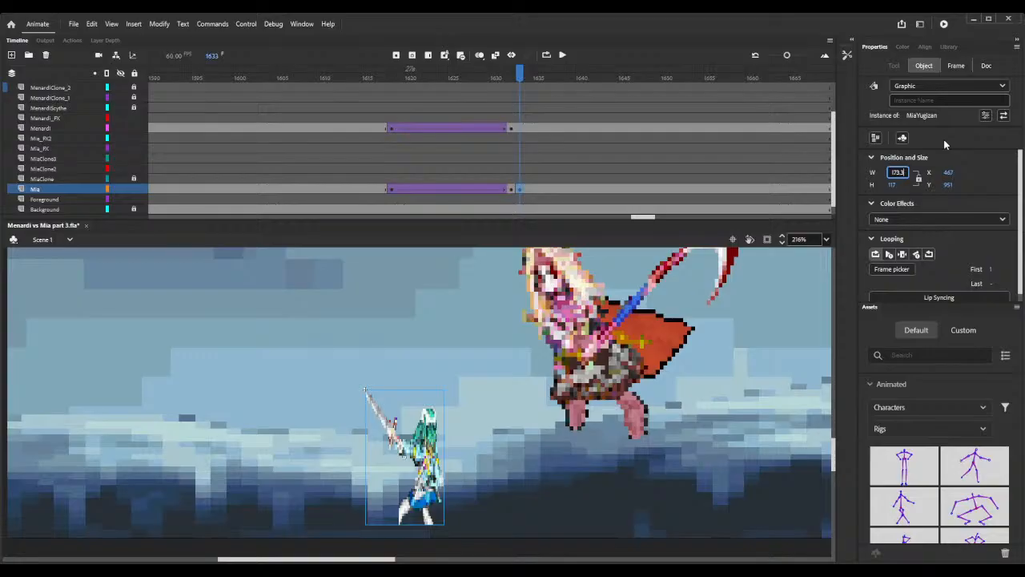
key("Return")
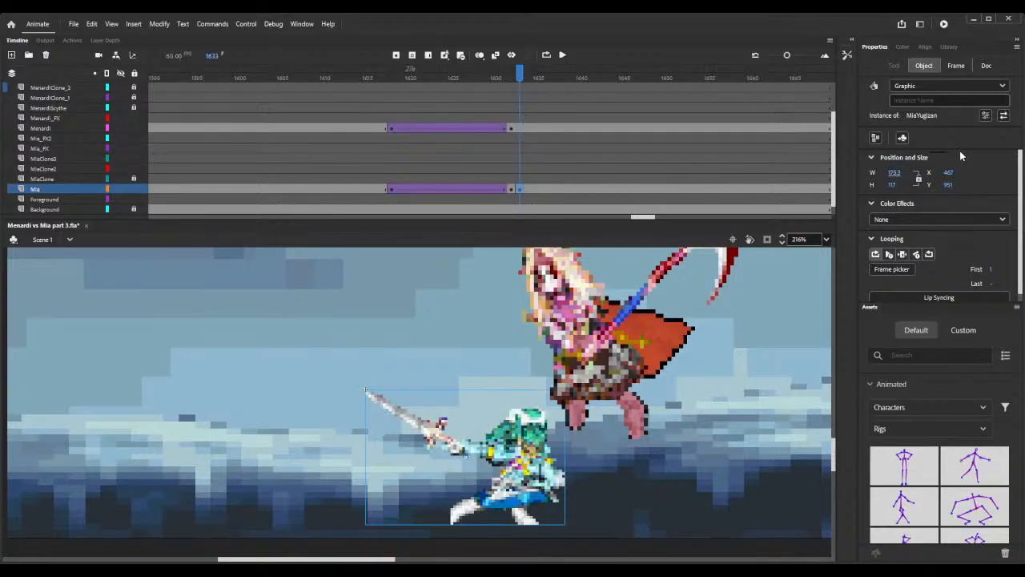
Using onion skinning, move MiaYugizan onto Mia's previous pose at about X 359, Y 877, and compare frames 1632 and 1633.
left_click(480, 55)
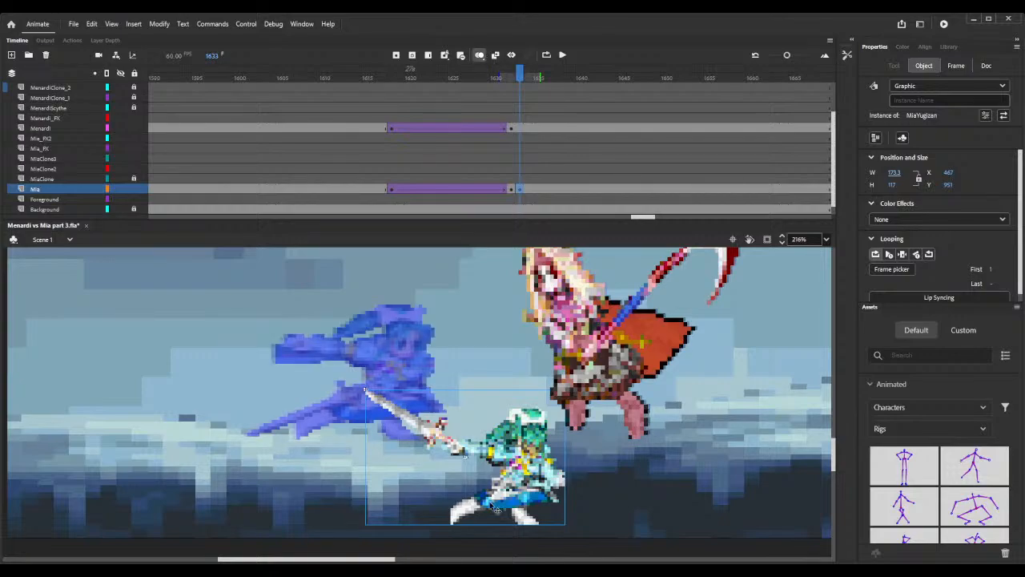
left_click_drag(515, 503, 393, 420)
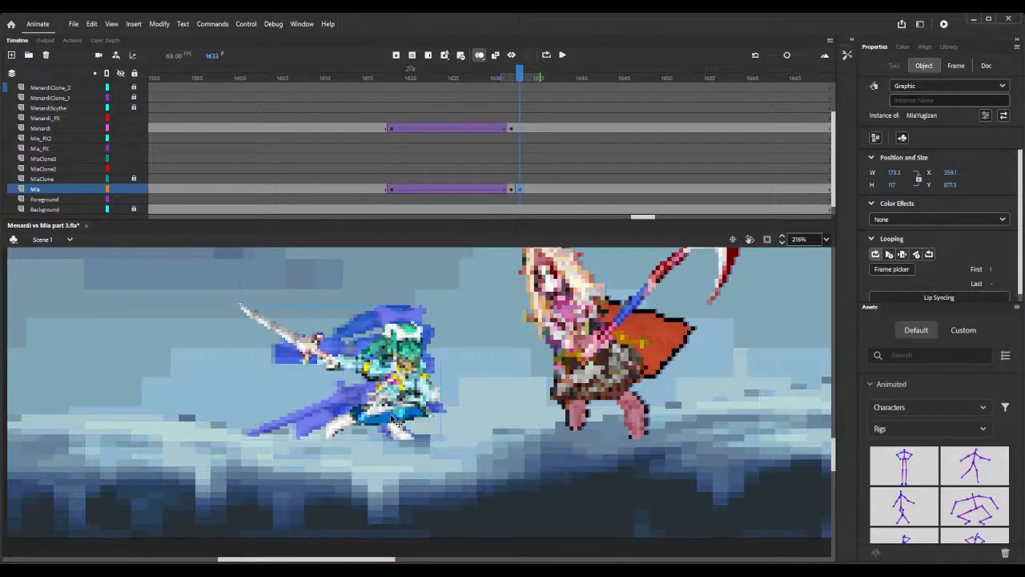
left_click(478, 55)
left_click_drag(434, 76, 511, 80)
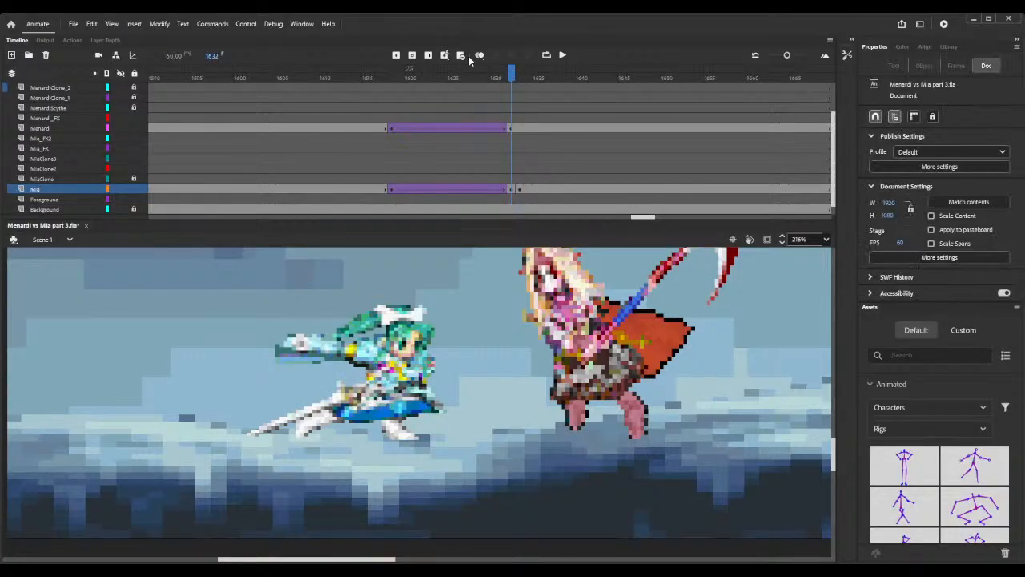
left_click(479, 56)
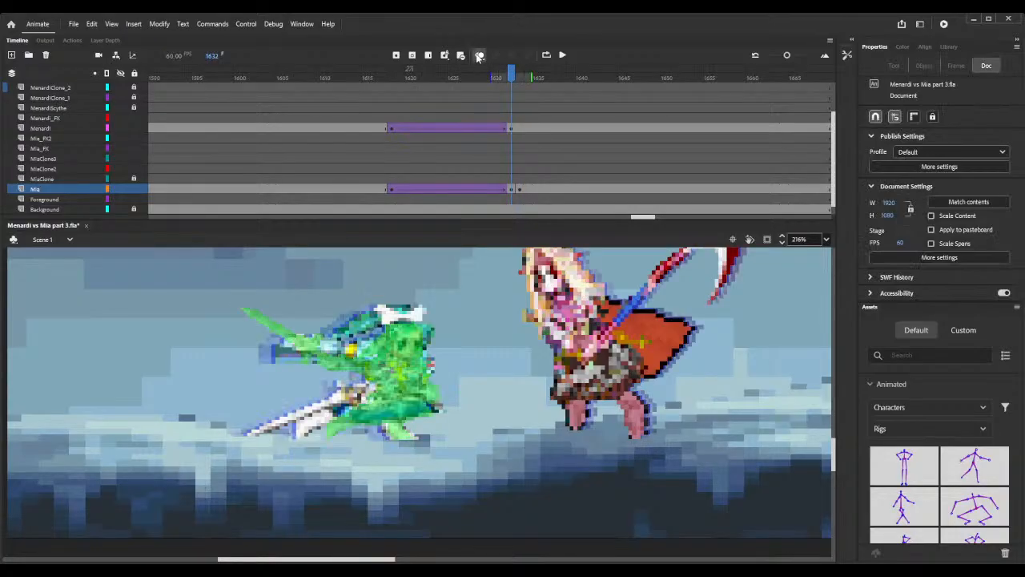
left_click(519, 80)
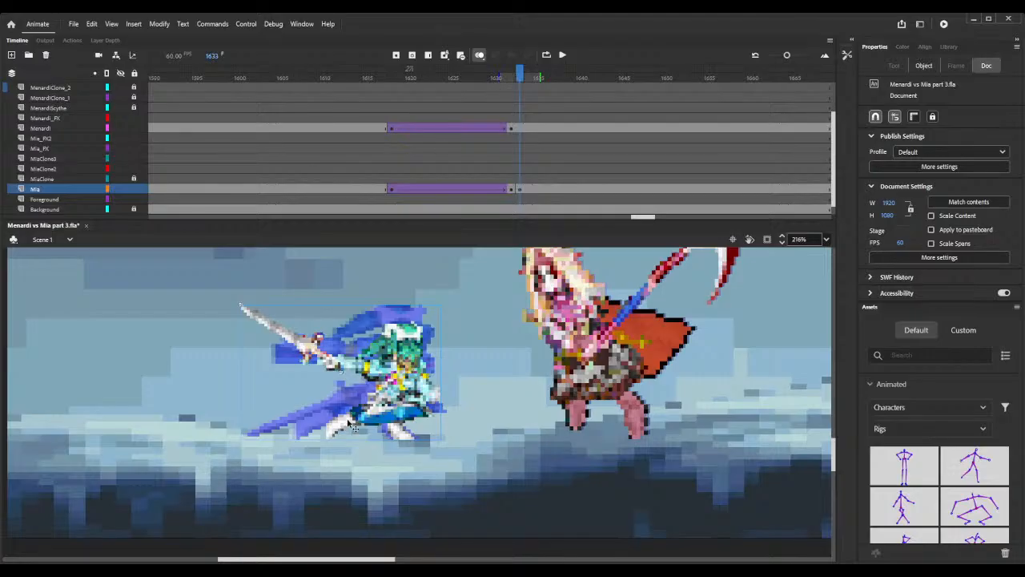
Free-transform MiaYugizan to about 236 wide and 138 high, and move it over the onion-skinned pose at about X 307, Y 859.
left_click(374, 417)
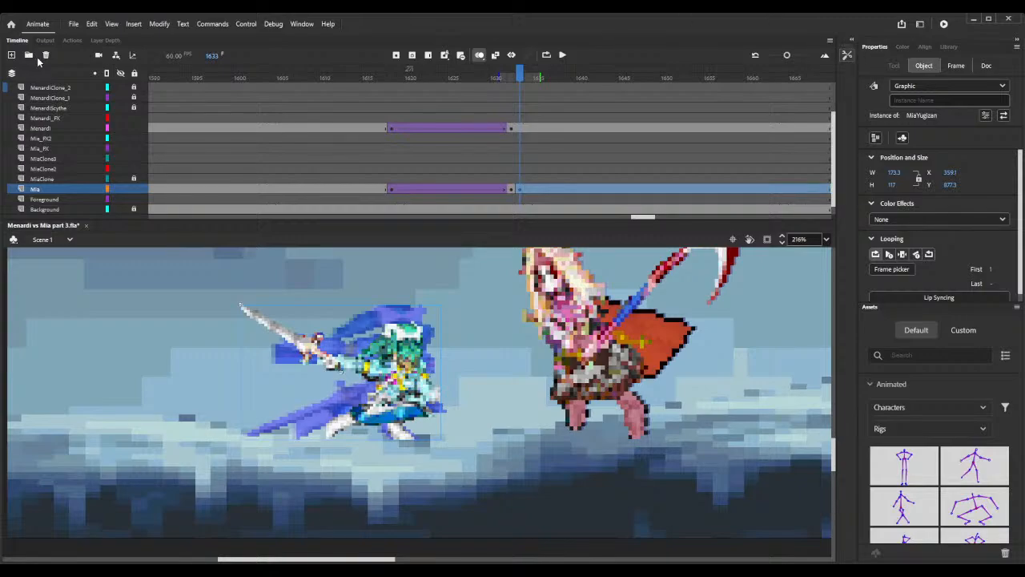
key("q")
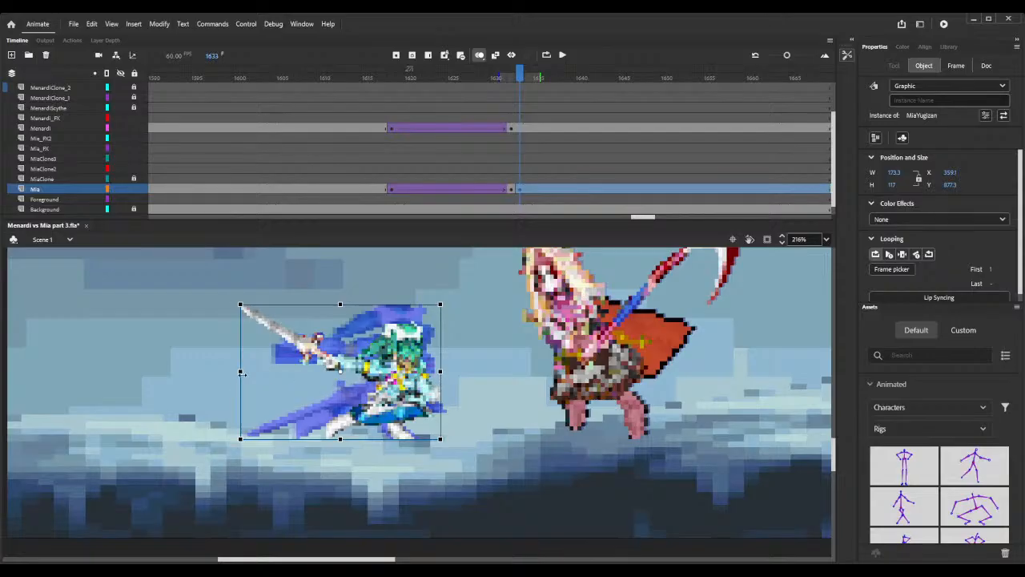
left_click_drag(241, 371, 204, 371)
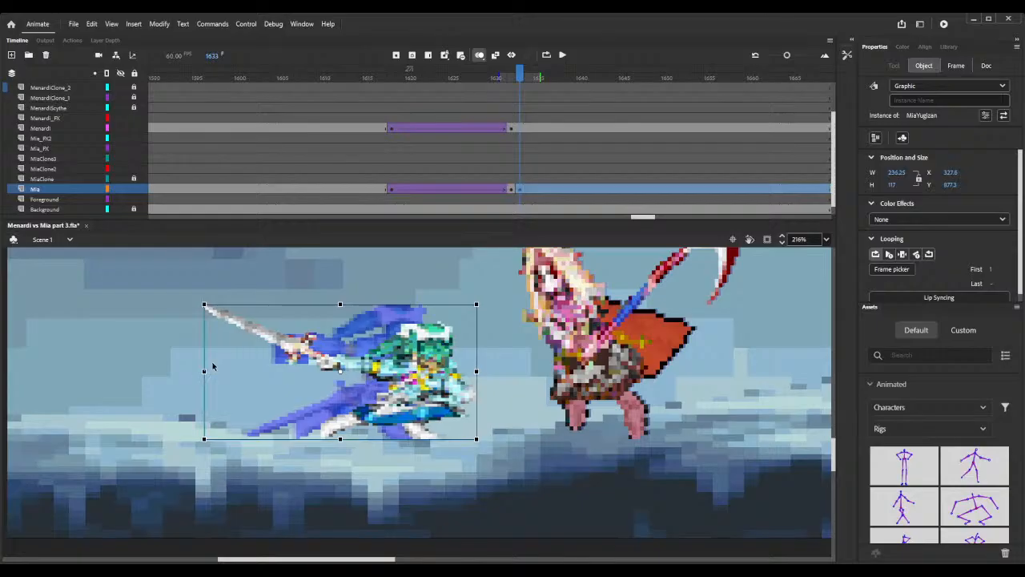
left_click_drag(340, 304, 341, 292)
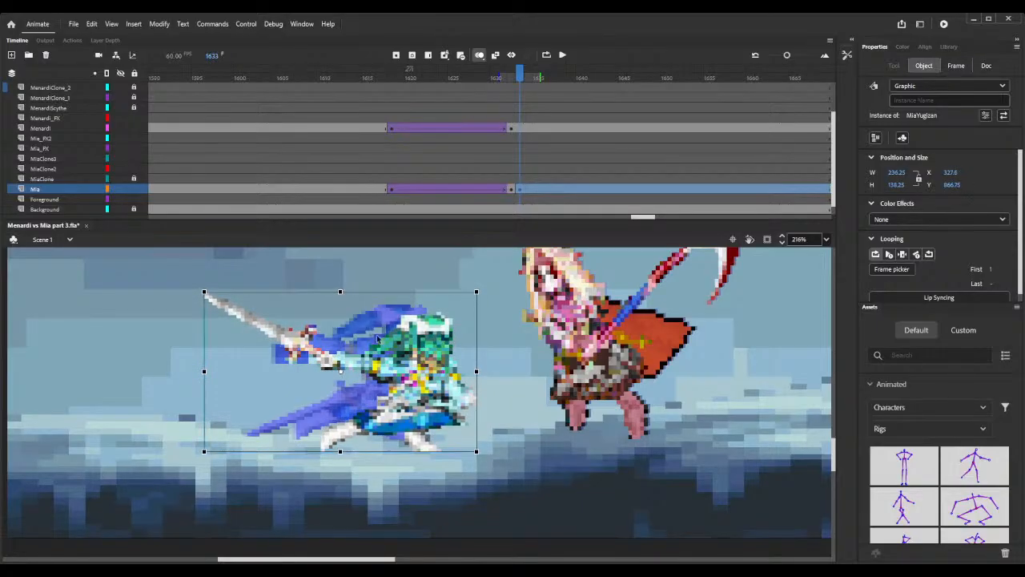
left_click_drag(426, 324, 403, 314)
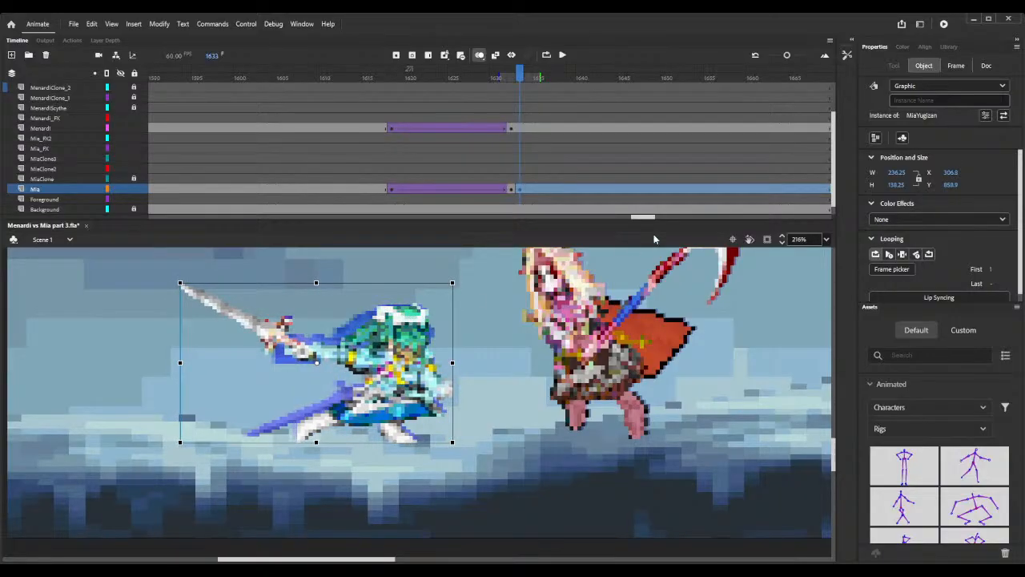
Fine-tune MiaYugizan's alignment with the onion-skinned dash pose by nudging it to about X 310, Y 856.
left_click(783, 239)
left_click(784, 239)
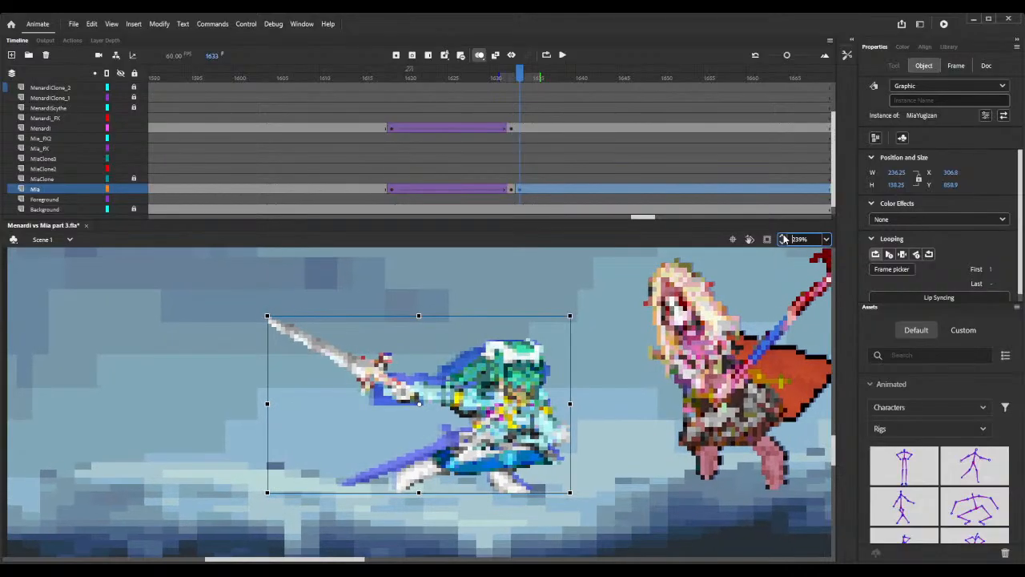
left_click(784, 239)
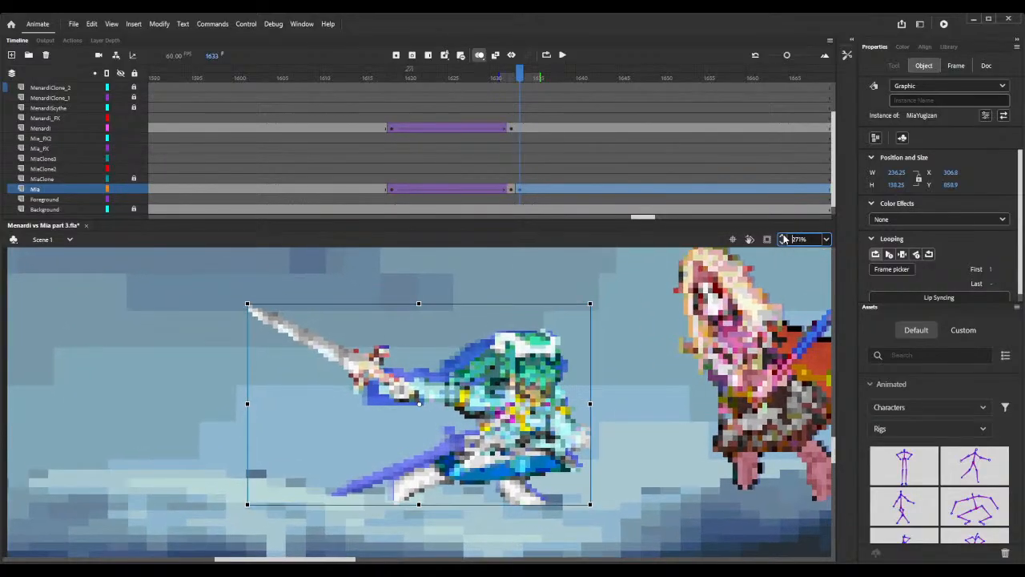
left_click(784, 238)
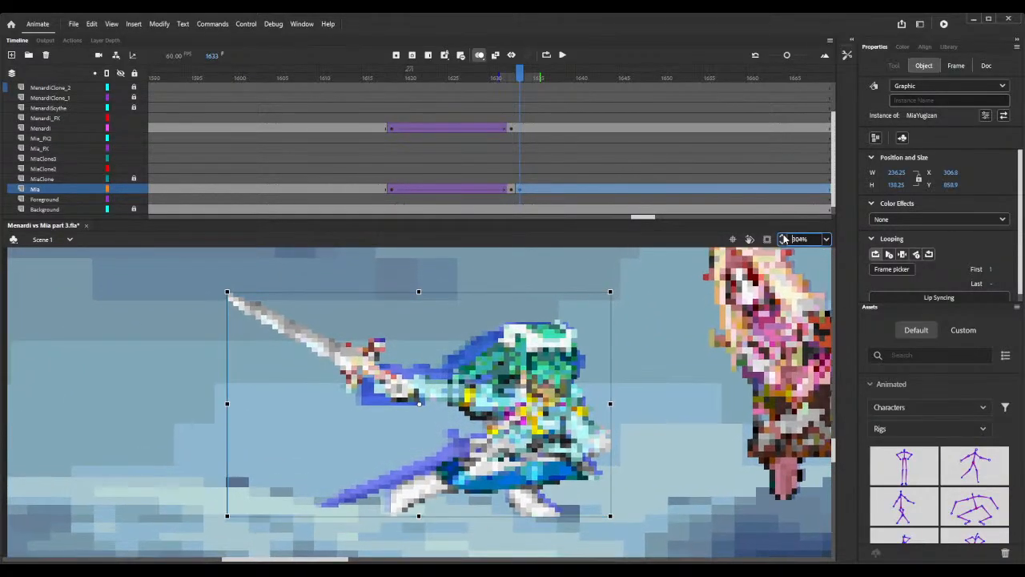
left_click(578, 485)
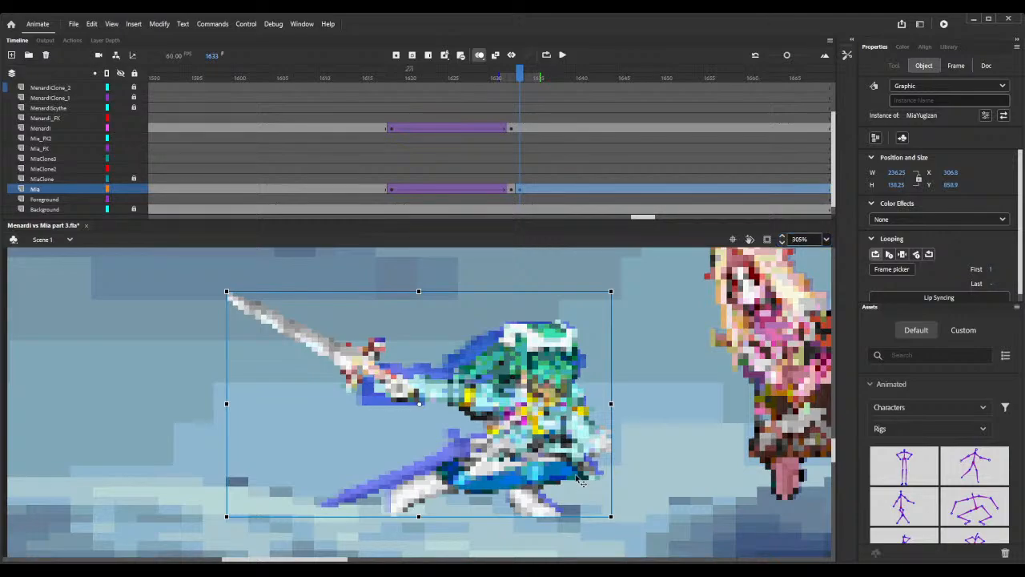
left_click_drag(578, 480, 583, 472)
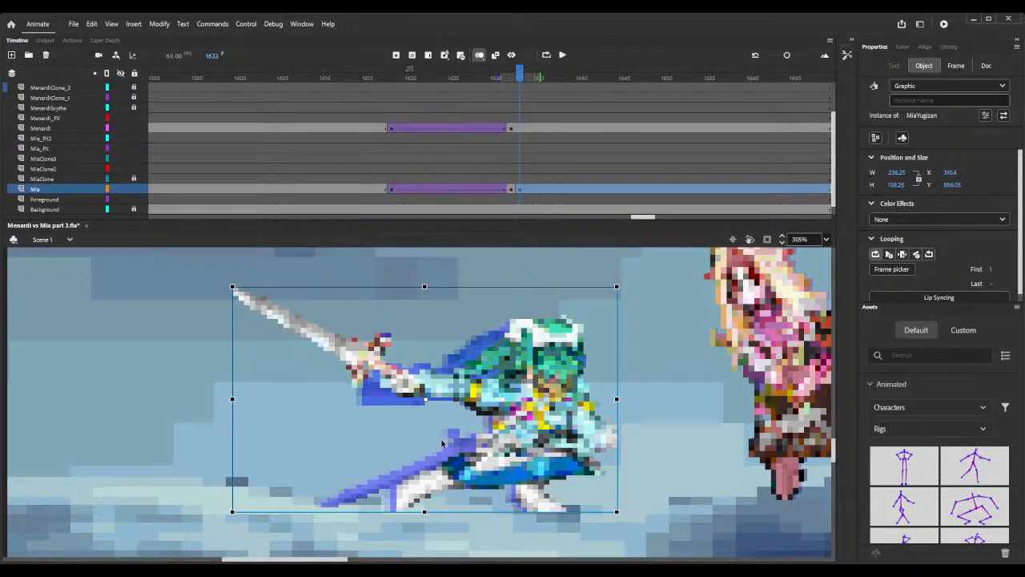
Set MiaYugizan's width to 242 and shift the sprite back over the onion-skinned pose at about X 304.
left_click(896, 173)
type("240")
key("Return")
left_click_drag(896, 173, 898, 173)
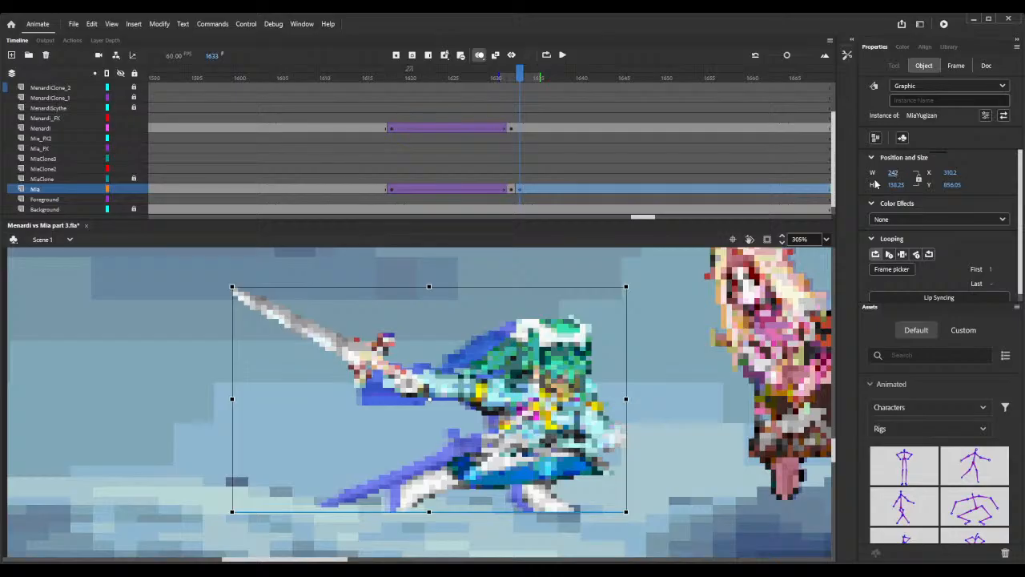
left_click_drag(558, 354, 552, 359)
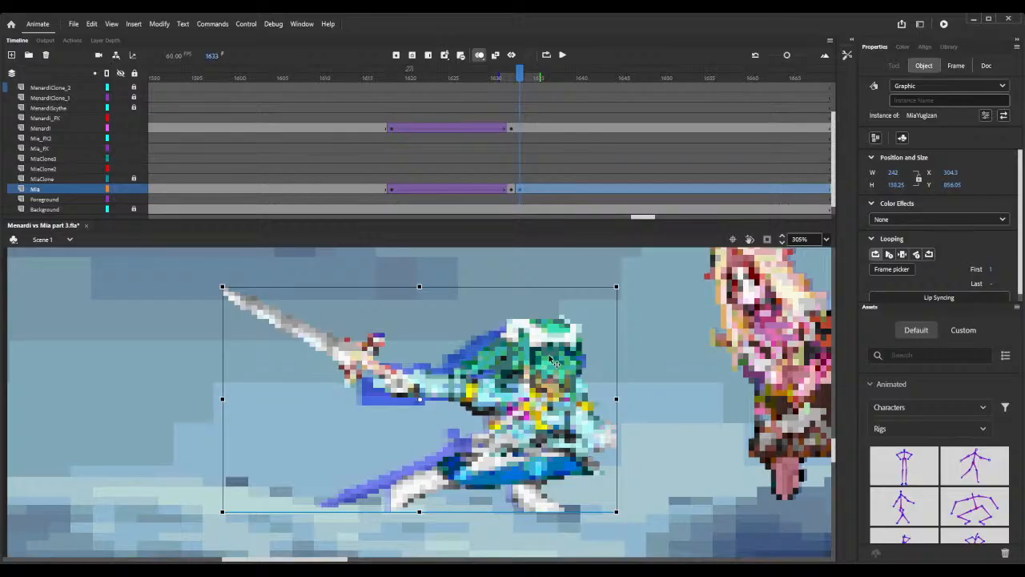
Move MiaYugizan to about X 363, Y 856 at frame 1633, turn off onion skinning and review the dash into the pose.
left_click_drag(551, 360, 649, 360)
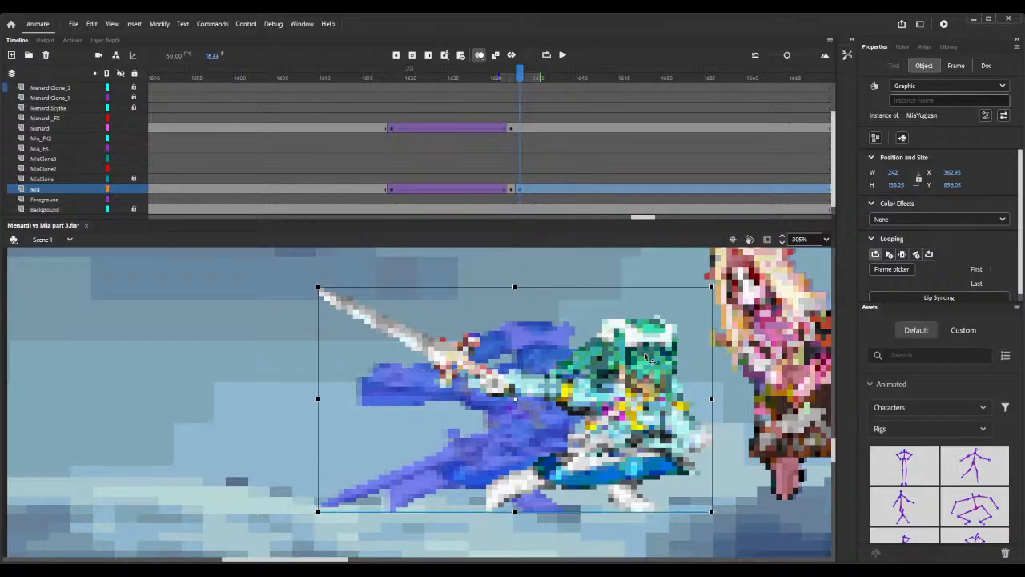
left_click(479, 55)
left_click_drag(389, 73, 519, 98)
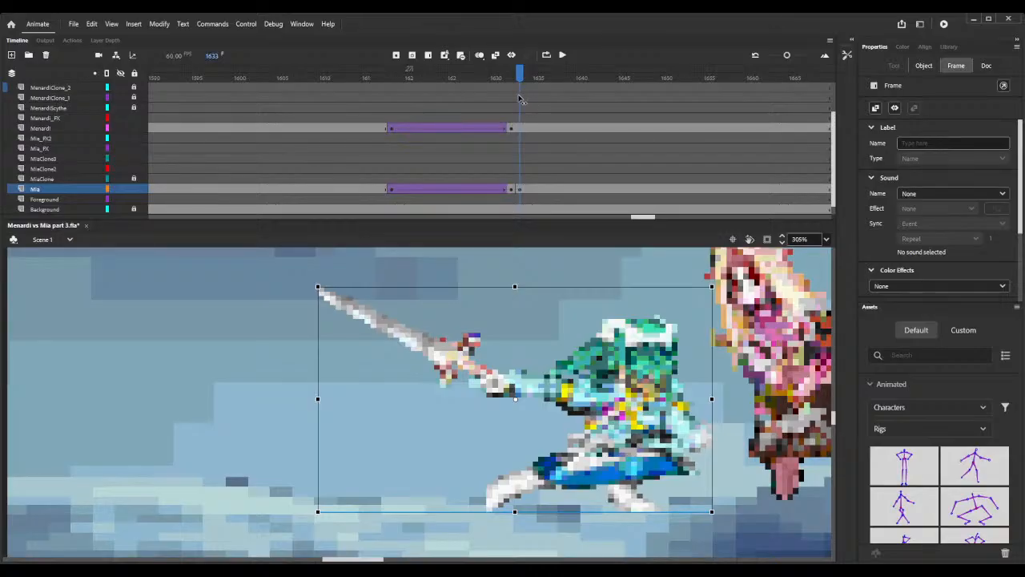
left_click_drag(519, 98, 520, 100)
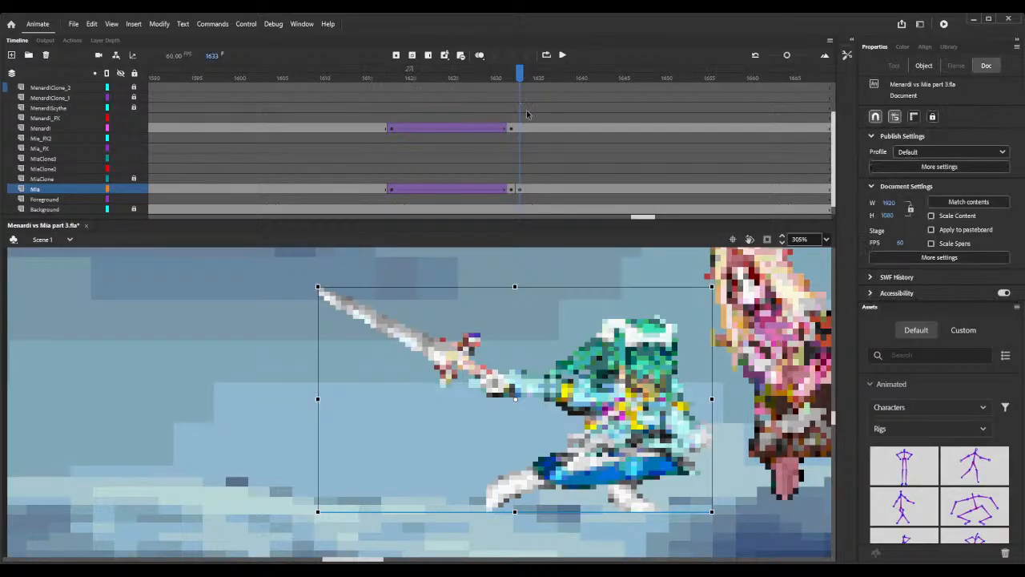
left_click(781, 243)
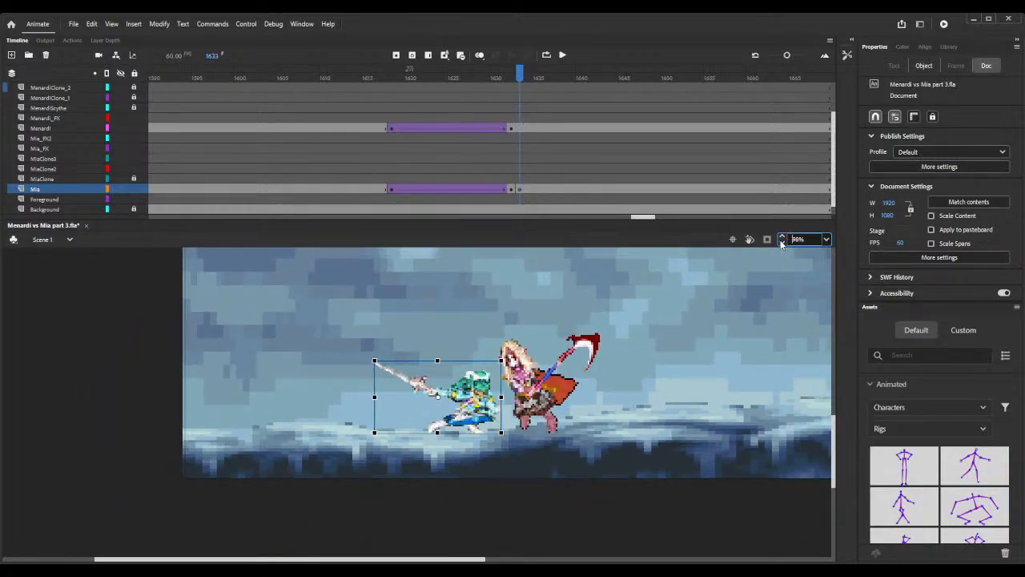
Insert a keyframe at frame 1633 on the Menardi layer and clear the library search.
left_click(521, 132)
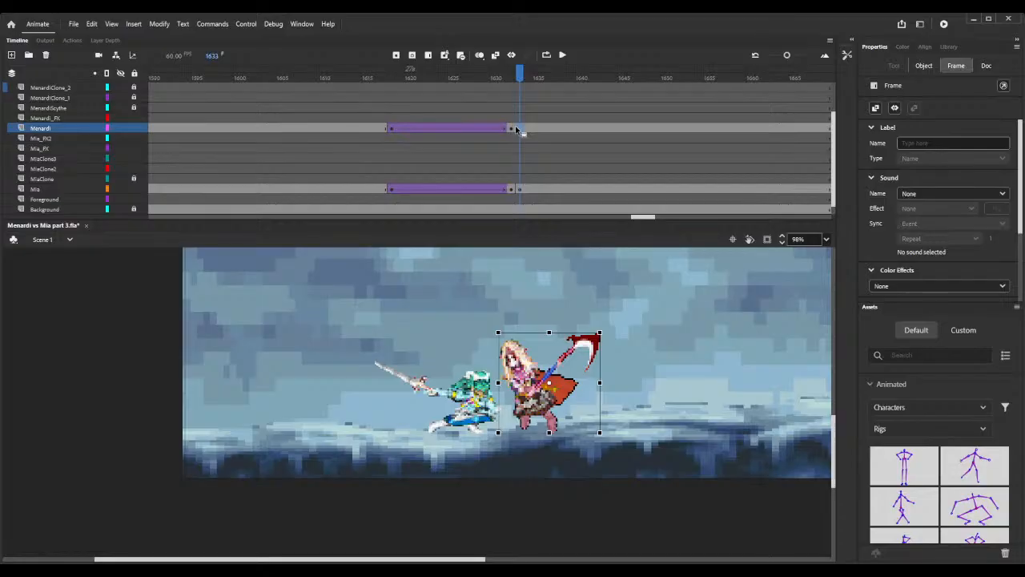
key("F6")
left_click(949, 47)
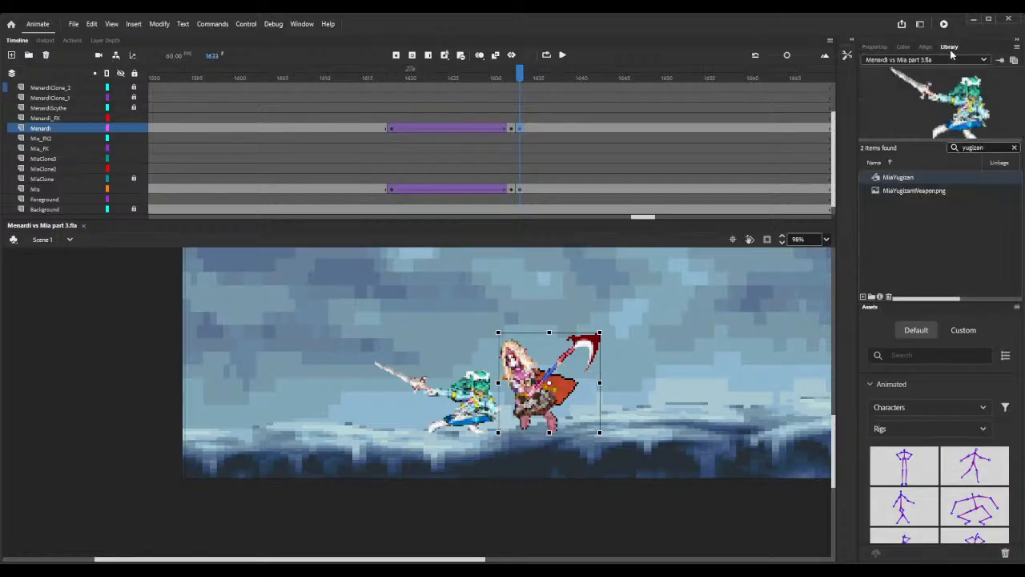
left_click(1014, 147)
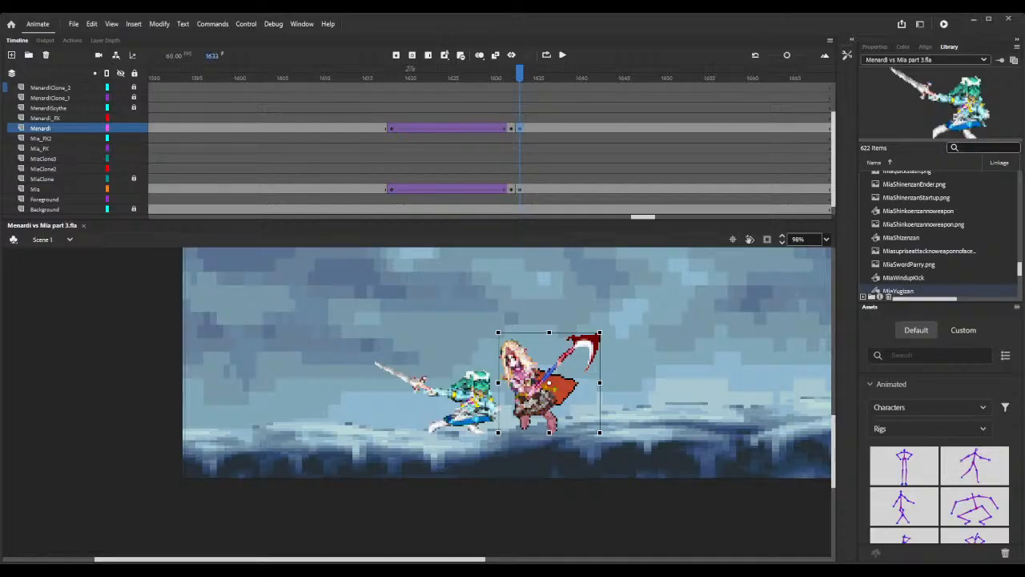
Insert a keyframe at frame 1635 on the Menardi layer.
left_click(528, 129)
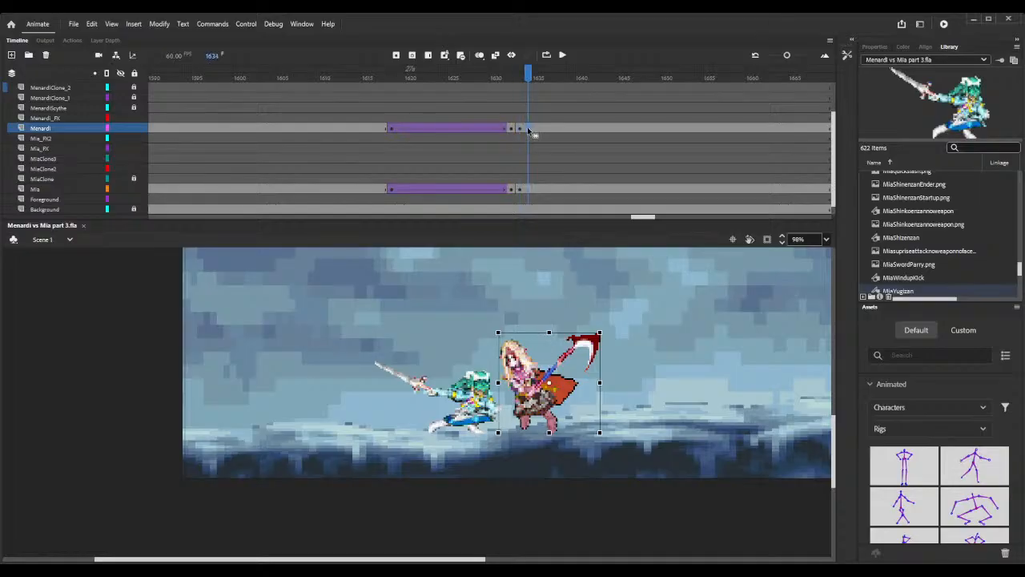
left_click(521, 129)
left_click(540, 130)
Change the MenardiDashing instance at frame 1635 to a Movie Clip and set its blend mode to Add.
left_click(882, 48)
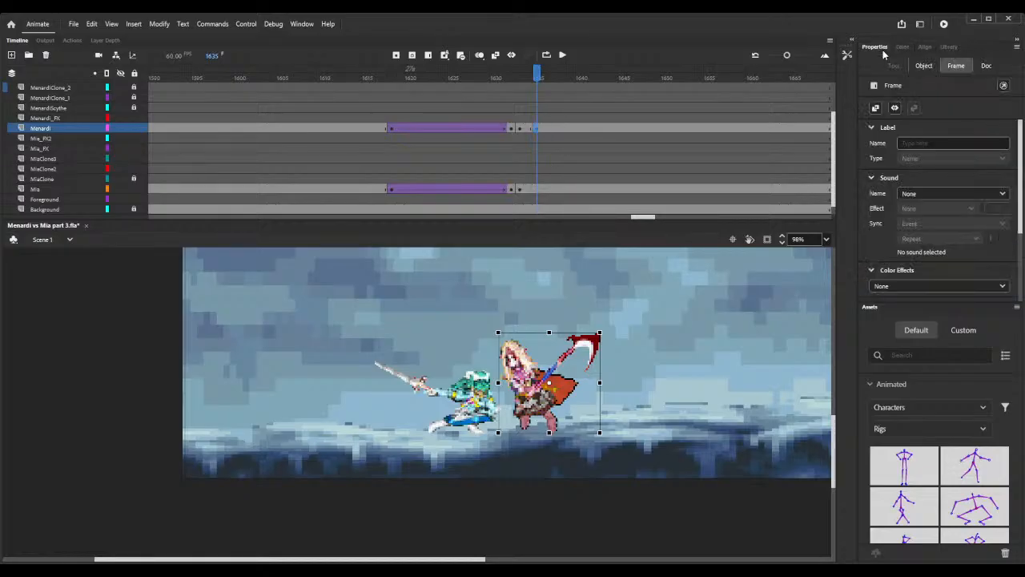
left_click(919, 195)
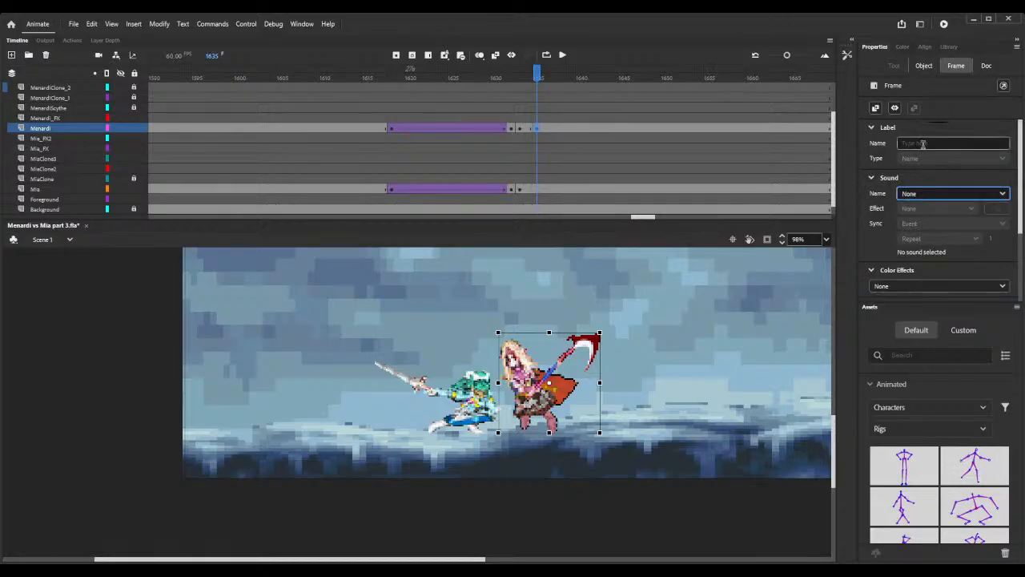
left_click(923, 65)
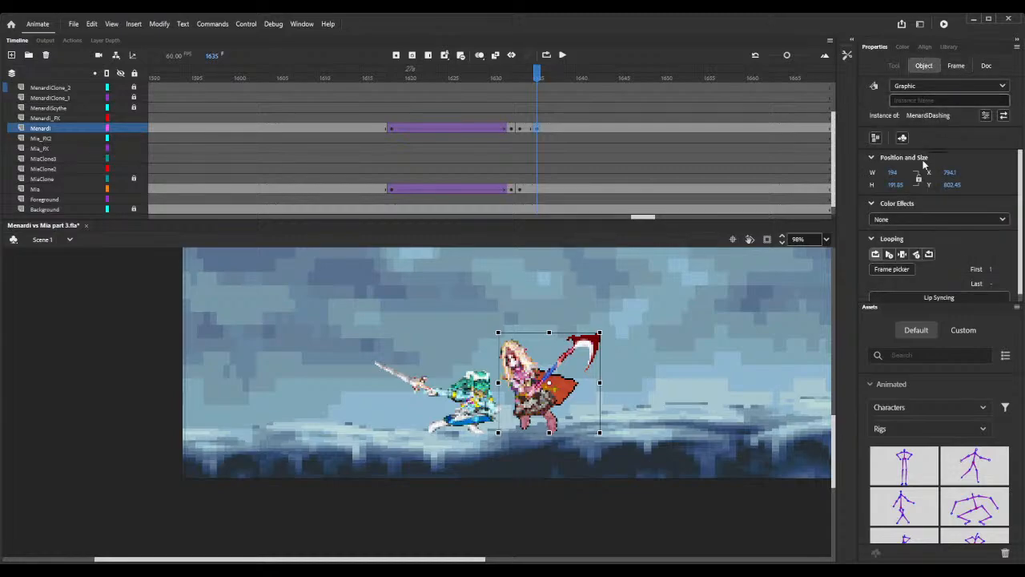
left_click(931, 222)
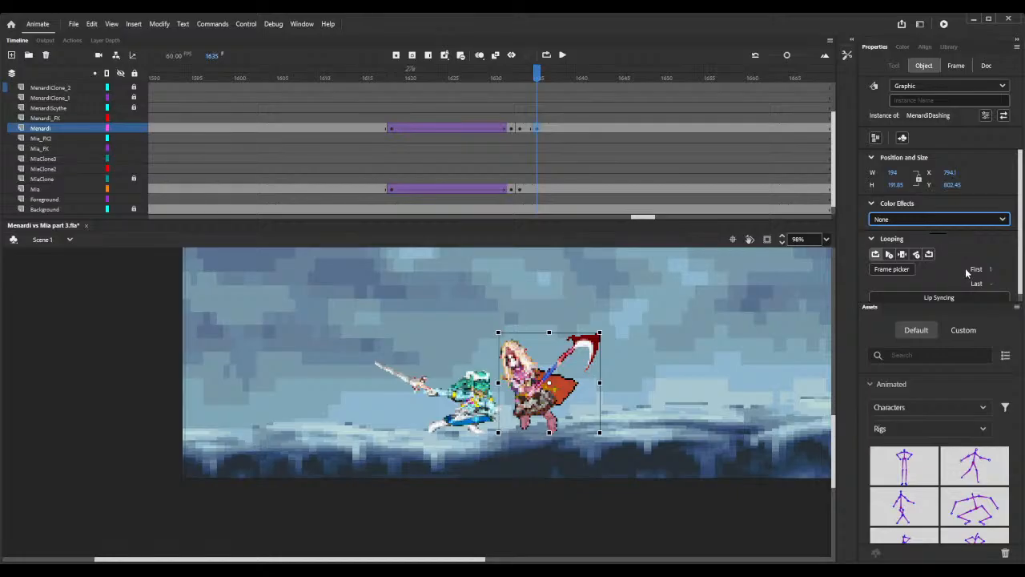
scroll(965, 268, "down", 1)
left_click(942, 86)
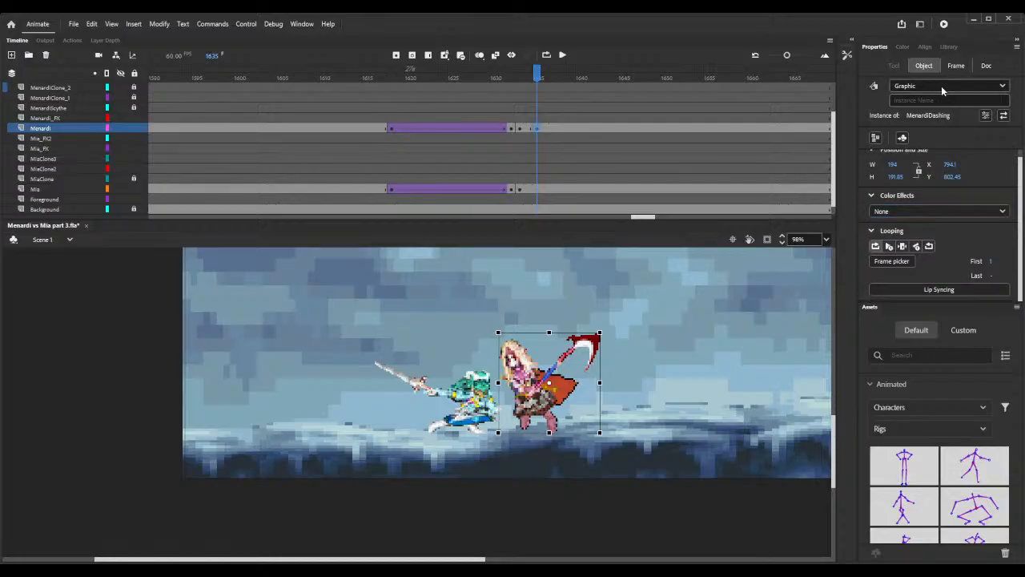
left_click(915, 105)
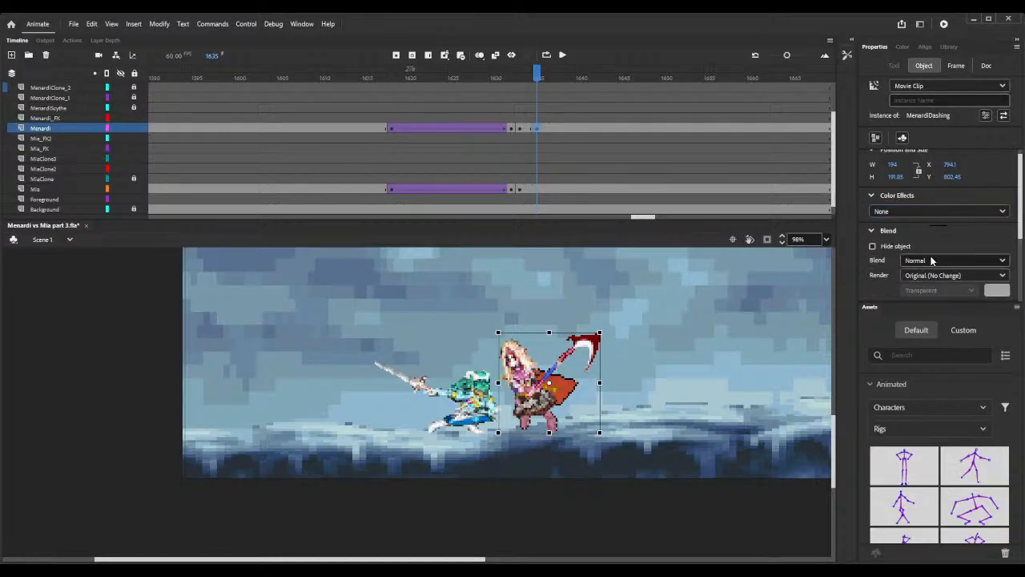
left_click(939, 394)
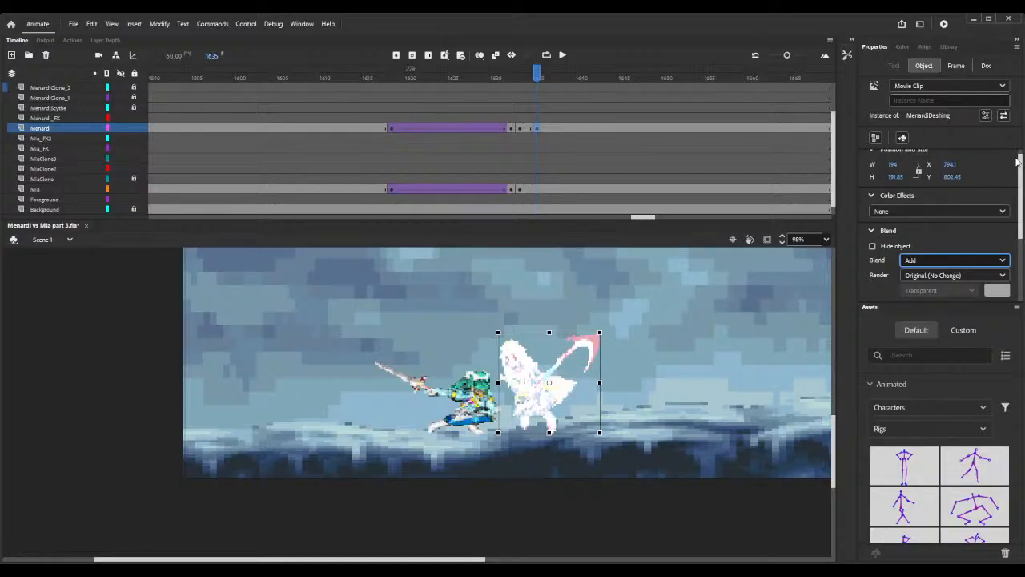
Undo the Add blend on Menardi and insert a keyframe at frame 1637 on the Menardi layer.
left_click(606, 134)
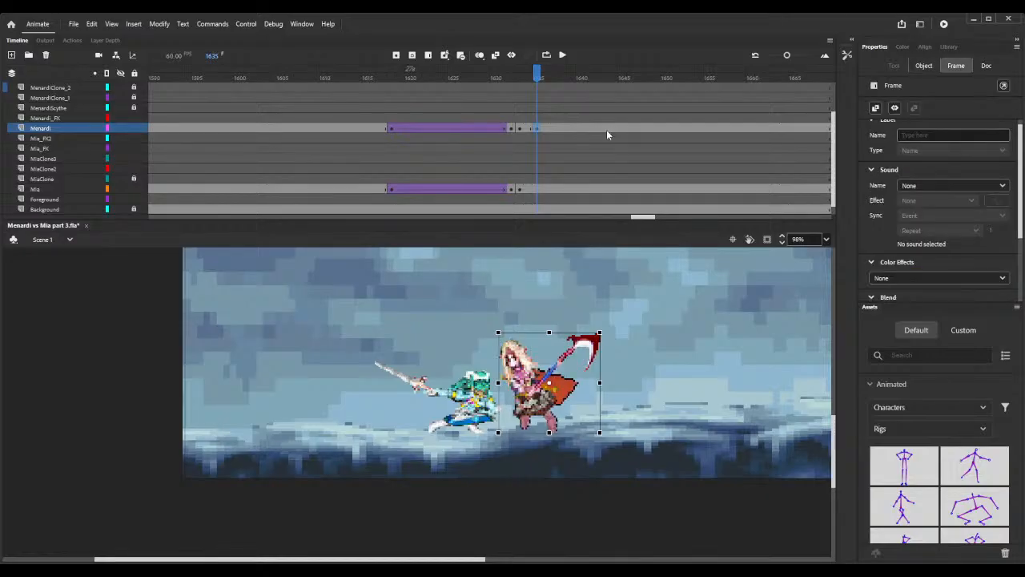
left_click(538, 130)
left_click(554, 128)
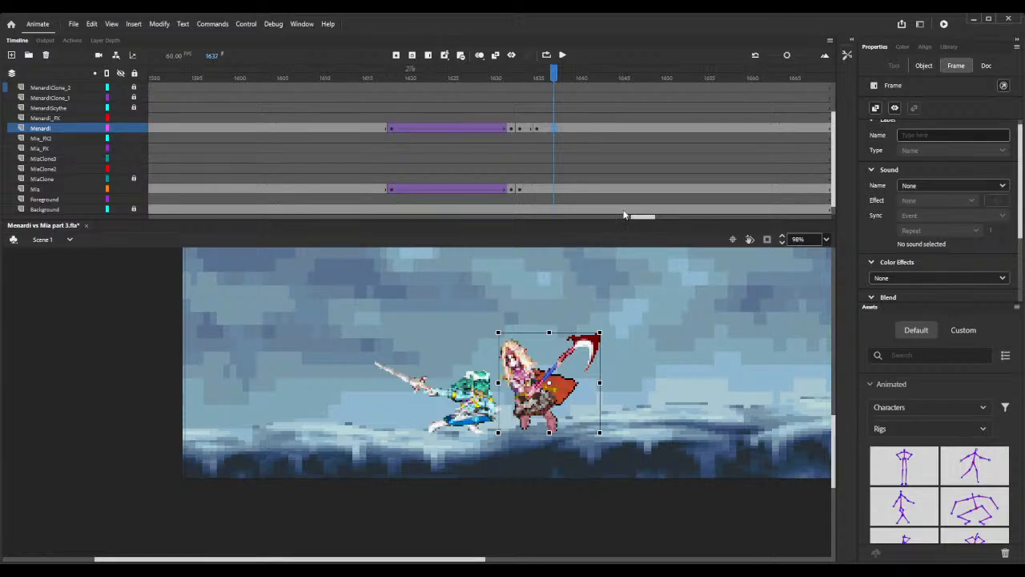
Set MenardiDashing's blend mode to Add at frame 1635 to create a white flash.
left_click(538, 128)
left_click(923, 64)
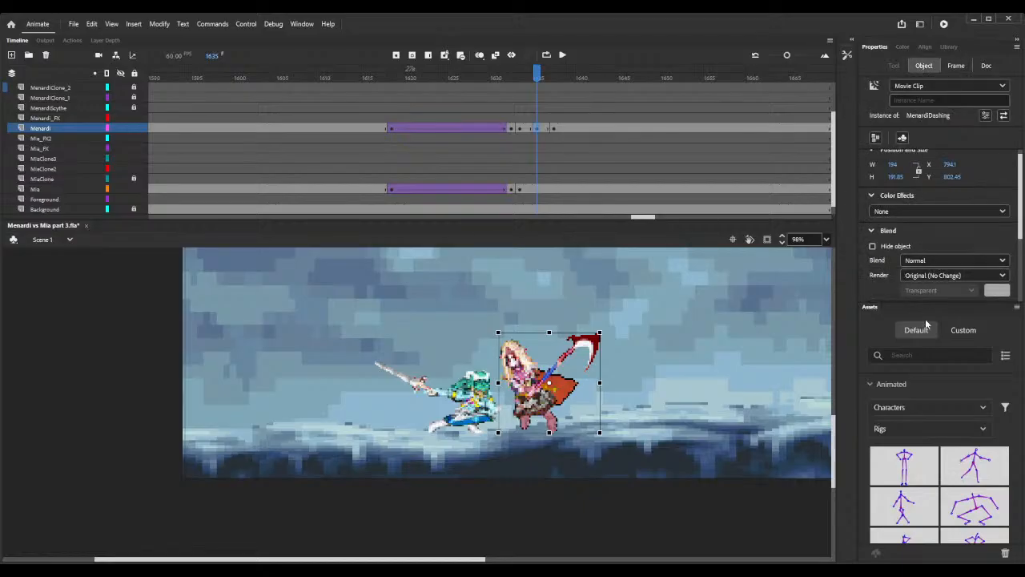
left_click(926, 399)
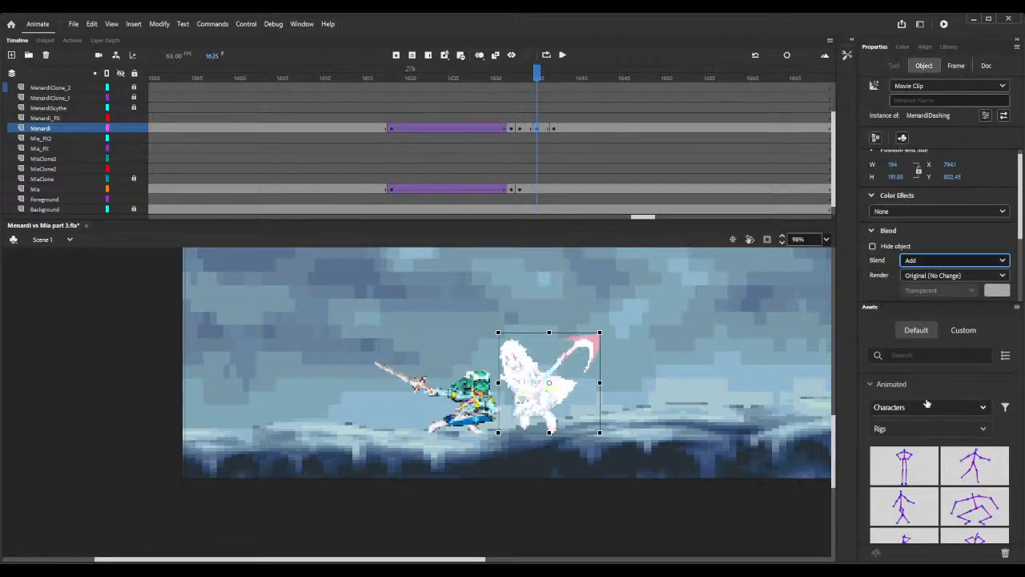
Add a Blur filter with High quality to the MenardiDashing instance at frame 1637.
left_click(554, 128)
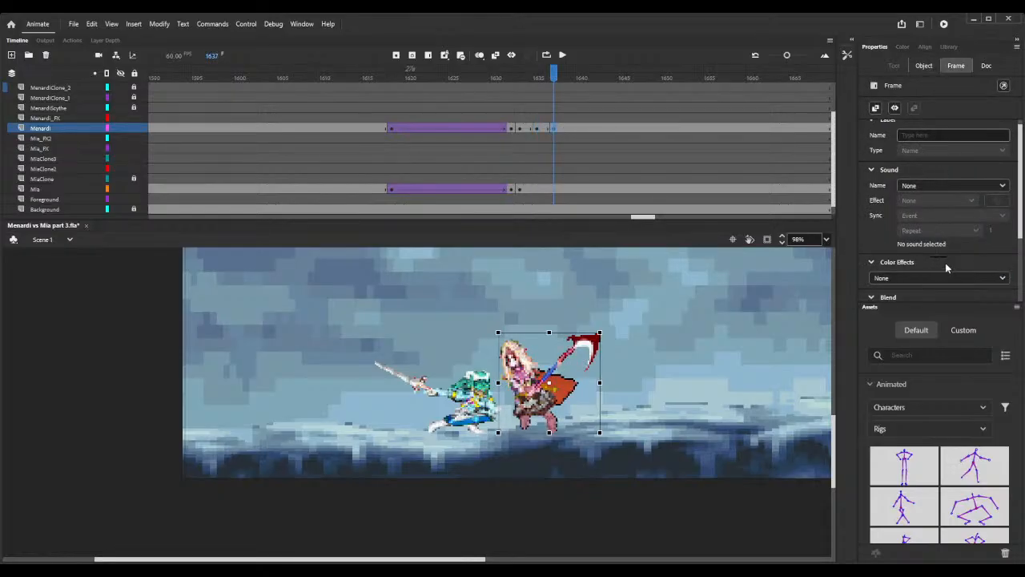
left_click(922, 66)
scroll(949, 214, "down", 2)
scroll(950, 213, "up", 2)
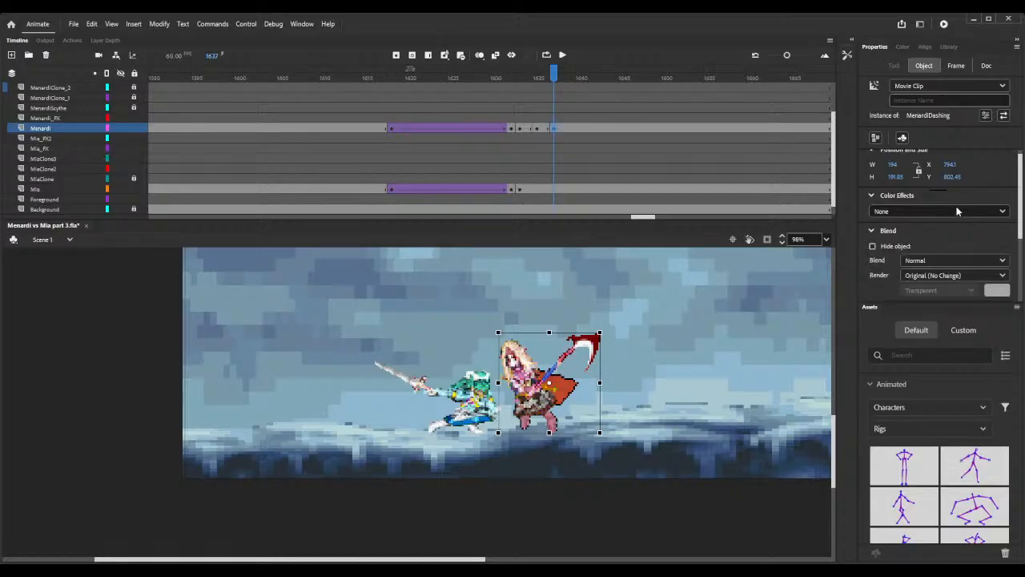
scroll(982, 248, "down", 2)
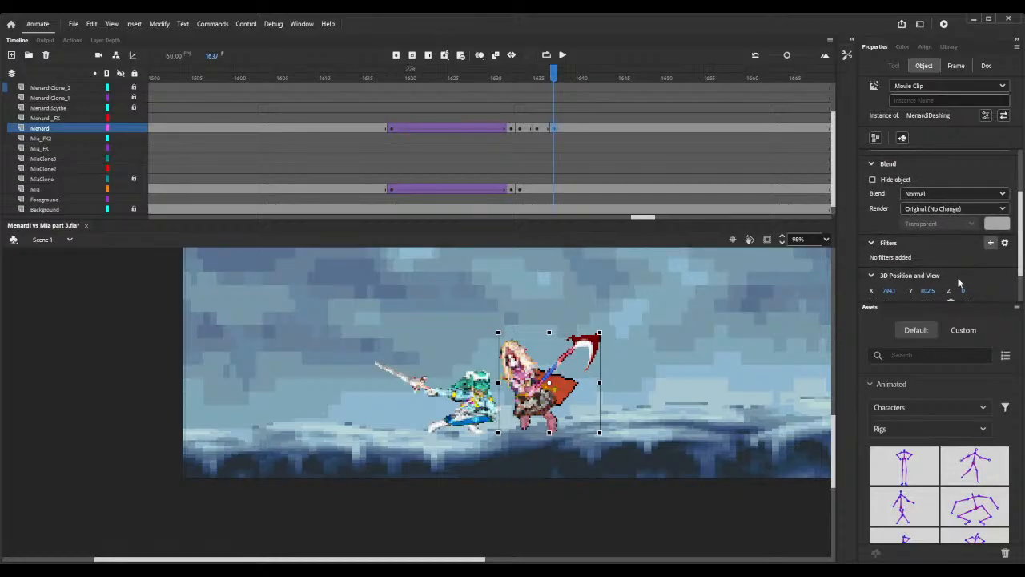
left_click(960, 272)
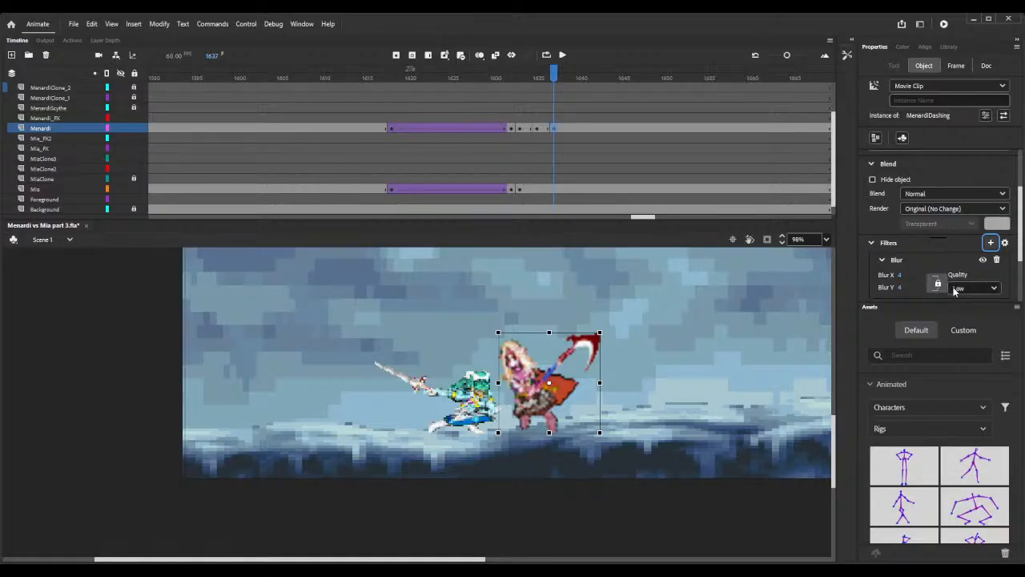
left_click(969, 332)
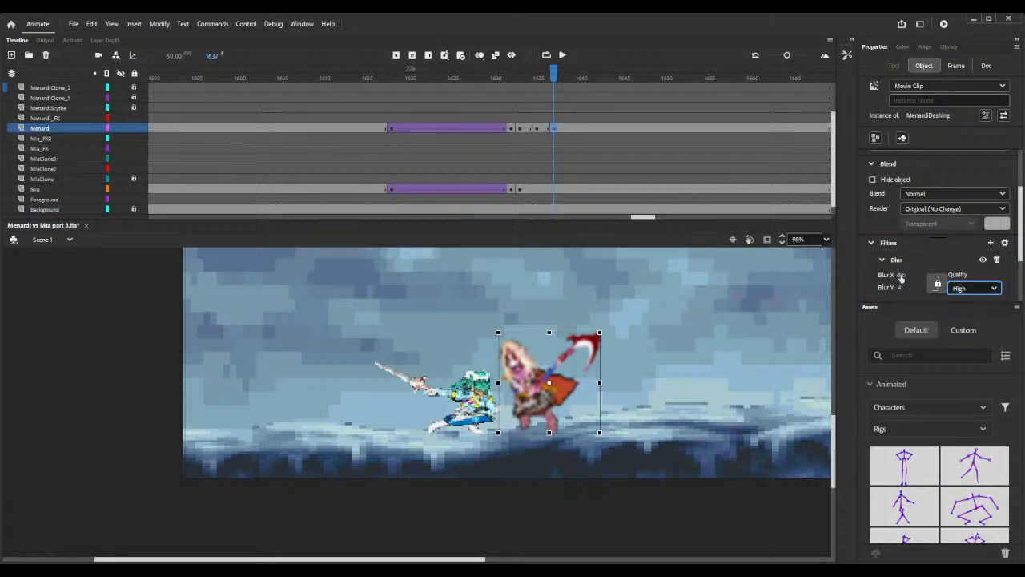
Unlink the blur's axes and set Blur X to 170 and Blur Y to 0 for a horizontal streak.
left_click_drag(901, 275, 927, 276)
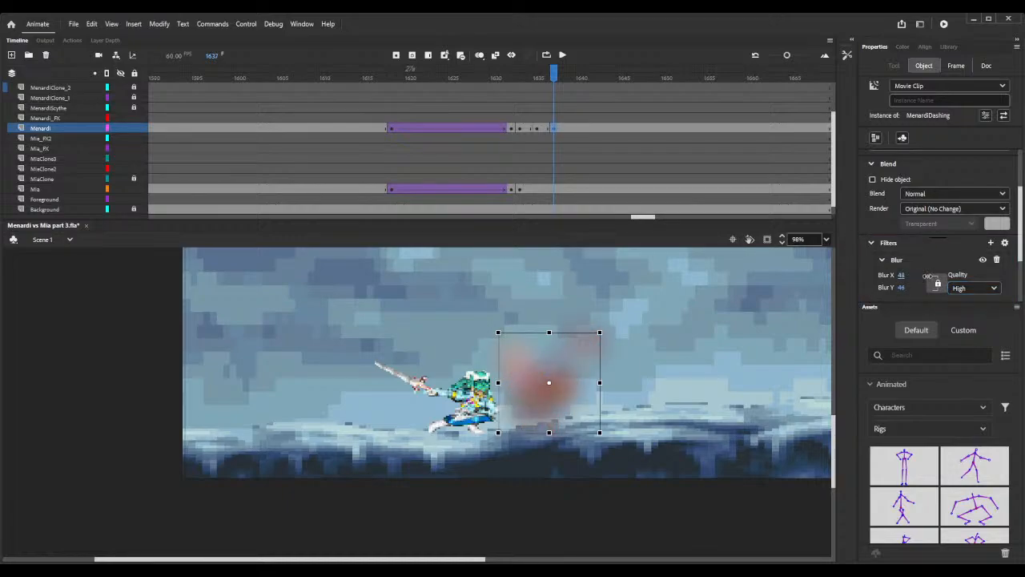
left_click(938, 284)
left_click_drag(902, 275, 872, 275)
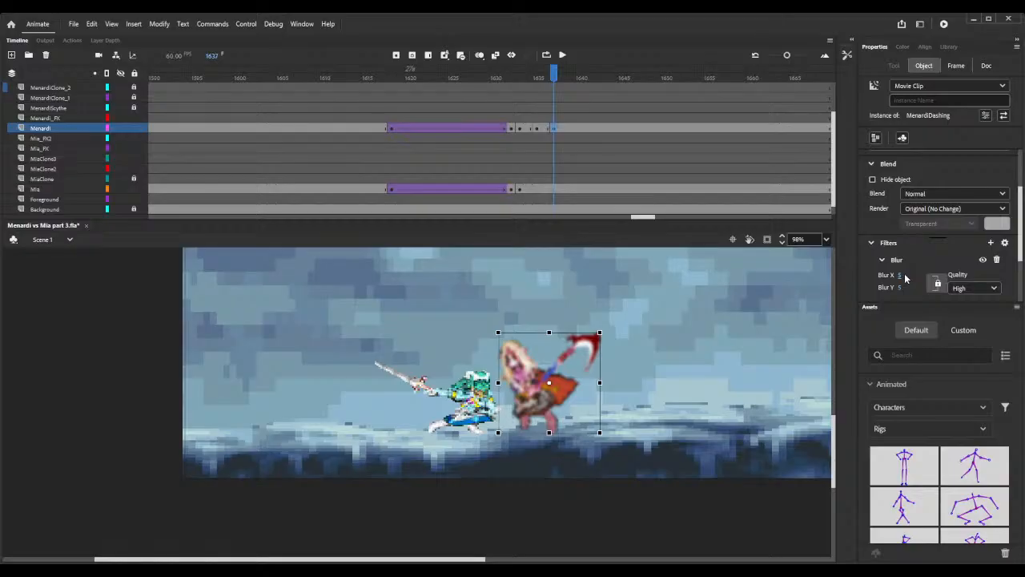
left_click_drag(899, 275, 890, 274)
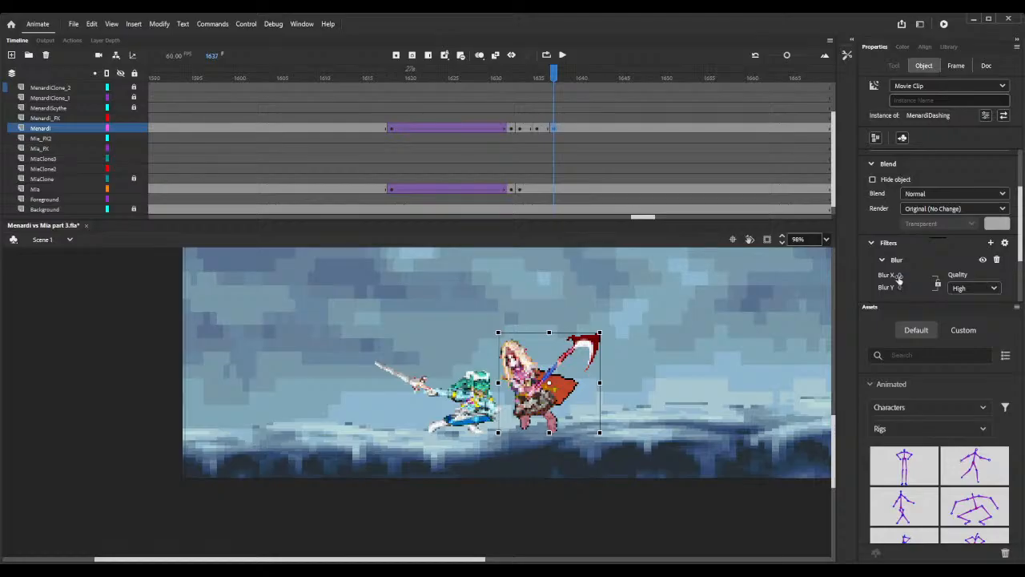
left_click_drag(899, 275, 986, 274)
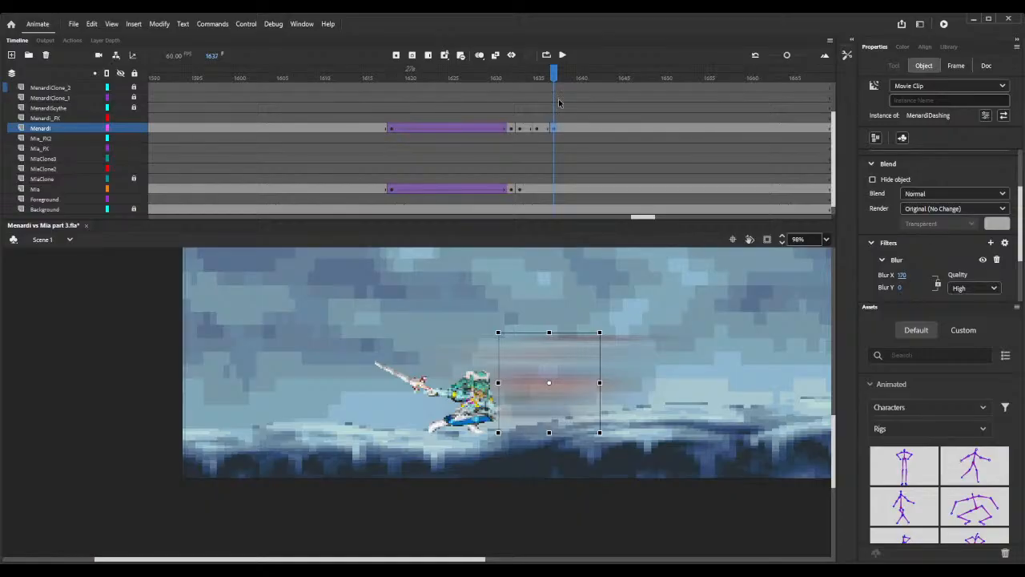
Delete Menardi from frame 1638 onward on the Menardi layer and review the flash, blur and disappearance.
left_click(566, 133)
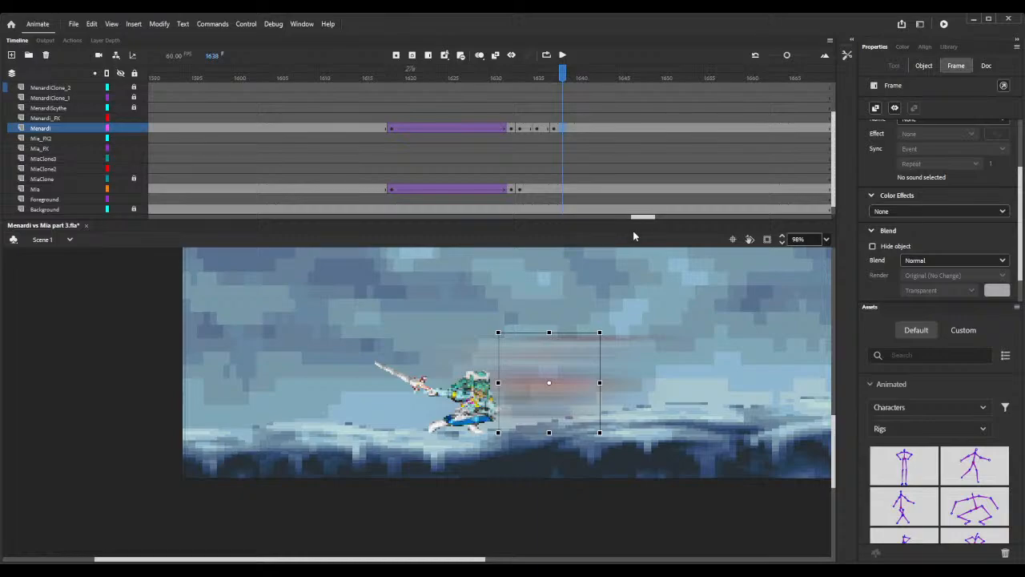
key("Delete")
left_click_drag(422, 74, 540, 108)
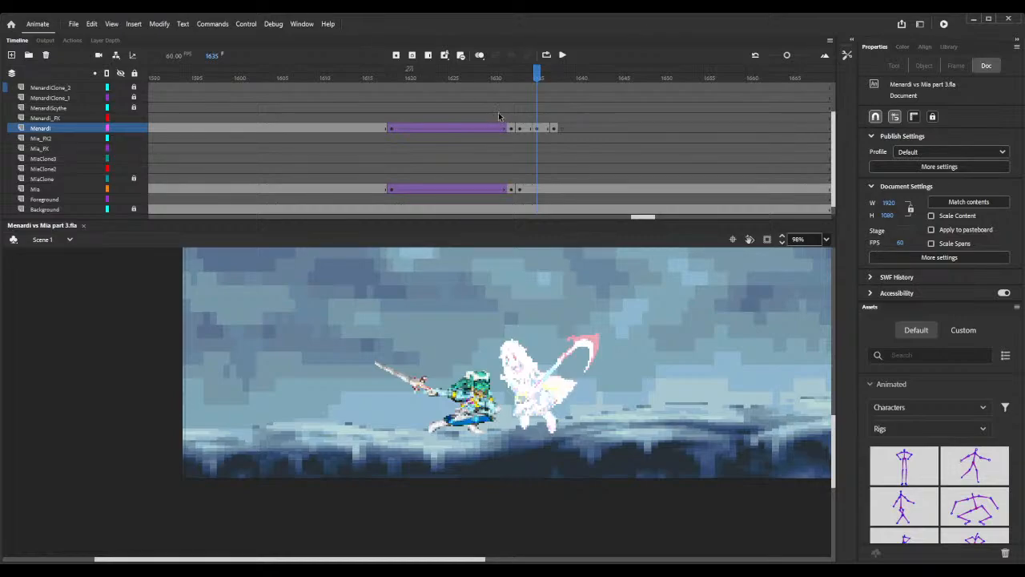
left_click_drag(435, 72, 562, 117)
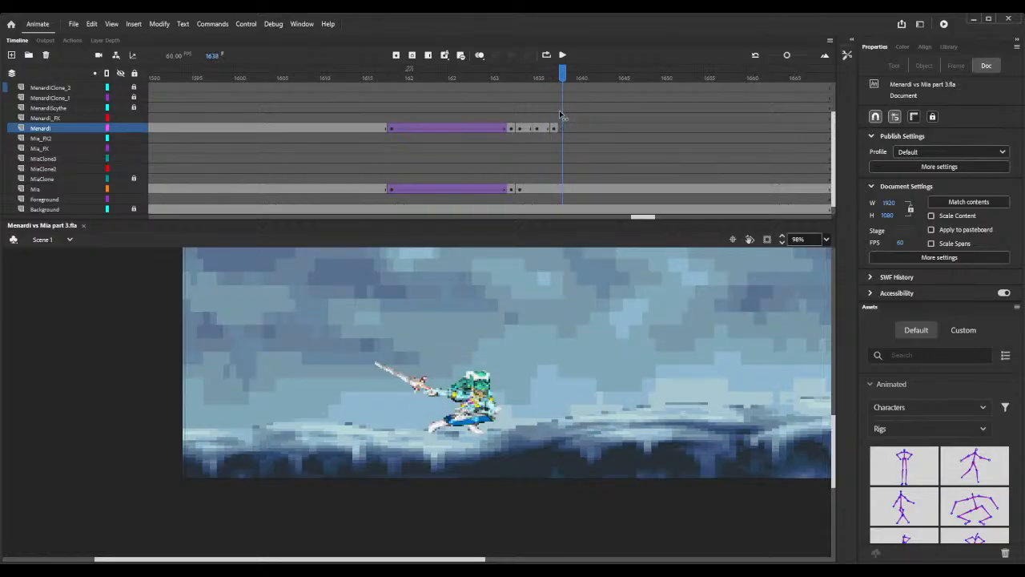
Copy Mia's standing pose keyframe from frame 1503 and paste it at frame 1638 on the Mia layer.
left_click_drag(642, 220, 602, 216)
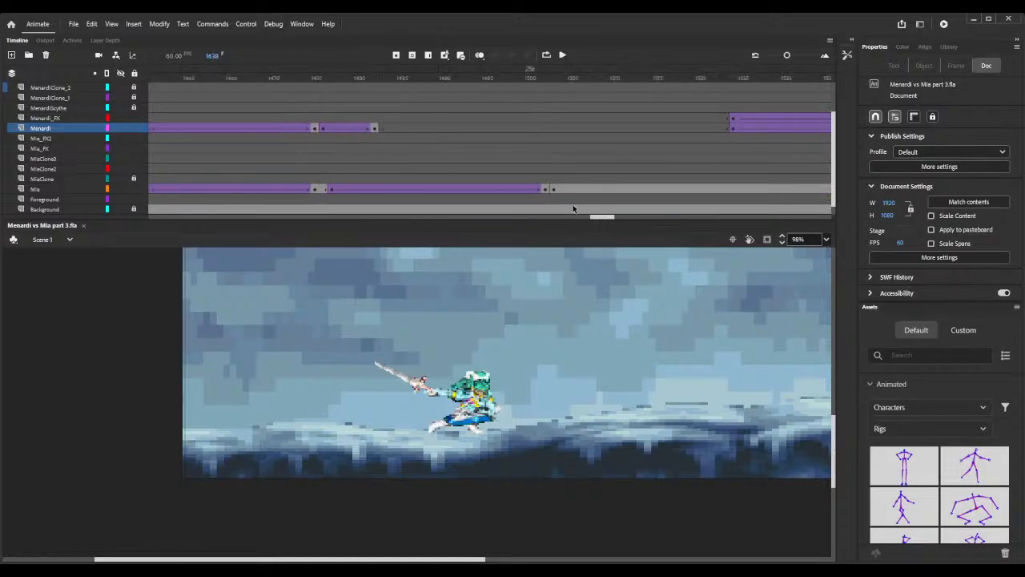
left_click(554, 189)
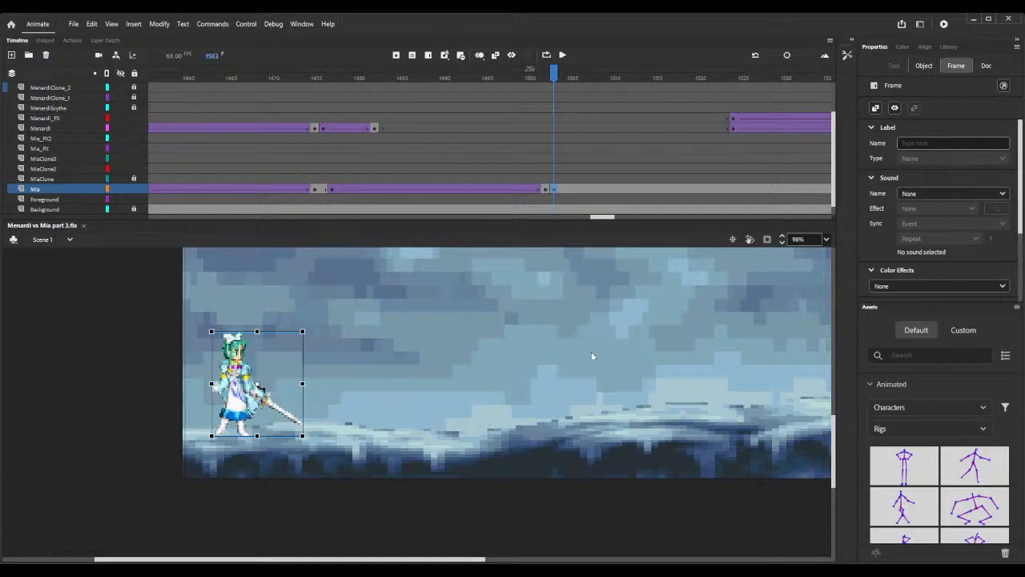
left_click(608, 220)
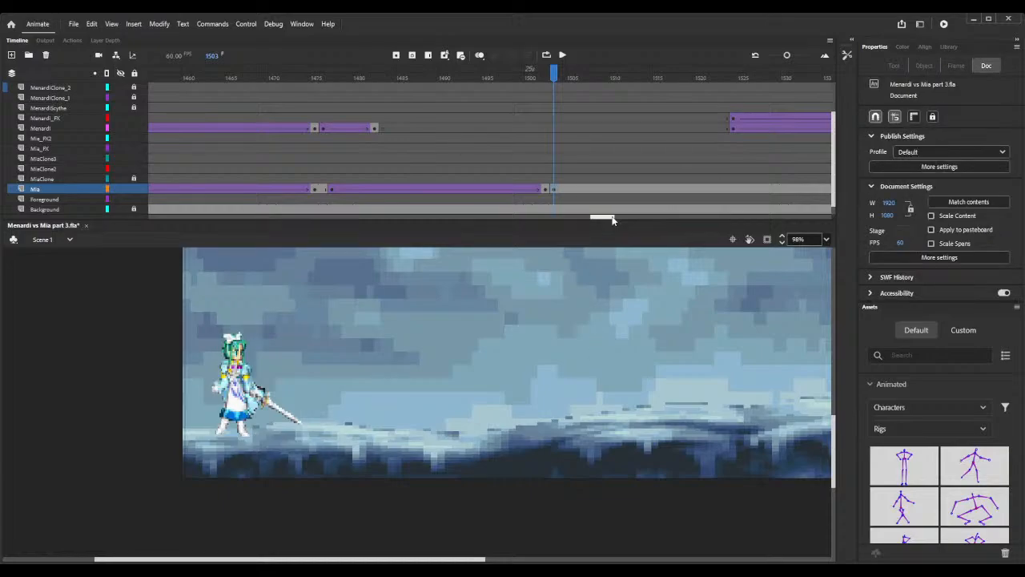
left_click_drag(604, 220, 648, 218)
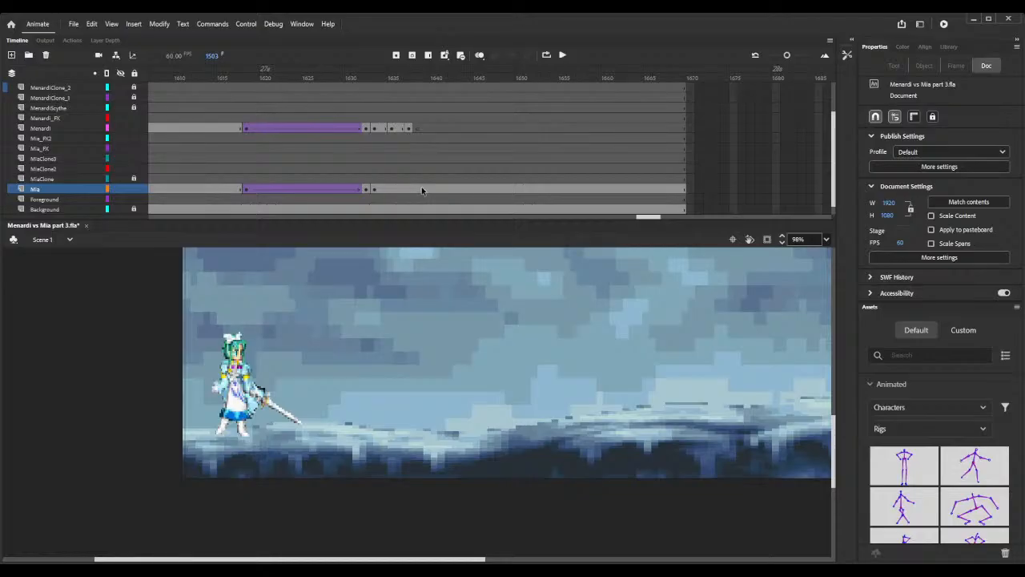
left_click(415, 190)
left_click(416, 191)
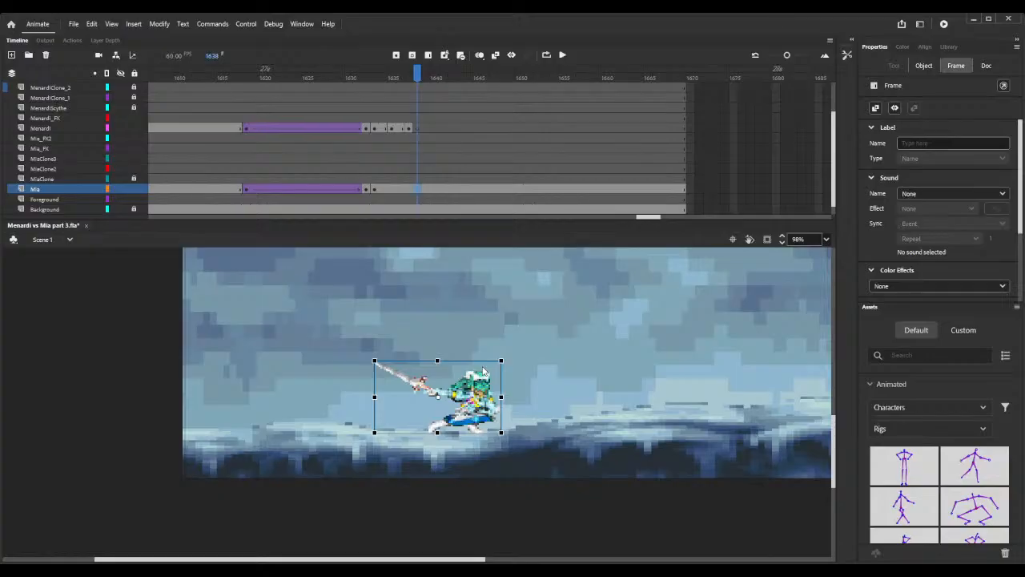
key("ctrl+alt+v")
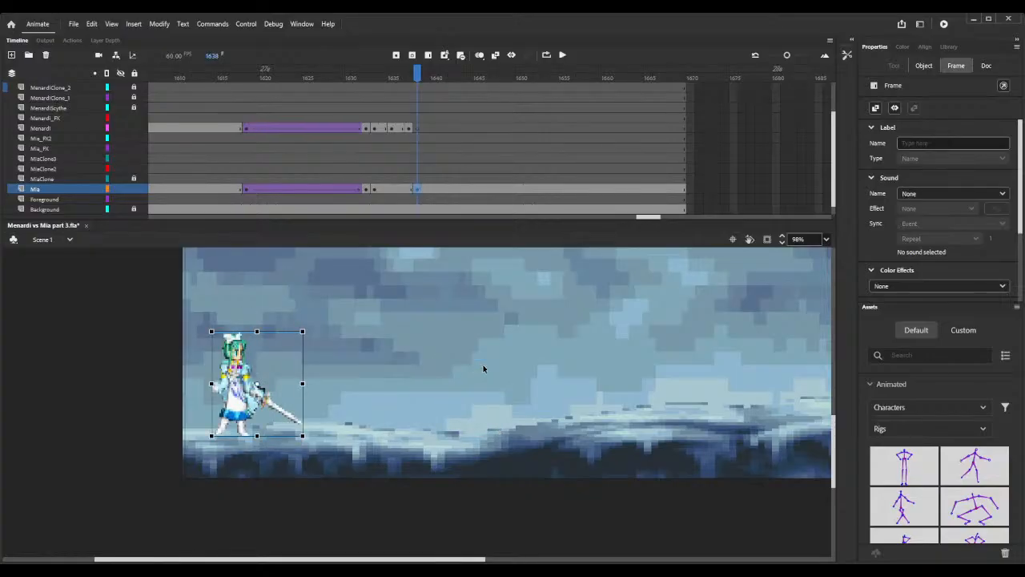
Turn on onion skinning and nudge the standing Mia at frame 1638 horizontally to the right, toward her ghosted crouching sword pose.
left_click(478, 55)
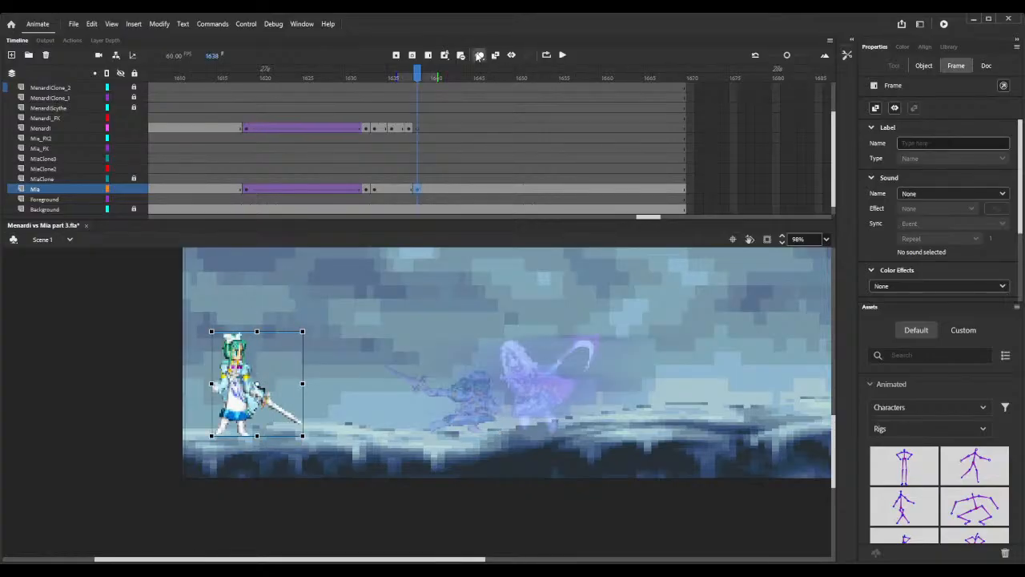
key("Right")
key("Right")
key("Right")
key("Right")
key("Right")
key("Right")
key("Right")
key("Right")
key("Right")
key("Right")
key("Right")
key("Right")
key("Right")
key("Right")
key("Right")
key("Right")
key("Right")
key("Right")
key("Right")
key("Right")
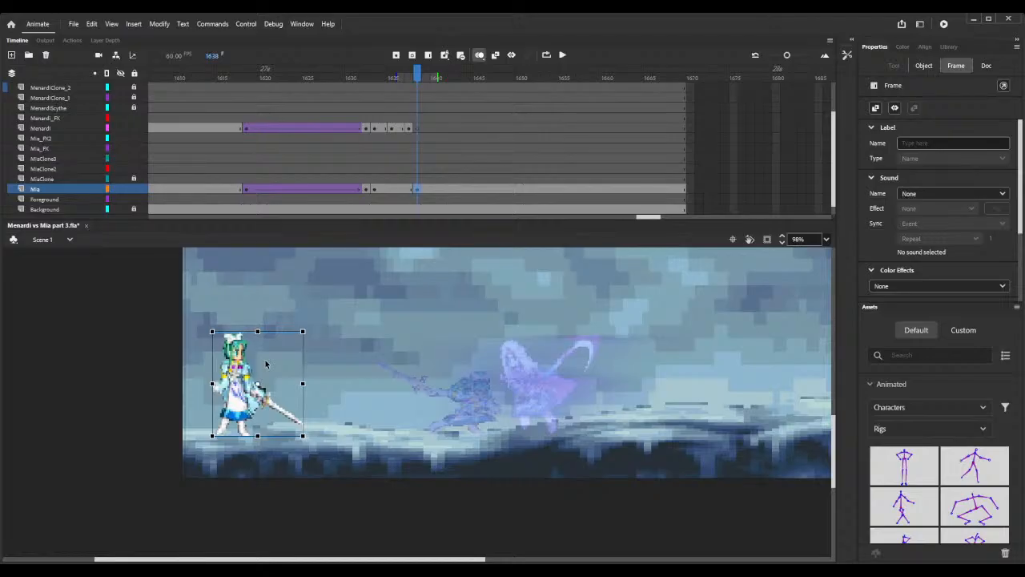
key("Right")
key("Right")
key("Right")
key("Right")
key("Right")
key("Right")
key("Right")
key("Right")
key("Right")
key("Right")
key("Right")
key("Right")
key("Right")
key("Right")
key("Right")
key("Right")
key("Right")
key("Right")
key("Right")
key("Right")
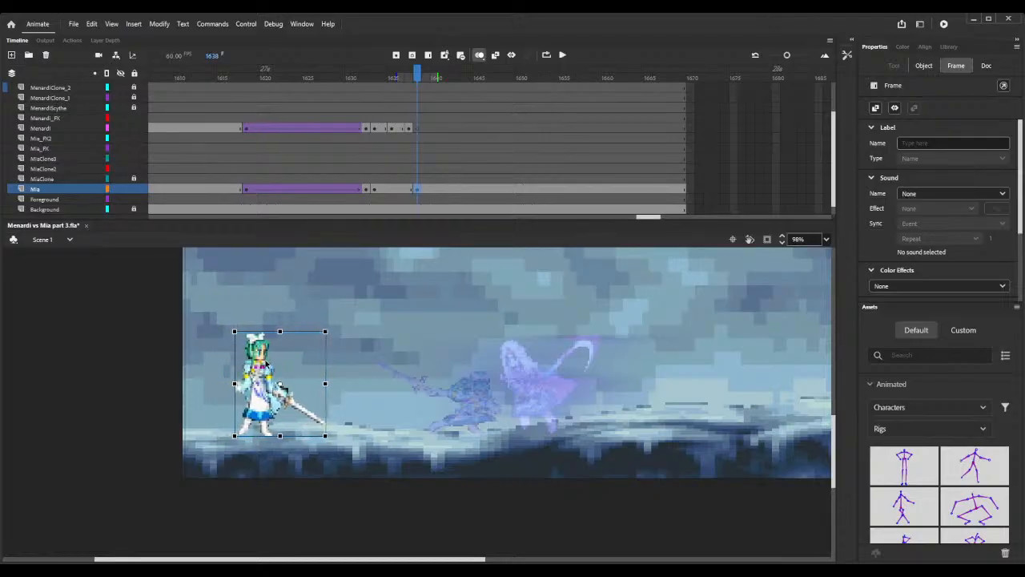
key("Right")
key("Right")
key("Right")
key("Right")
key("Right")
key("Right")
key("Right")
key("Right")
key("Right")
key("Right")
key("Right")
key("Right")
key("Right")
key("Right")
key("Right")
key("Right")
key("Right")
key("Right")
key("Right")
key("Right")
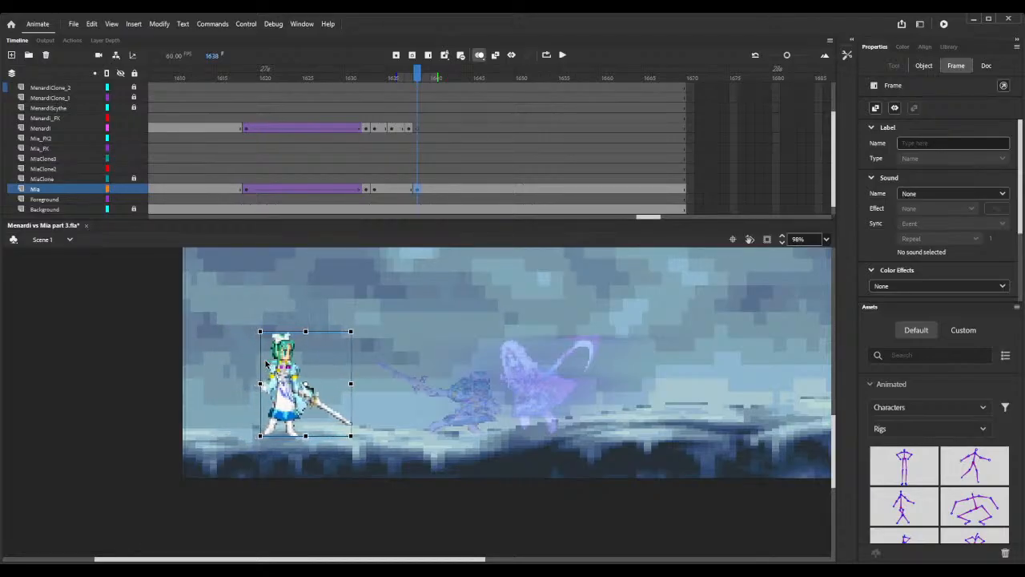
key("Right")
key("Right")
key("Right")
key("Right")
key("Right")
key("Right")
key("Right")
key("Right")
key("Right")
key("Right")
key("Right")
key("Right")
key("Right")
key("Right")
key("Right")
key("Right")
key("Right")
key("Right")
key("Right")
key("Right")
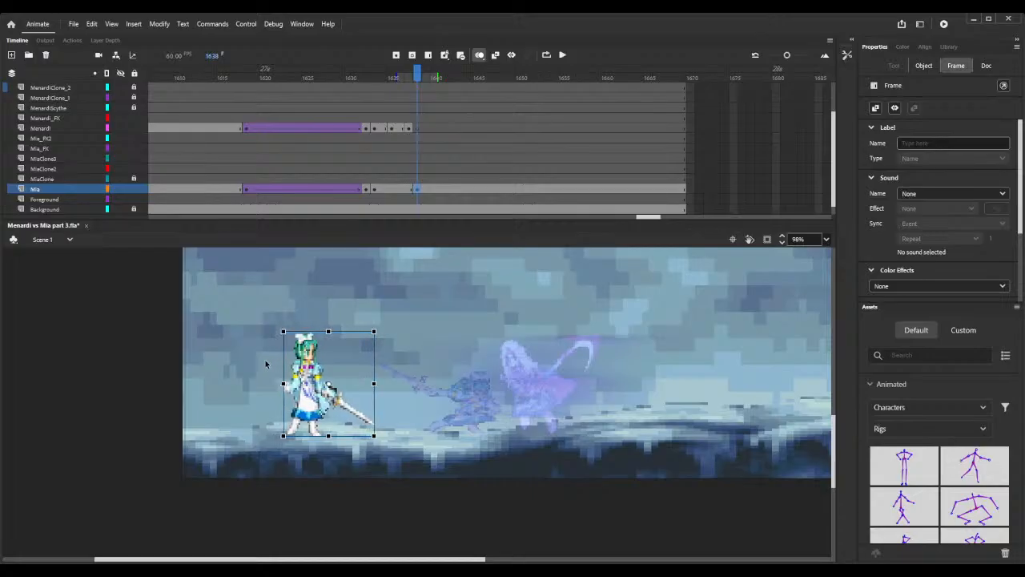
key("Right")
key("Right")
key("Right")
key("Right")
key("Right")
key("Right")
key("Right")
key("Right")
key("Right")
key("Right")
key("Right")
key("Right")
key("Right")
key("Right")
key("Right")
key("Right")
key("Right")
key("Right")
key("Right")
key("Right")
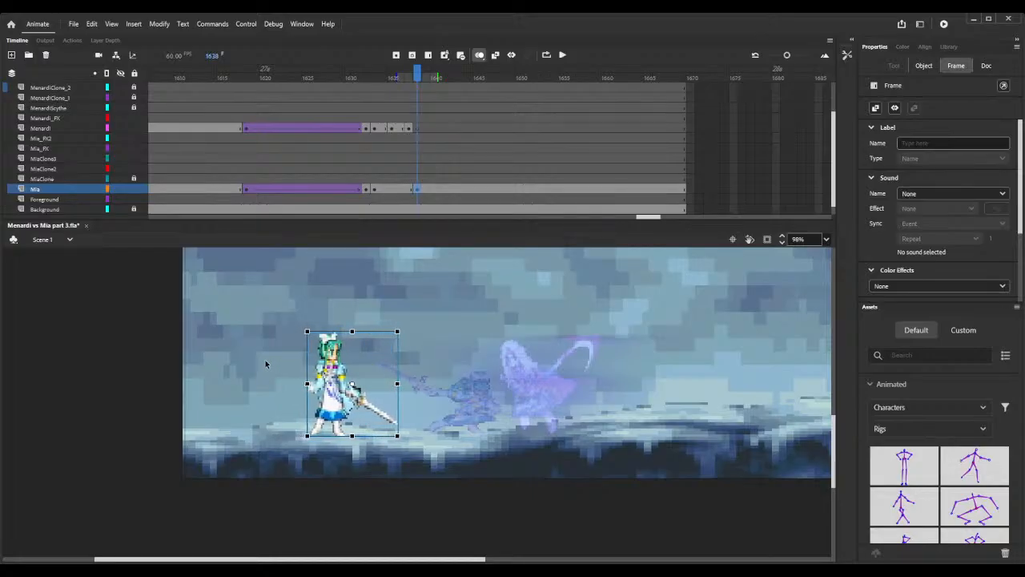
key("Right")
key("Right")
key("Right")
key("Right")
key("Right")
key("Right")
key("Right")
key("Right")
key("Right")
key("Right")
key("Right")
key("Right")
key("Right")
key("Right")
key("Right")
key("Right")
key("Right")
key("Right")
key("Right")
key("Right")
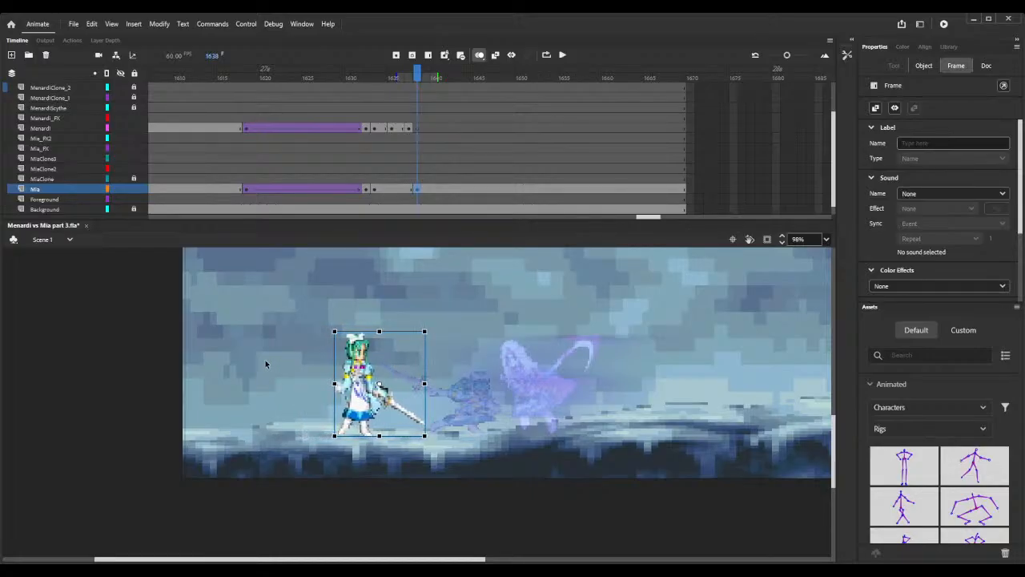
key("Right")
key("Right")
key("Right")
key("Right")
key("Right")
key("Right")
key("Right")
key("Right")
key("Right")
key("Right")
key("Right")
key("Right")
key("Right")
key("Right")
key("Right")
key("Right")
key("Right")
key("Right")
key("Right")
key("Right")
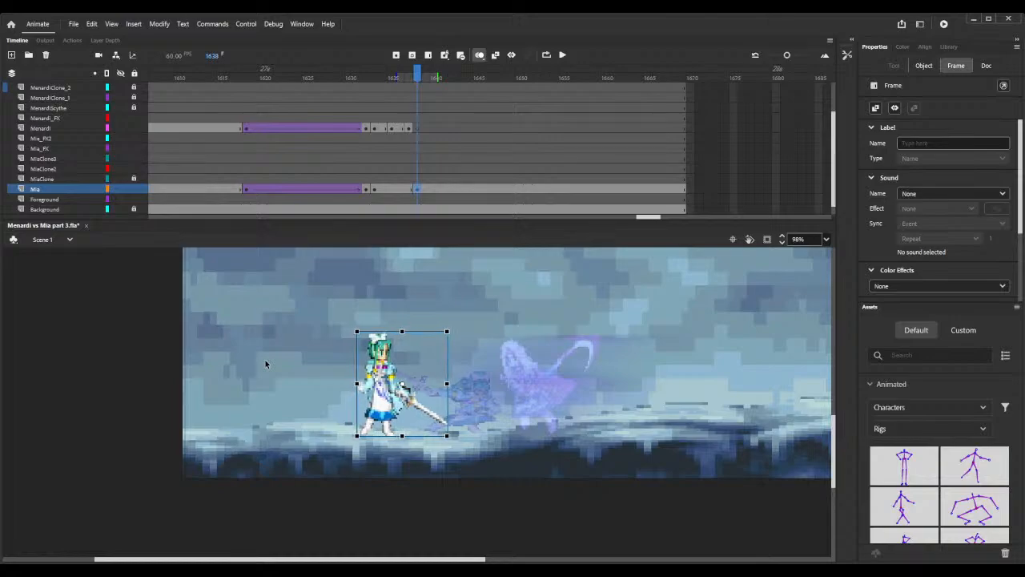
Move the standing Mia at frame 1638 horizontally onto the ghosted crouching pose's position, at about X 489, and turn off onion skinning.
key("Right")
key("Right")
key("Right")
key("Right")
key("Right")
key("Right")
key("Right")
key("Right")
key("Right")
key("Right")
key("Right")
key("Right")
key("Right")
key("Right")
key("Right")
key("Right")
key("Right")
key("Right")
key("Right")
key("Right")
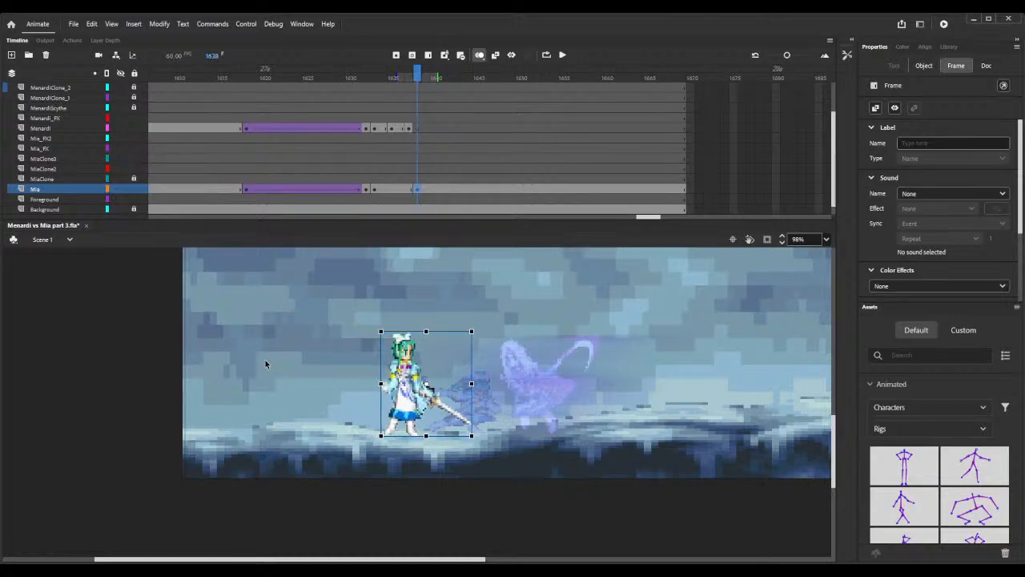
key("Right")
key("Right")
key("Right")
key("Right")
key("Right")
key("Right")
key("Right")
key("Right")
key("Right")
key("Right")
key("Right")
key("Right")
key("Right")
key("Right")
key("Right")
key("Right")
key("Right")
key("Right")
key("Right")
key("Right")
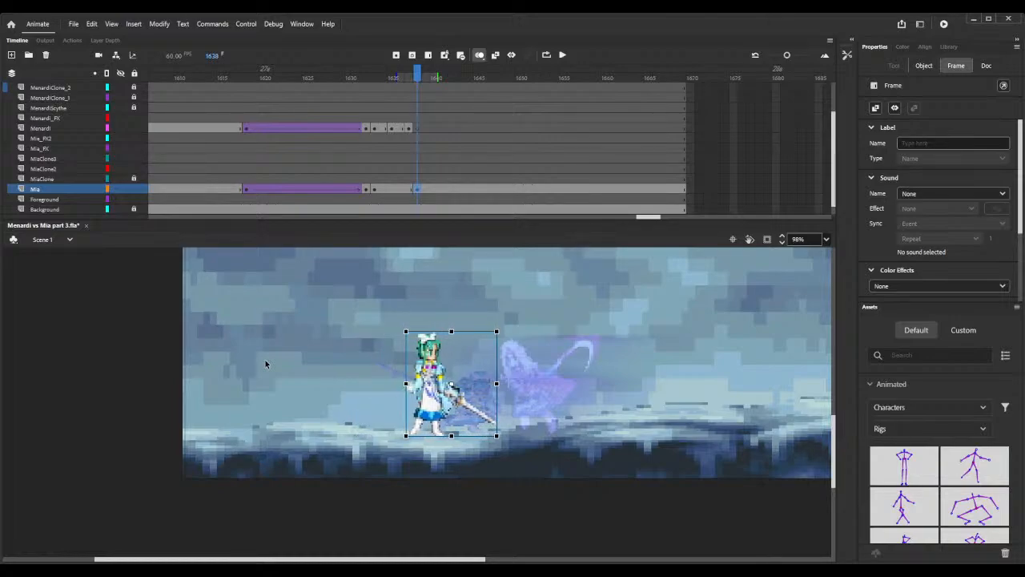
key("Right")
key("Right")
key("Right")
key("Right")
key("Right")
key("Right")
key("Right")
key("Right")
key("Right")
key("Right")
key("Right")
key("Right")
key("Right")
key("Right")
key("Right")
key("Right")
key("Right")
key("Right")
key("Right")
key("Right")
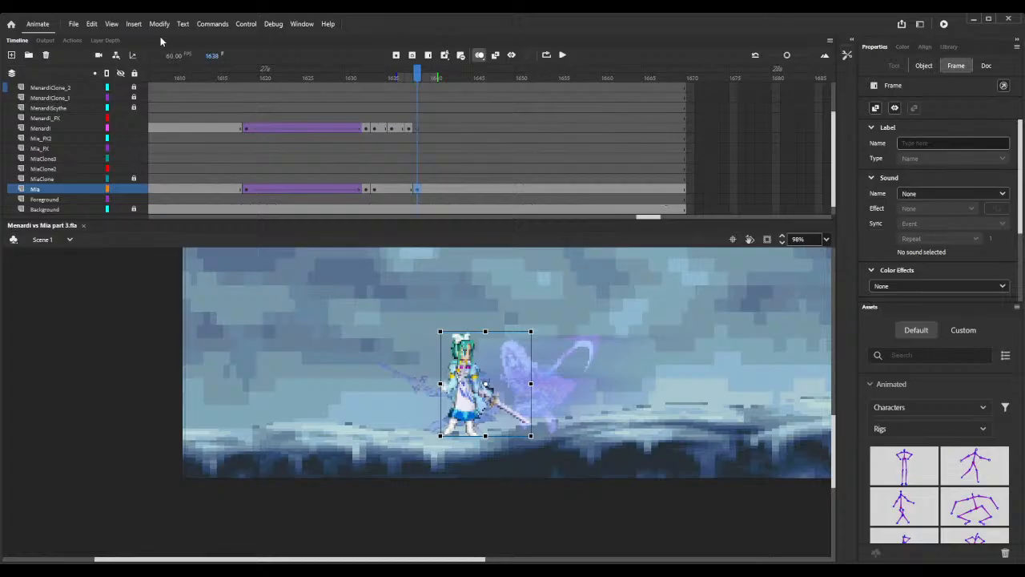
left_click_drag(222, 76, 425, 80)
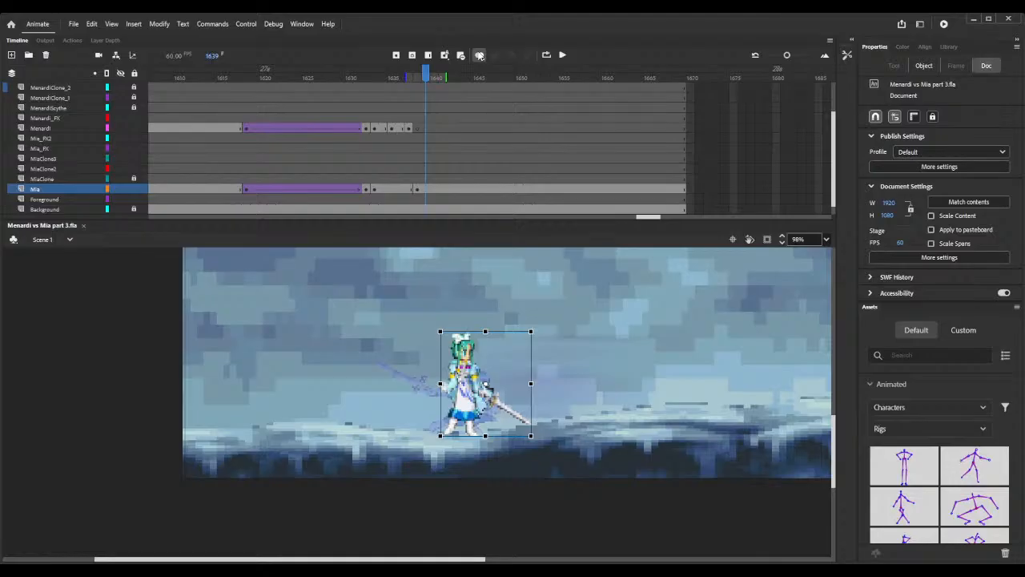
left_click(479, 54)
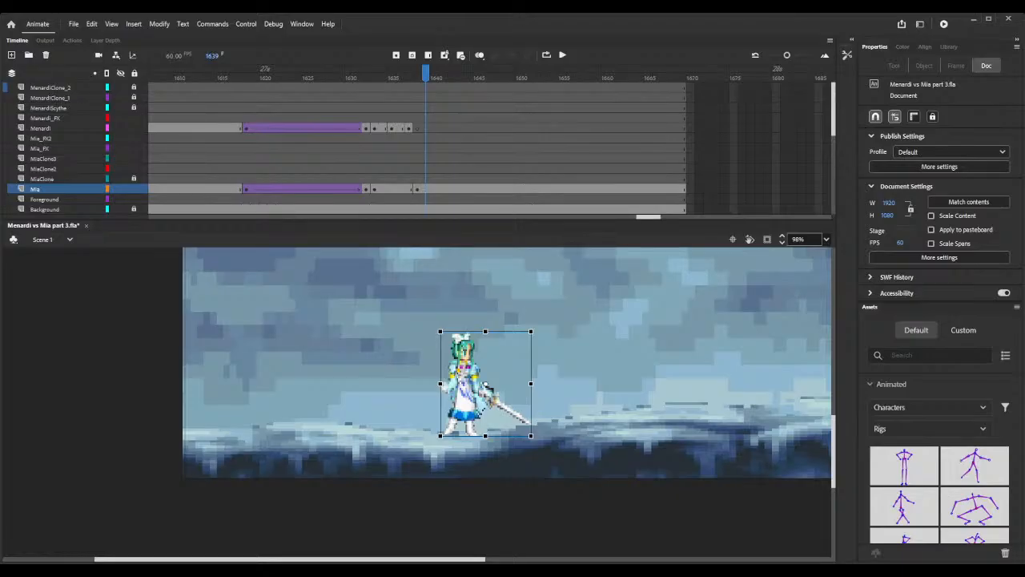
Test-play the movie to check the fight, close the preview and return to the timeline frames around the final strike.
left_click(943, 24)
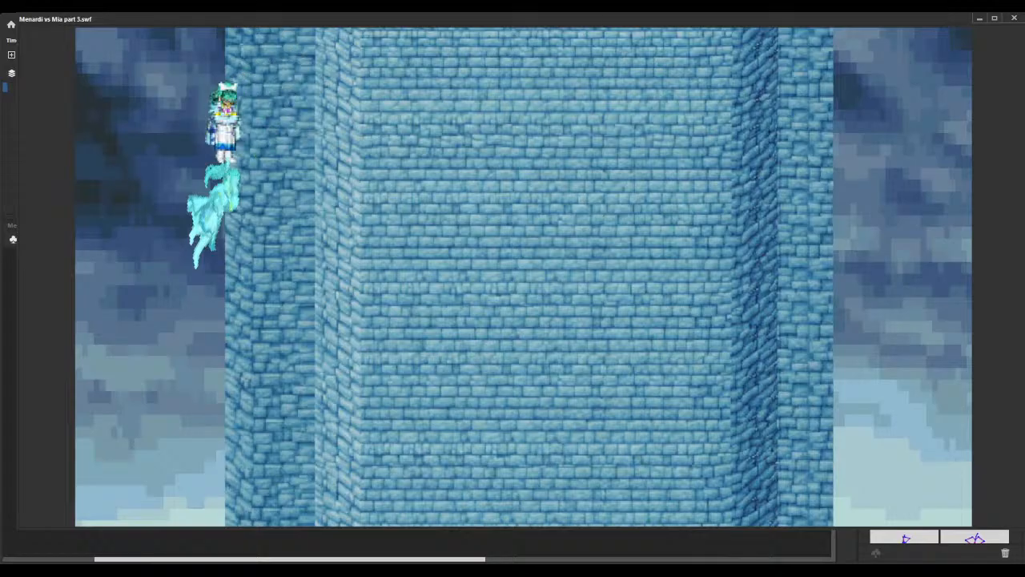
left_click(1013, 20)
left_click_drag(649, 218, 634, 218)
scroll(610, 187, "down", 2)
scroll(609, 187, "down", 1)
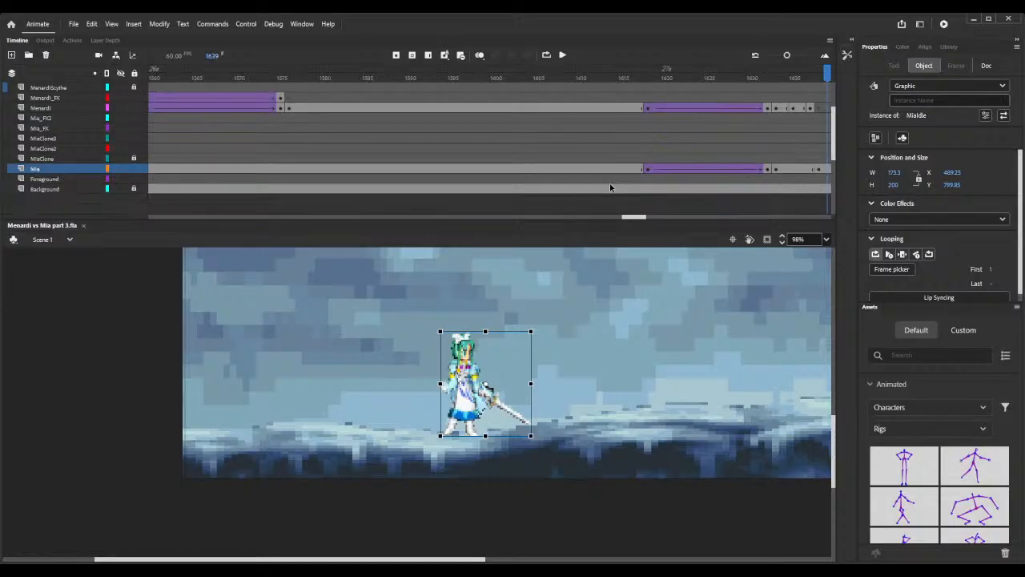
left_click_drag(636, 218, 650, 217)
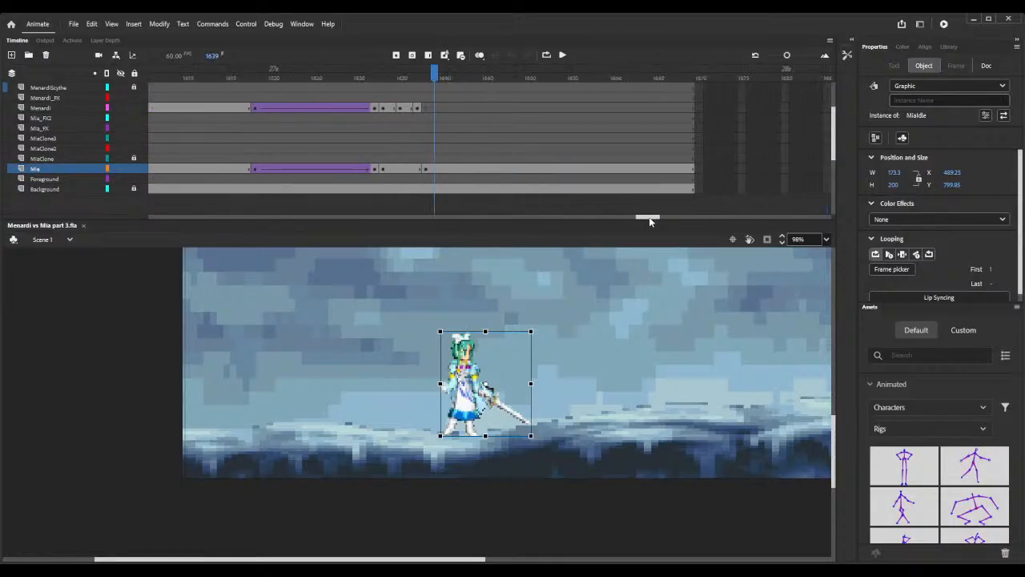
Insert four frames across all layers from frame 1633 to hold Mia's crouching strike pose in front of Menardi longer.
left_click(390, 72)
mouse_move(390, 72)
left_mouse_down()
mouse_move(425, 72)
mouse_move(390, 77)
left_mouse_up()
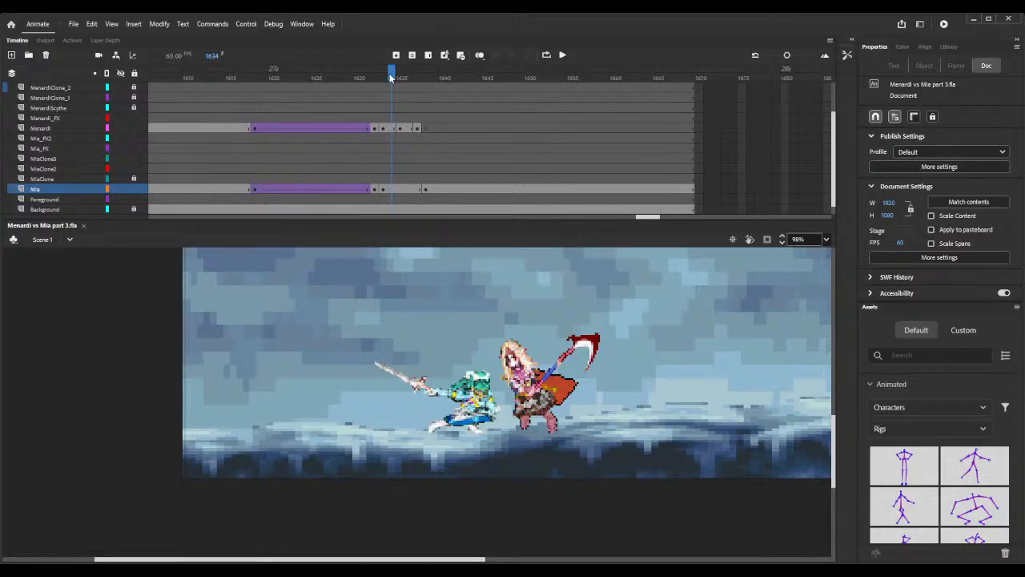
left_click(383, 130)
left_click(391, 130)
left_click_drag(379, 73, 385, 76)
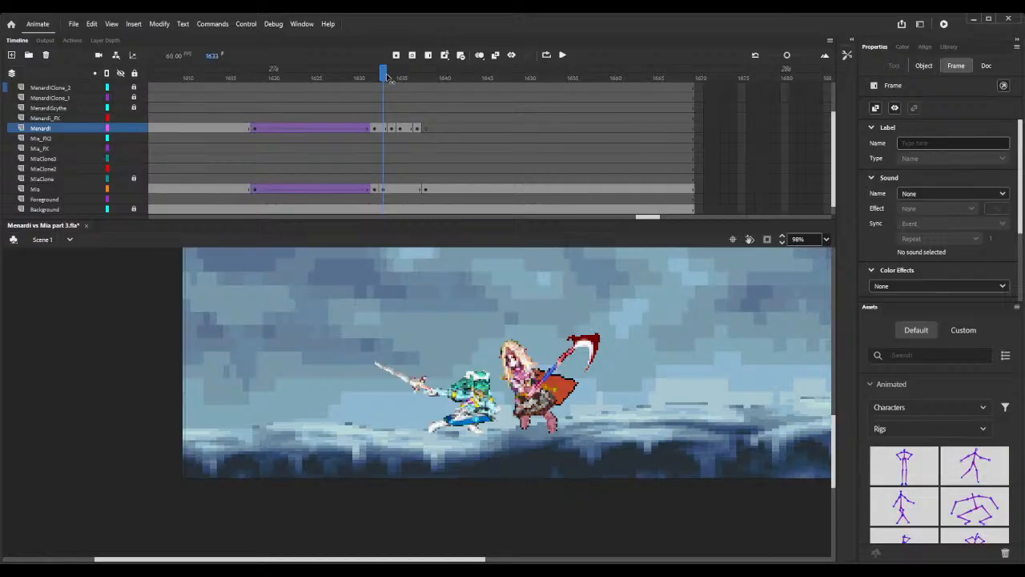
left_click_drag(387, 77, 386, 79)
left_click(384, 74)
key("F5")
key("F5")
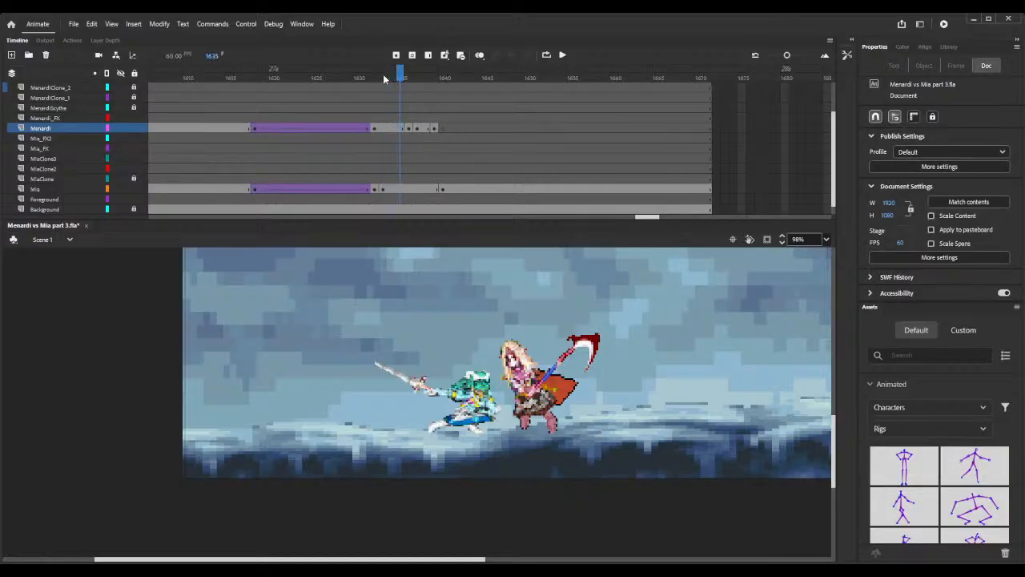
left_click_drag(337, 74, 405, 93)
key("F5")
key("F5")
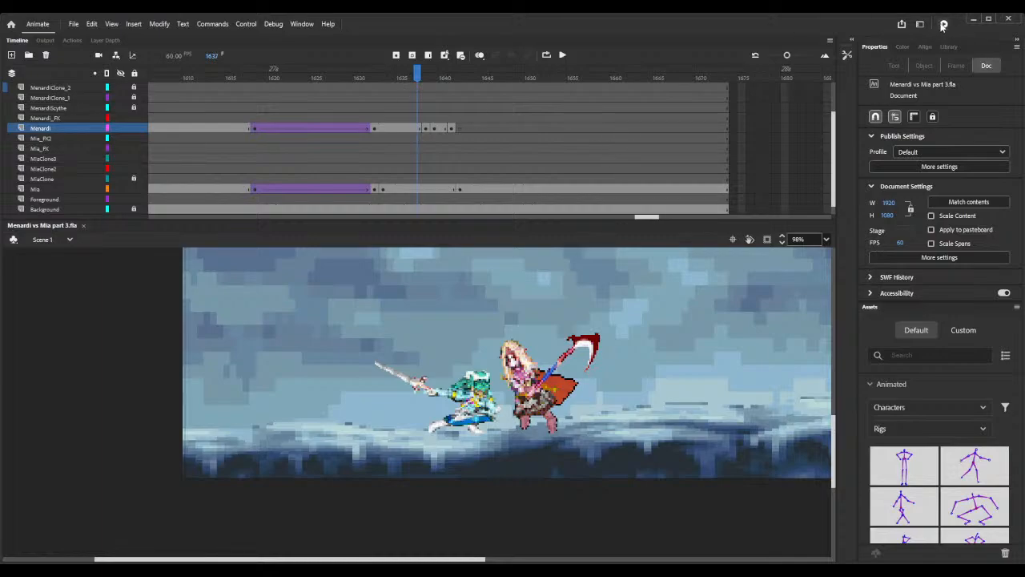
Extend all layers at the end of the timeline from frame 1673 to frame 1692 and test the movie.
left_click(726, 77)
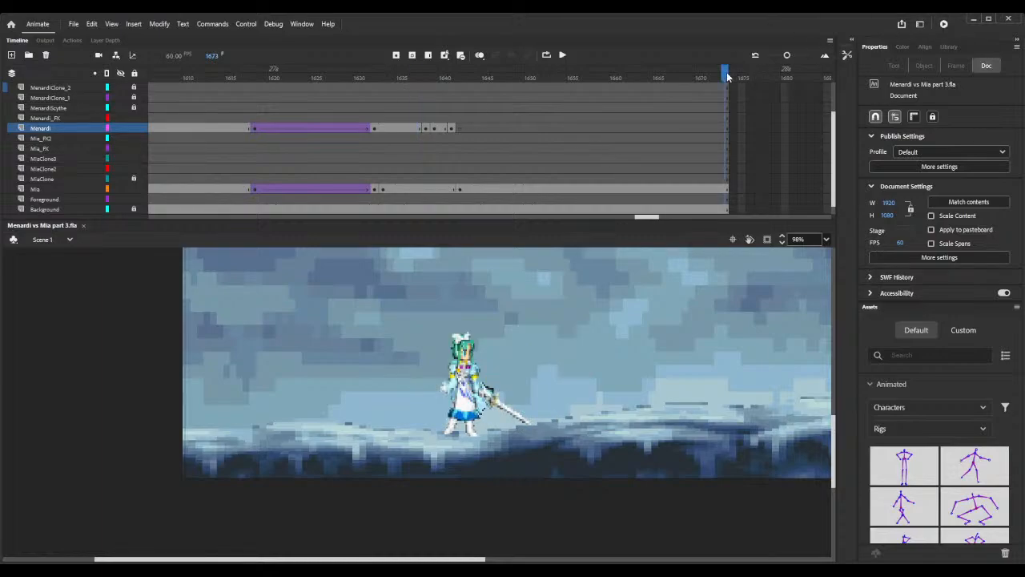
key("F5")
key("F5")
key("F5")
key("F5")
key("F5")
key("F5")
key("F5")
key("F5")
key("F5")
key("F5")
key("F5")
key("F5")
key("F5")
key("F5")
key("F5")
key("F5")
key("F5")
key("F5")
key("F5")
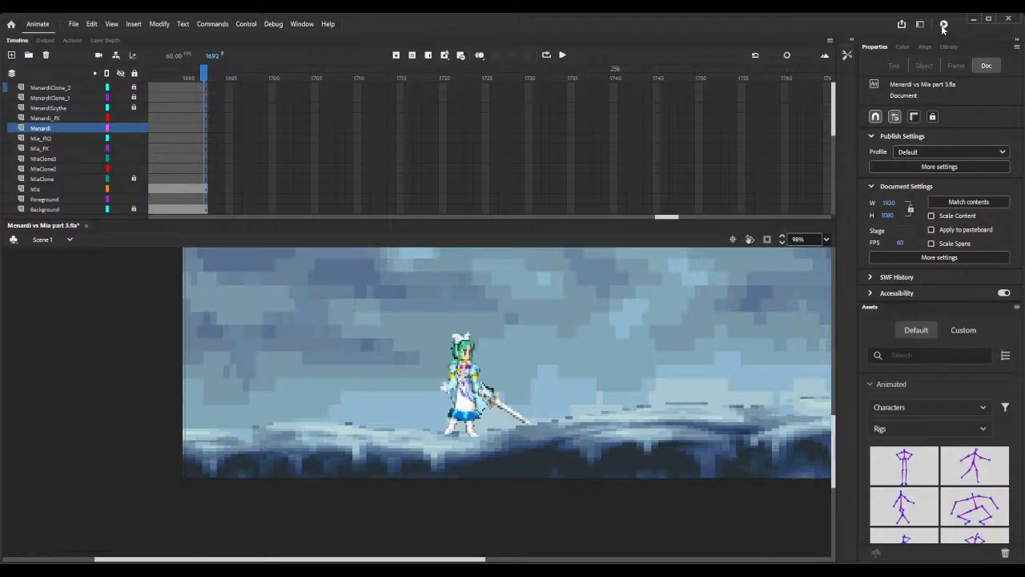
left_click(942, 26)
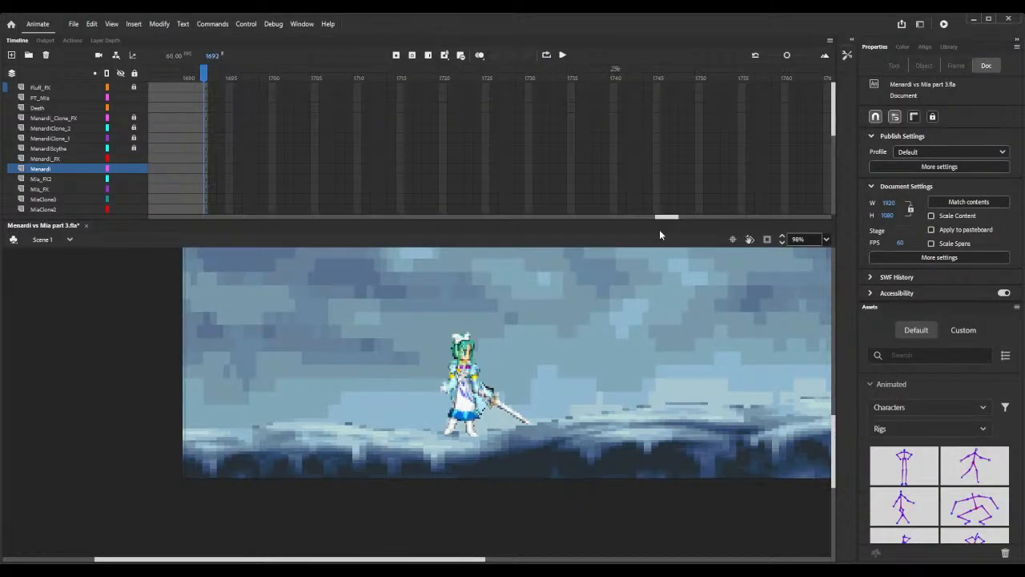
Insert four more frames across all layers at frame 1635 to lengthen the strike hold, and test-play the movie.
left_click_drag(663, 217, 638, 219)
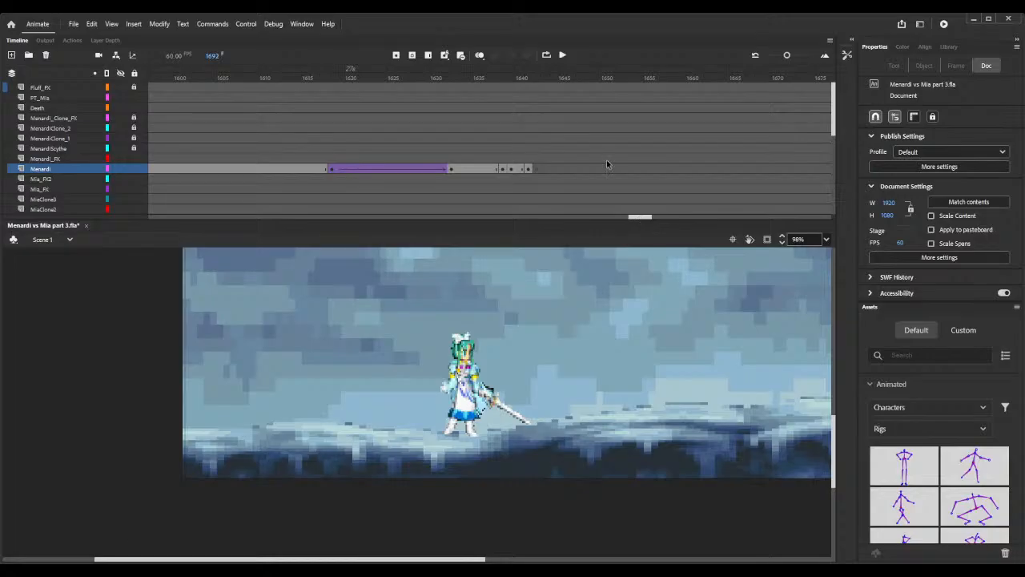
scroll(606, 164, "down", 4)
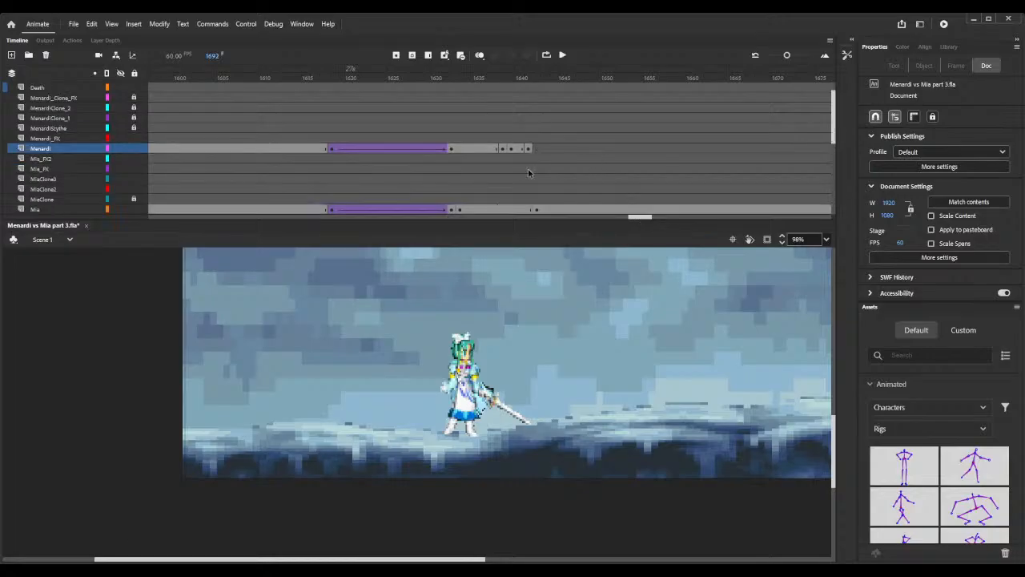
left_click(478, 74)
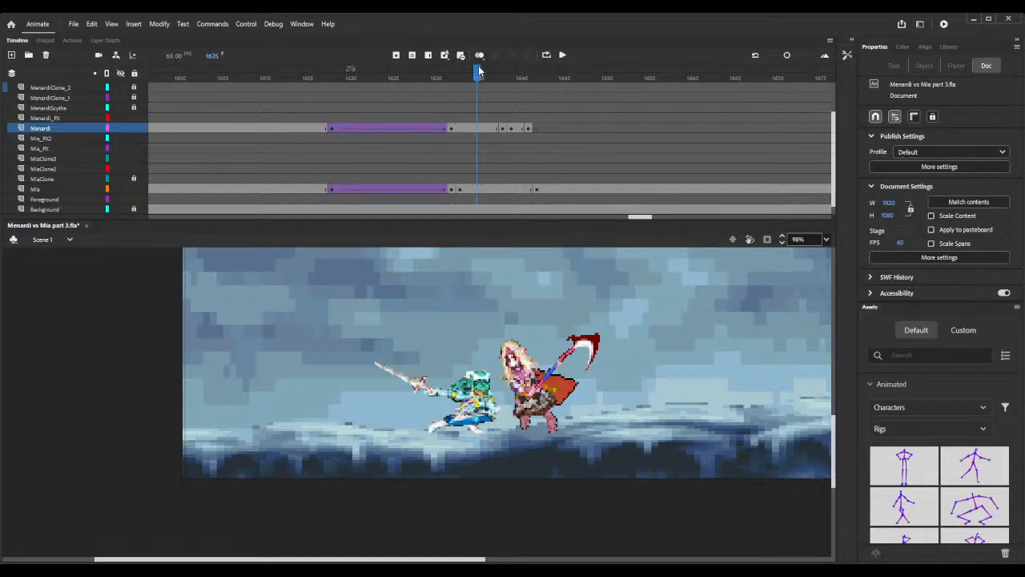
key("F5")
key("F5")
key("F5")
key("F5")
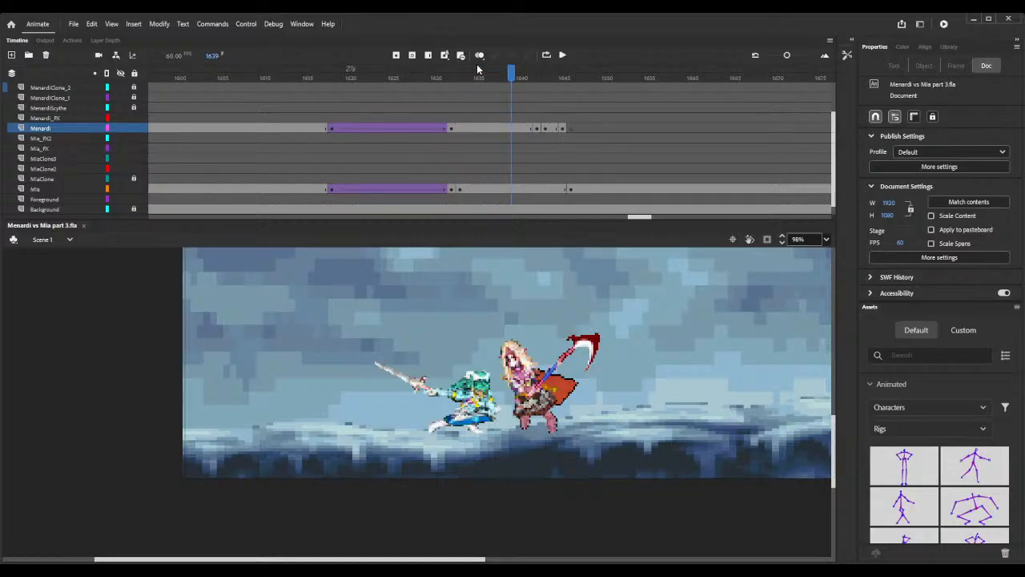
left_click(944, 26)
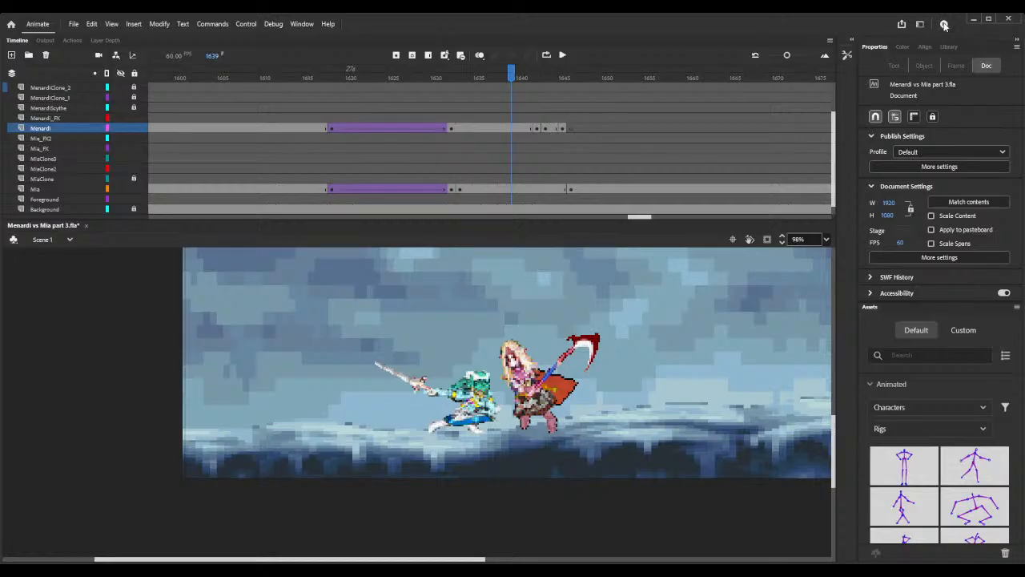
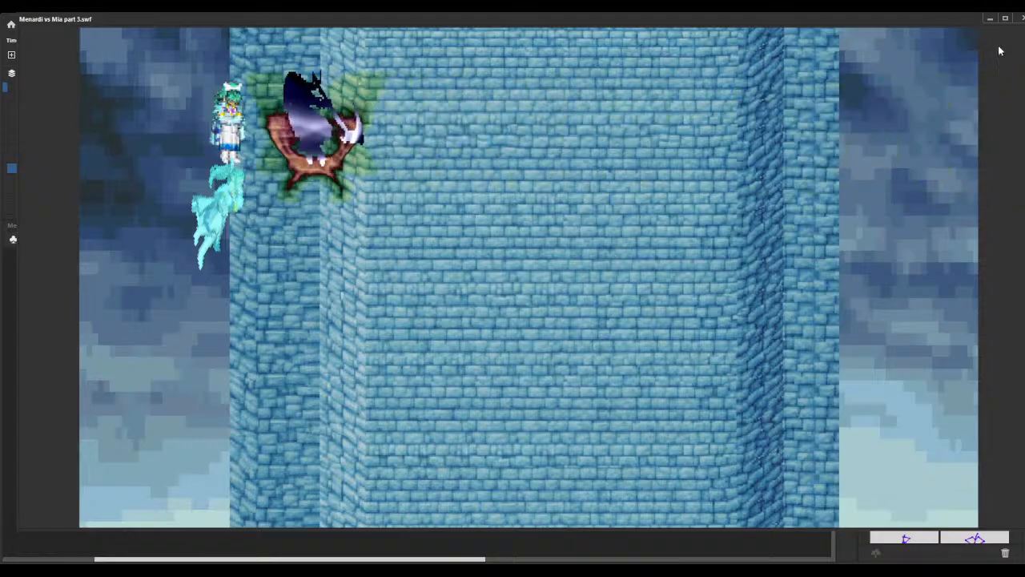
key("ctrl+w")
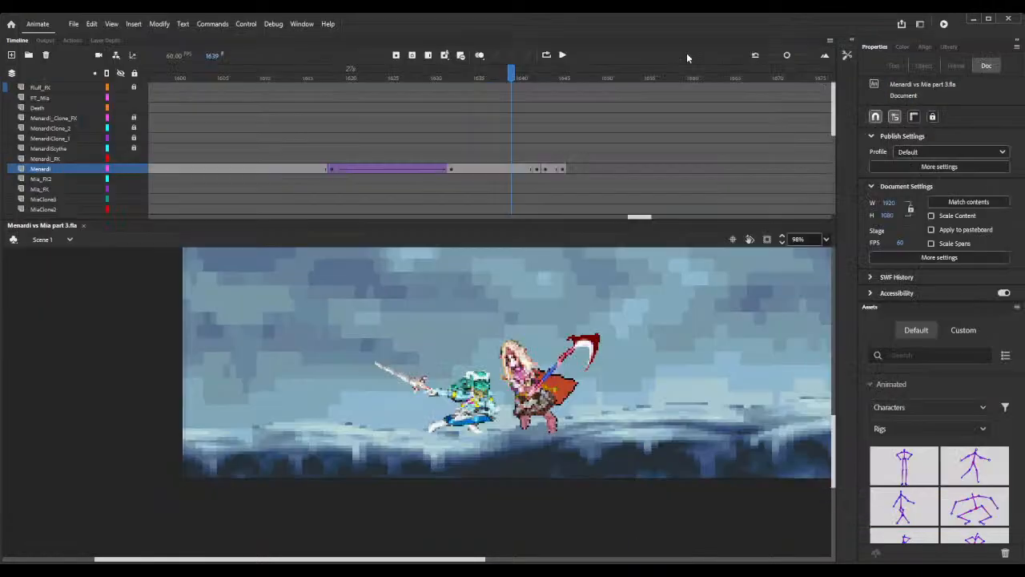
Insert two further frames across all layers at frame 1640, before Menardi's flash and disappearance.
left_click(519, 76)
key("F5")
key("F5")
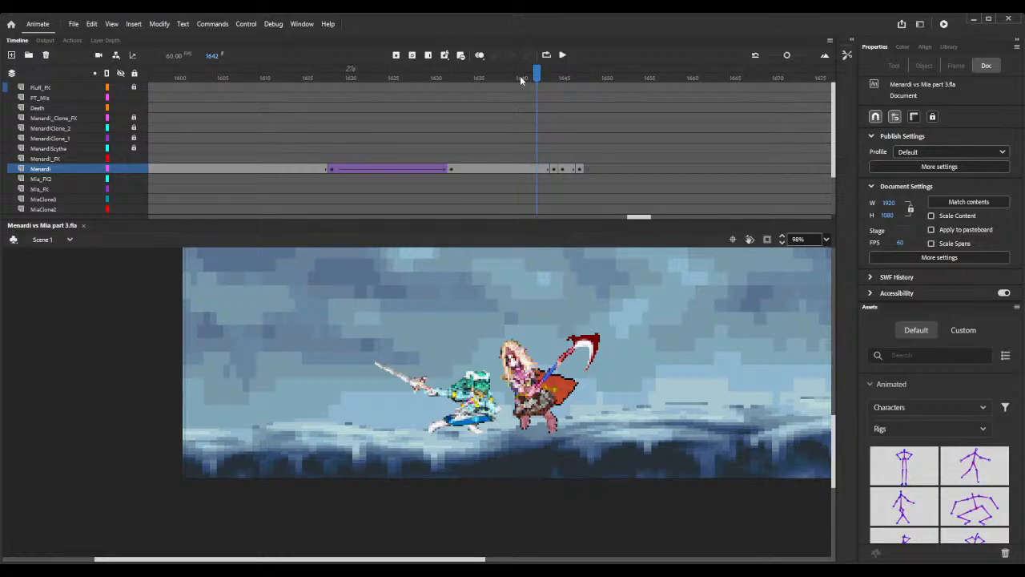
Review the earlier scenes from around frame 171 to frame 596 to find Menardi's scythe throw.
left_click_drag(647, 219, 214, 219)
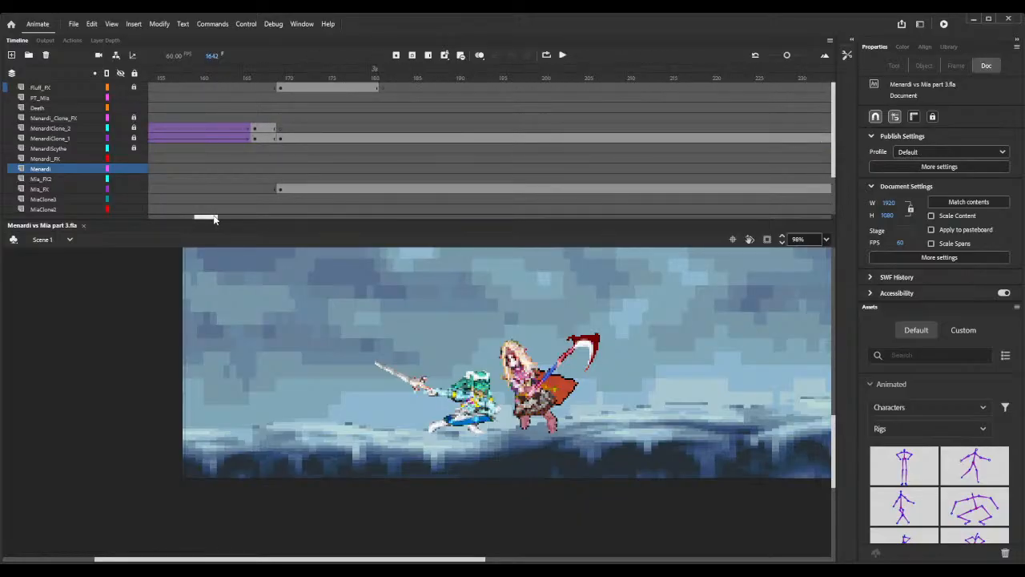
left_click_drag(266, 76, 297, 76)
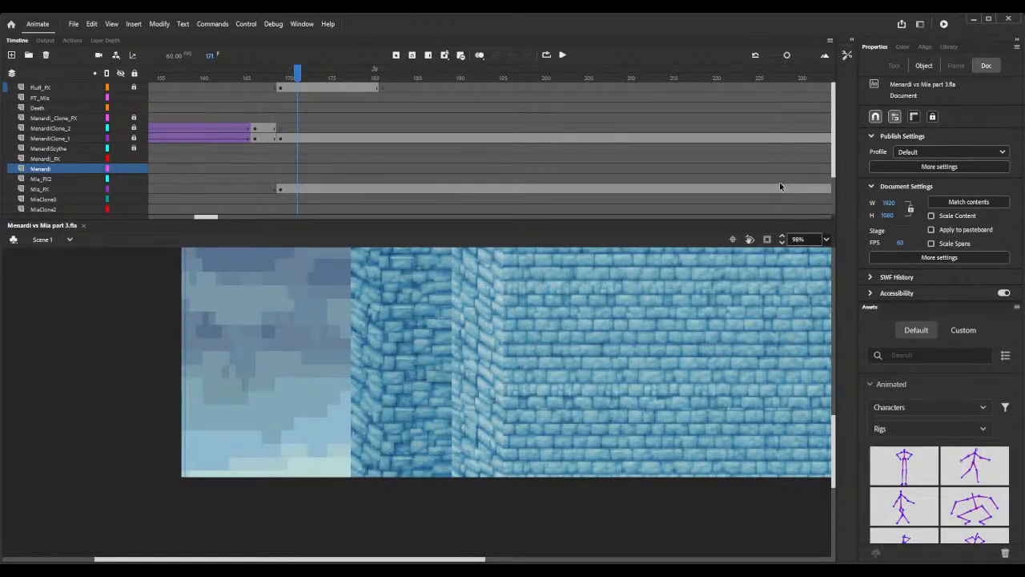
left_click_drag(781, 244, 781, 244)
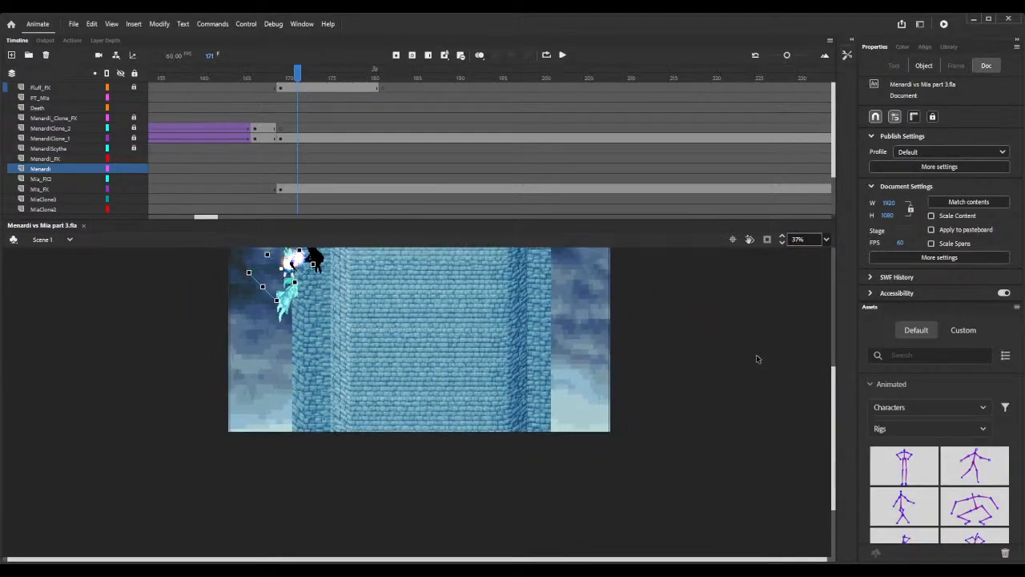
left_click_drag(210, 218, 229, 216)
left_click_drag(286, 75, 305, 75)
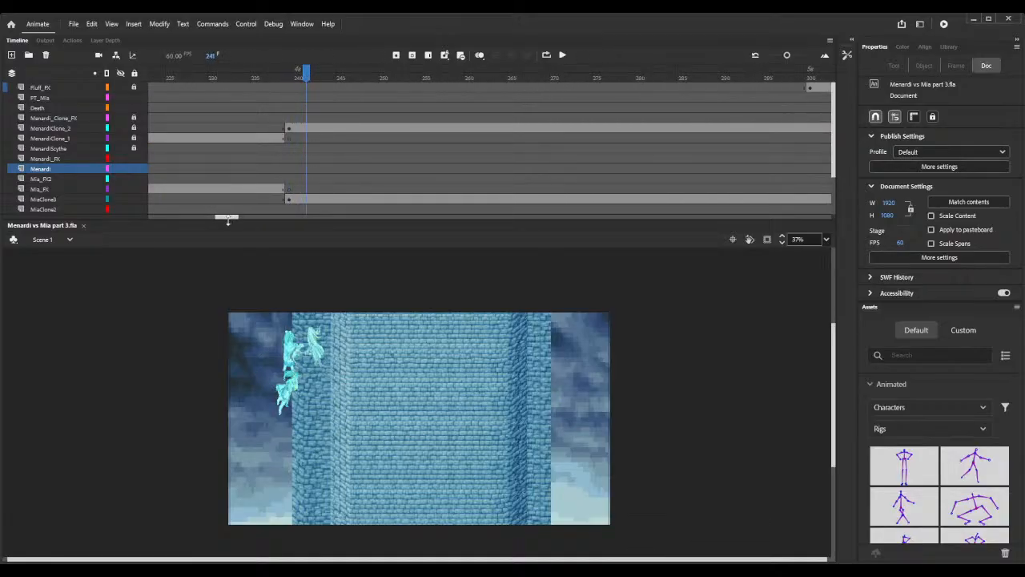
left_click_drag(228, 217, 252, 217)
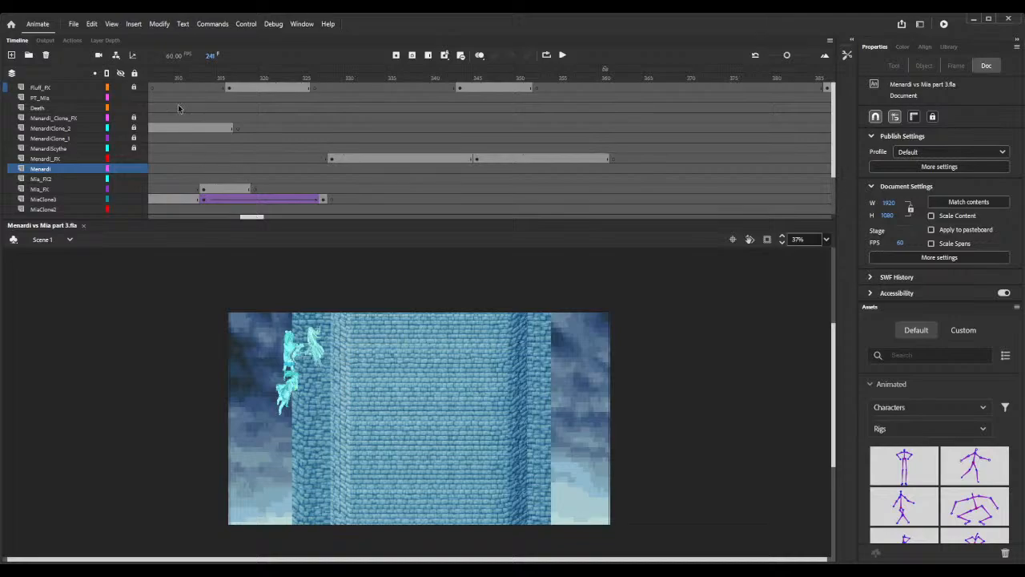
left_click_drag(194, 75, 469, 76)
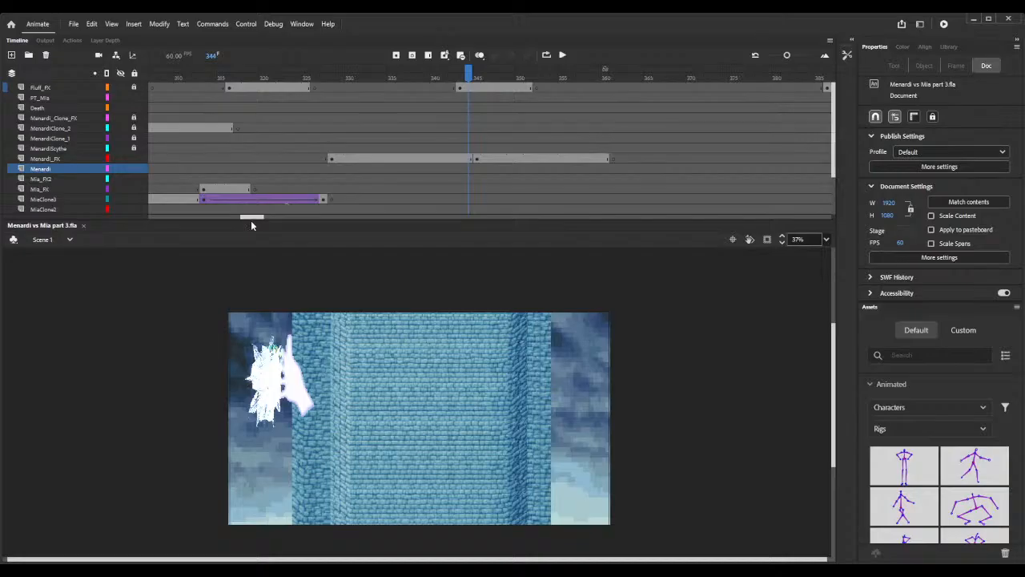
left_click_drag(256, 218, 275, 217)
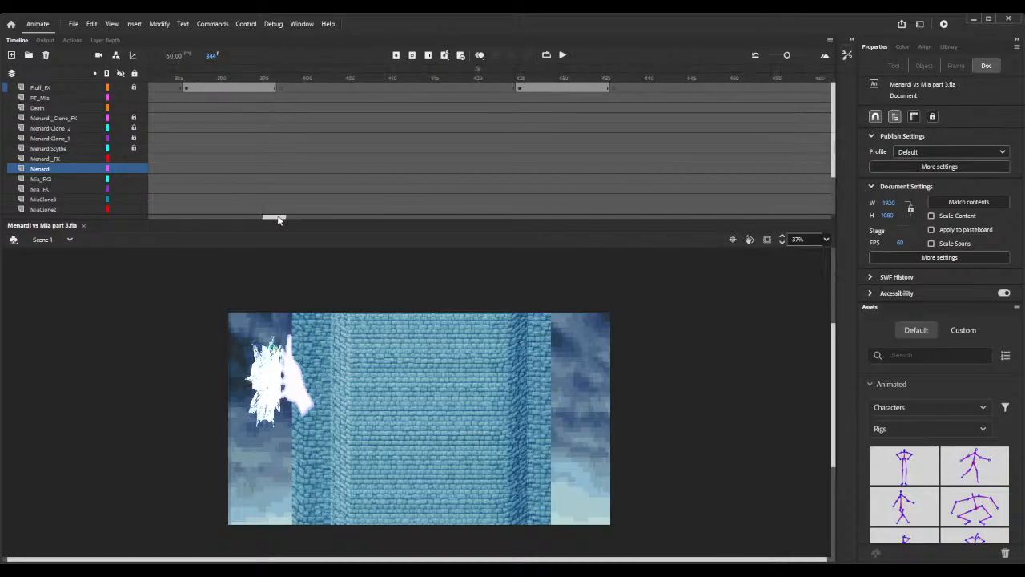
left_click_drag(187, 76, 596, 76)
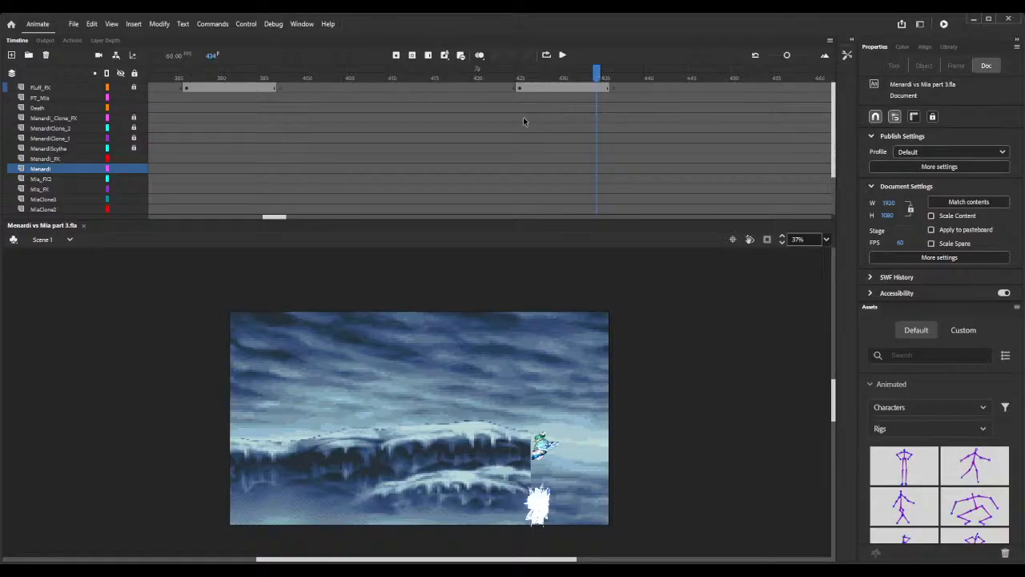
left_click_drag(270, 219, 307, 218)
left_click_drag(224, 73, 596, 76)
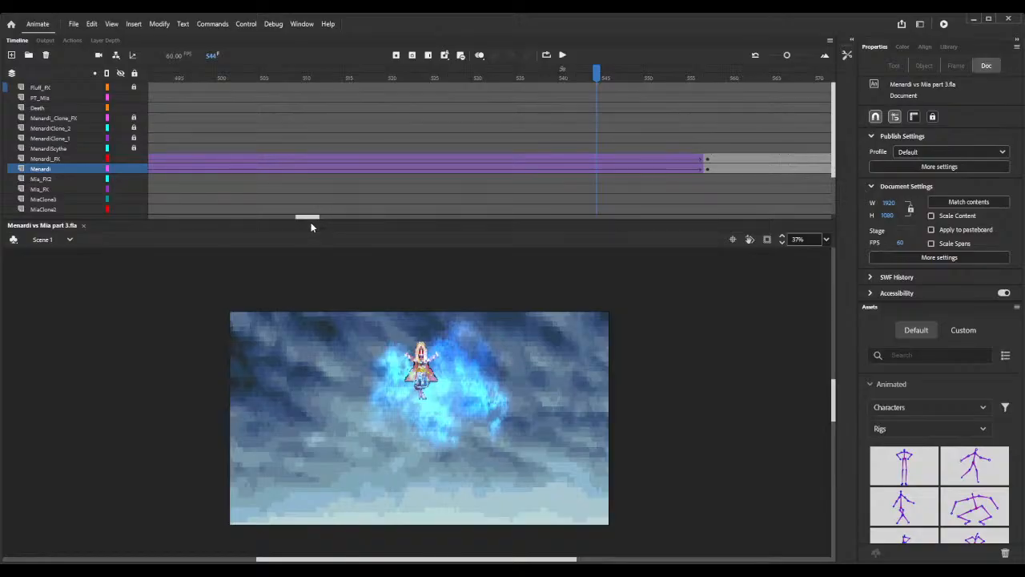
mouse_move(314, 219)
left_mouse_down()
mouse_move(332, 218)
mouse_move(332, 228)
left_mouse_up()
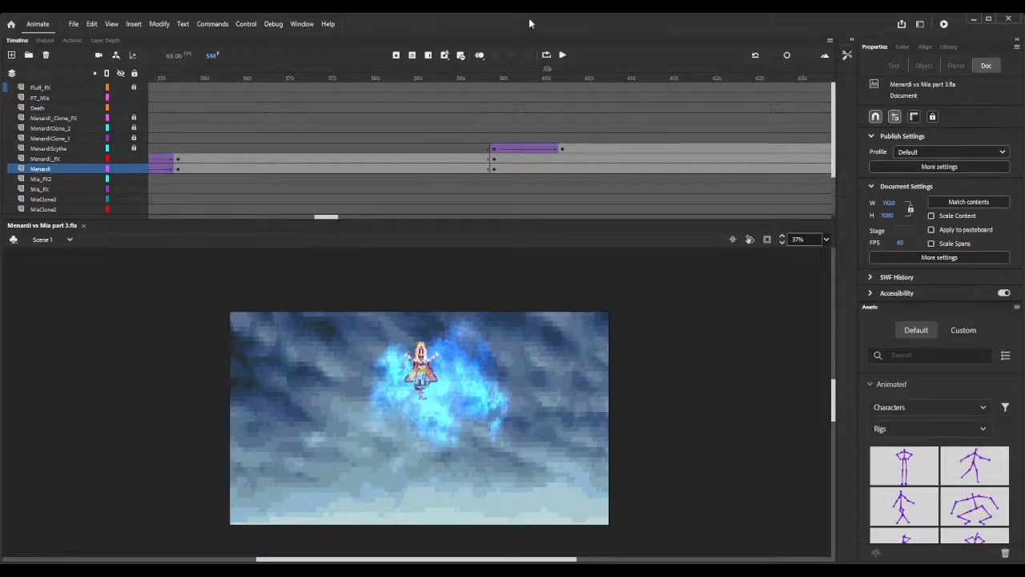
mouse_move(492, 74)
left_mouse_down()
mouse_move(545, 74)
mouse_move(511, 73)
left_mouse_up()
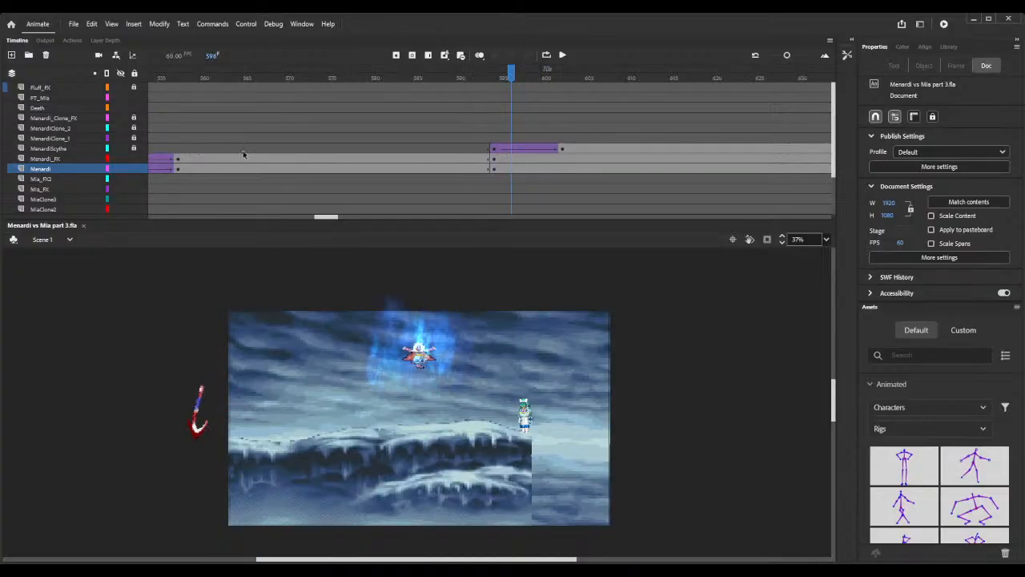
Unlock the MenardiScythe layer and select its scythe-throw keyframe at frame 594.
left_click(152, 150)
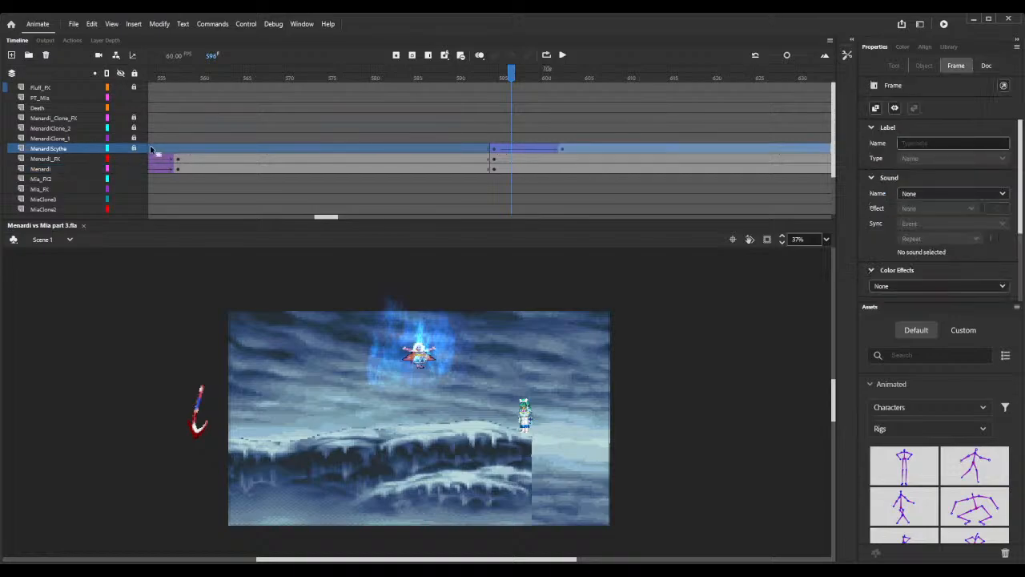
left_click(133, 149)
left_click(494, 150)
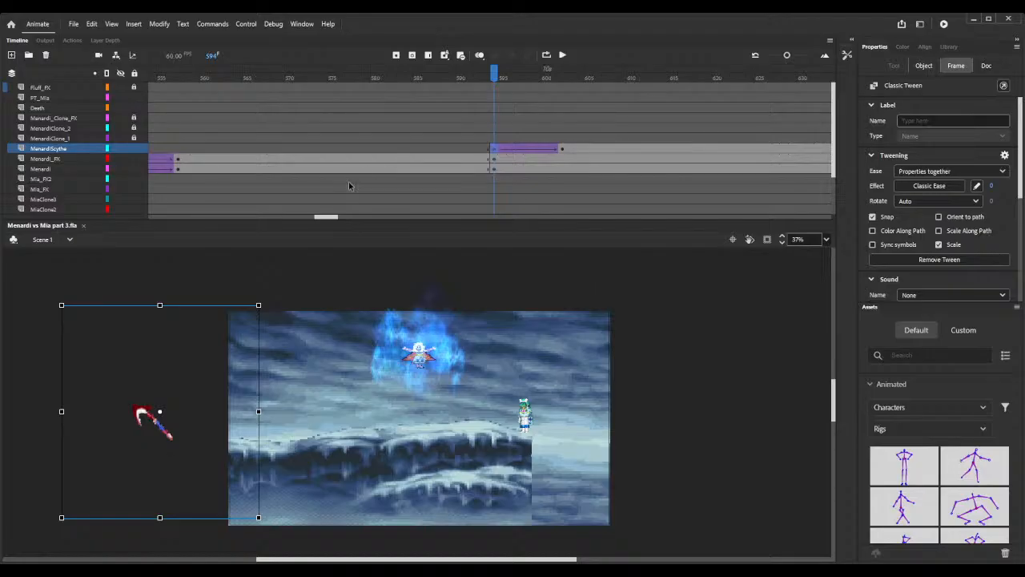
Try to paste the scythe into a new MenardiScythe keyframe at frame 1663, and remove what was pasted.
left_click_drag(328, 216, 404, 223)
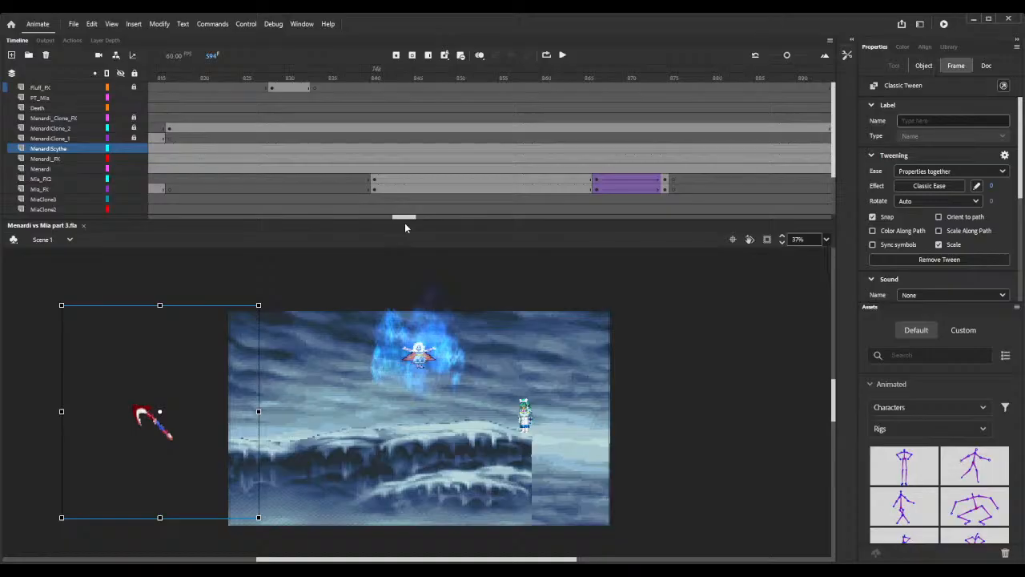
left_click_drag(405, 224, 645, 219)
left_click_drag(376, 76, 300, 96)
left_click(785, 238)
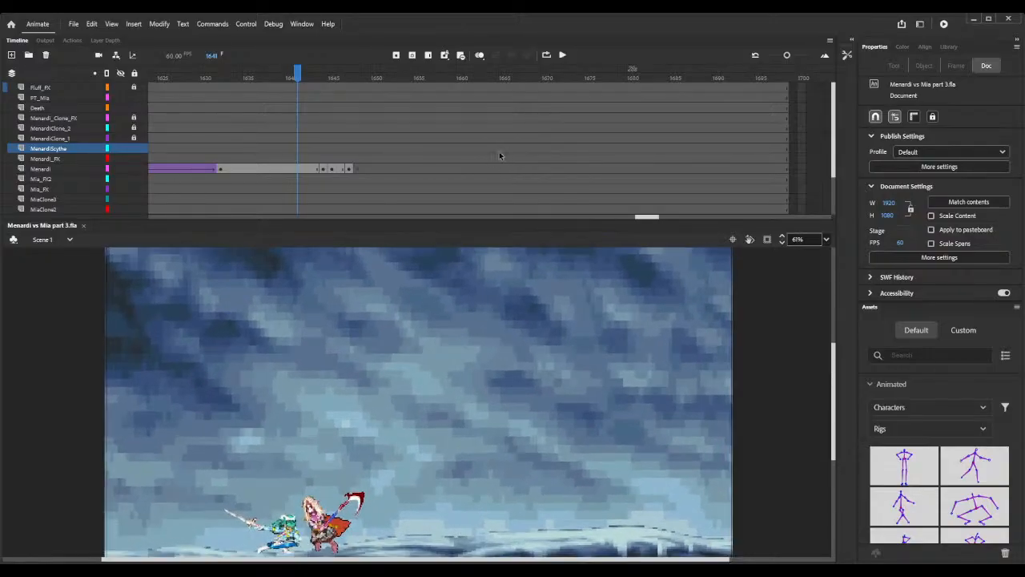
scroll(475, 155, "down", 1)
left_click_drag(298, 74, 485, 87)
left_click(488, 128)
key("F6")
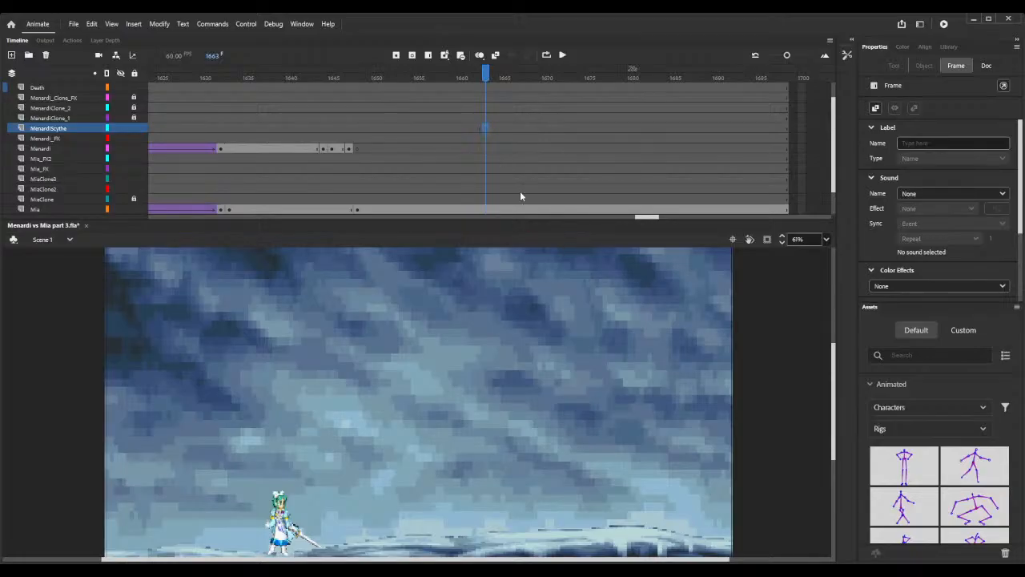
key("ctrl+v")
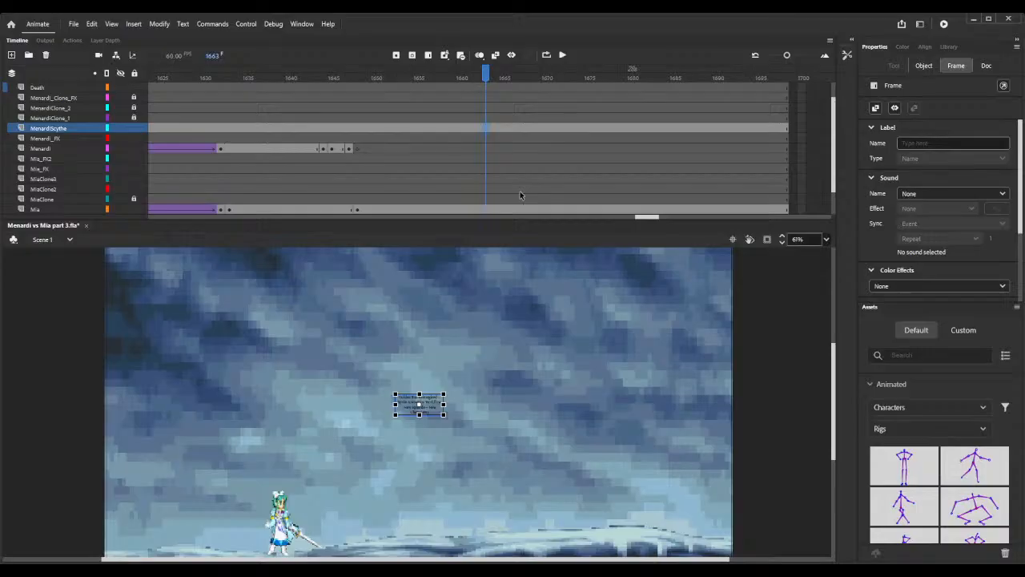
key("Delete")
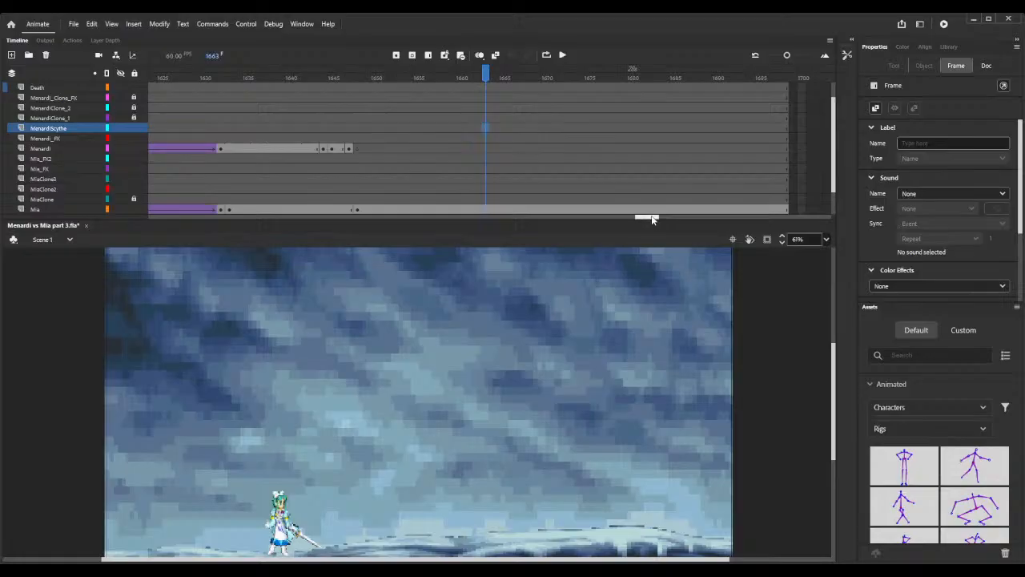
Copy the MenardiScythe keyframe at frame 594 and paste it into the Menardi_FX layer at frame 1674.
left_click_drag(646, 217, 312, 216)
left_click_drag(324, 216, 333, 216)
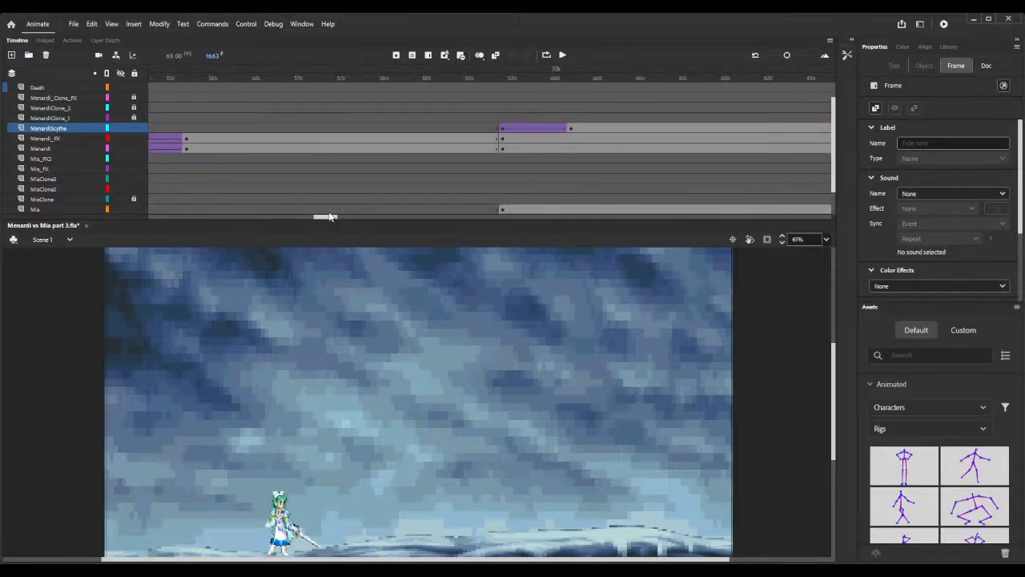
left_click(502, 131)
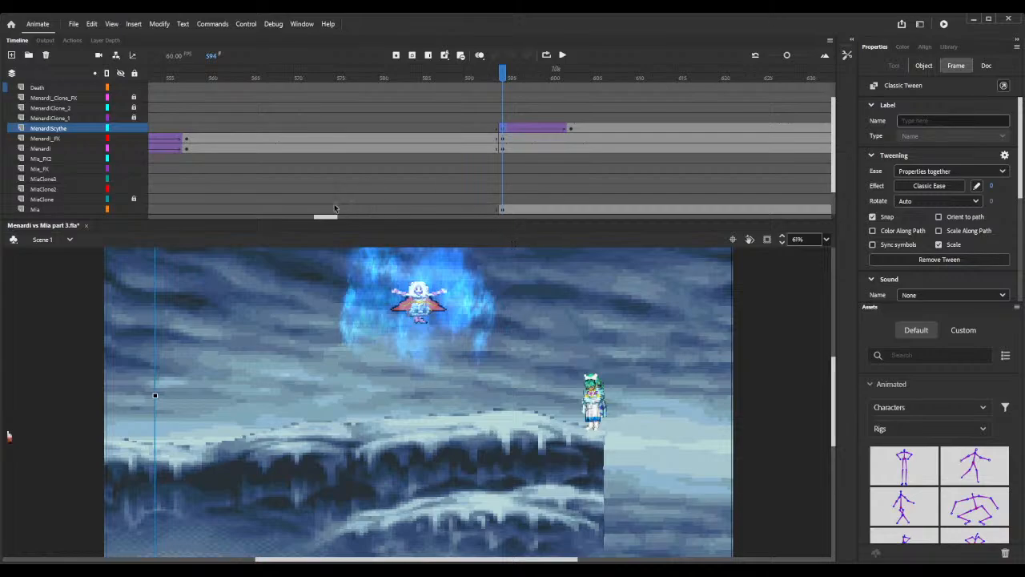
left_click_drag(331, 220, 653, 224)
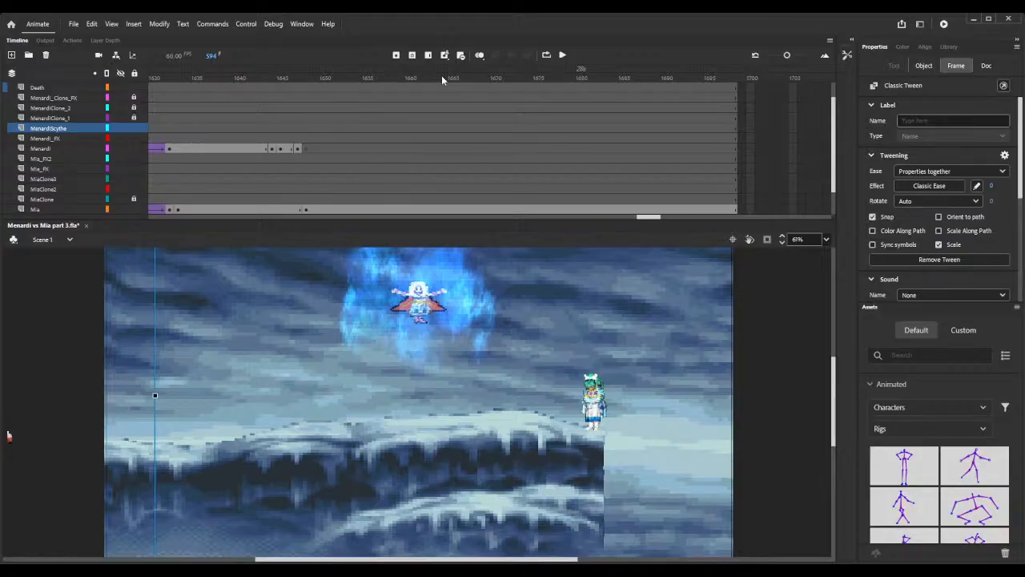
left_click(534, 147)
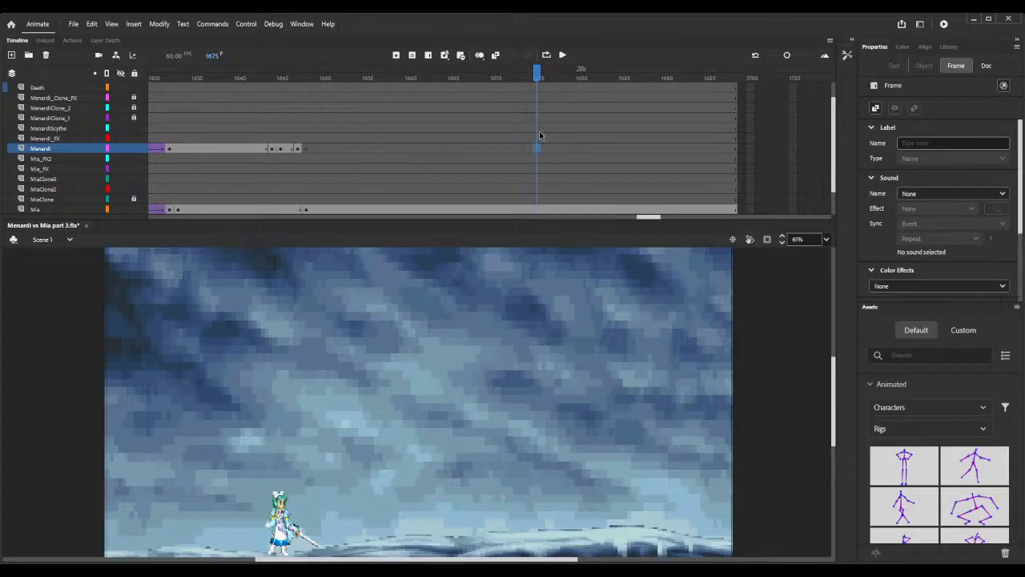
left_click(539, 130)
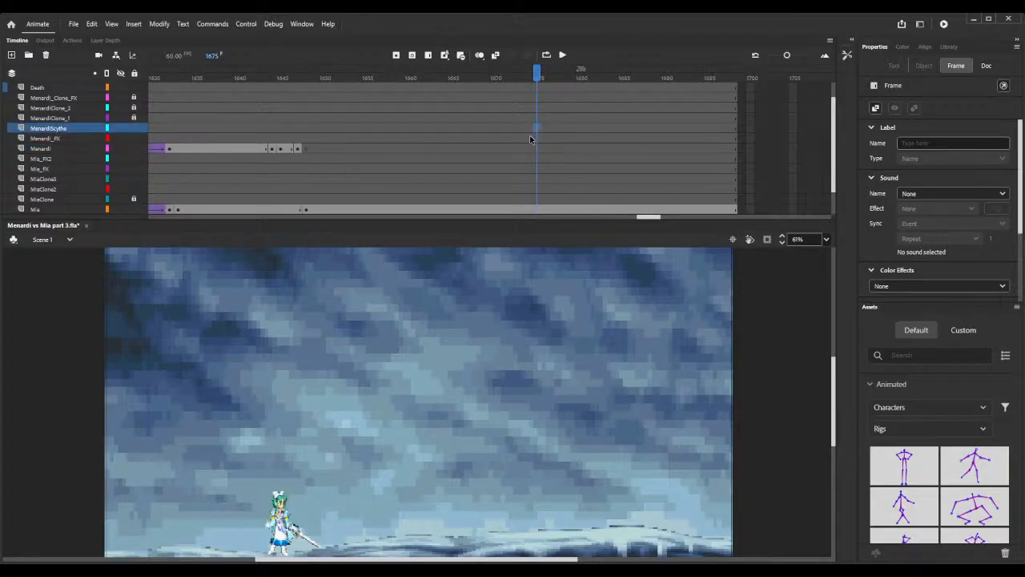
left_click(529, 139)
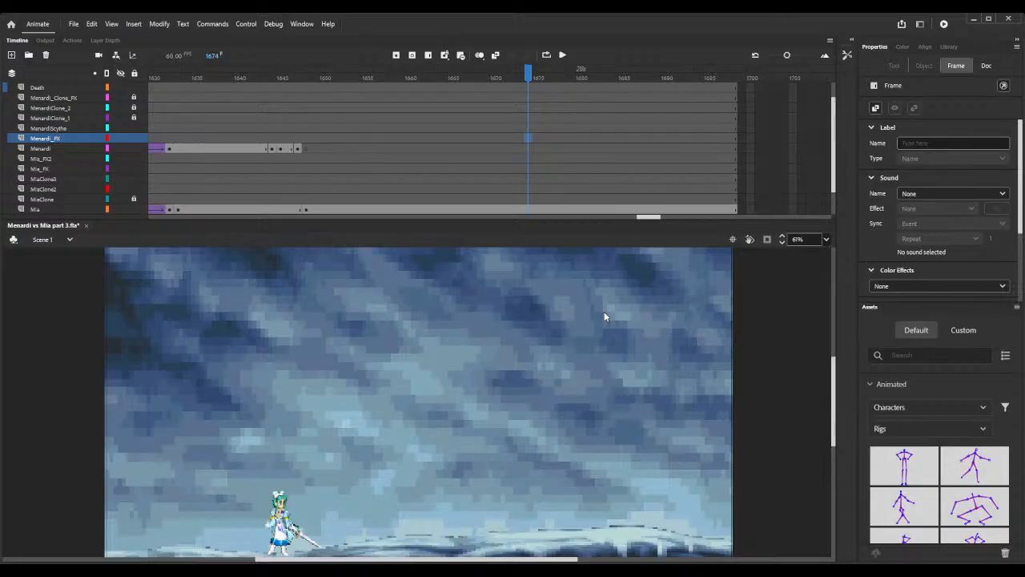
key("ctrl+alt+v")
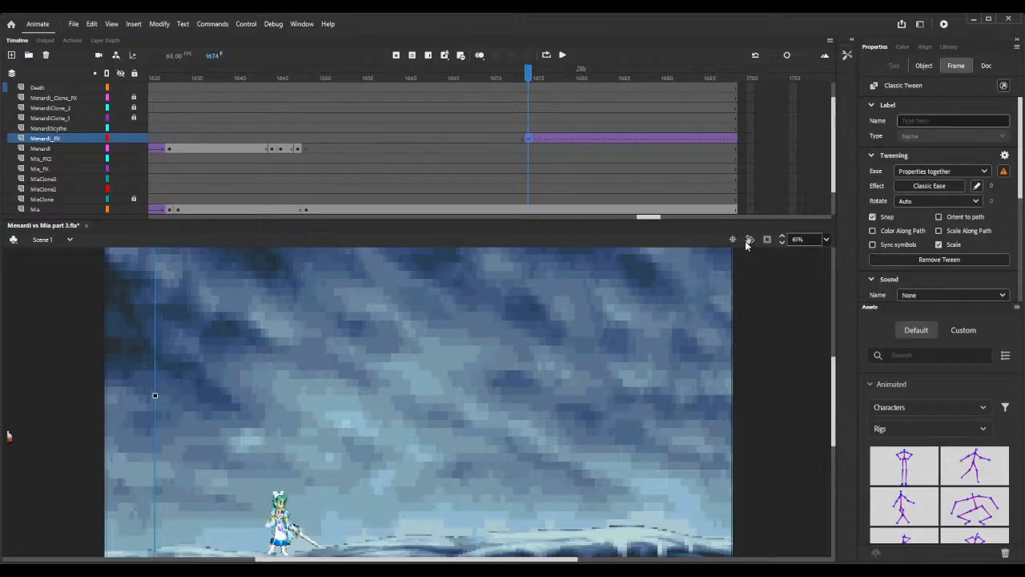
Remove the pasted frames' classic tween and move the scythe off stage beyond the upper-right corner, to about X 1678, Y -680.
left_click(625, 139)
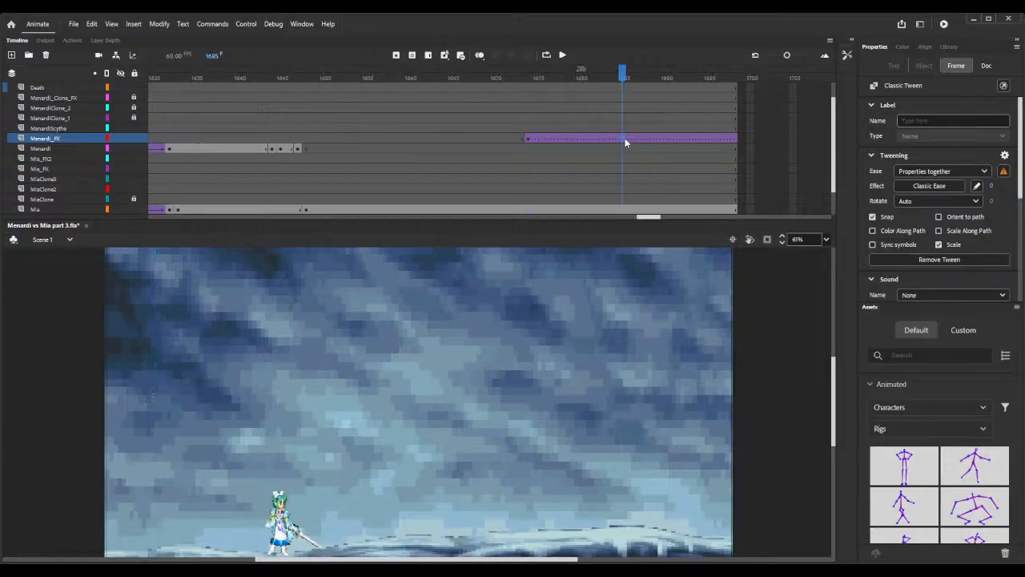
left_click(939, 260)
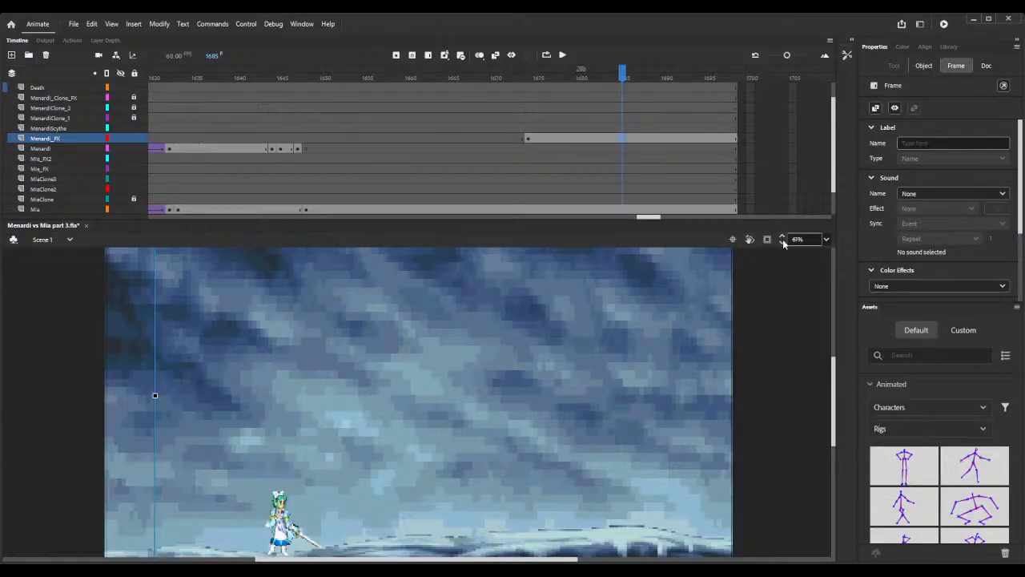
left_click(782, 241)
left_click(782, 241)
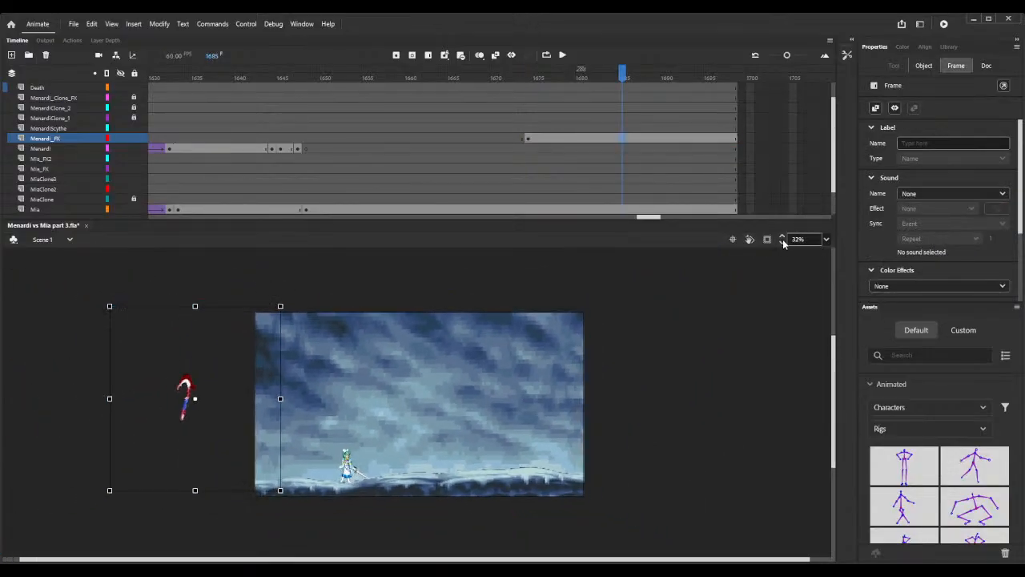
left_click_drag(237, 328, 616, 277)
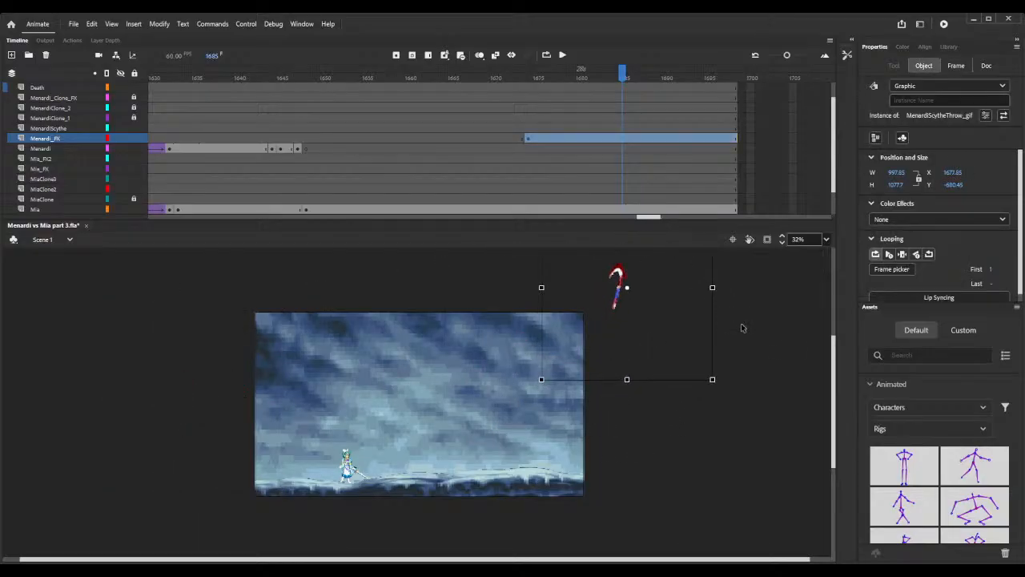
left_click_drag(832, 374, 831, 345)
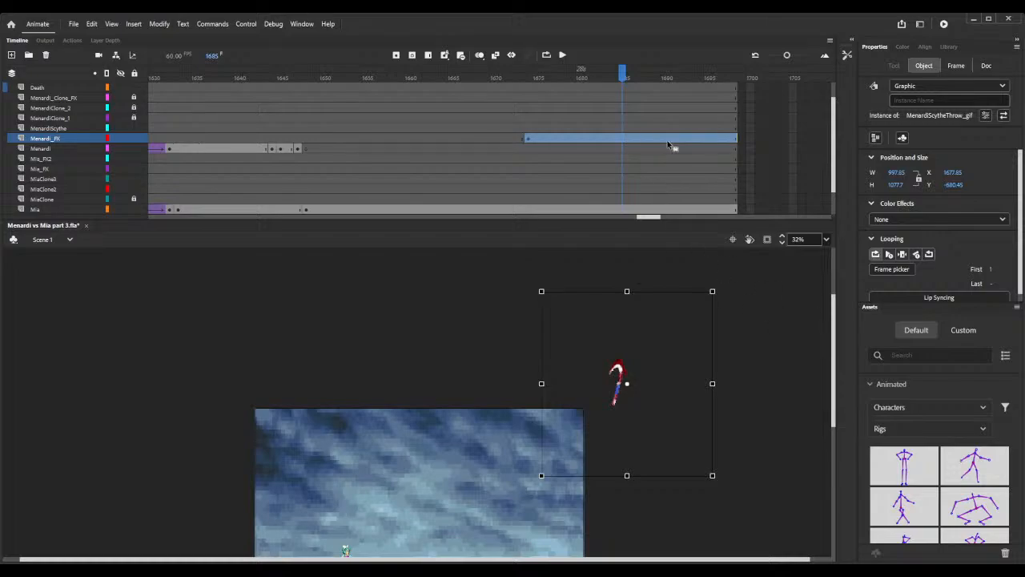
Add a Menardi_FX keyframe at frame 1694 with the scythe just right of Mia, and classic-tween the flight from frame 1674.
left_click(695, 141)
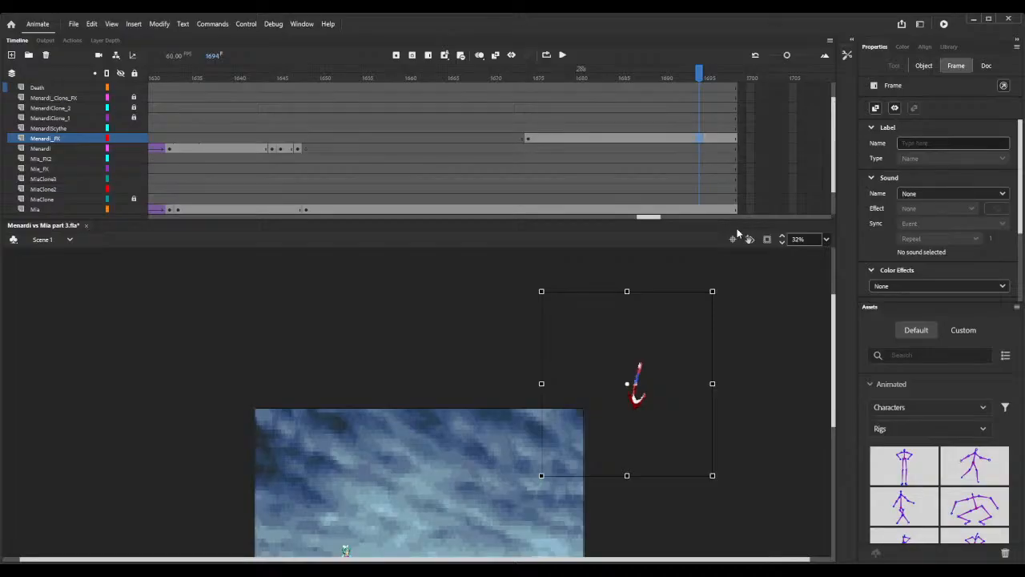
key("F6")
scroll(760, 370, "down", 3)
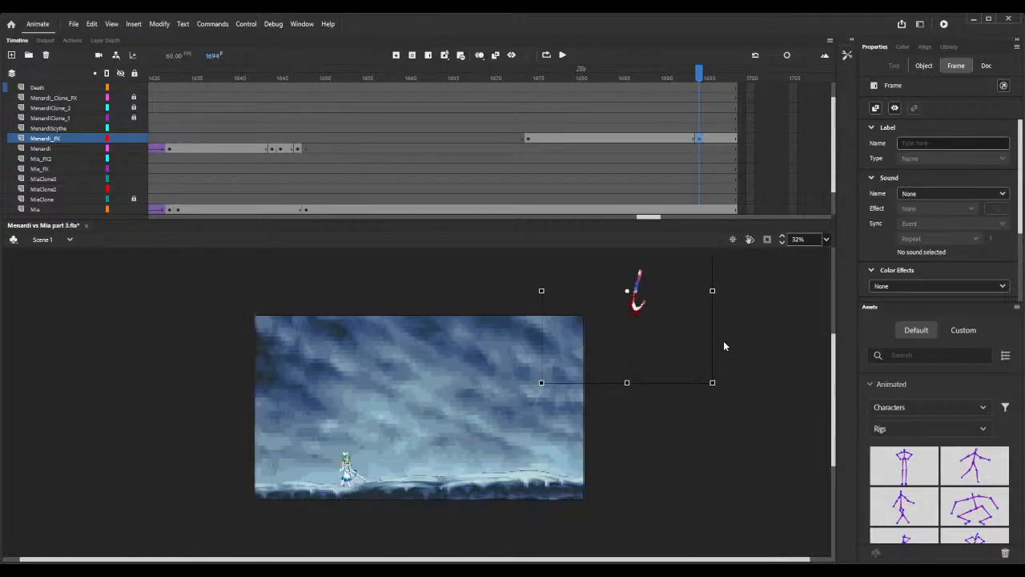
left_click_drag(671, 320, 404, 473)
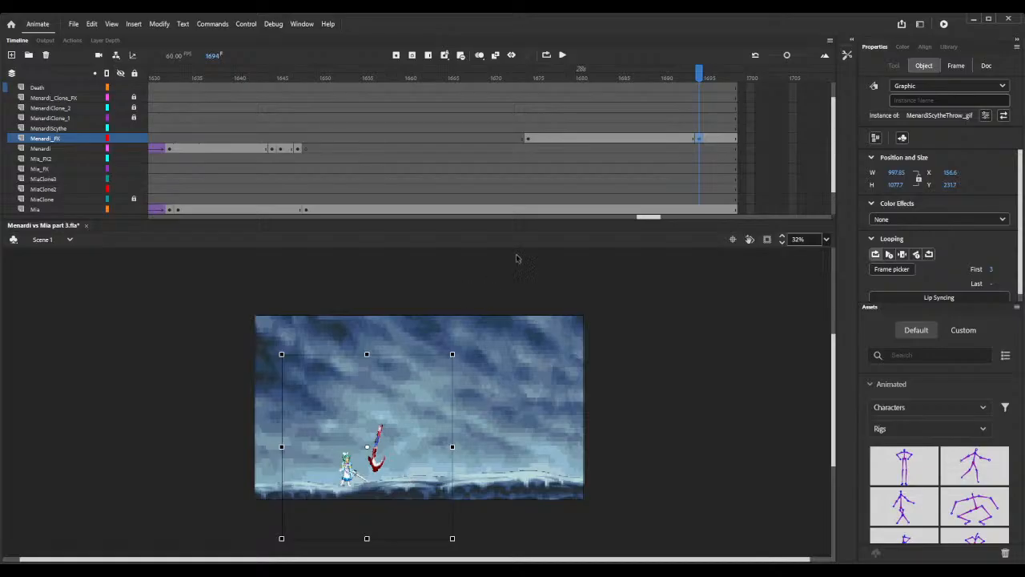
right_click(630, 140)
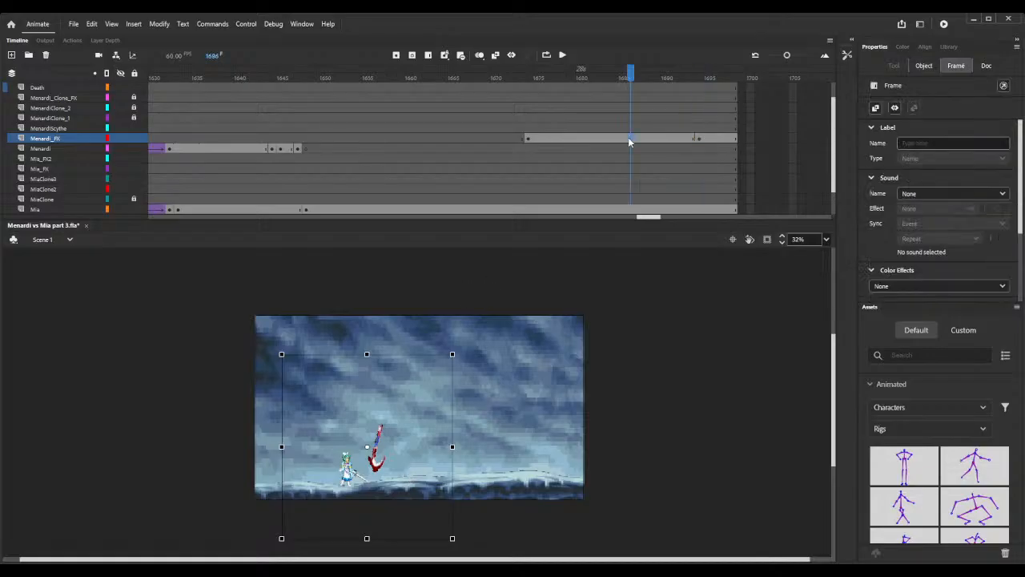
left_click(679, 151)
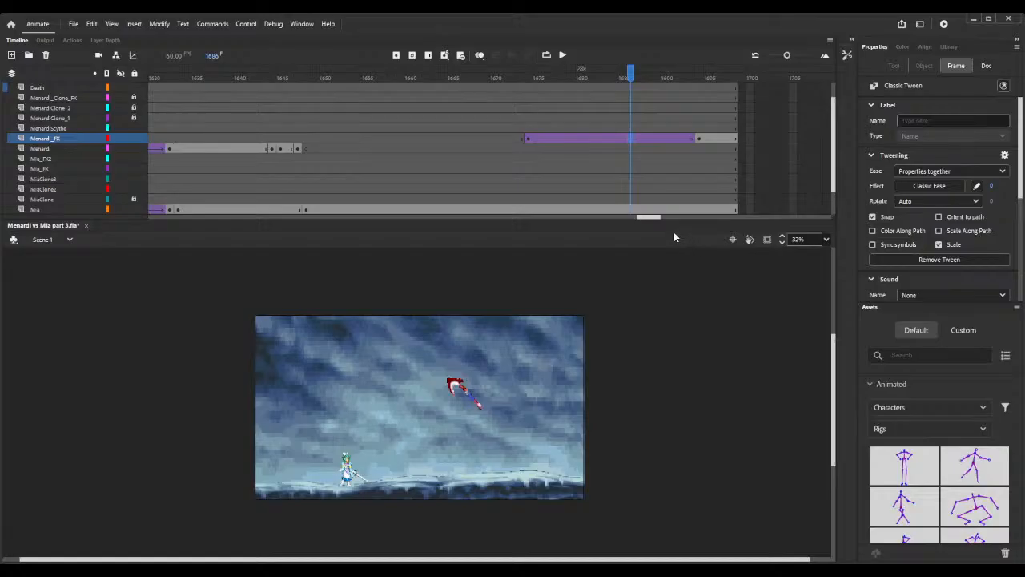
Apply Quad Ease-In-Out to the scythe's fly-in tween and move its end-keyframe instance to about X 203, Y 182.
double_click(750, 204)
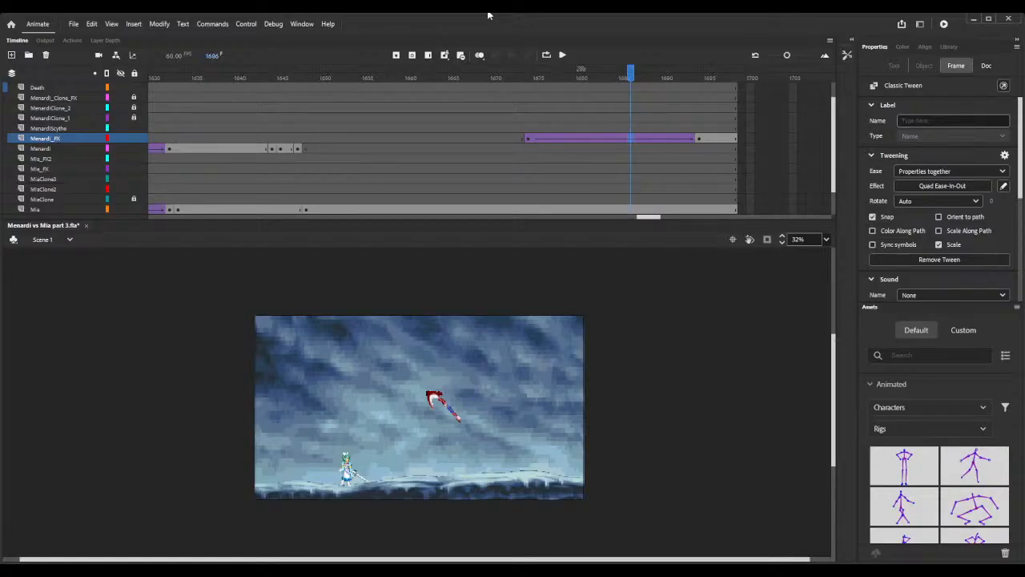
left_click_drag(515, 70, 750, 105)
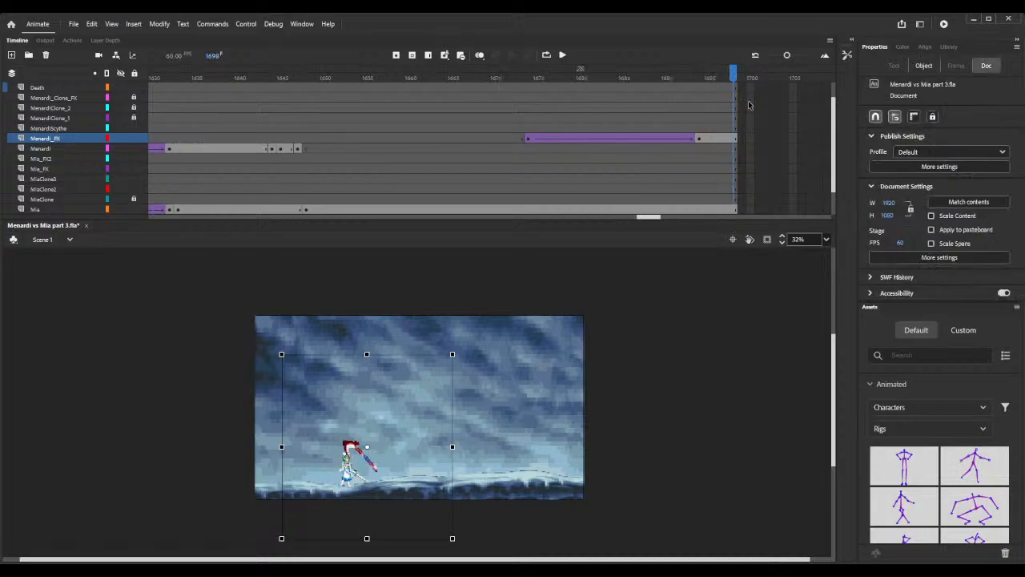
left_click_drag(439, 386, 446, 378)
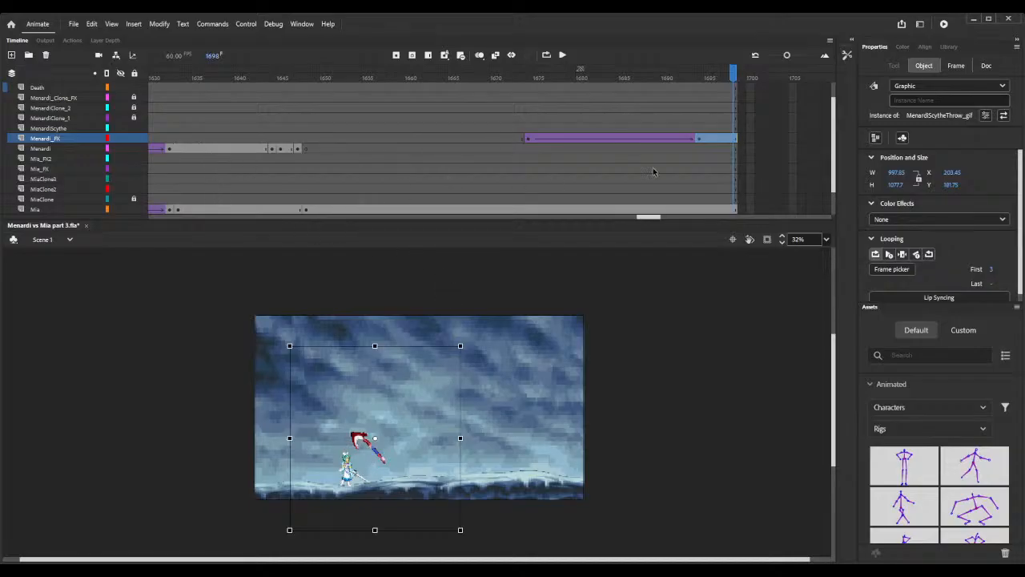
Copy Mia's crouching keyframe at frame 1633 and paste it into the Mia layer at frame 1694.
left_click_drag(650, 219, 639, 216)
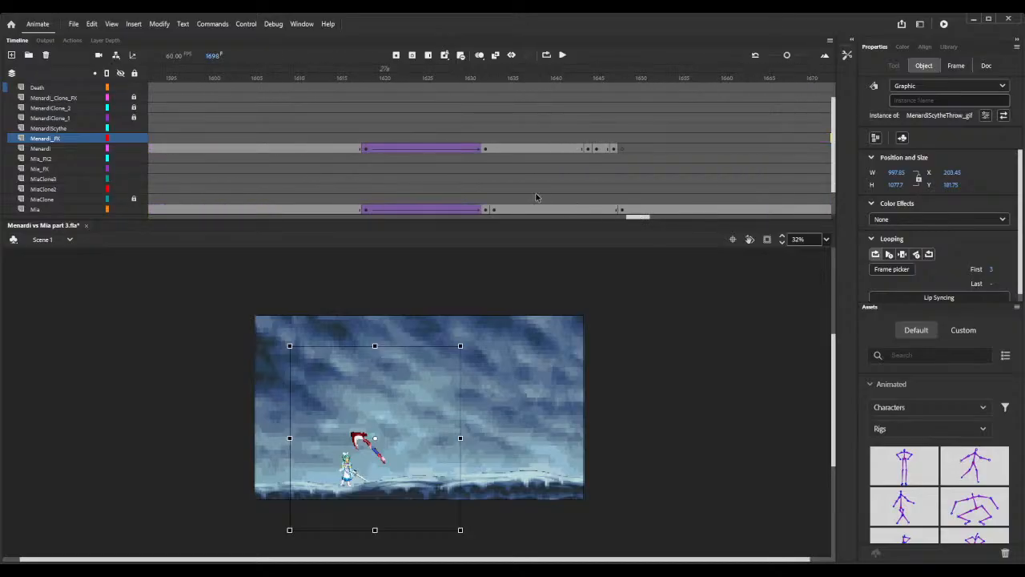
left_click(494, 210)
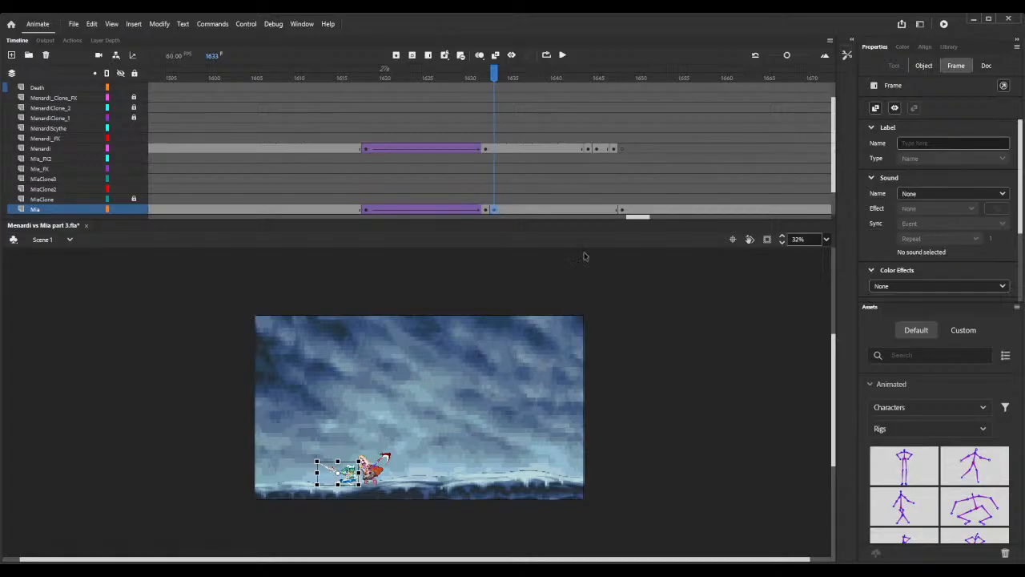
left_click_drag(639, 217, 652, 216)
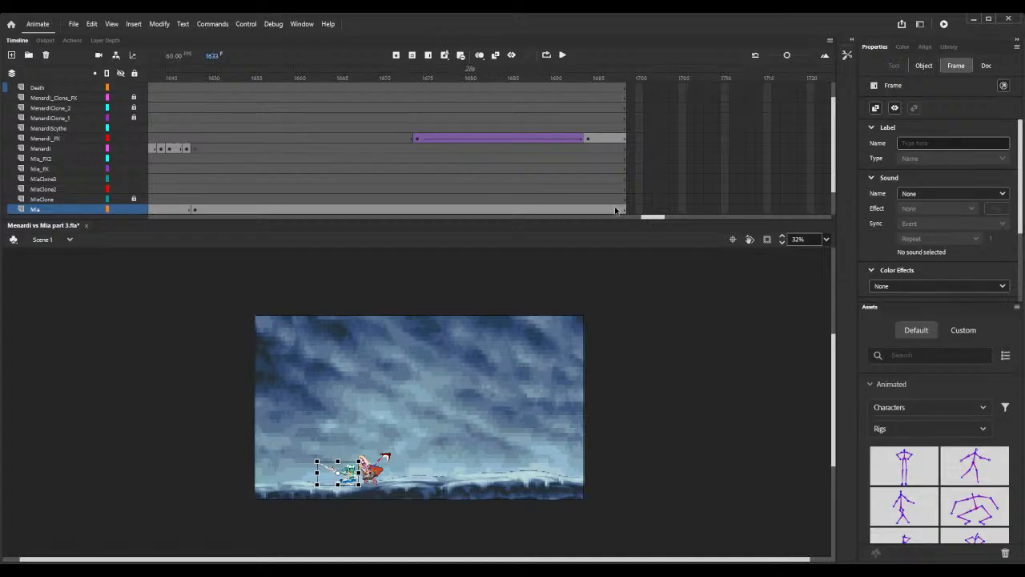
left_click(588, 210)
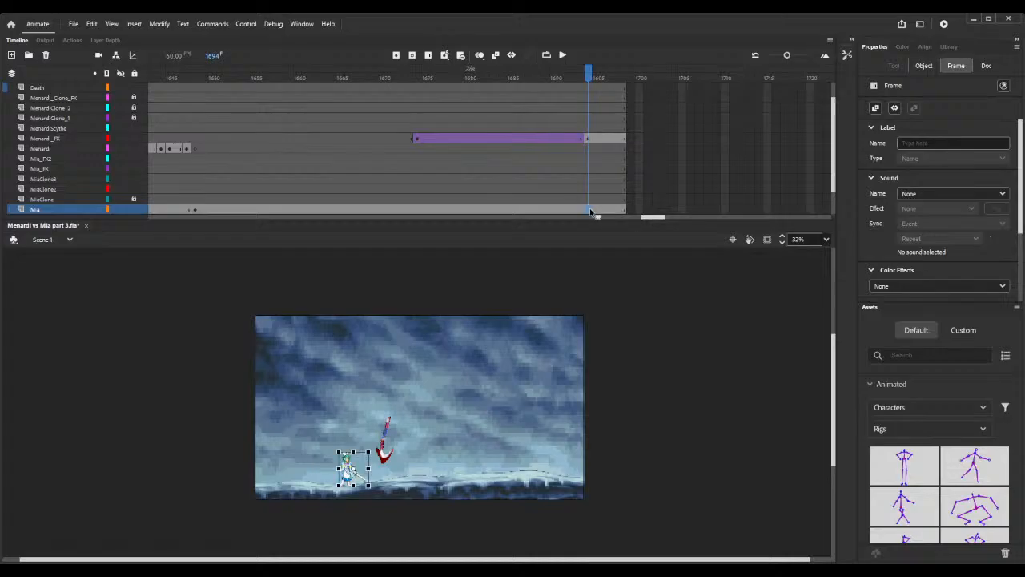
left_click(782, 236)
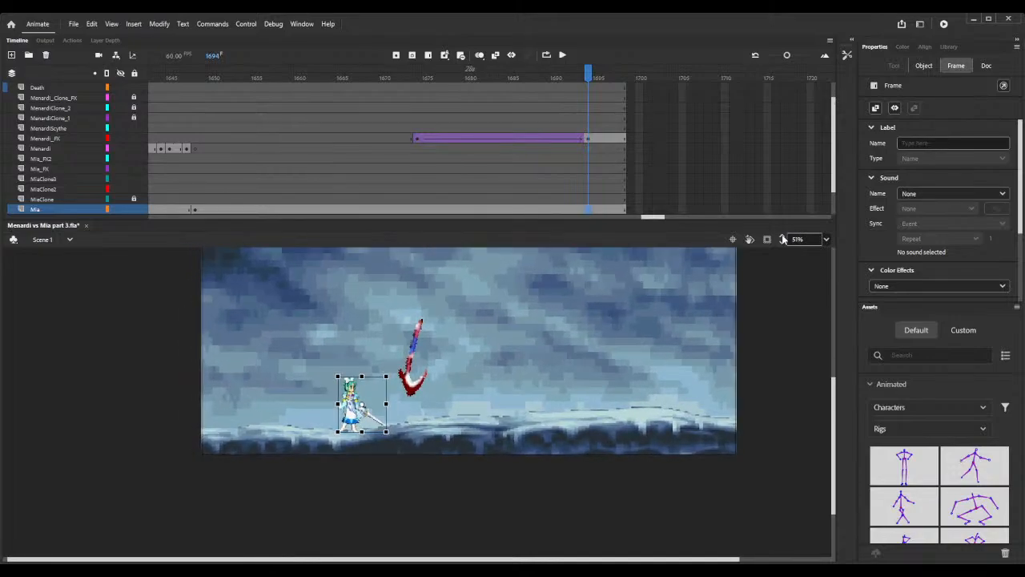
left_click(782, 237)
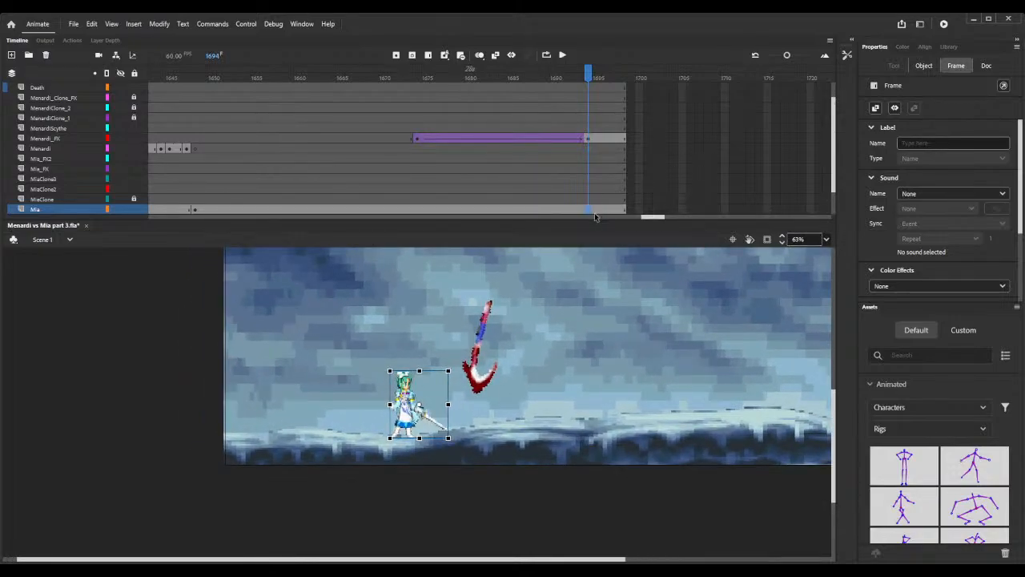
key("ctrl+alt+v")
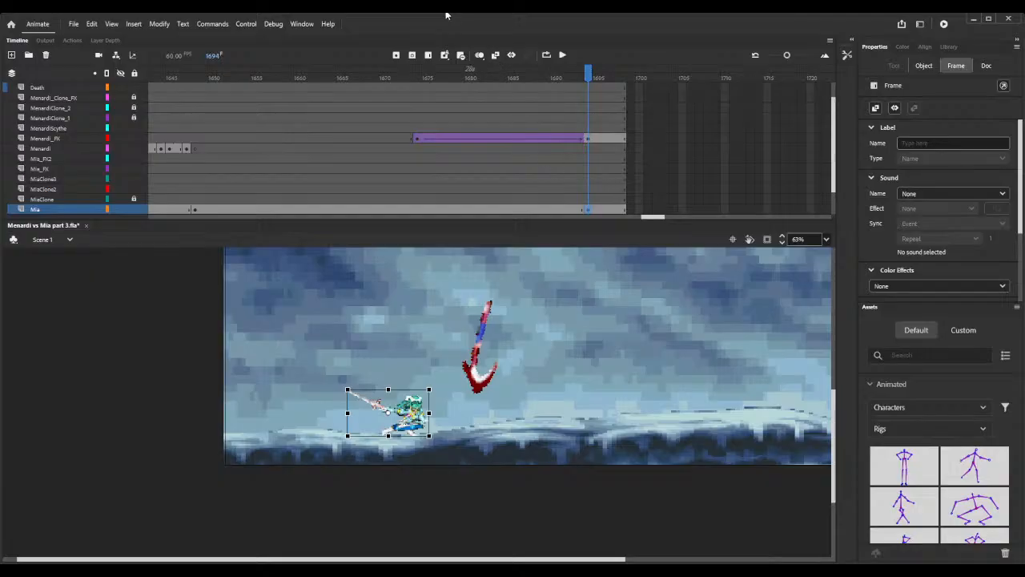
Turn on onion skinning and move the scythe at frame 1694 closer to Mia, to about X 116, Y 226.
left_click(480, 54)
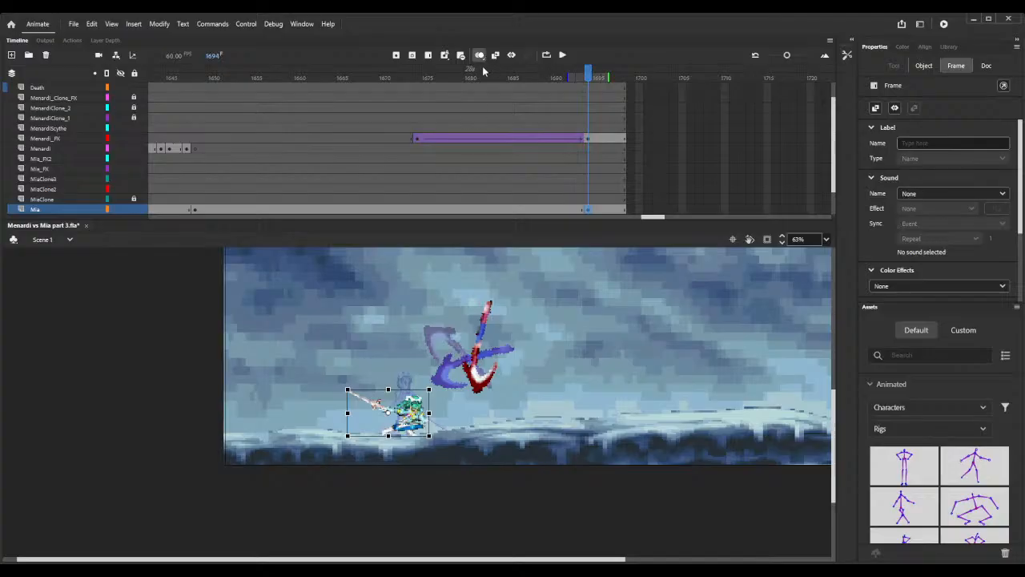
left_click(490, 343)
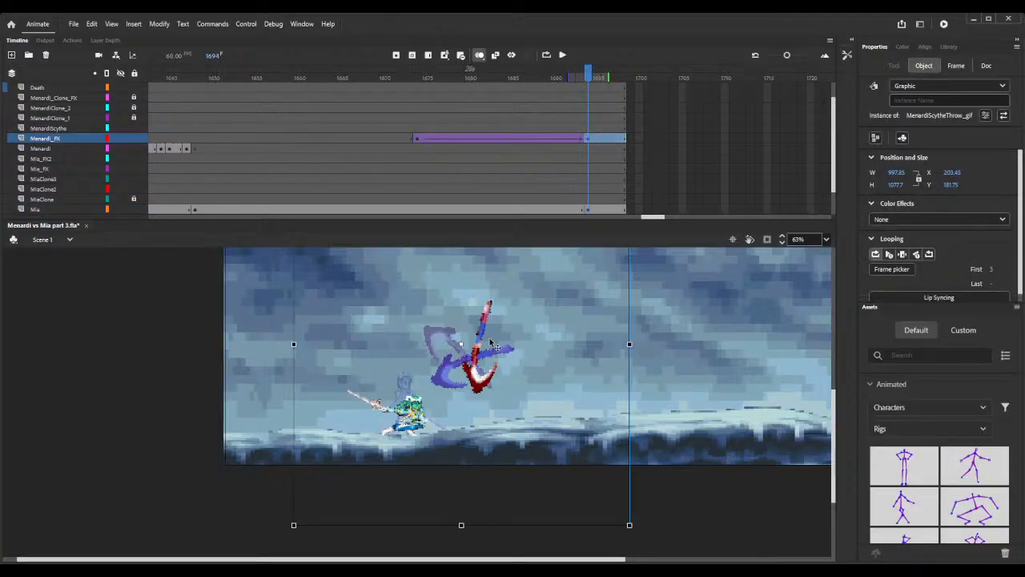
left_click_drag(488, 343, 460, 355)
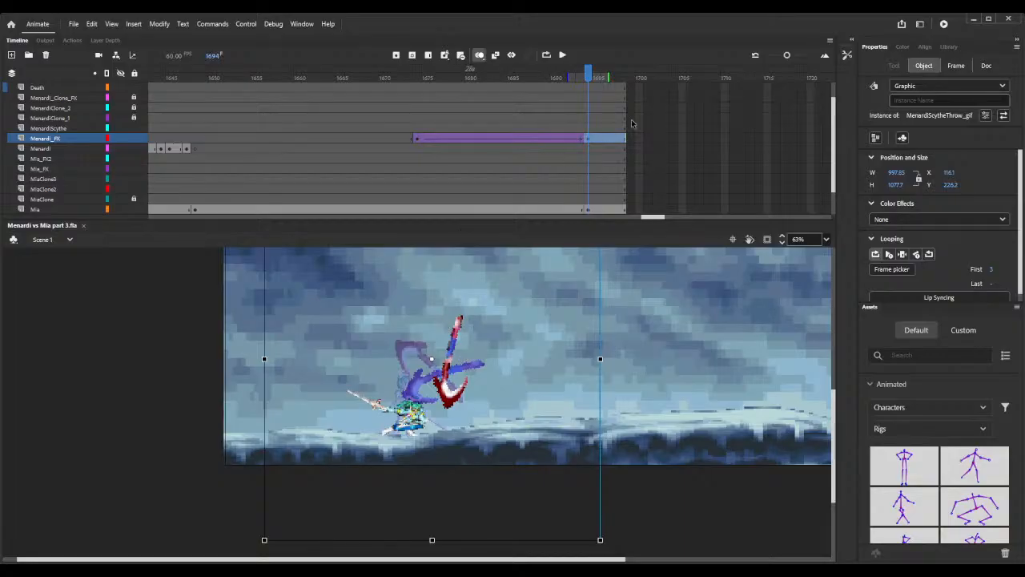
Try replacing the scythe at frame 1695 of the Menardi_FX layer with the copied Mia frame, and undo it.
left_click(596, 143)
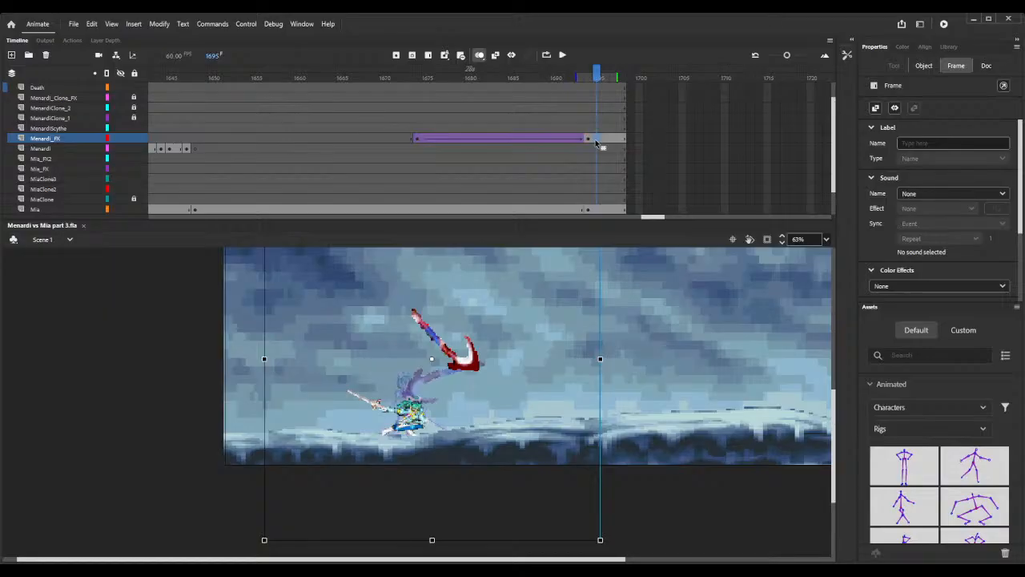
left_click(784, 244)
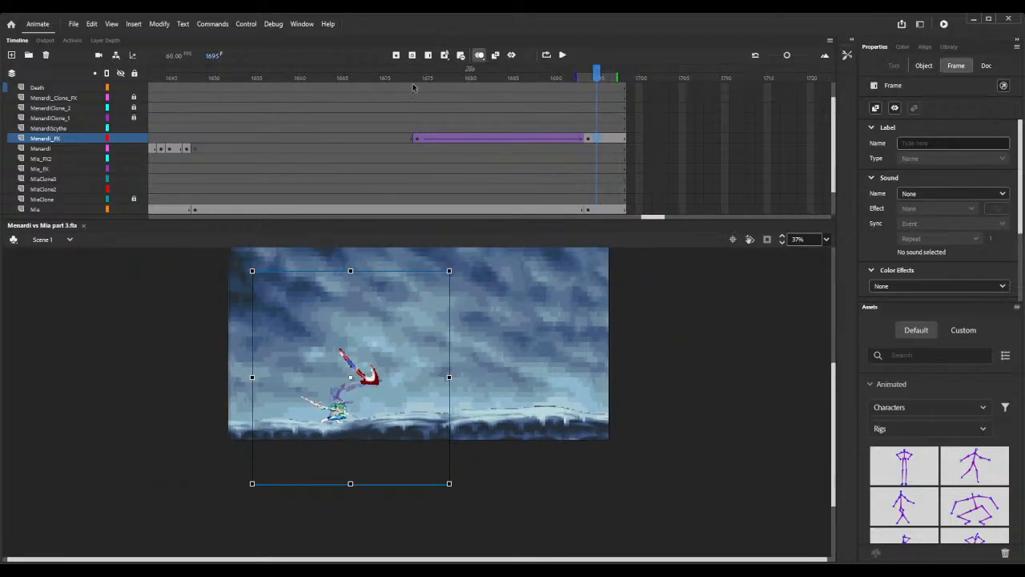
left_click(451, 79)
left_click_drag(452, 88, 596, 117)
left_click(596, 139)
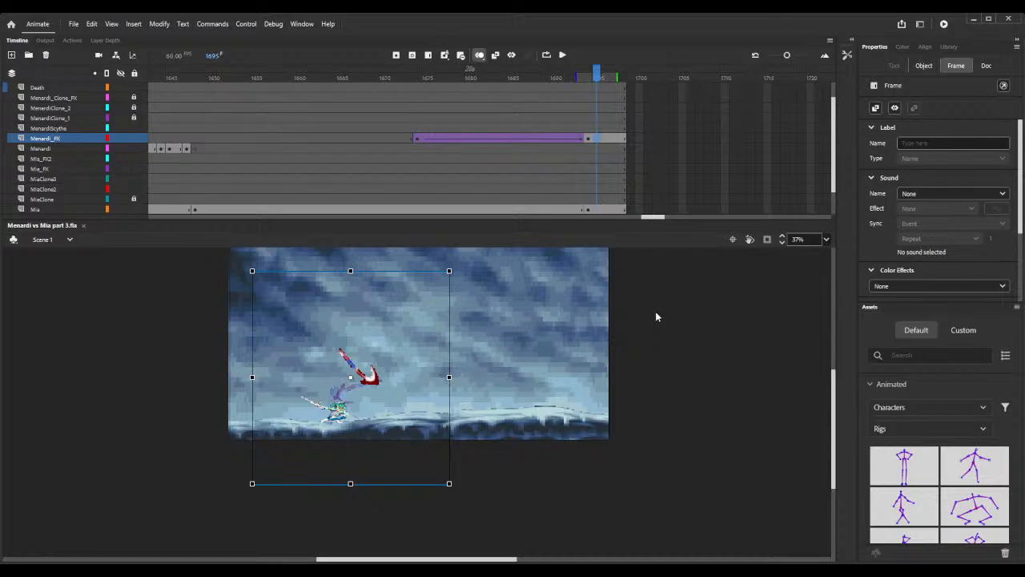
key("Delete")
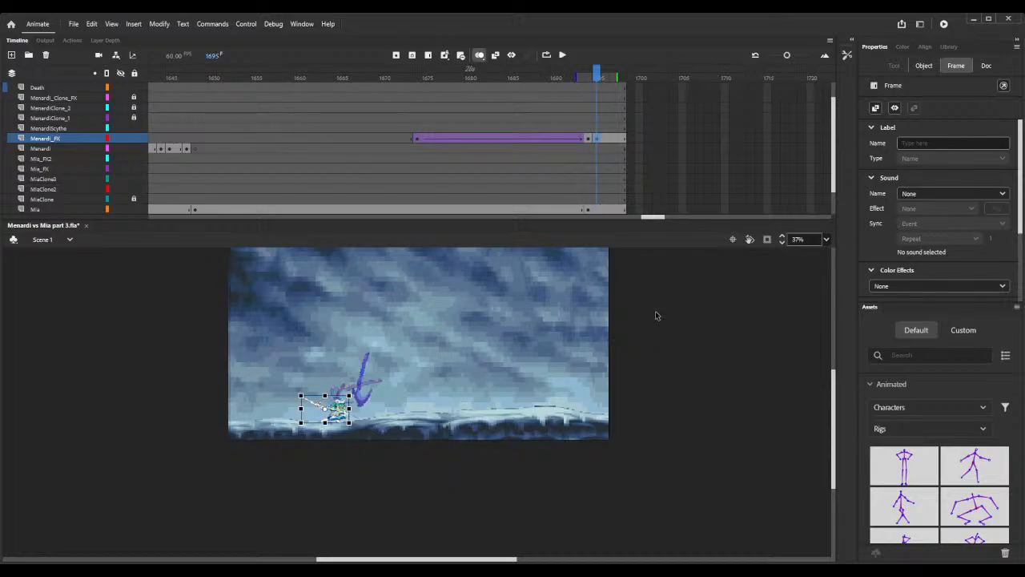
key("ctrl+z")
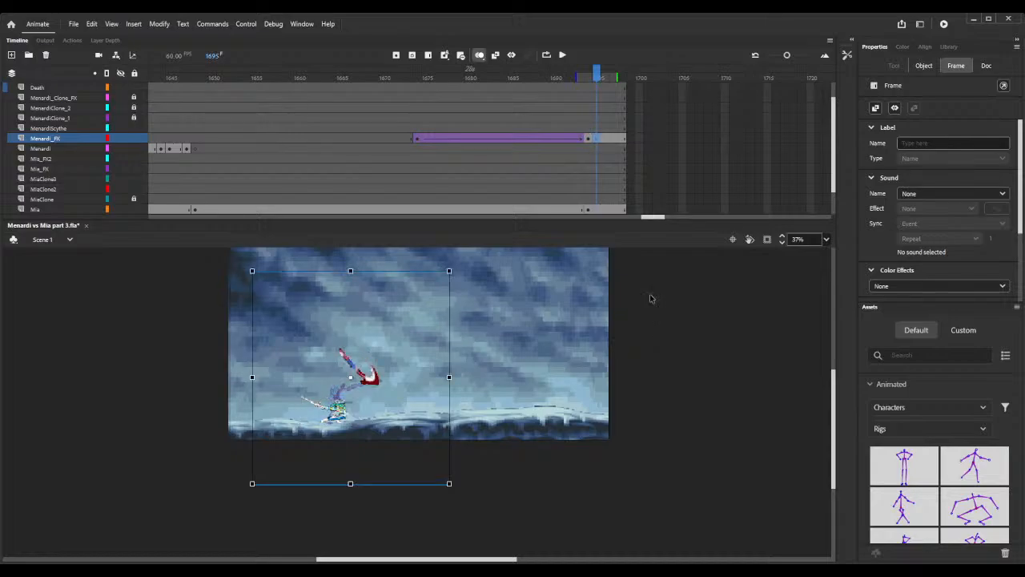
Add a Menardi_FX keyframe at frame 1695 and compare the scythe's pose with frame 1694.
left_click(588, 137)
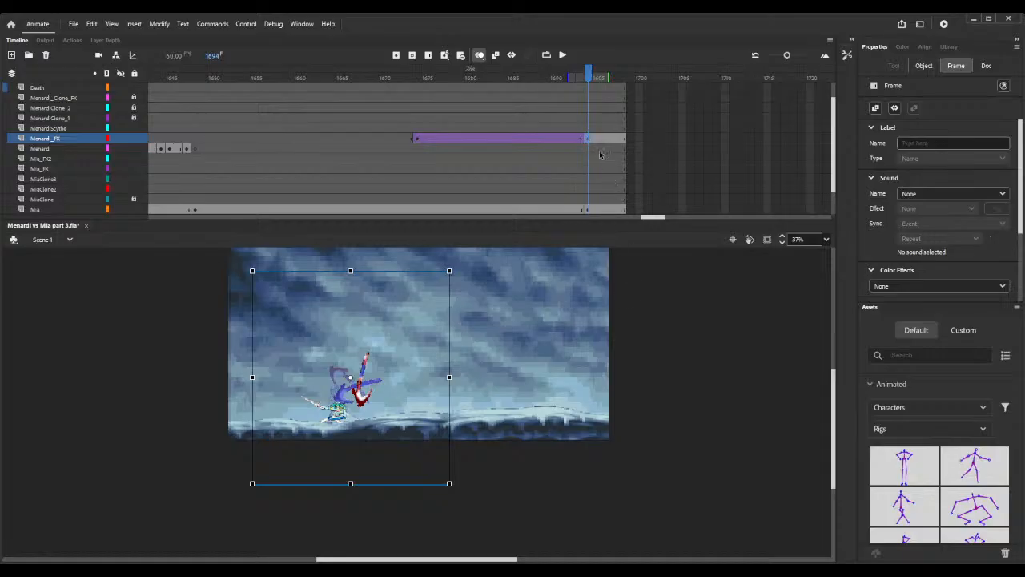
left_click(595, 137)
left_click(594, 138)
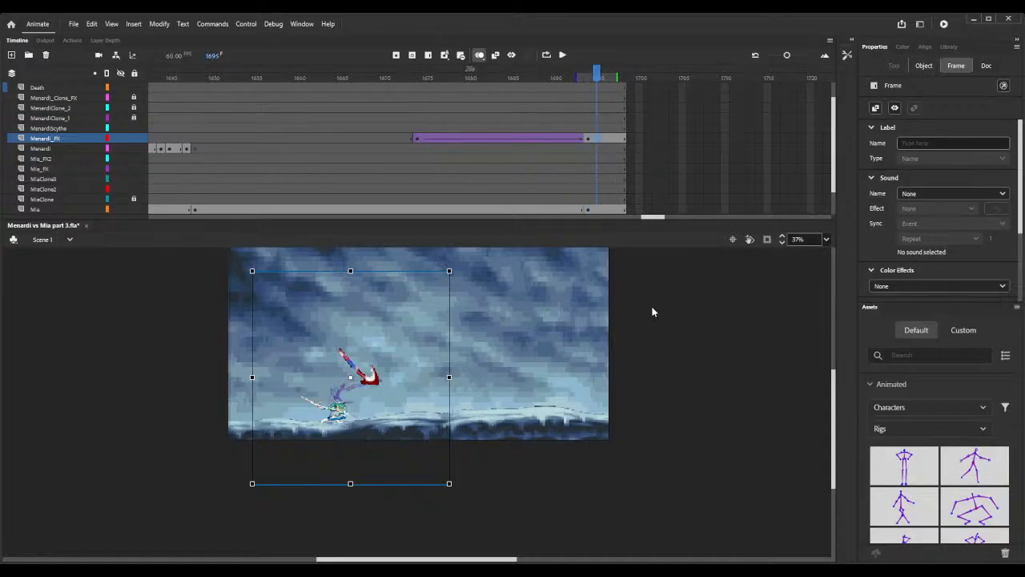
key("F6")
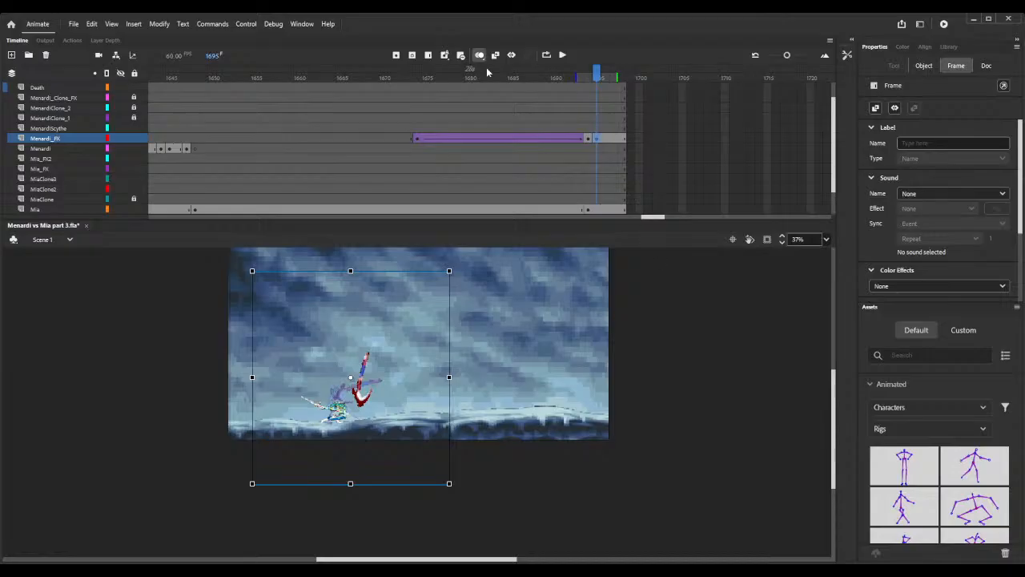
left_click_drag(420, 71, 591, 78)
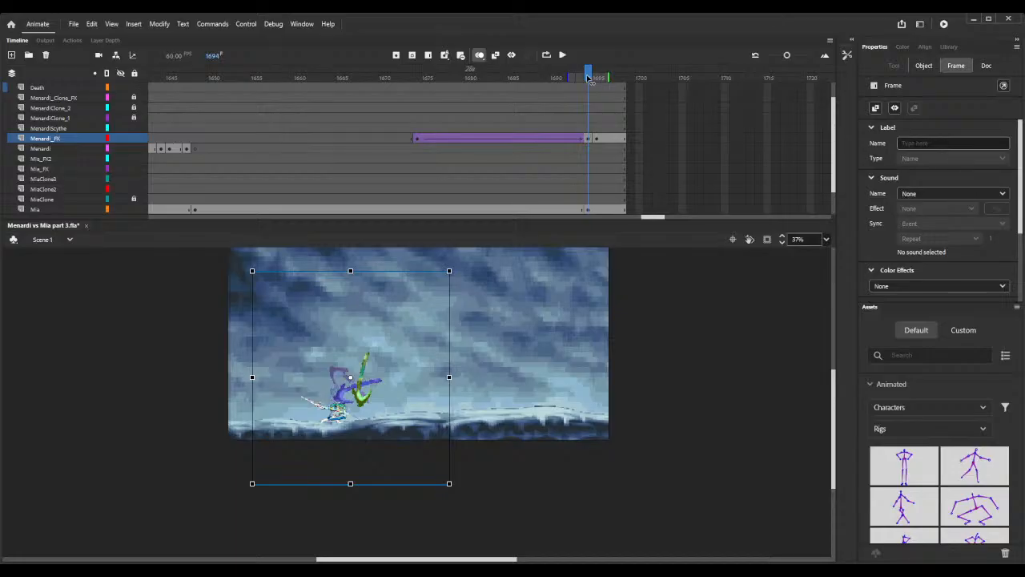
left_click_drag(588, 78, 599, 81)
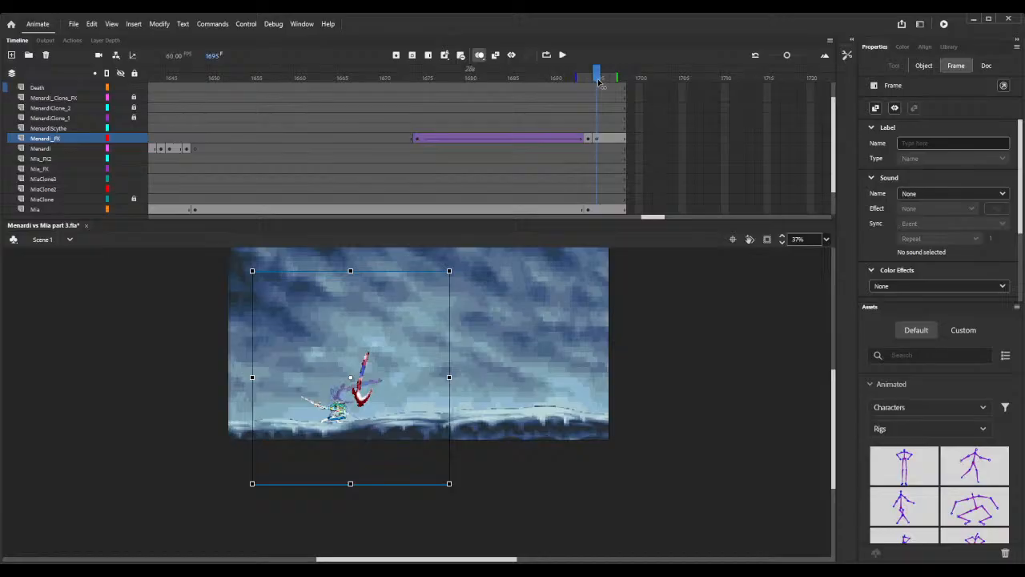
left_click(599, 82)
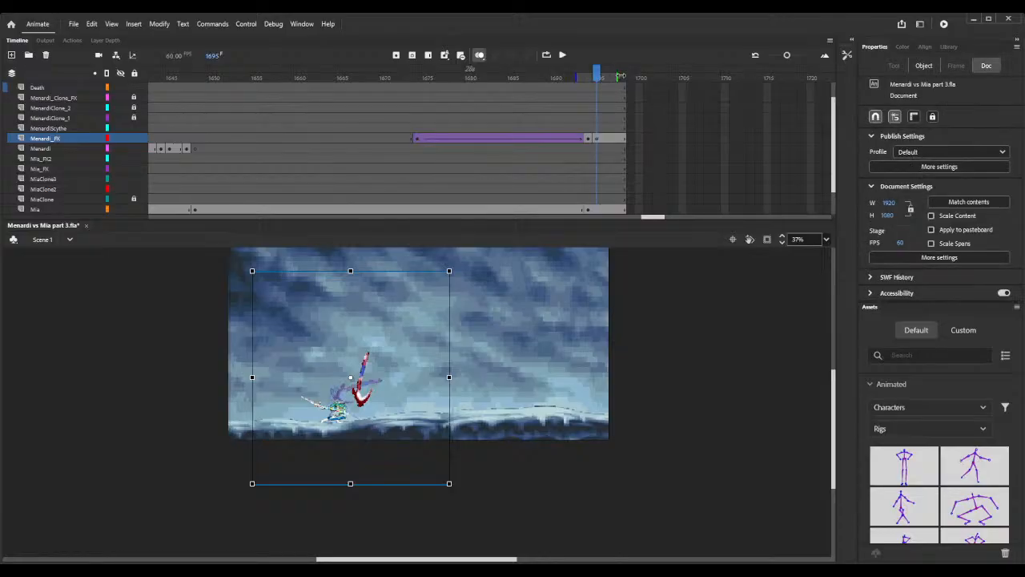
Extend all layers of the scene from the end of the timeline to frame 1720.
left_click(624, 78)
key("F5")
key("F5")
key("F5")
key("F5")
key("F5")
key("F5")
key("F5")
key("F5")
key("F5")
key("F5")
key("F5")
key("F5")
key("F5")
key("F5")
key("F5")
key("F5")
key("F5")
key("F5")
key("F5")
key("F5")
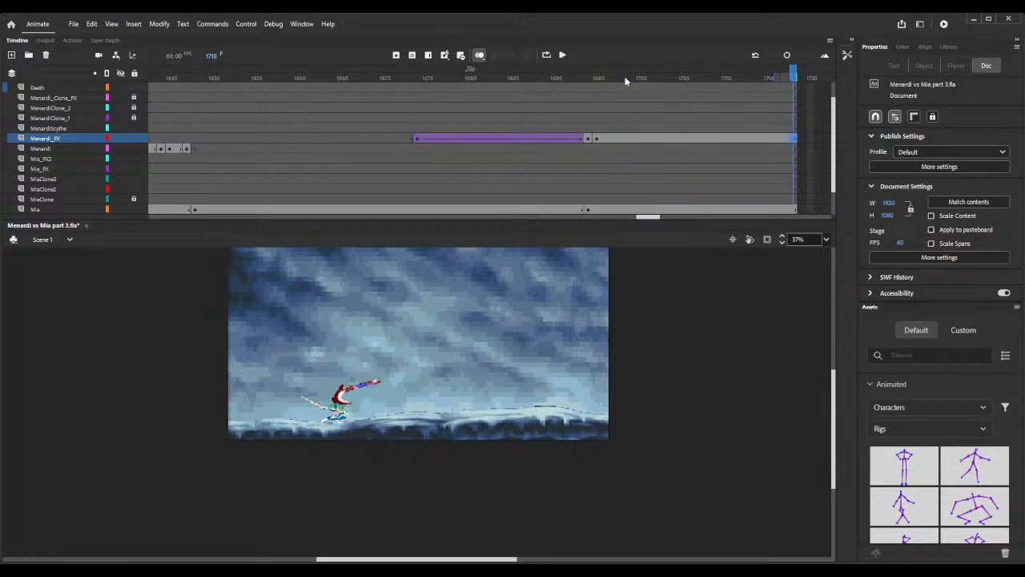
key("F5")
key("F5")
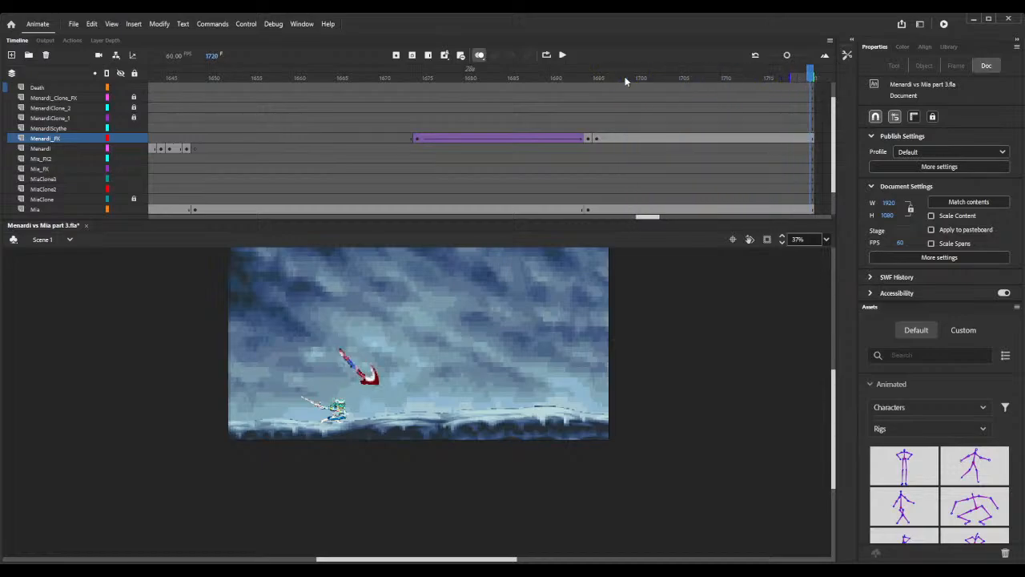
Add a Menardi_FX keyframe at frame 1715 with the scythe off stage to the right, and a blank keyframe at 1716.
left_click(771, 140)
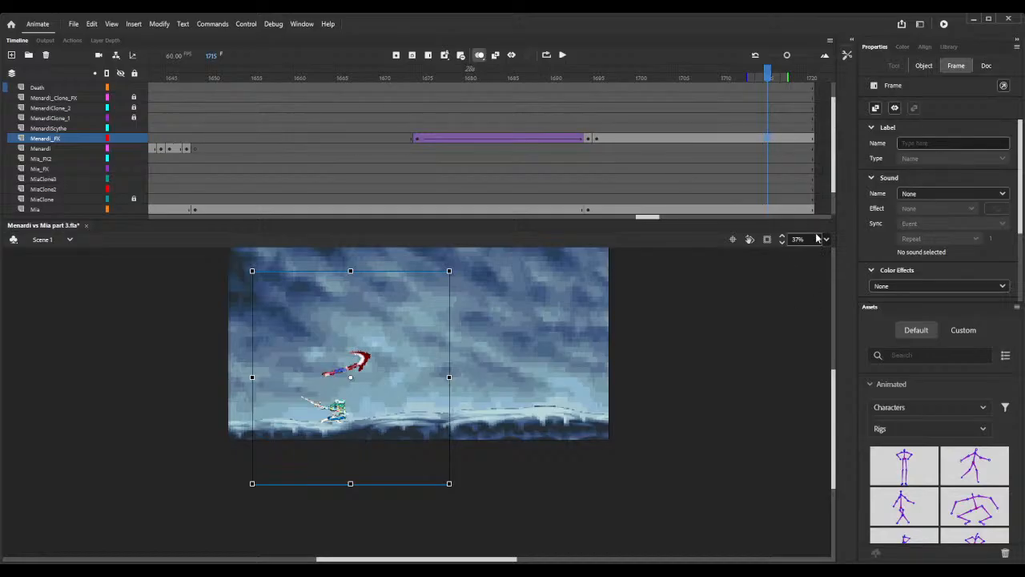
key("F6")
left_click_drag(377, 346, 674, 371)
left_click(775, 139)
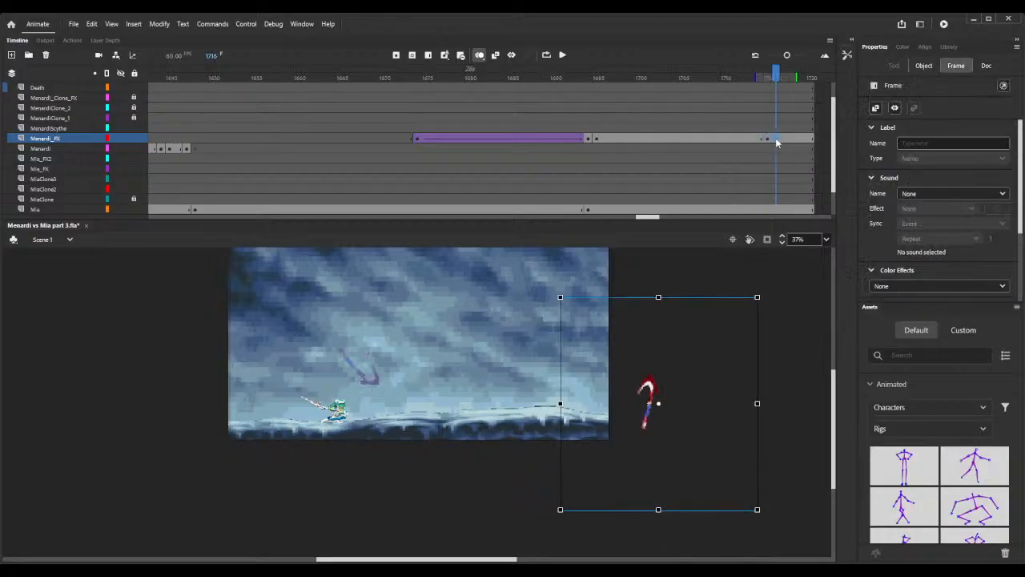
key("F7")
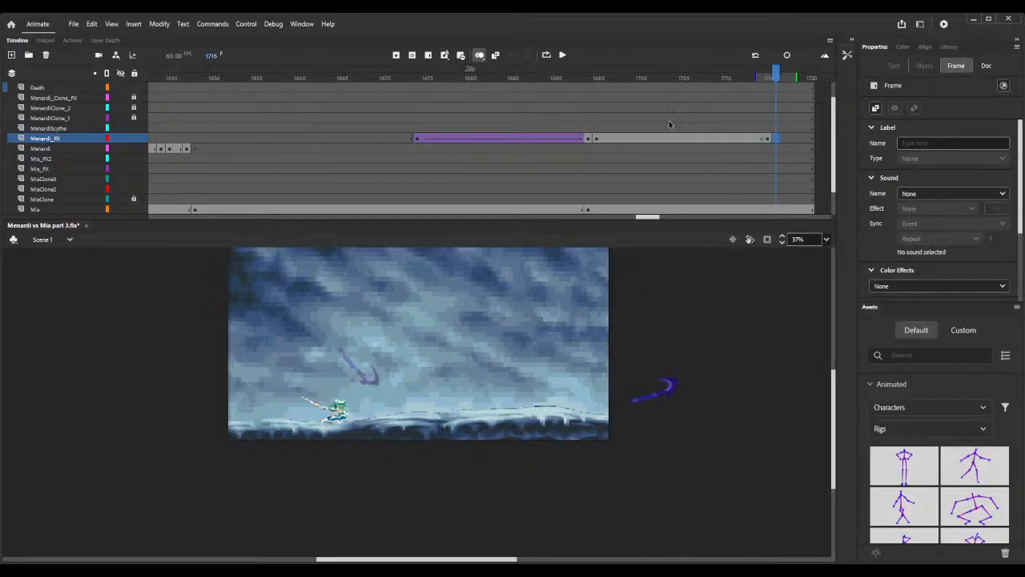
Classic-tween the scythe's exit from frame 1695 to 1715 with Quad Ease-In-Out, and turn off onion skinning.
left_click(621, 138)
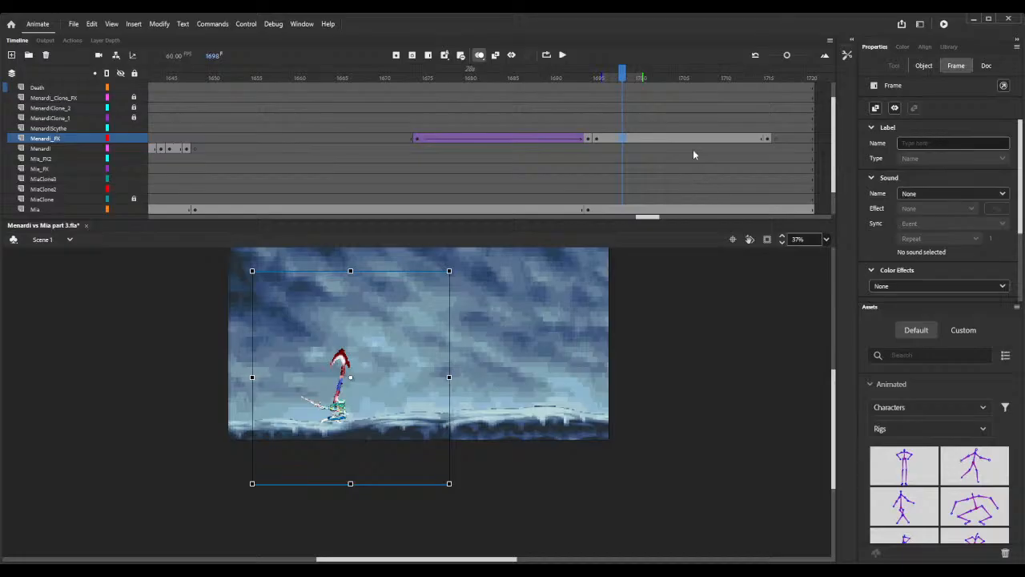
key("ctrl+alt+shift+t")
left_click(921, 186)
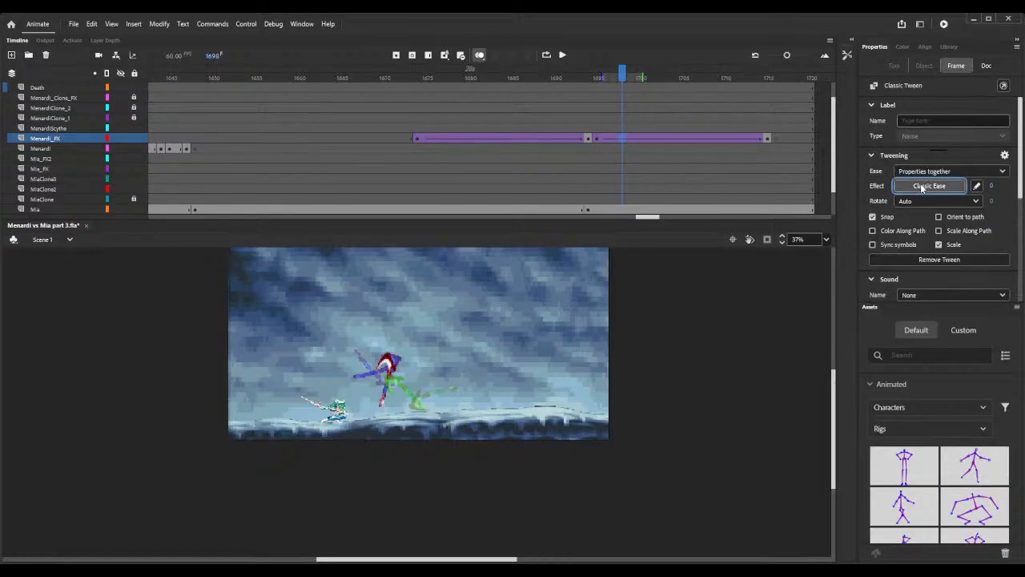
double_click(741, 206)
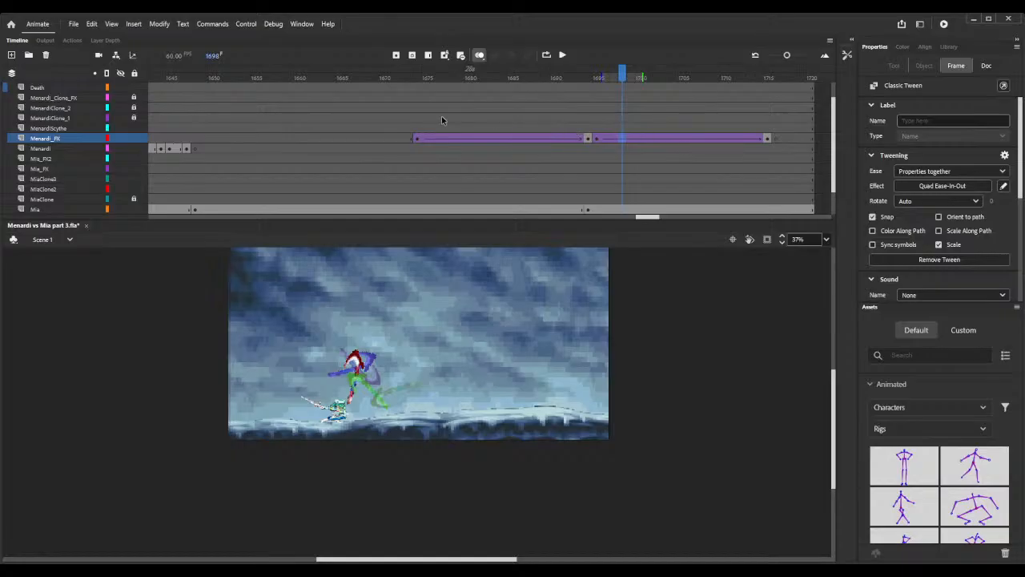
left_click(481, 56)
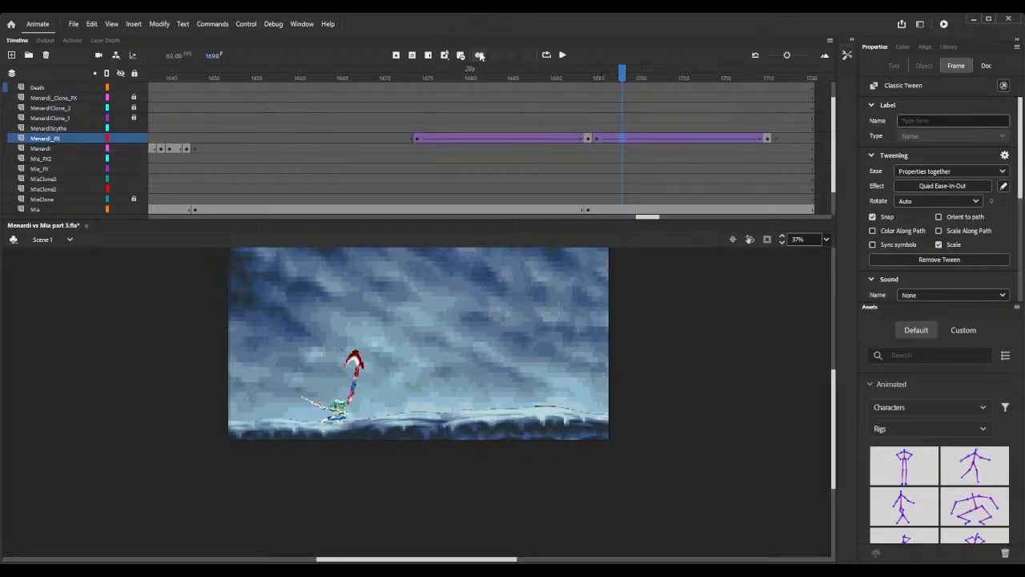
left_click_drag(416, 84, 580, 92)
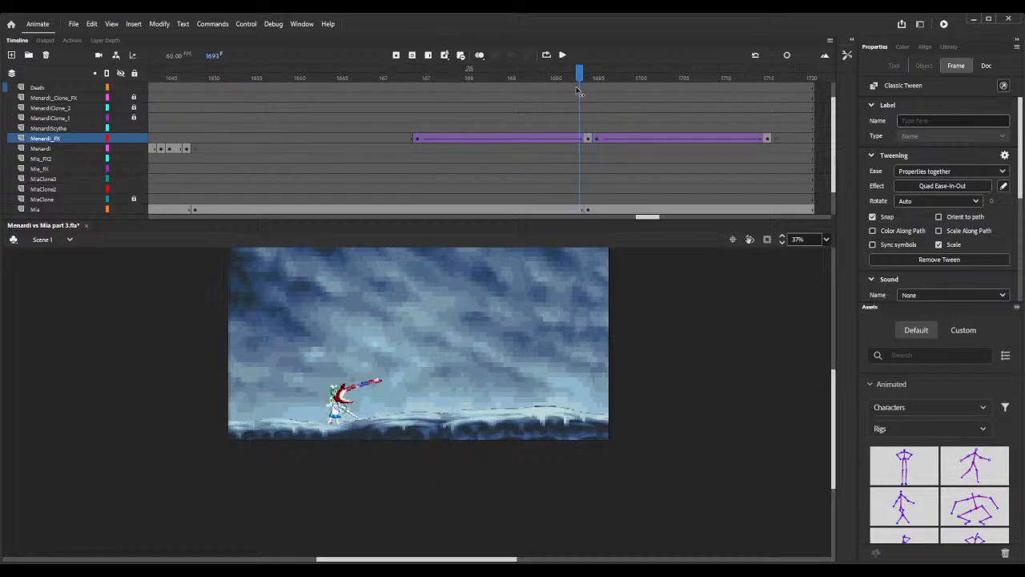
left_click(430, 277)
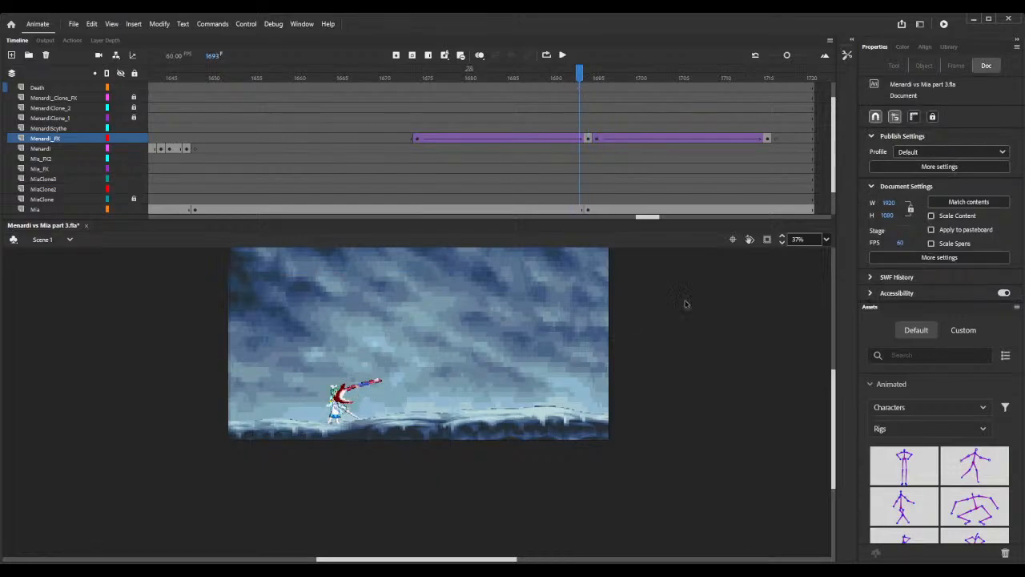
Shift the scythe slightly up and to the right on Menardi_FX frame 1694 and scrub through its flight to check the motion.
left_click(784, 236)
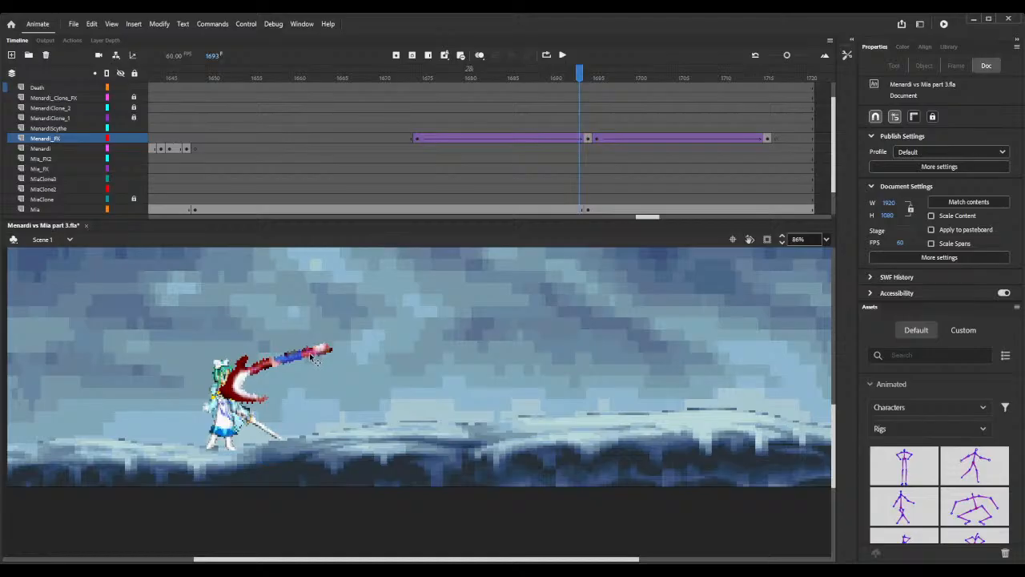
left_click(587, 141)
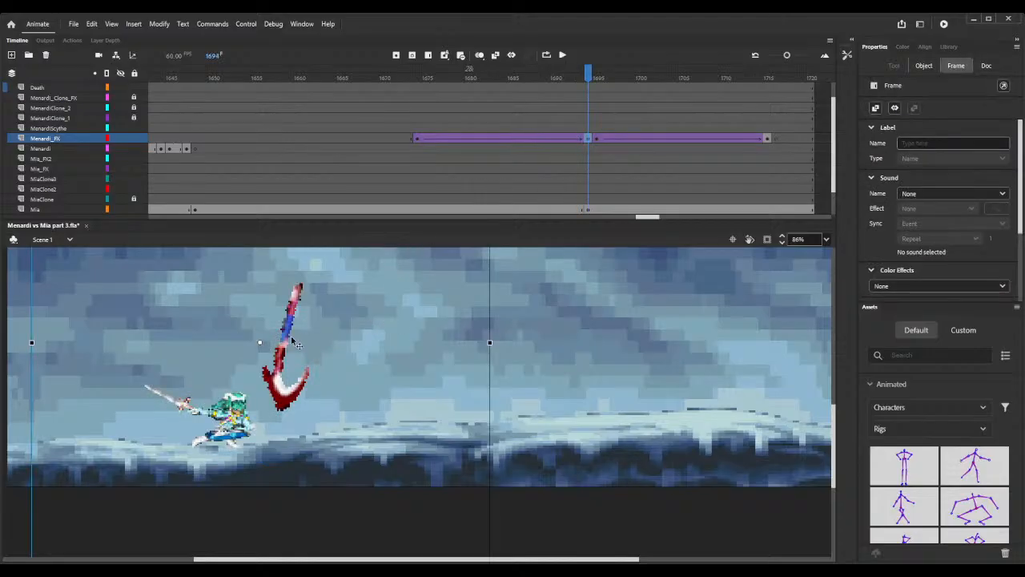
left_click_drag(293, 340, 307, 326)
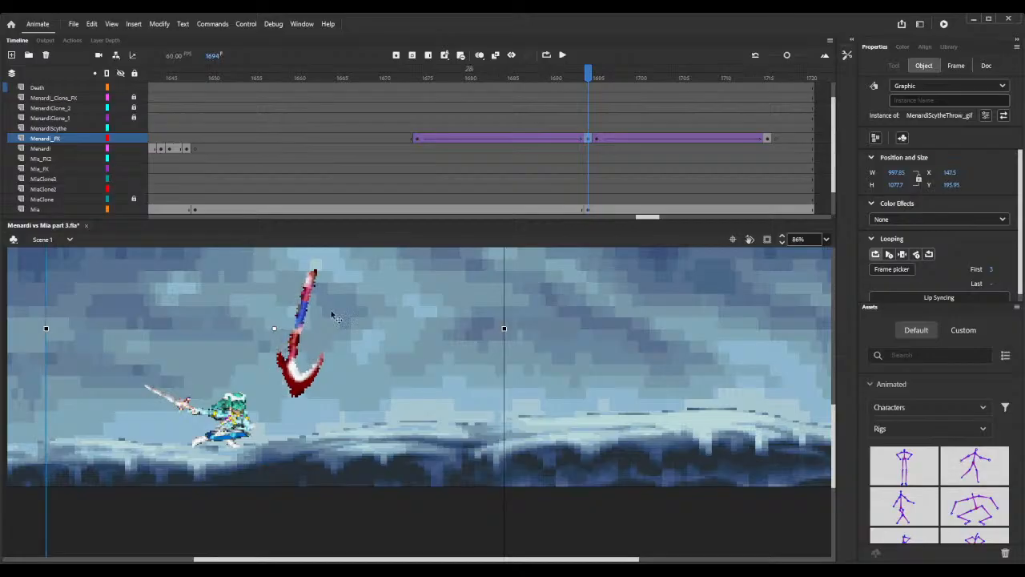
left_click_drag(418, 74, 705, 104)
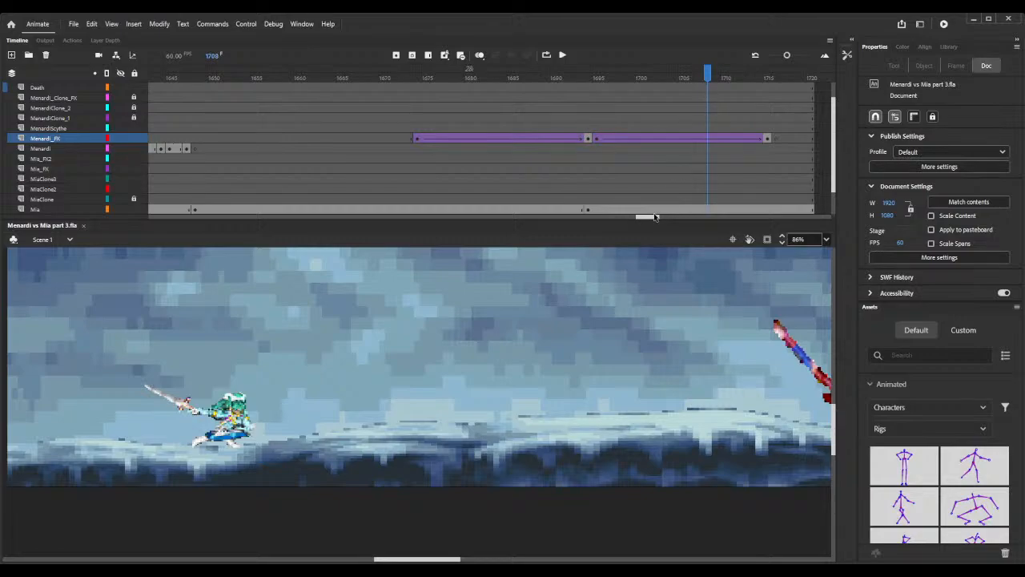
Extend all layers from the end of the timeline to frame 1747 and preview the movie.
left_click_drag(651, 217, 663, 218)
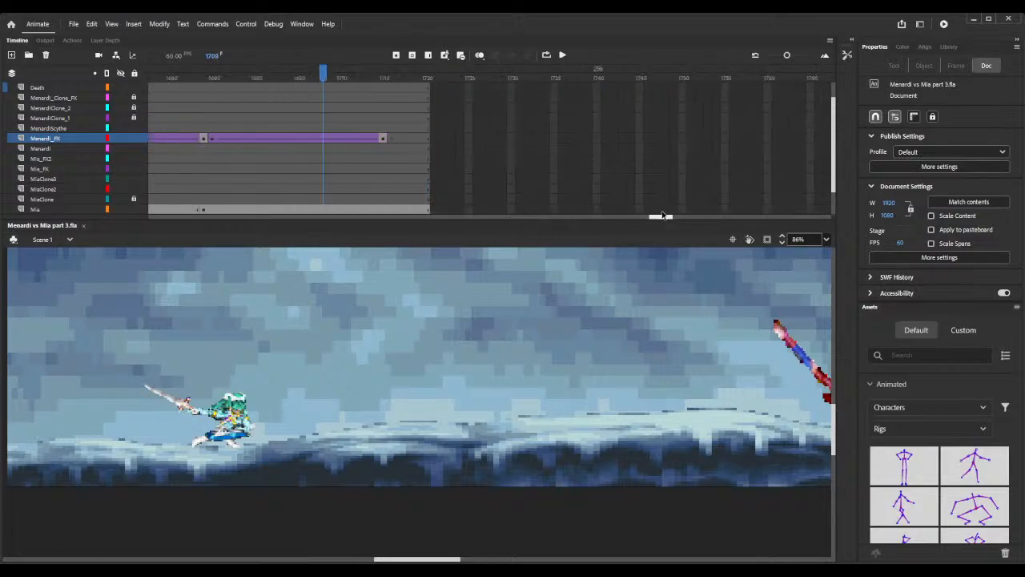
left_click(422, 73)
key("F5")
key("F5")
key("F5")
key("F5")
key("F5")
key("F5")
key("F5")
key("F5")
key("F5")
key("F5")
key("F5")
key("F5")
key("F5")
key("F5")
key("F5")
key("F5")
key("F5")
key("F5")
key("F5")
key("F5")
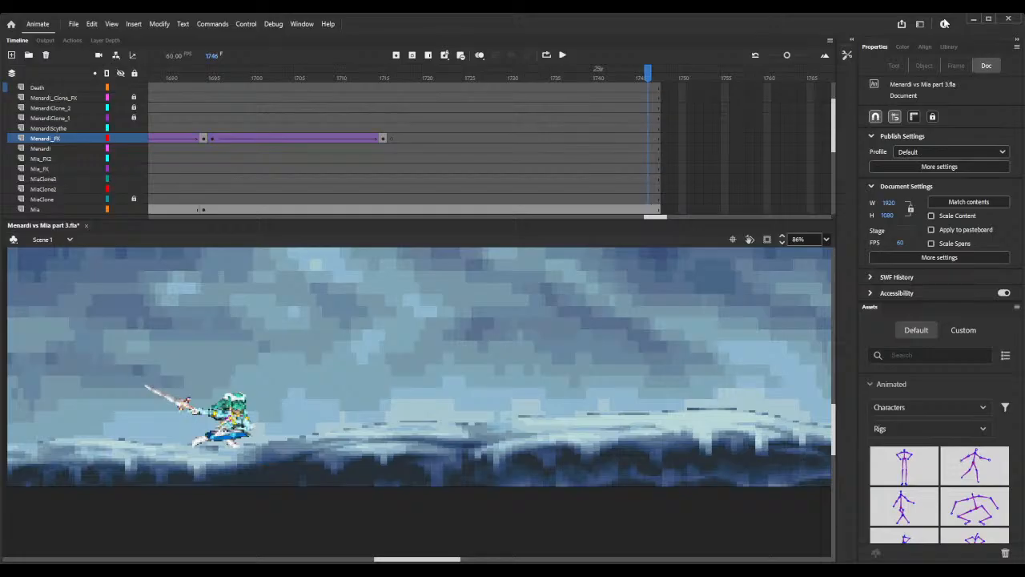
left_click(945, 23)
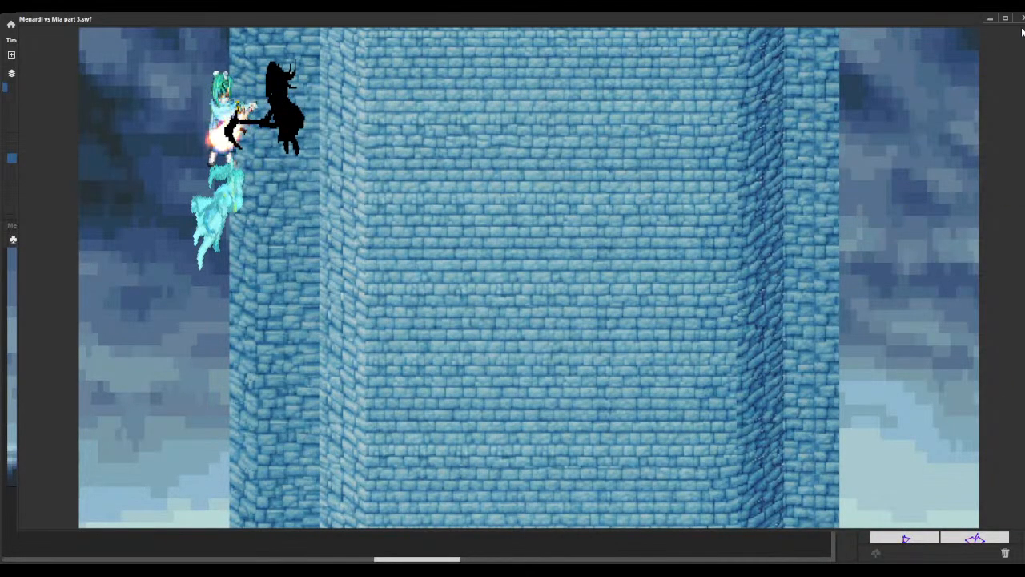
key("ctrl+w")
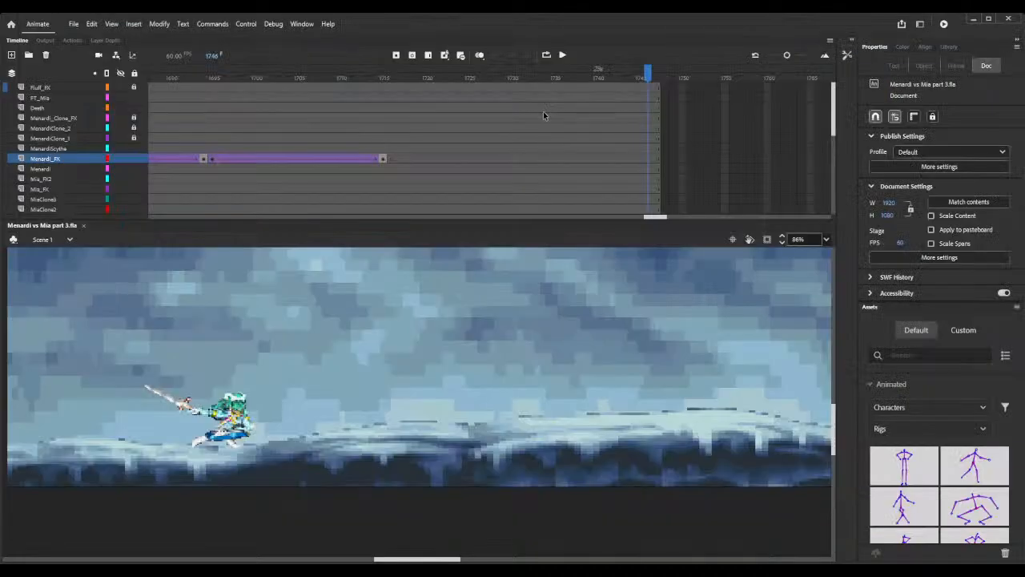
Raise the off-stage scythe slightly on the Menardi_FX keyframe at frame 1715.
left_click(381, 159)
left_click(381, 160)
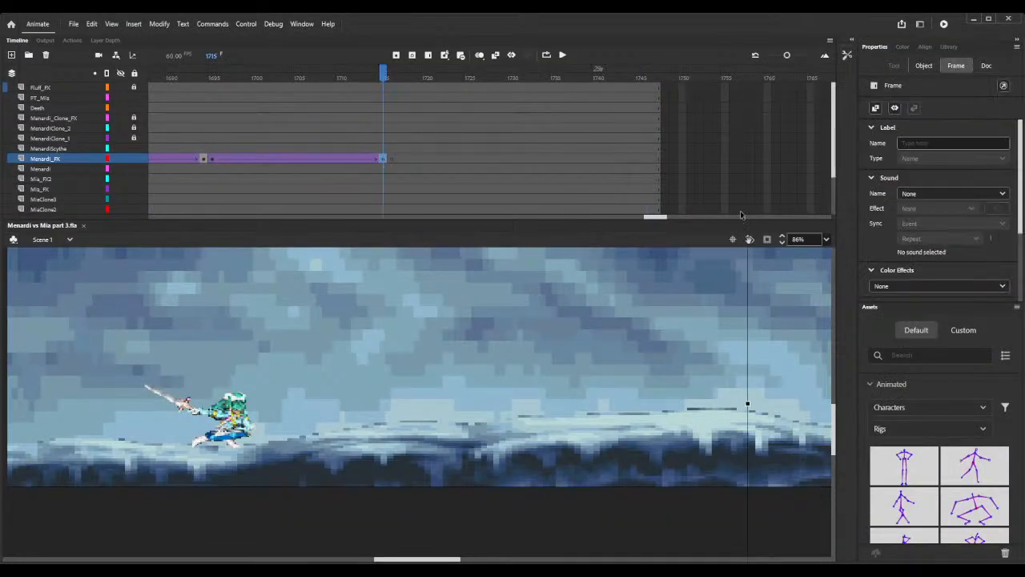
left_click(783, 242)
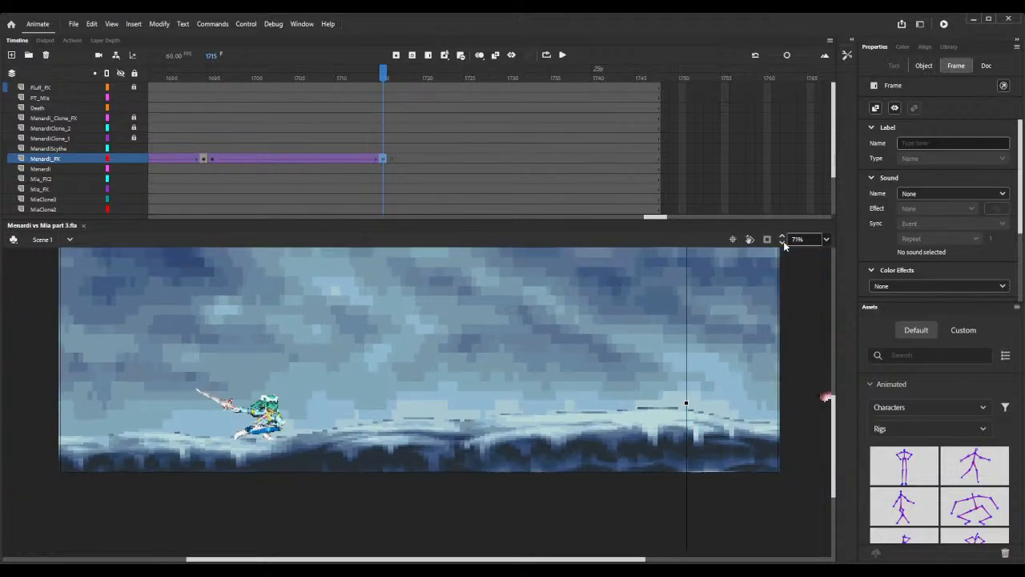
left_click(783, 242)
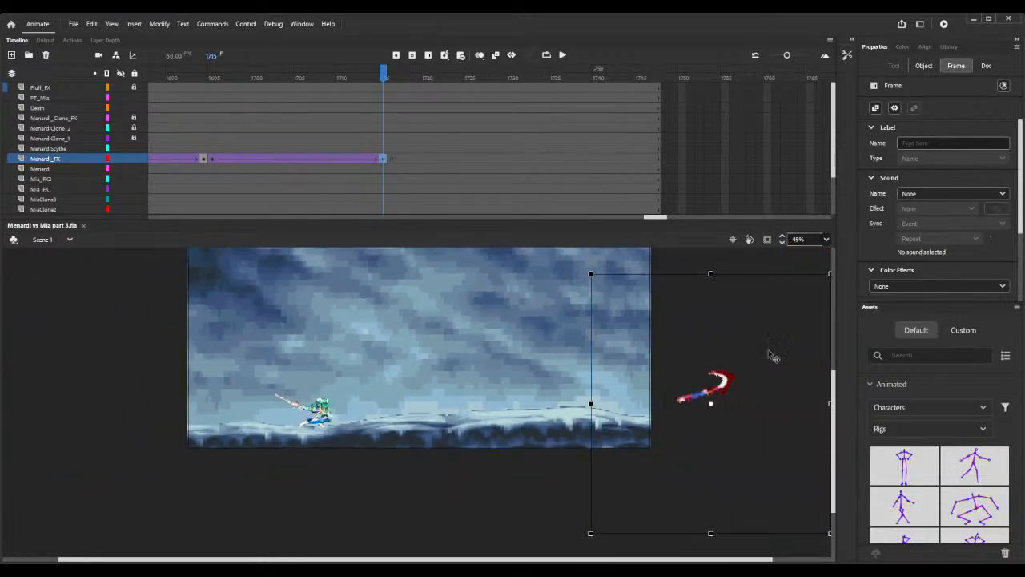
left_click_drag(721, 381, 721, 353)
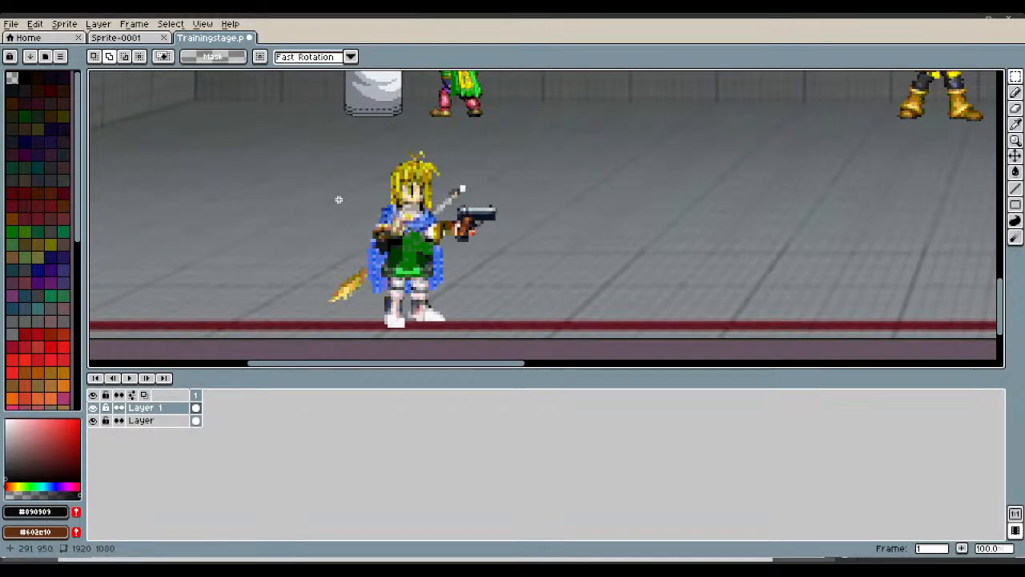
Switch to Aseprite and examine the character sprites placed across Trainingstage.png up close and at normal size.
scroll(681, 298, "up", 1)
scroll(681, 298, "down", 1)
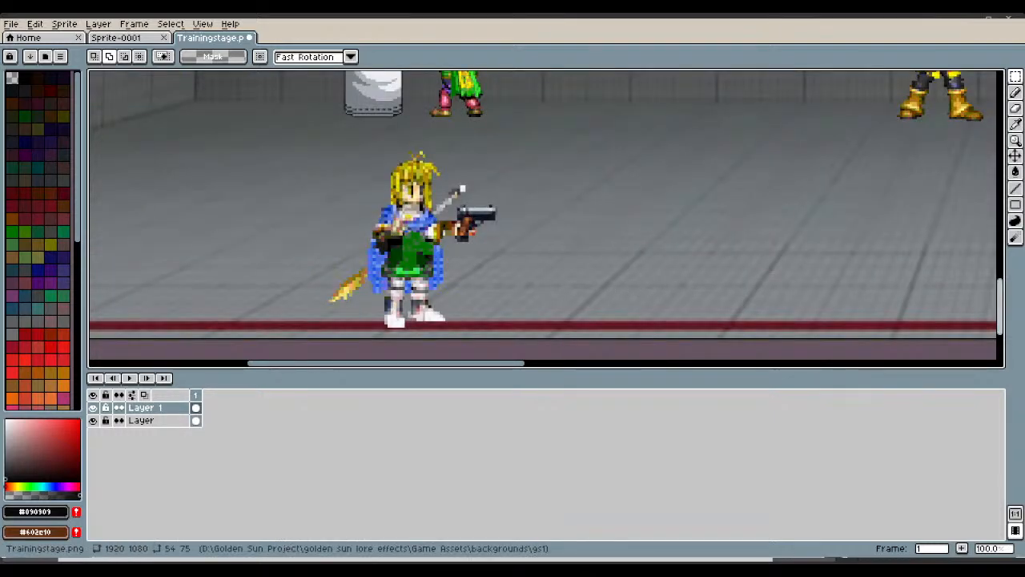
scroll(600, 281, "up", 1)
scroll(600, 280, "down", 2)
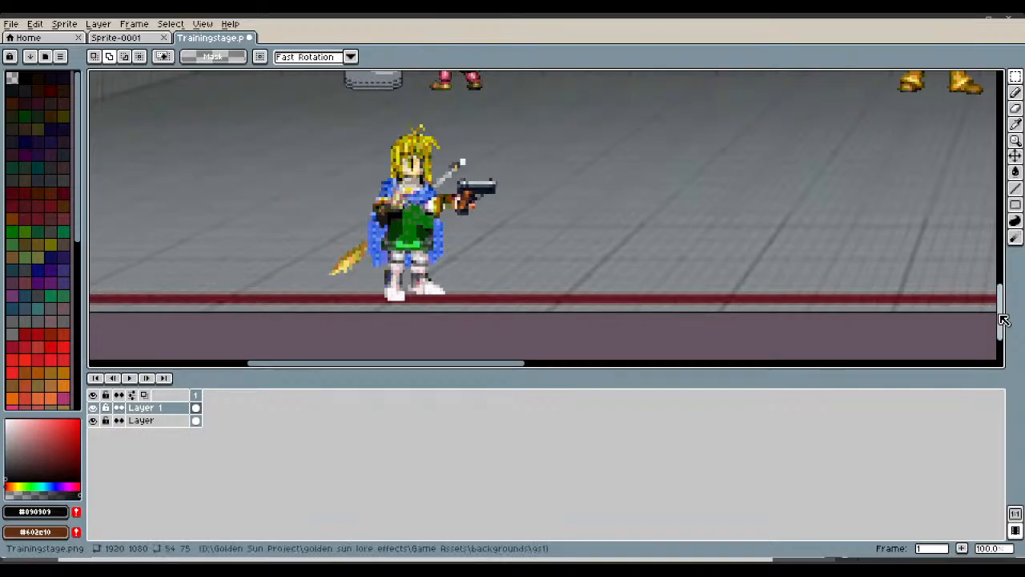
scroll(1004, 305, "up", 3)
scroll(1005, 304, "up", 6)
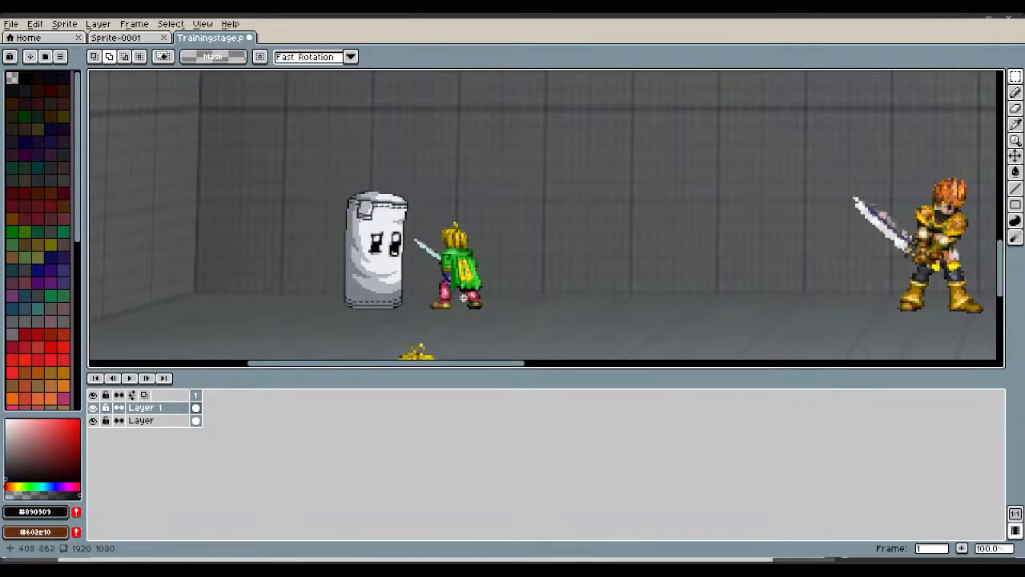
left_click_drag(520, 362, 696, 367)
scroll(346, 250, "up", 1)
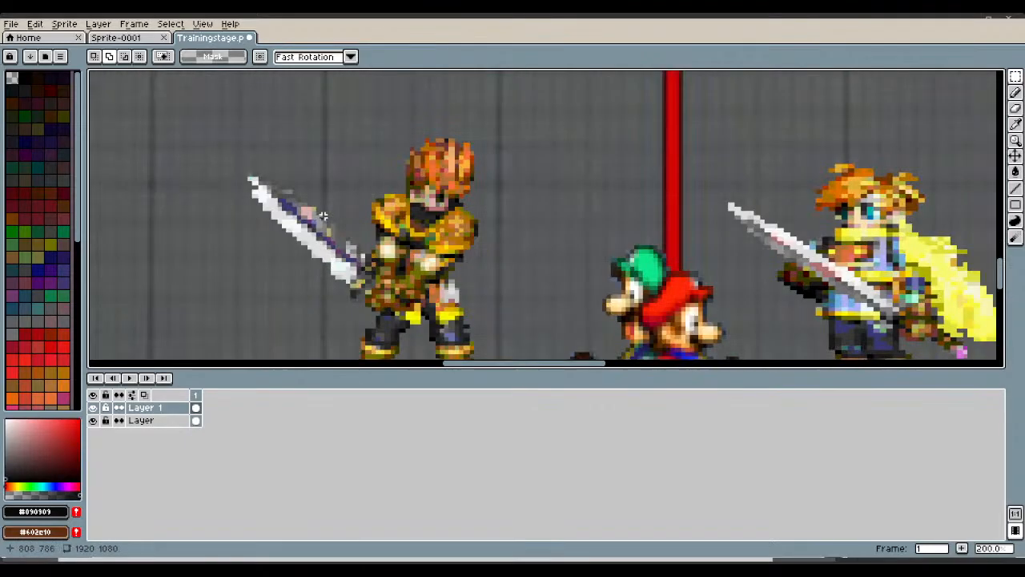
scroll(422, 256, "down", 1)
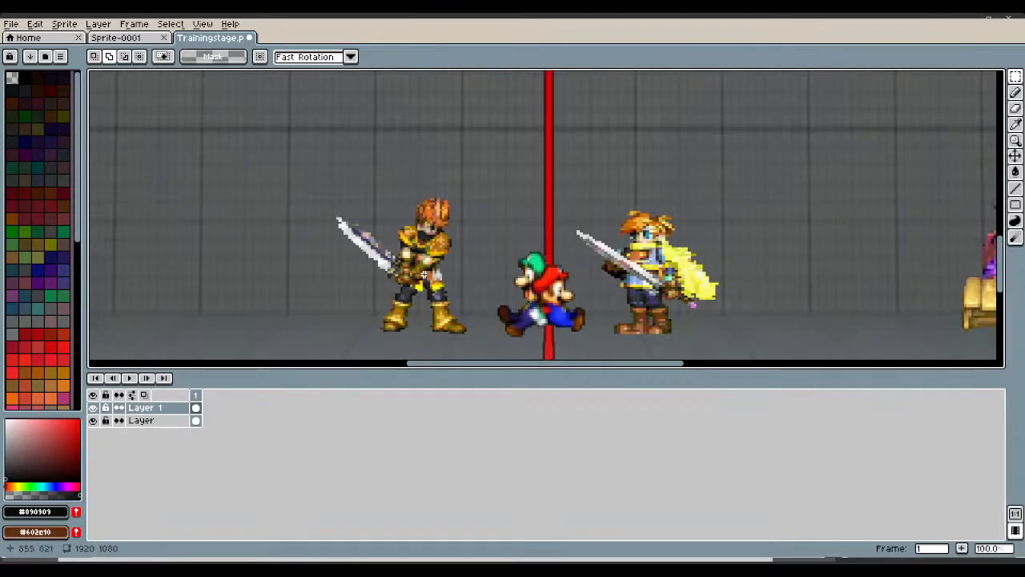
scroll(426, 250, "up", 1)
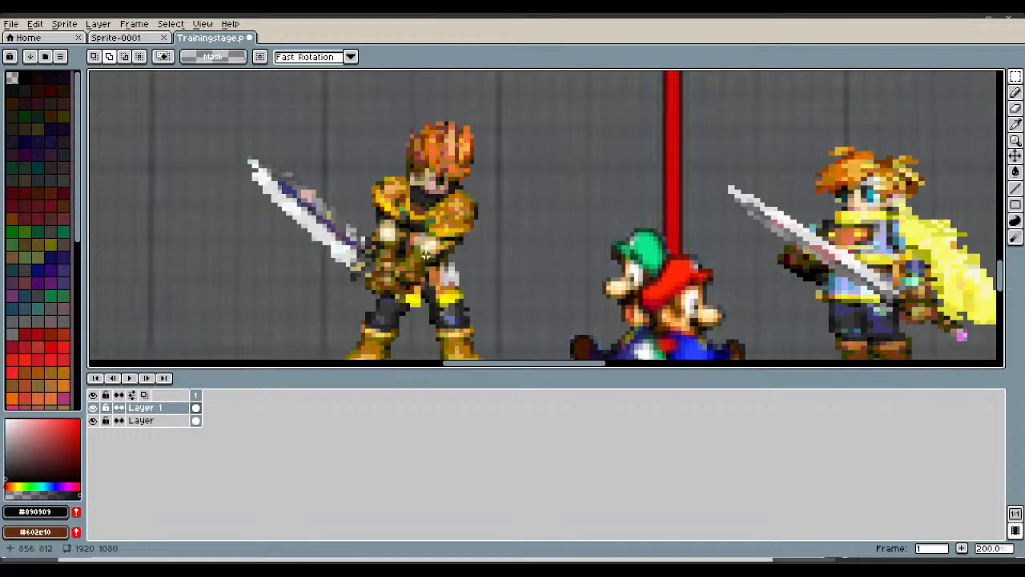
scroll(426, 251, "down", 1)
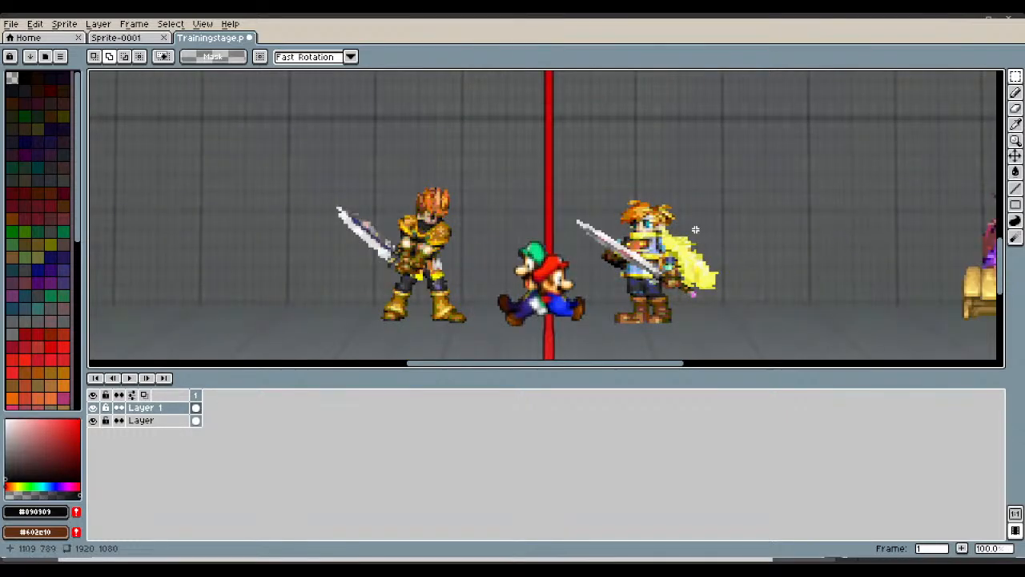
scroll(692, 240, "up", 1)
scroll(622, 266, "down", 1)
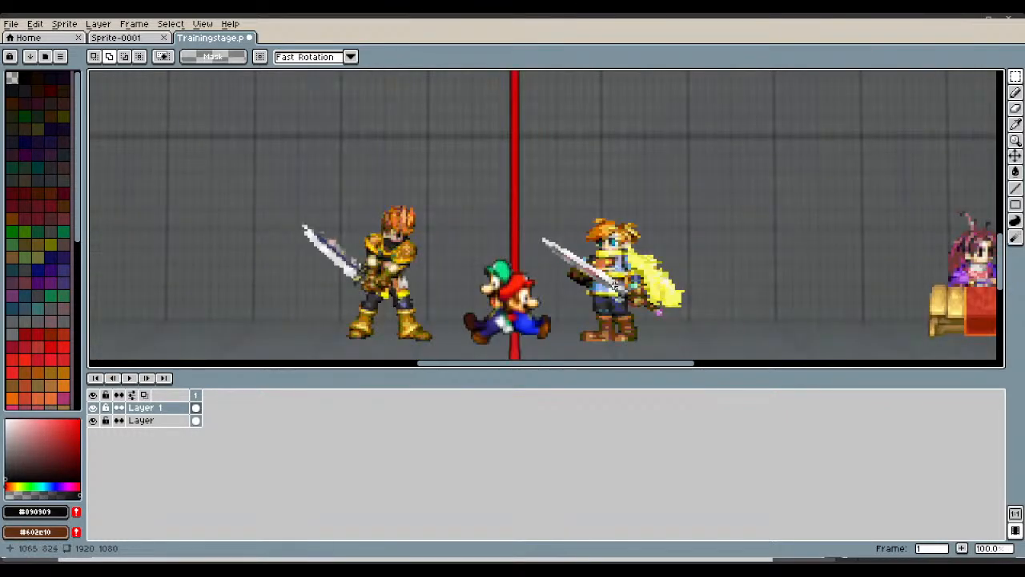
scroll(616, 292, "up", 1)
scroll(615, 292, "down", 1)
scroll(616, 292, "up", 1)
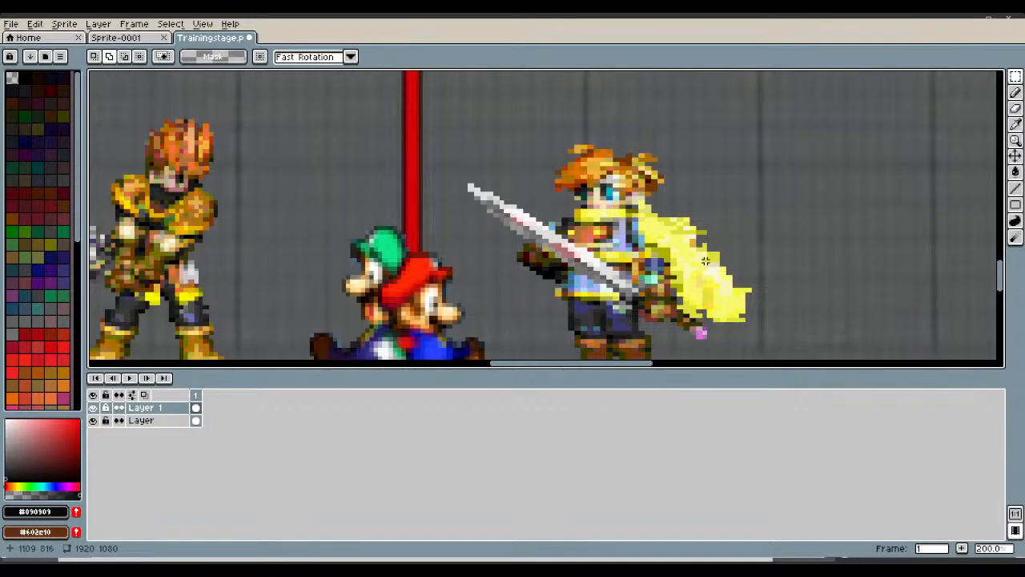
scroll(704, 260, "down", 1)
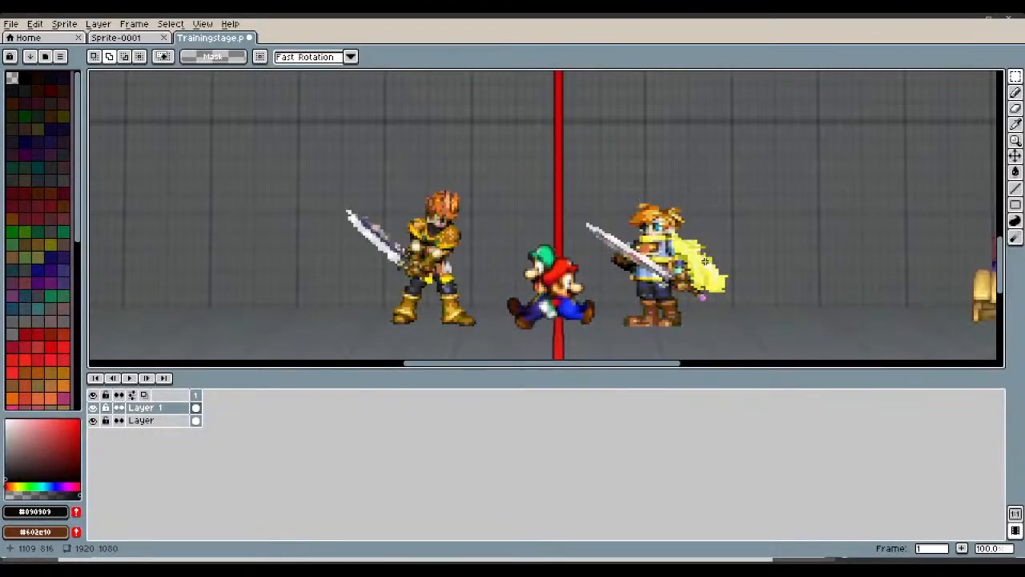
scroll(705, 261, "up", 2)
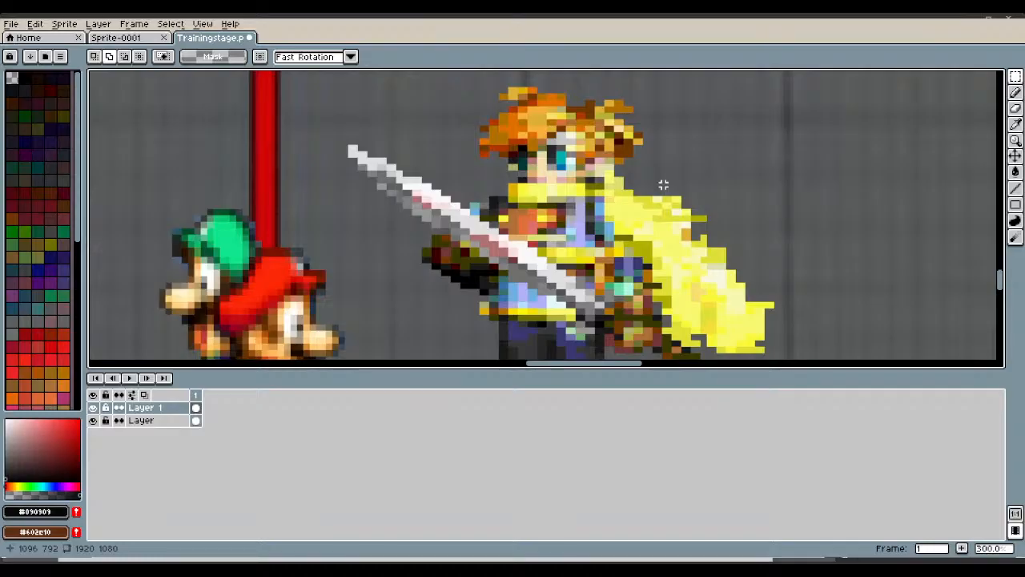
scroll(663, 185, "down", 1)
scroll(663, 185, "down", 1)
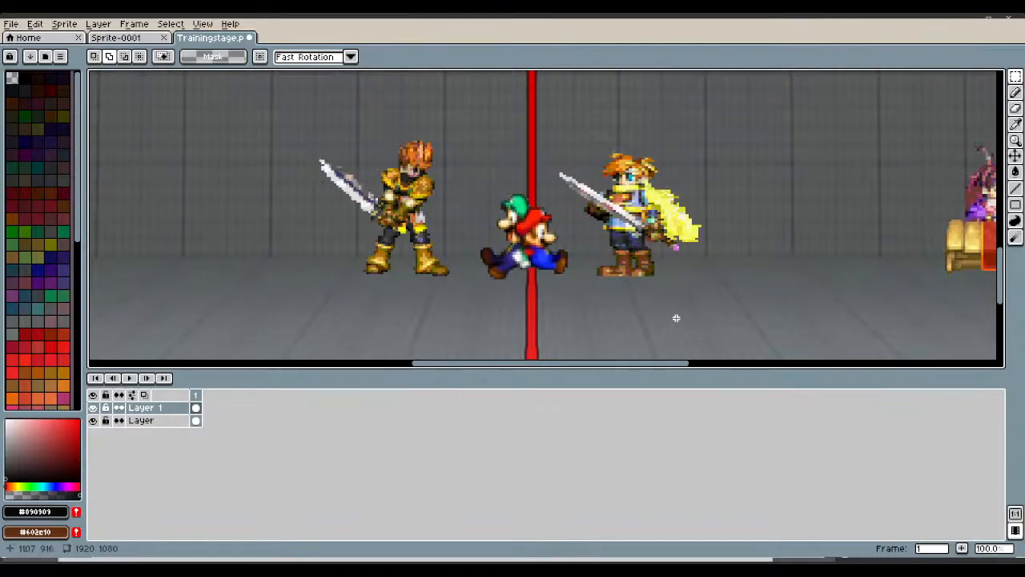
left_click_drag(647, 369, 809, 368)
scroll(809, 368, "down", 2)
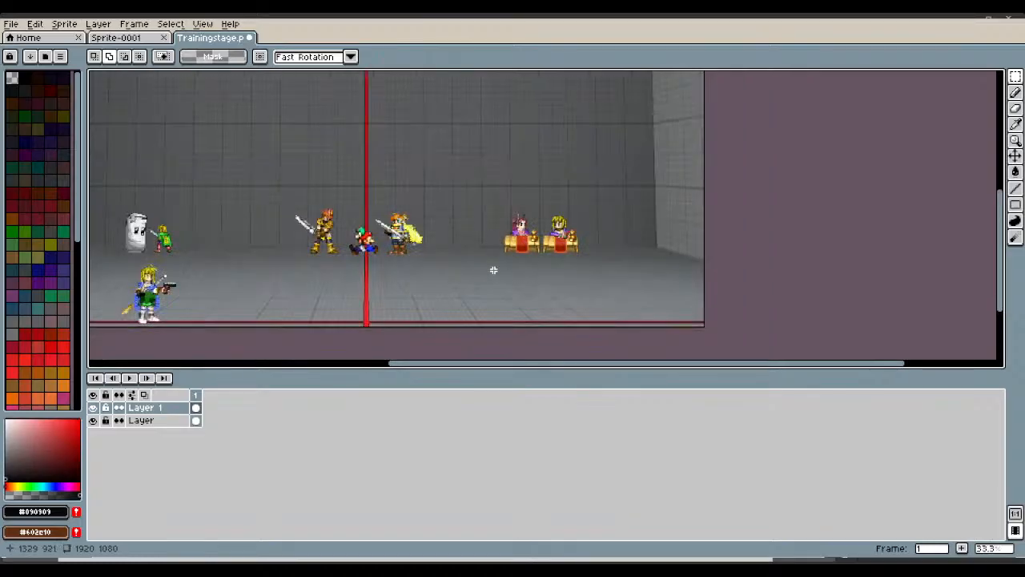
Open menardiKarstdash.png and menardioverheadattack.png, compare their Menardi poses, and close menardioverheadattack.png.
left_click(129, 39)
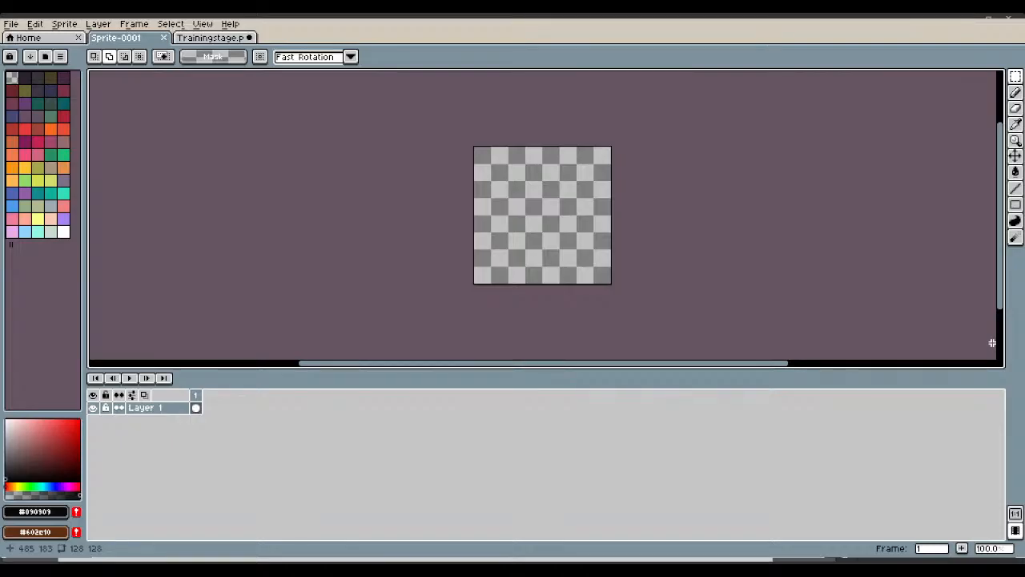
left_click_drag(992, 342, 513, 314)
scroll(545, 208, "up", 1)
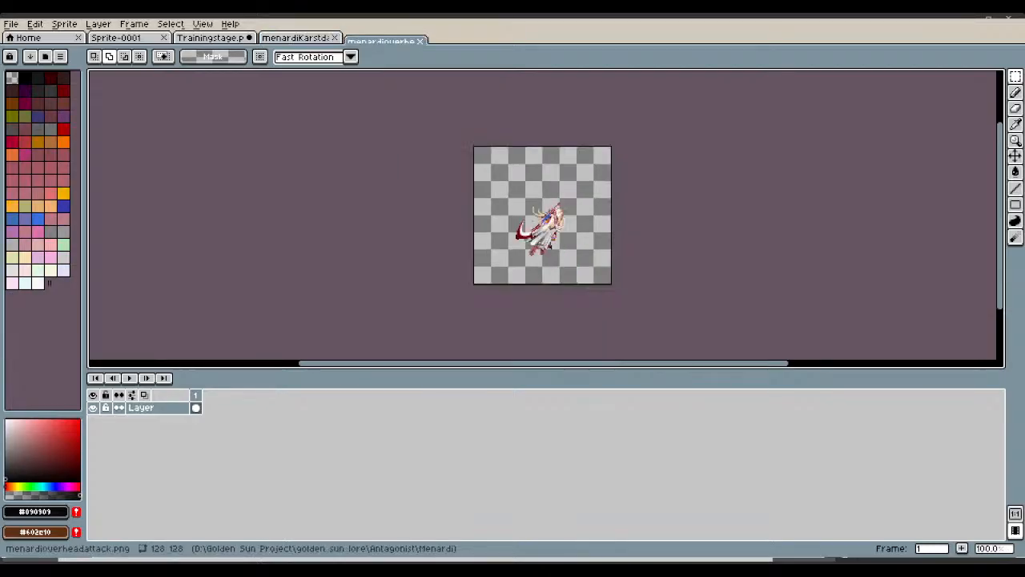
scroll(526, 226, "up", 3)
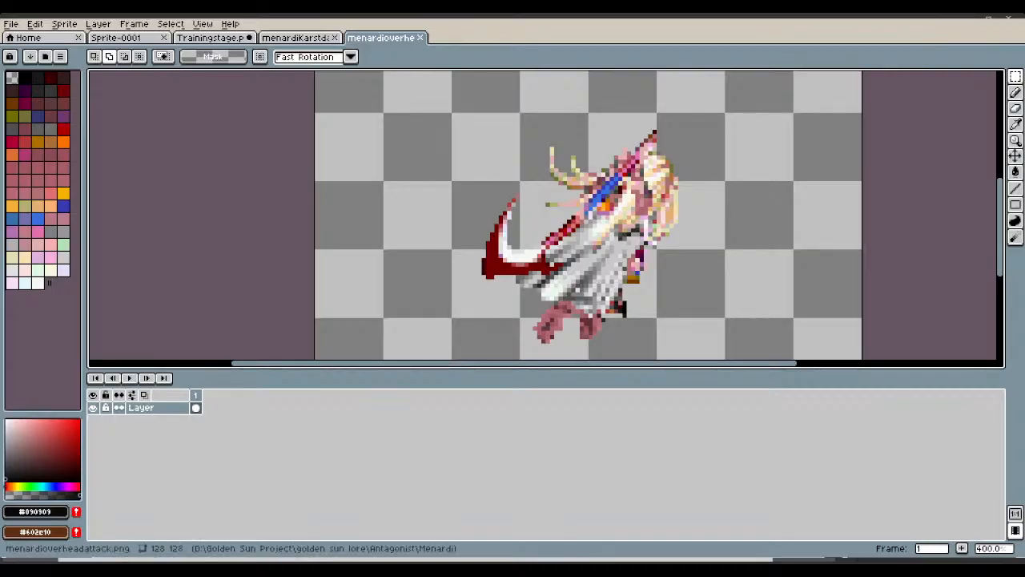
left_click(313, 40)
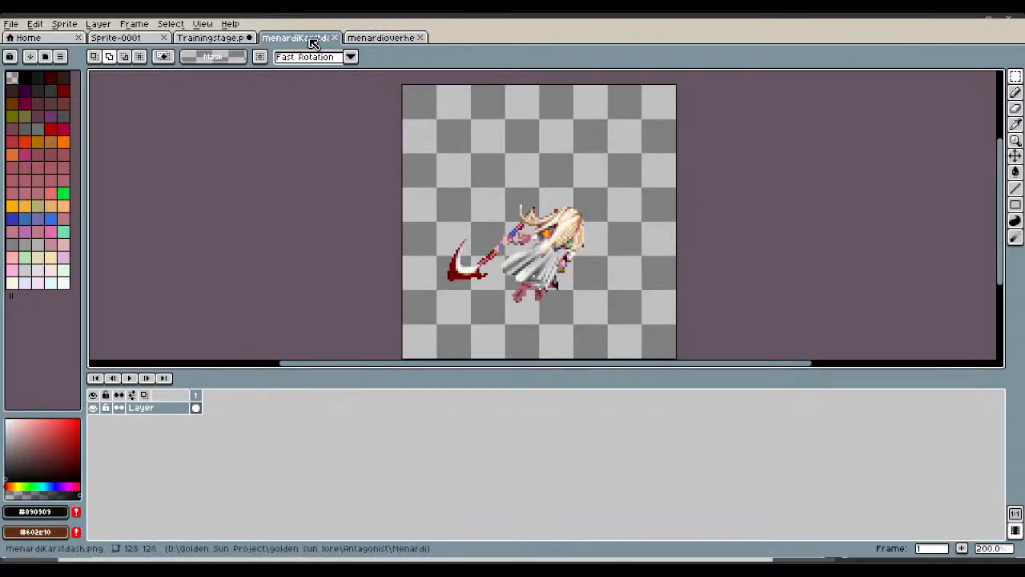
left_click(421, 38)
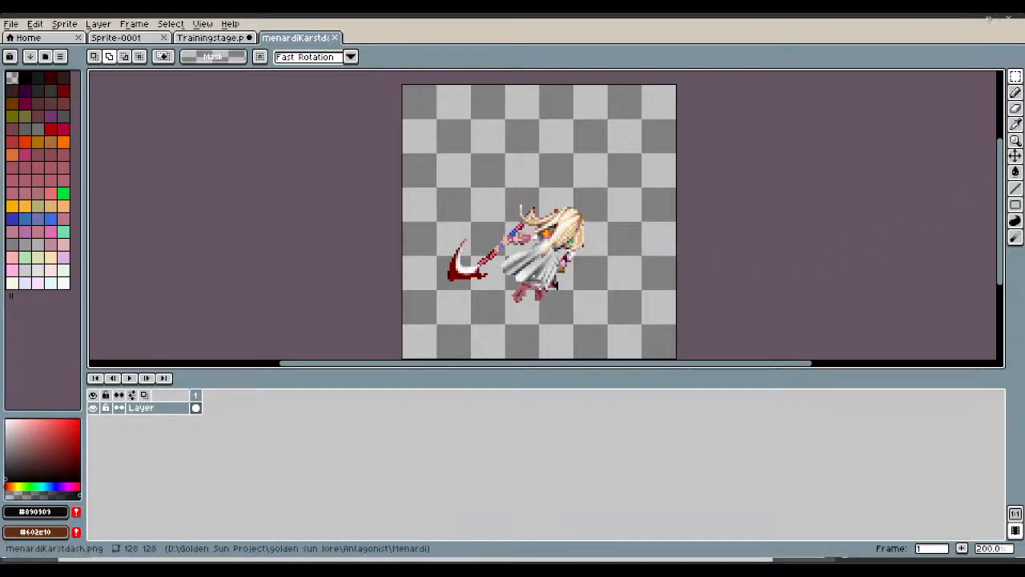
Copy the Menardi dash sprite with a 101 × 67 selection from menardiKarstdash.png and paste it into Sprite-0001.
mouse_move(1016, 85)
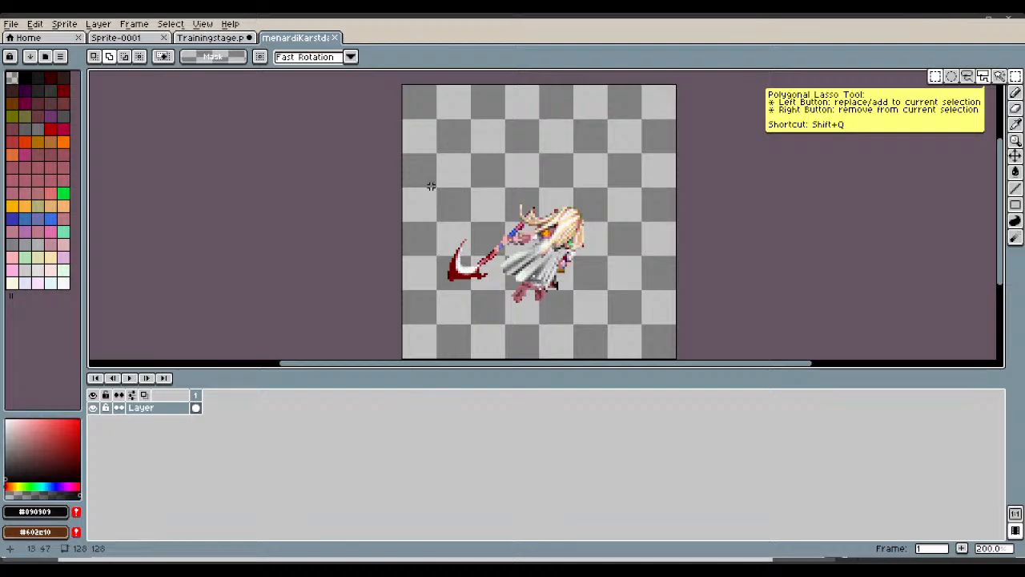
mouse_move(411, 185)
left_mouse_down()
mouse_move(628, 327)
mouse_move(617, 328)
left_mouse_up()
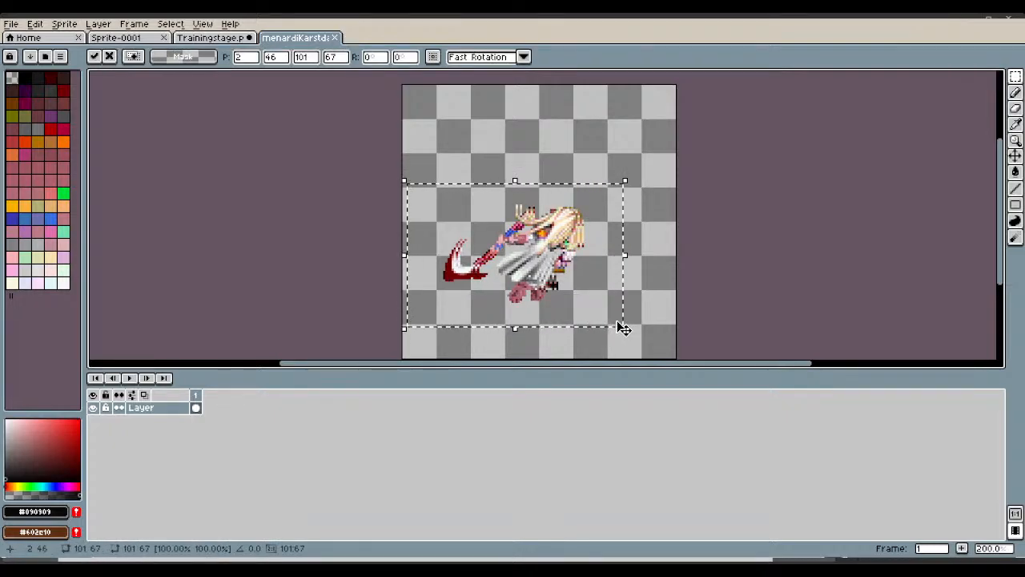
key("ctrl+z")
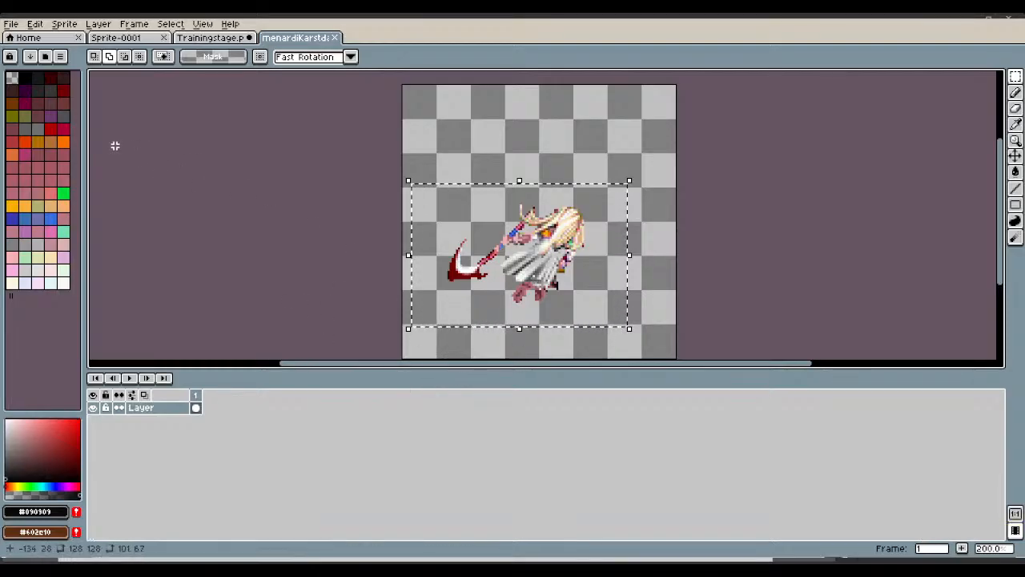
left_click(140, 42)
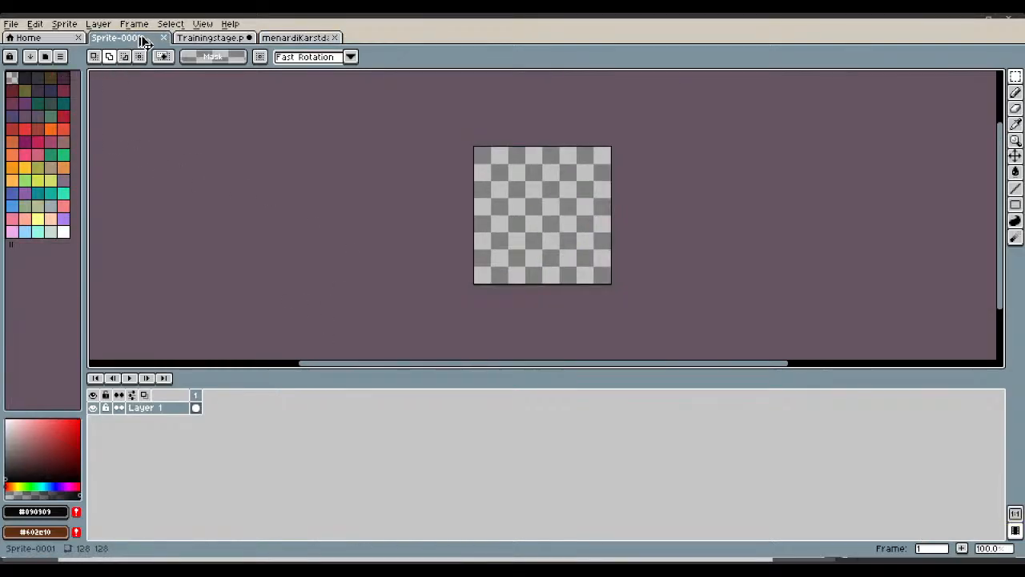
key("ctrl+v")
scroll(627, 241, "up", 4)
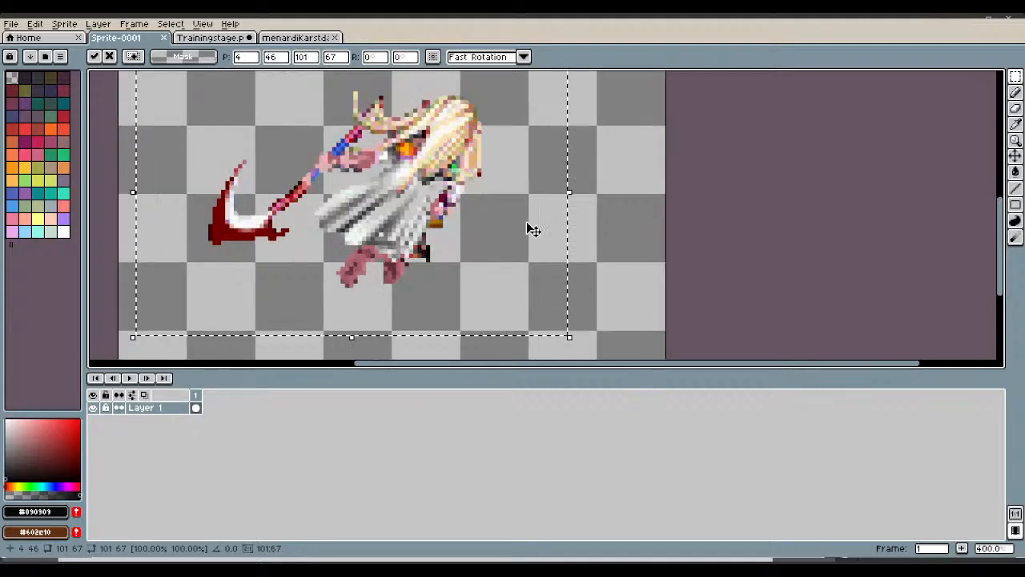
Move the pasted Menardi dash sprite slightly right on the Sprite-0001 canvas and deselect it.
left_click_drag(531, 229, 566, 227)
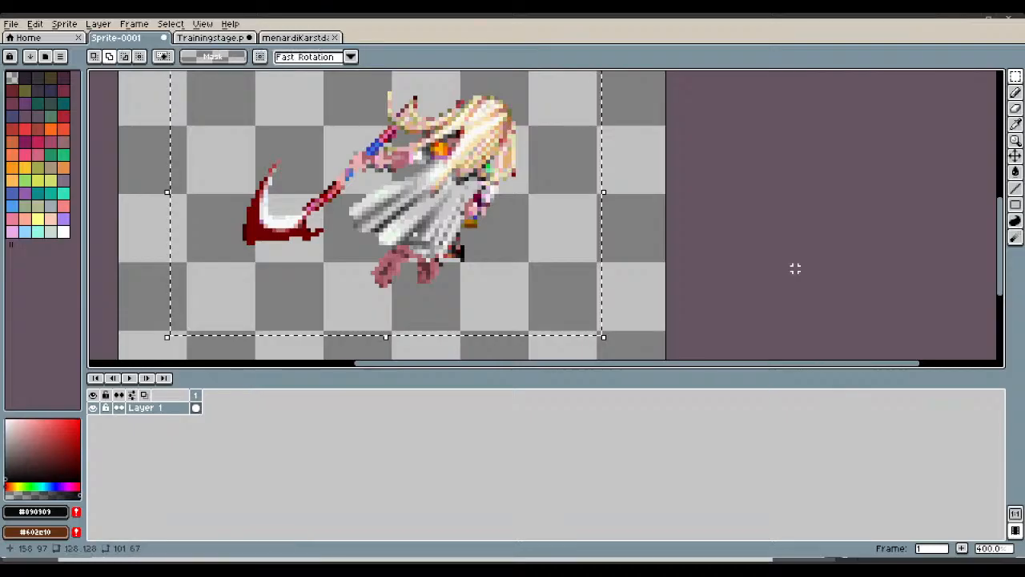
key("ctrl+d")
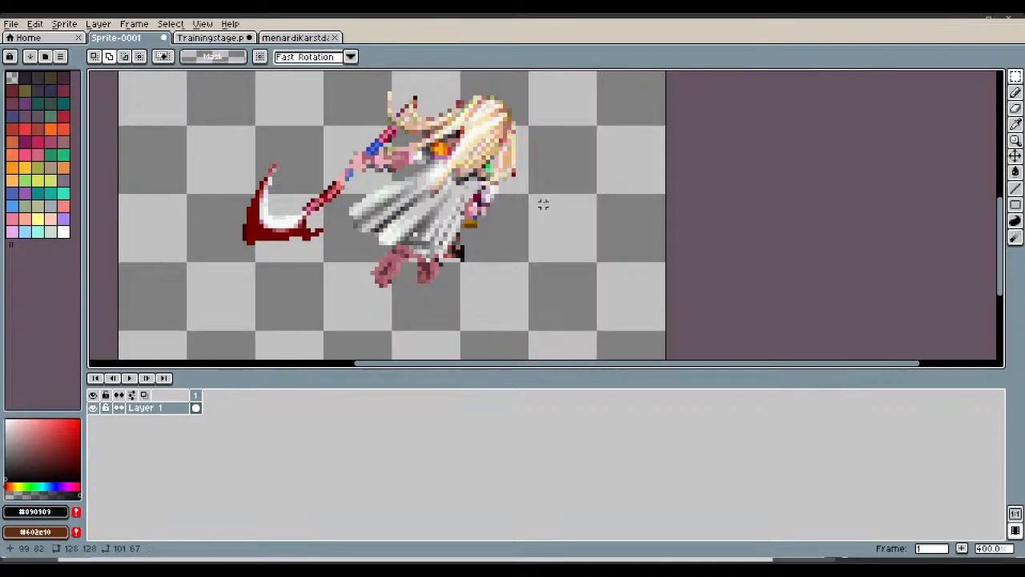
Erase the scythe blade and the shaft below the raised hand from the Menardi sprite with a 5 px Eraser.
scroll(243, 165, "up", 2)
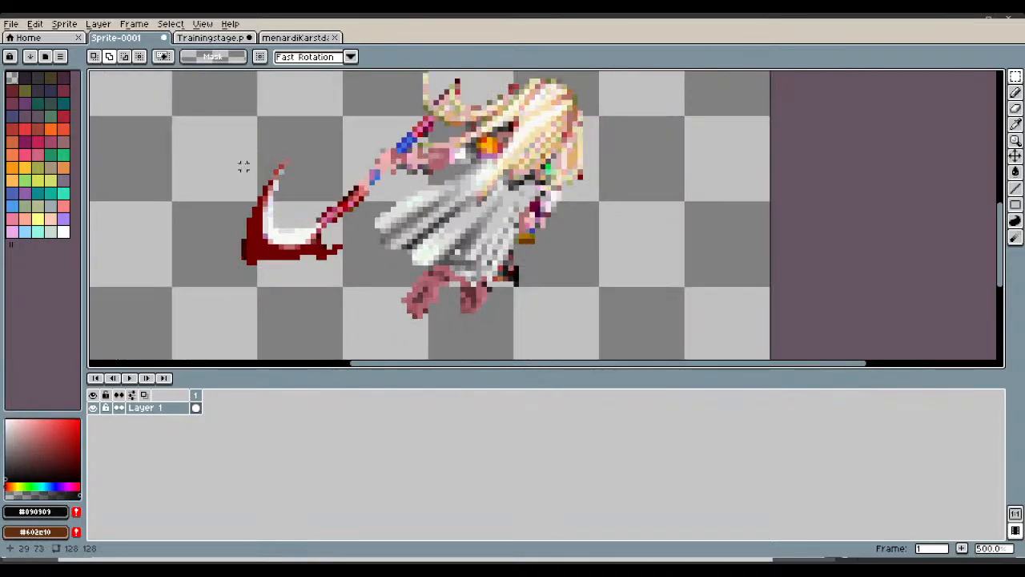
scroll(243, 165, "up", 1)
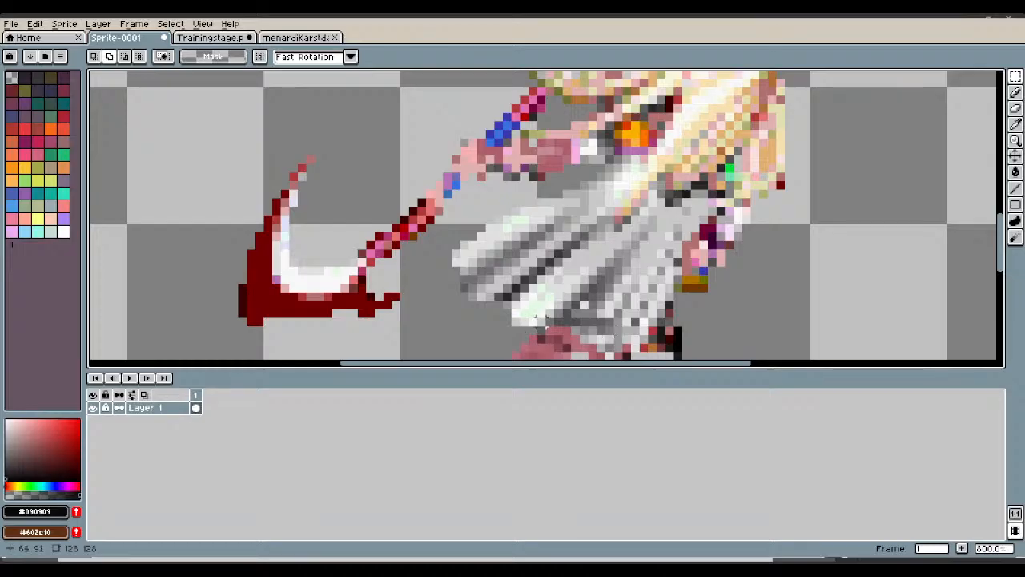
scroll(633, 322, "down", 3)
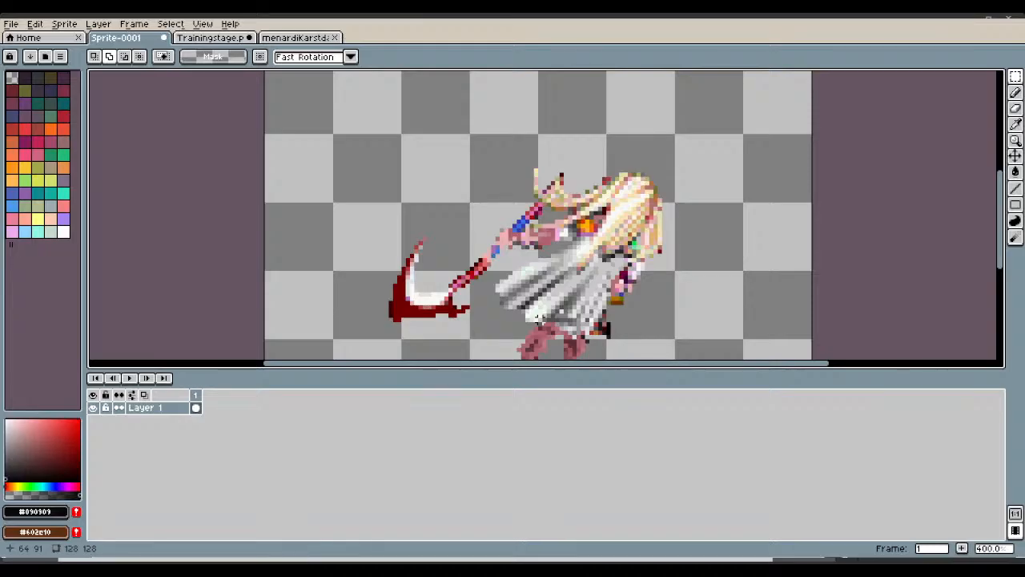
scroll(538, 316, "up", 1)
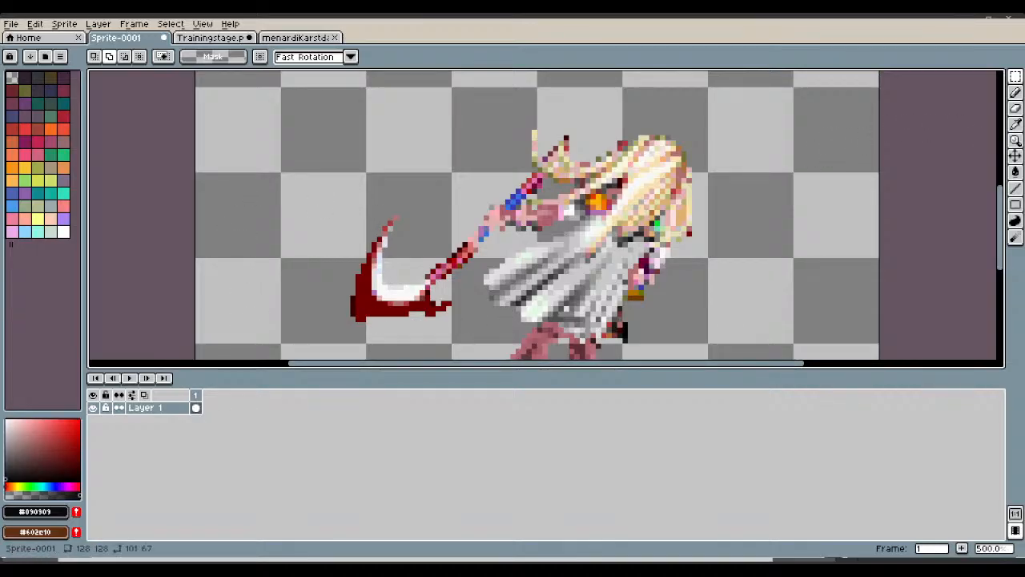
left_click(1015, 108)
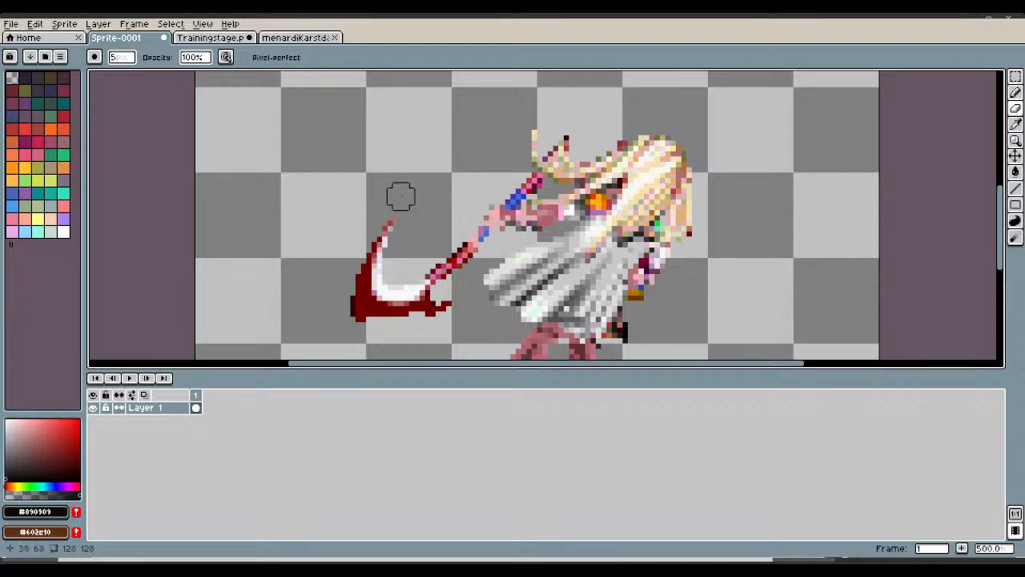
mouse_move(400, 196)
left_mouse_down()
mouse_move(342, 341)
mouse_move(390, 276)
mouse_move(342, 298)
mouse_move(395, 271)
mouse_move(395, 287)
mouse_move(442, 259)
mouse_move(405, 324)
mouse_move(459, 272)
left_mouse_up()
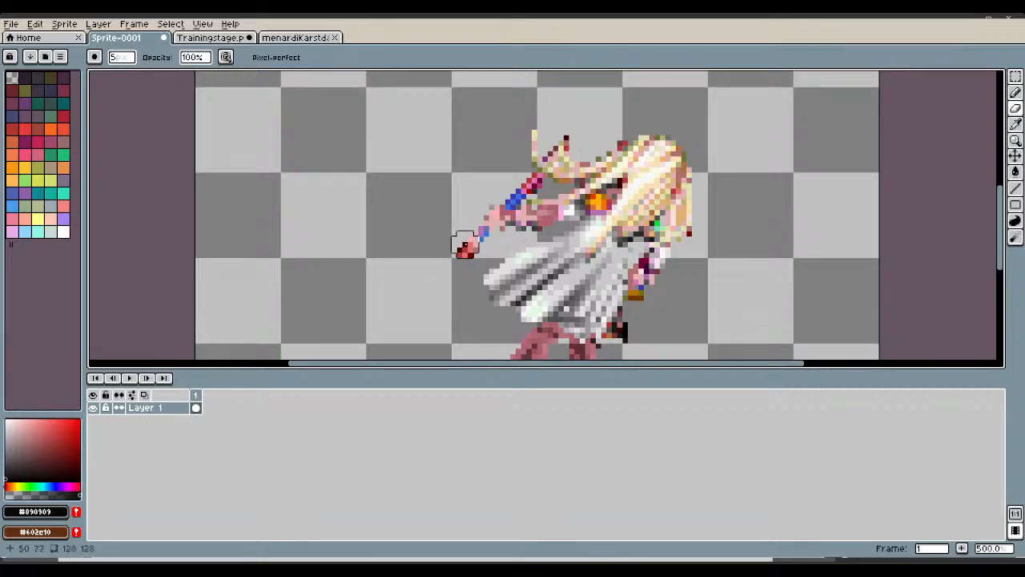
scroll(458, 272, "up", 4)
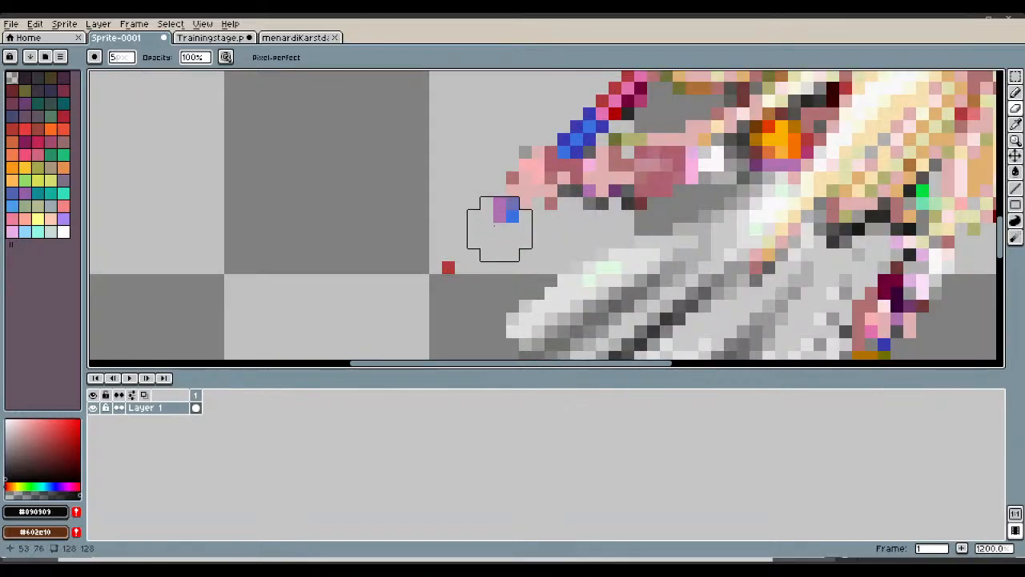
Erase the stray pixels beside the outstretched hand and the blue and red weapon shaft above it with the 5 px eraser.
left_click(448, 252)
scroll(448, 251, "down", 4)
scroll(464, 203, "down", 1)
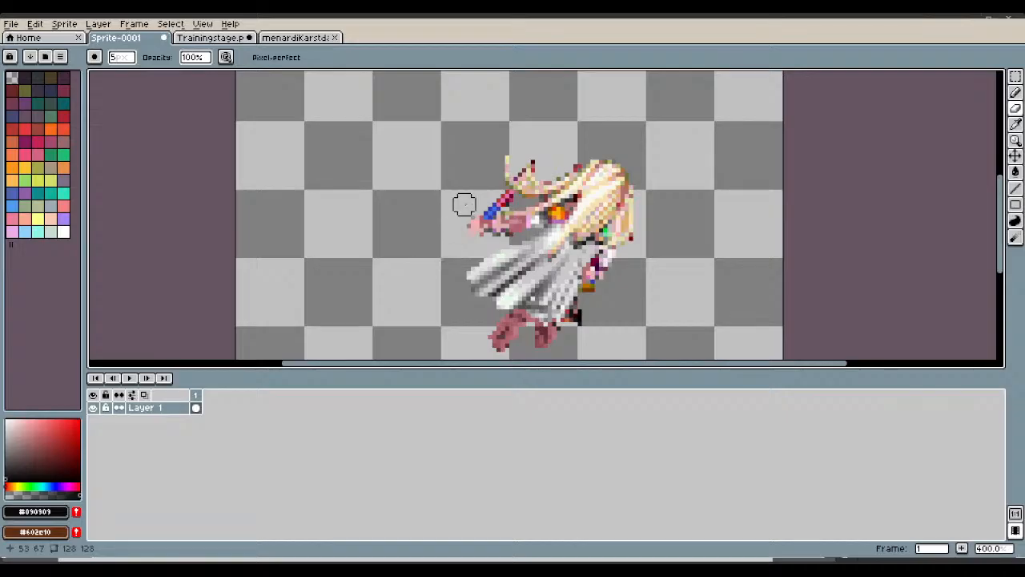
scroll(457, 201, "up", 8)
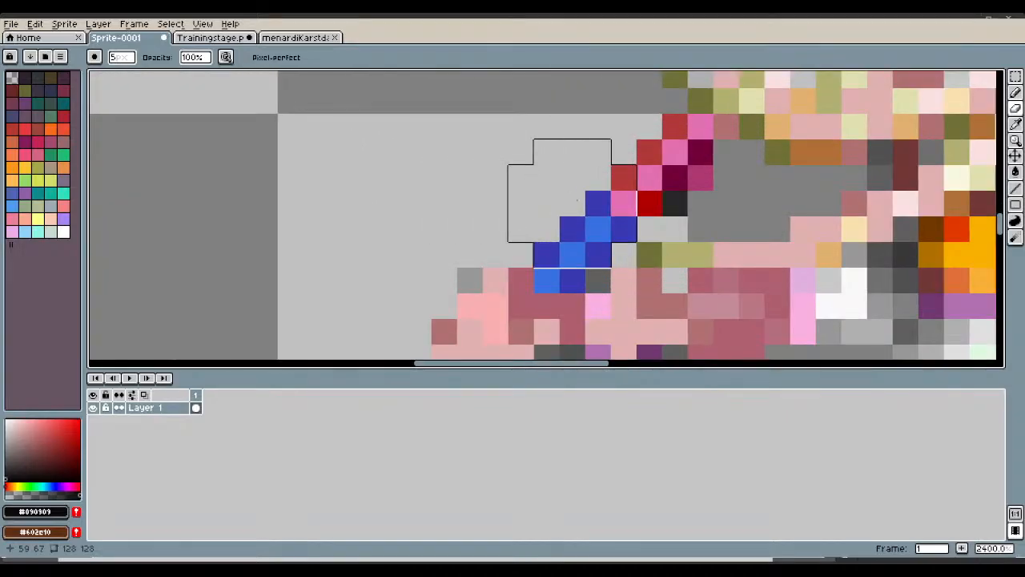
left_click(573, 201)
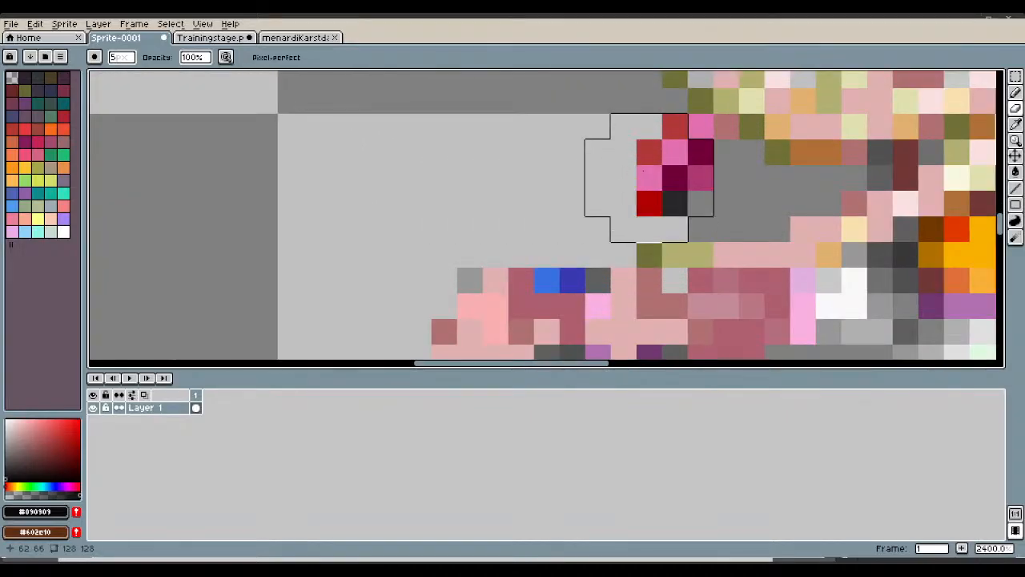
left_click(649, 178)
left_click(648, 152)
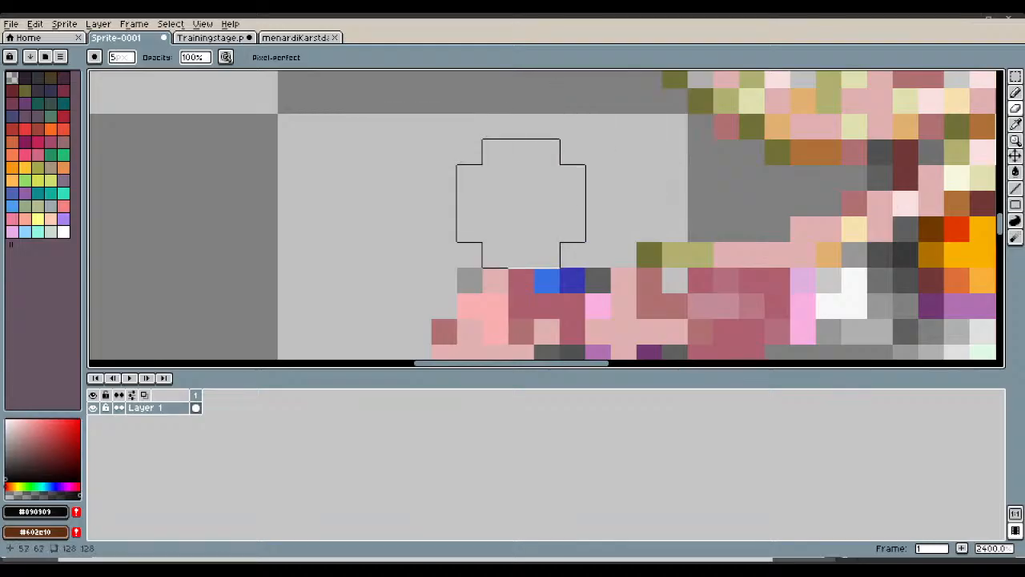
scroll(542, 199, "down", 4)
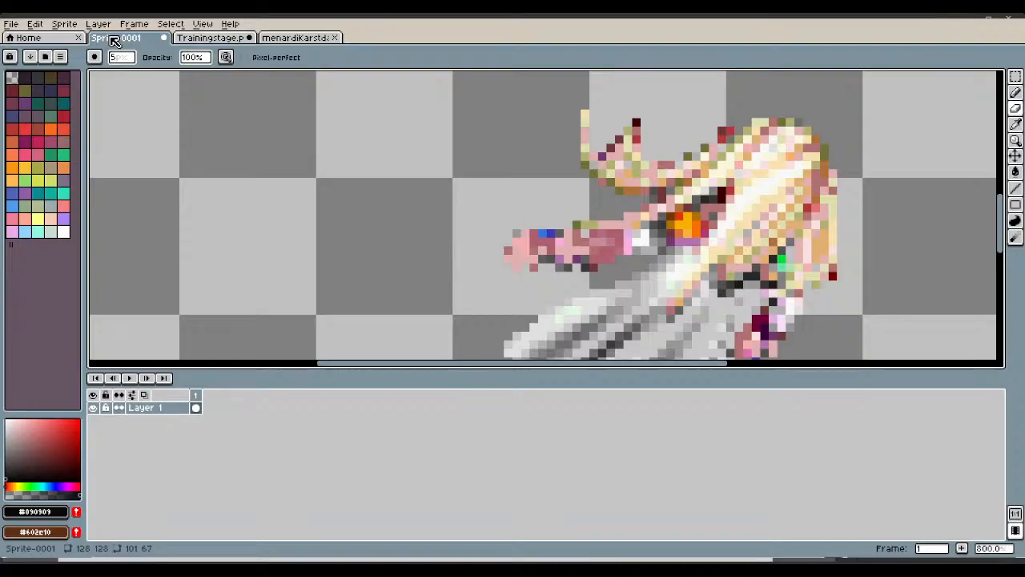
Set the eraser size to 1 px and erase the two leftover blue pixels on the hand.
left_click(124, 59)
left_click(114, 74)
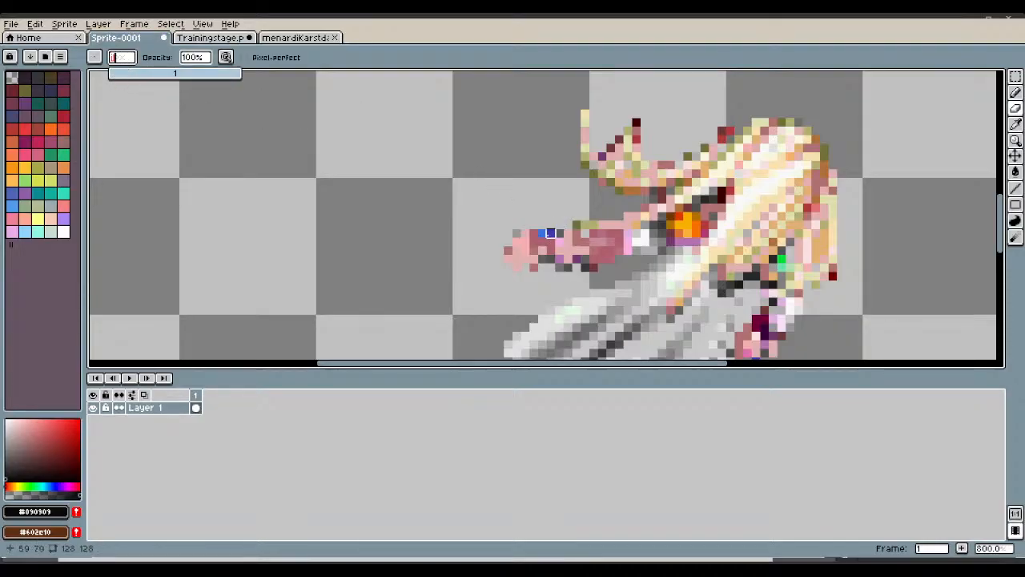
left_click(551, 233)
left_click(543, 233)
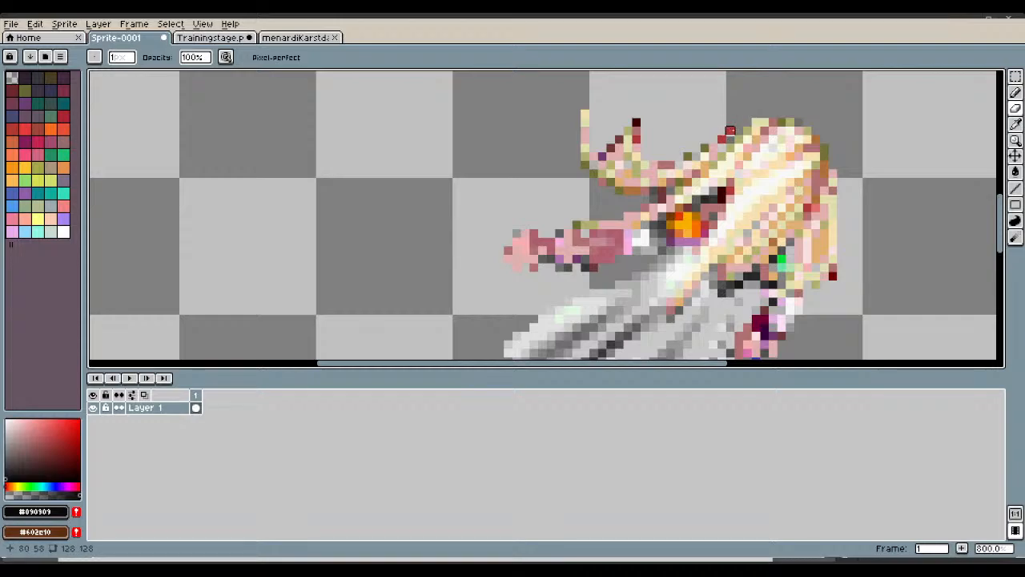
Save the sprite as MenardiGodPressWindup.png and open MenardiHorizontalWindup.png.
scroll(721, 132, "down", 4)
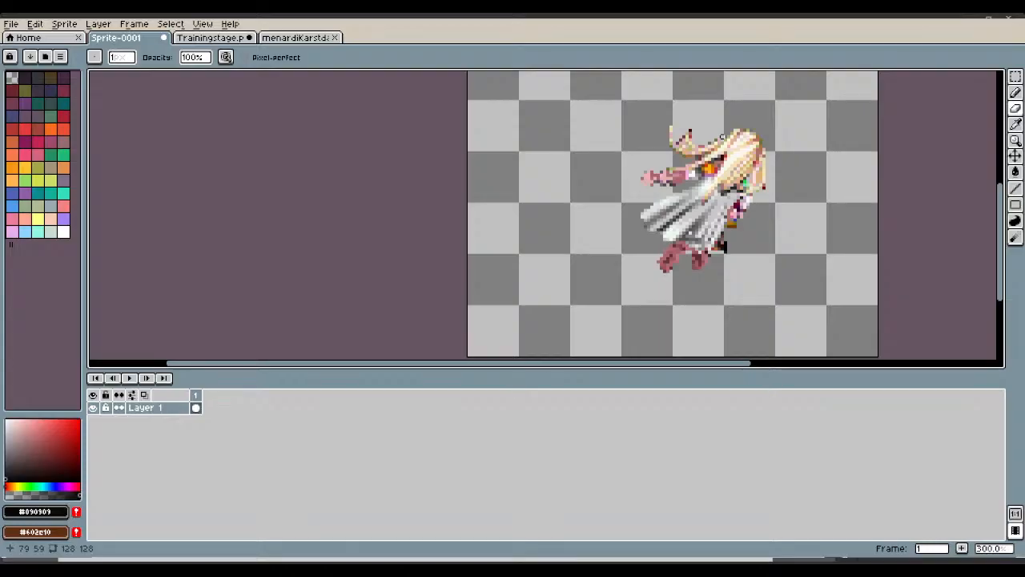
scroll(722, 136, "up", 2)
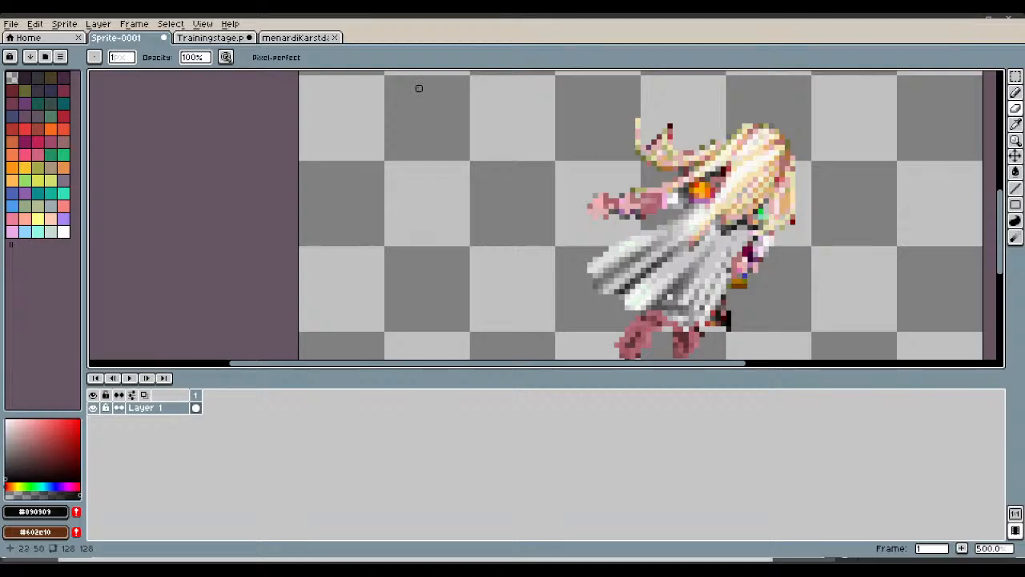
left_click(9, 26)
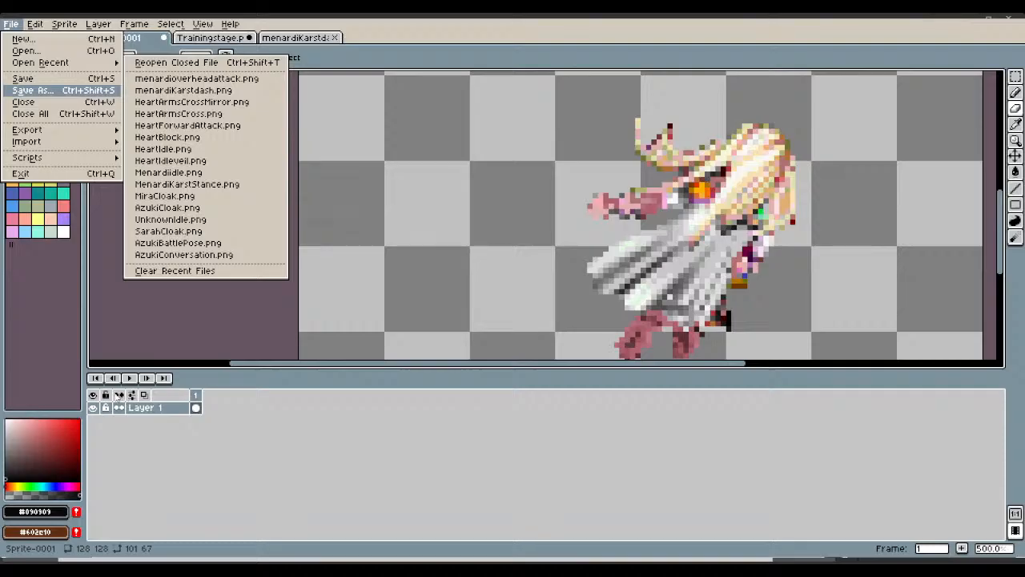
left_click(568, 345)
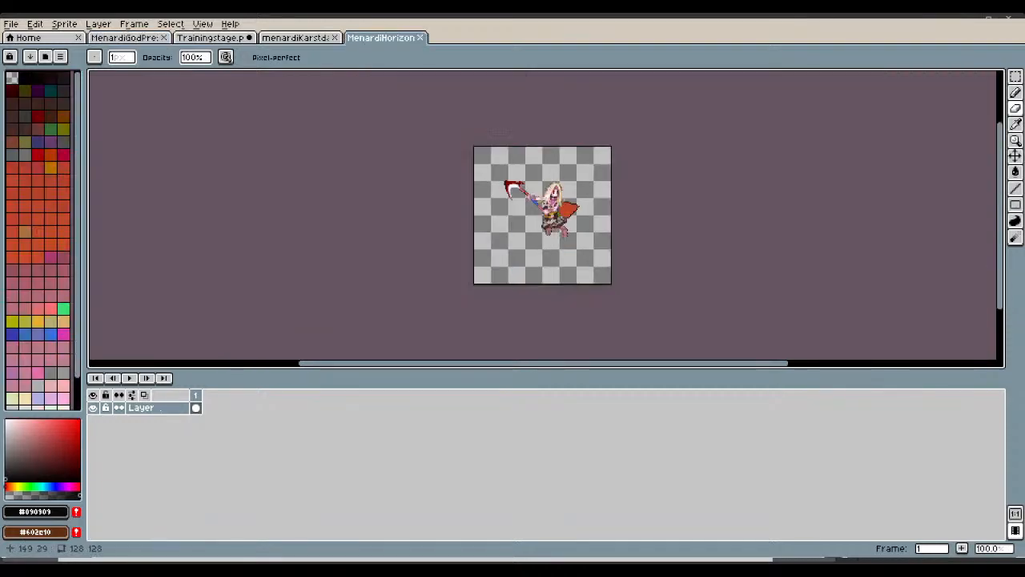
scroll(543, 207, "up", 3)
scroll(543, 207, "up", 1)
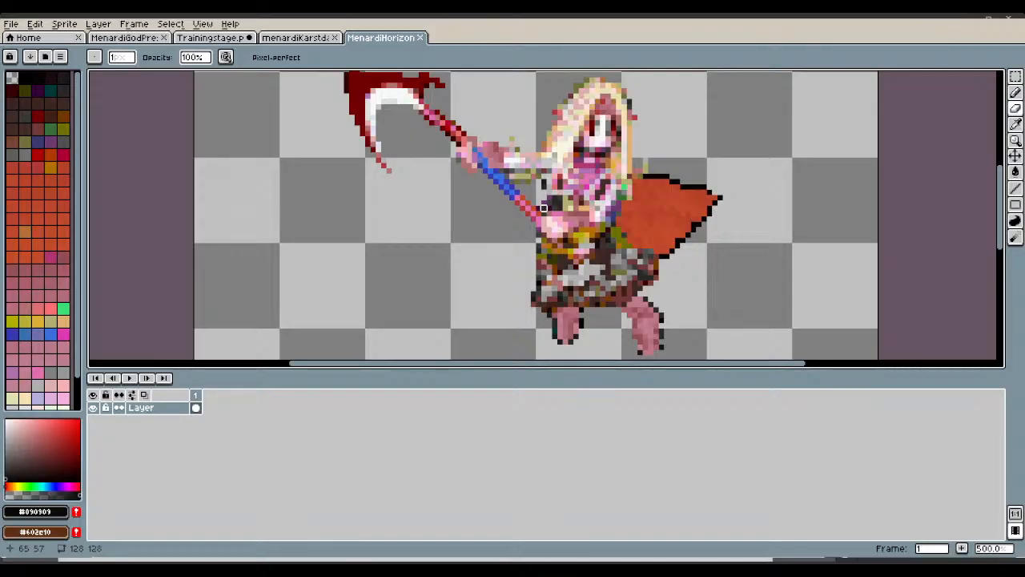
Try to mirror the character's skirt and legs horizontally and shift them toward the weapon side.
scroll(543, 207, "down", 2)
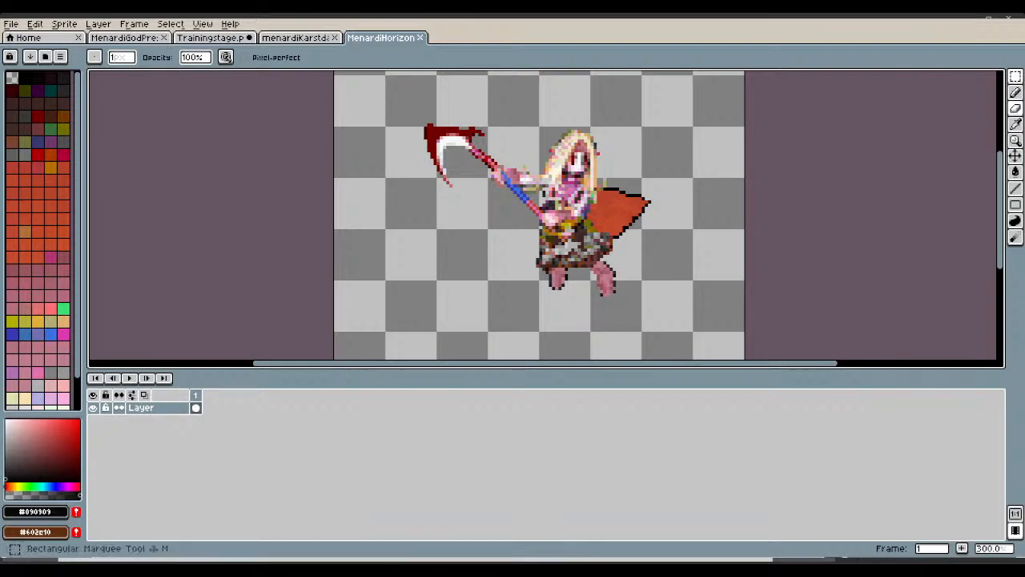
left_click(1014, 76)
left_click_drag(671, 314, 497, 231)
key("ctrl+t")
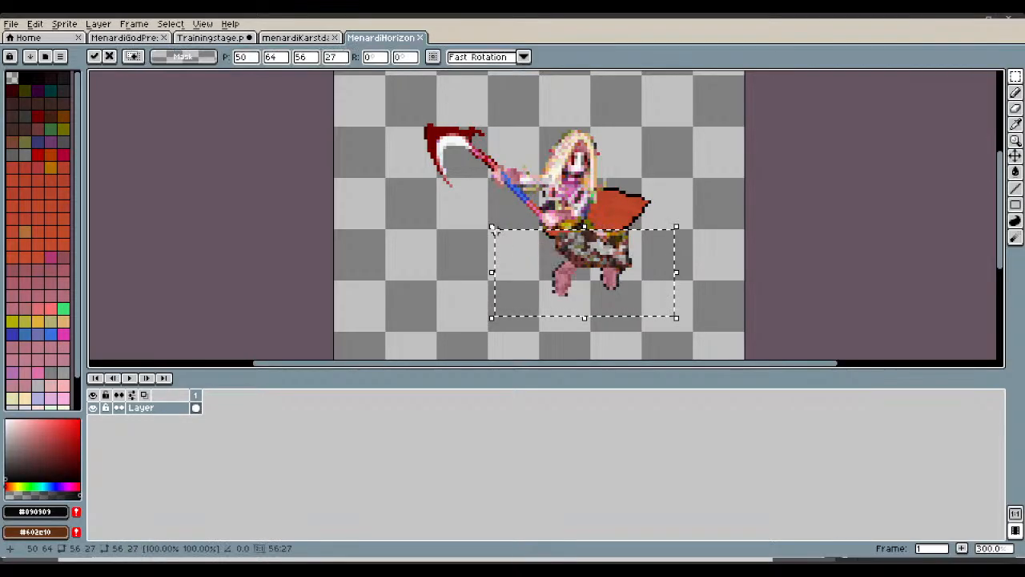
left_click_drag(635, 266, 596, 264)
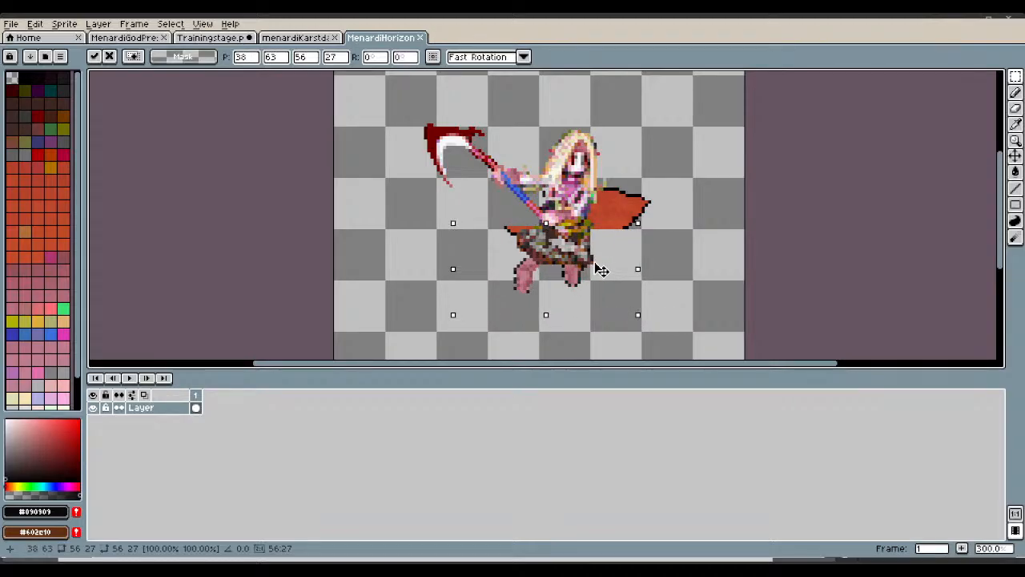
key("ctrl+z")
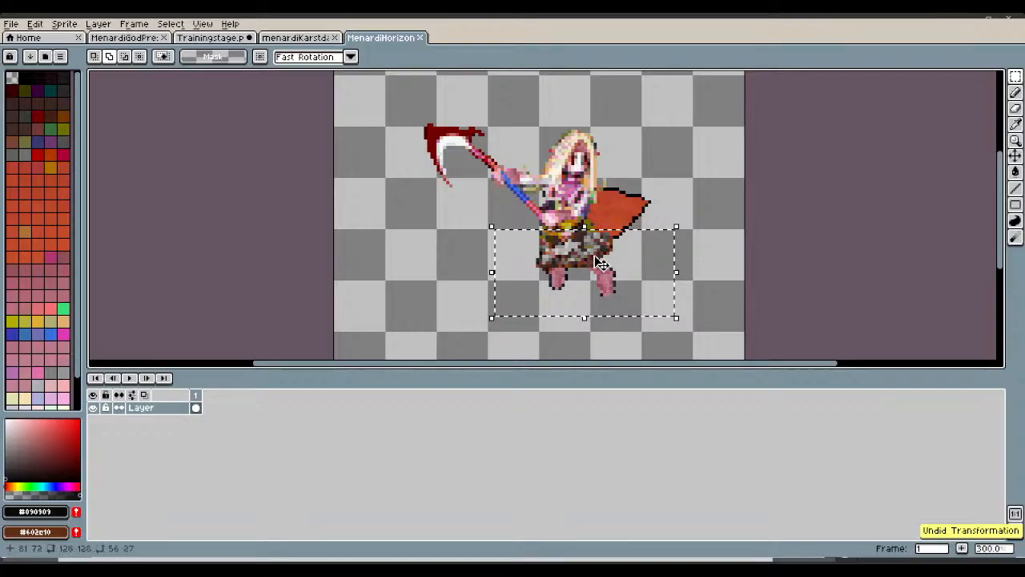
key("ctrl+d")
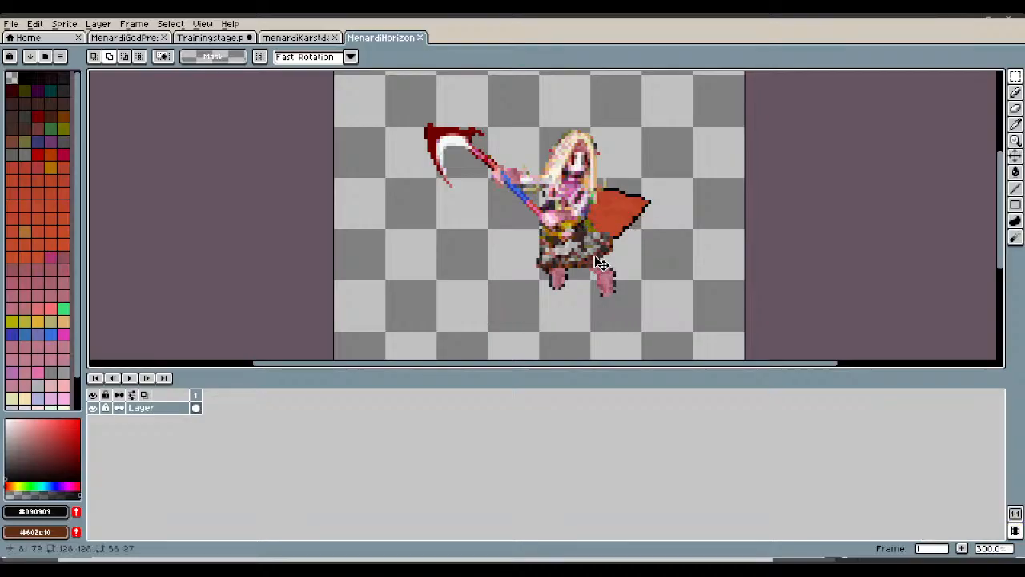
Create a new transparent 128 × 128 RGBA sprite and close the MenardiGodPressWindup file.
left_click(13, 24)
left_click(26, 42)
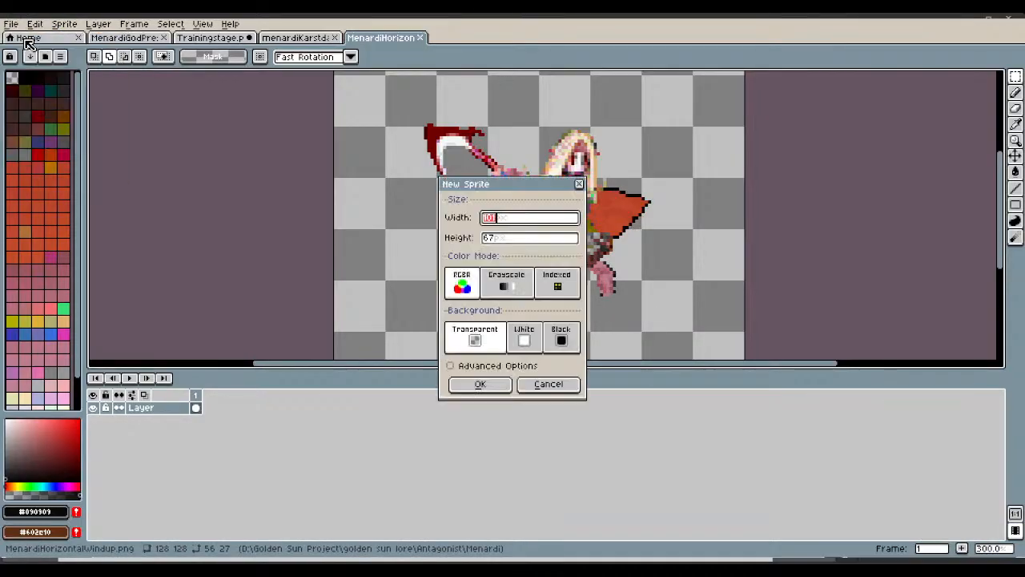
type("128")
key("Tab")
type("128")
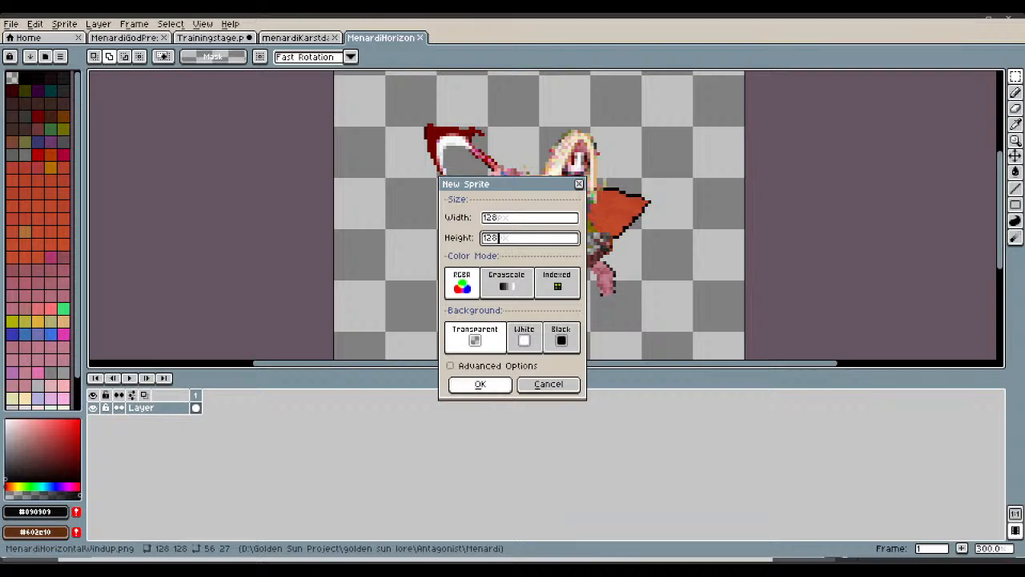
left_click(465, 386)
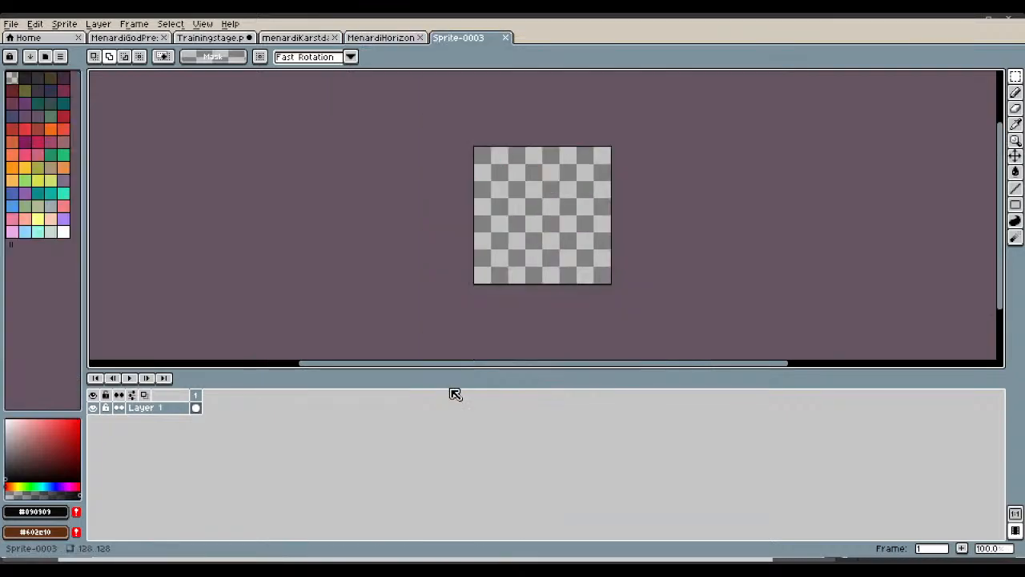
left_click(148, 42)
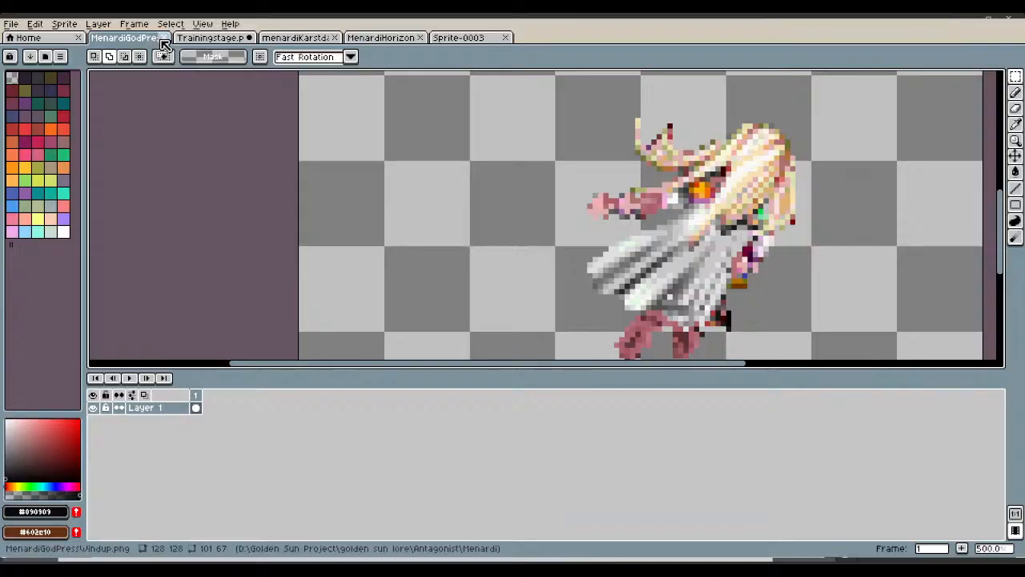
left_click(163, 38)
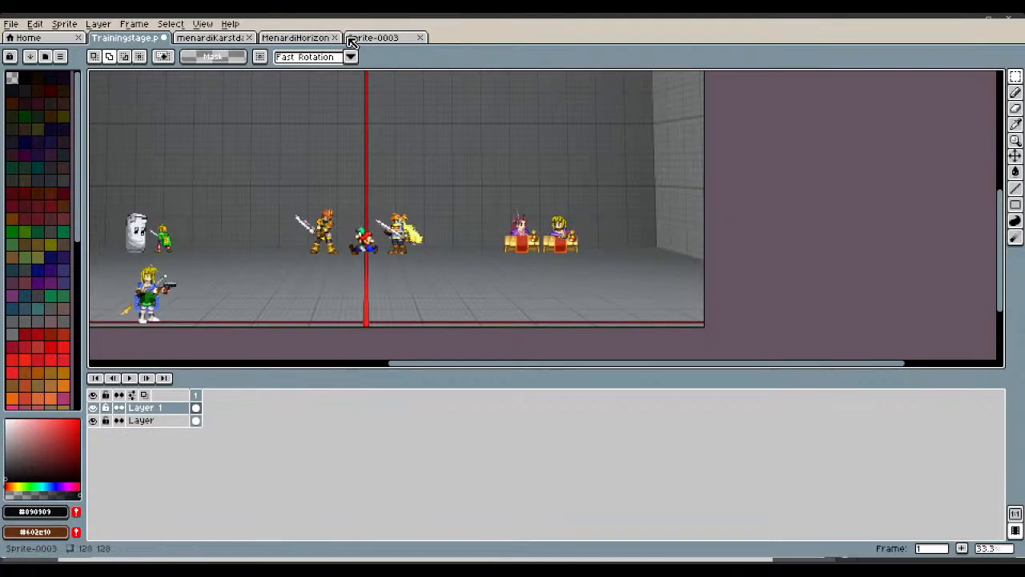
In MenardiHorizontalWindup, select a 44 × 38 pixel region around the lower torso, cape, skirt and legs.
left_click(316, 38)
scroll(712, 272, "up", 3)
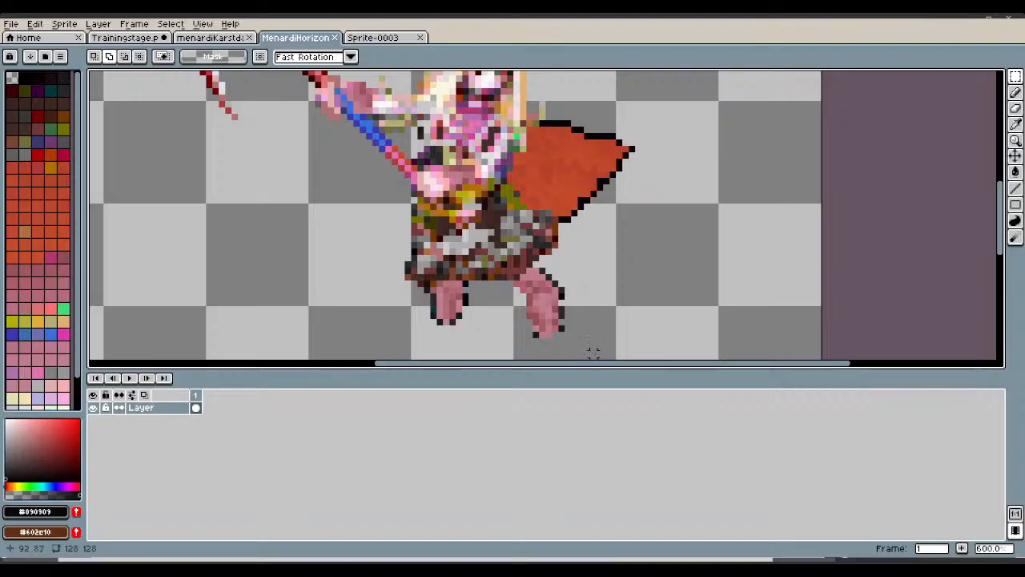
left_click_drag(593, 352, 383, 221)
key("ctrl+d")
left_click_drag(670, 353, 390, 112)
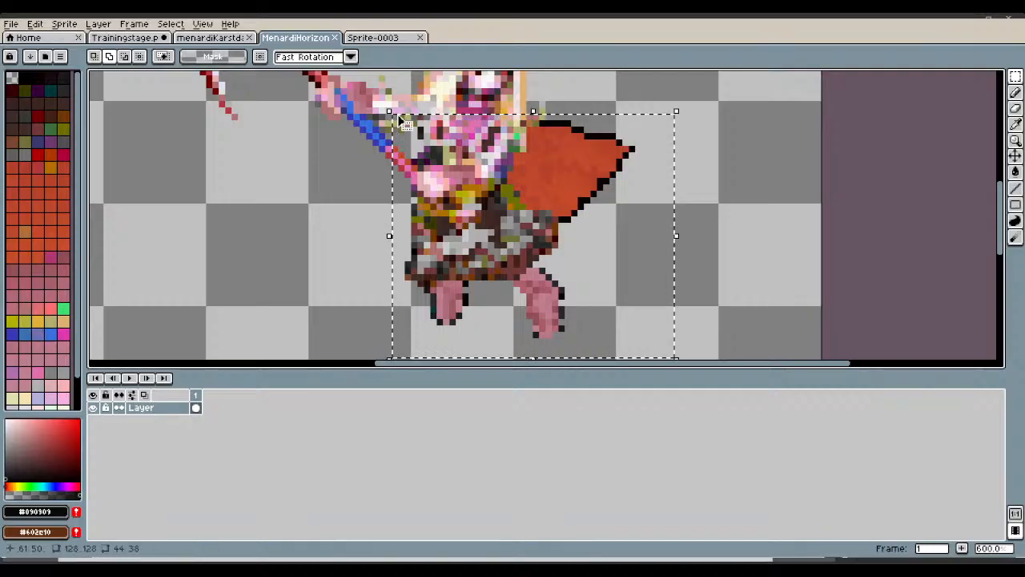
Paste the copied body into Sprite-0003, flip it horizontally and place it at position 29, 58.
left_click(397, 42)
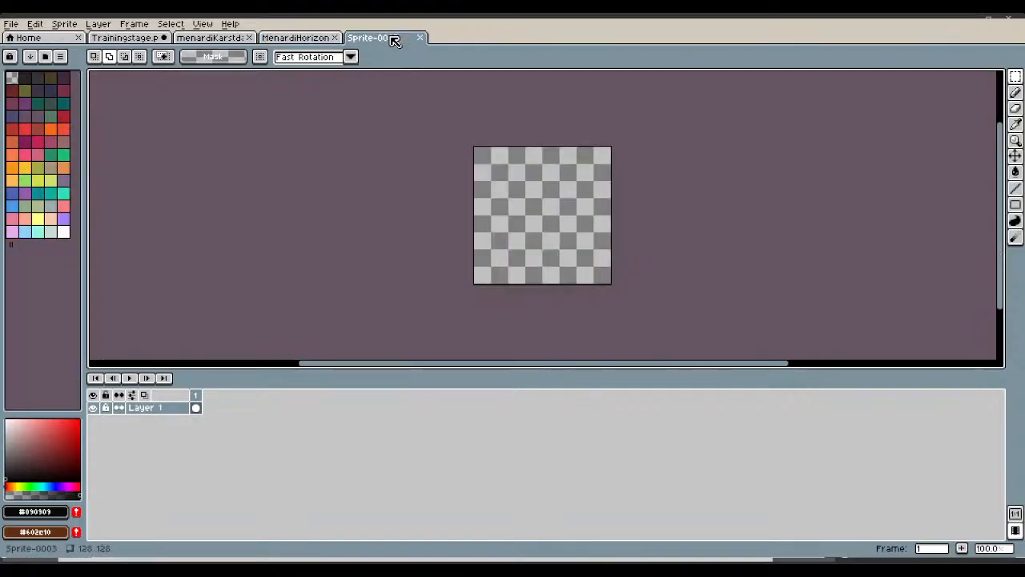
key("ctrl+v")
key("shift+h")
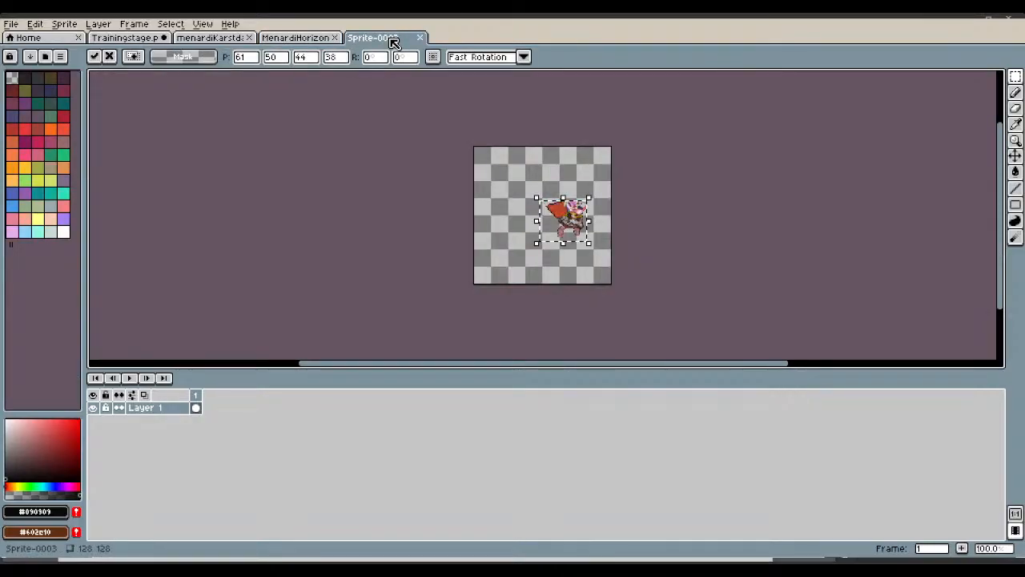
left_click_drag(559, 221, 532, 229)
scroll(520, 229, "up", 3)
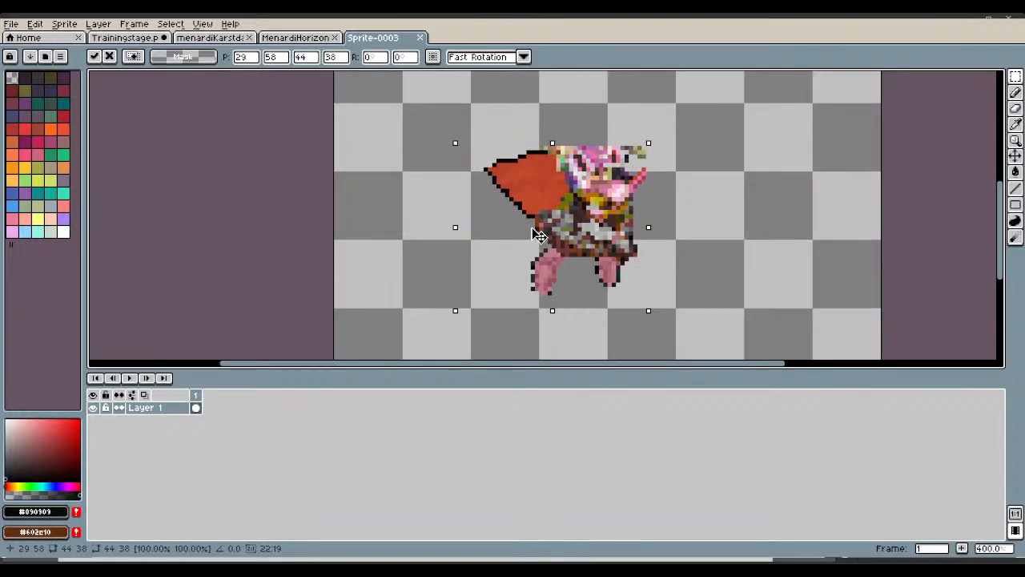
left_click(653, 154)
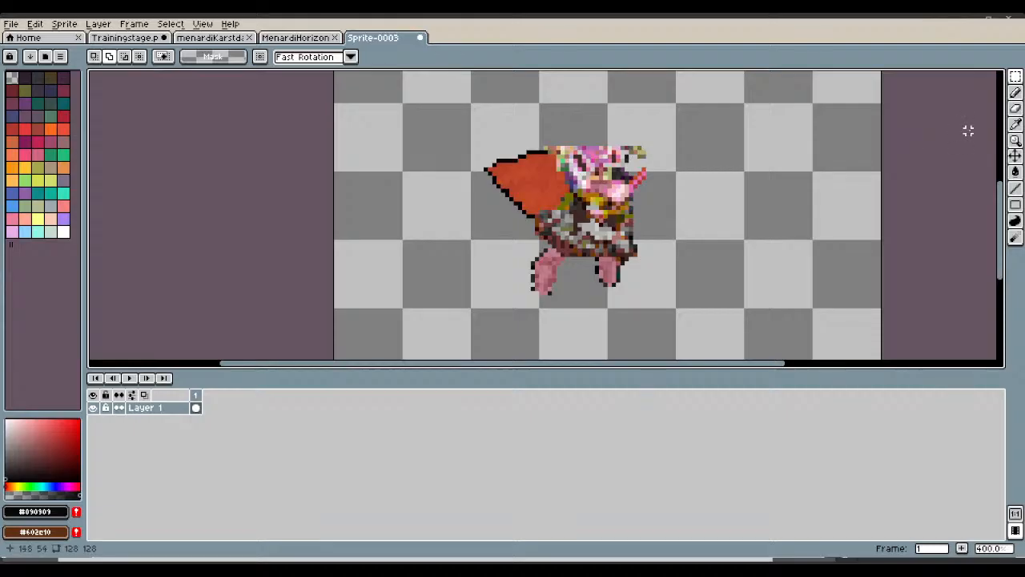
Erase the leftover red weapon handle pixels sticking out beside the pasted body's hand with the 1 px eraser.
key("b")
scroll(908, 126, "up", 2)
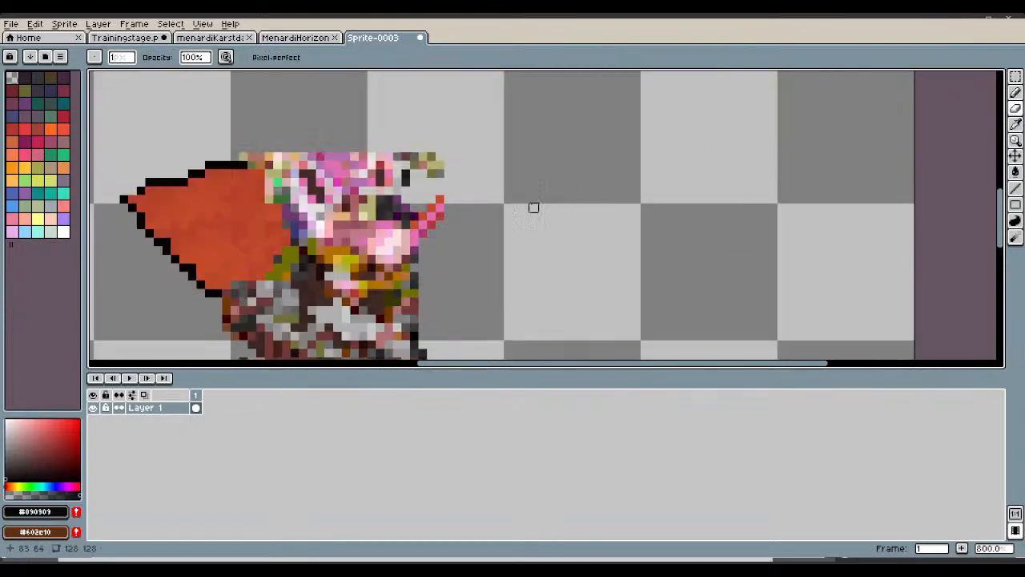
left_click_drag(448, 198, 422, 216)
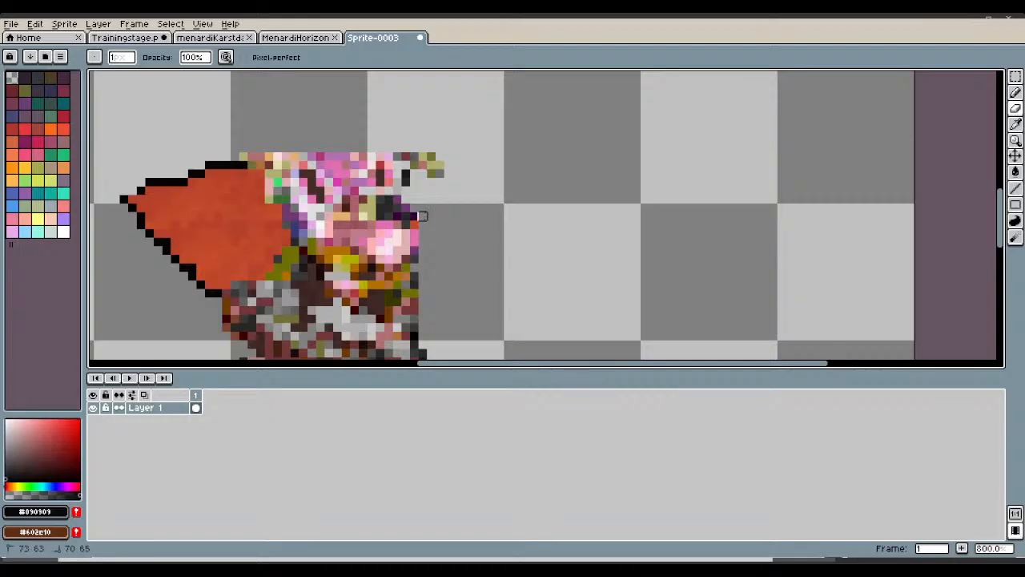
scroll(481, 149, "down", 2)
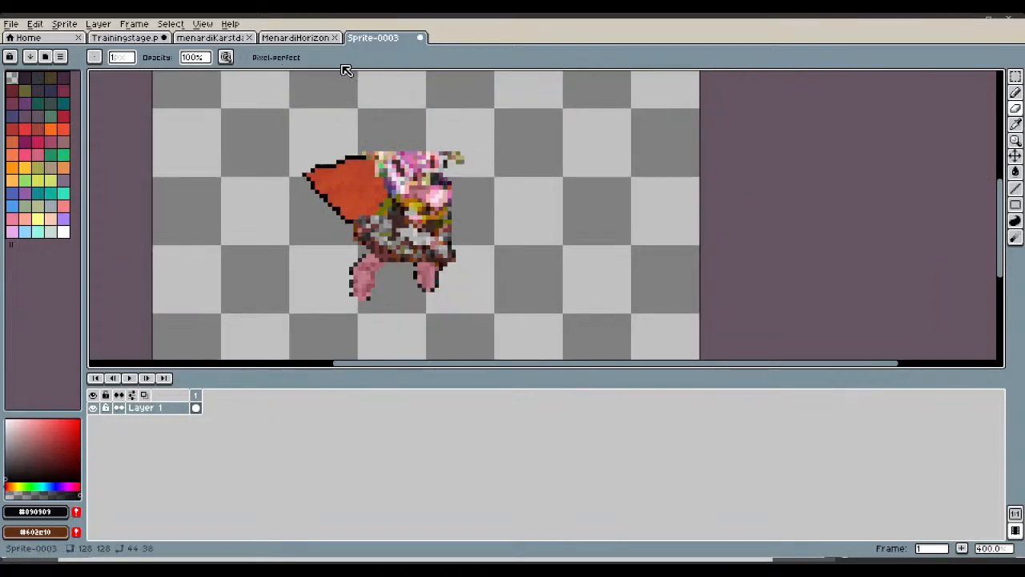
In MenardiHorizontalWindup, clear the old selection and select a 27 × 24 pixel region around the head, hair and upper shoulder.
left_click(273, 38)
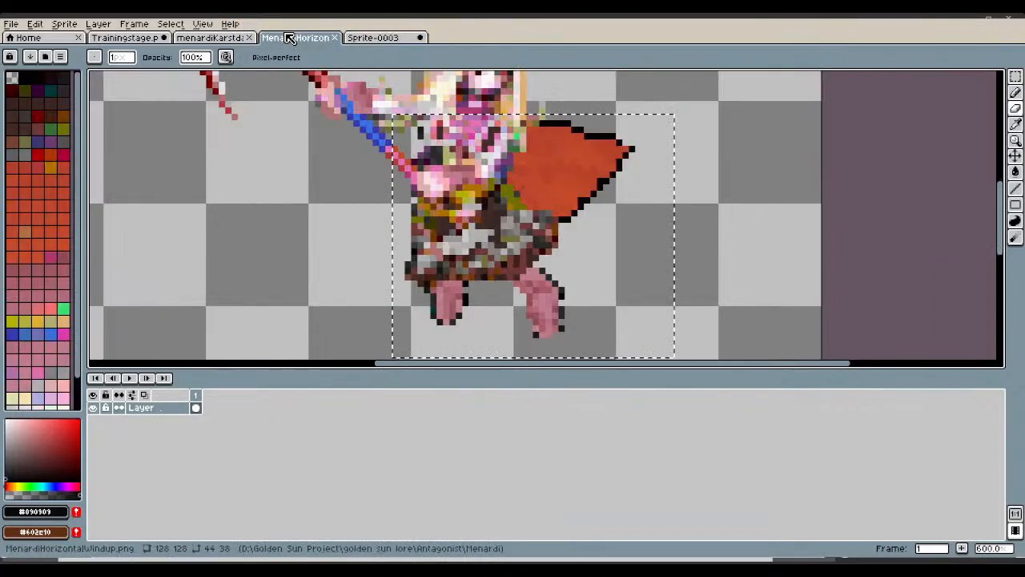
key("ctrl+d")
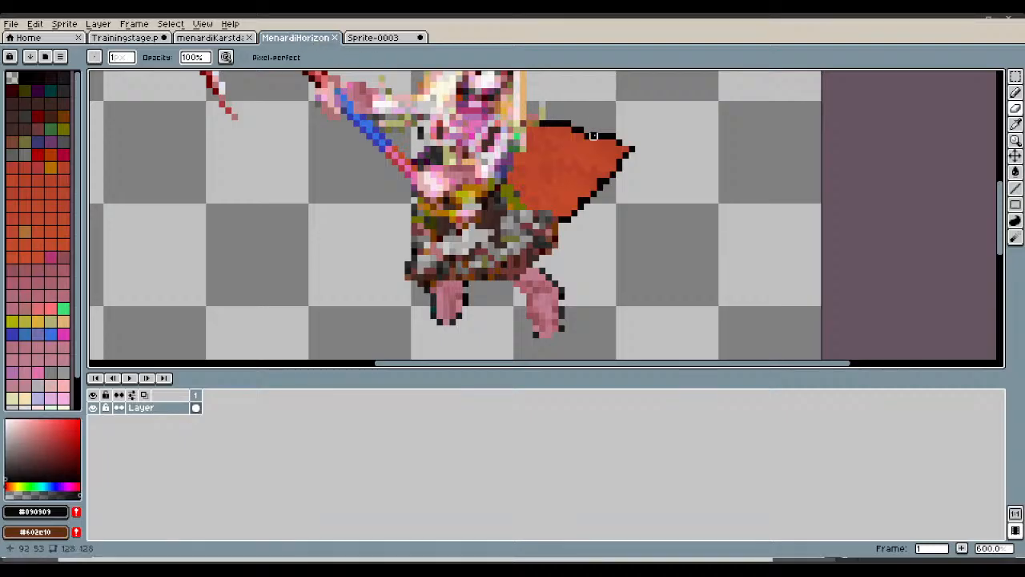
left_click_drag(1000, 223, 1001, 195)
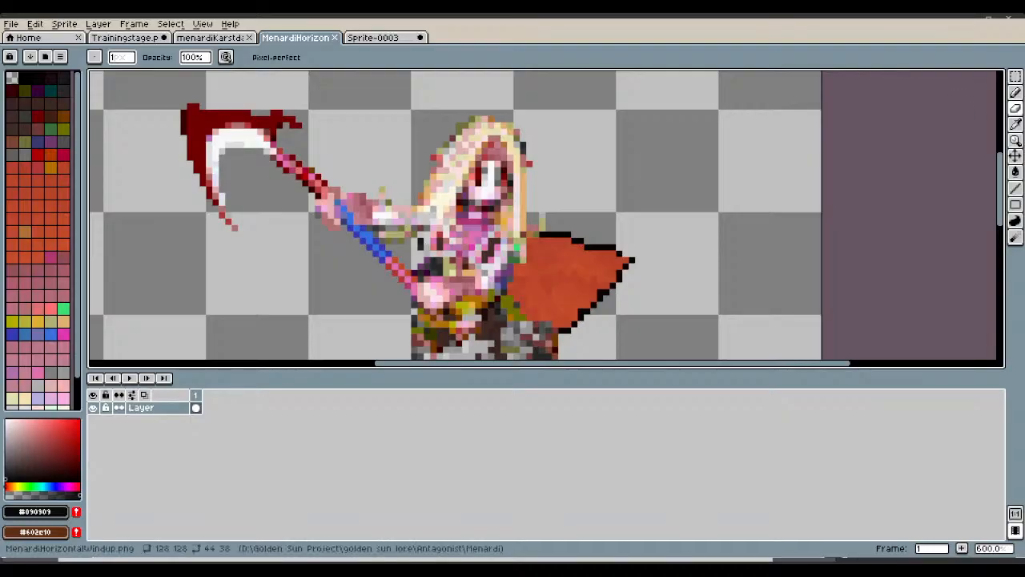
left_click(1013, 76)
left_click(935, 76)
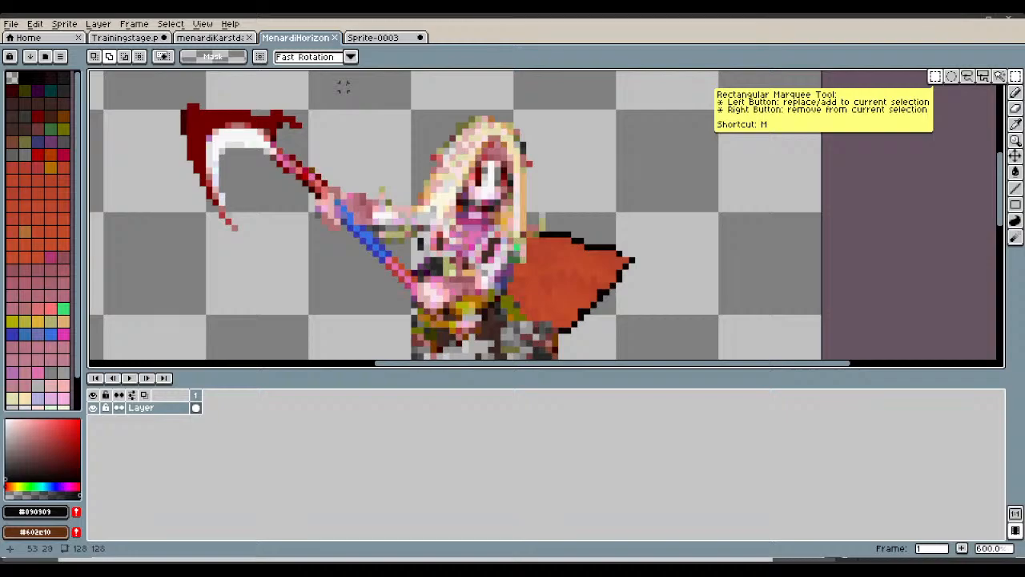
left_click_drag(341, 85, 490, 158)
left_click(407, 93)
left_click_drag(373, 85, 546, 238)
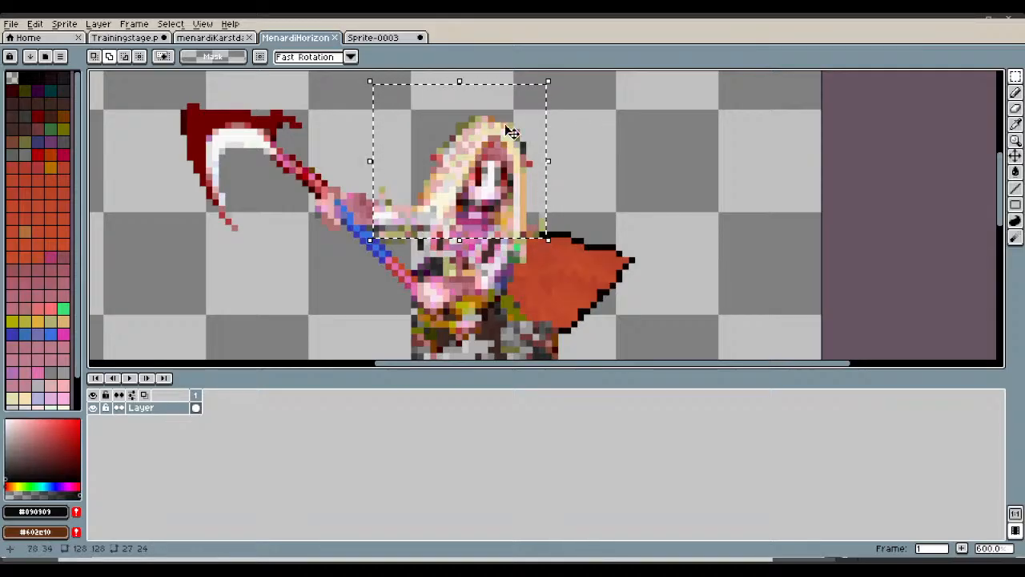
Paste the copied head into Sprite-0003 and place it on the empty canvas beside the body at position 78, 36.
left_click(370, 40)
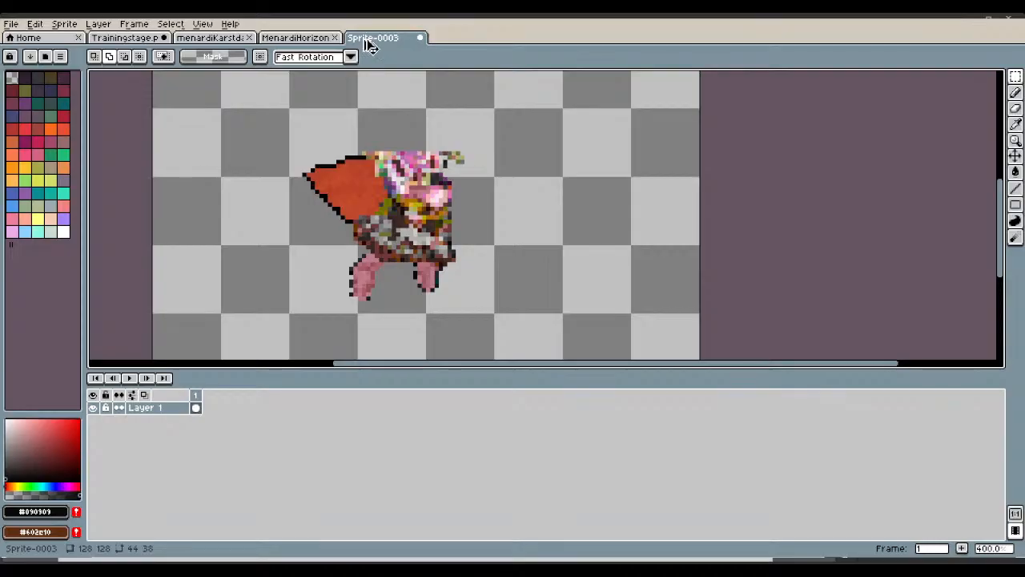
key("ctrl+v")
left_click_drag(501, 109, 458, 145)
scroll(458, 137, "up", 2)
key("Down")
key("Up")
left_click_drag(452, 148, 651, 145)
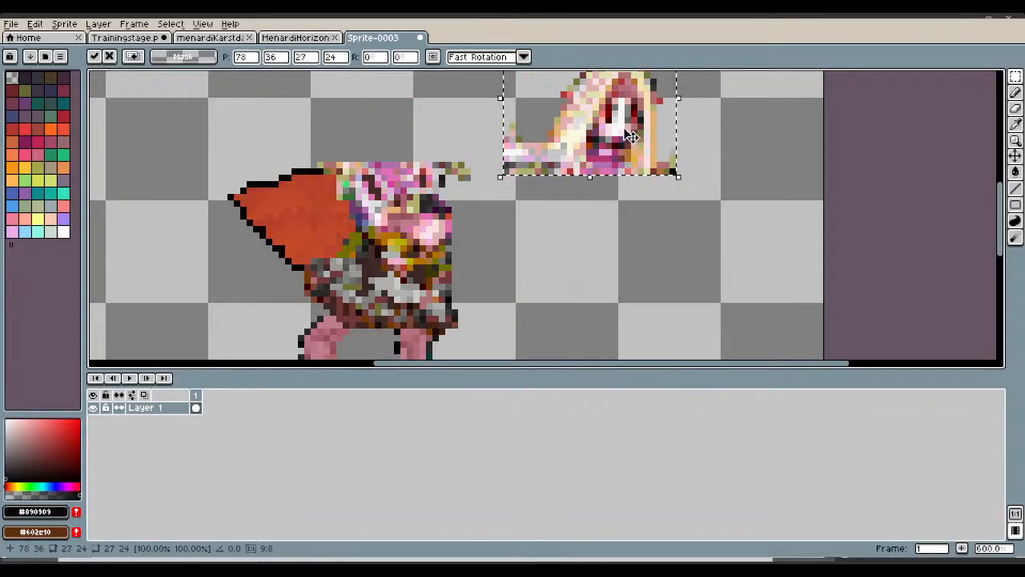
key("Escape")
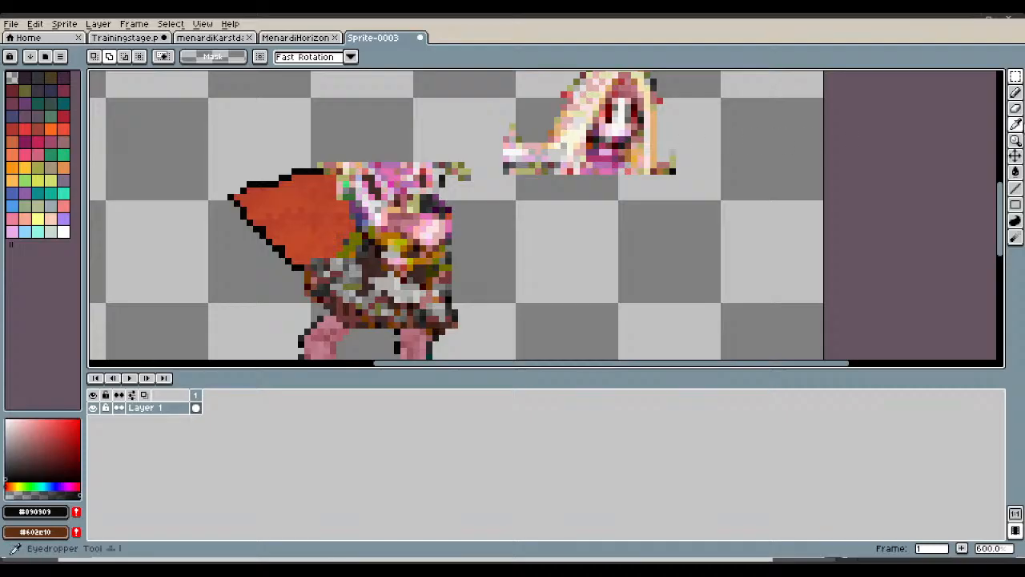
Erase the stray pixels under the head's arm stub and beside its lower hair edge with the 1 px eraser.
left_click(1015, 109)
scroll(601, 167, "up", 4)
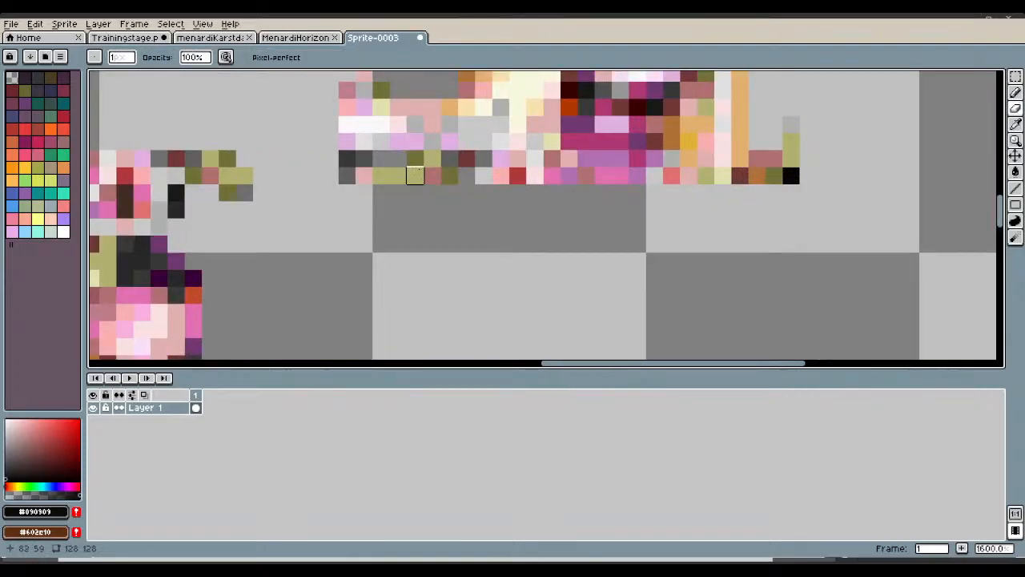
mouse_move(414, 175)
left_mouse_down()
mouse_move(364, 159)
mouse_move(397, 158)
mouse_move(364, 175)
mouse_move(448, 175)
mouse_move(347, 175)
left_mouse_up()
scroll(348, 175, "down", 3)
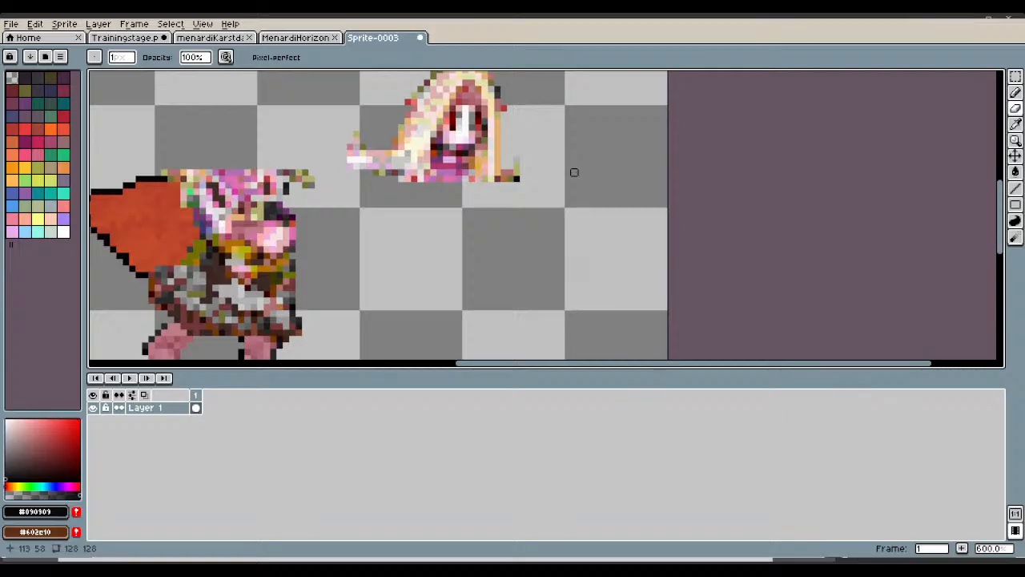
left_click_drag(517, 153, 517, 159)
left_click_drag(517, 177, 504, 178)
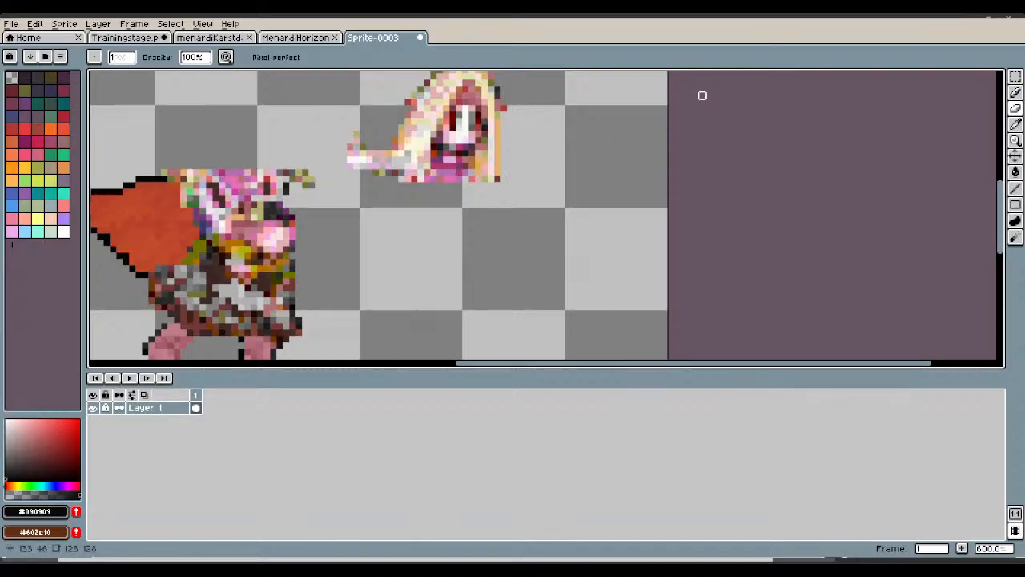
Select a 37 × 29 pixel region containing the head, move it onto the body at position 45, 38 and deselect it.
left_click(1015, 76)
scroll(510, 152, "down", 3)
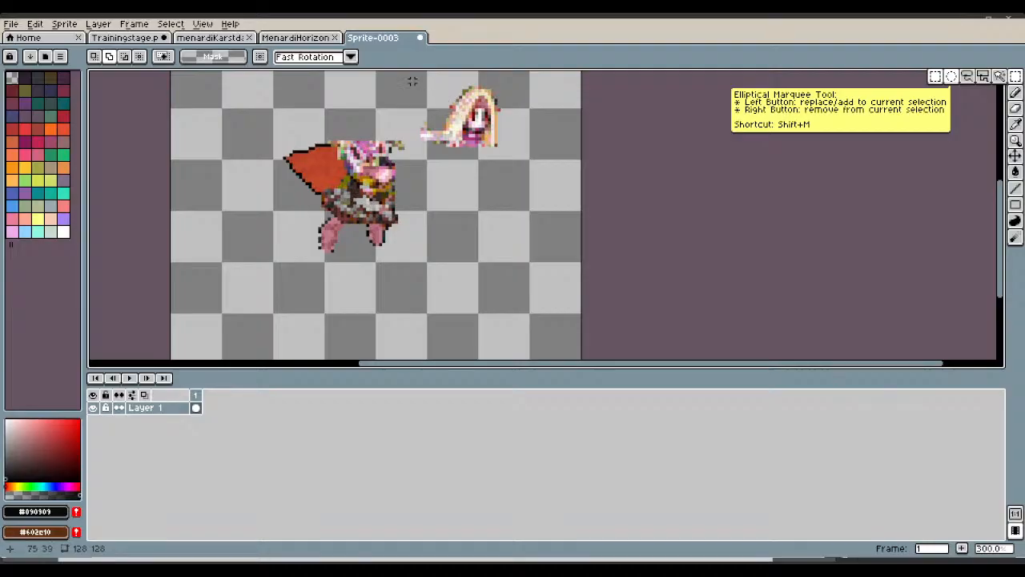
left_click_drag(536, 166, 334, 90)
scroll(400, 131, "up", 2)
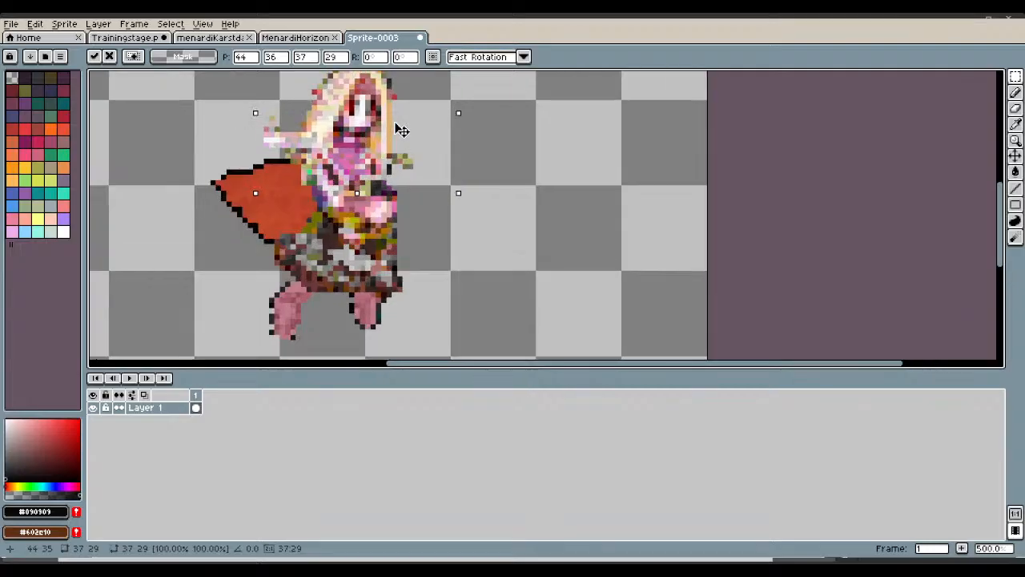
scroll(403, 132, "up", 2)
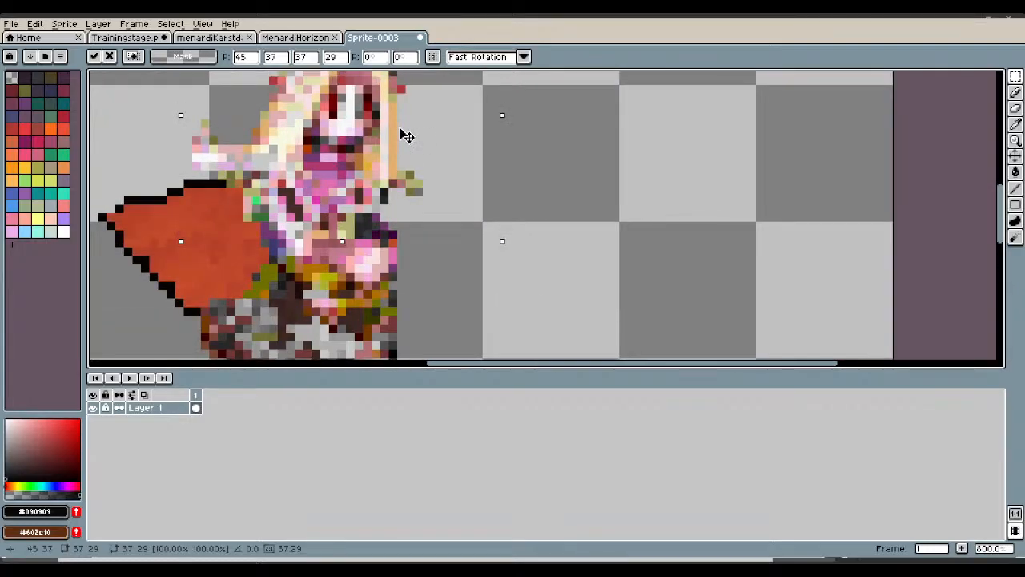
left_click_drag(407, 136, 404, 149)
scroll(404, 149, "down", 2)
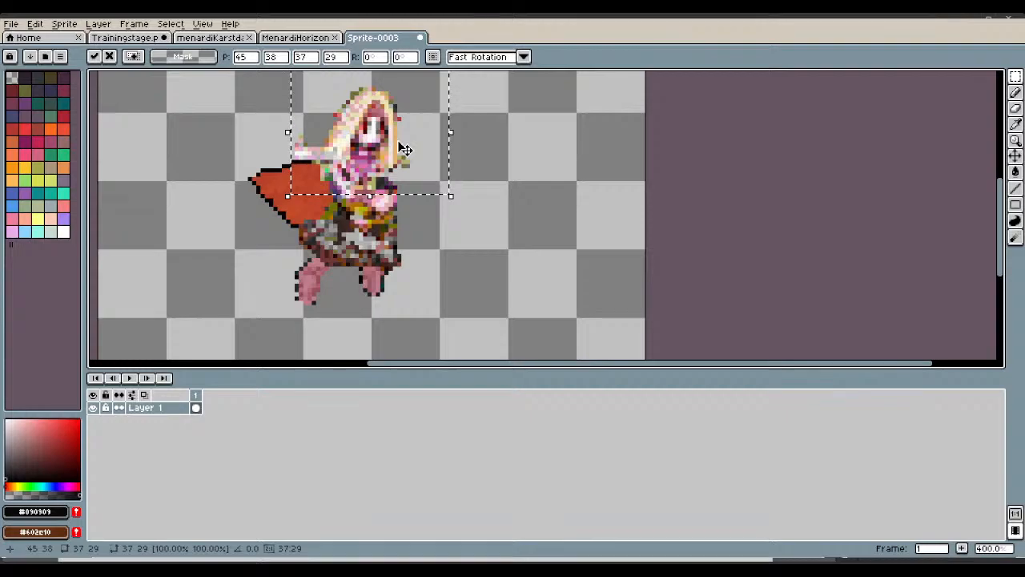
key("ctrl+d")
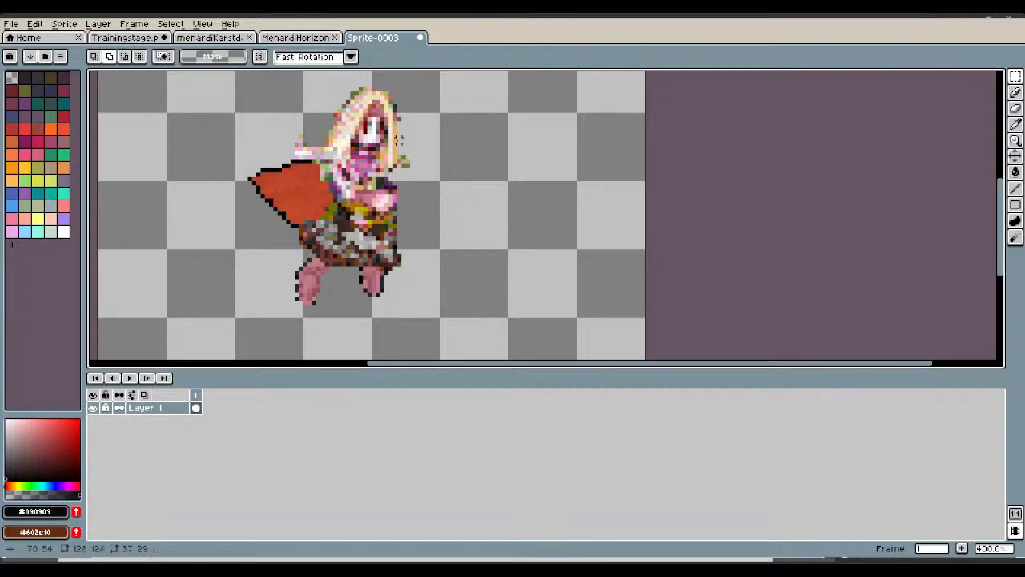
scroll(404, 144, "up", 5)
scroll(402, 140, "down", 1)
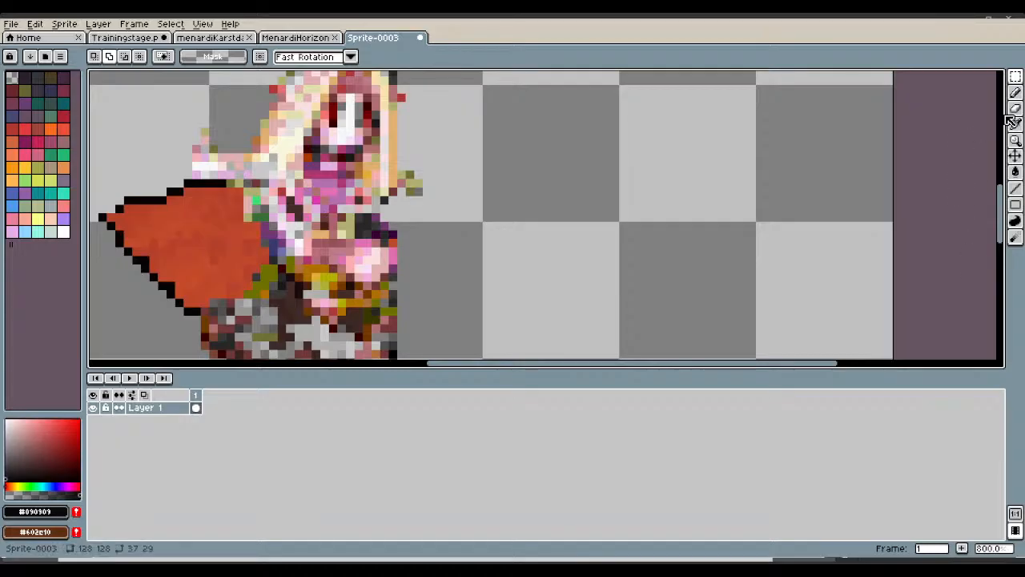
left_click(1012, 80)
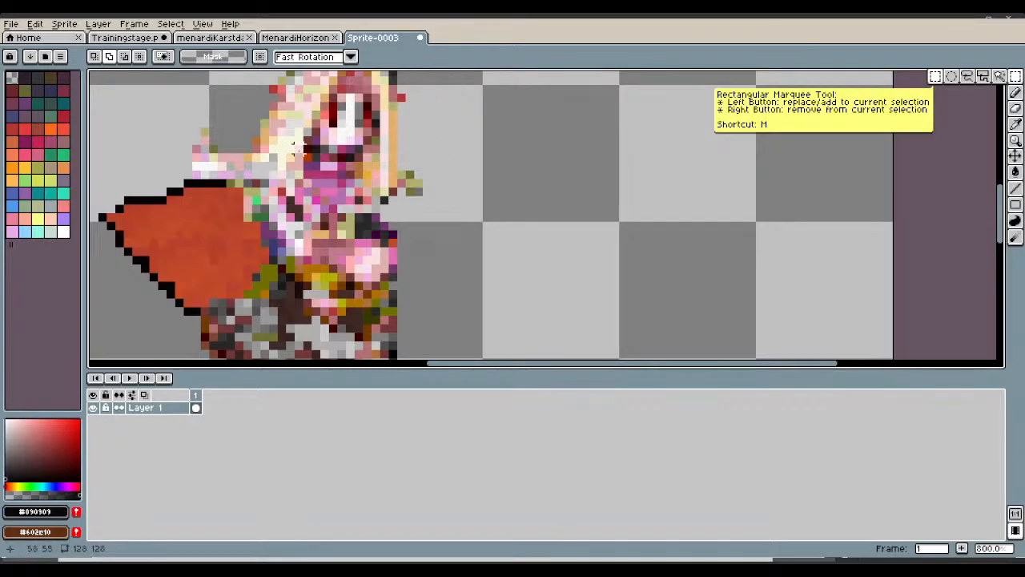
left_click_drag(168, 121, 474, 177)
left_click(231, 171)
scroll(411, 181, "down", 2)
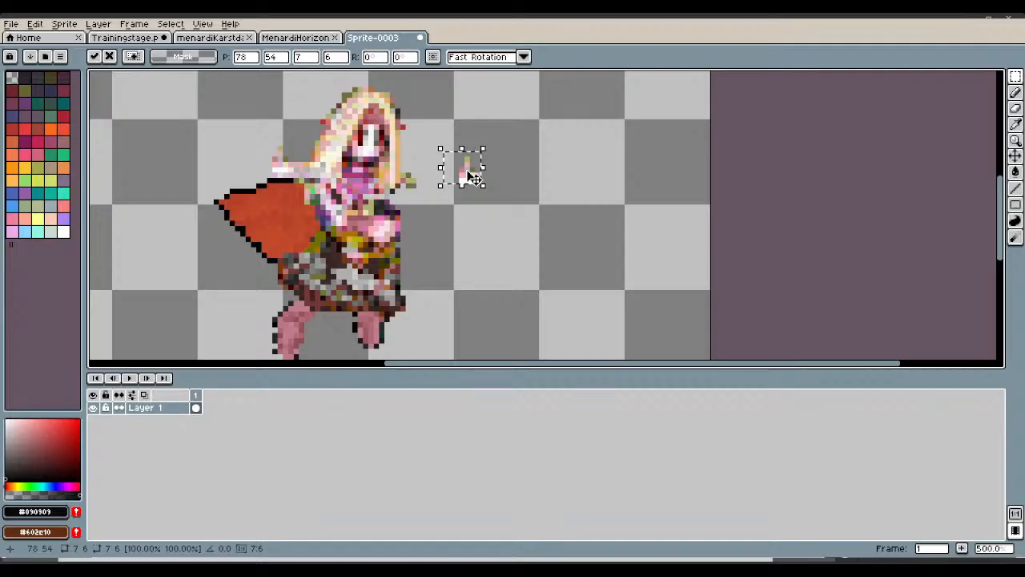
key("Delete")
Copy a 4 × 5 pixel patch of blonde hair to position 66, 58 to extend the hair strand over the shoulder.
left_click_drag(323, 144, 402, 203)
left_click(341, 160)
scroll(407, 194, "up", 4)
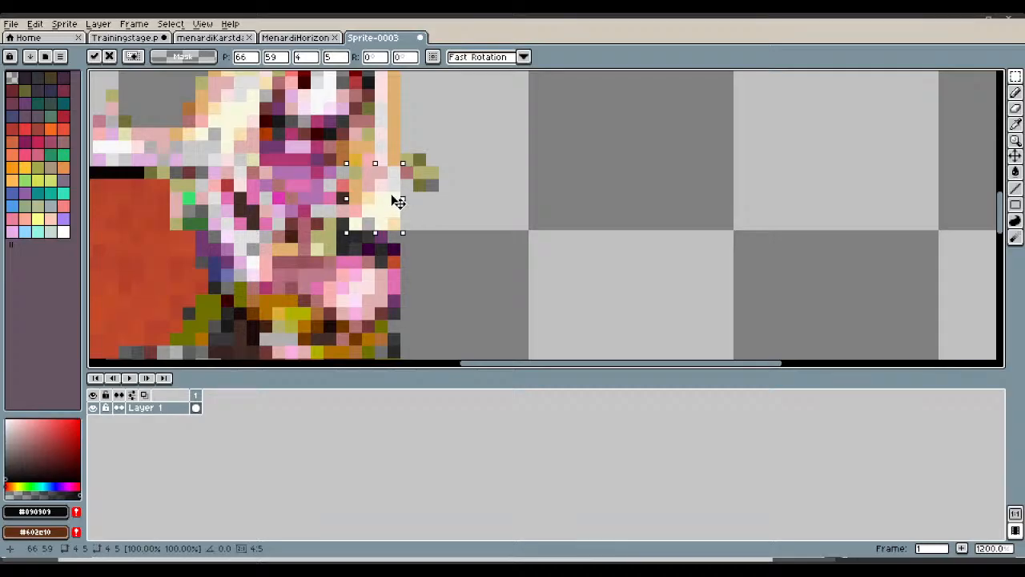
mouse_move(398, 202)
left_mouse_down()
mouse_move(394, 184)
mouse_move(390, 192)
mouse_move(394, 200)
mouse_move(399, 191)
left_mouse_up()
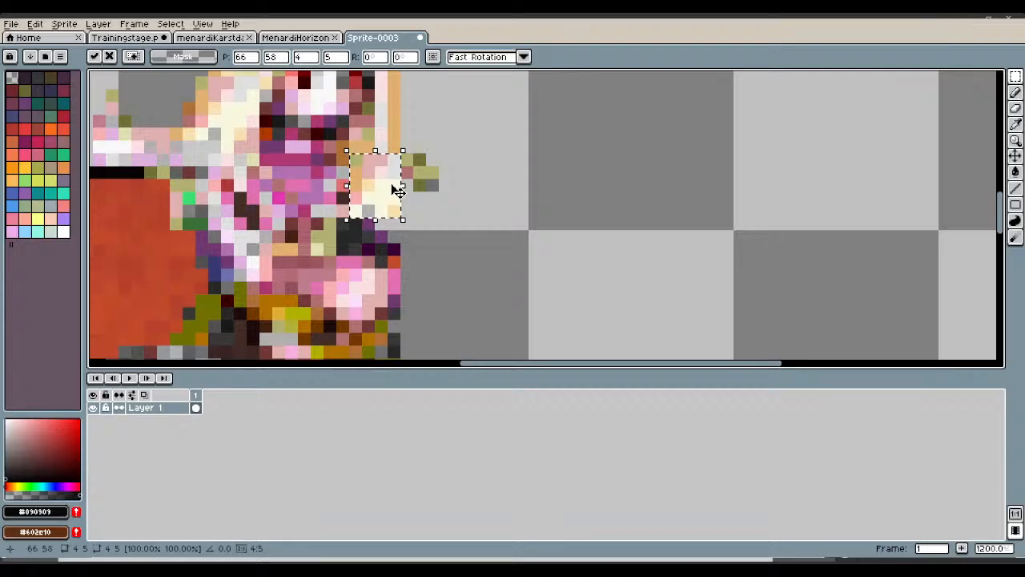
key("ctrl+d")
Erase the stray olive and grey pixels sticking out beside the lower hair strand with the 1 px eraser.
scroll(400, 173, "down", 5)
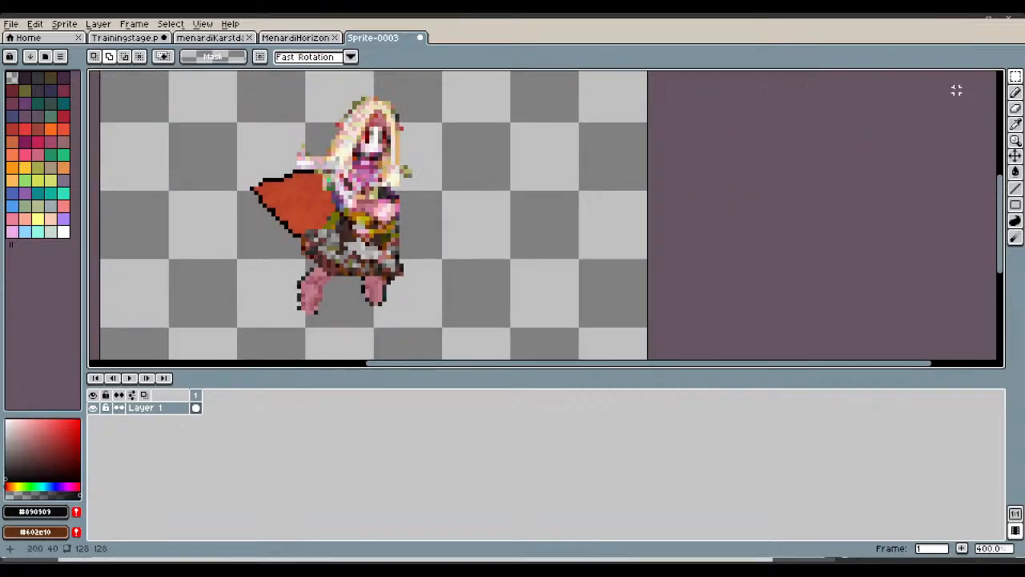
key("b")
scroll(277, 173, "up", 5)
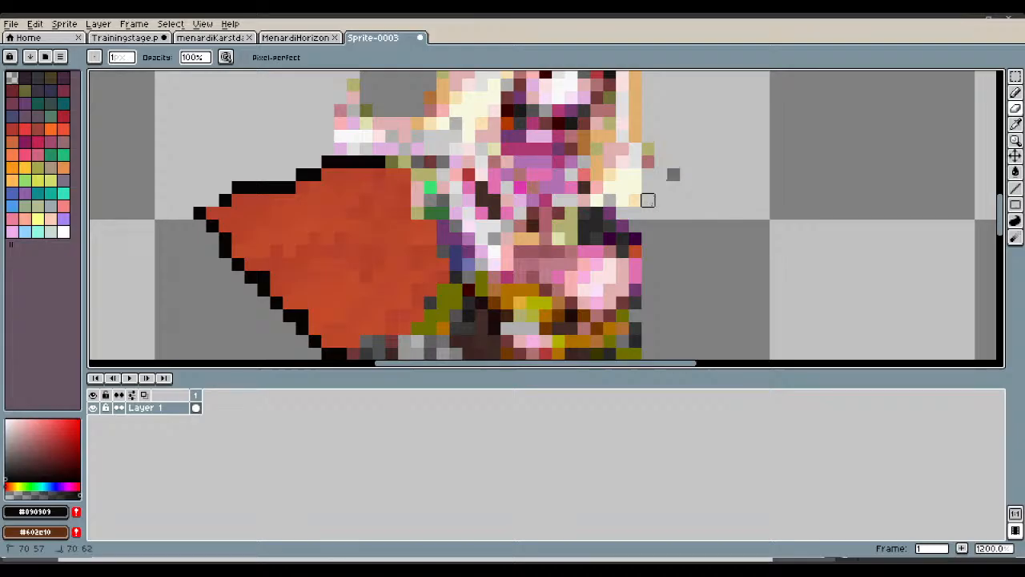
scroll(680, 171, "down", 6)
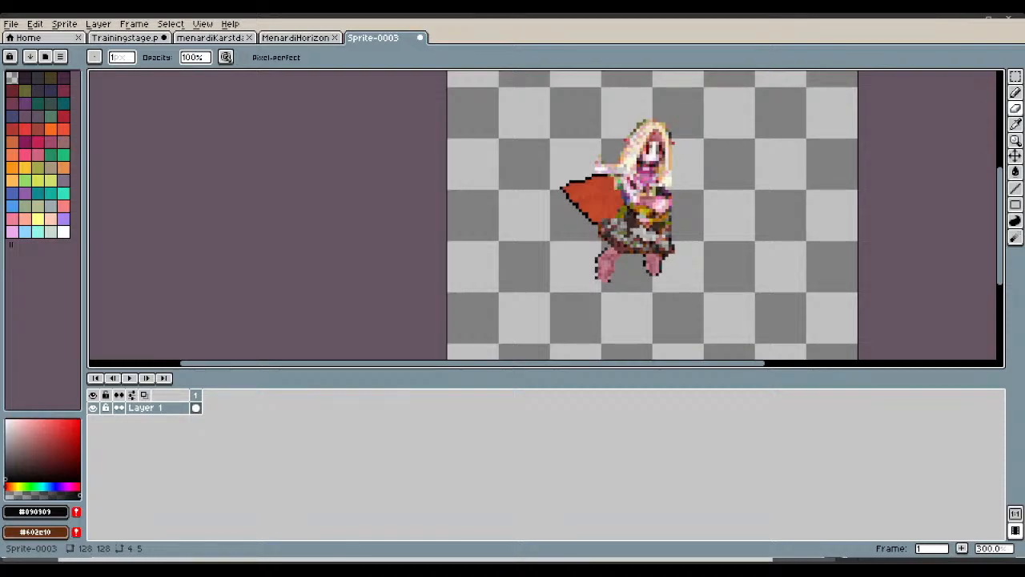
Open MenardiCastNoScythe.png and select a 30 × 23 pixel region around the outstretched arm with the rectangular marquee.
left_click_drag(513, 480, 512, 317)
scroll(606, 166, "up", 3)
scroll(522, 176, "down", 2)
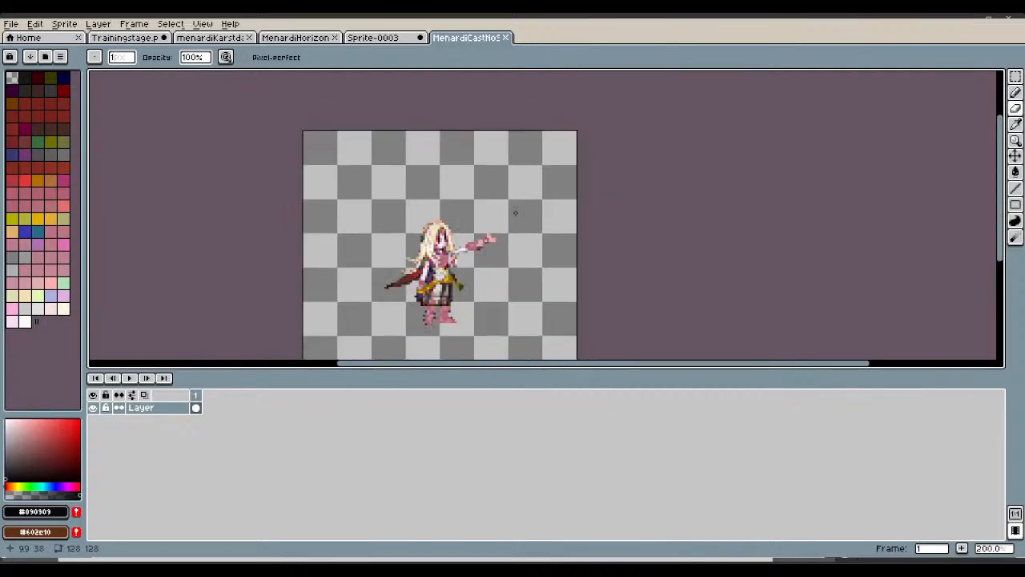
scroll(515, 206, "up", 2)
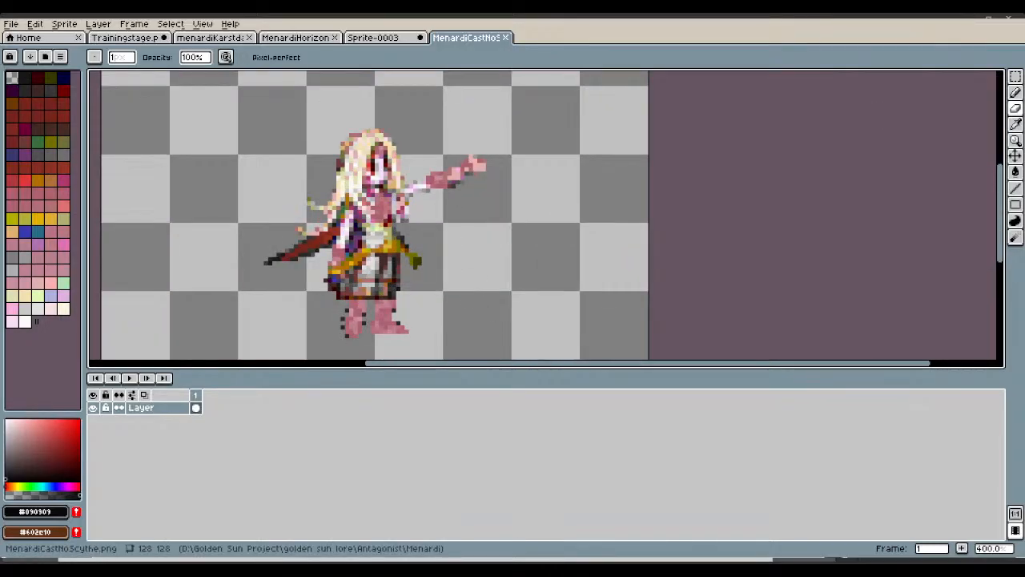
left_click(1015, 76)
left_click(522, 216)
key("ctrl+d")
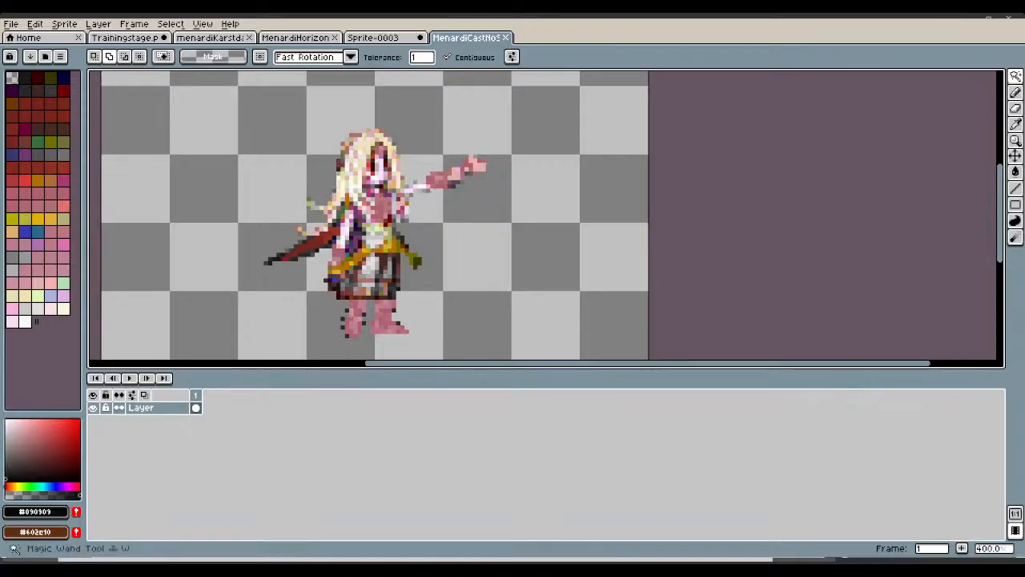
mouse_move(1017, 78)
left_click(934, 77)
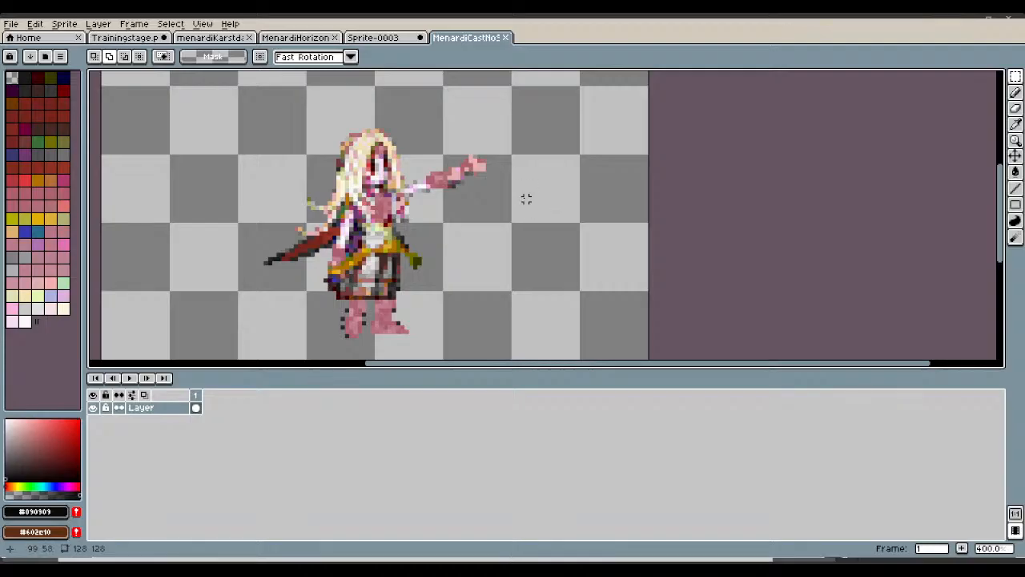
left_click_drag(535, 224, 411, 130)
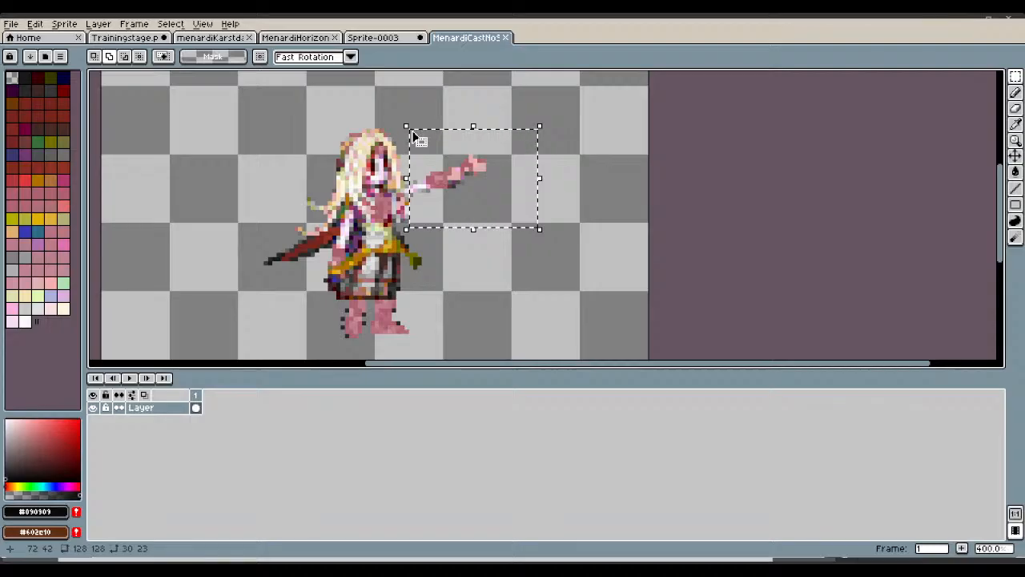
Paste the copied arm into Sprite-0003 and position it against the body's front shoulder at 68, 49.
left_click(377, 38)
key("ctrl+v")
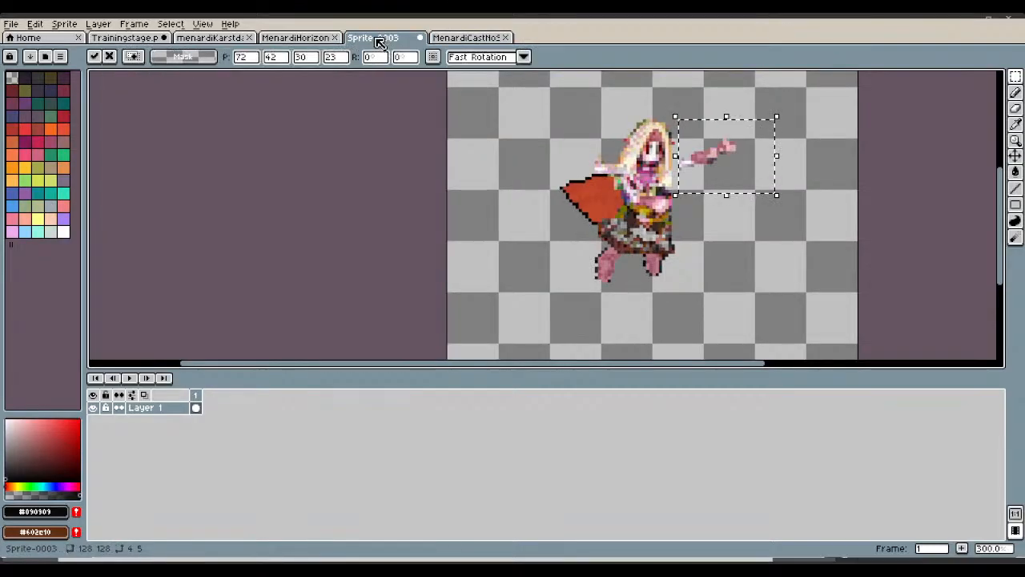
left_click_drag(739, 161, 733, 182)
scroll(733, 182, "up", 2)
scroll(733, 183, "up", 2)
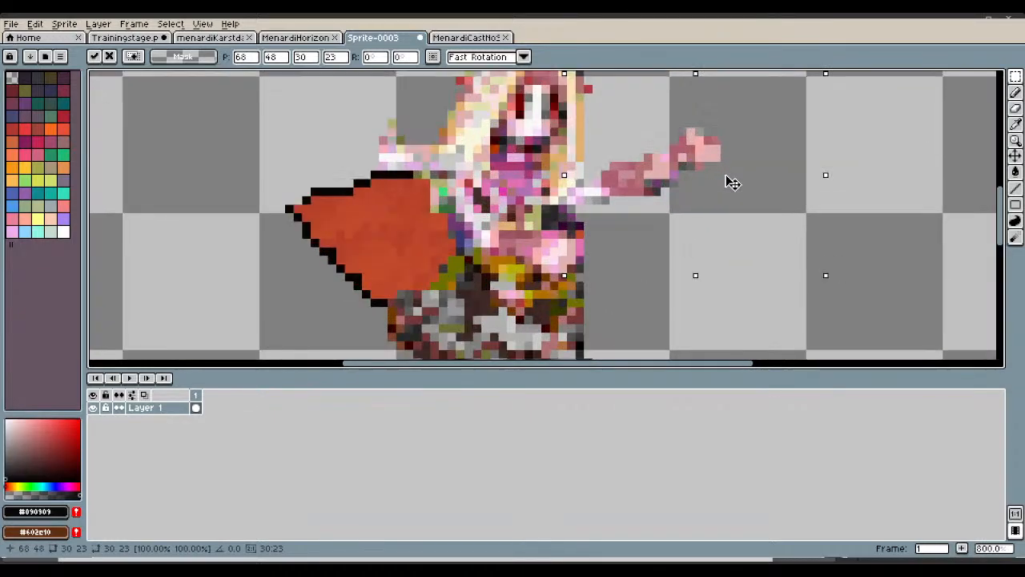
left_click_drag(732, 183, 755, 186)
scroll(815, 180, "down", 1)
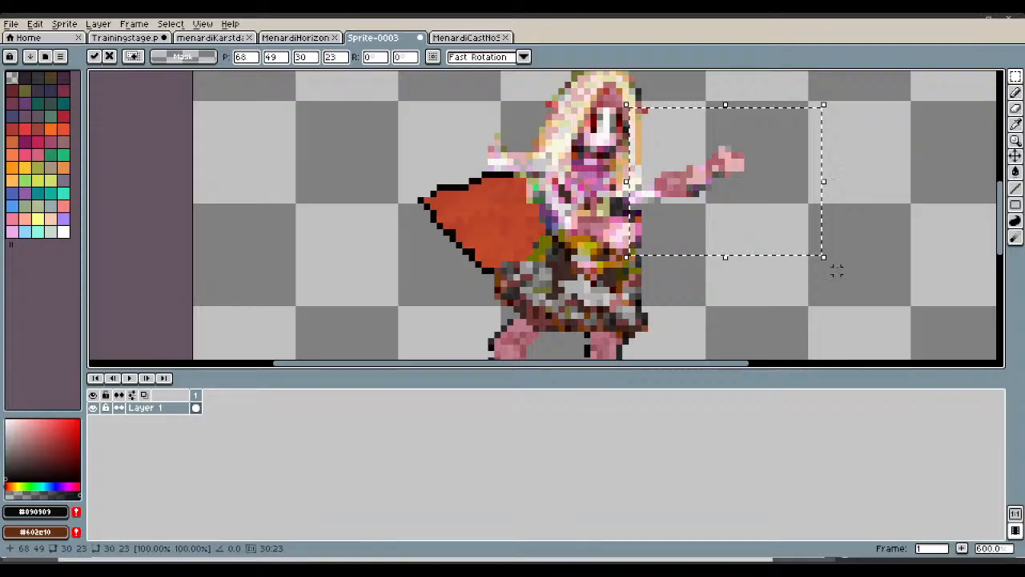
Rotate the pasted arm by -22.3°, lower it a few pixels to meet the shoulder and apply the transformation.
left_click_drag(823, 264, 789, 297)
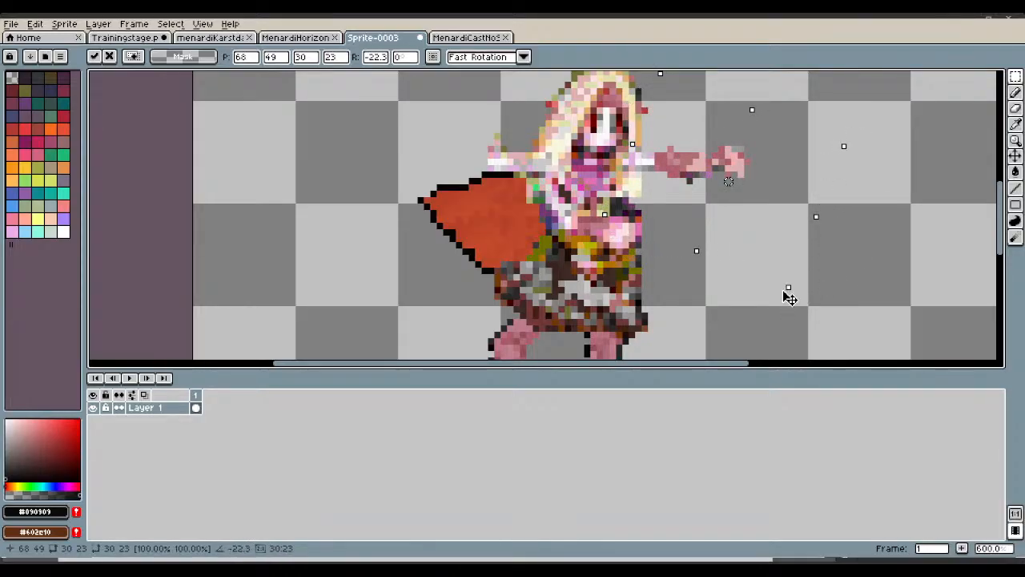
key("Down")
key("Down")
key("Down")
key("Down")
key("Down")
key("Down")
mouse_move(757, 225)
left_mouse_down()
mouse_move(773, 208)
mouse_move(752, 219)
mouse_move(763, 227)
left_mouse_up()
key("Return")
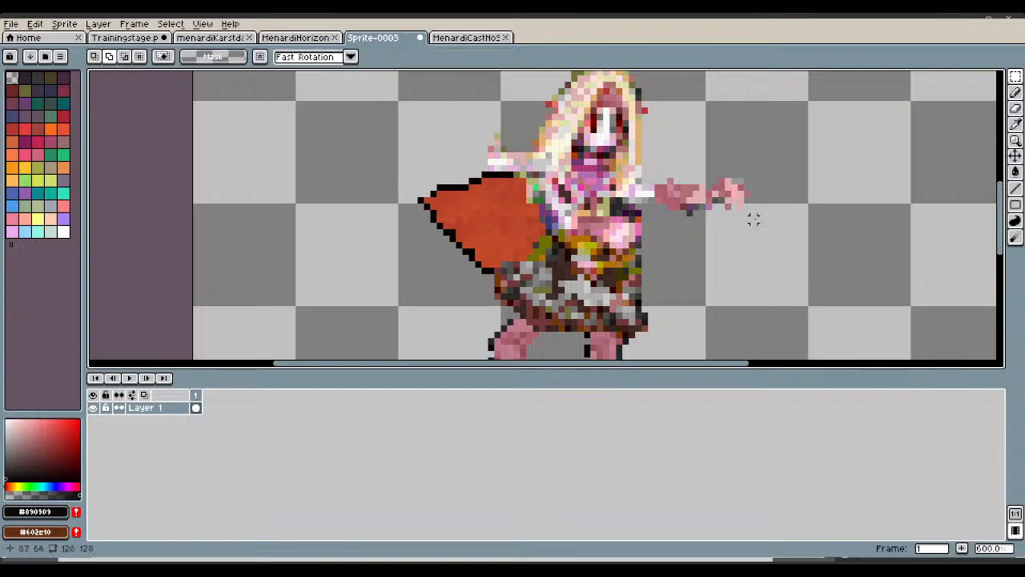
scroll(750, 217, "up", 4)
scroll(757, 210, "down", 3)
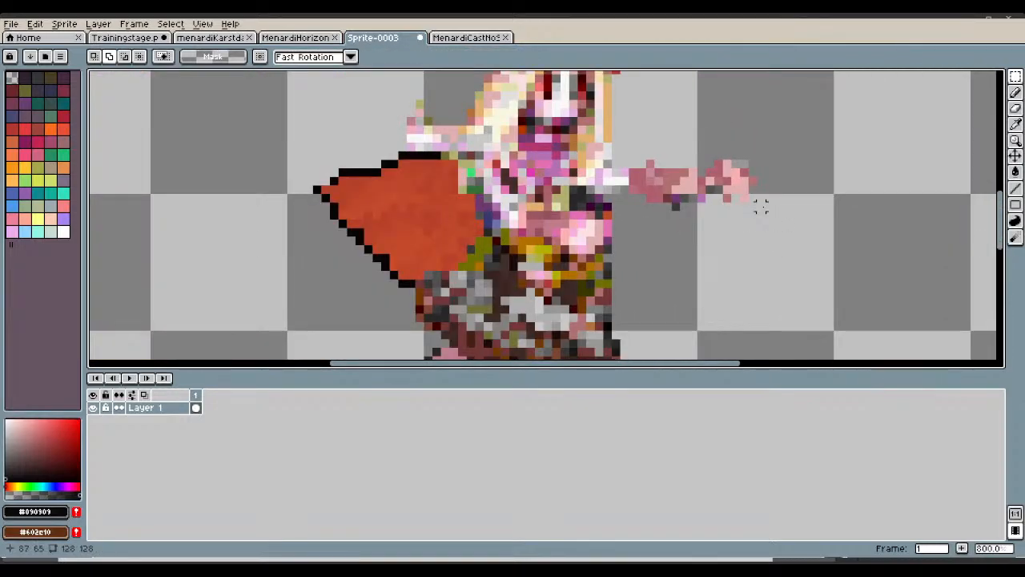
Try to erase the two grey pixels along the top of the fist with the 1 px eraser, and undo it.
left_click(1013, 97)
scroll(632, 189, "up", 2)
scroll(632, 188, "up", 3)
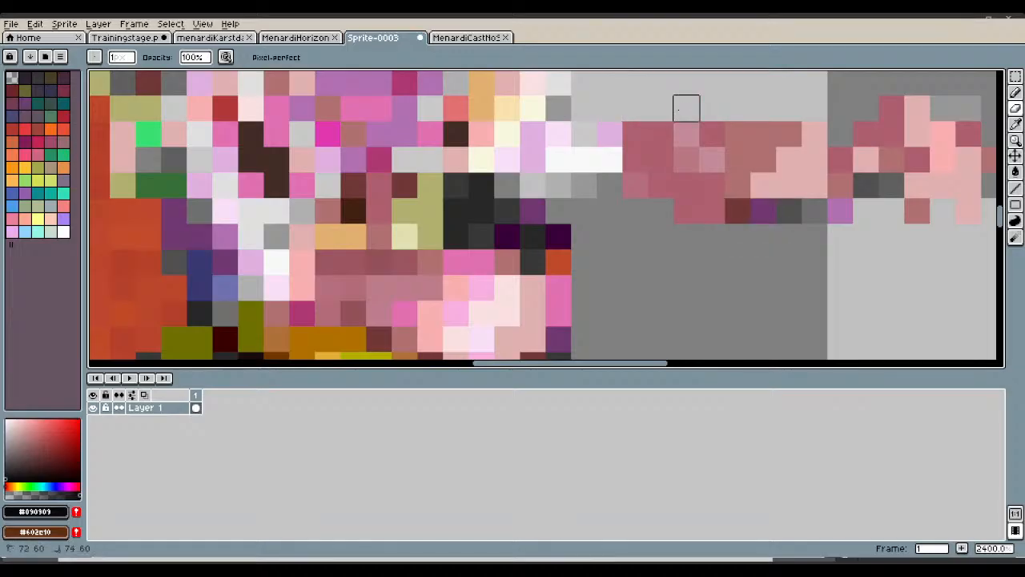
scroll(709, 107, "down", 5)
scroll(709, 108, "up", 3)
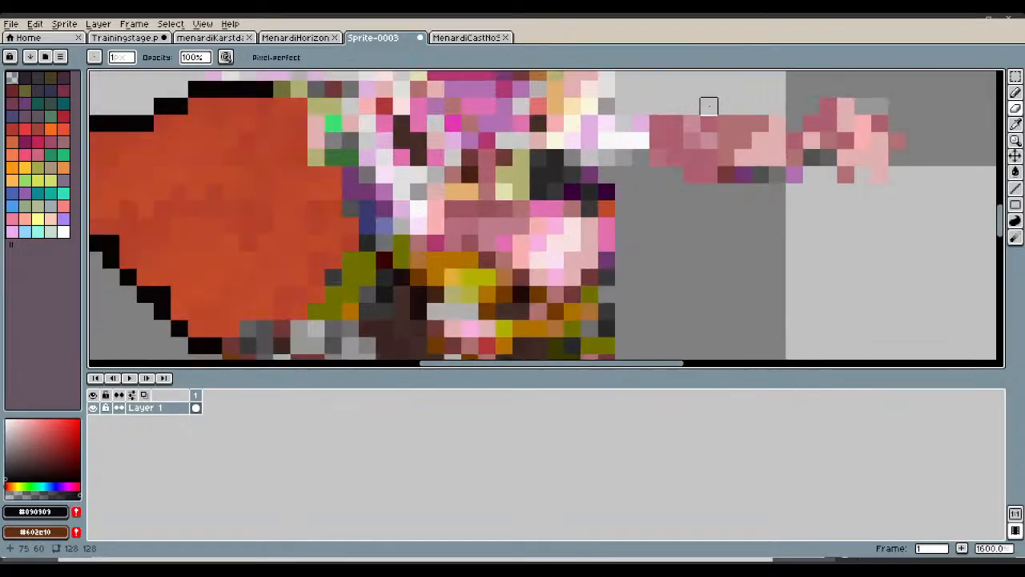
scroll(708, 106, "up", 1)
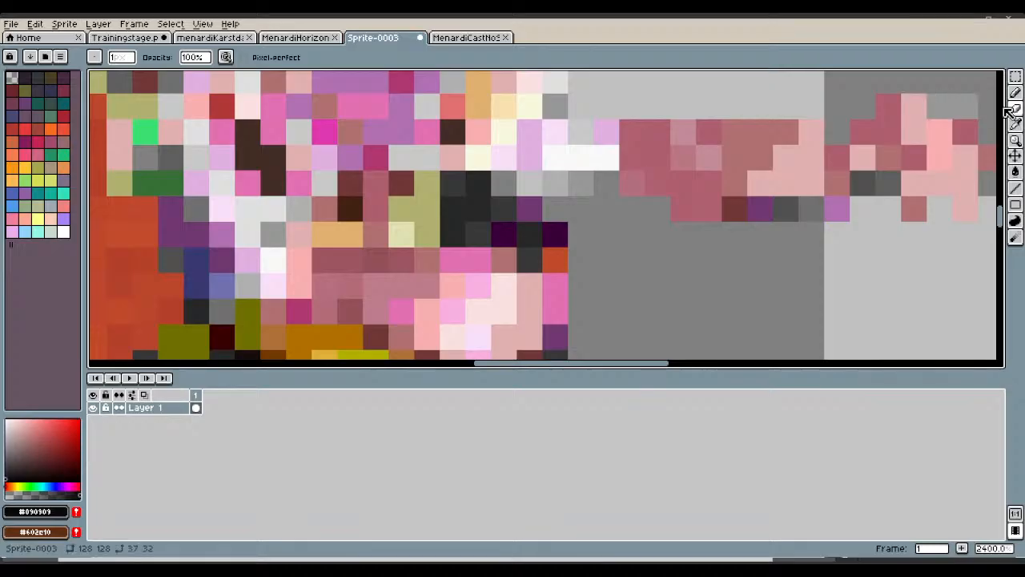
left_click_drag(965, 106, 939, 106)
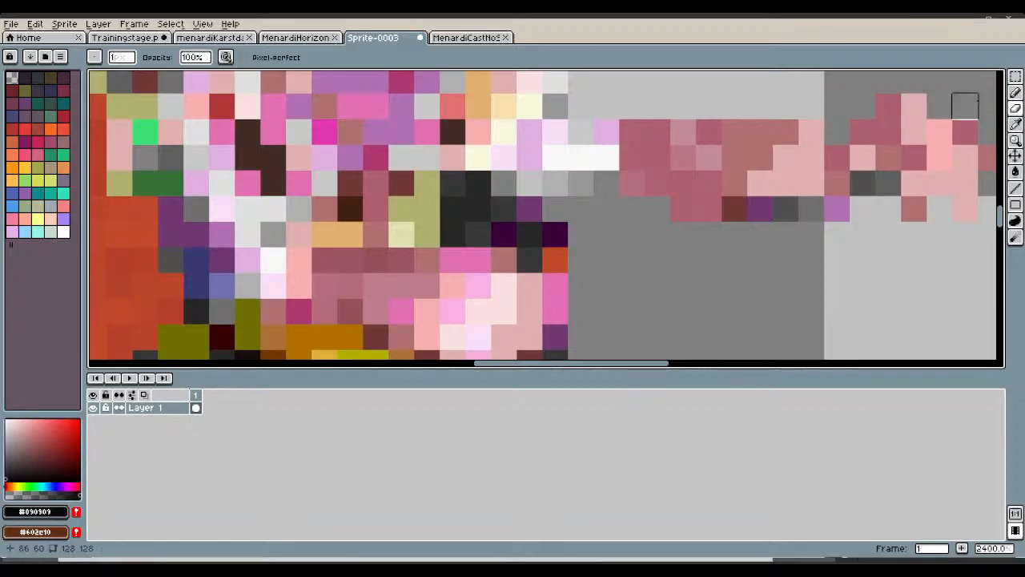
key("ctrl+z")
key("ctrl+z")
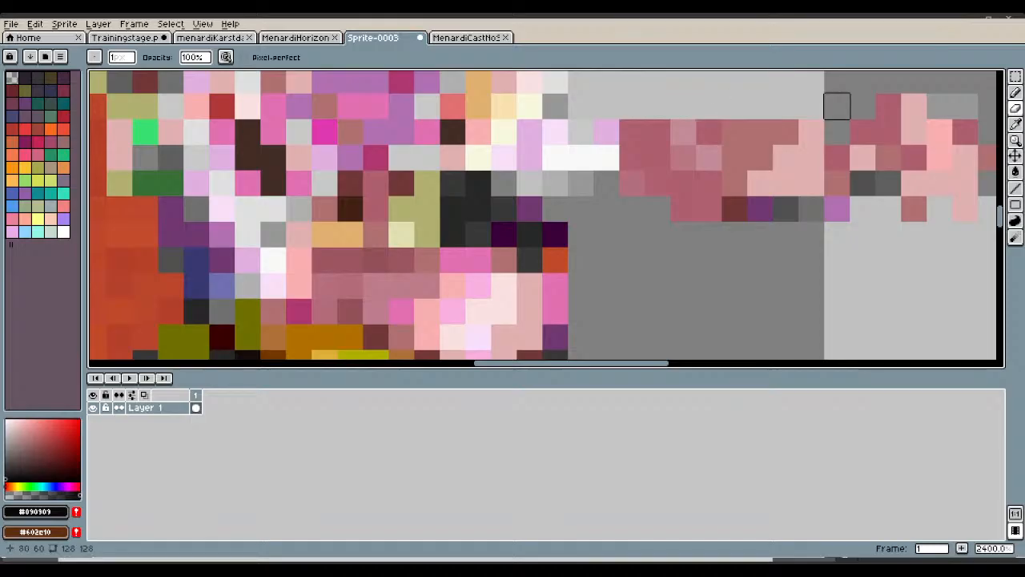
Sample the forearm's #ad5f6e and pencil it into the gap on top of the wrist and one pixel beneath it.
left_click(1014, 124)
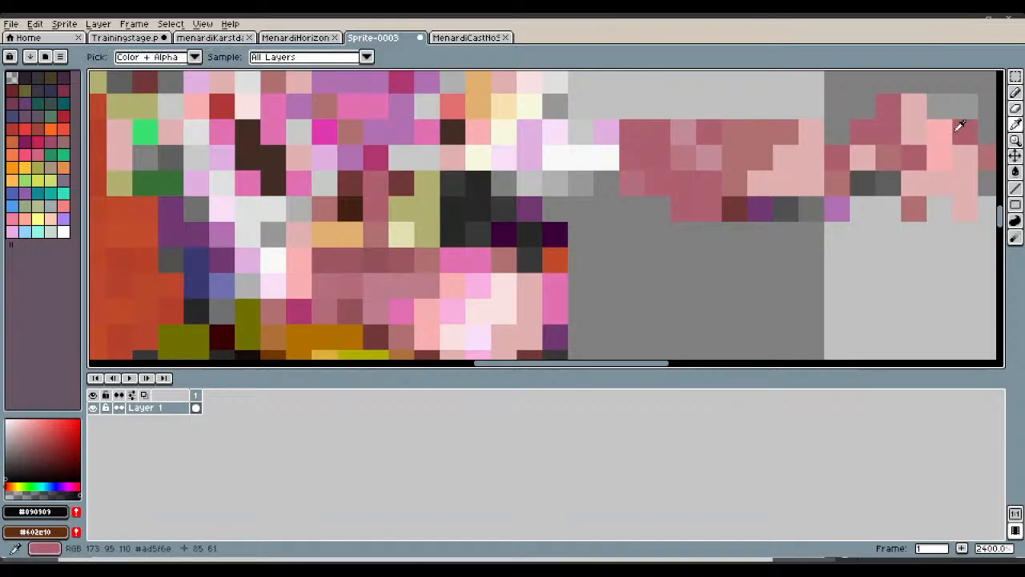
left_click(837, 155)
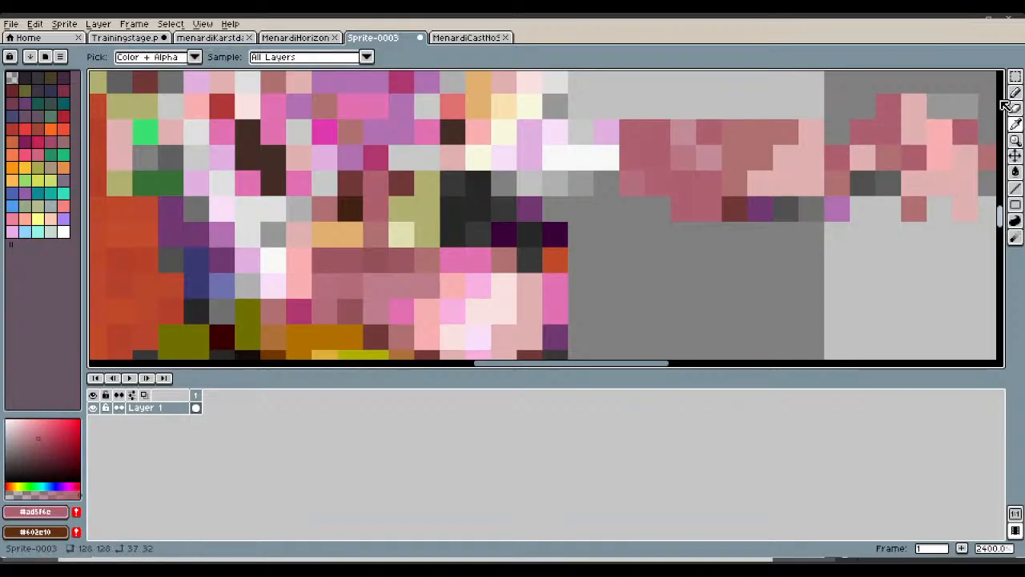
left_click(1014, 92)
left_click(828, 138)
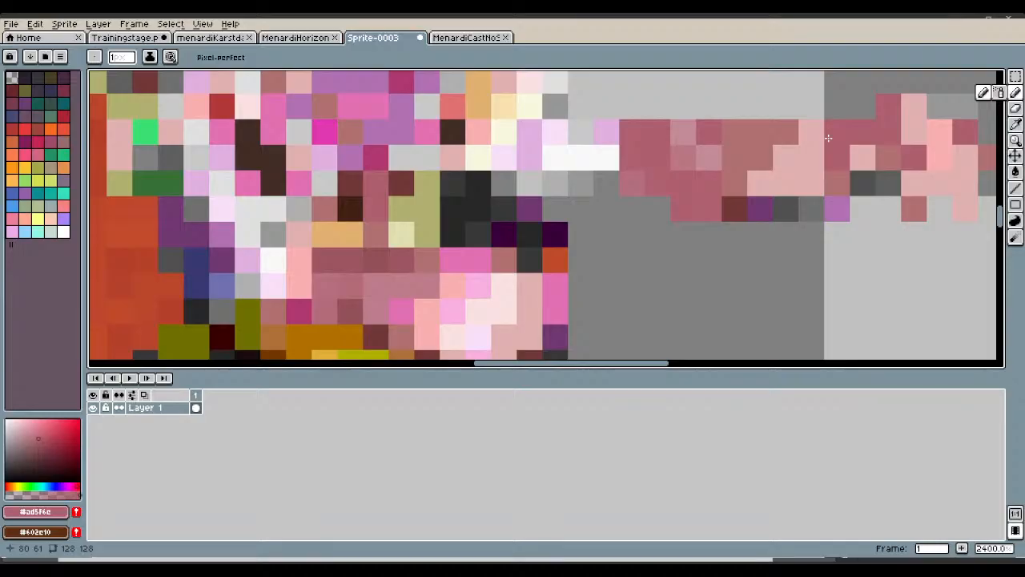
left_click(862, 208)
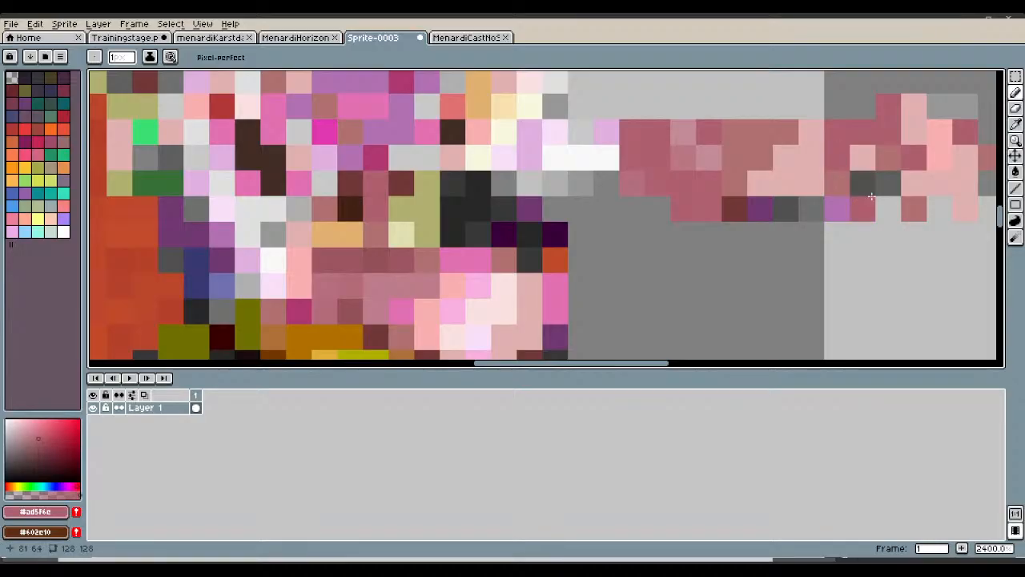
Sample the sleeve's light lilac #e0b0e0 and pencil in the missing pixel at the cuff's lower front corner.
left_click(1014, 124)
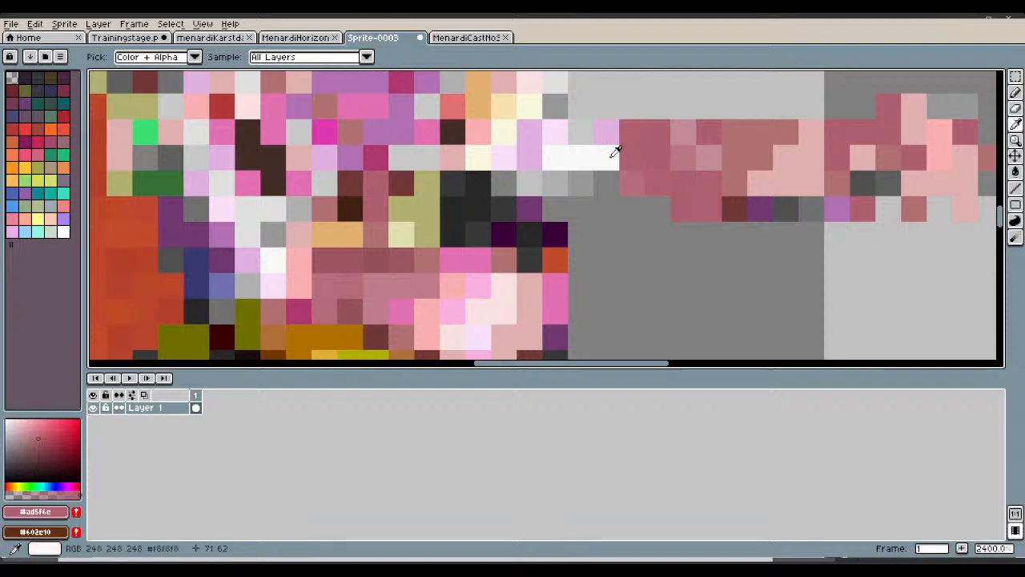
left_click(616, 128)
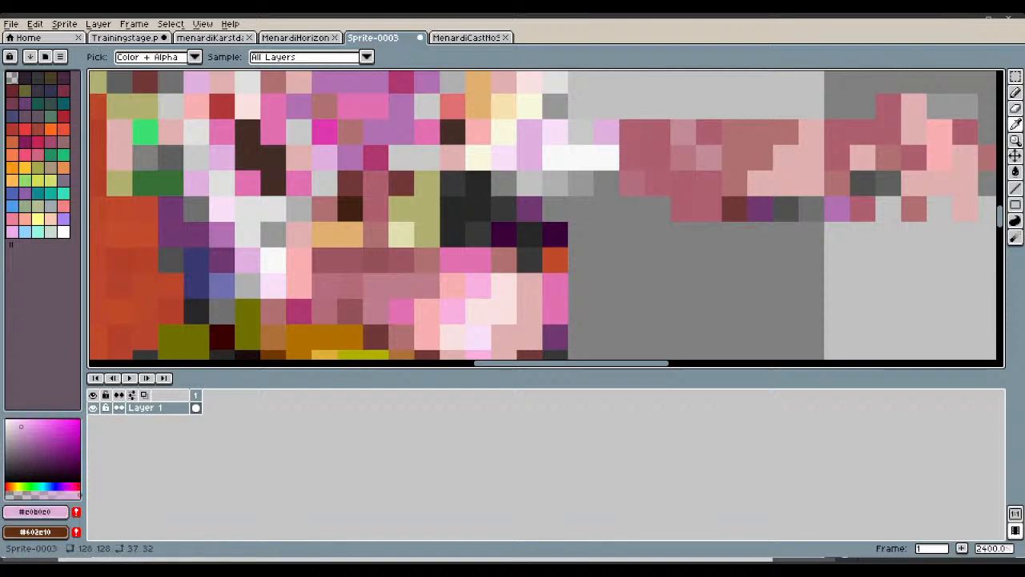
left_click(1014, 92)
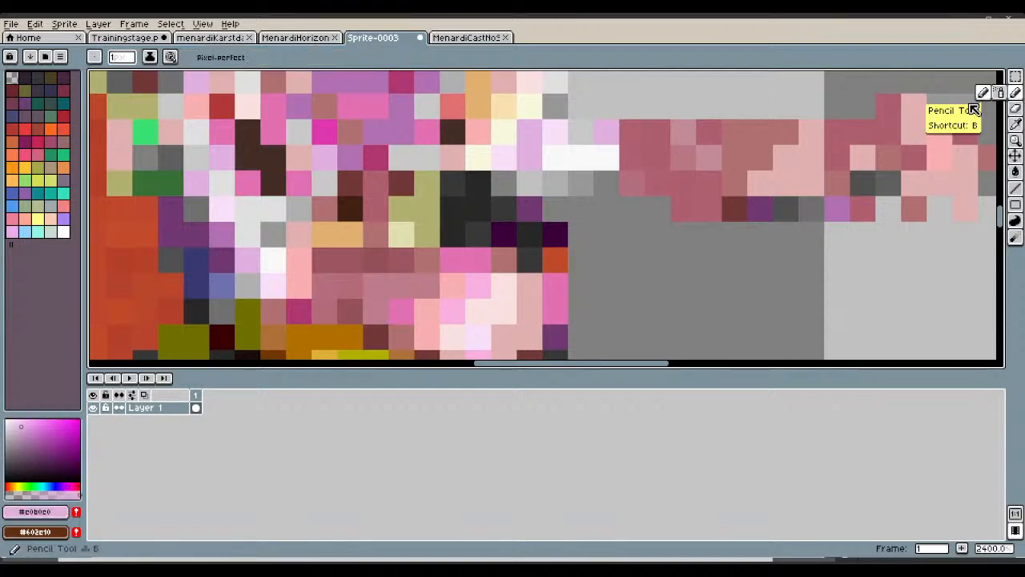
scroll(637, 199, "down", 6)
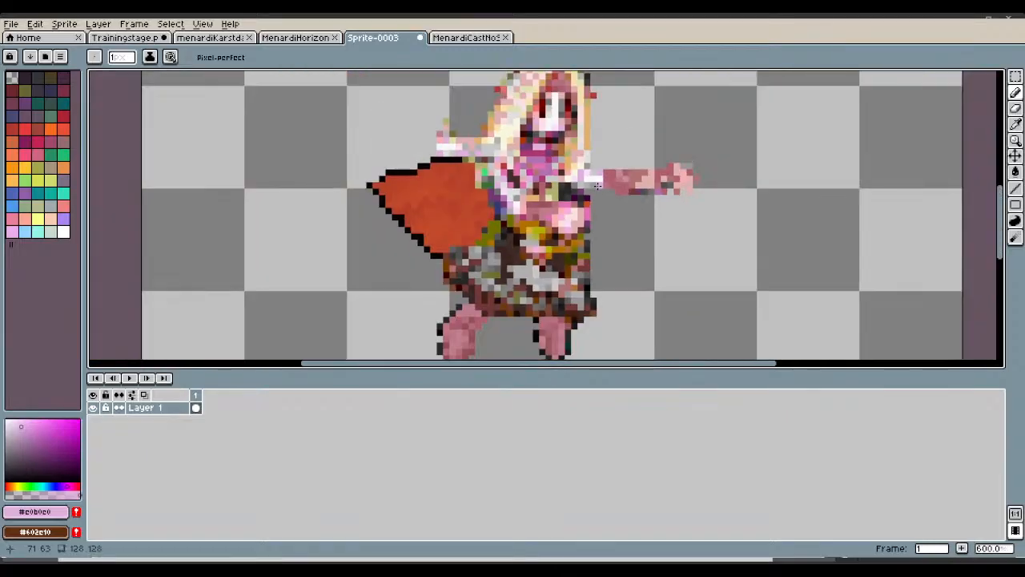
scroll(753, 152, "up", 6)
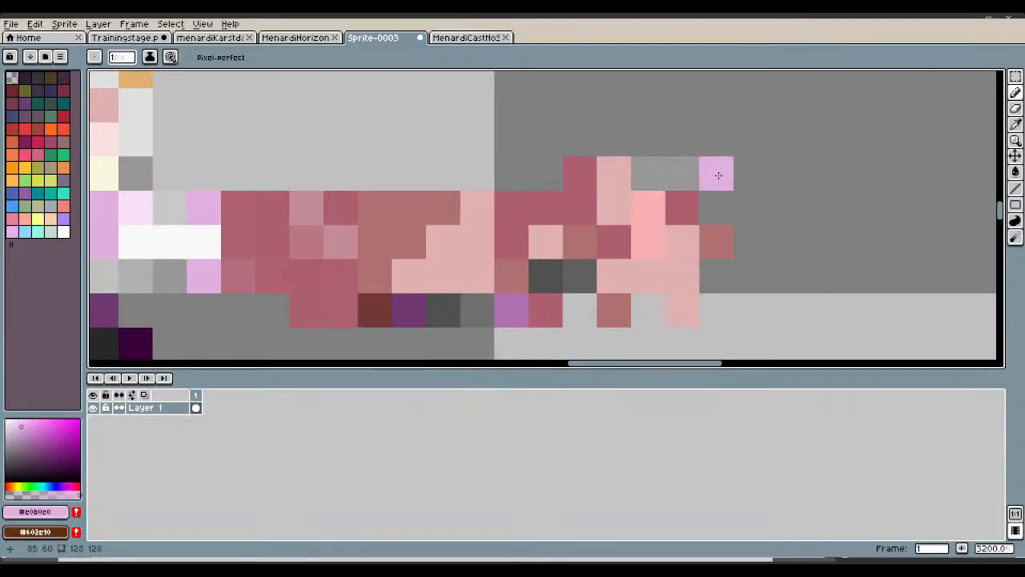
scroll(764, 185, "down", 4)
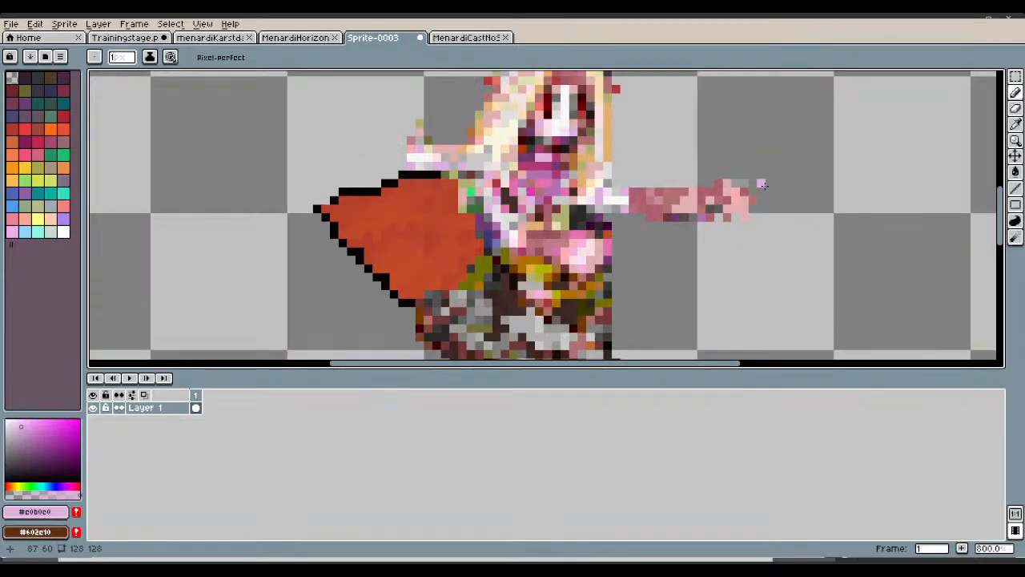
scroll(728, 189, "up", 4)
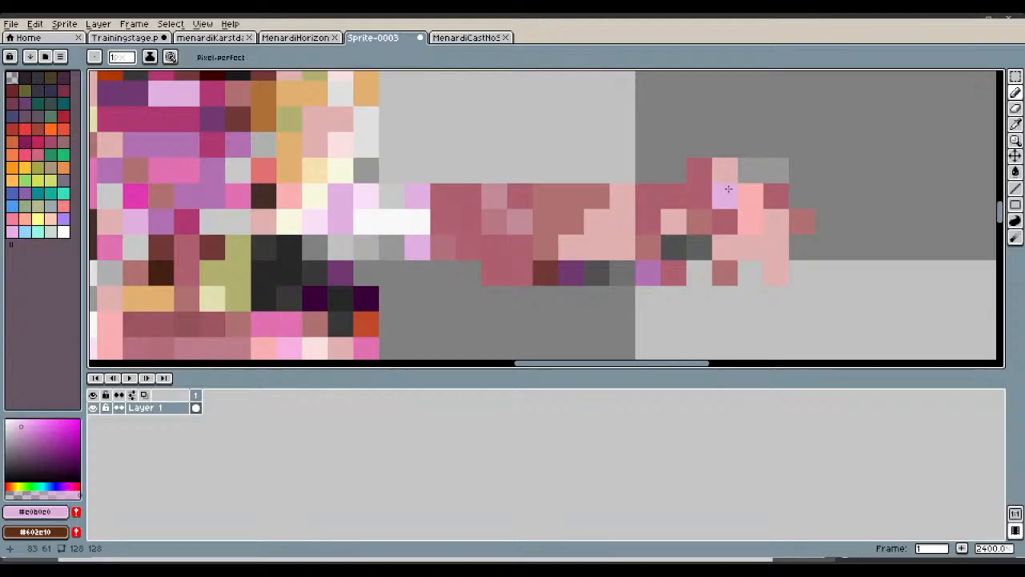
Sample #b07070 from the knuckle and pencil in the fist's missing lower edge and the grey pixel at its top.
left_click(1014, 125)
left_click(805, 218)
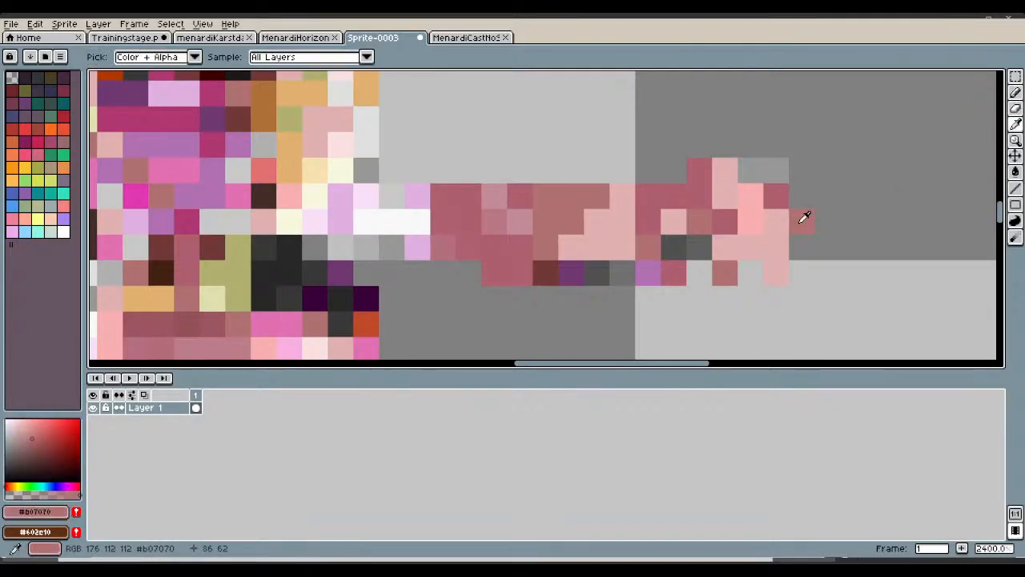
left_click(1014, 92)
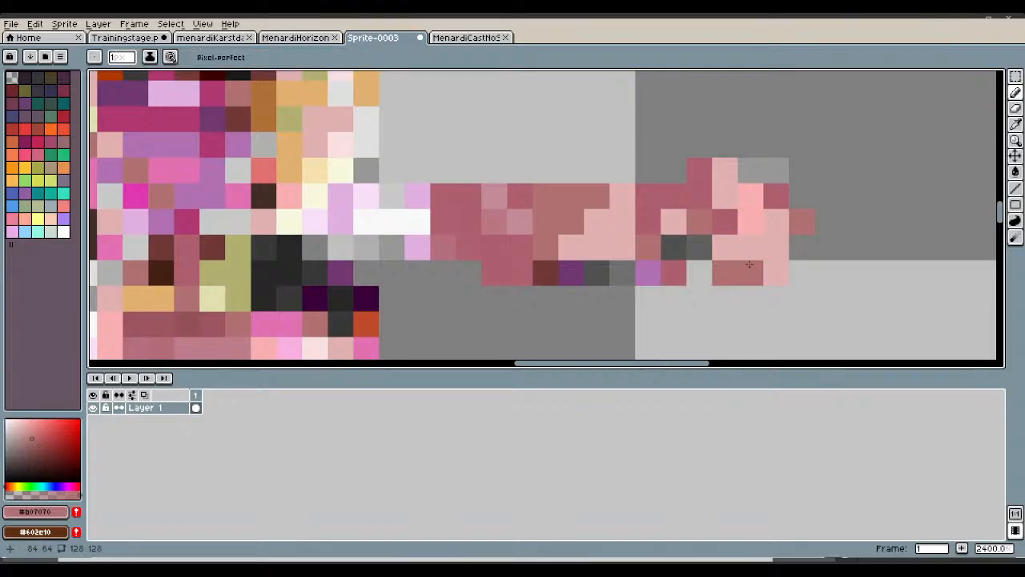
scroll(715, 264, "down", 3)
scroll(732, 263, "down", 2)
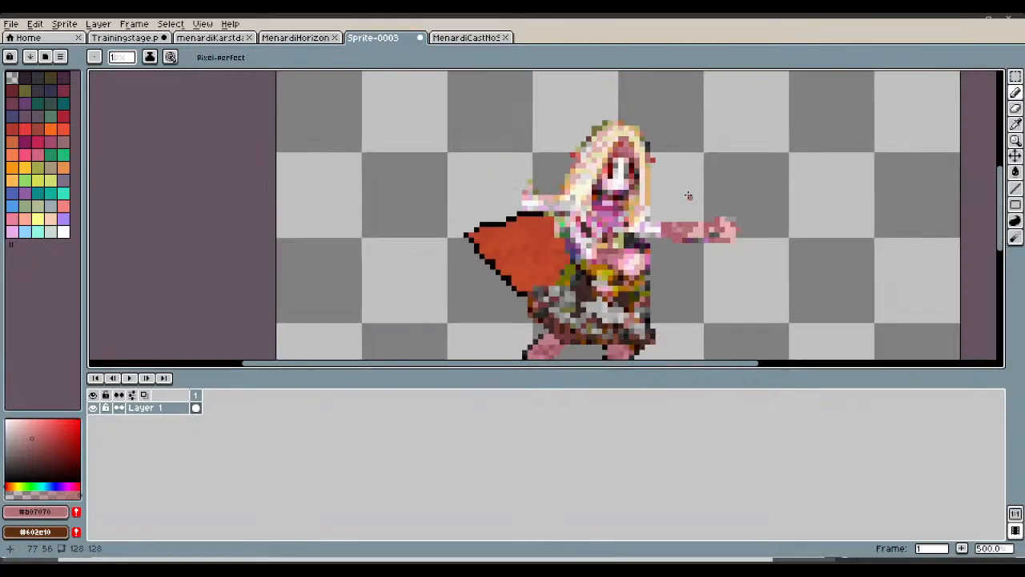
scroll(707, 212, "up", 2)
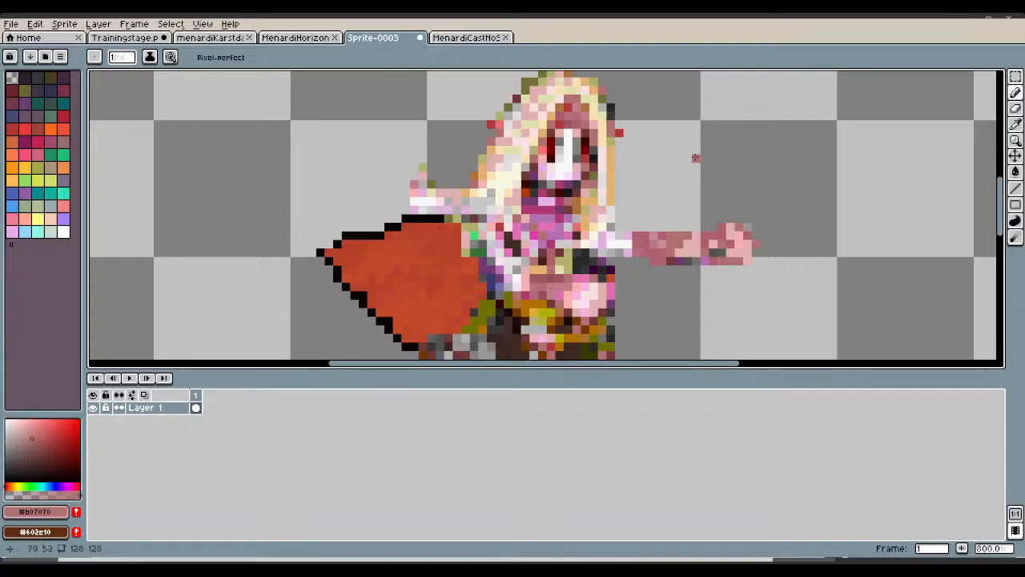
scroll(773, 184, "up", 2)
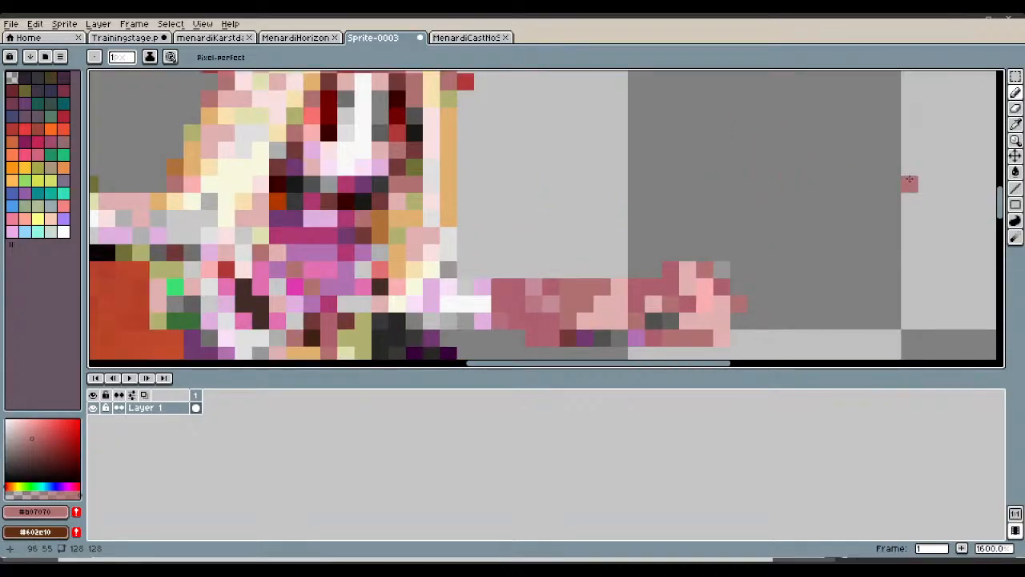
Erase the leftover grey pixel at the fist's upper outer corner with the 1 px eraser.
left_click(1015, 126)
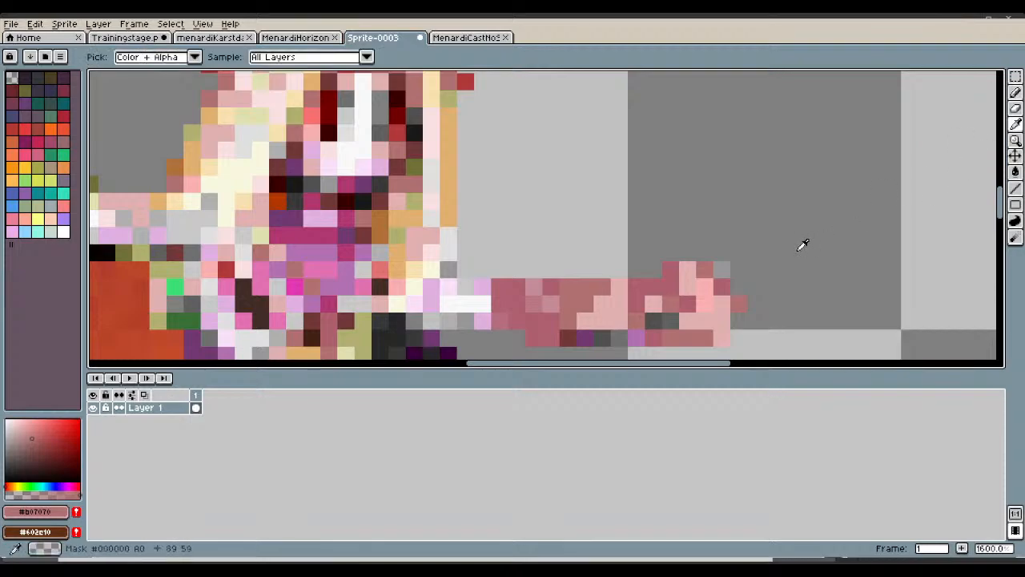
left_click(1014, 110)
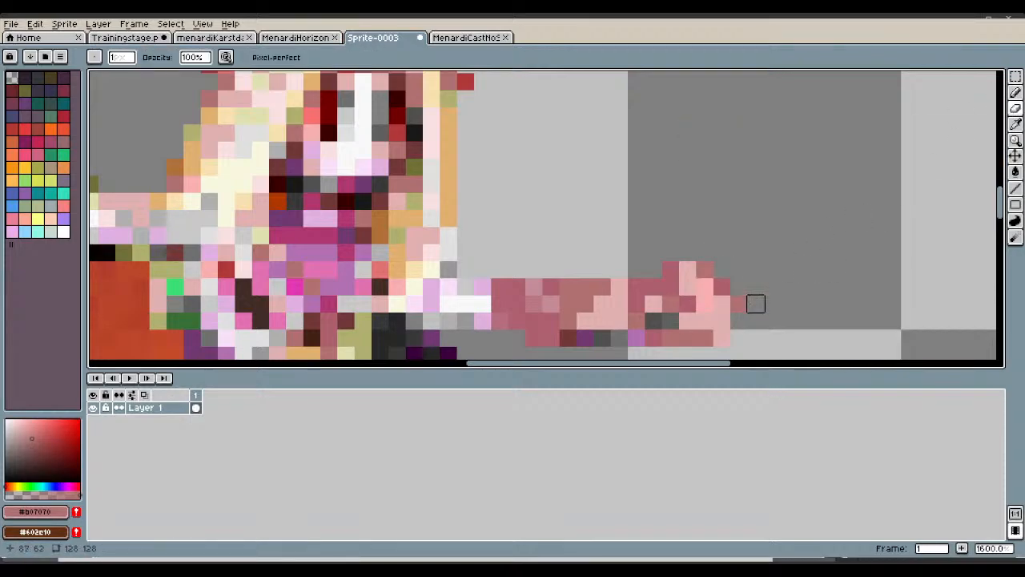
scroll(753, 300, "down", 5)
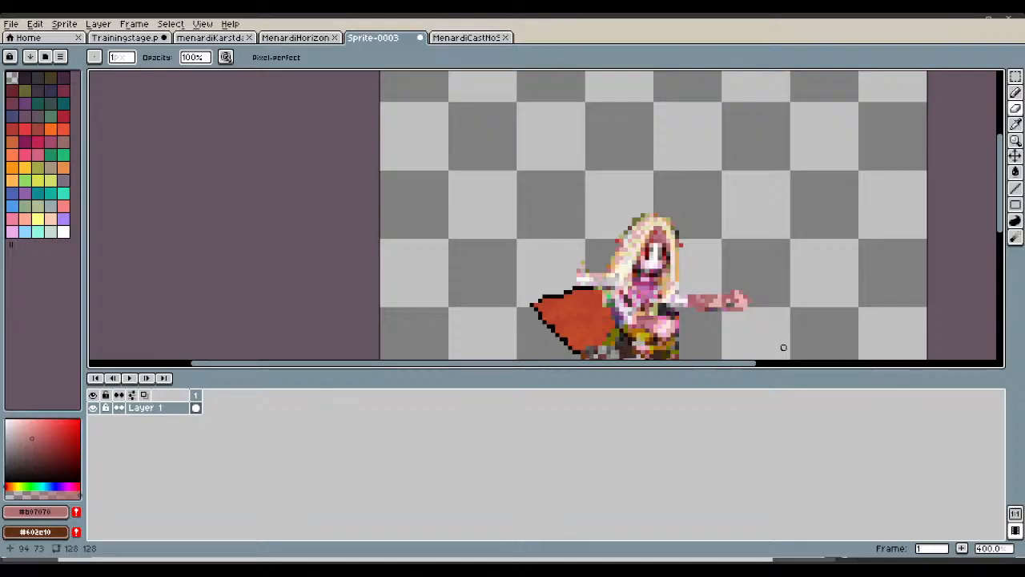
scroll(781, 348, "down", 2)
scroll(765, 350, "up", 4)
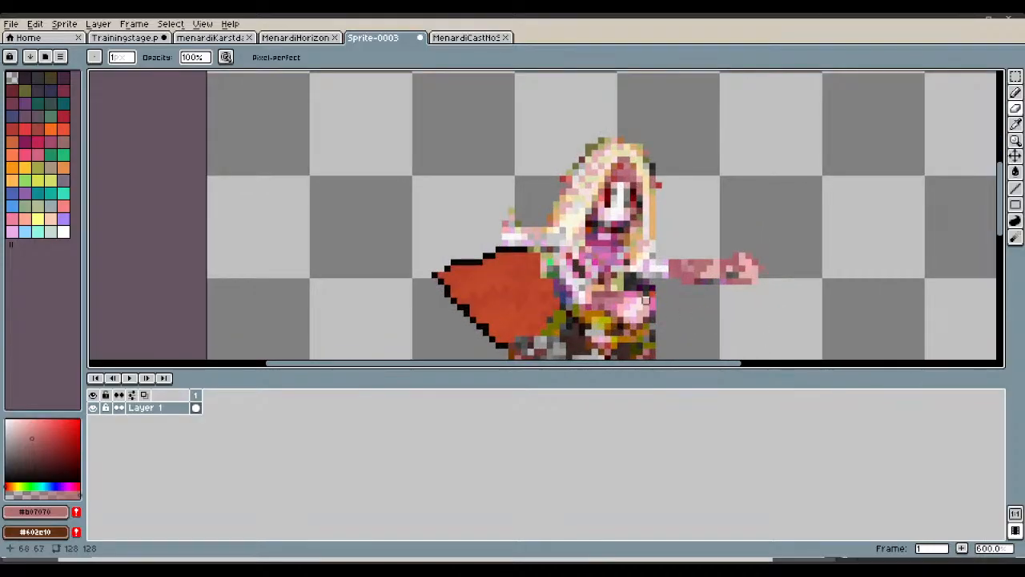
left_click_drag(999, 218, 979, 252)
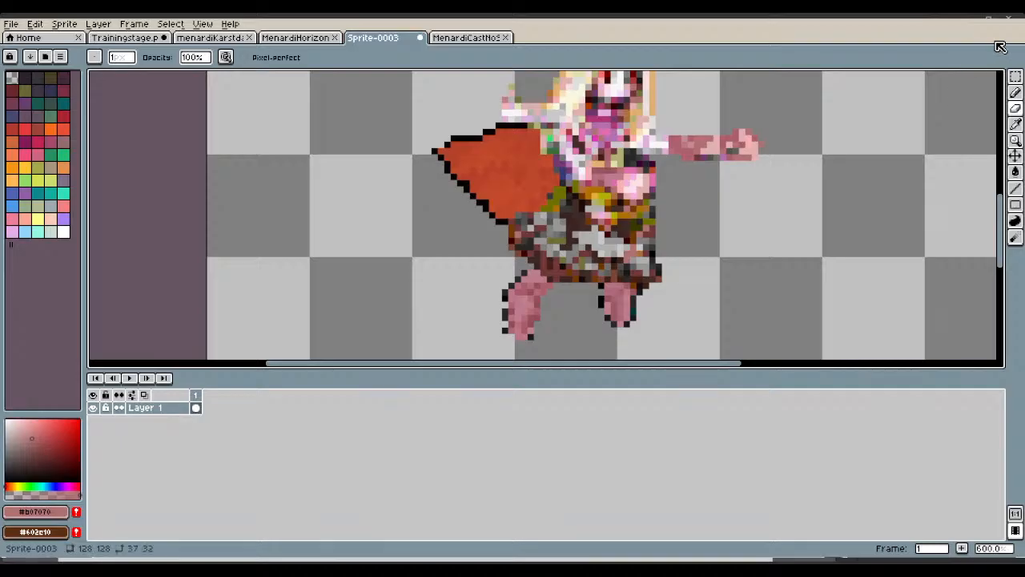
left_click(1014, 76)
scroll(682, 213, "up", 3)
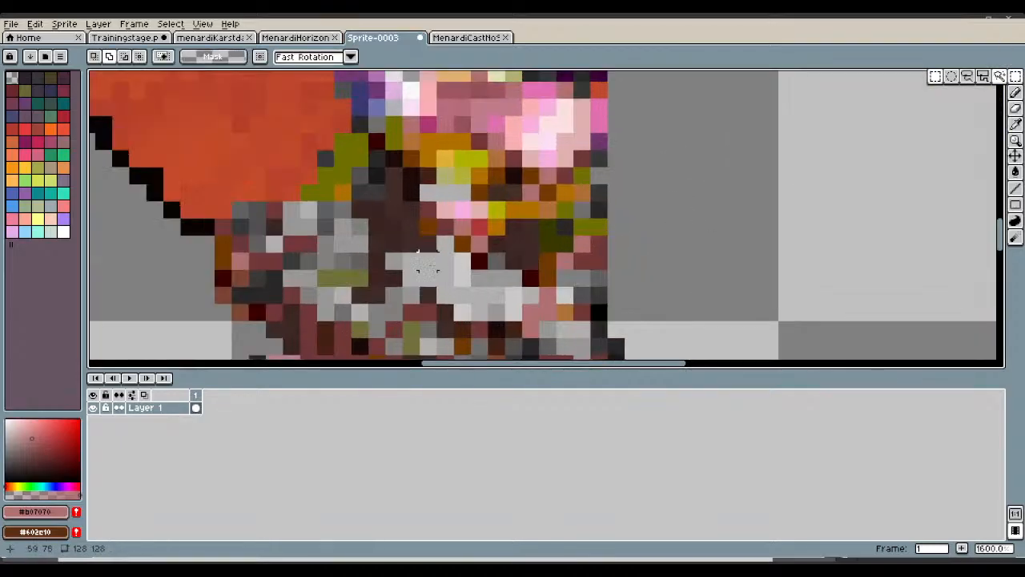
left_click_drag(349, 183, 411, 270)
key("ctrl+d")
scroll(490, 301, "down", 3)
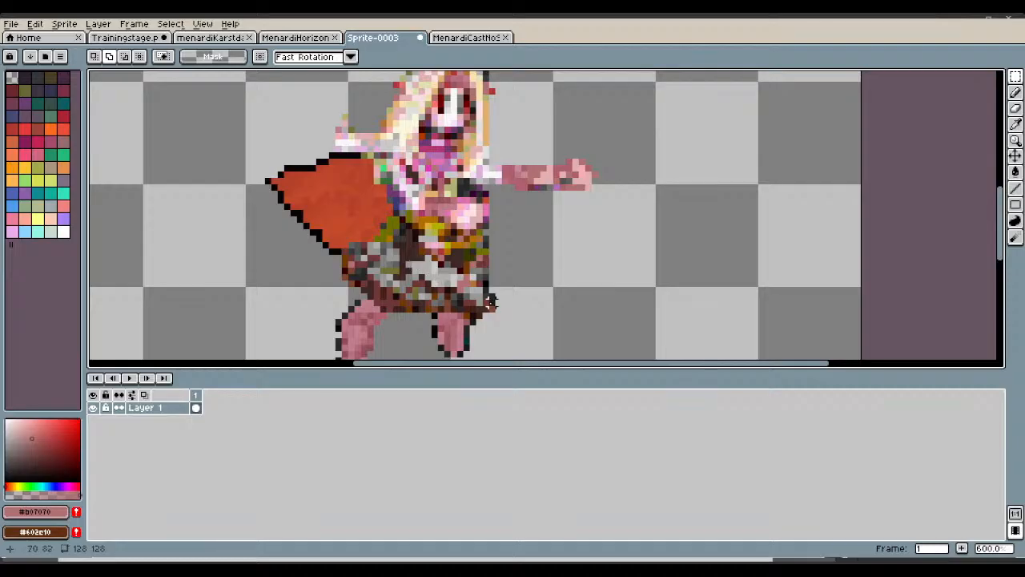
Try placing a copy of a 14 × 8 pixel area of the skirt over the waist at 55, 66.
left_click_drag(476, 286, 385, 234)
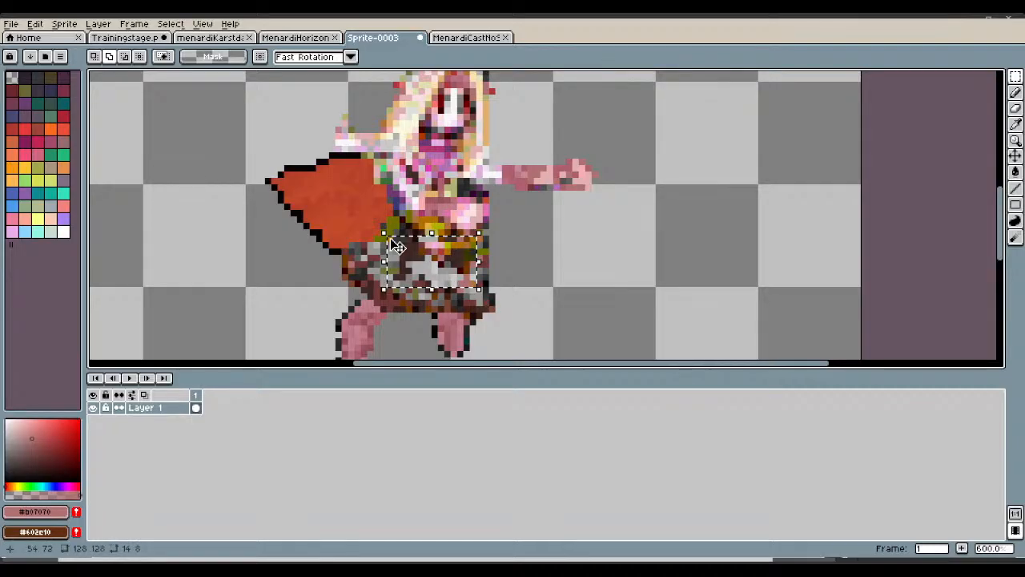
left_click_drag(435, 265, 437, 230)
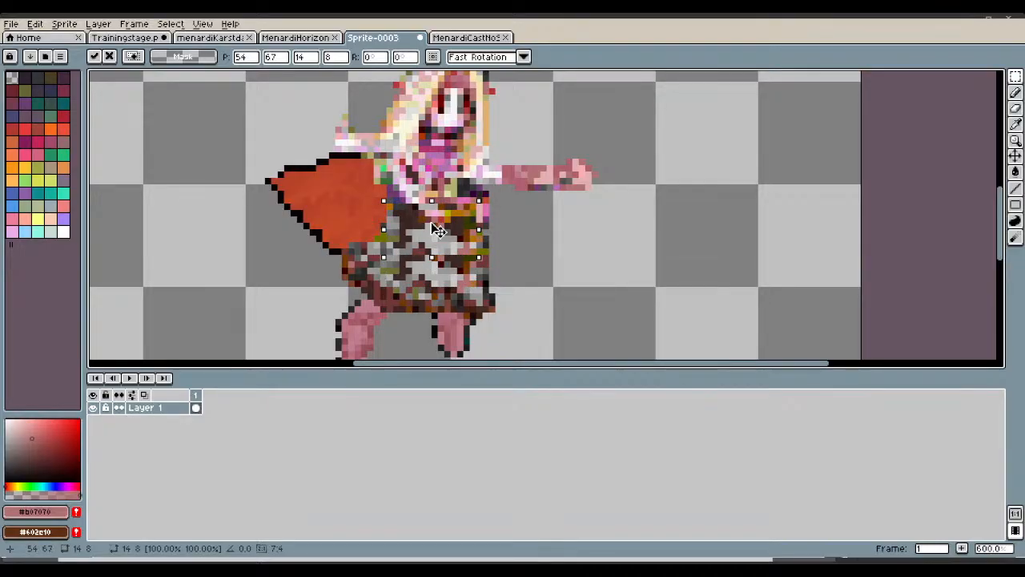
scroll(438, 230, "down", 2)
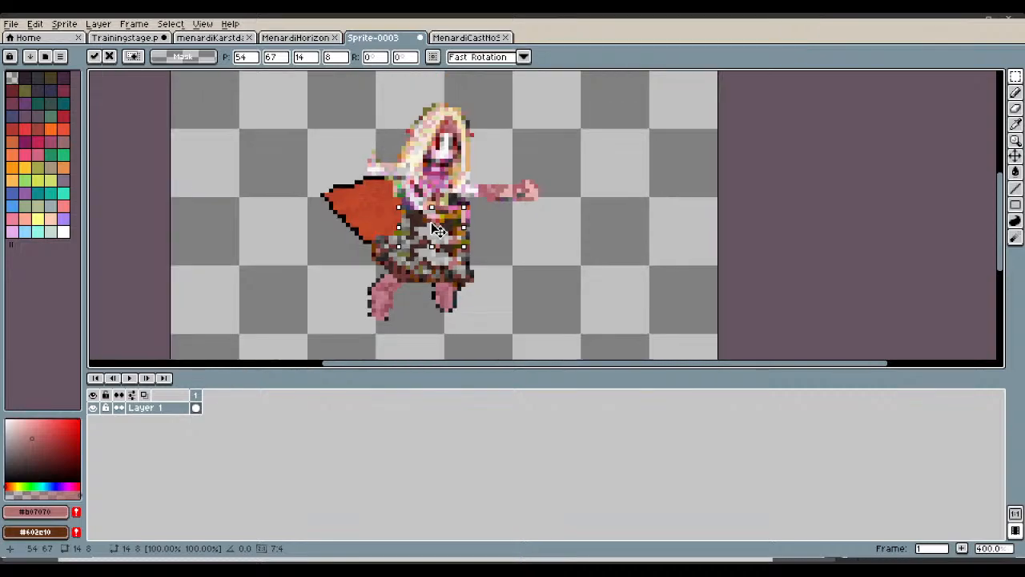
scroll(438, 230, "up", 2)
key("Up")
key("Right")
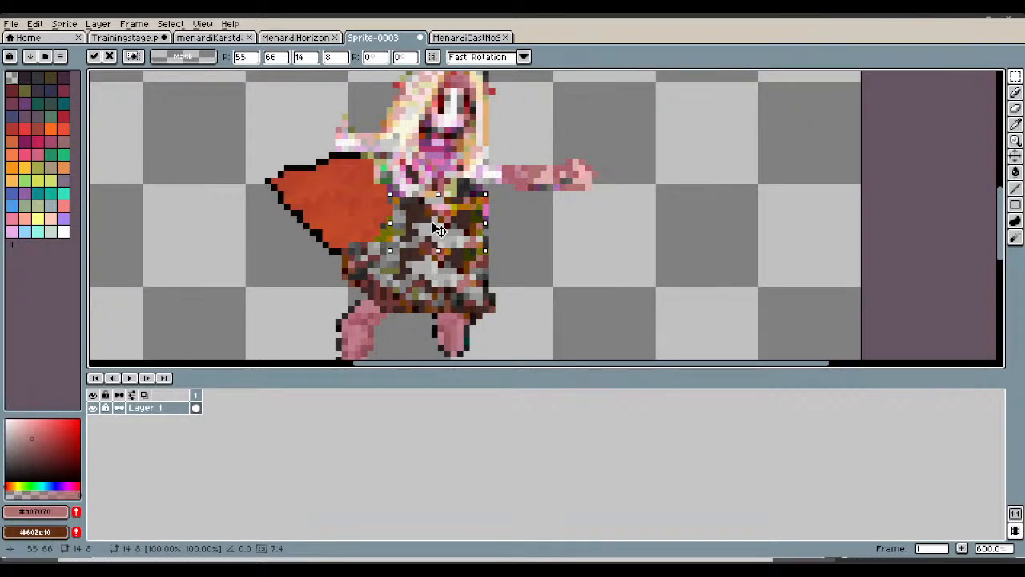
scroll(438, 230, "down", 3)
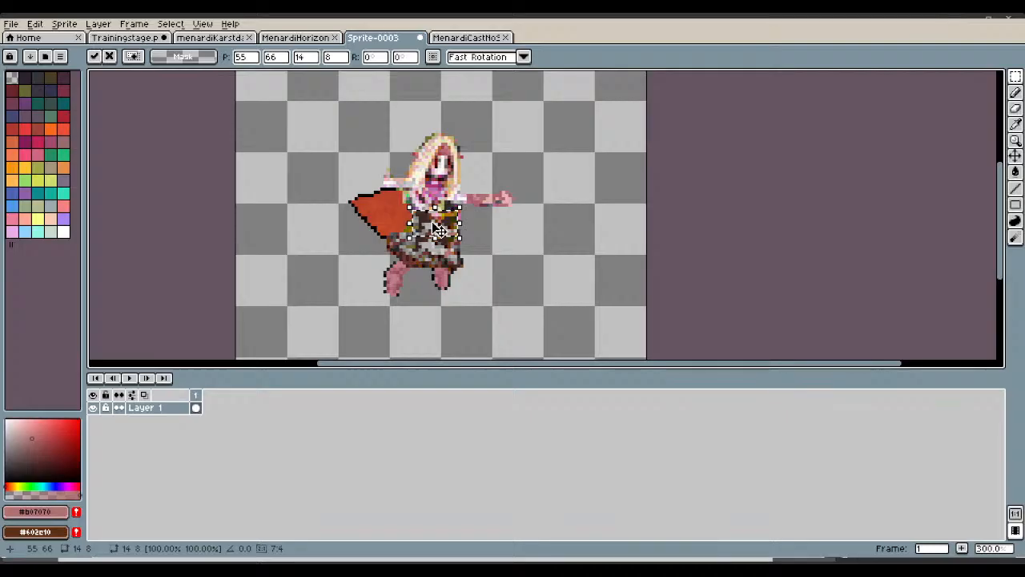
key("Return")
scroll(438, 230, "up", 4)
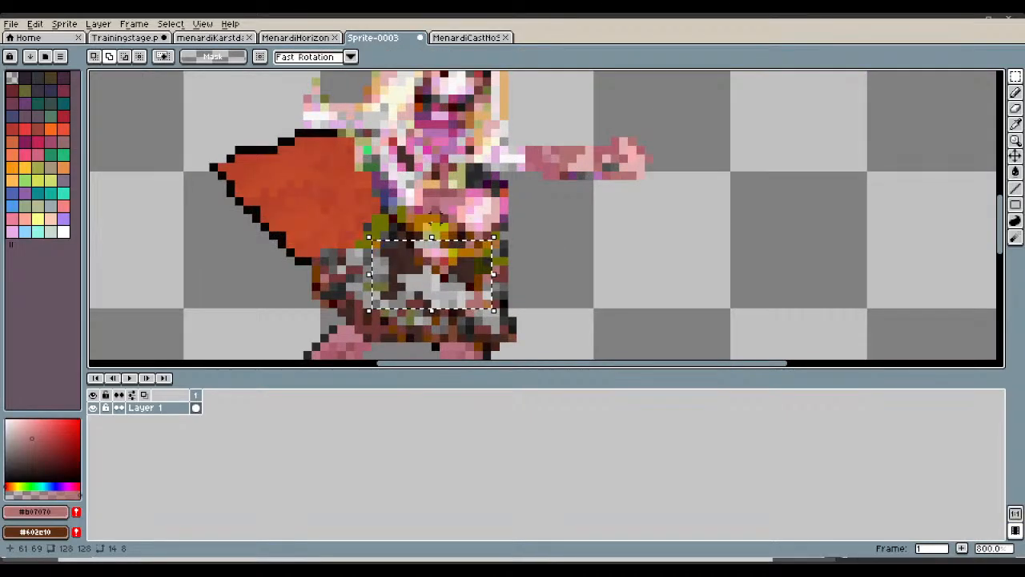
key("ctrl+d")
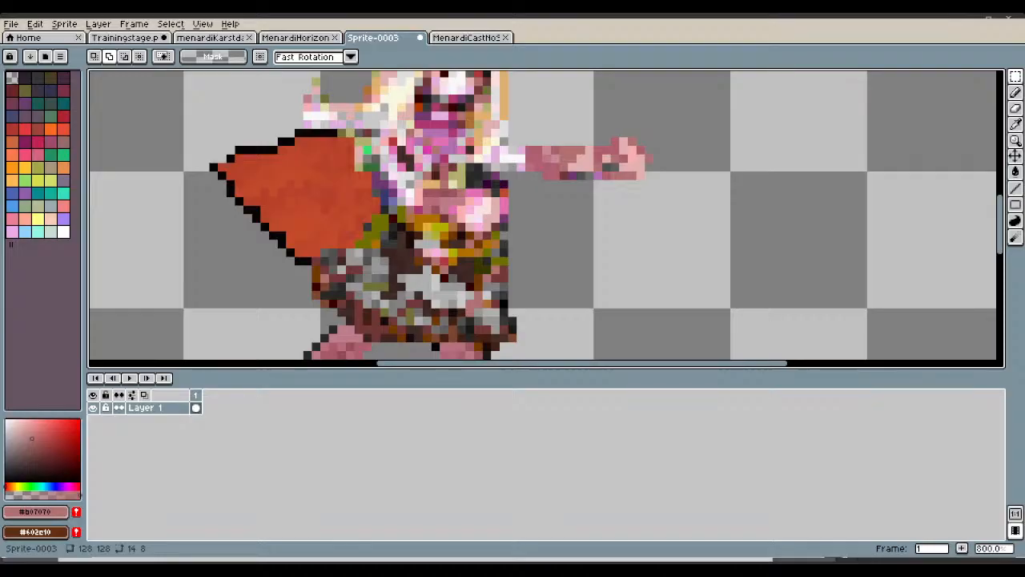
Try placing a copy of a 5 × 3 pixel area of the midriff skin over the waist at 64, 68.
scroll(331, 221, "up", 3)
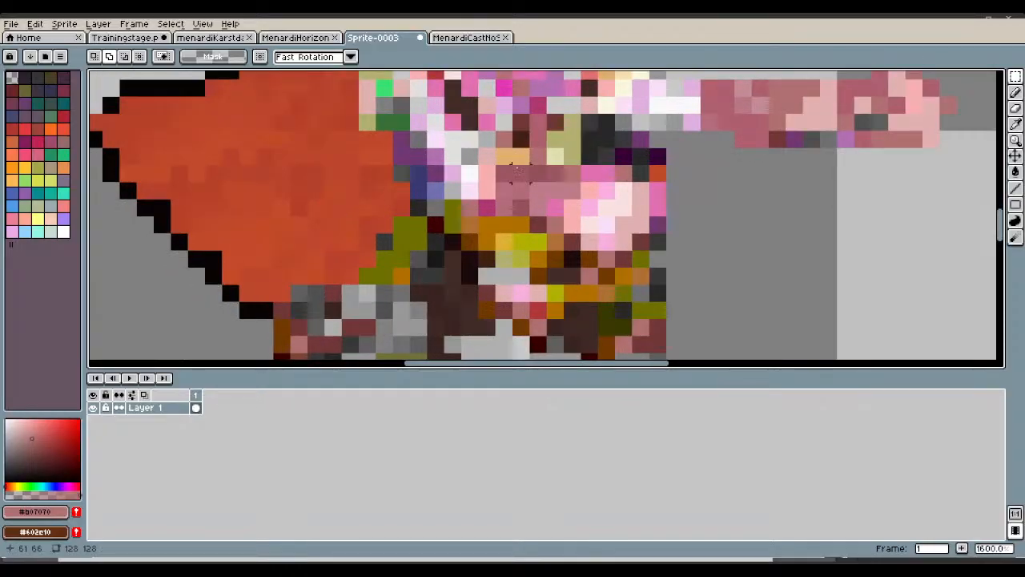
left_click_drag(511, 165, 614, 213)
left_click(570, 207)
scroll(613, 213, "down", 2)
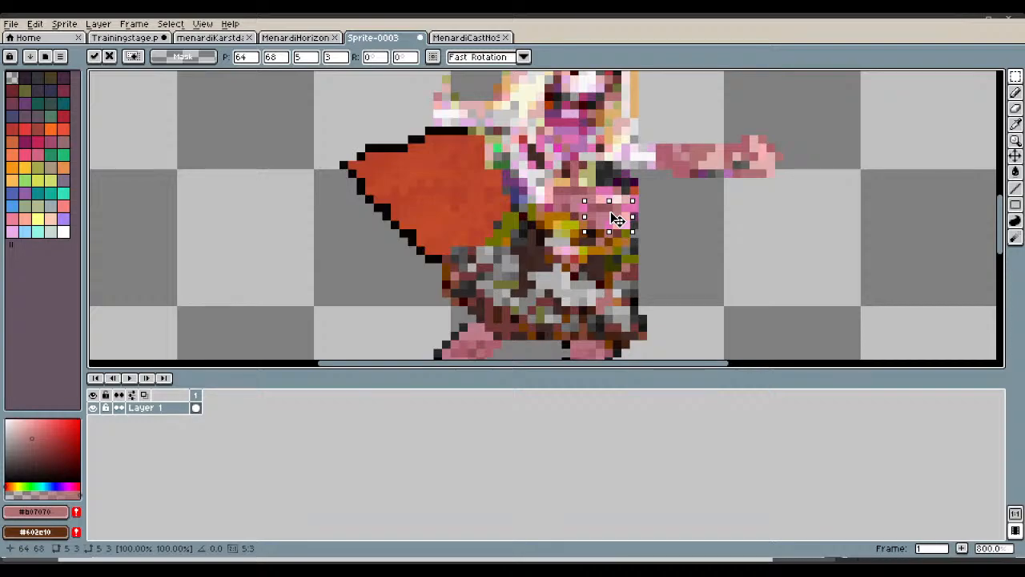
key("ctrl+z")
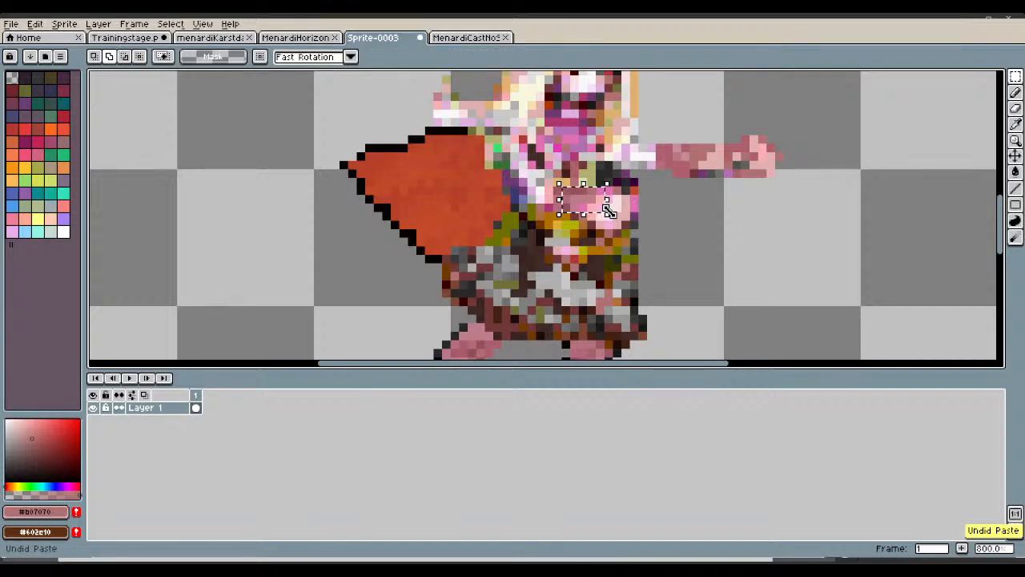
scroll(608, 211, "down", 1)
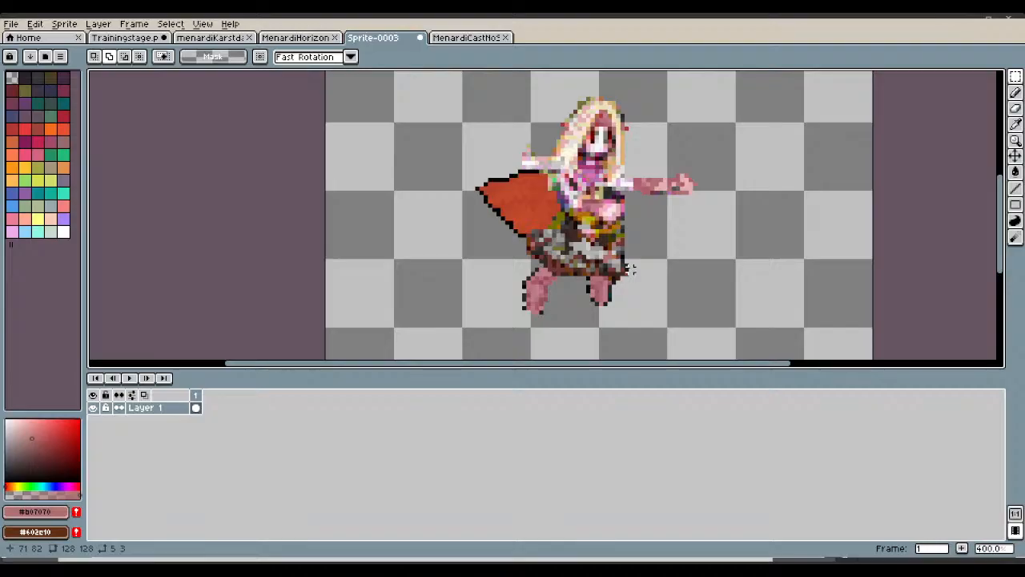
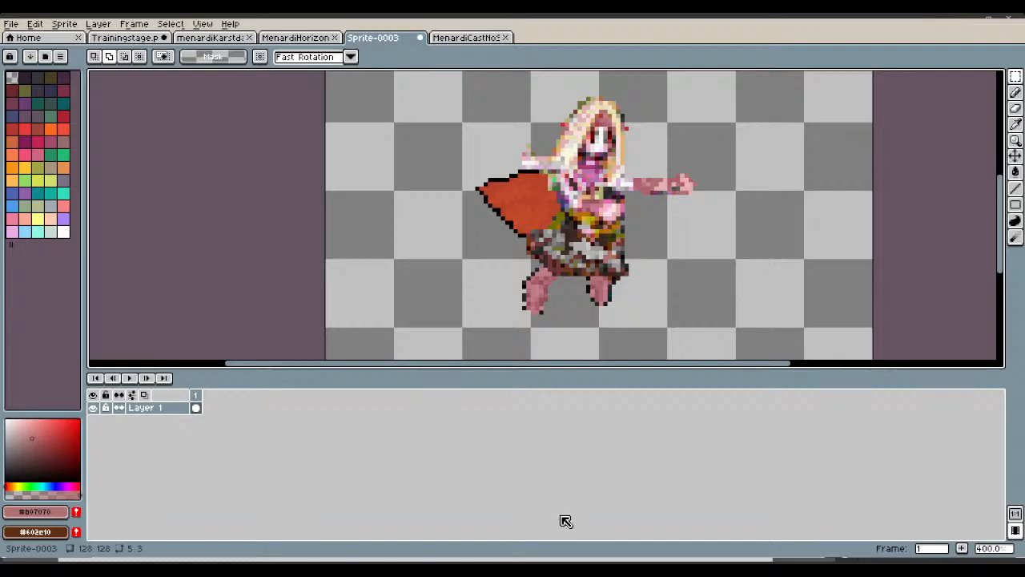
Save the sprite as MenardiGodPressENd.png and close the Karst, MenardiHorizontalWindup and MenardiCastNoScythe sprites.
left_click(15, 27)
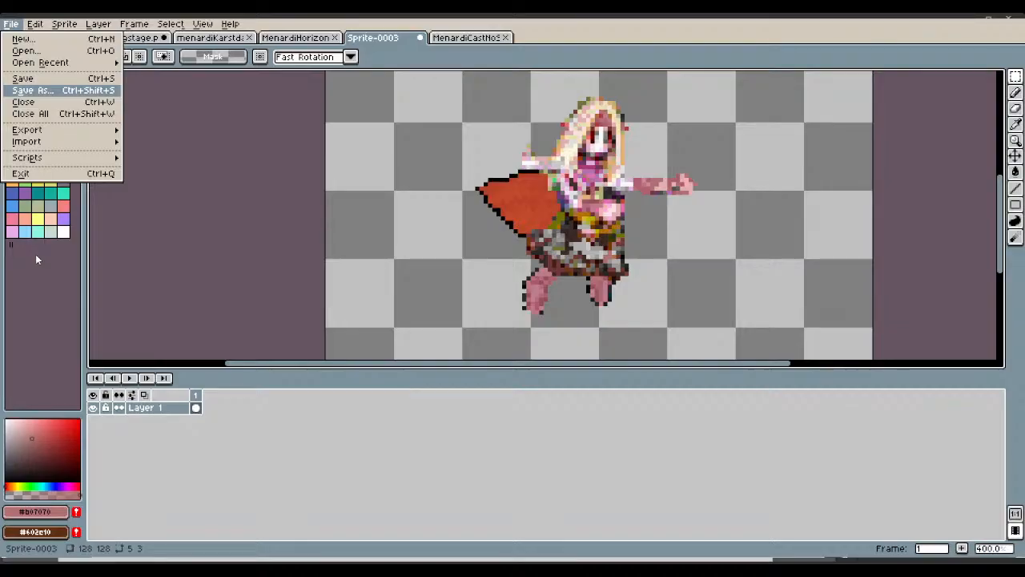
key("Return")
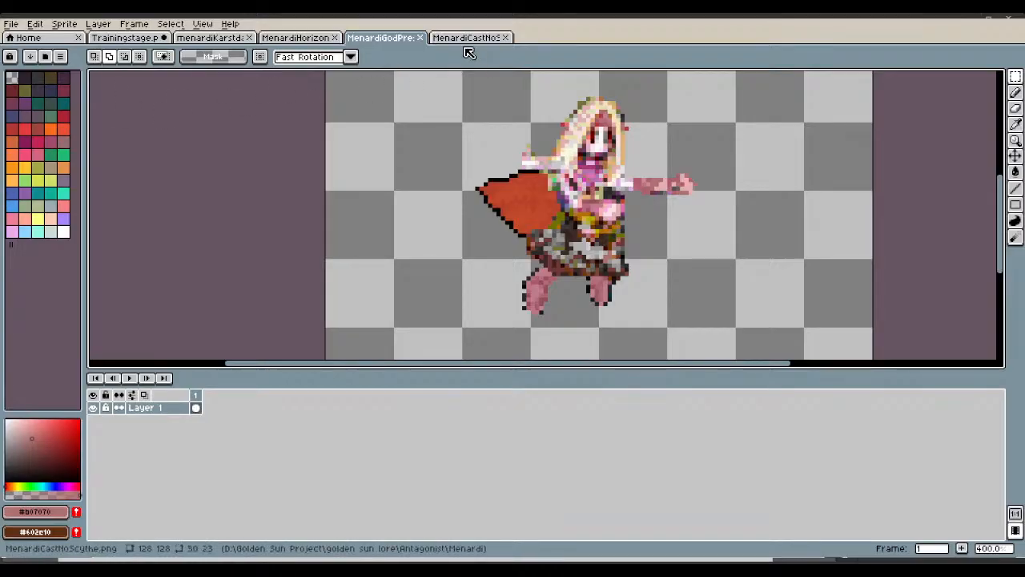
left_click(249, 37)
left_click(249, 37)
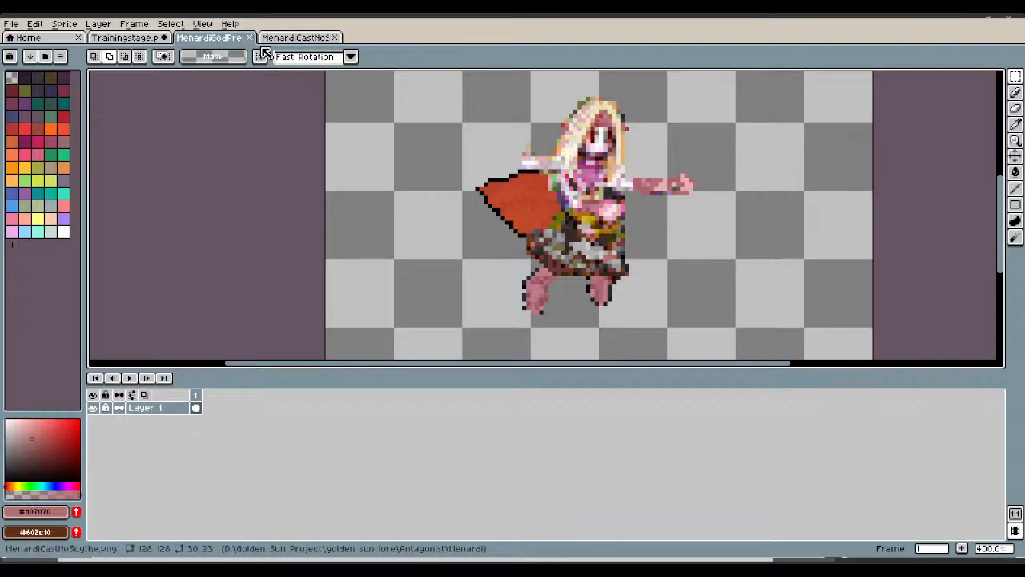
left_click(334, 38)
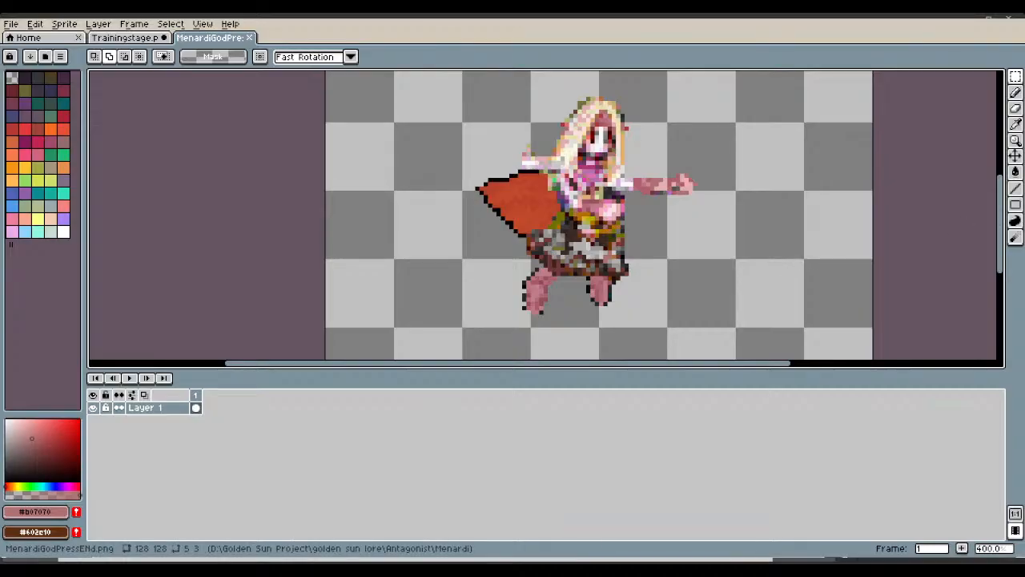
Open MenardiGodPressWindup.png for editing.
left_click_drag(513, 570, 513, 319)
scroll(525, 177, "up", 2)
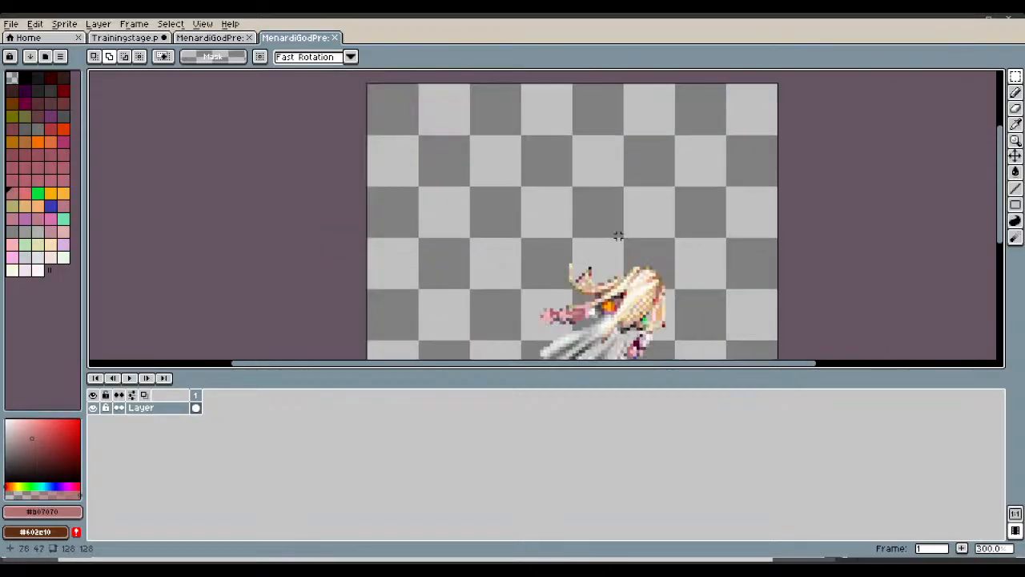
scroll(626, 242, "down", 2)
scroll(665, 275, "up", 1)
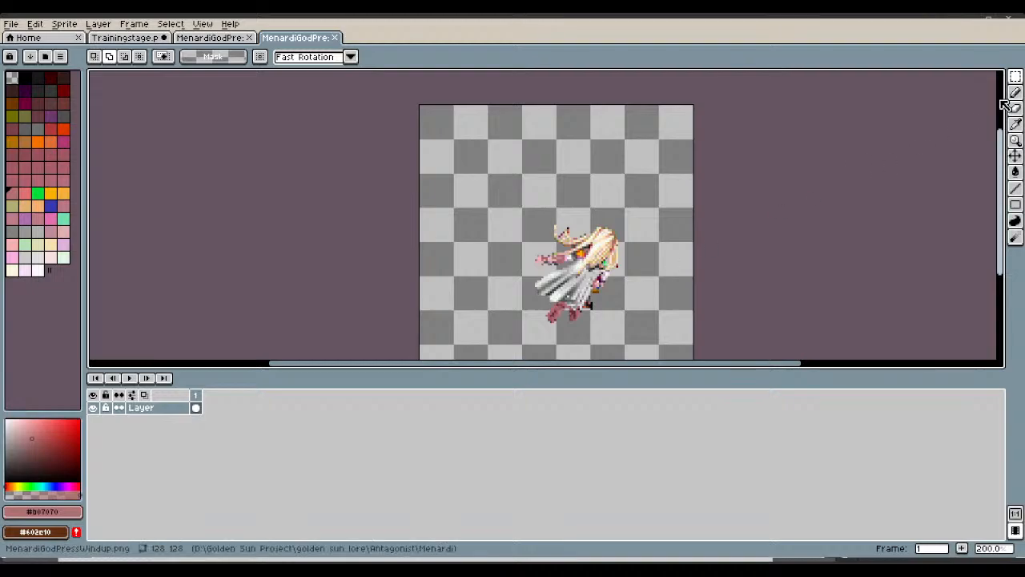
left_click(1016, 79)
left_click(999, 76)
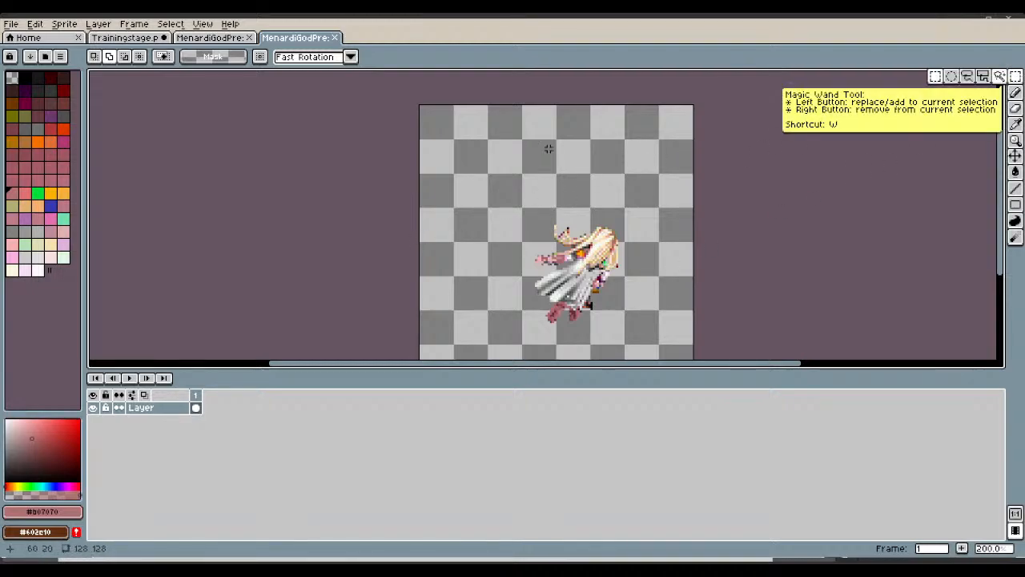
In Trainingstage.png, delete the layer holding the gun-wielding character and add a new empty layer above the background.
left_click(126, 39)
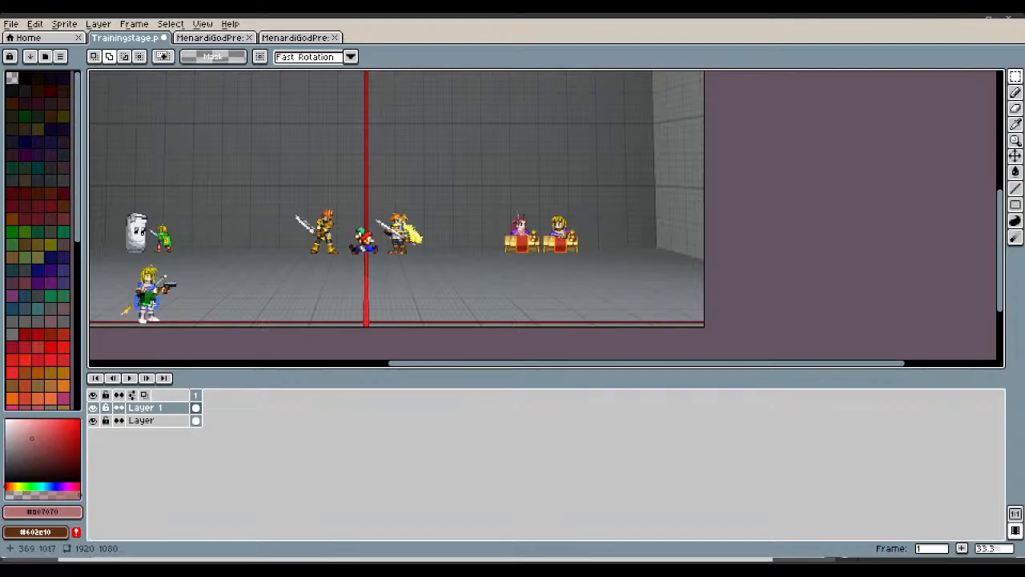
scroll(127, 294, "up", 2)
scroll(126, 293, "down", 1)
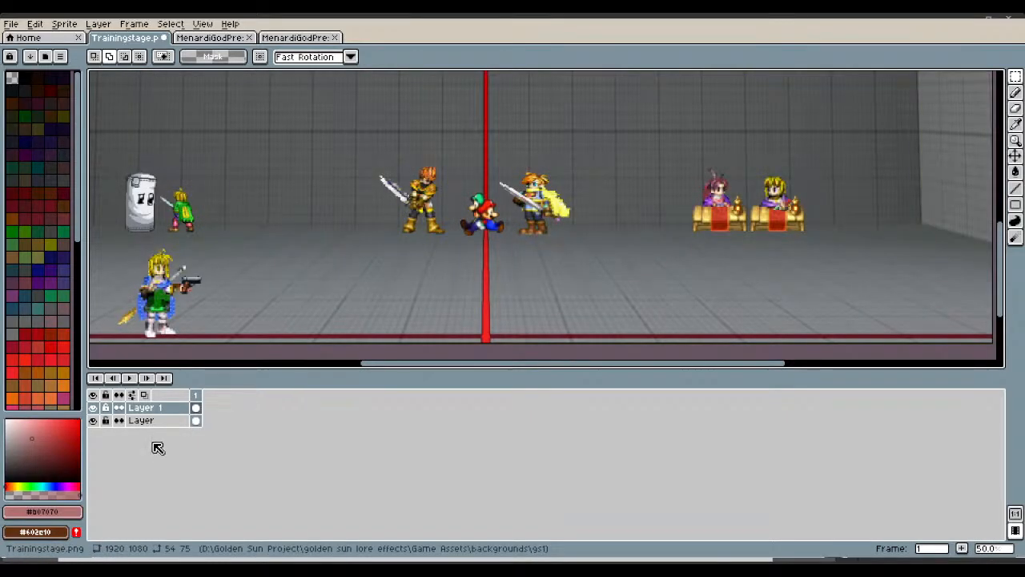
right_click(155, 413)
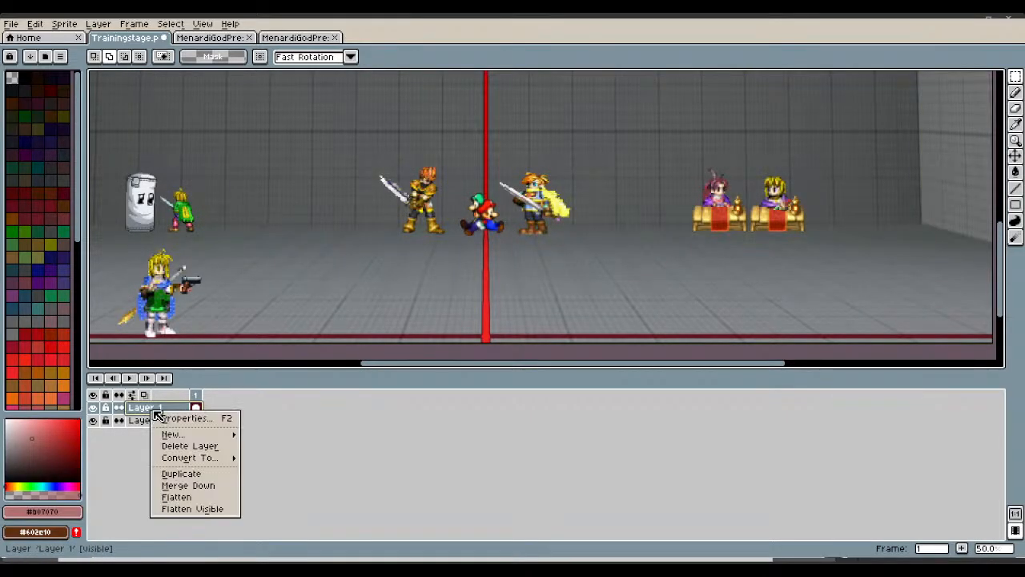
left_click(176, 445)
right_click(146, 408)
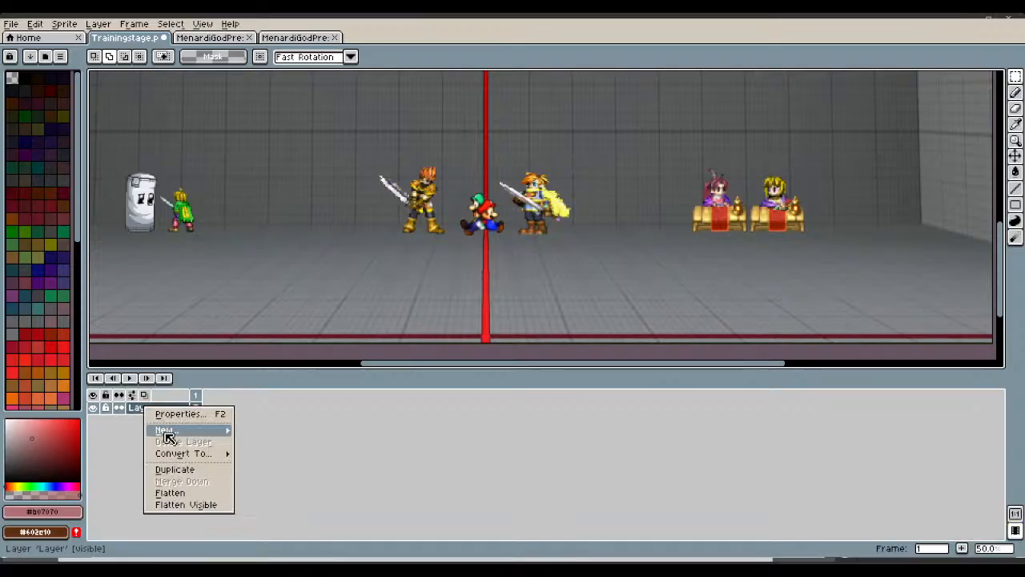
mouse_move(166, 434)
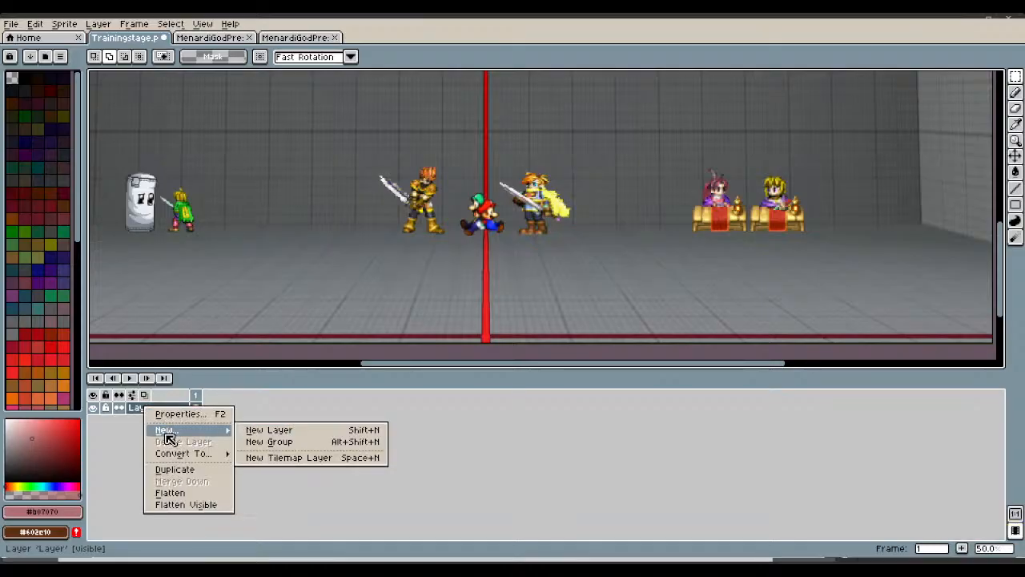
left_click(268, 430)
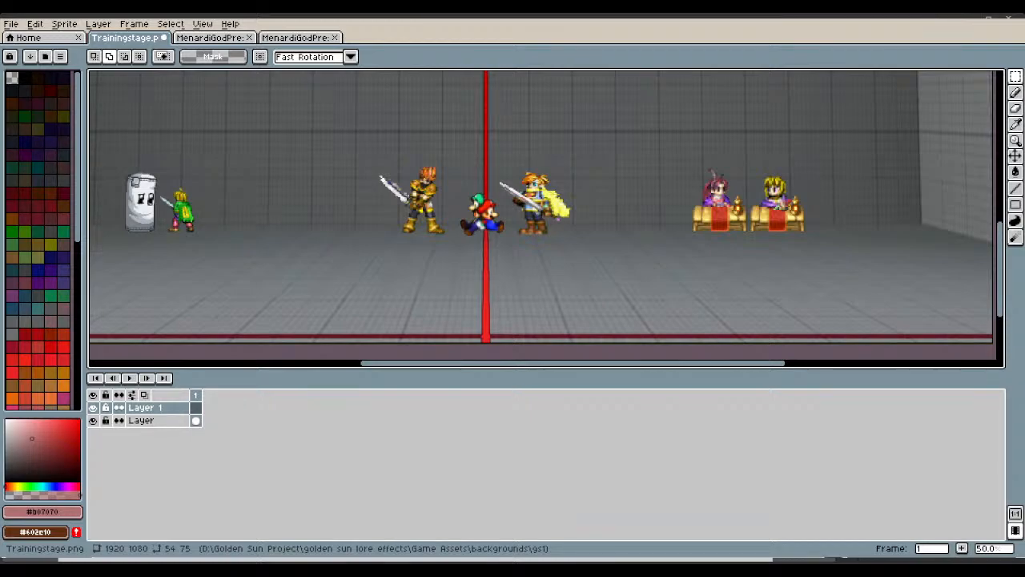
Open HeartIdle.png, copy a 70 × 114 pixel area around the pink-haired figure, and paste it into Layer 1 of Trainingstage.png.
left_click_drag(513, 312, 437, 240)
scroll(438, 239, "up", 2)
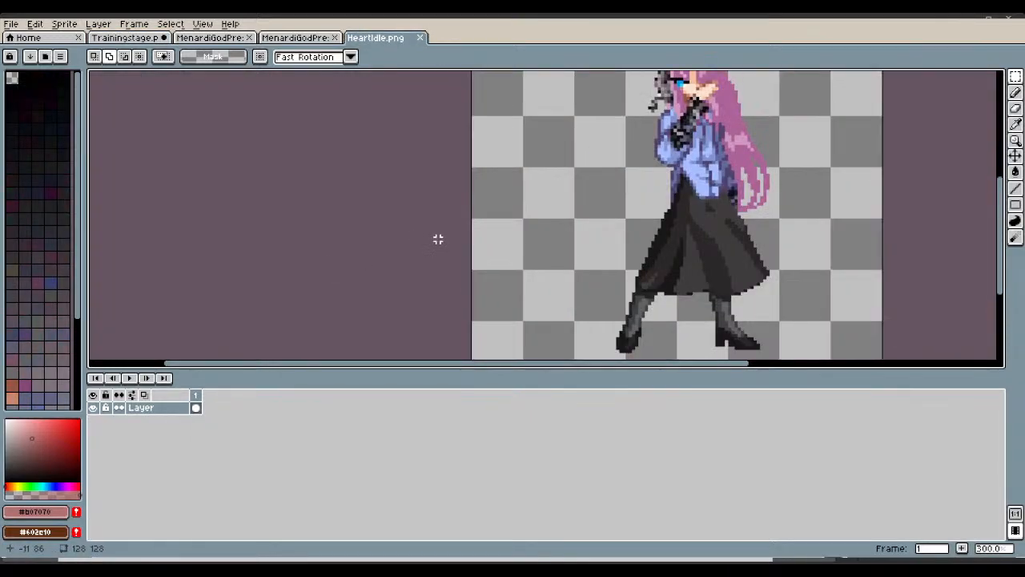
scroll(437, 239, "down", 1)
left_click_drag(688, 326, 537, 81)
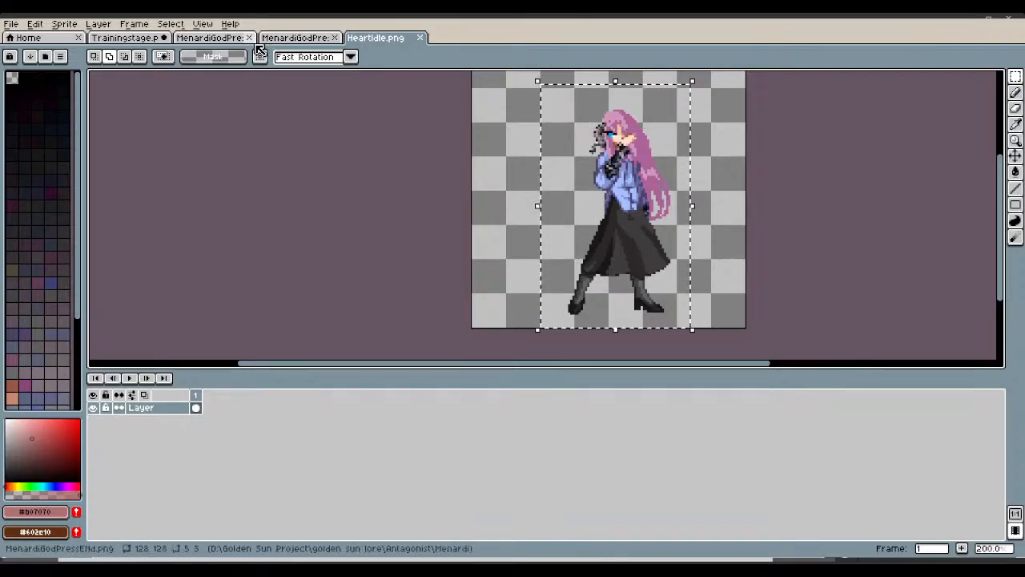
left_click(124, 38)
key("ctrl+v")
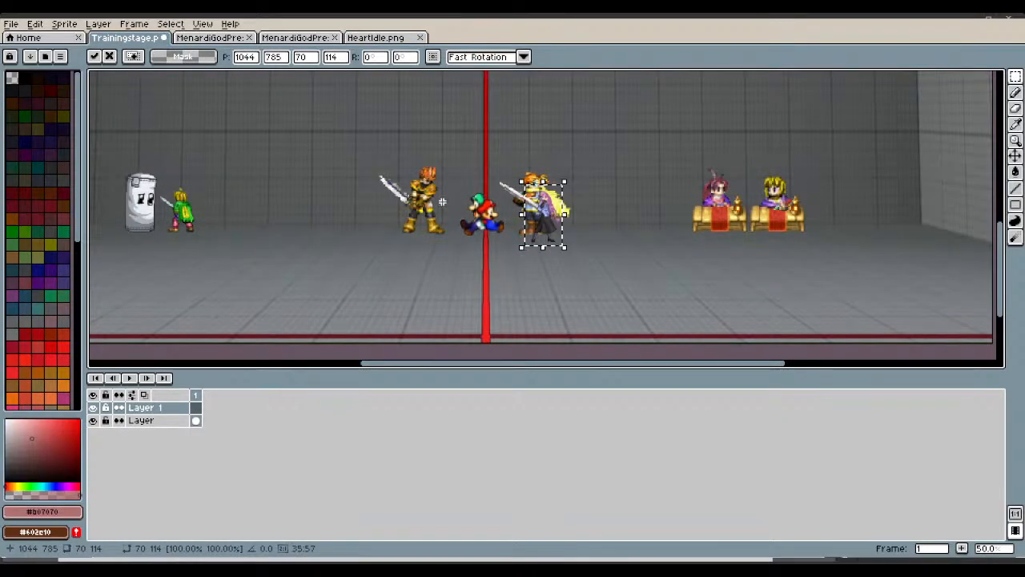
Scale the pasted pink-haired figure to 150 × 222 pixels and place it at 418, 866 on the stage floor.
left_click_drag(535, 227, 209, 320)
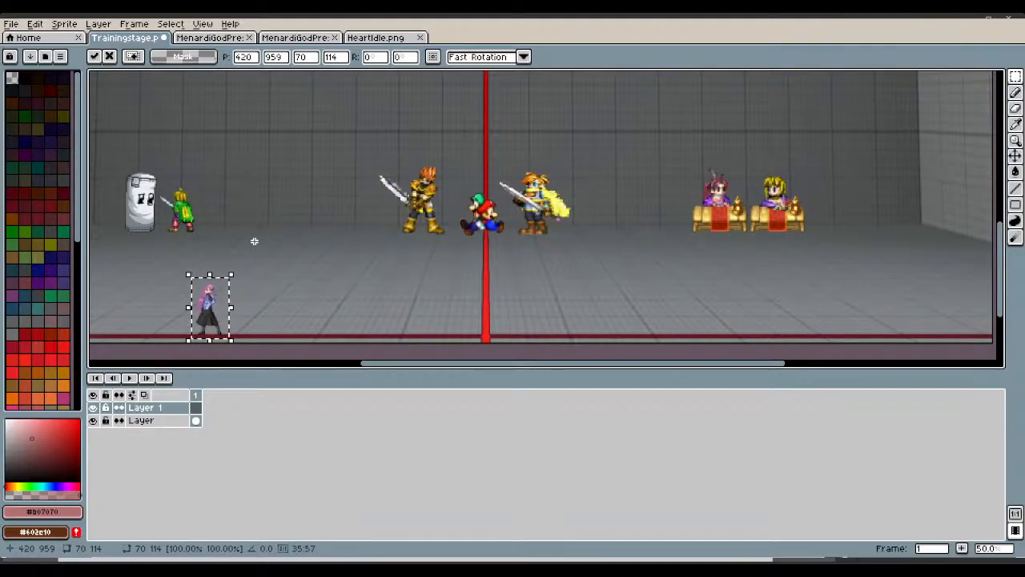
left_click_drag(231, 278, 274, 218)
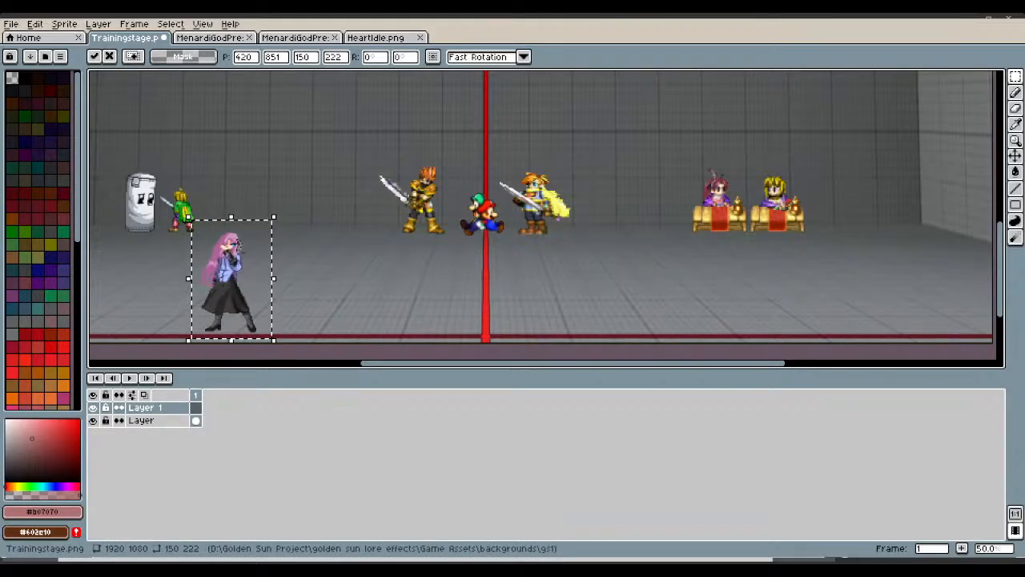
scroll(127, 281, "up", 1)
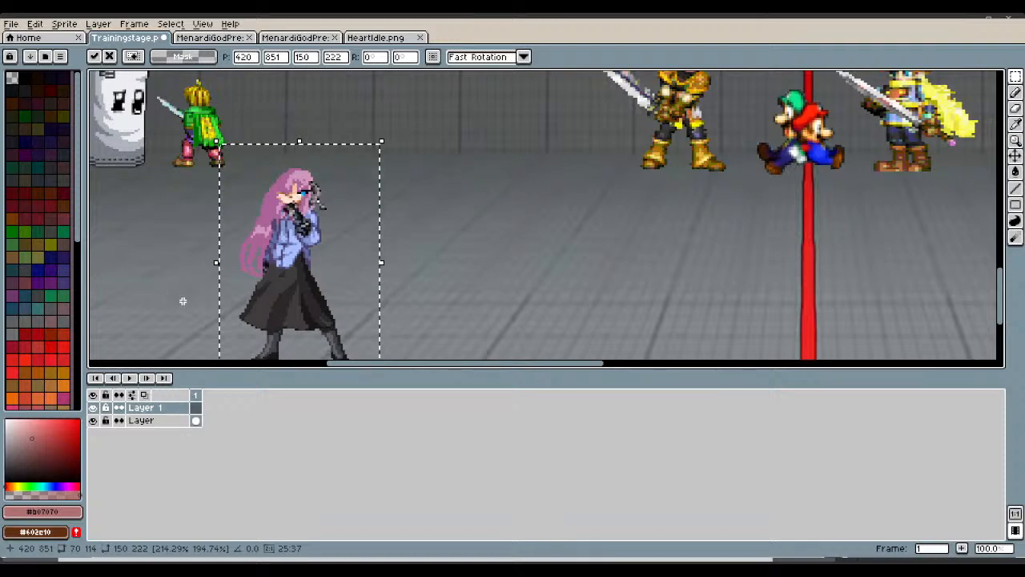
scroll(176, 297, "up", 1)
scroll(333, 275, "down", 1)
left_click_drag(358, 273, 356, 287)
scroll(354, 286, "down", 1)
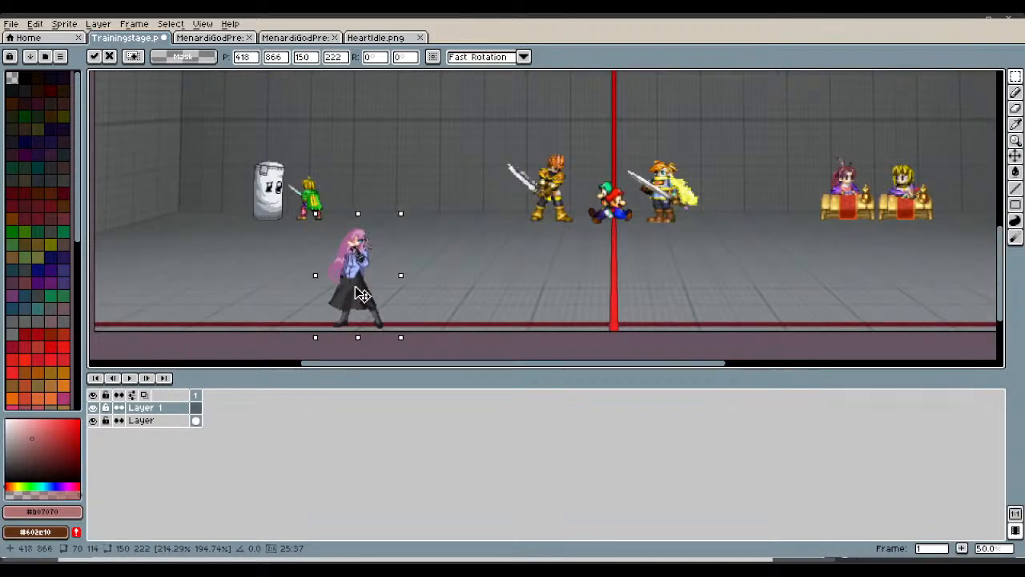
Flip the pink-haired figure horizontally, move it to 570, 860, and drop it onto the layer.
key("shift+h")
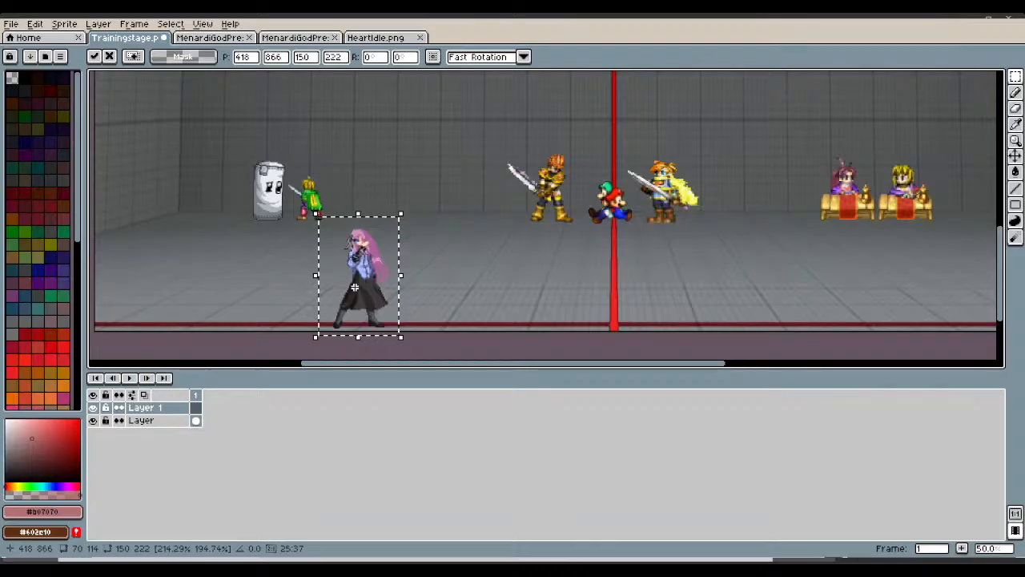
left_click_drag(366, 293, 451, 292)
scroll(451, 292, "up", 2)
scroll(451, 293, "down", 1)
scroll(451, 292, "down", 1)
scroll(451, 292, "up", 1)
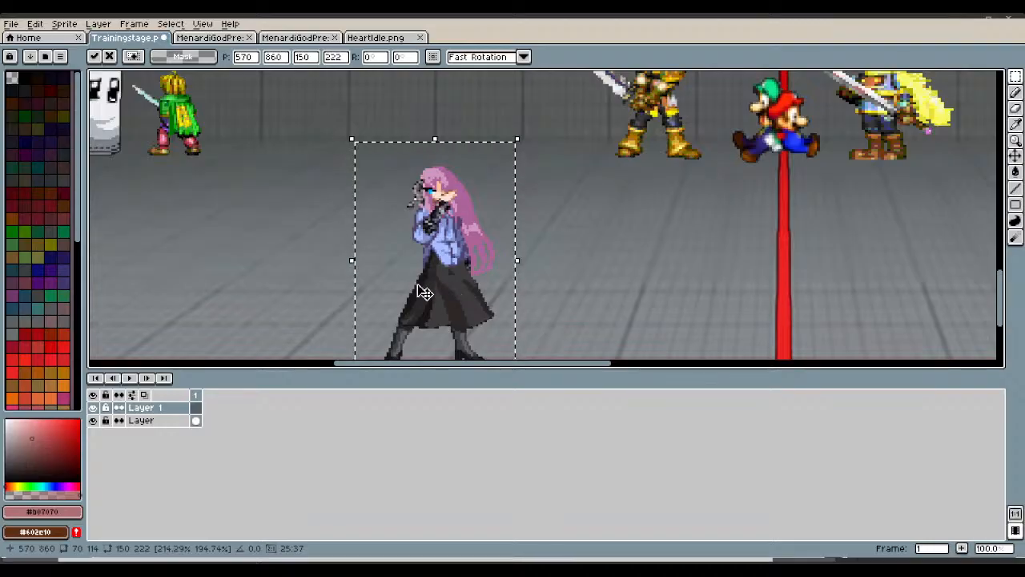
key("ctrl+d")
scroll(328, 286, "down", 1)
scroll(329, 286, "up", 1)
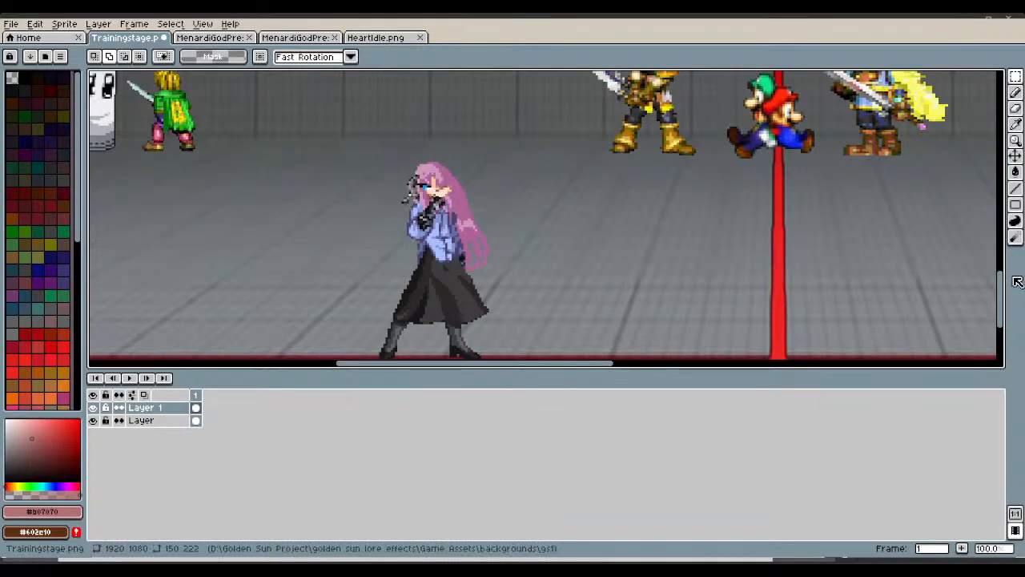
Add a new layer above the pink-haired figure's layer.
left_click_drag(1006, 284, 1006, 295)
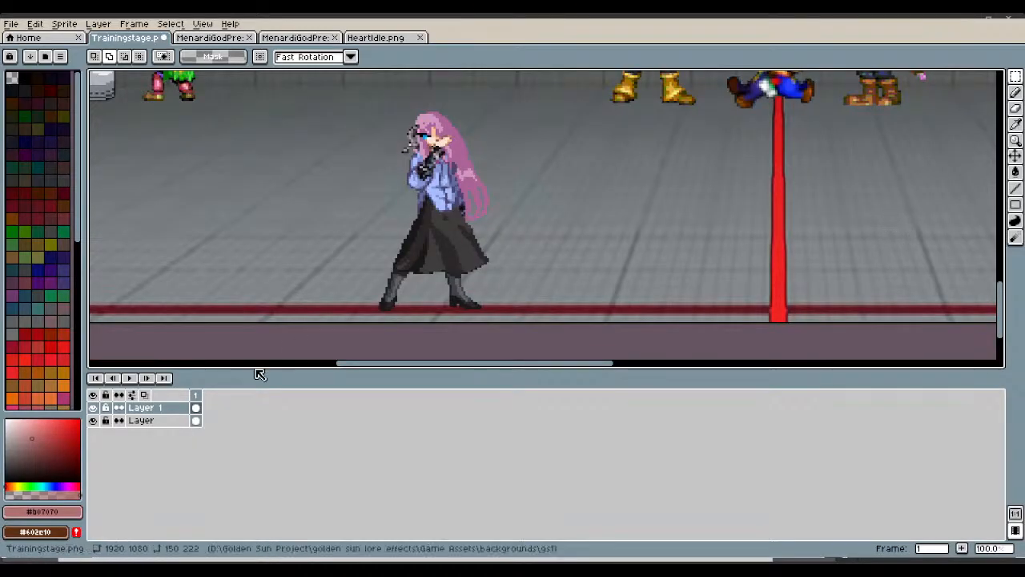
right_click(163, 409)
mouse_move(181, 432)
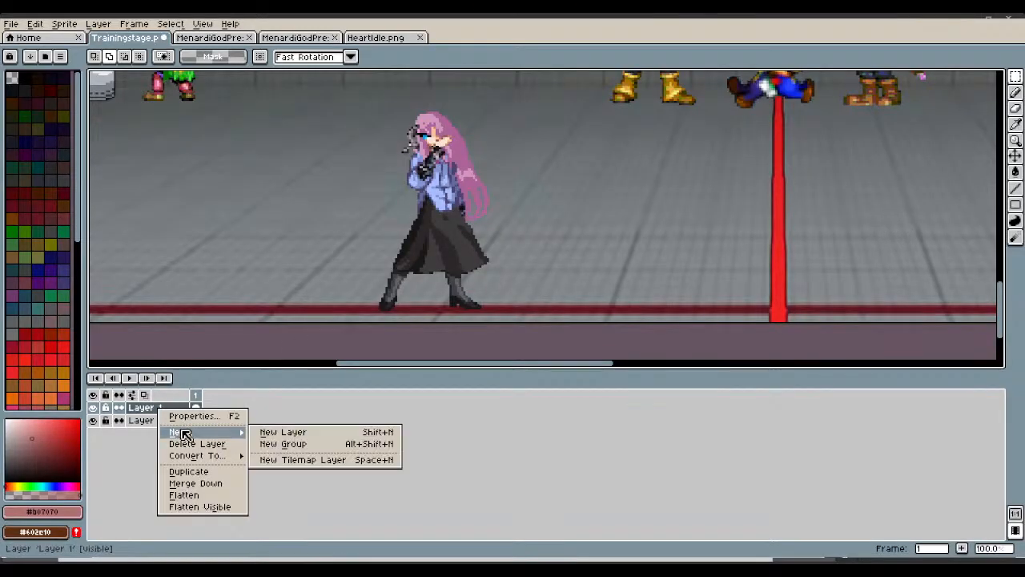
left_click(264, 432)
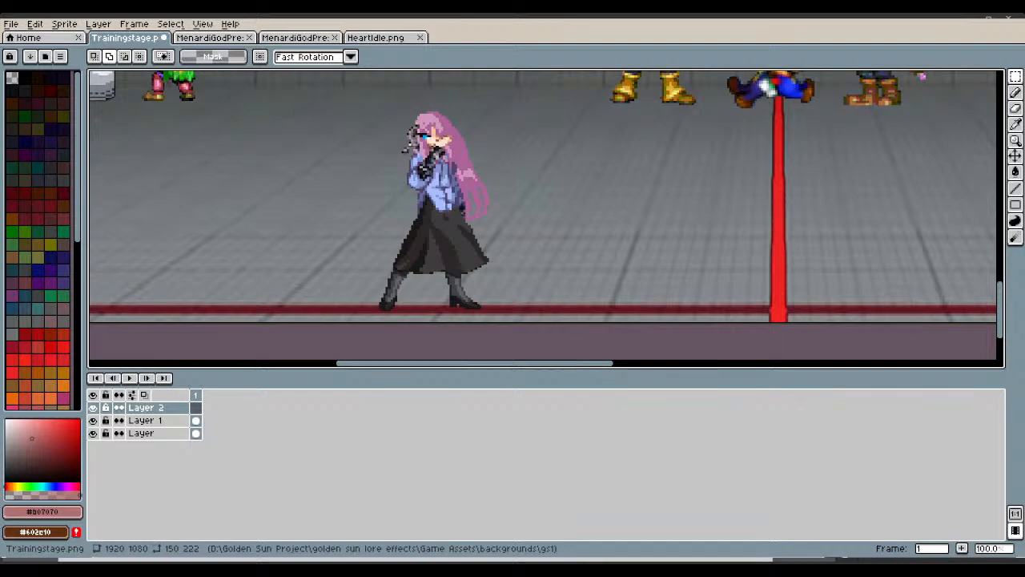
Copy a 68 × 59 pixel area around Menardi from MenardiGodPressWindup, close HeartIdle.png, and paste the copy into Layer 2 of Trainingstage.
left_click(295, 38)
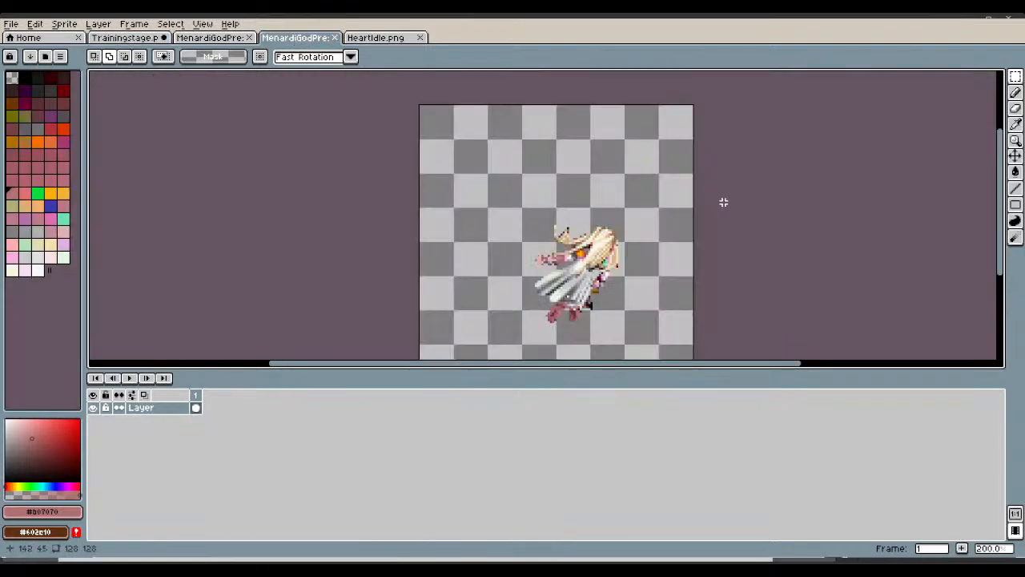
left_click_drag(639, 329, 488, 199)
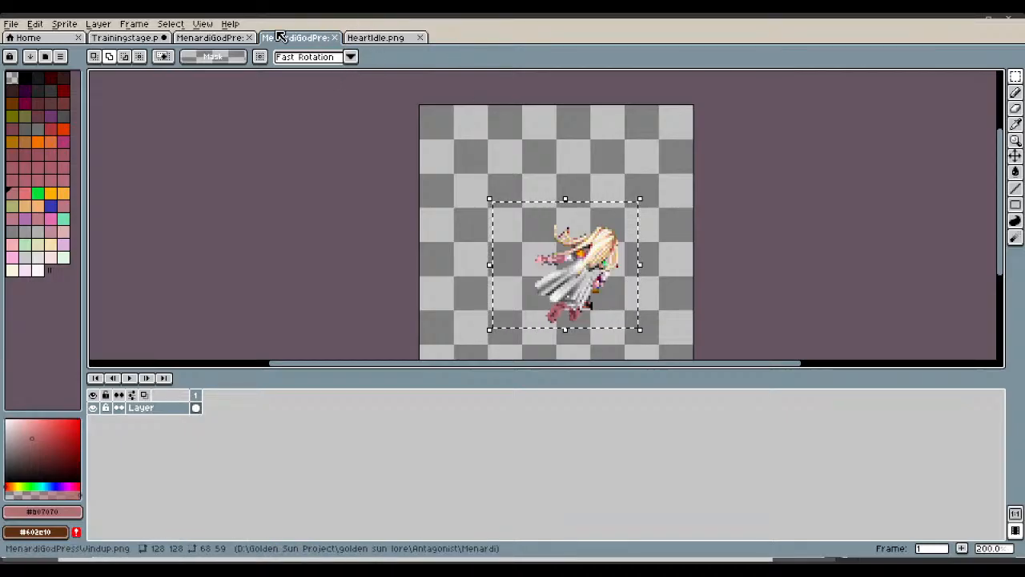
left_click(419, 38)
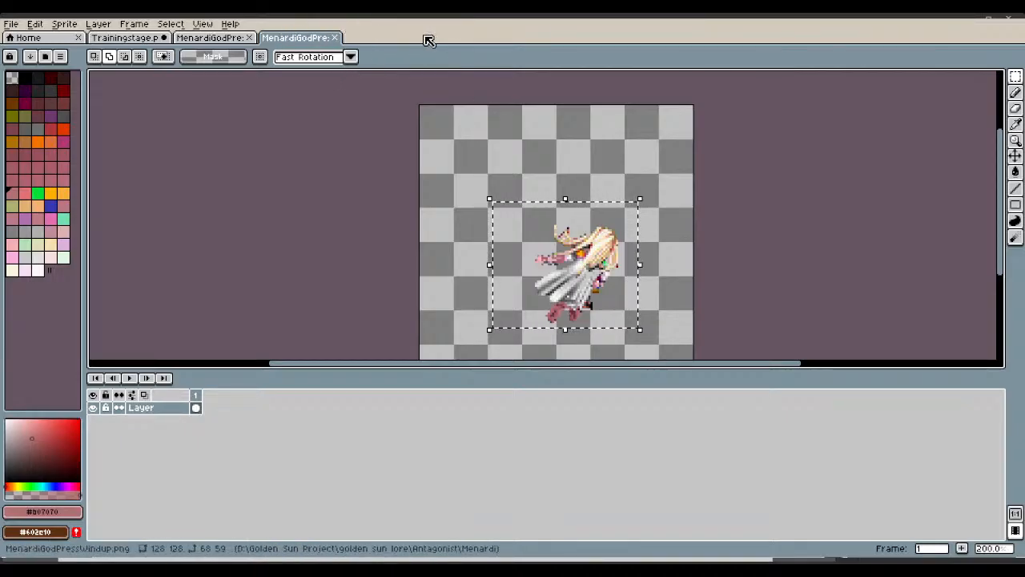
left_click(142, 37)
key("ctrl+v")
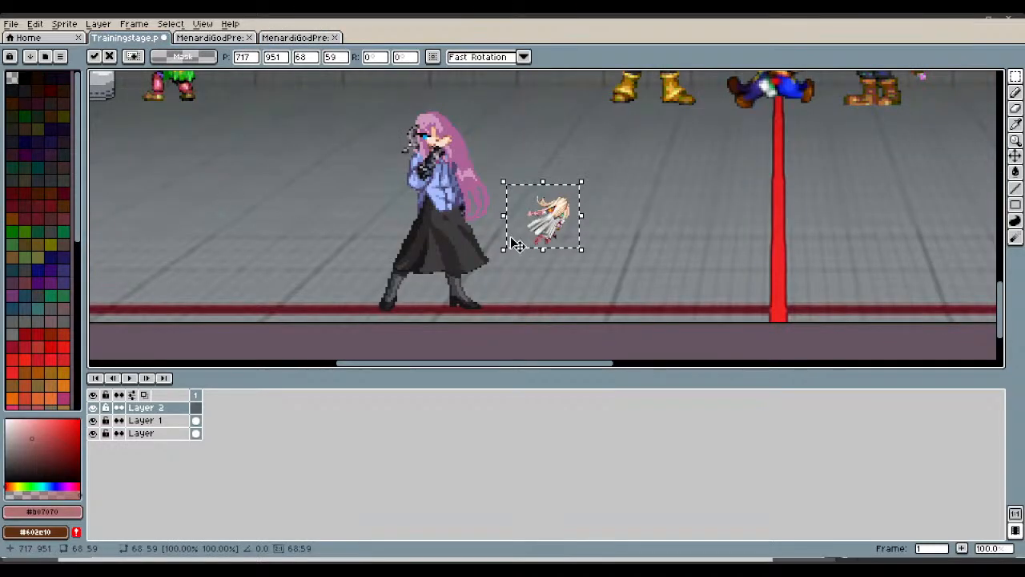
Scale the pasted Menardi windup figure to 187 × 141 pixels and place it beside the pink-haired figure at 436, 867.
left_click_drag(564, 221, 268, 241)
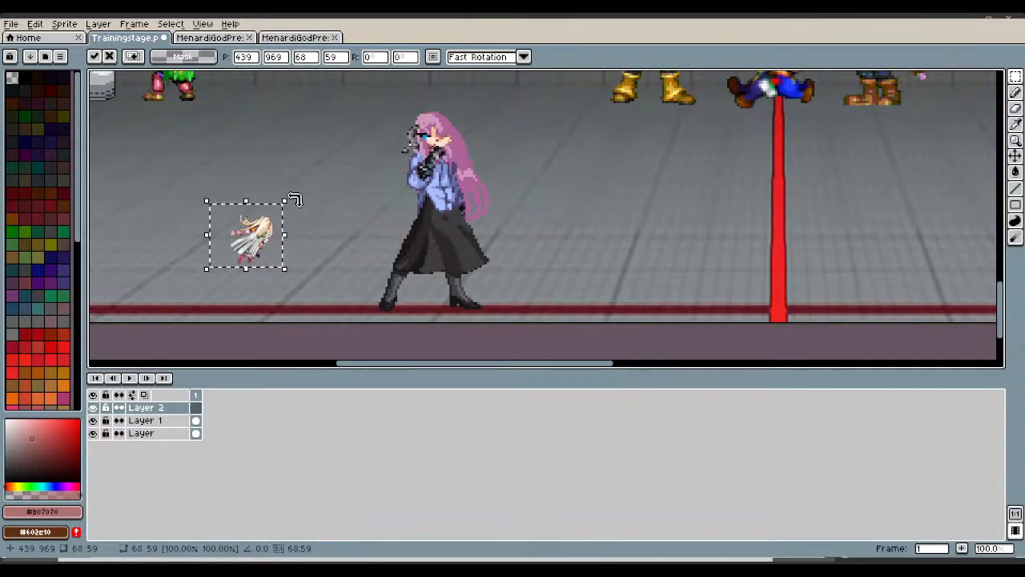
left_click_drag(286, 202, 411, 116)
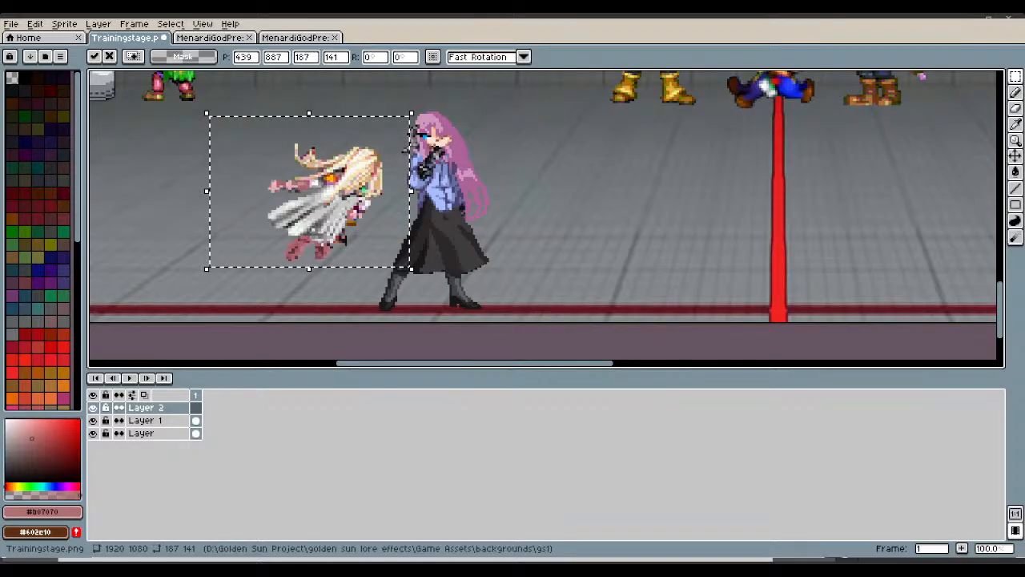
scroll(358, 196, "up", 1)
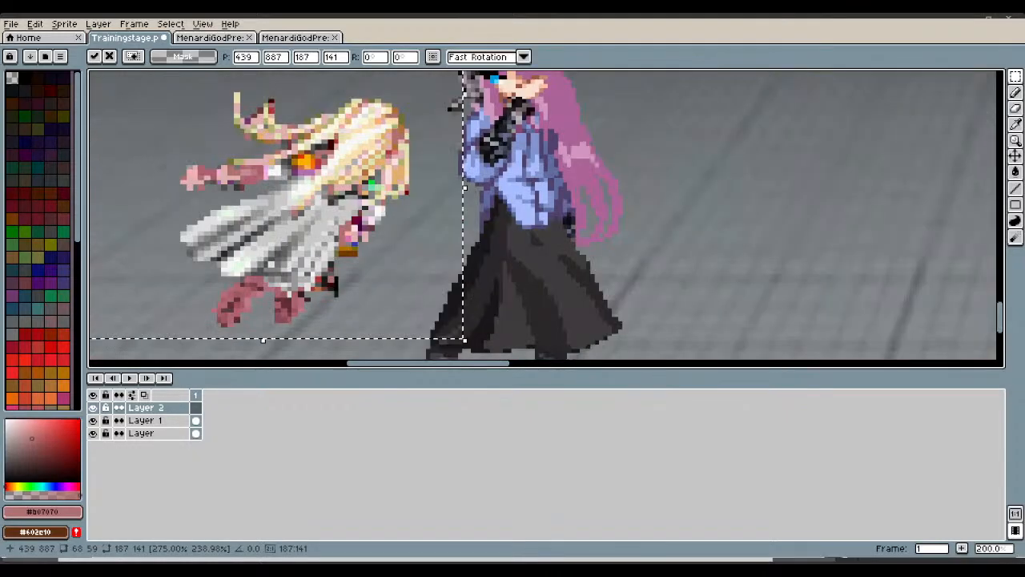
scroll(513, 223, "down", 1)
scroll(480, 228, "up", 1)
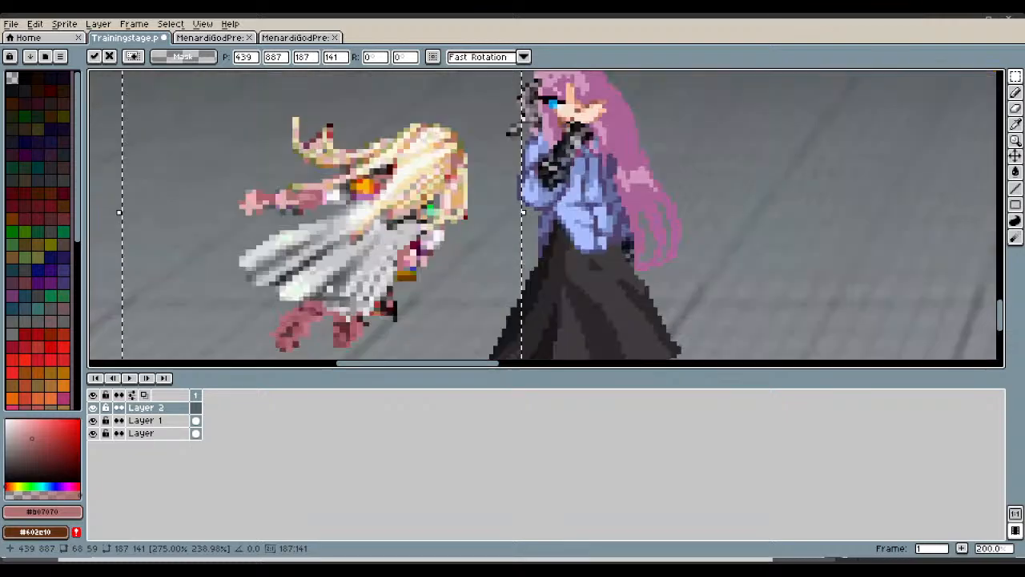
left_click_drag(463, 266, 463, 209)
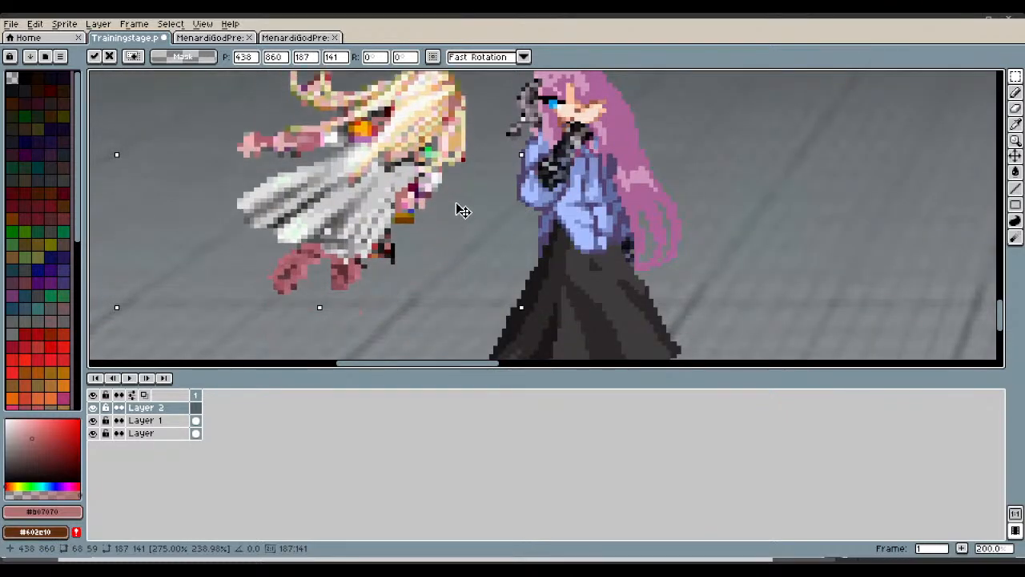
scroll(463, 210, "down", 1)
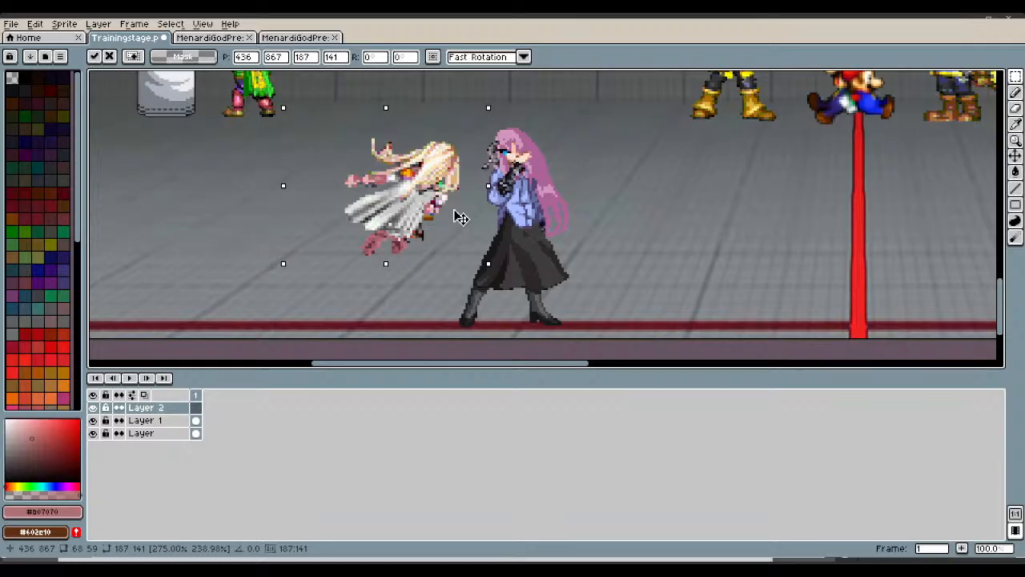
Enlarge the Menardi windup figure to 215 × 171 pixels at 408, 867, inspect it up close, and delete it from the stage.
left_click_drag(283, 263, 255, 296)
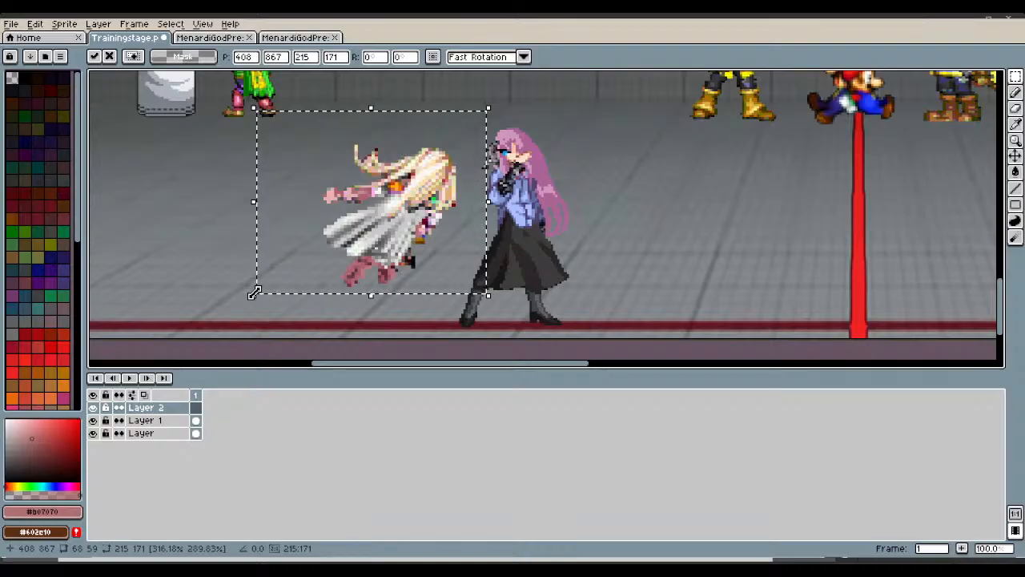
scroll(393, 270, "up", 2)
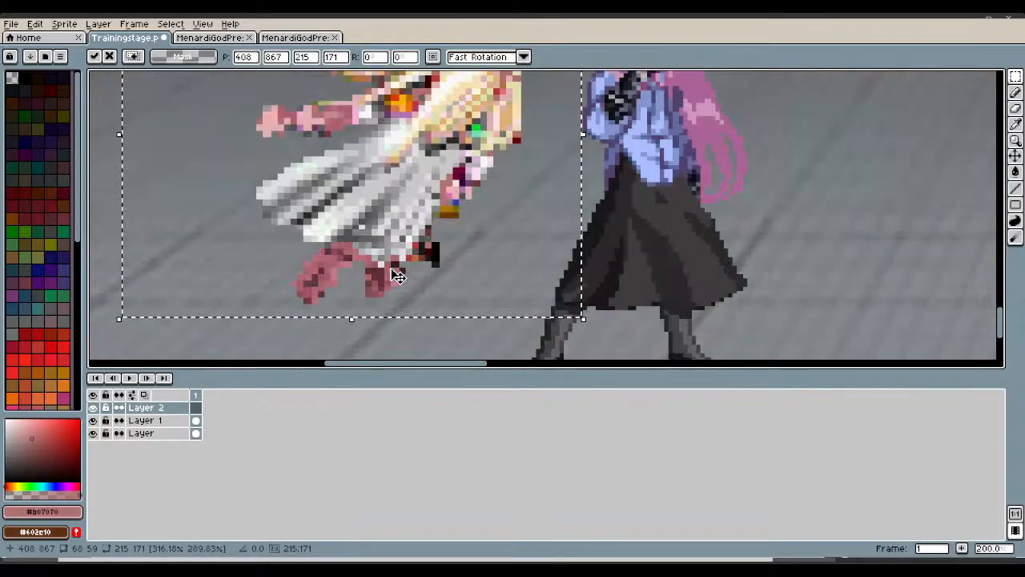
scroll(475, 245, "up", 3)
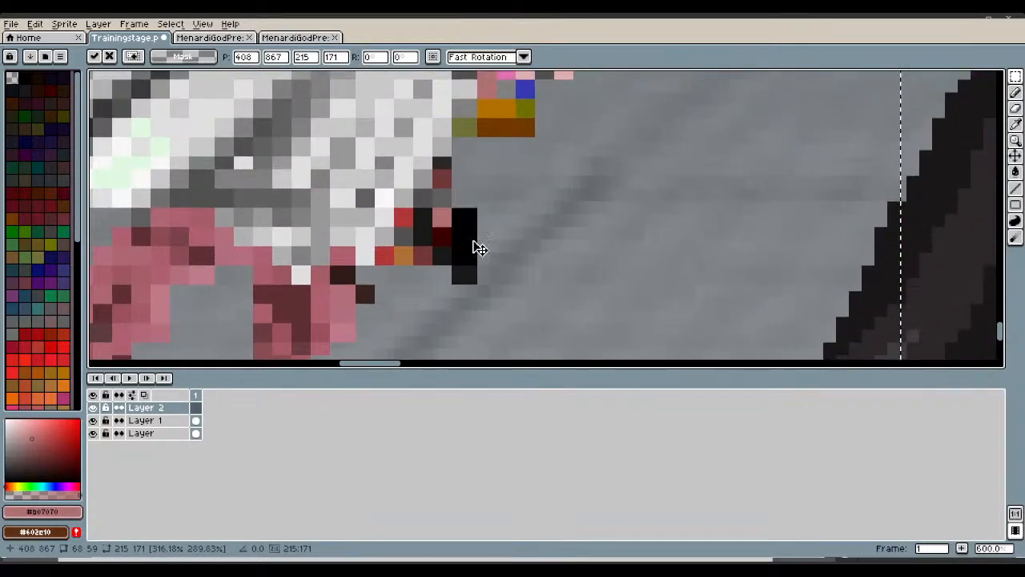
scroll(481, 238, "down", 1)
scroll(480, 238, "down", 4)
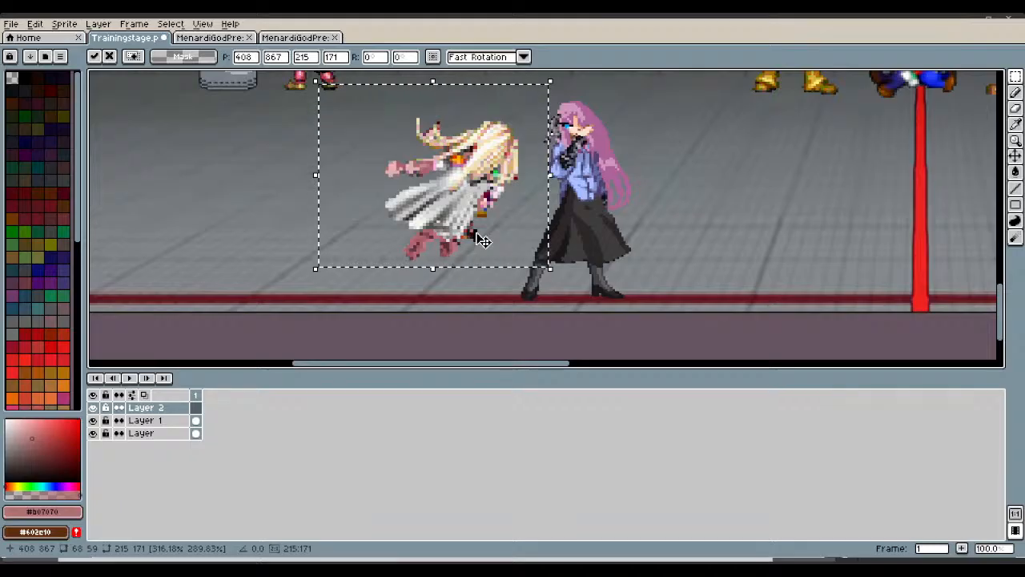
key("Delete")
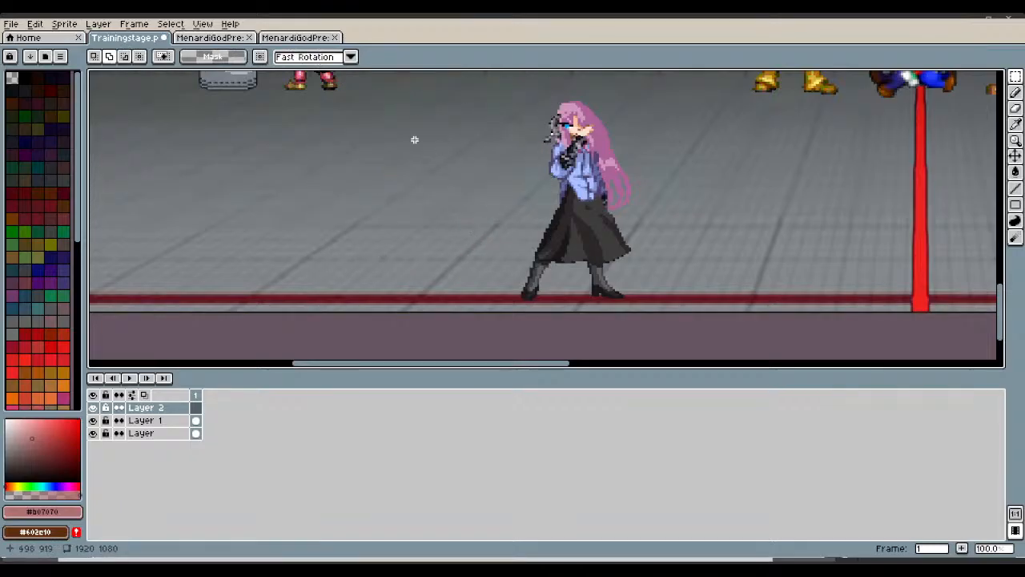
Close the windup sprite, copy a 72 × 66 pixel area around Menardi from the other God Press sprite, and paste it into Trainingstage's Layer 2.
left_click(314, 38)
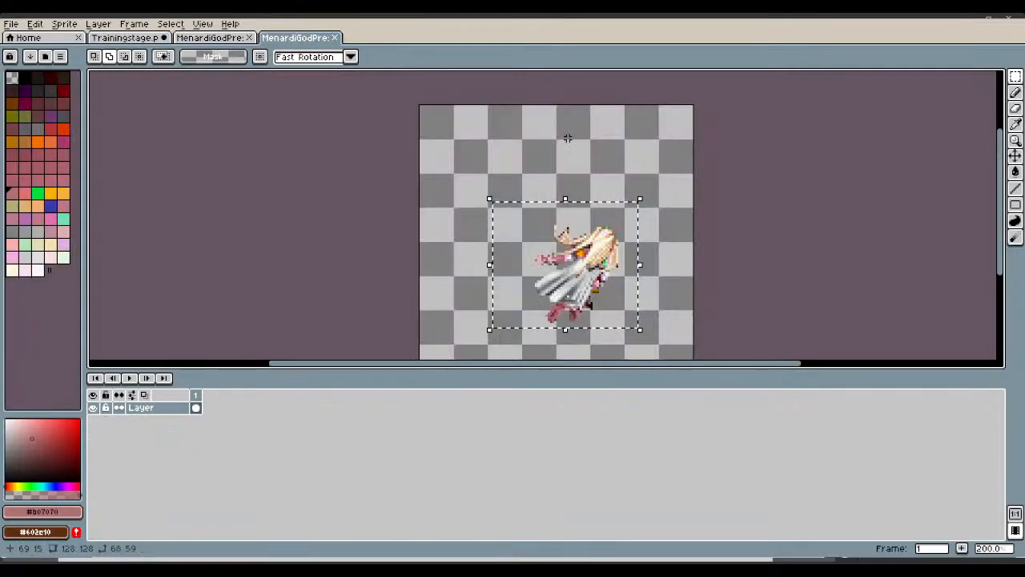
left_click(334, 37)
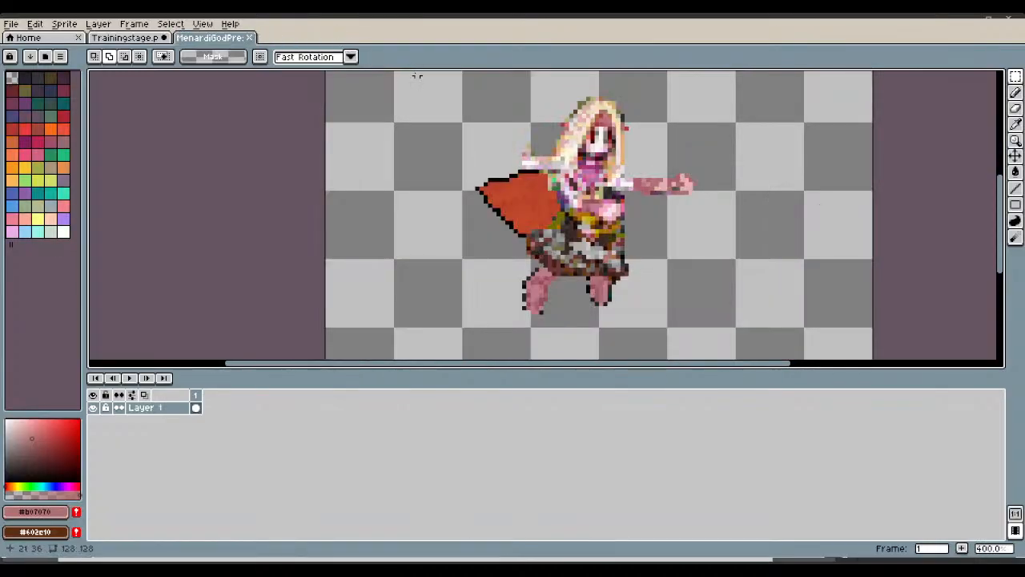
left_click_drag(759, 325, 453, 73)
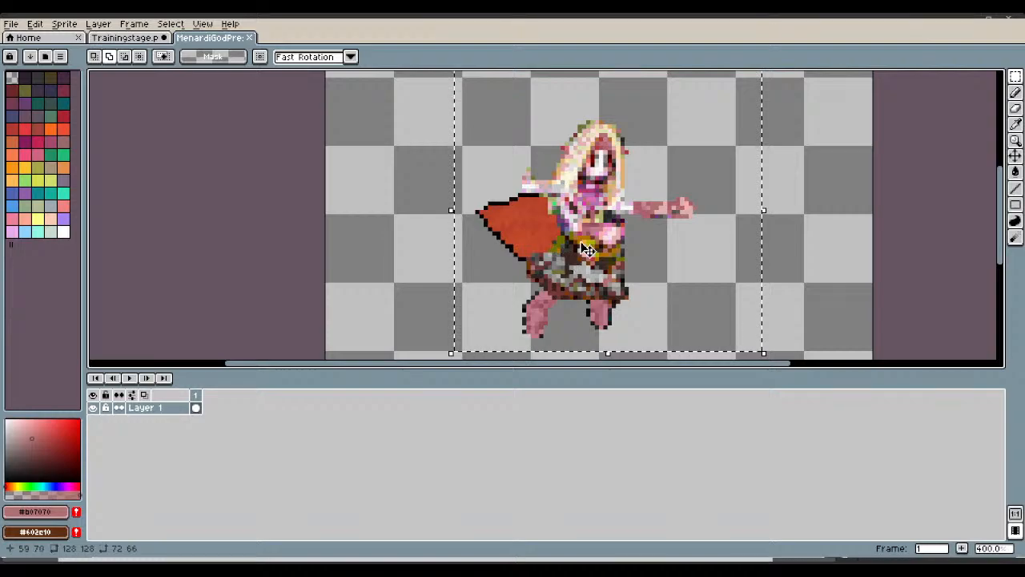
key("ctrl+c")
left_click(161, 39)
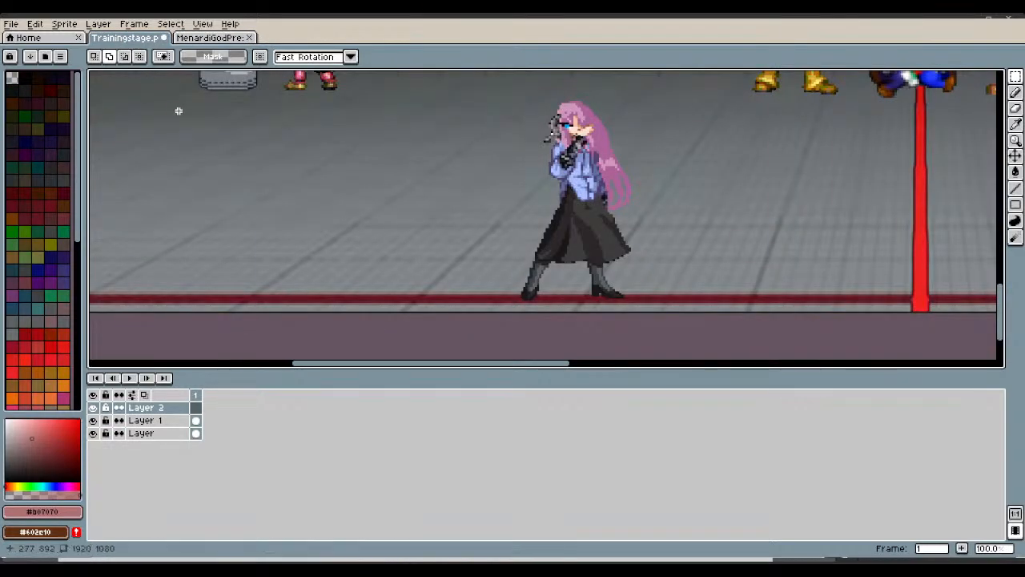
key("ctrl+v")
Scale the pasted front-facing Menardi figure to 227 × 209 pixels and move it to 463, 813, beside the pink-haired figure.
left_click_drag(502, 178, 378, 74)
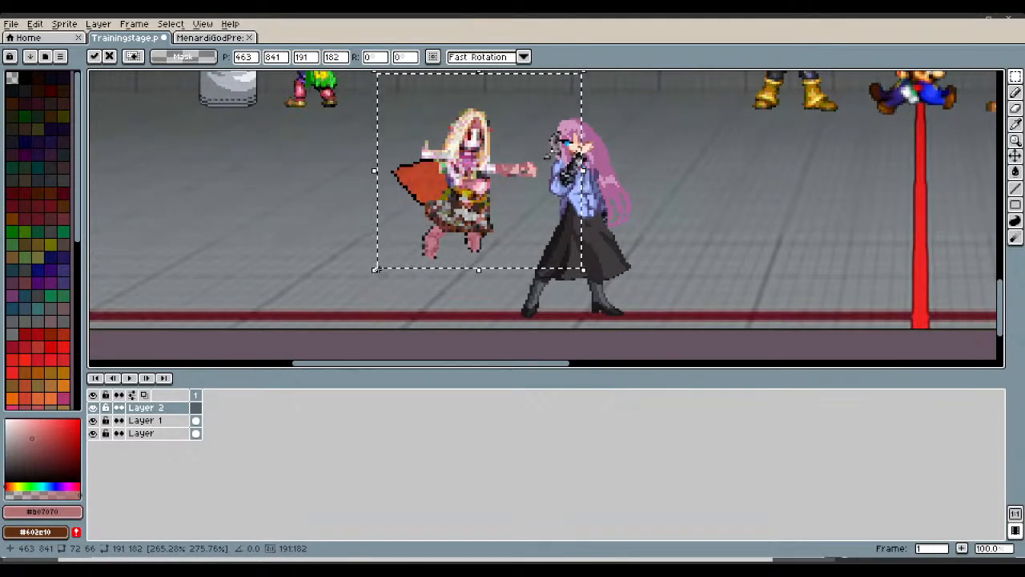
left_click_drag(374, 270, 336, 298)
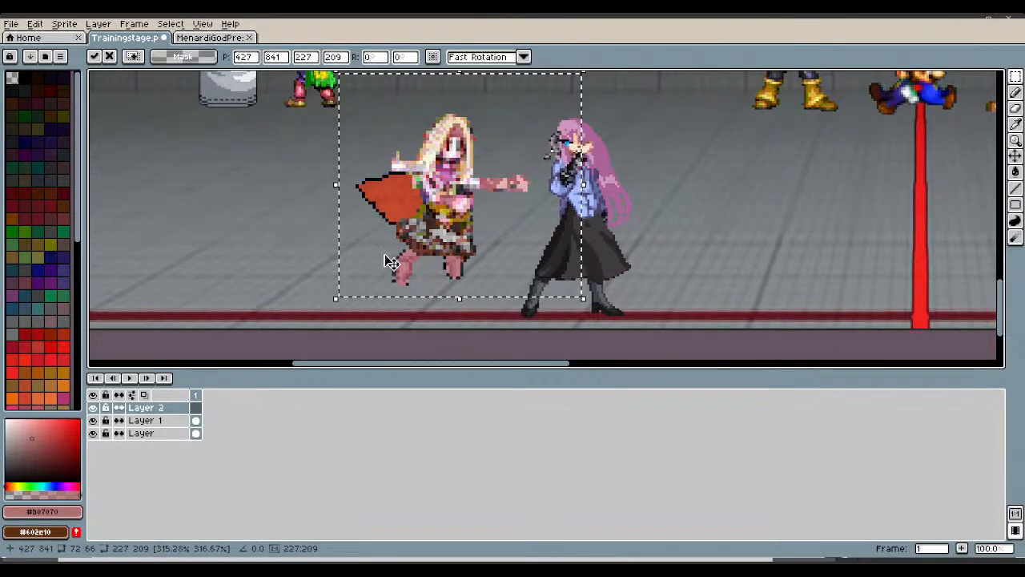
left_click_drag(386, 256, 424, 227)
scroll(430, 232, "up", 2)
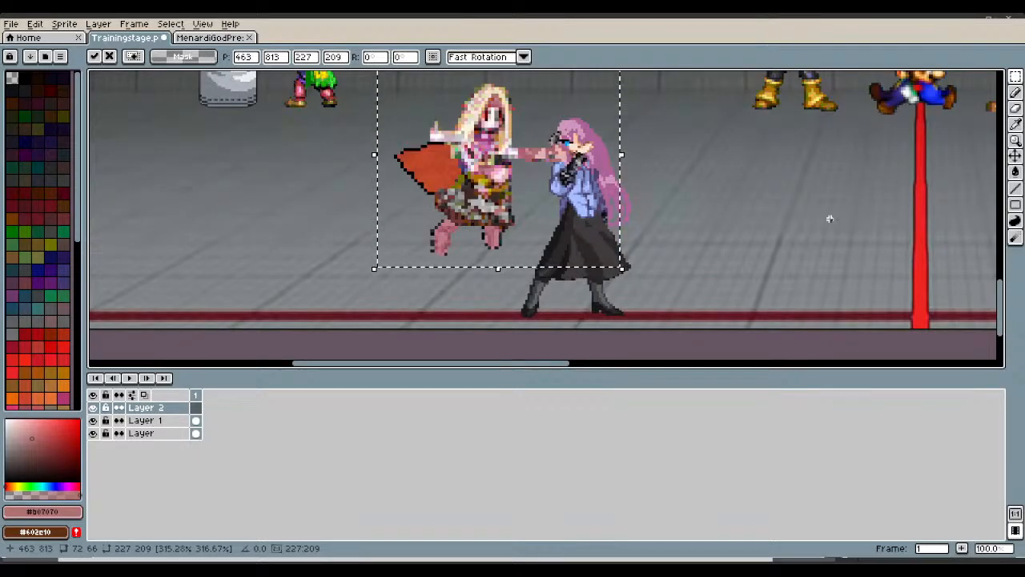
Move the front-facing Menardi figure to 461, 829, compare its size with the other stage characters, and delete it.
left_click_drag(1005, 311, 1004, 286)
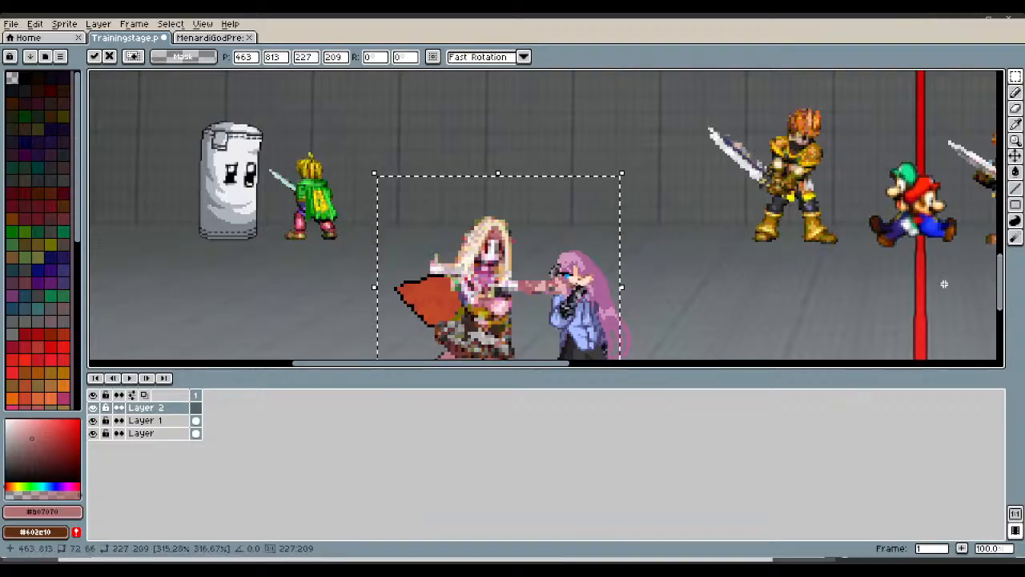
scroll(542, 264, "down", 1)
left_click_drag(521, 288, 521, 304)
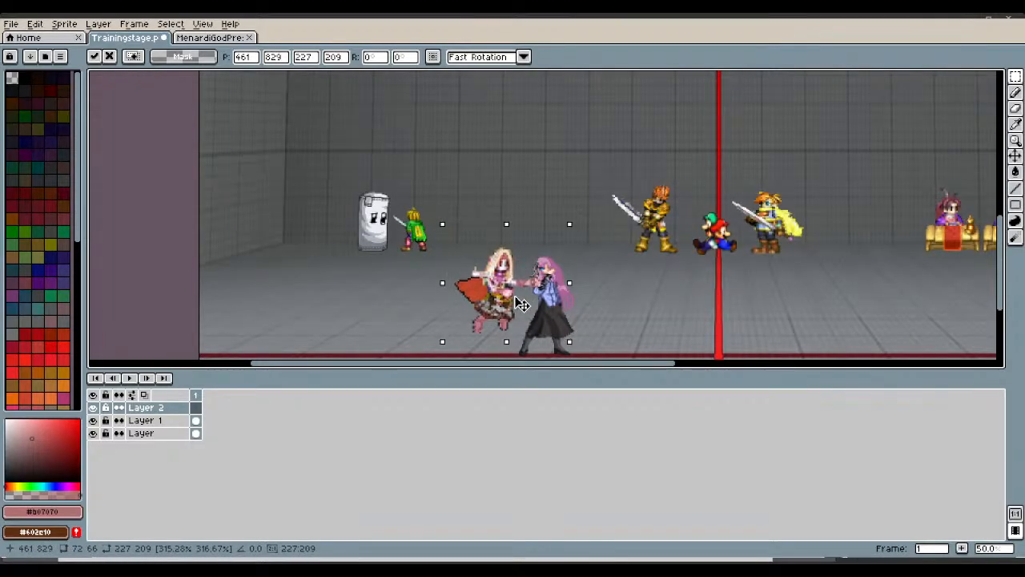
scroll(521, 304, "up", 2)
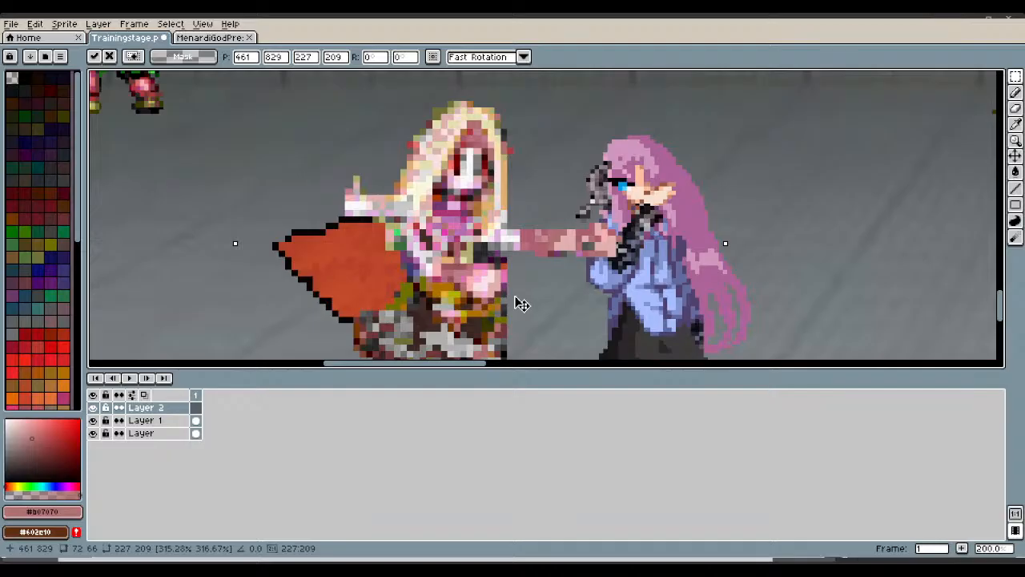
scroll(521, 304, "down", 2)
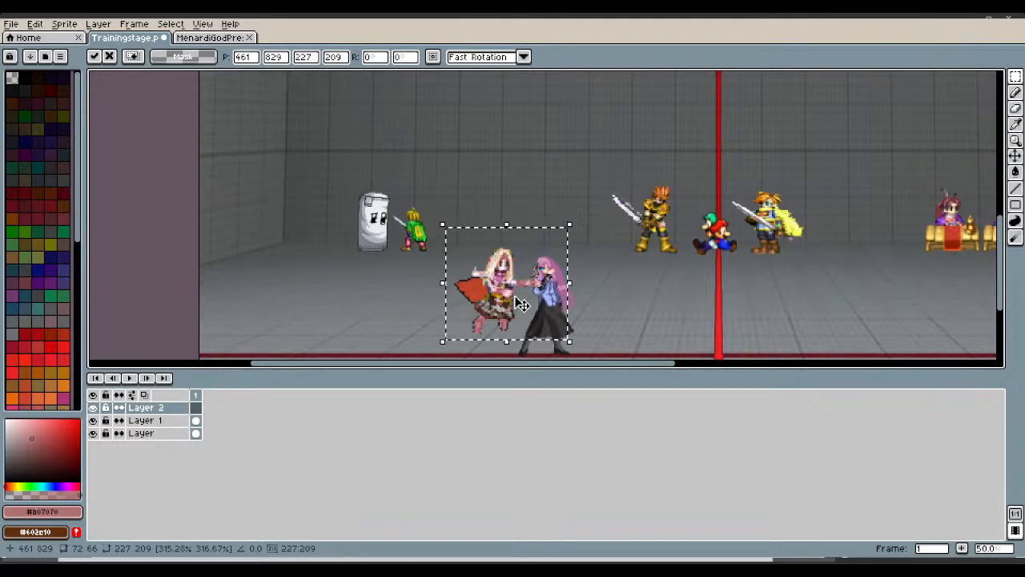
key("Delete")
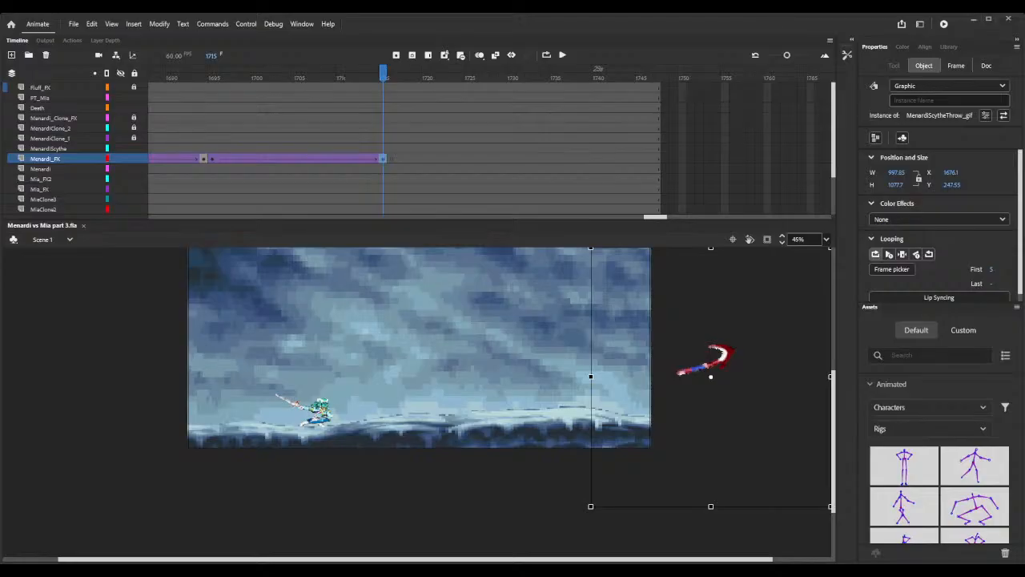
Switch to Menardi vs Mia part 3.fla in Animate and insert a blank keyframe at frame 1707 on the Menardi layer.
left_click_drag(655, 217, 648, 217)
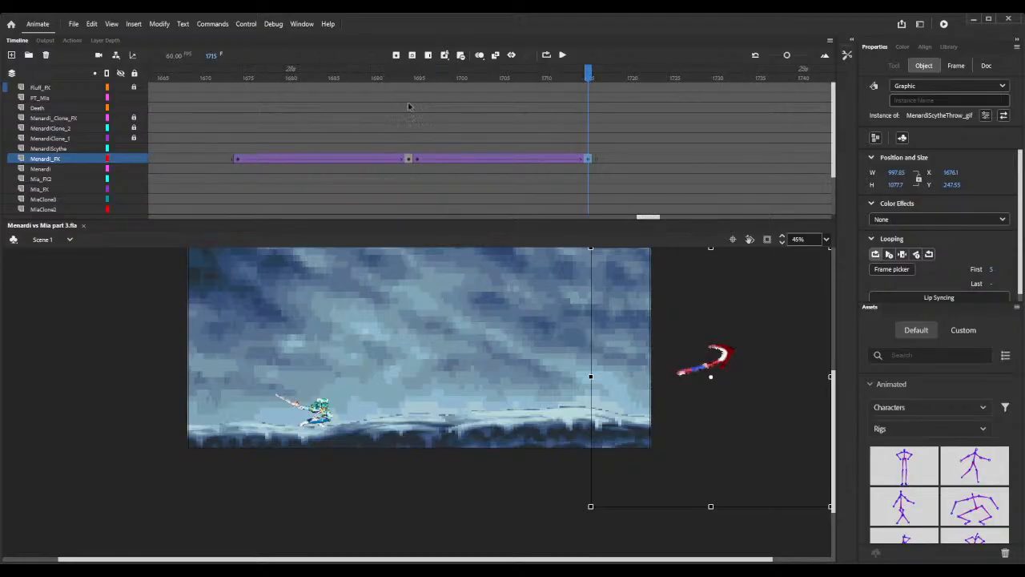
left_click_drag(399, 77, 510, 78)
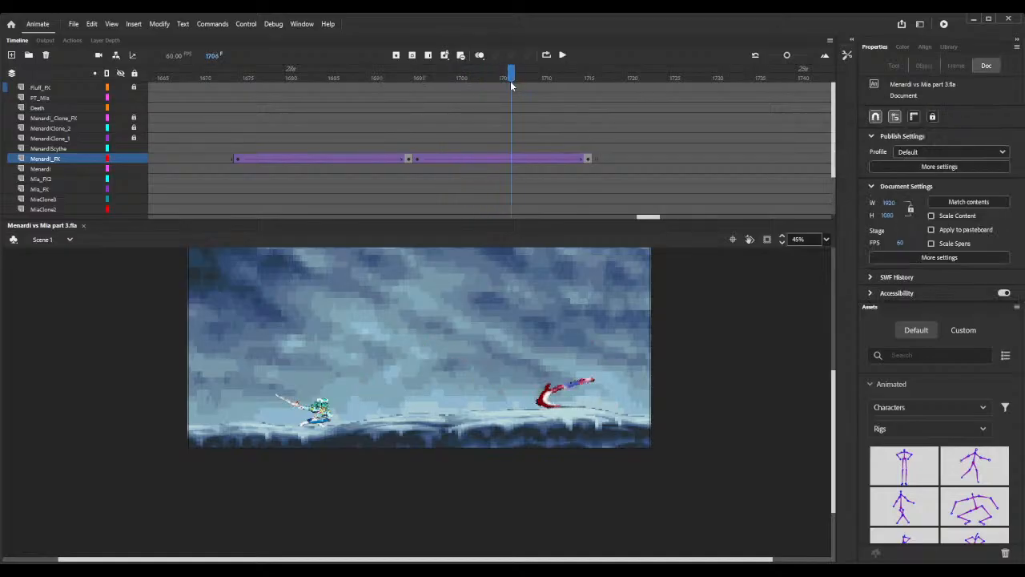
left_click(519, 169)
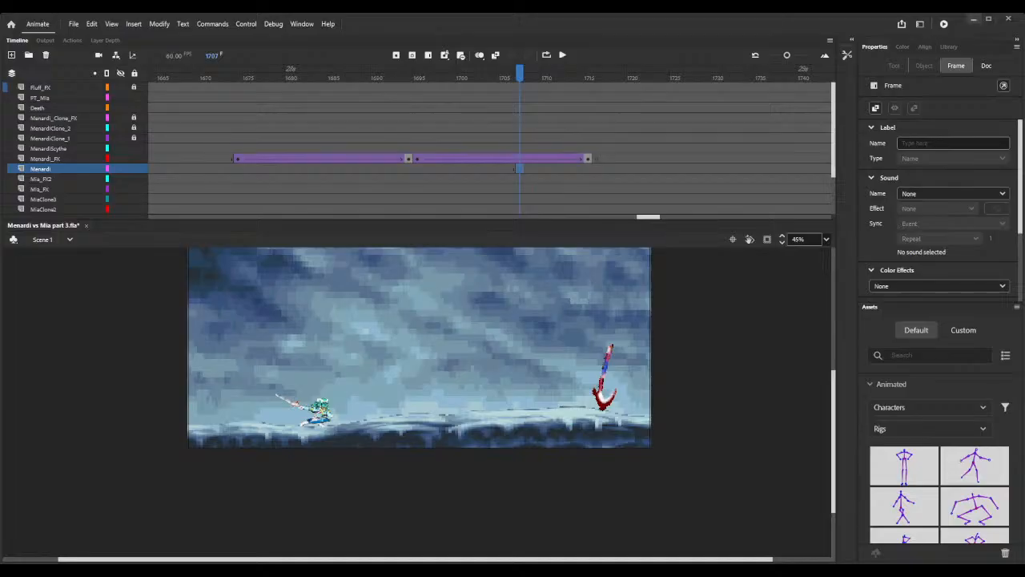
Search the library for "god" and place MenardiGodPressWindup.png just outside the scene's left edge, near ground level.
left_click(948, 47)
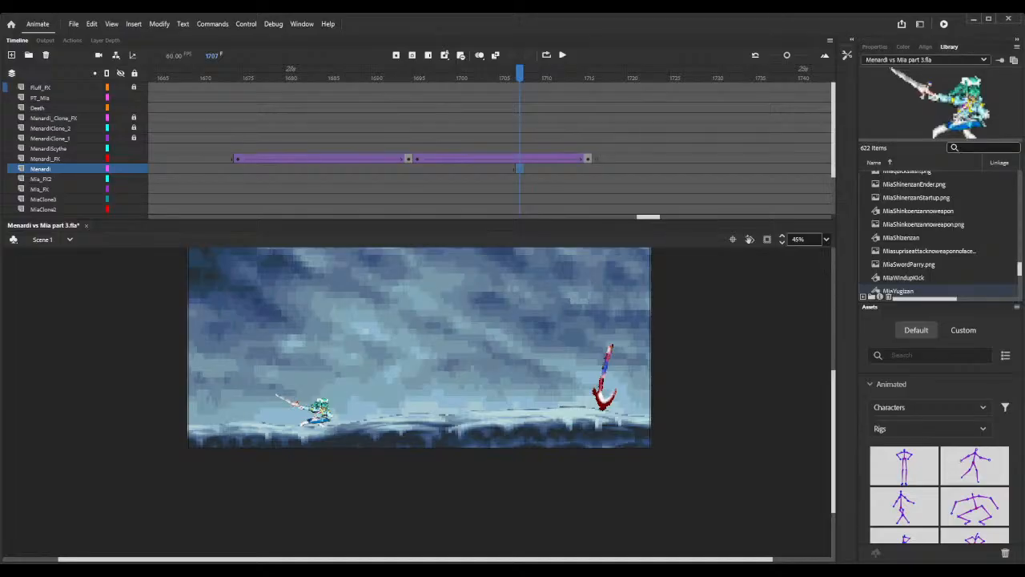
left_click(975, 148)
type("god")
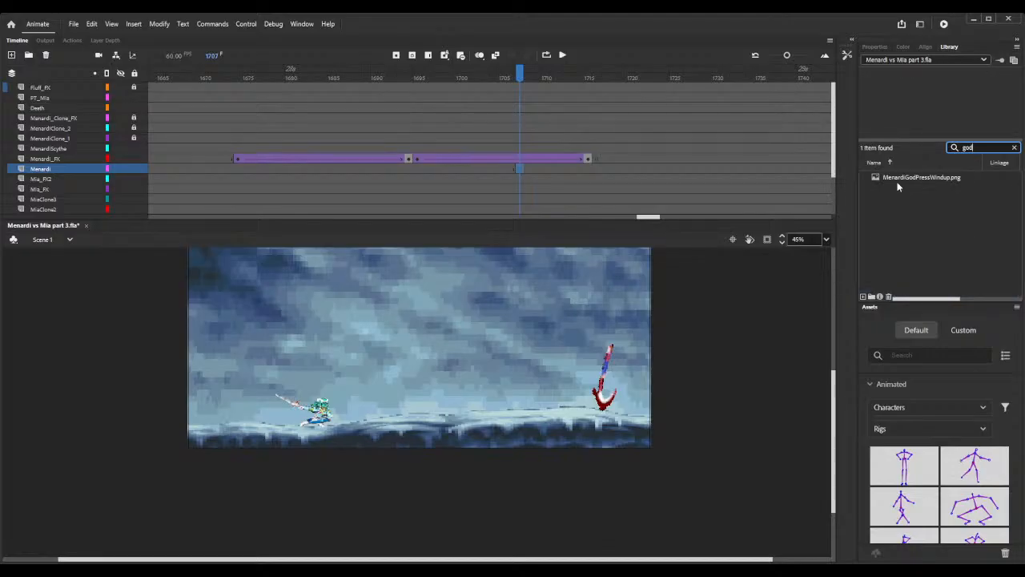
left_click(917, 176)
left_click_drag(917, 176, 110, 376)
left_click_drag(163, 433, 164, 428)
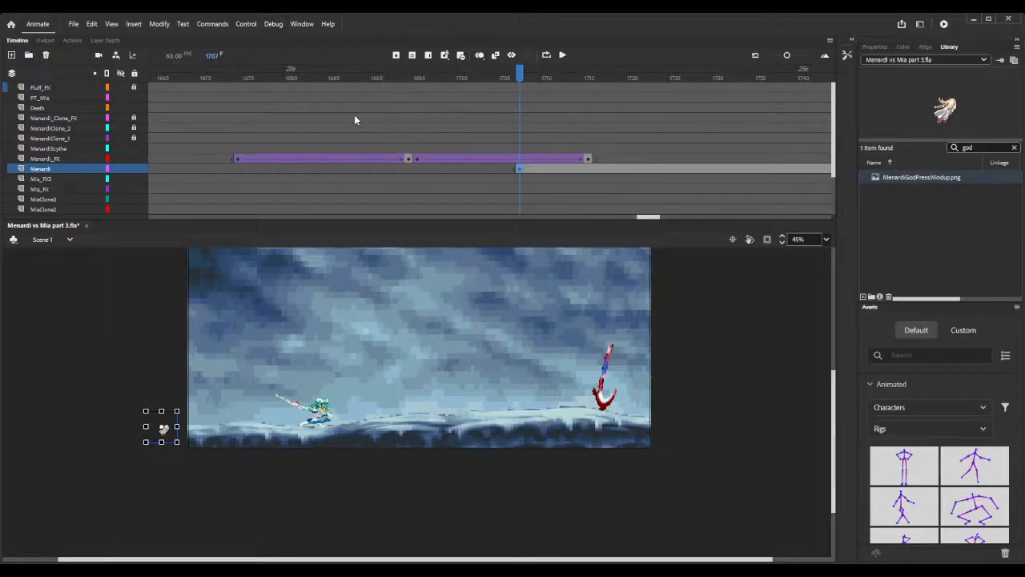
Convert the placed windup image into a graphic symbol named MenardiGodPress and clear the library search.
left_click(579, 267)
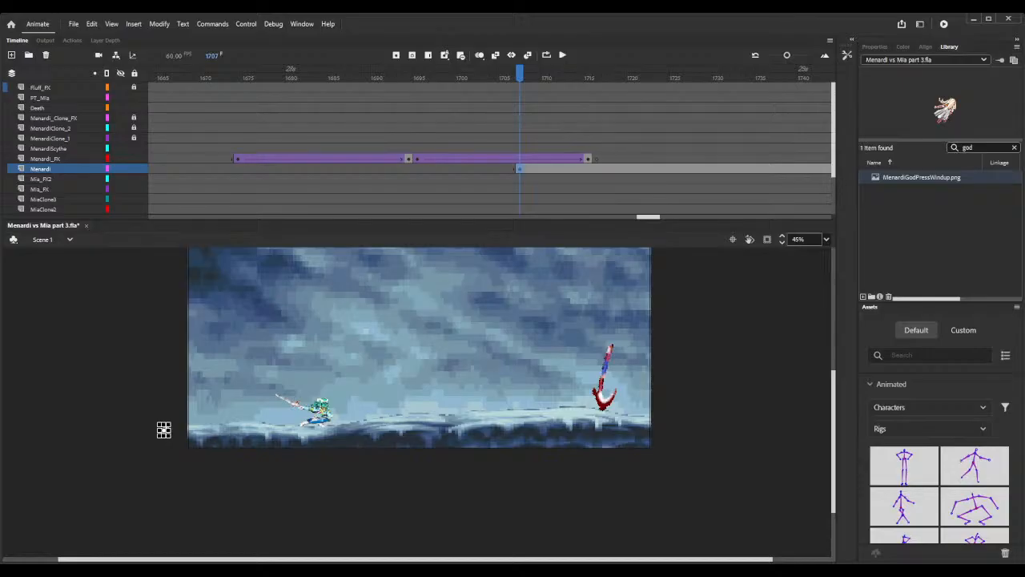
key("Return")
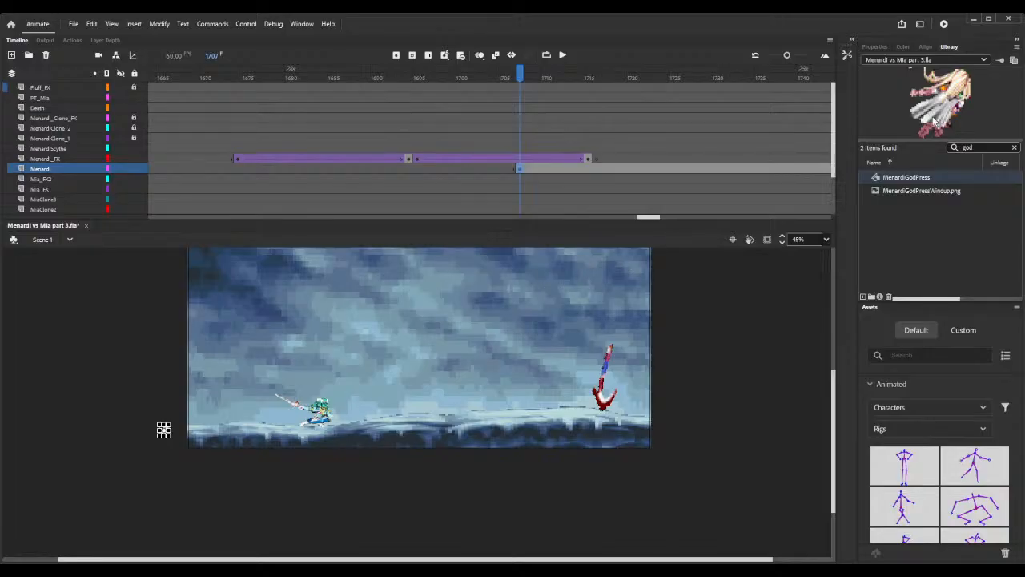
left_click(1013, 147)
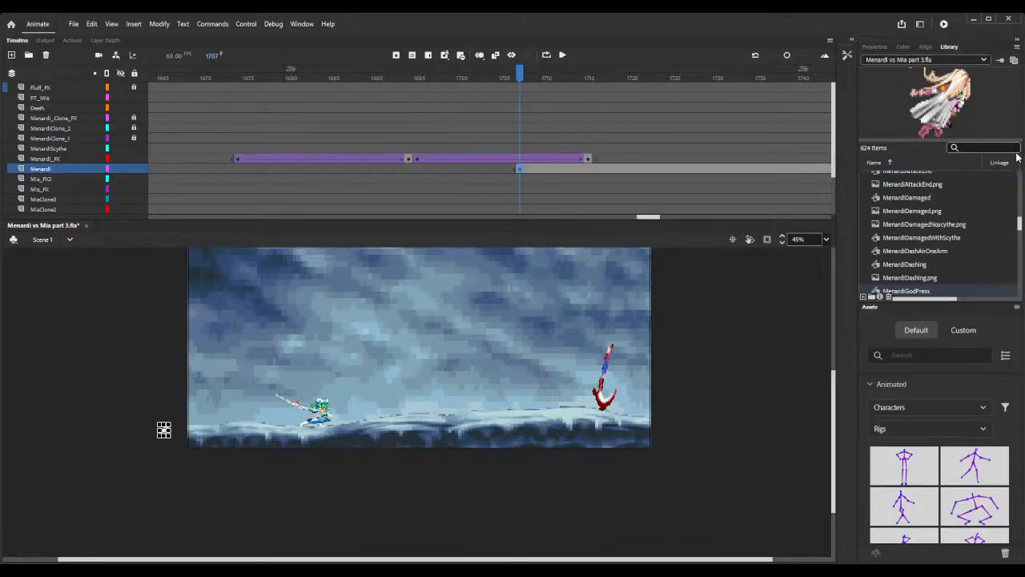
Set the MenardiGodPress instance's width to 194 and height to 191.85.
left_click(873, 47)
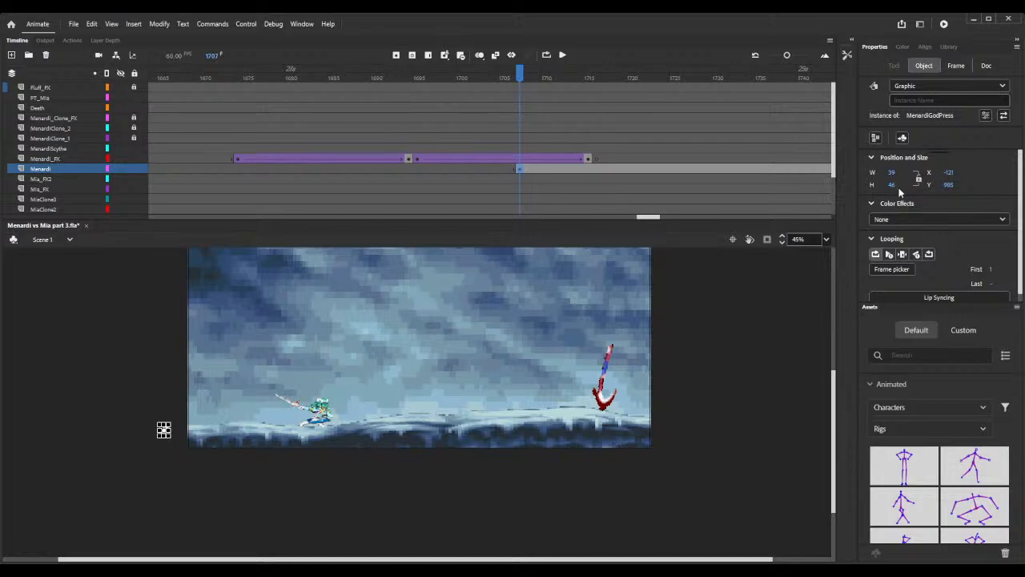
left_click(894, 175)
type("190")
key("Tab")
type("191.8")
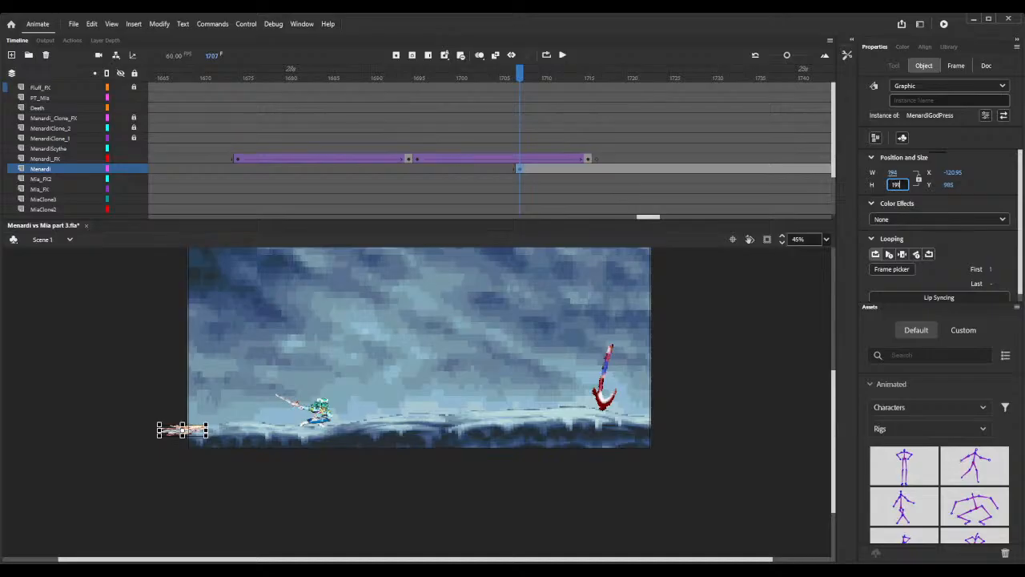
type("5")
left_click(977, 180)
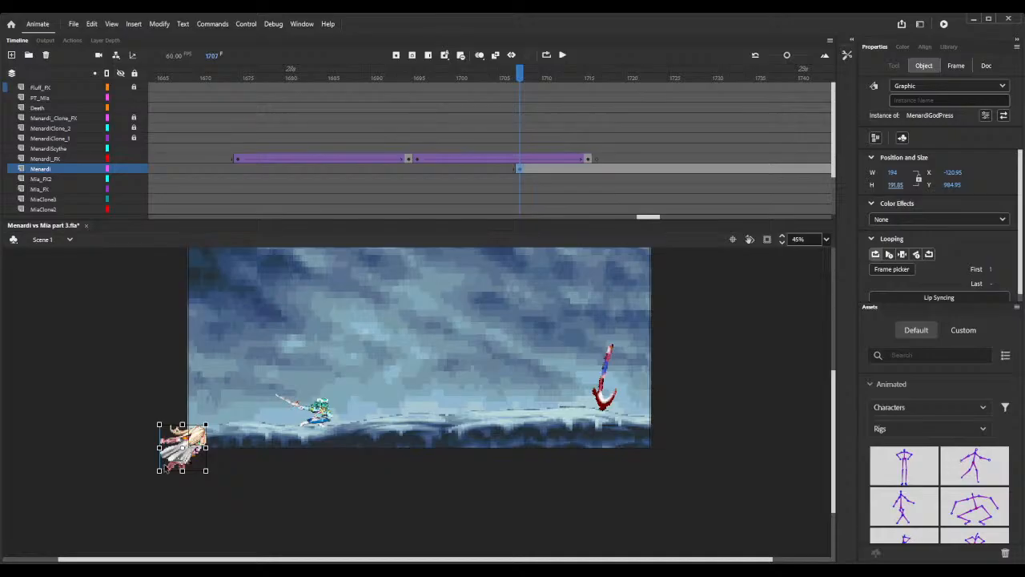
Move the MenardiGodPress instance to ground level just behind Mia, at about X 266, Y 829, and turn on onion skinning.
left_click_drag(182, 463, 281, 430)
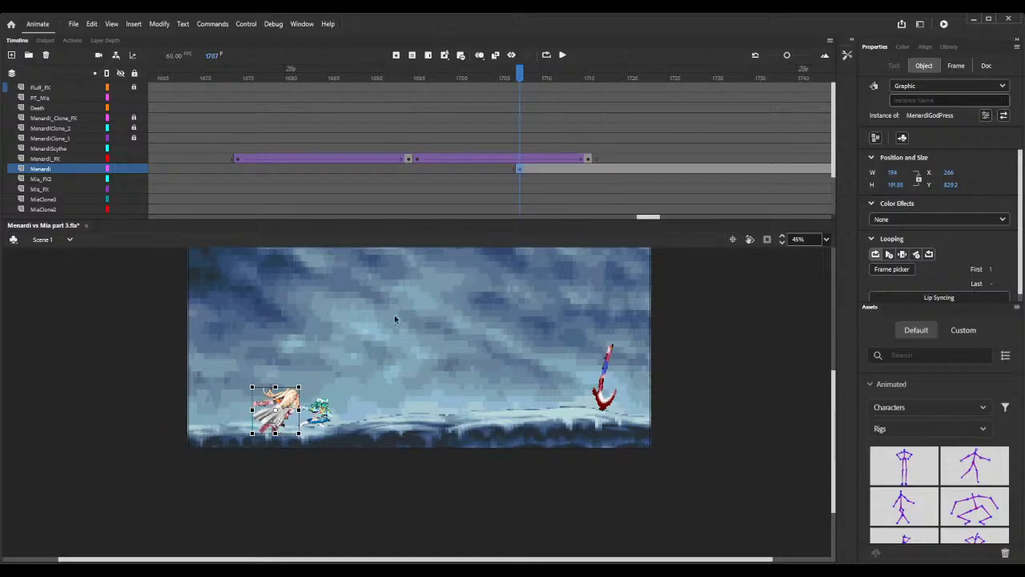
left_click(479, 56)
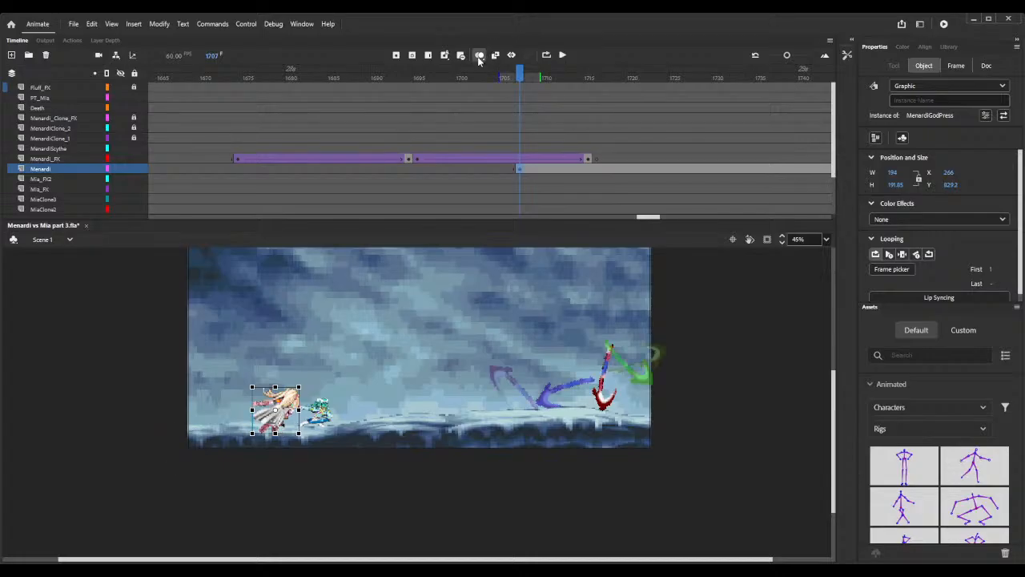
Review Menardi's earlier poses up to frame 1644 with onion skinning, and return to the MenardiGodPress keyframe at frame 1707.
left_click(402, 76)
left_click_drag(402, 75, 169, 75)
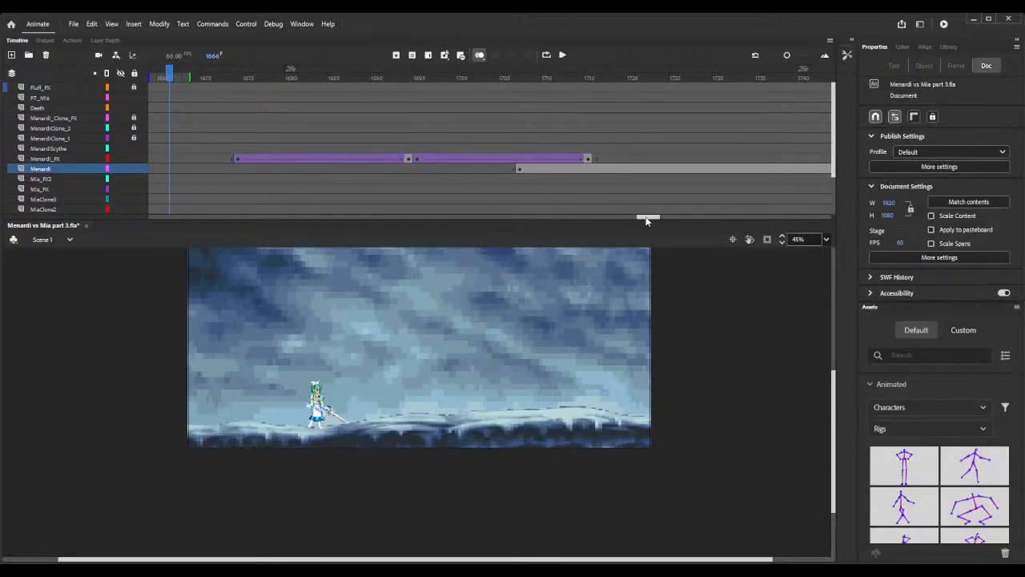
left_click_drag(647, 217, 627, 222)
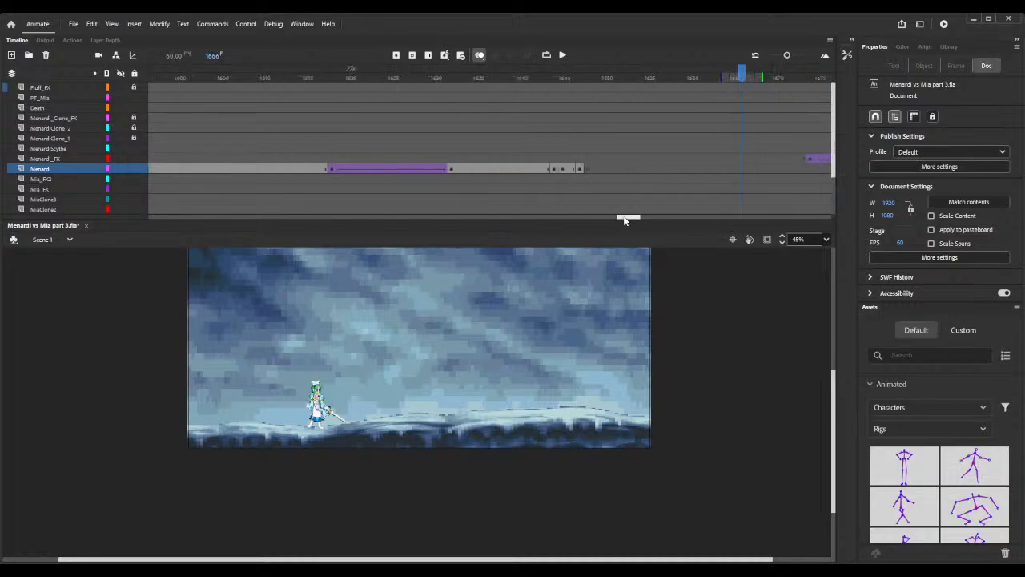
left_click(453, 78)
left_click_drag(454, 80, 556, 85)
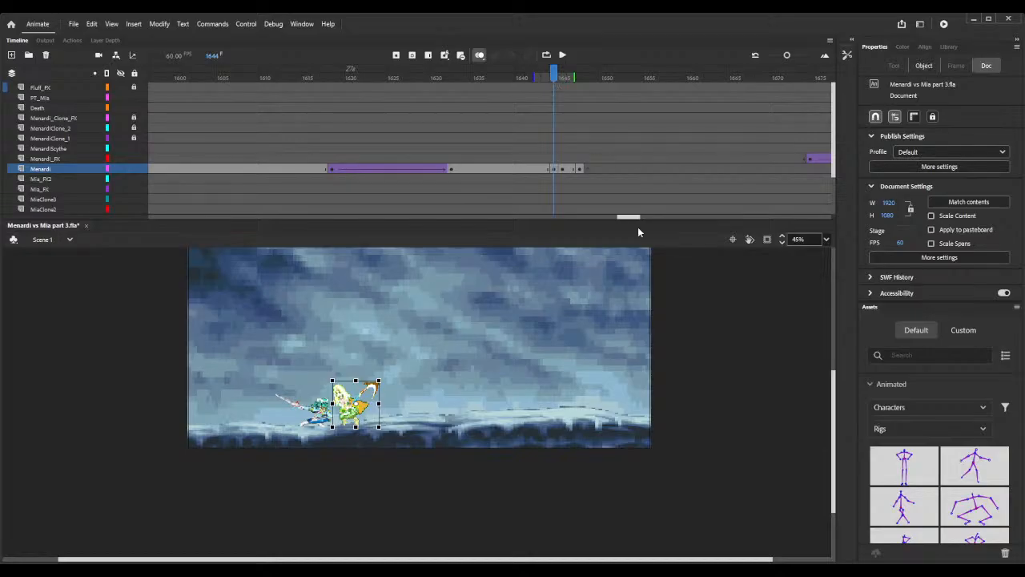
mouse_move(629, 218)
left_mouse_down()
mouse_move(659, 218)
mouse_move(644, 218)
left_mouse_up()
left_click(622, 169)
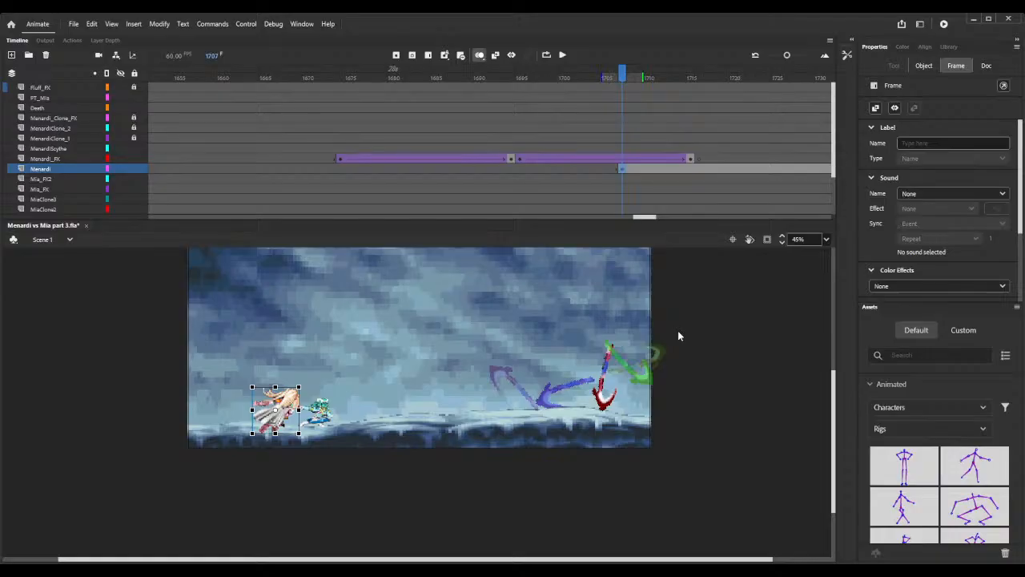
key("q")
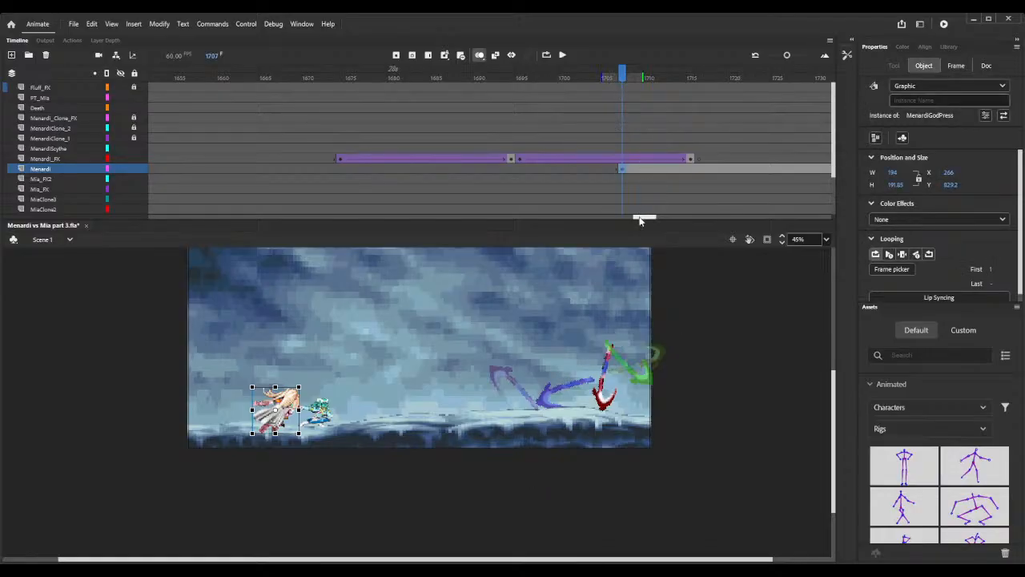
Scrub through Menardi's descending tween up to frame 1569 and turn off onion skinning.
left_click_drag(640, 219, 598, 216)
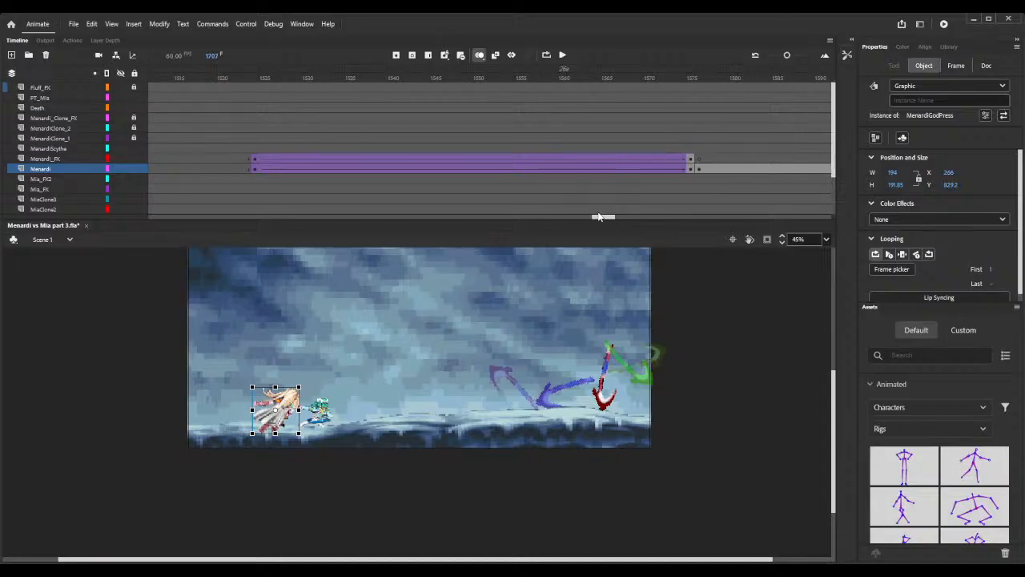
left_click_drag(262, 71, 638, 114)
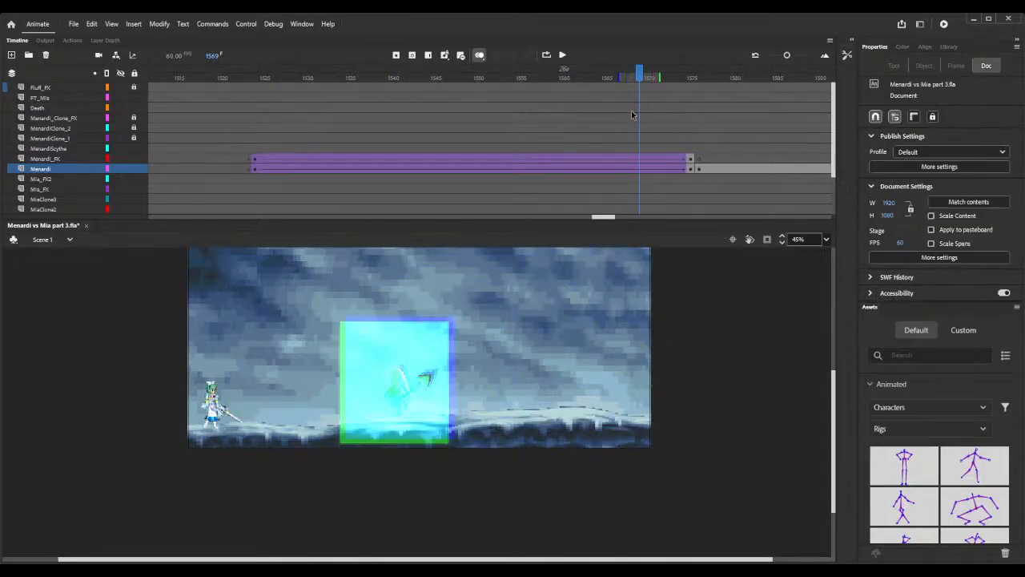
left_click(484, 55)
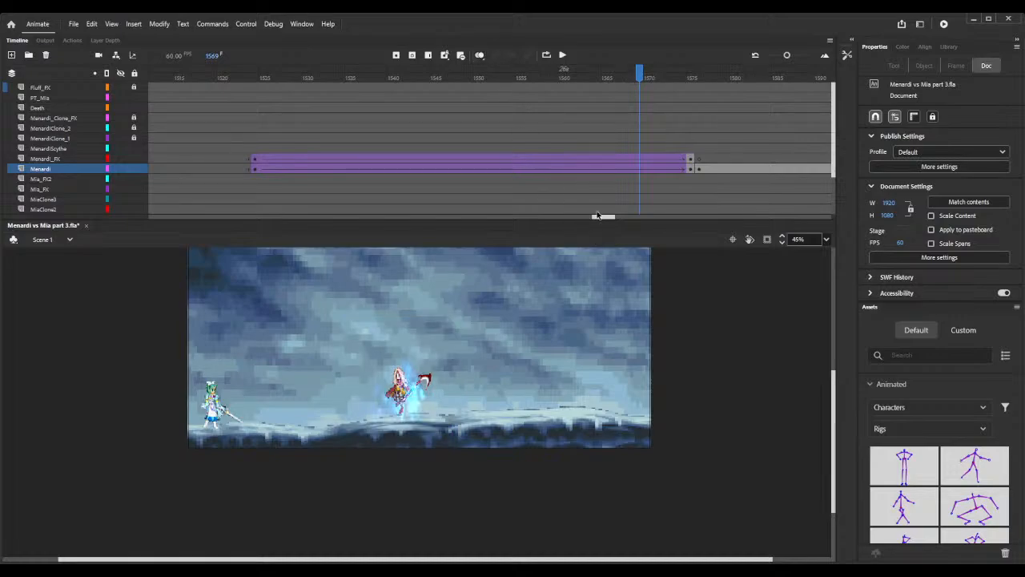
Check the dimensions of the MenardiDashing instance at frame 1276 on the Menardi layer.
left_click_drag(602, 218, 509, 219)
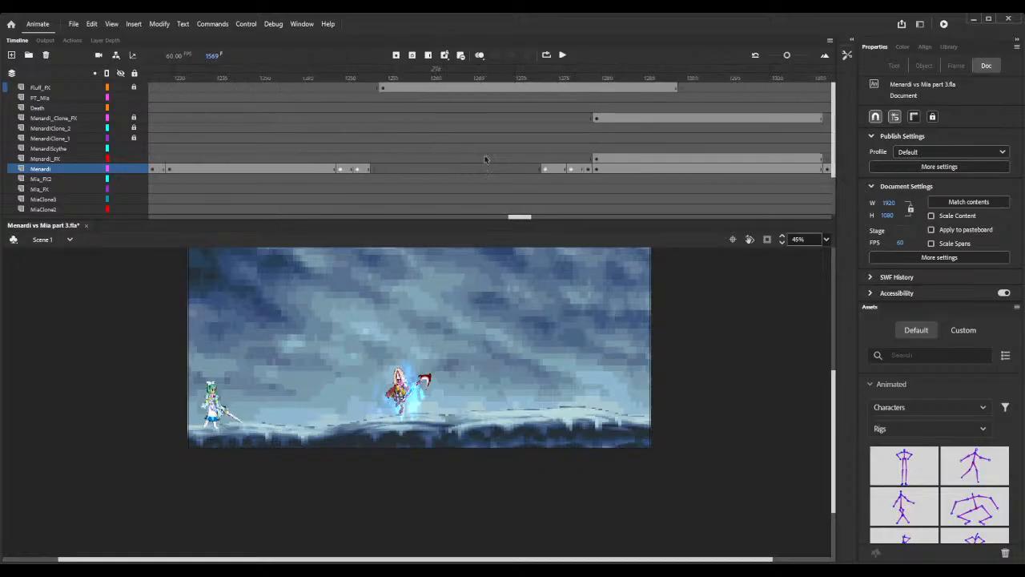
left_click_drag(502, 74, 571, 90)
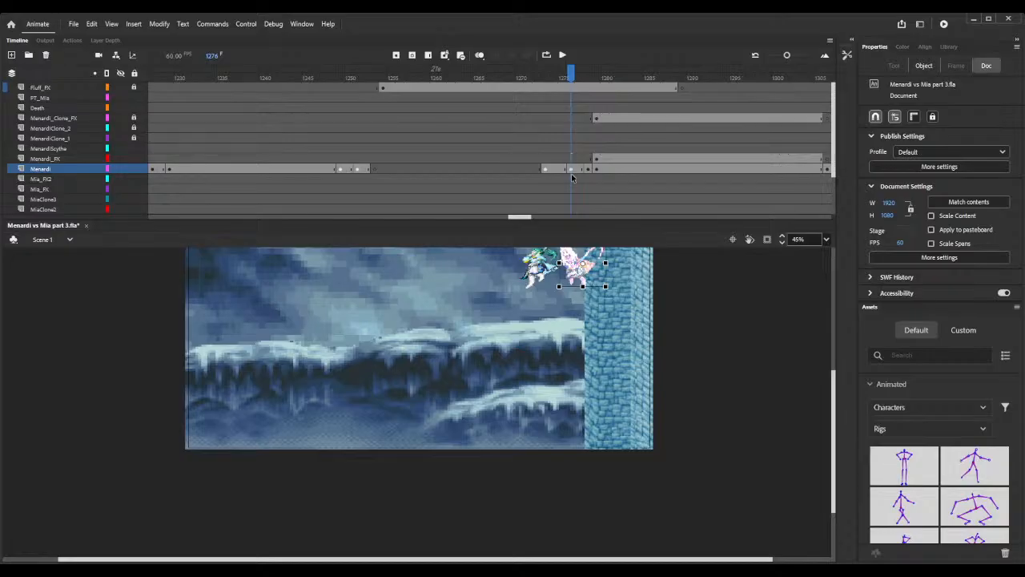
left_click(571, 170)
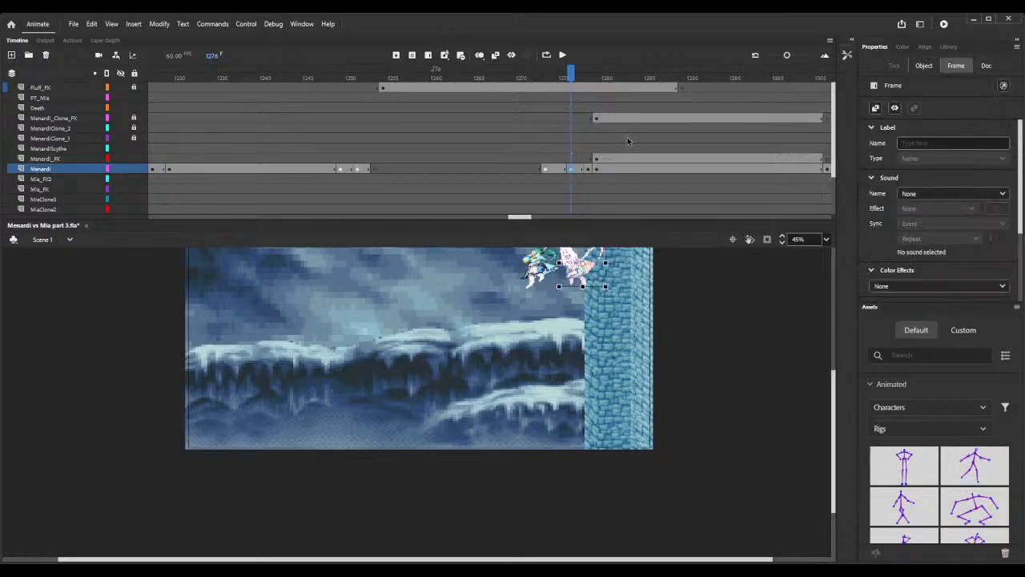
left_click(929, 66)
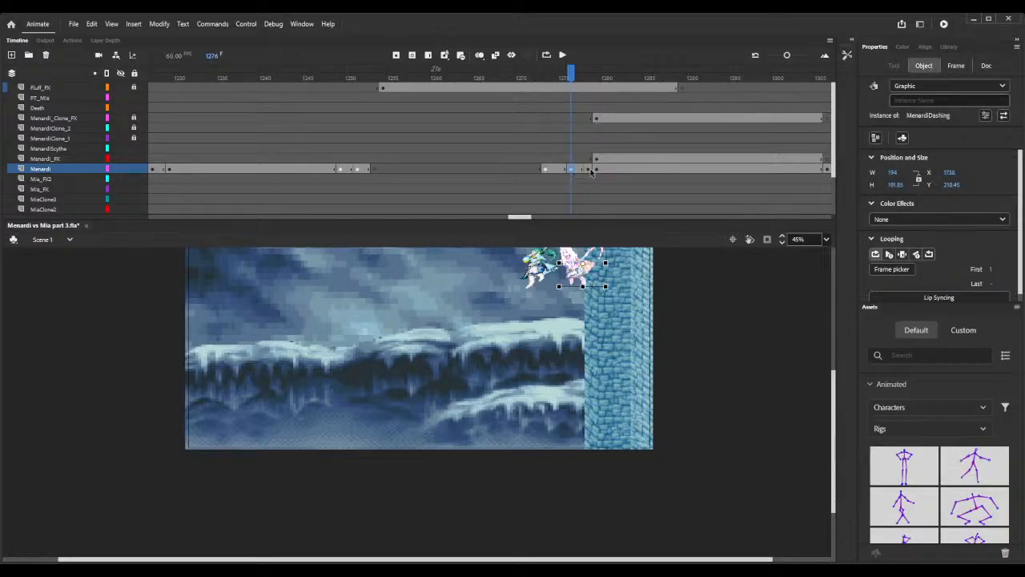
Check the dimensions of the MenardiGrab instance at frame 1229 on the Menardi layer.
left_click(595, 169)
left_click(598, 168)
left_click(345, 170)
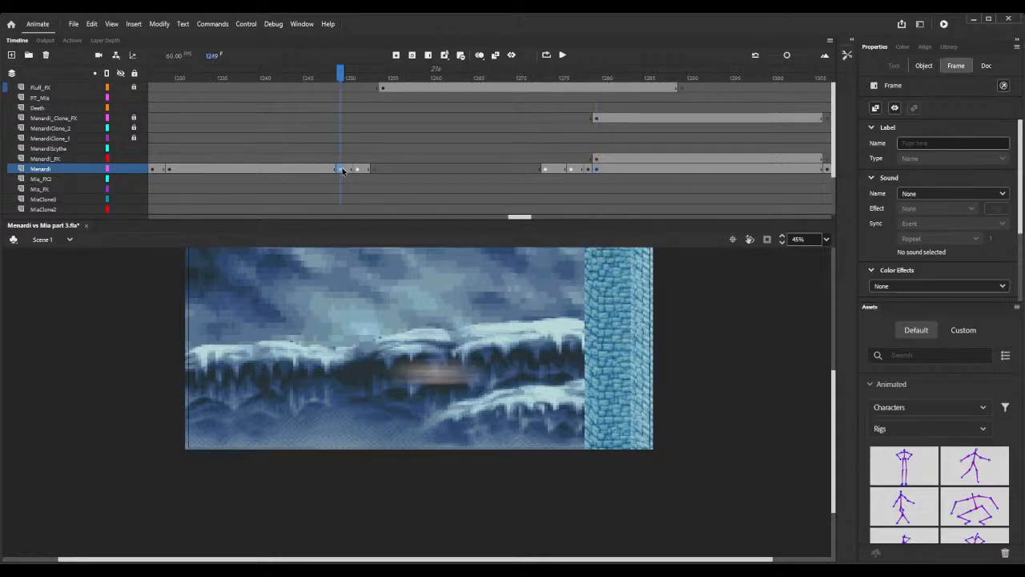
left_click(169, 170)
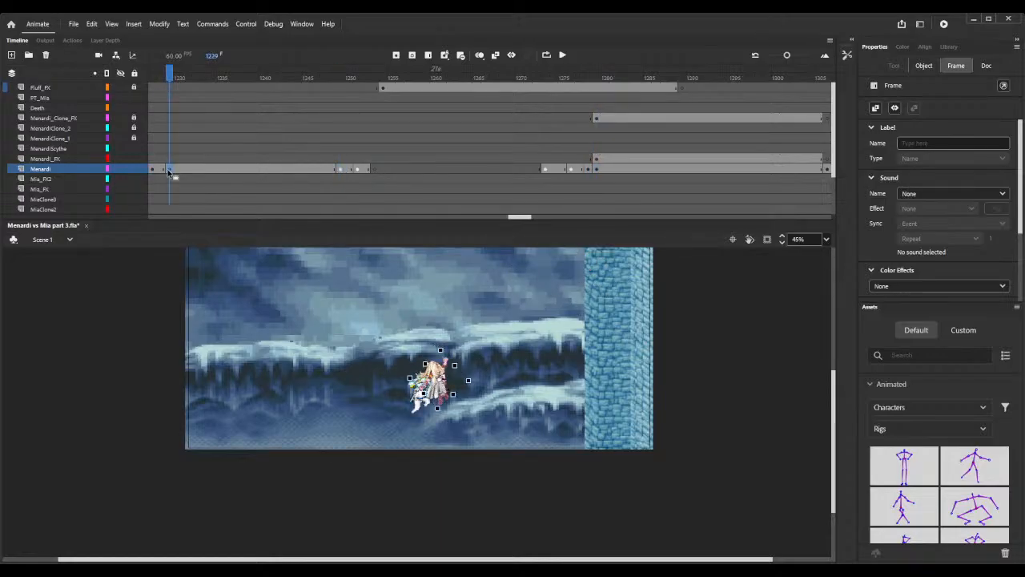
left_click(925, 67)
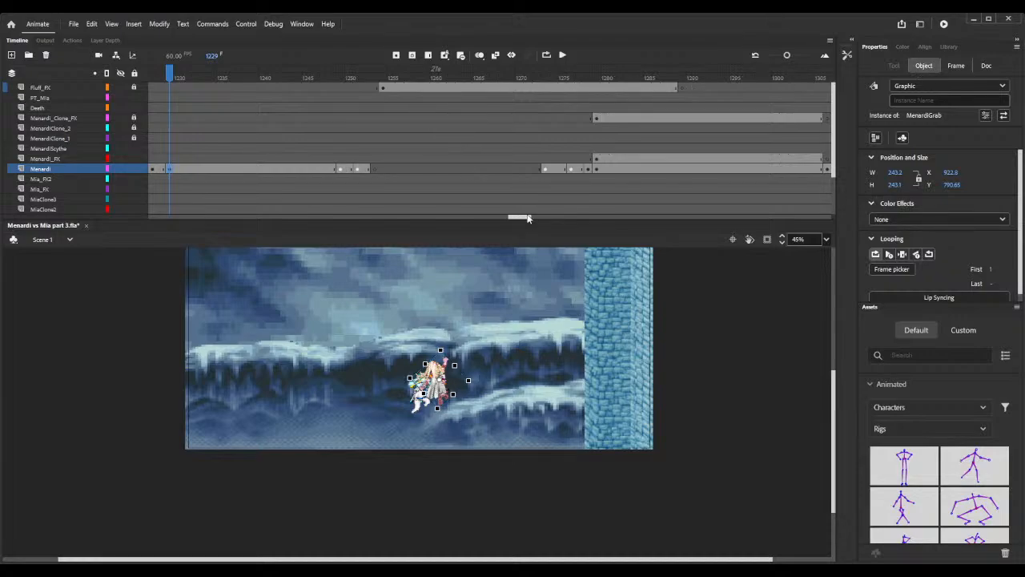
Copy the MenardiGodPress instance from frame 1707 and paste it in place at frame 1627 on the unlocked MenardiClone_1 layer.
mouse_move(520, 218)
left_mouse_down()
mouse_move(685, 218)
mouse_move(624, 218)
mouse_move(643, 218)
left_mouse_up()
left_click(665, 170)
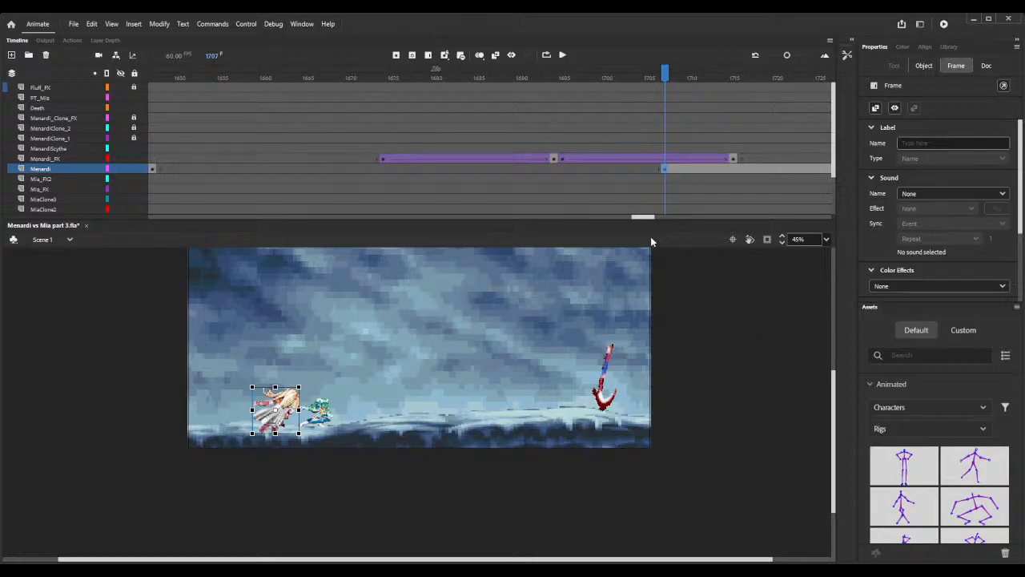
left_click_drag(643, 218, 576, 218)
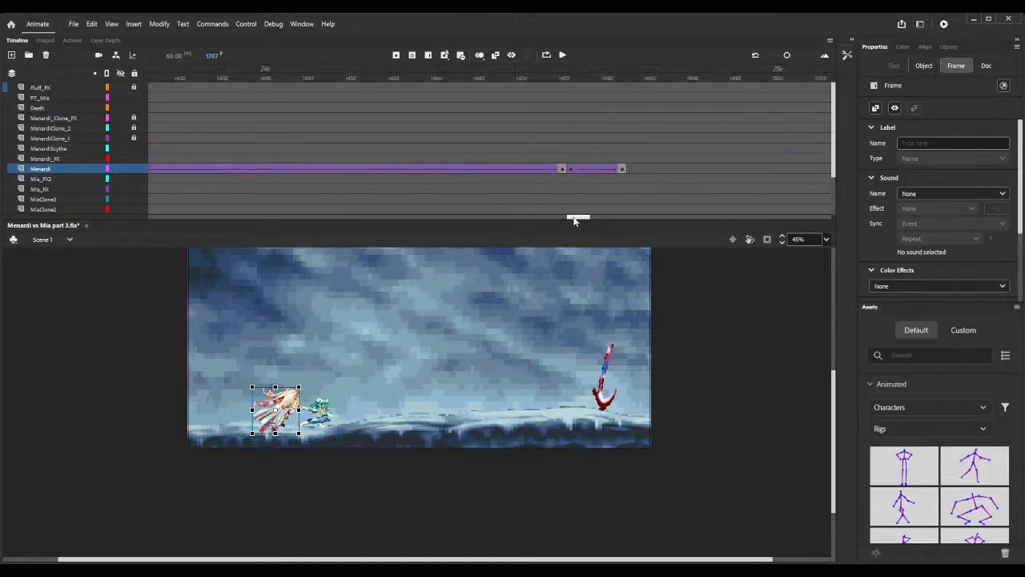
left_click(560, 78)
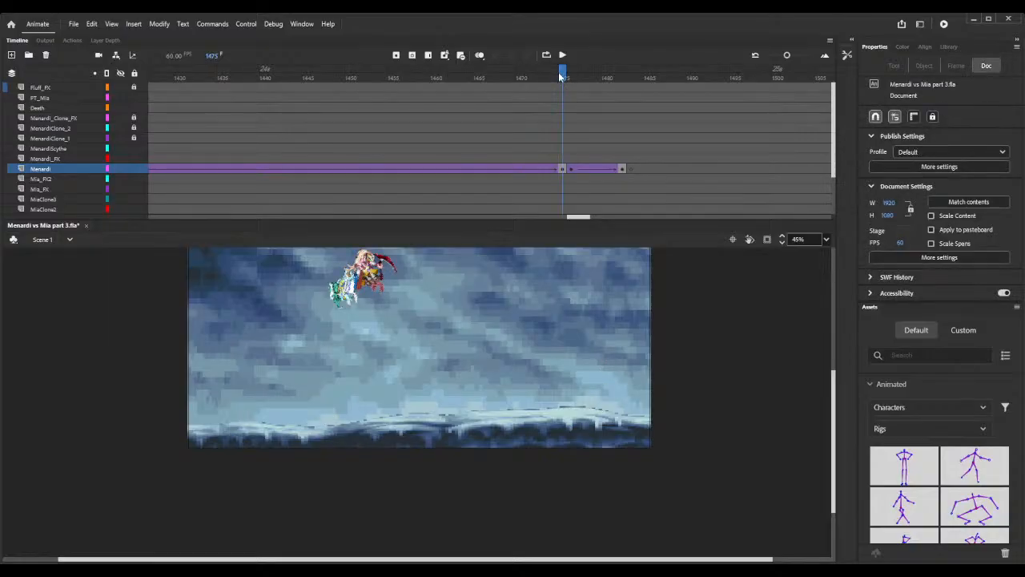
left_click_drag(583, 217, 615, 217)
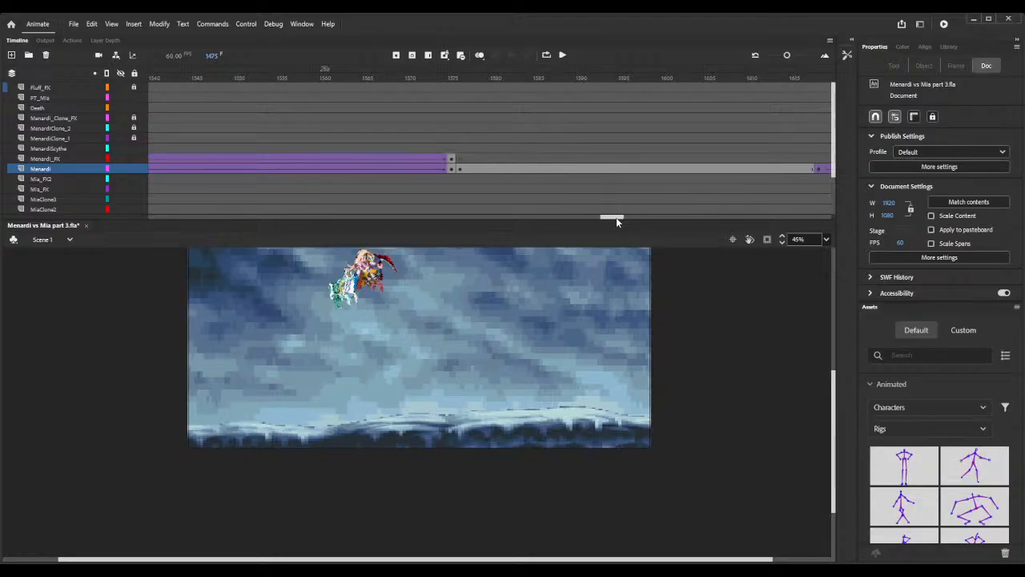
left_click(261, 72)
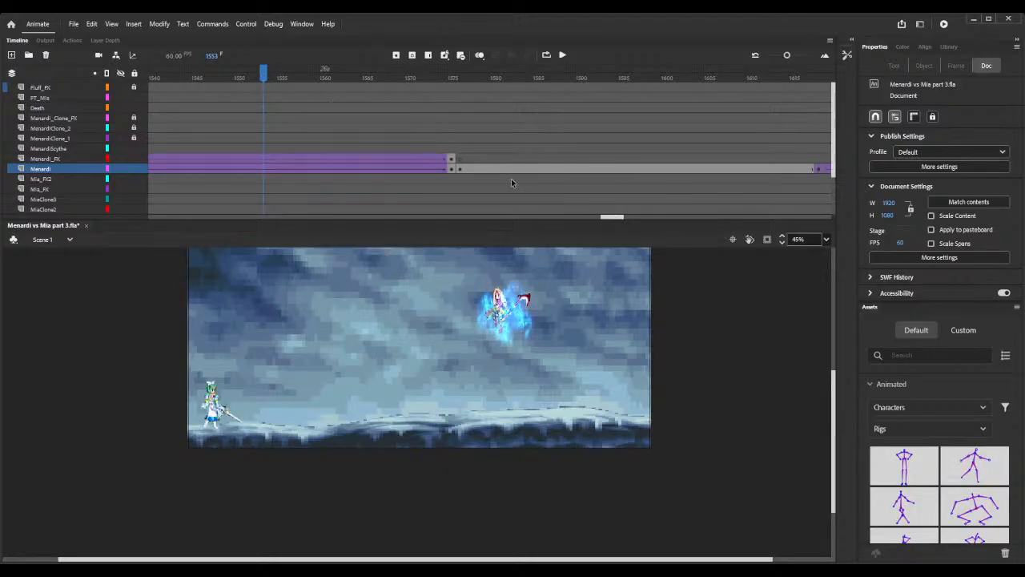
left_click_drag(620, 219, 650, 218)
left_click_drag(286, 76, 358, 83)
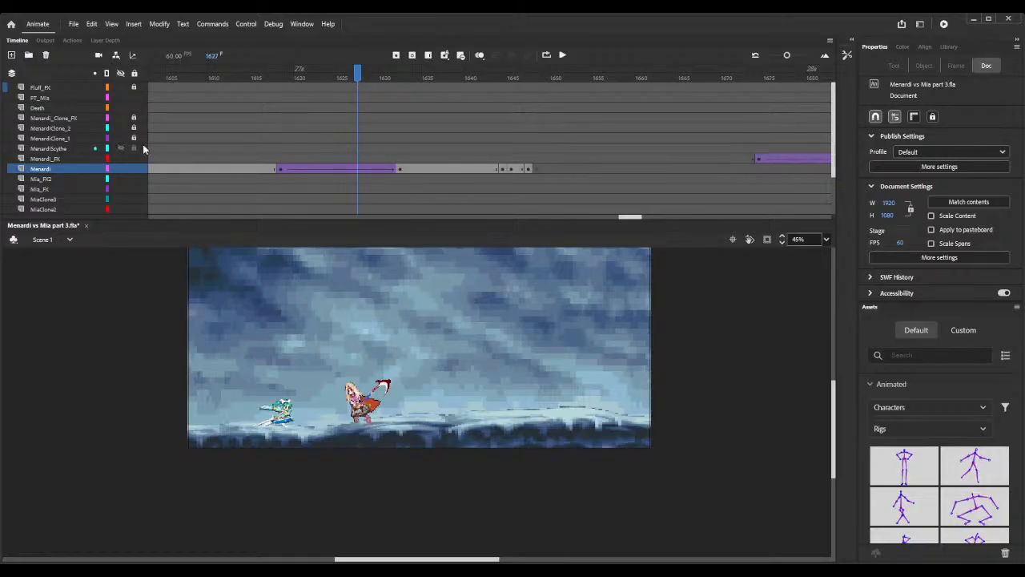
left_click(358, 140)
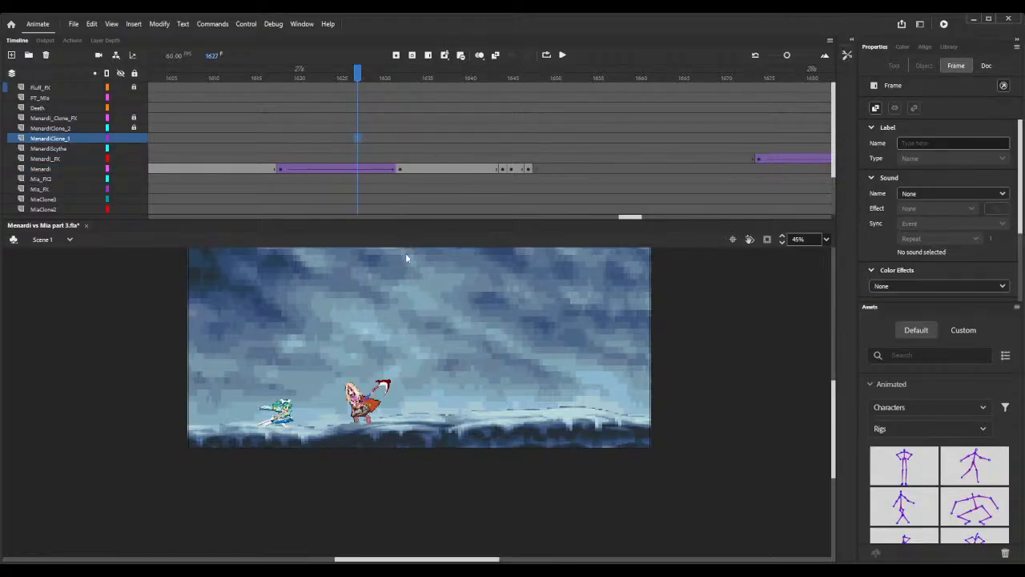
key("ctrl+shift+v")
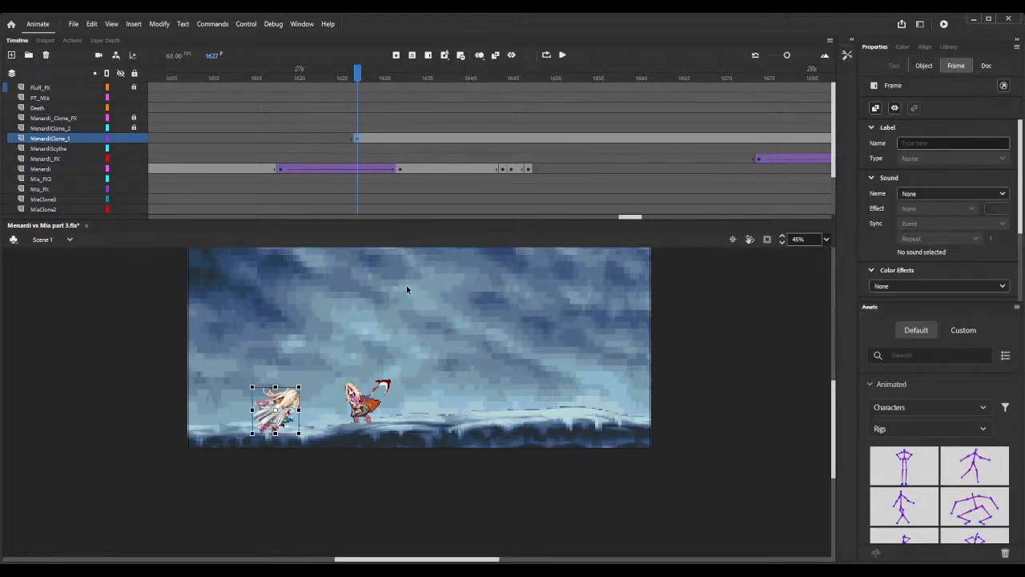
Move the pasted MenardiGodPress instance between Mia and Menardi and scale it to about 147.9 by 182.7 to match Menardi's size.
left_click(782, 237)
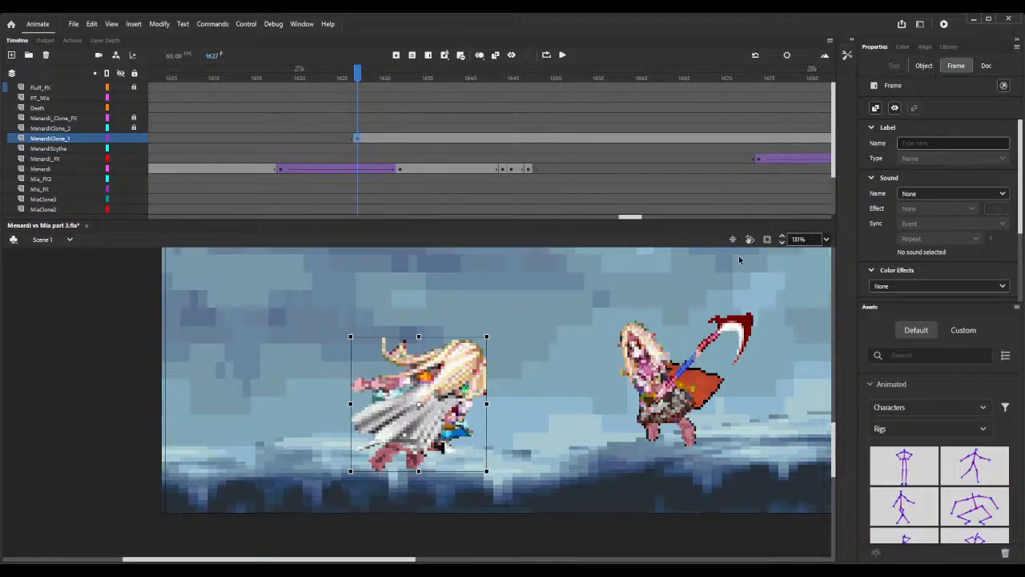
left_click_drag(465, 371, 641, 344)
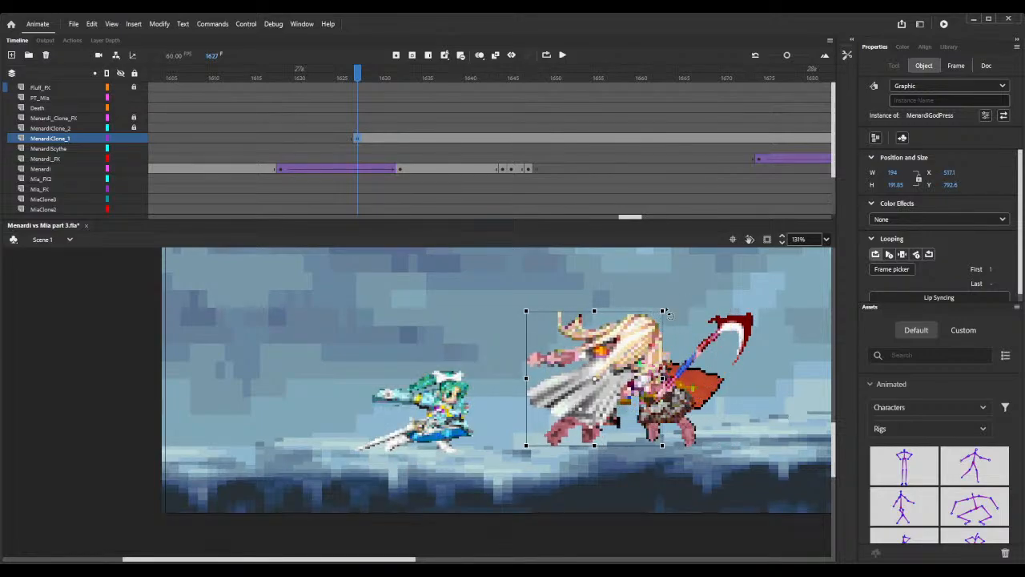
left_click_drag(662, 311, 587, 338)
scroll(591, 344, "up", 3)
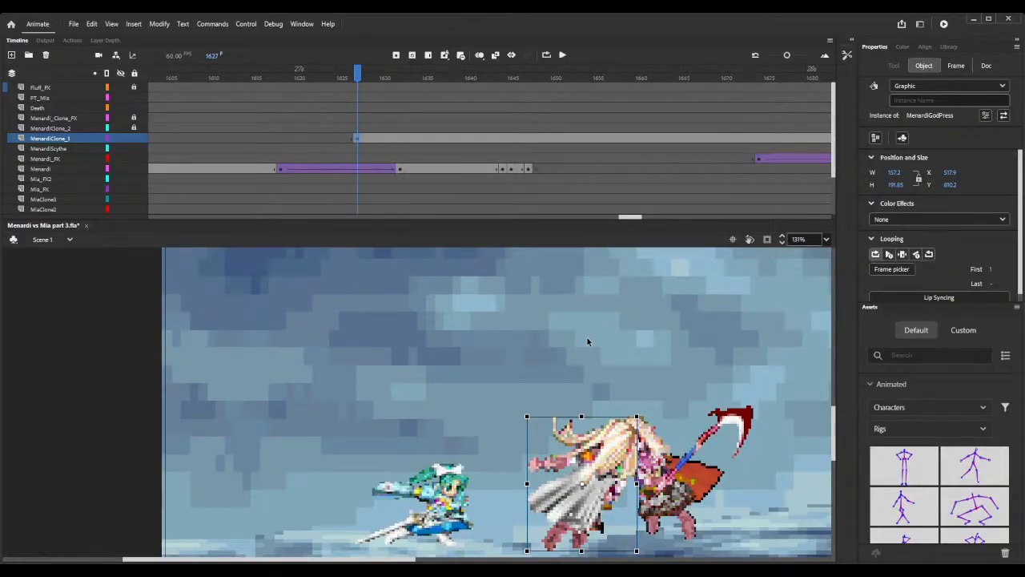
left_click_drag(624, 432, 597, 431)
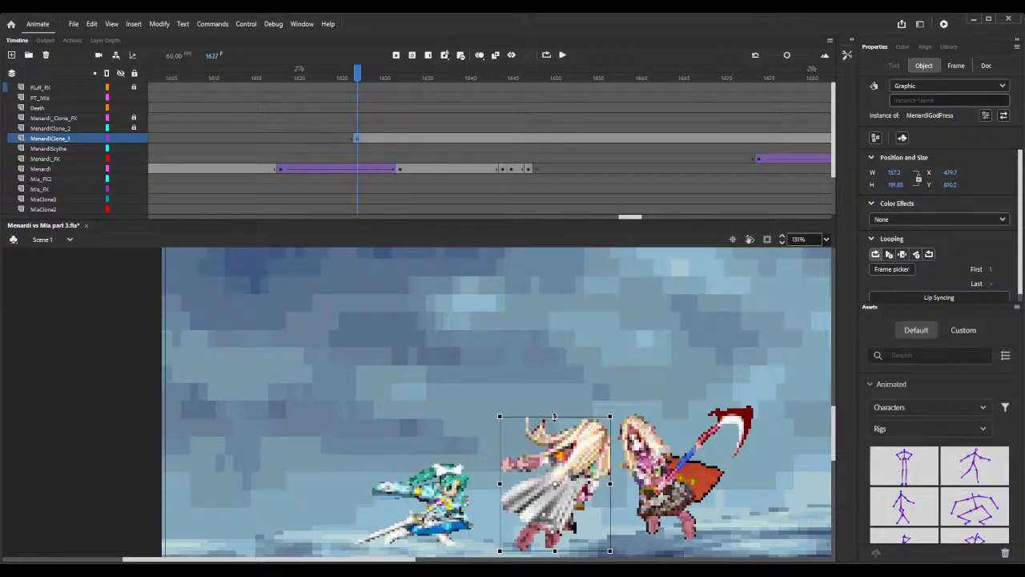
left_click_drag(554, 416, 554, 419)
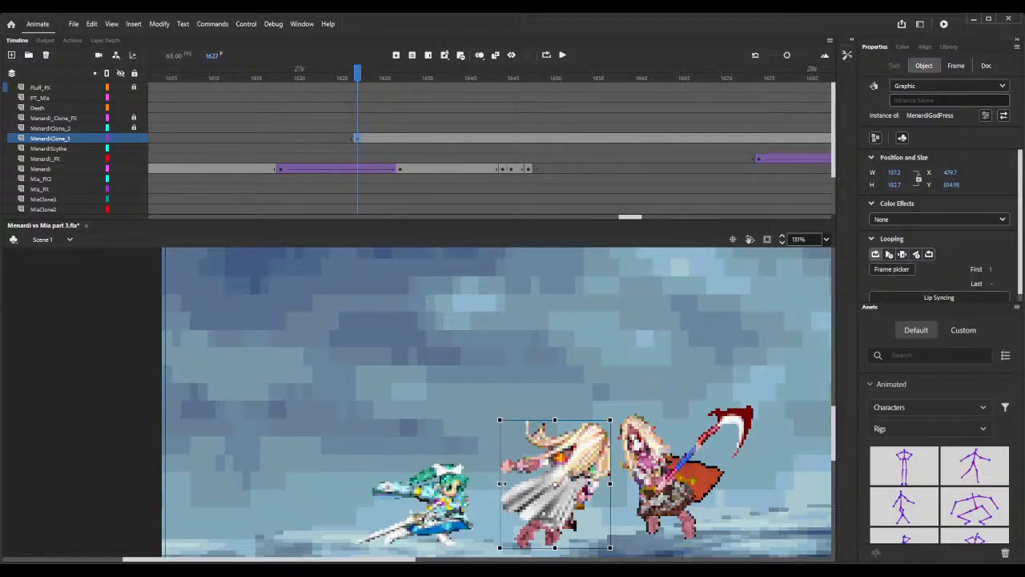
left_click_drag(499, 483, 504, 483)
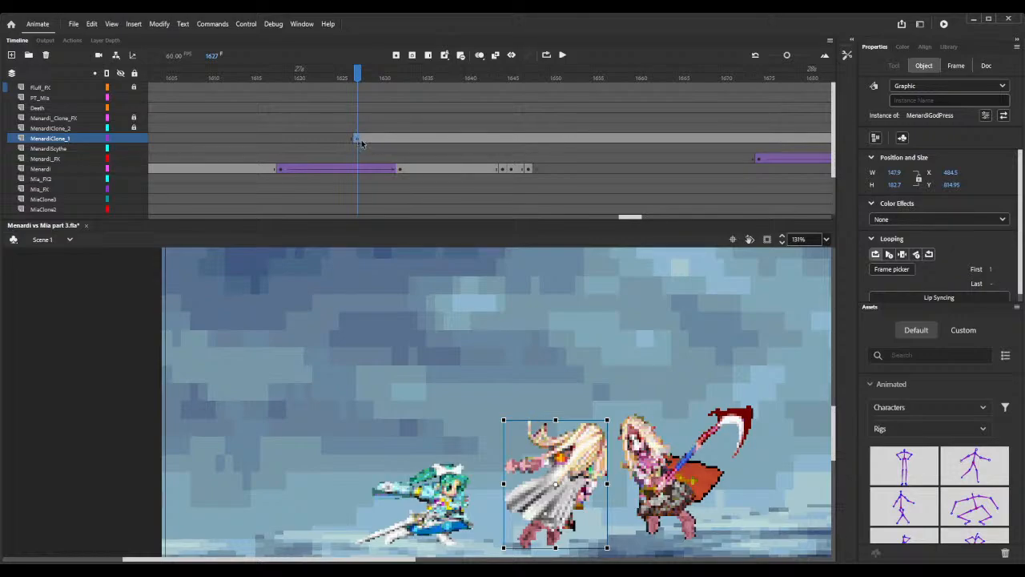
Delete the original, unscaled MenardiGodPress instance at frame 1707 on the Menardi layer.
left_click(359, 139)
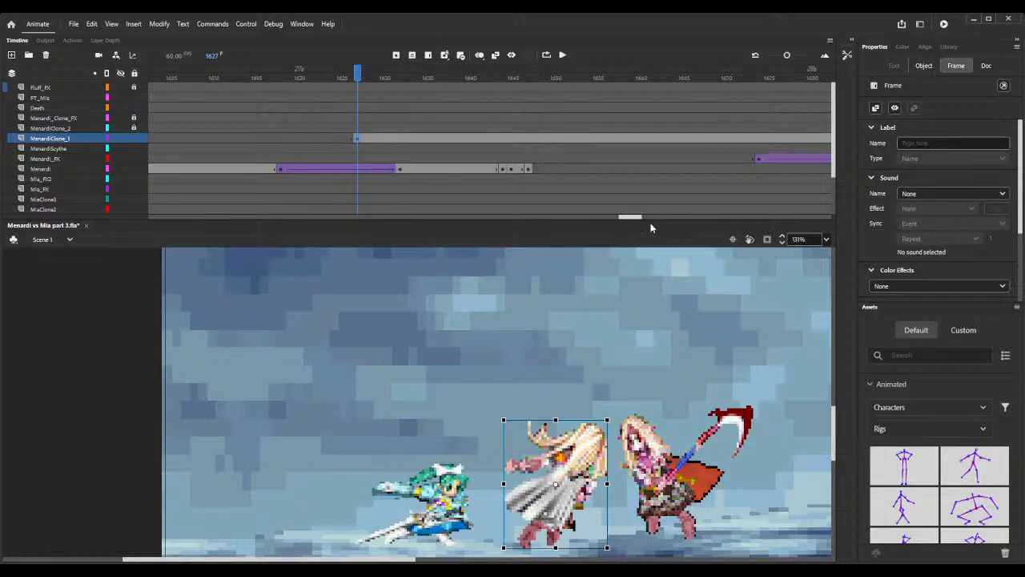
mouse_move(628, 217)
left_mouse_down()
mouse_move(653, 217)
mouse_move(628, 219)
mouse_move(640, 220)
left_mouse_up()
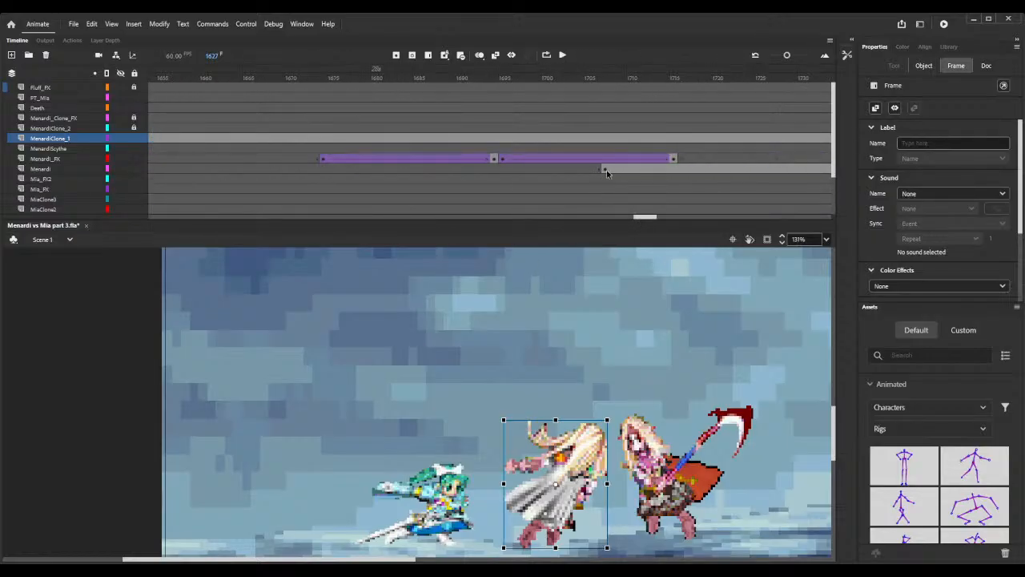
left_click(605, 169)
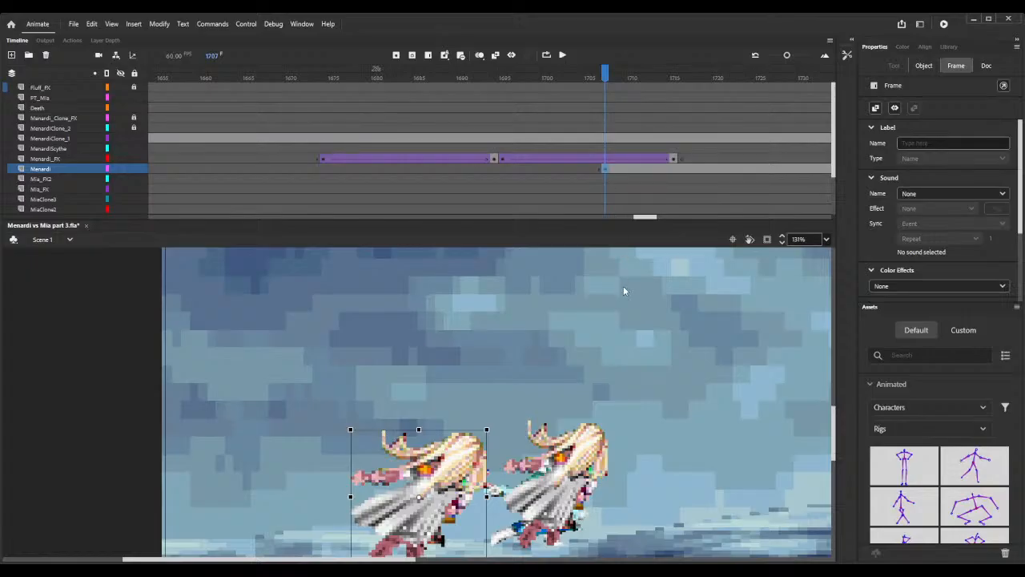
key("Delete")
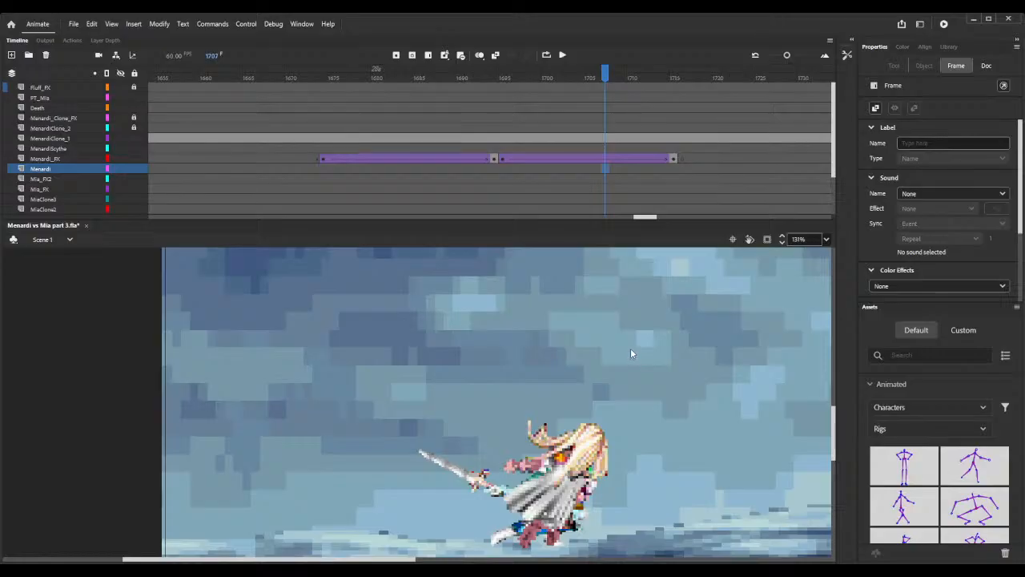
Paste the scaled MenardiGodPress in place at frame 1707 on the Menardi layer and clear the temporary copy at frame 1627 on MenardiClone_1.
key("ctrl+shift+v")
left_click_drag(646, 217, 621, 217)
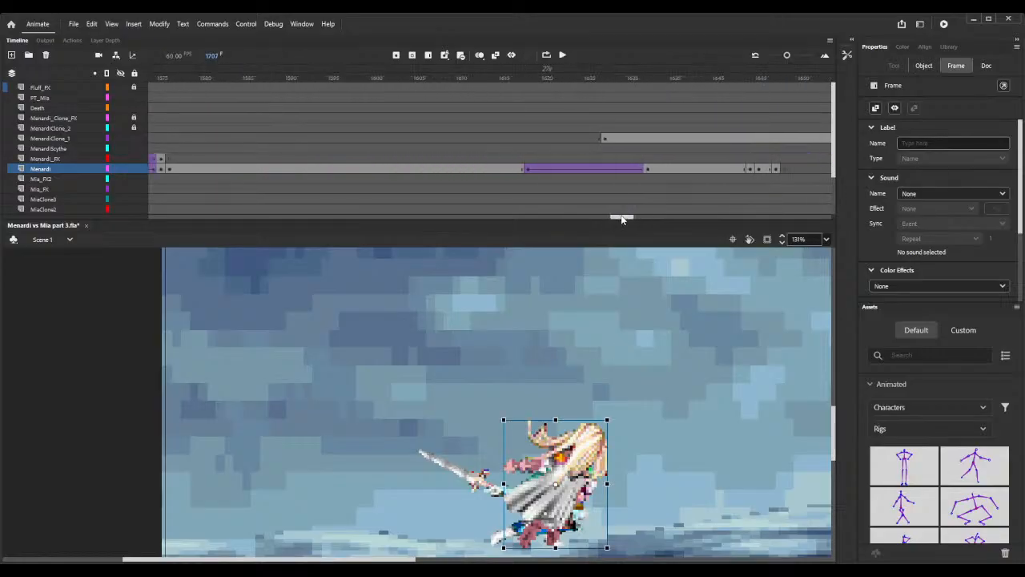
left_click(605, 140)
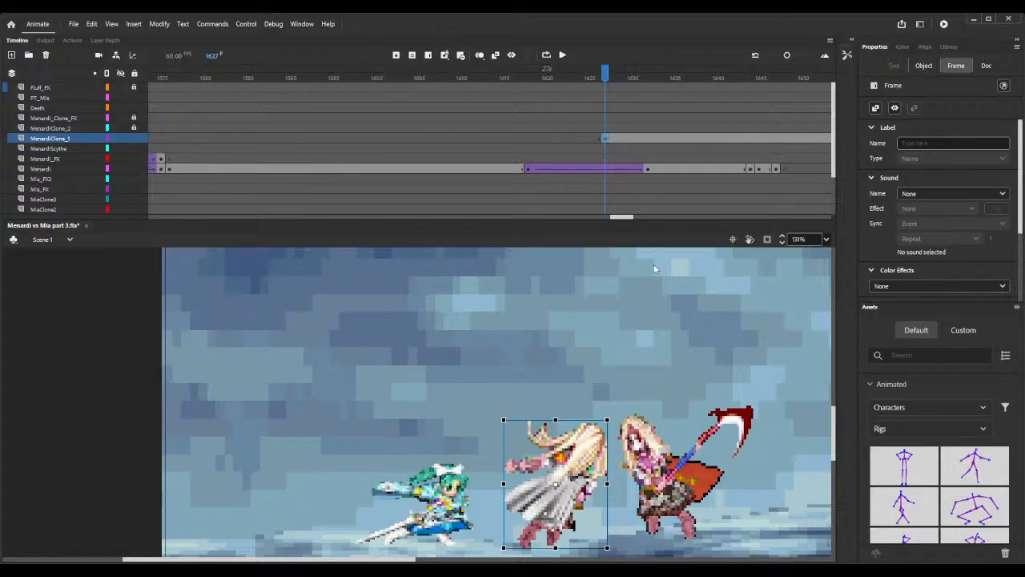
key("Delete")
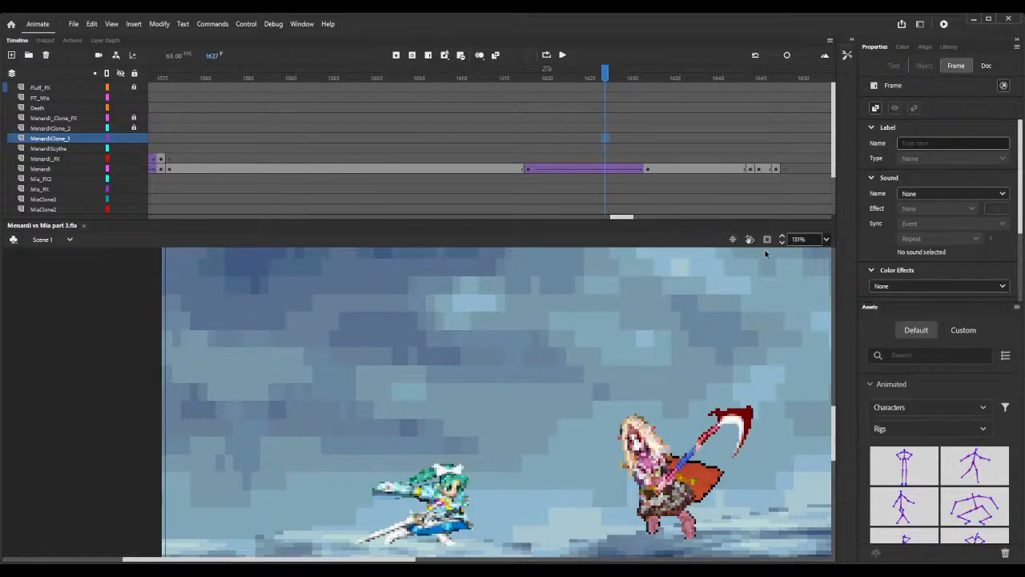
Move the MenardiGodPress instance at frame 1707 horizontally off the stage's left edge, to about X -152.3.
left_click(785, 244)
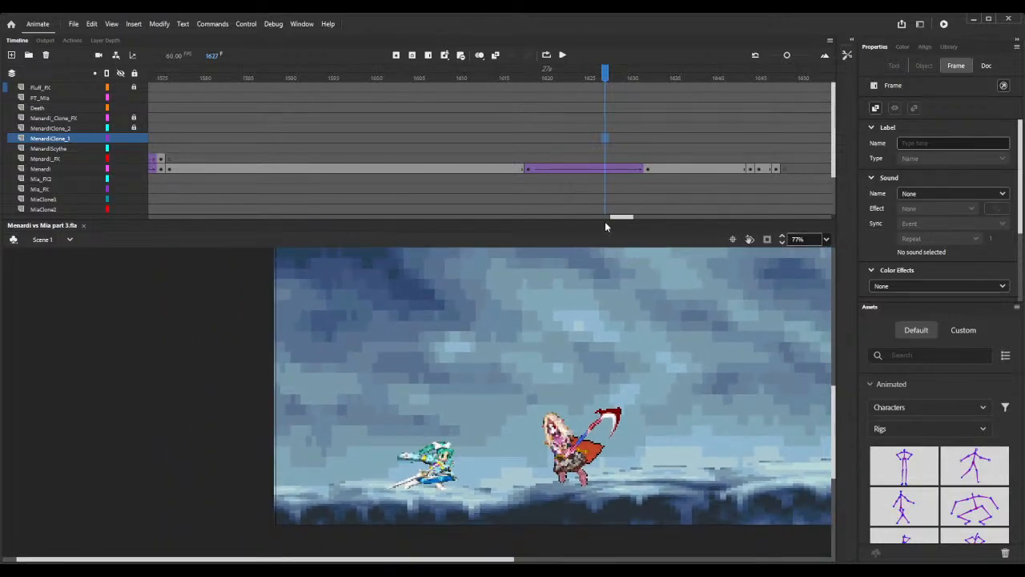
left_click_drag(631, 218, 662, 217)
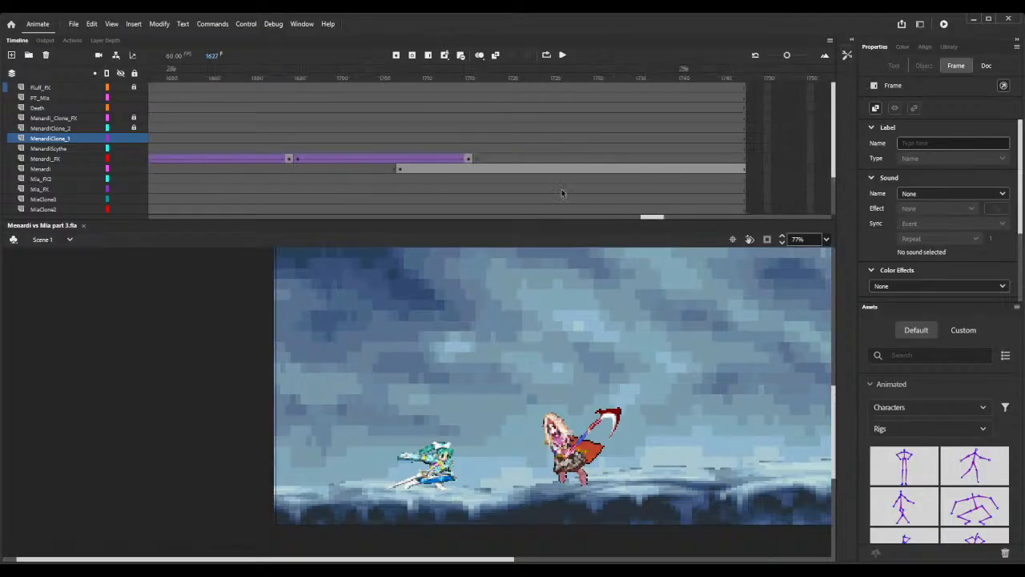
left_click(399, 169)
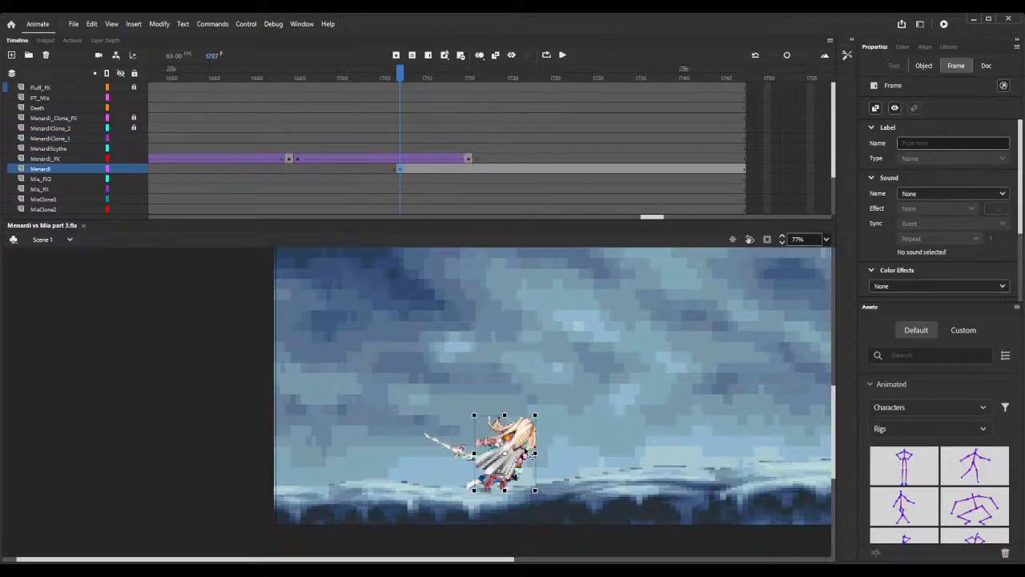
left_click_drag(511, 444, 271, 443)
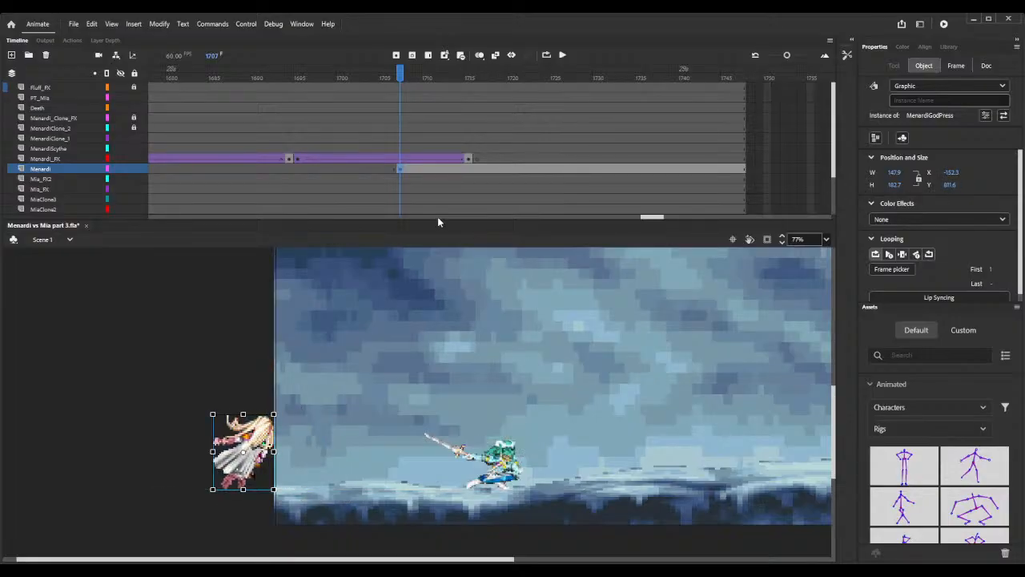
Add a keyframe at frame 1727 on the Menardi layer and move MenardiGodPress level onto Mia, to about X 542.55.
left_click(470, 169)
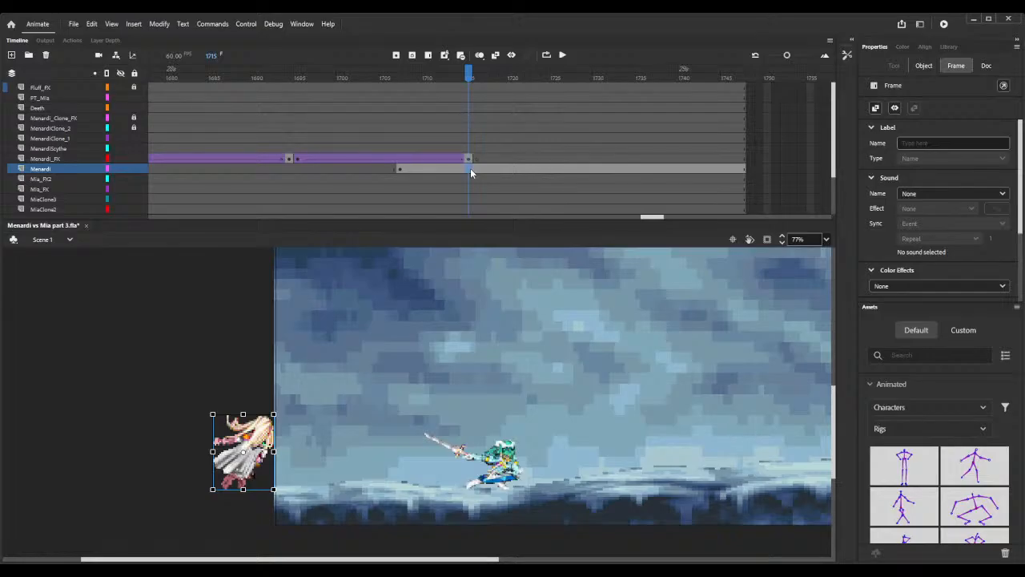
left_click(425, 165)
left_click(574, 169)
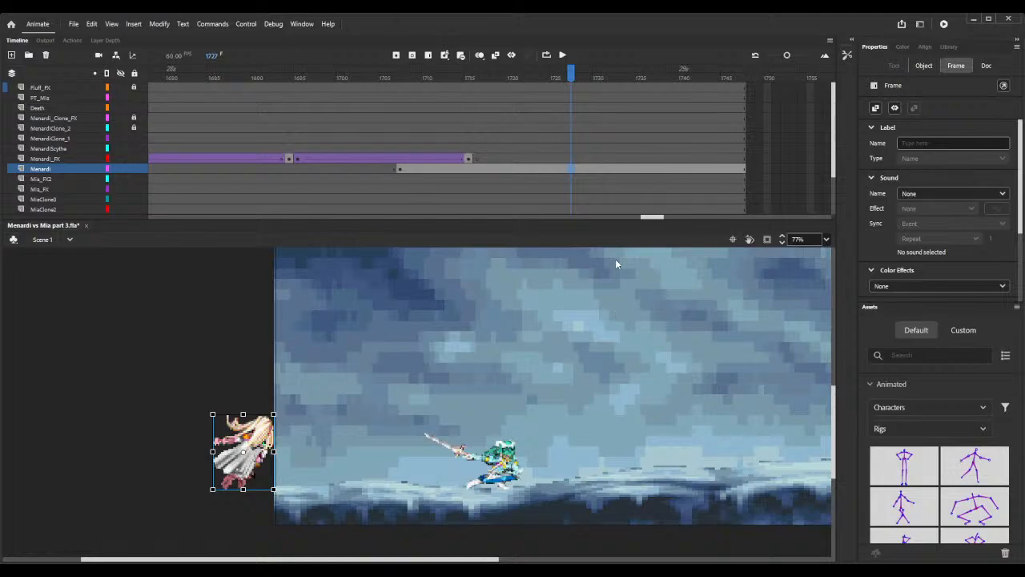
key("F6")
left_click_drag(254, 432, 512, 432)
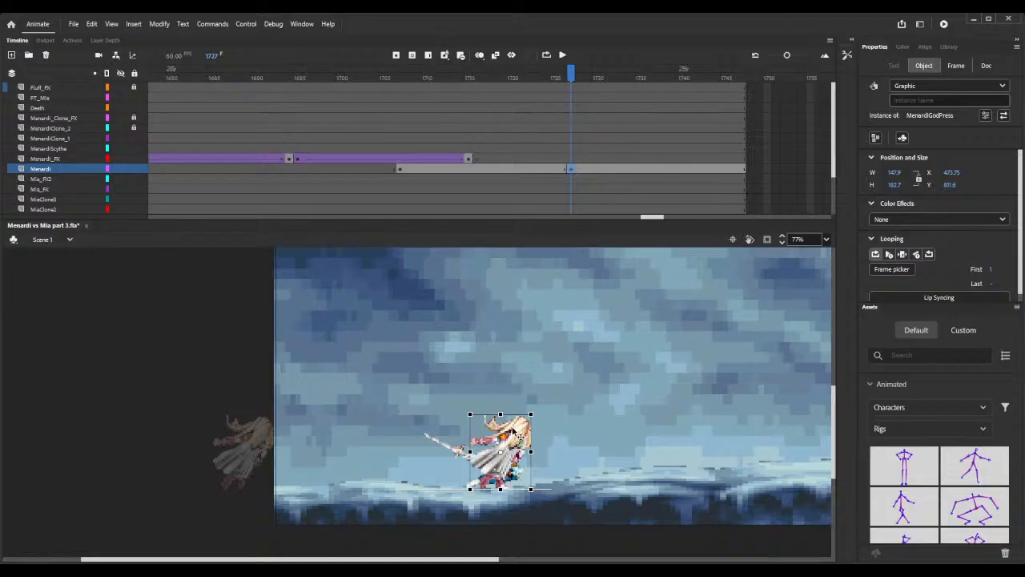
left_click_drag(512, 433, 539, 431)
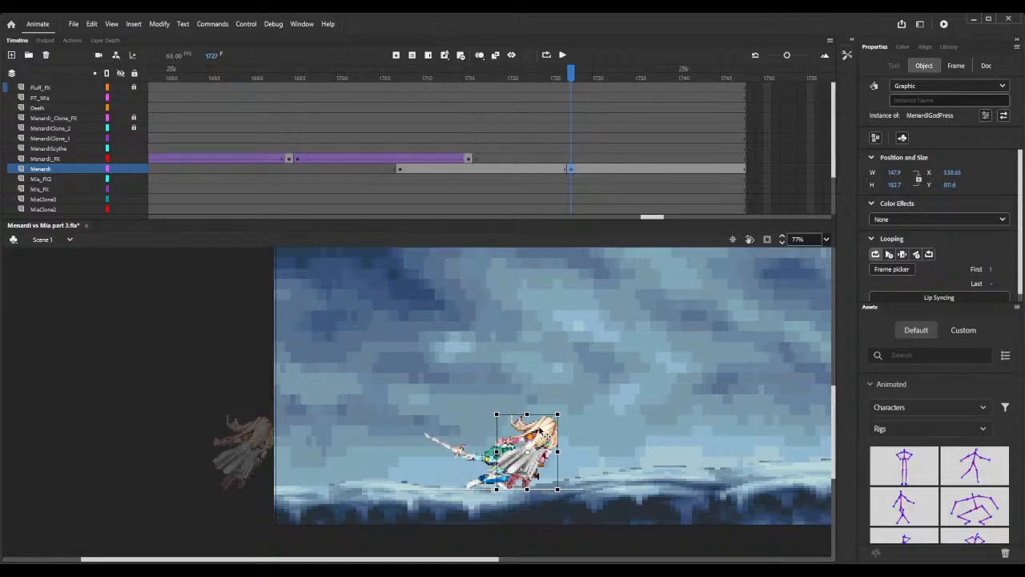
left_click_drag(541, 430, 542, 431)
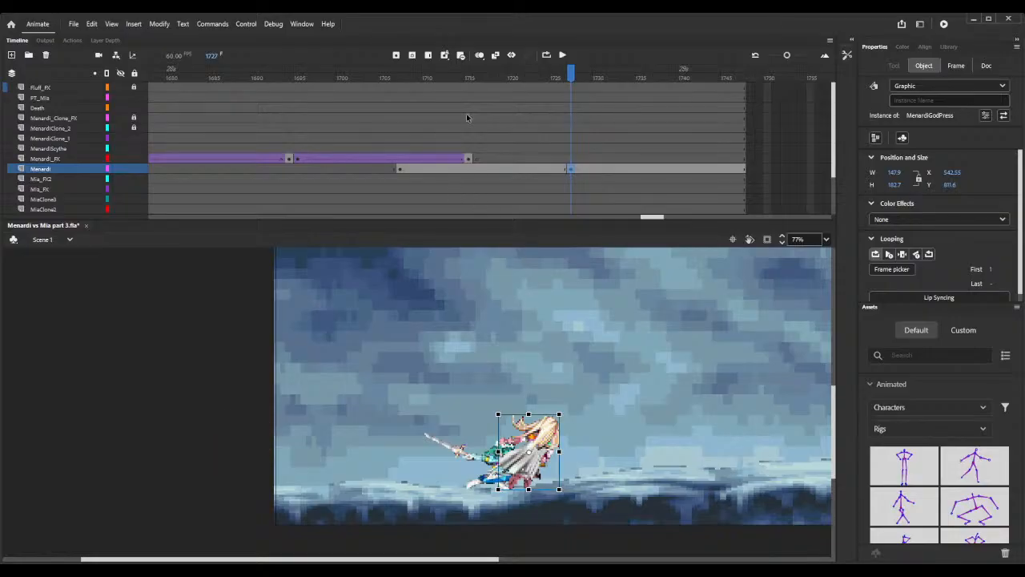
Create a classic tween on the Menardi layer between frames 1707 and 1727 and scrub through the dash.
right_click(487, 170)
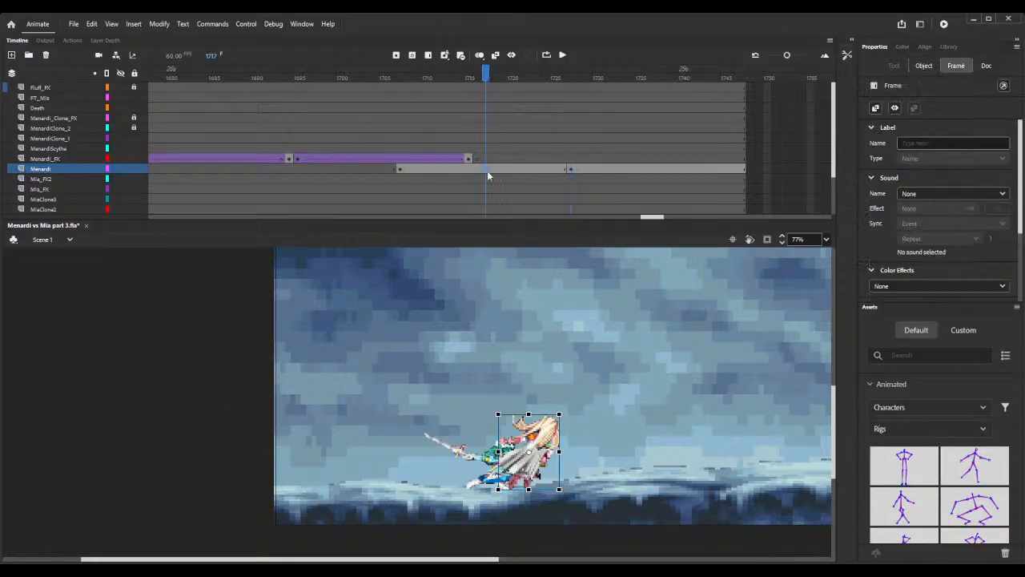
left_click(543, 183)
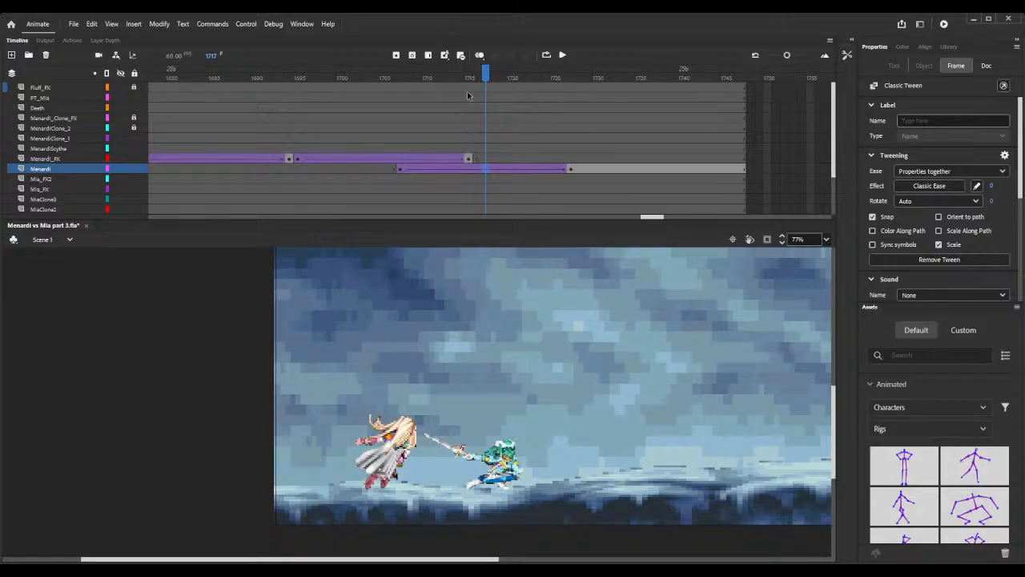
left_click(410, 73)
left_click_drag(410, 74, 573, 102)
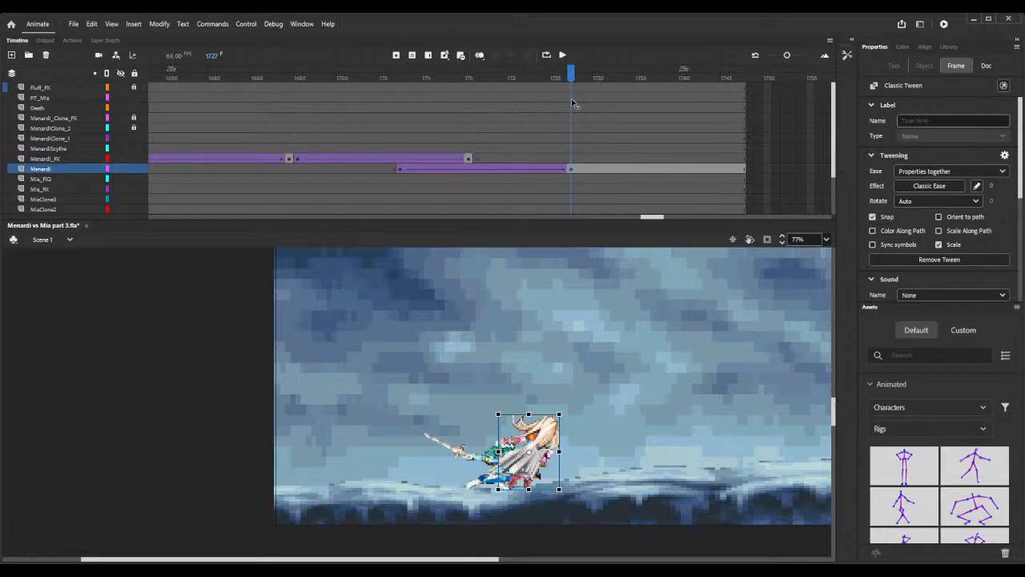
Look through the earlier fight frames, around 1022 to 1169, for the keyframe where Mia is hit.
left_click_drag(650, 219, 495, 220)
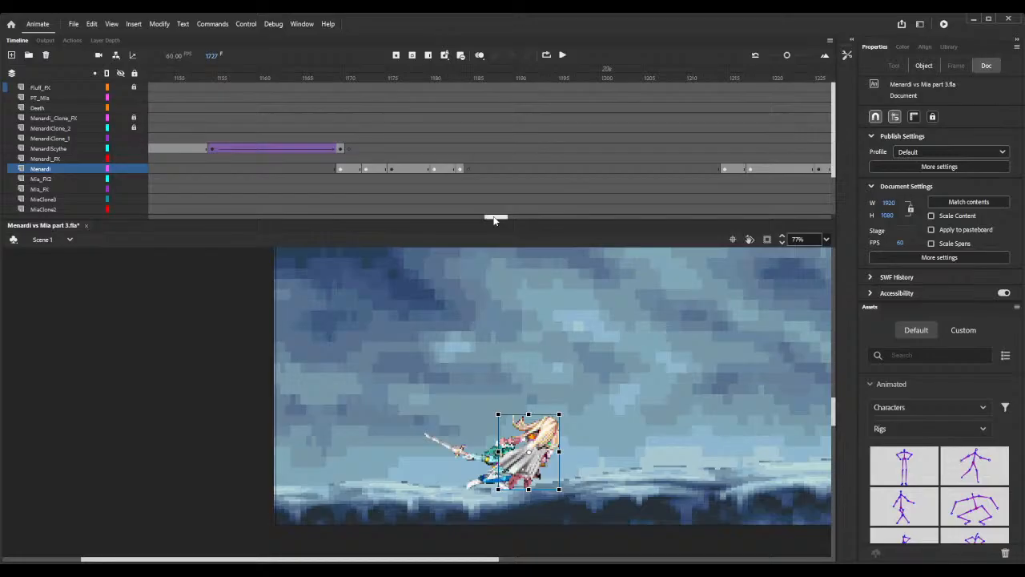
left_click_drag(328, 80, 343, 124)
left_click_drag(508, 223, 458, 219)
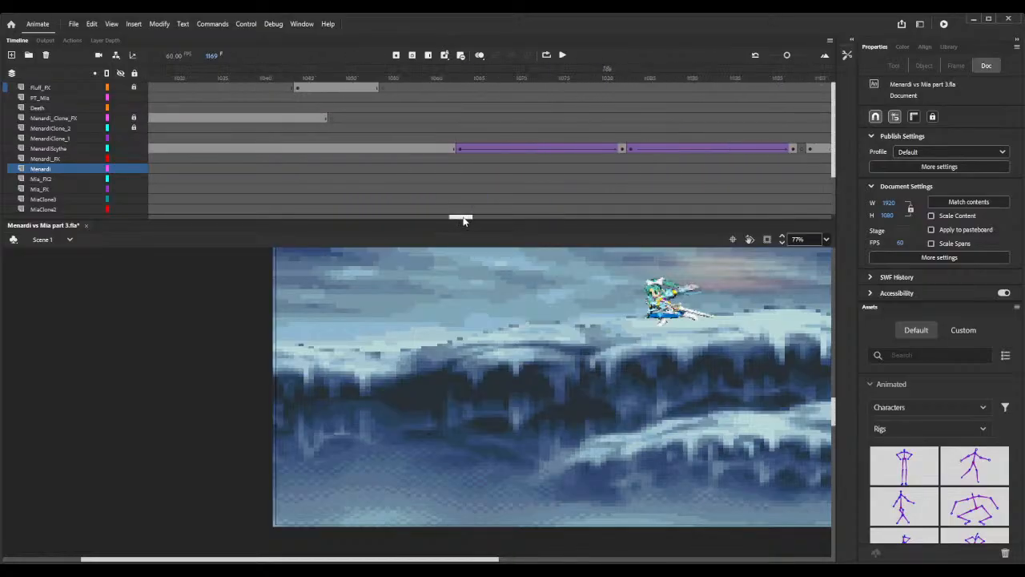
left_click_drag(615, 67, 293, 92)
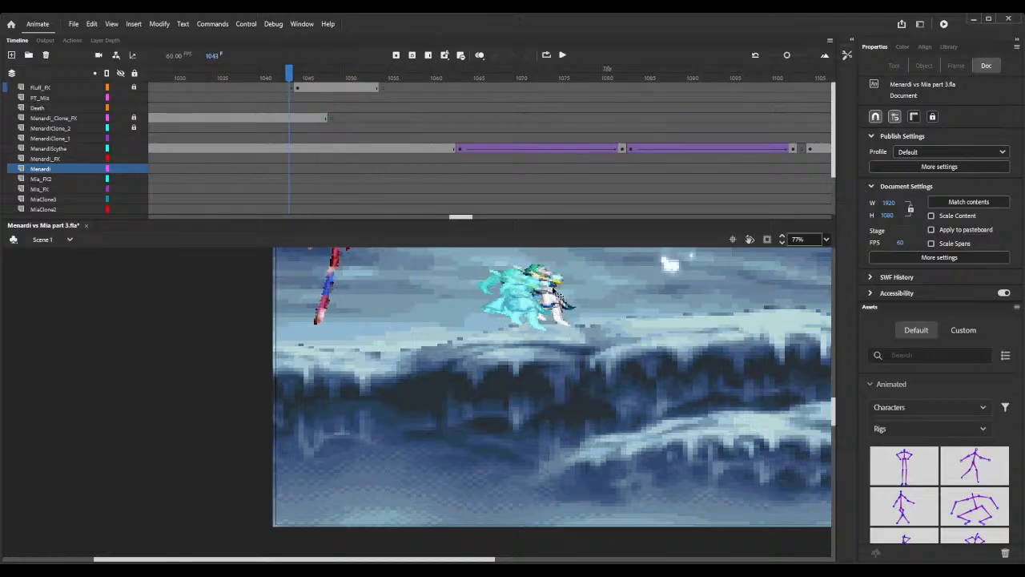
left_click(552, 289)
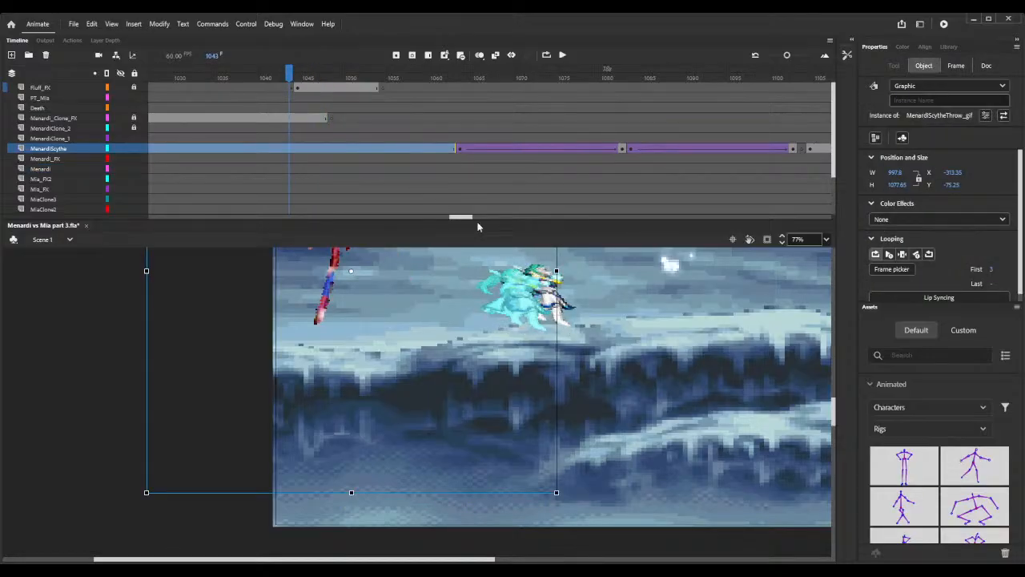
left_click_drag(470, 216, 449, 219)
left_click(562, 169)
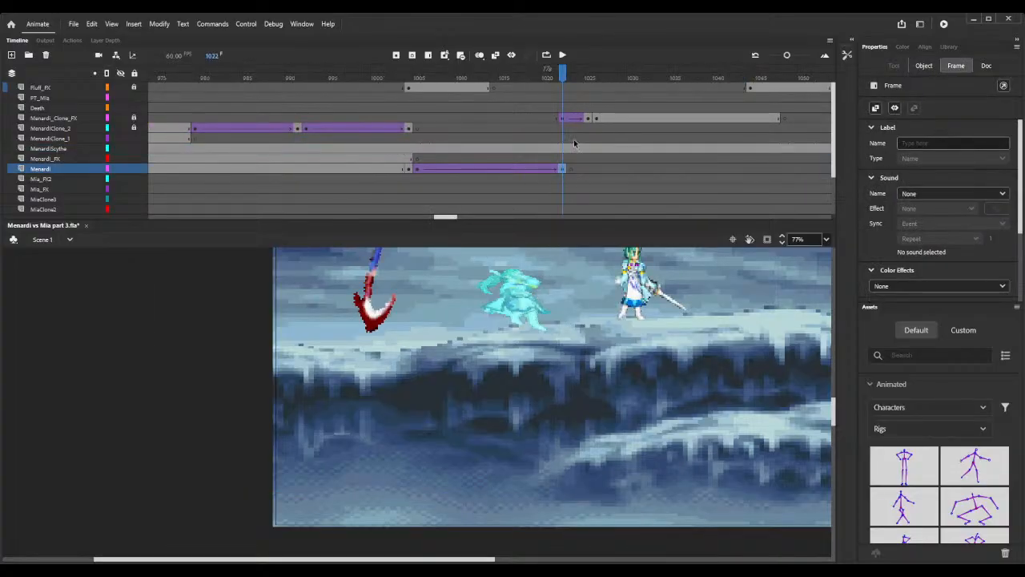
left_click(588, 119)
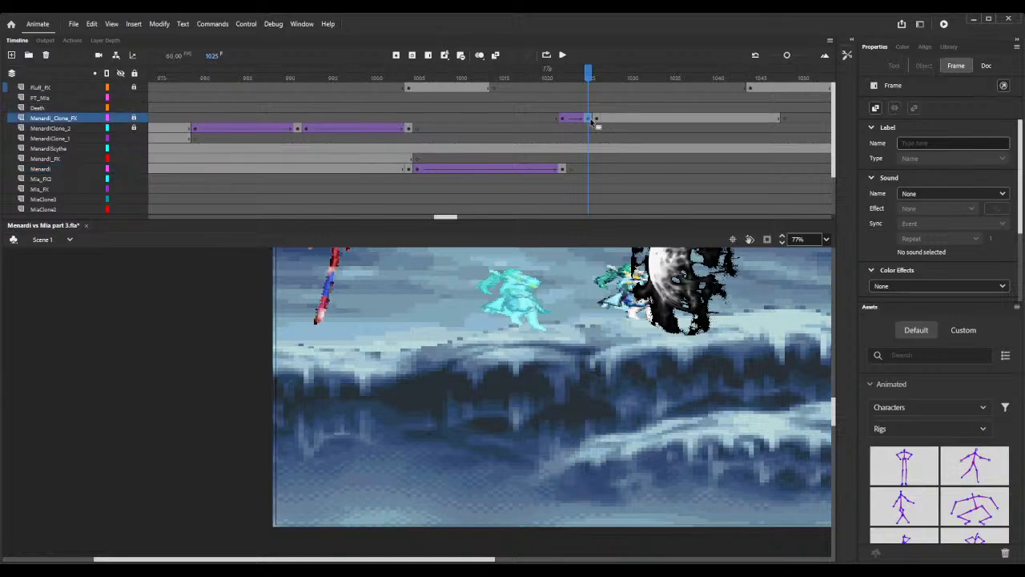
key("Escape")
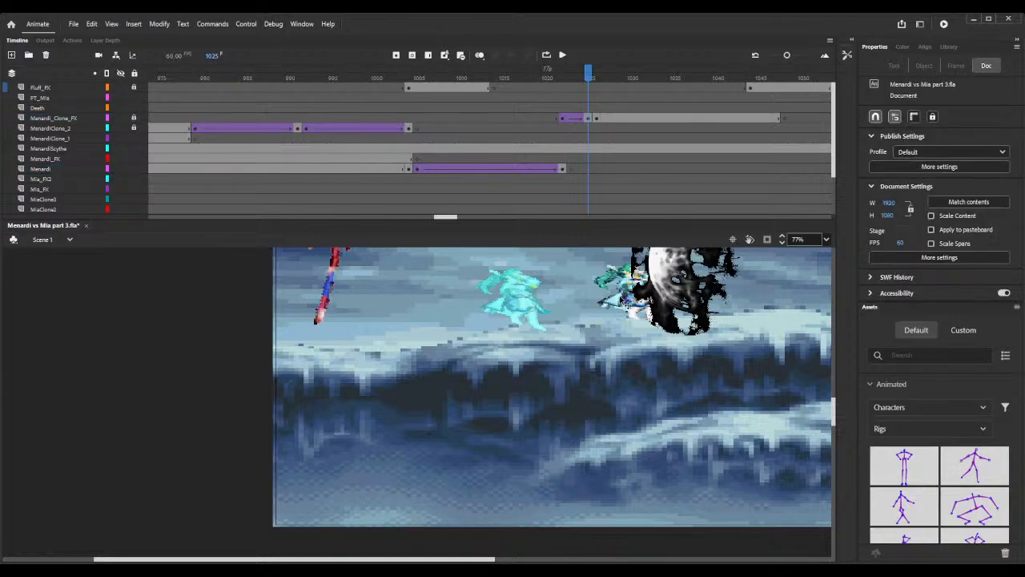
Copy the keyframe with Mia's damaged pose at frame 1023 on the Mia layer.
left_click_drag(440, 218, 451, 219)
scroll(451, 189, "down", 2)
left_click(452, 189)
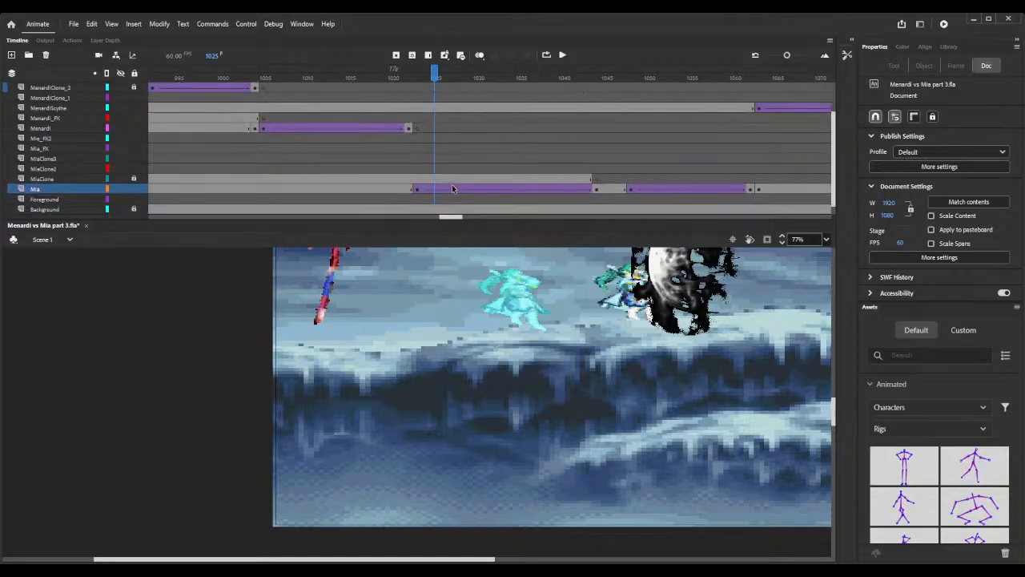
left_click(417, 191)
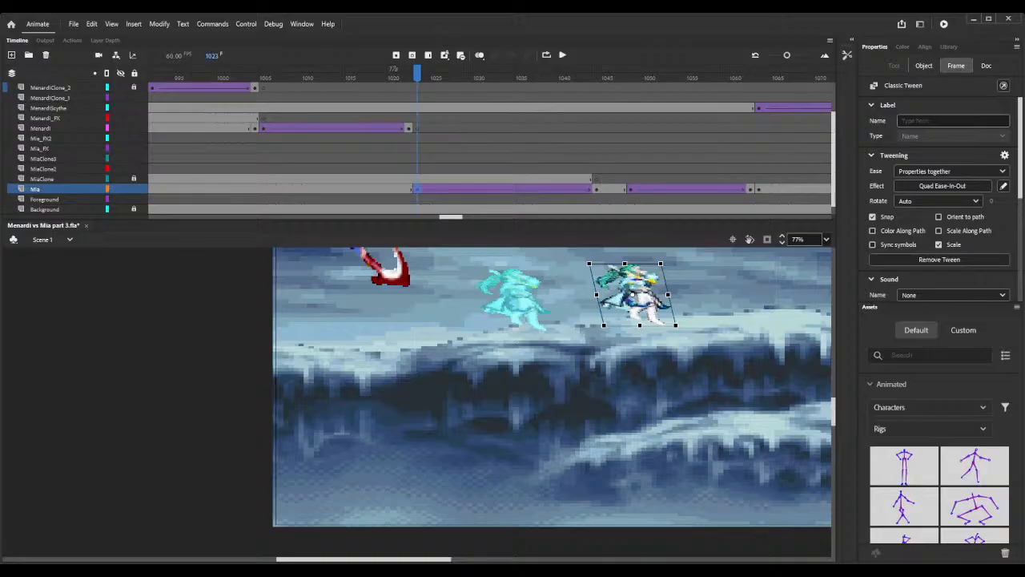
Paste the copied damaged-pose frame at frame 1727 on the Mia layer and remove its classic tween.
left_click_drag(450, 218, 652, 222)
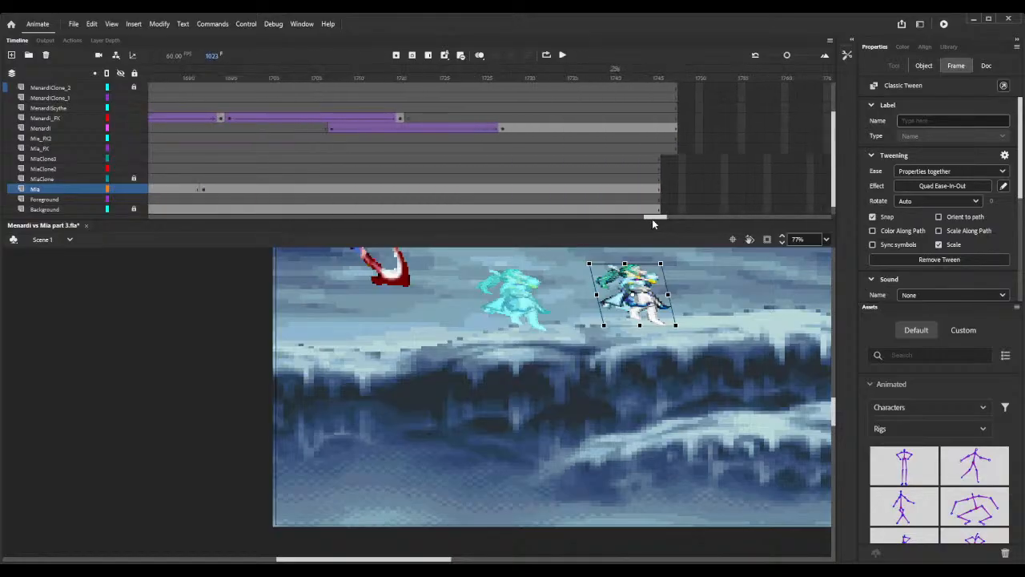
left_click(412, 190)
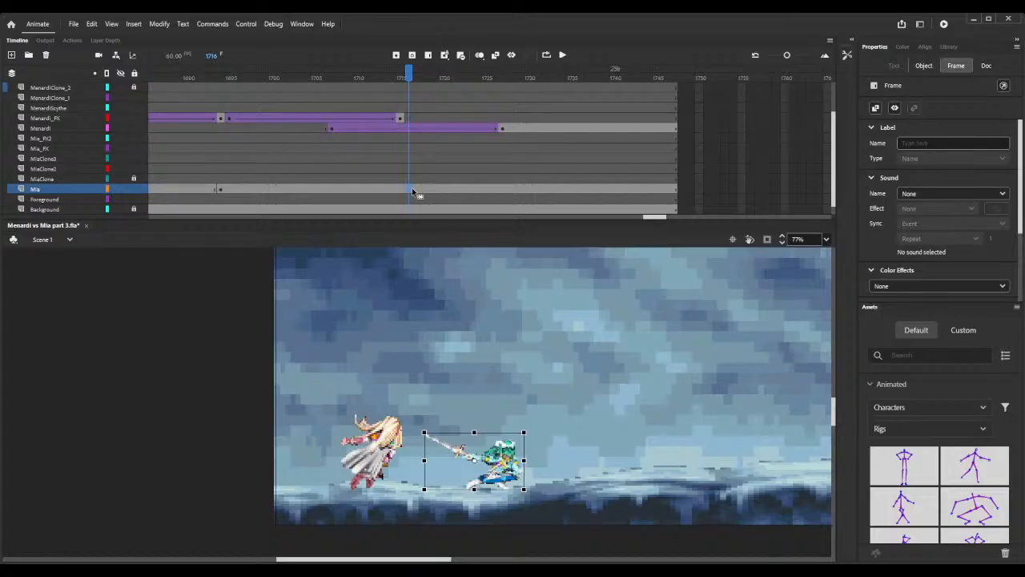
left_click(494, 73)
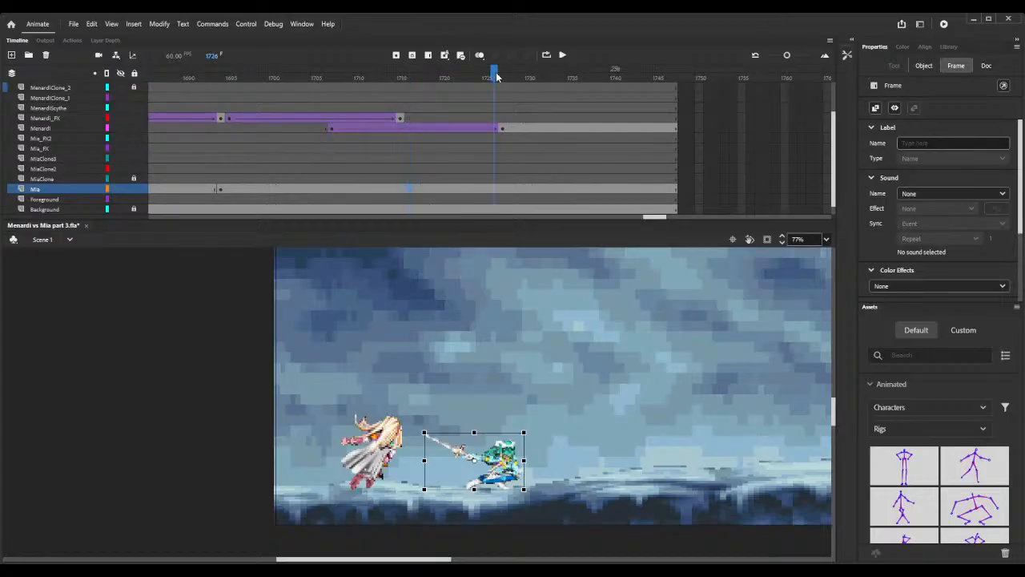
left_click_drag(497, 75, 506, 76)
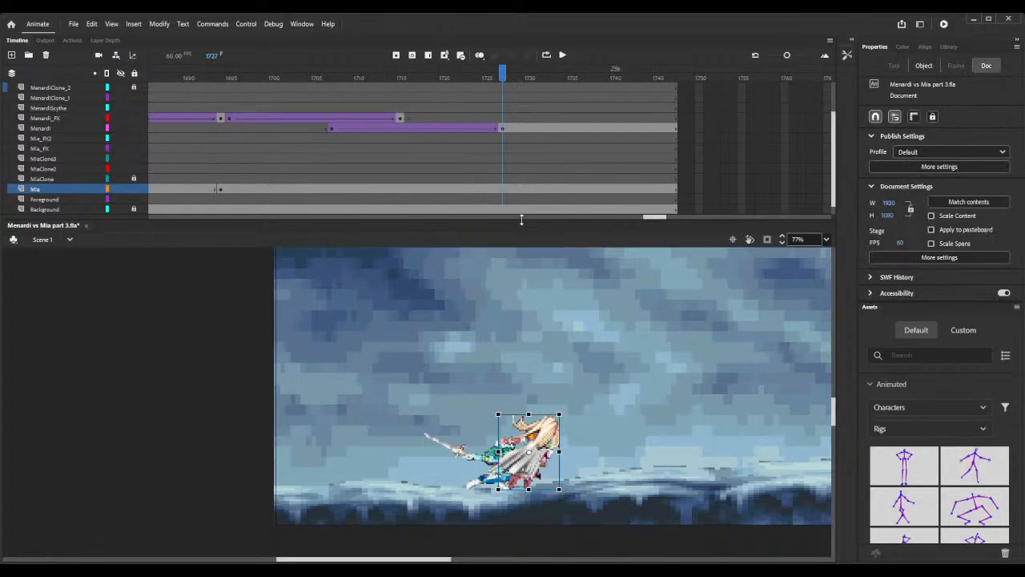
left_click(502, 188)
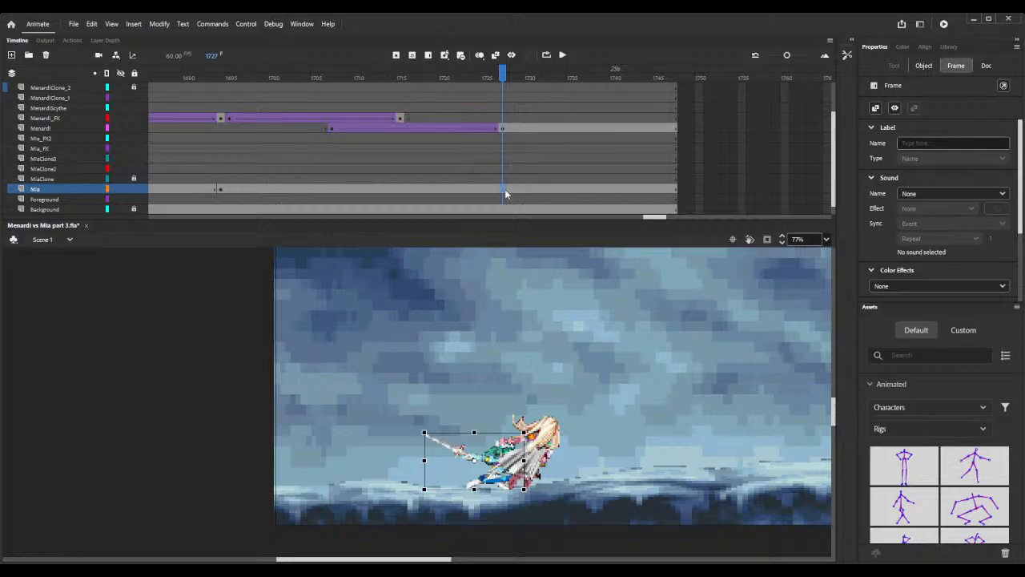
key("ctrl+alt+v")
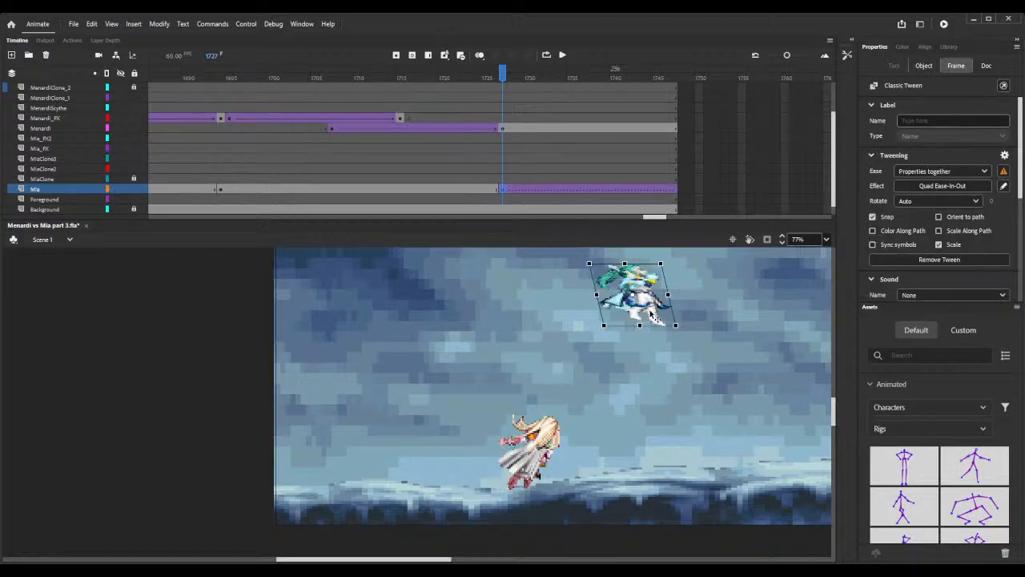
left_click(540, 190)
key("ctrl+z")
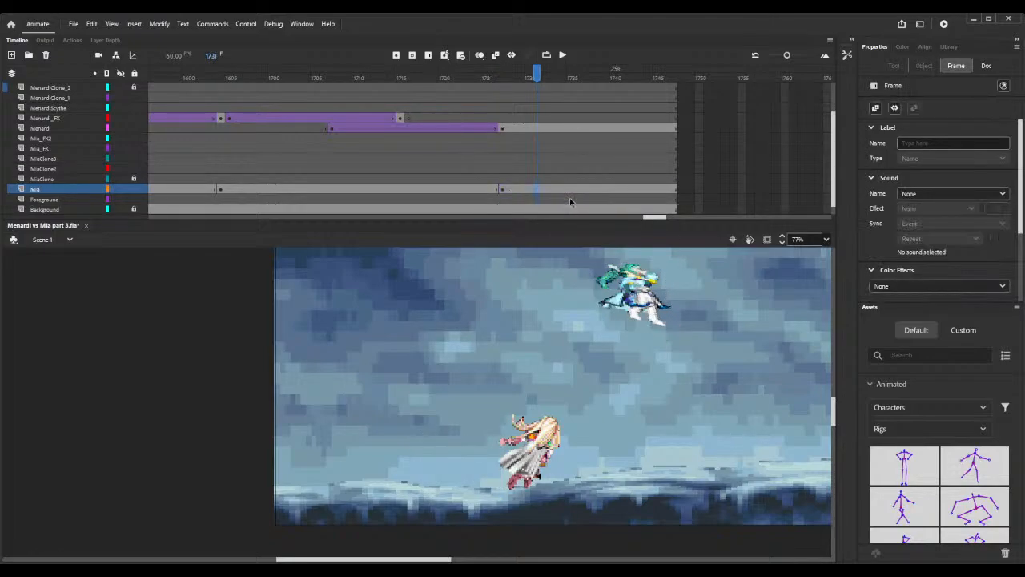
Move the MiaDamaged instance down against Menardi, to about X 433.8, Y 843.45, and scrub through the impact.
left_click(649, 302)
left_click_drag(649, 303, 509, 469)
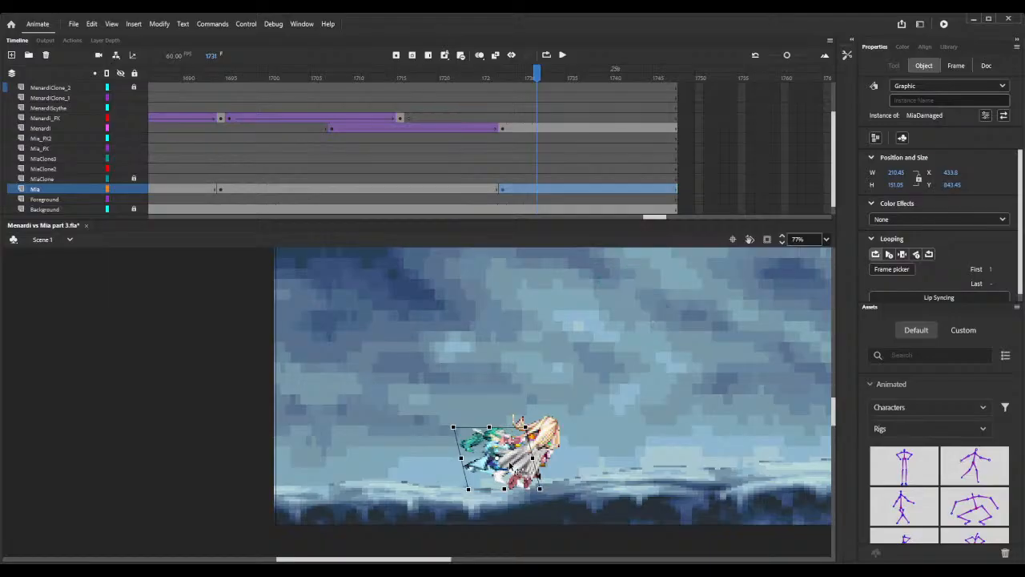
left_click_drag(306, 81, 512, 107)
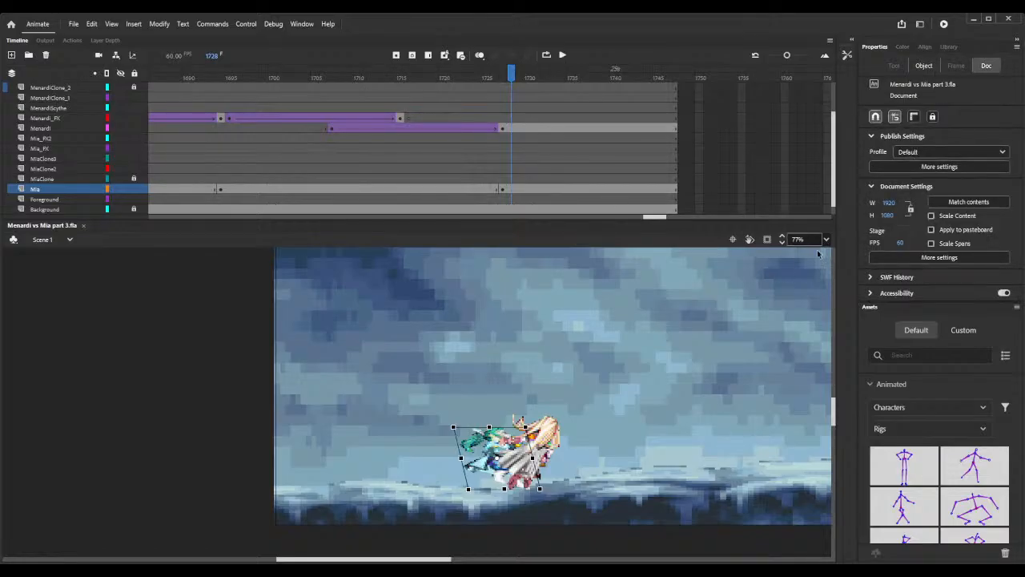
left_click(781, 242)
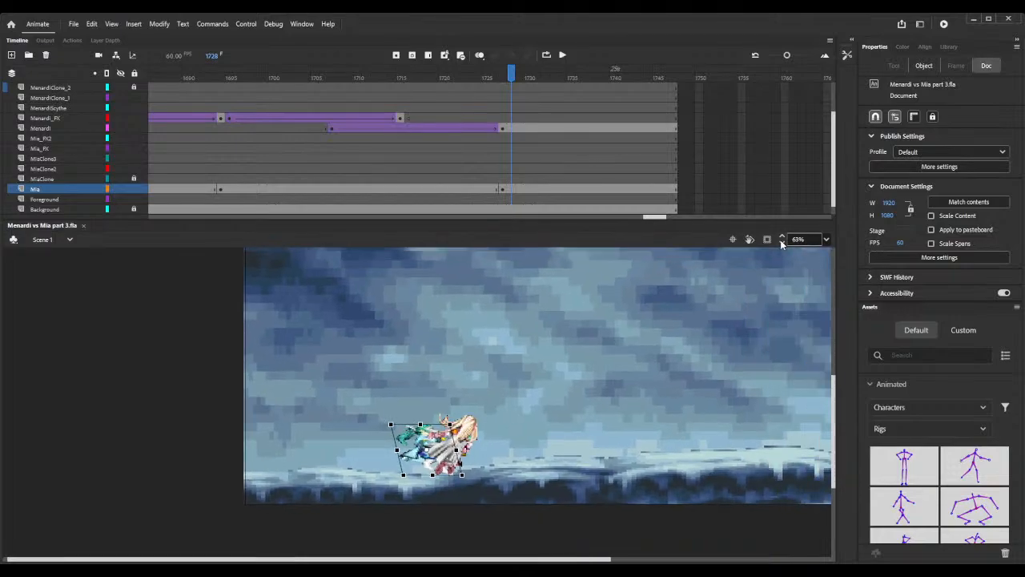
left_click(781, 242)
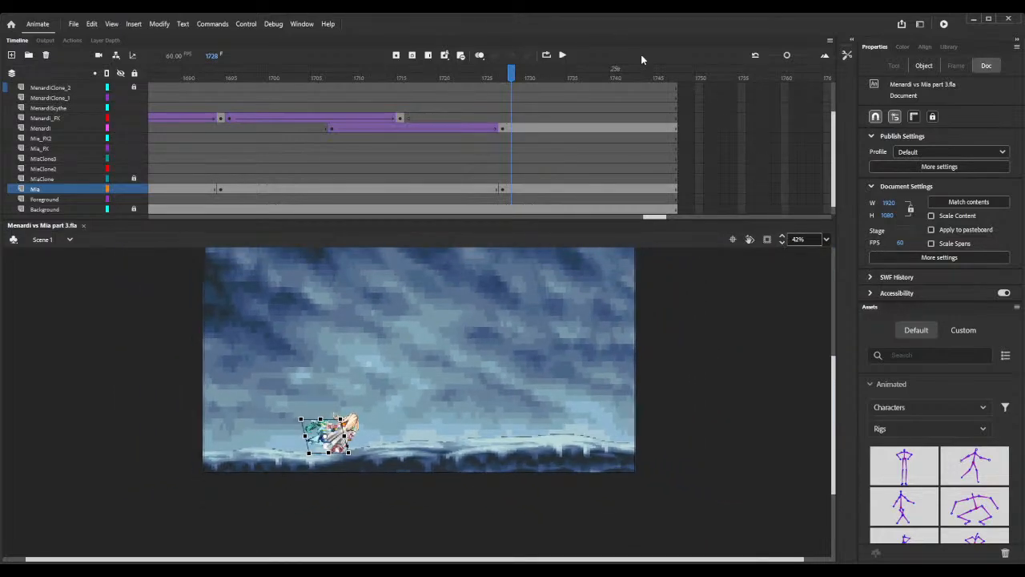
Add a keyframe at frame 1745 on the Menardi layer and move the MenardiGodPress instance across the stage to about X 1695, Y 811.6.
left_click(657, 128)
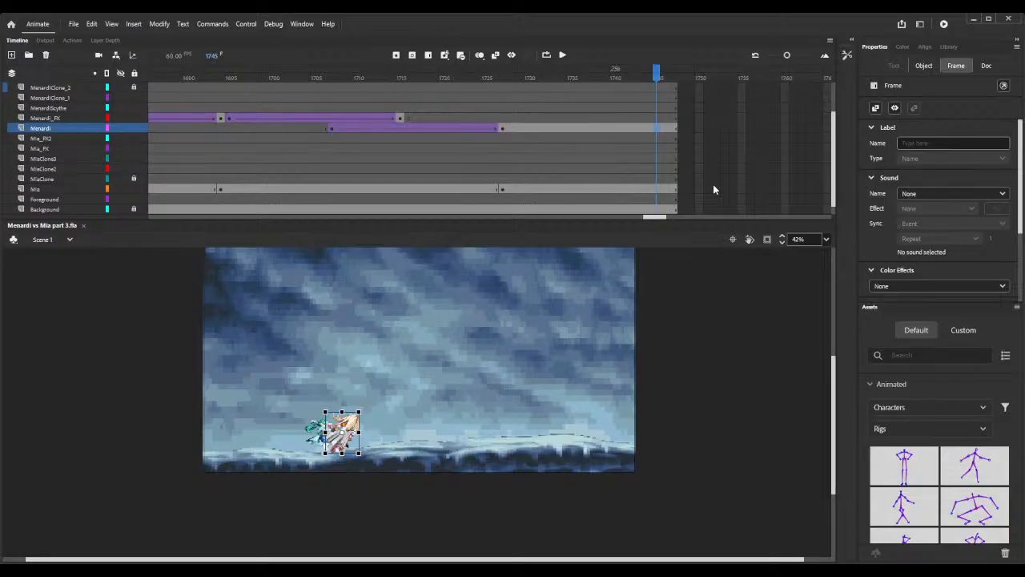
key("F6")
left_click_drag(352, 451, 621, 448)
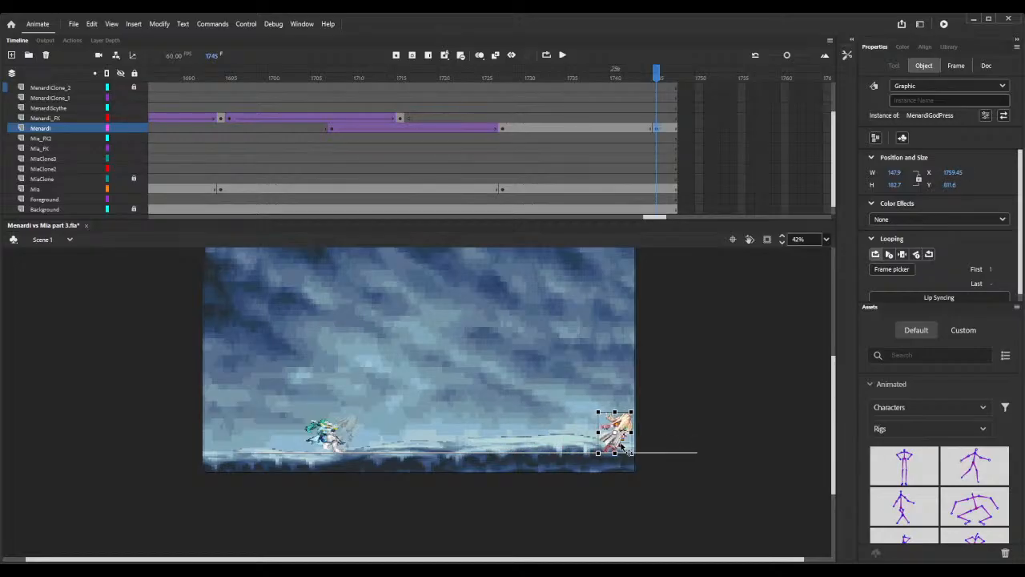
left_click_drag(623, 449, 612, 454)
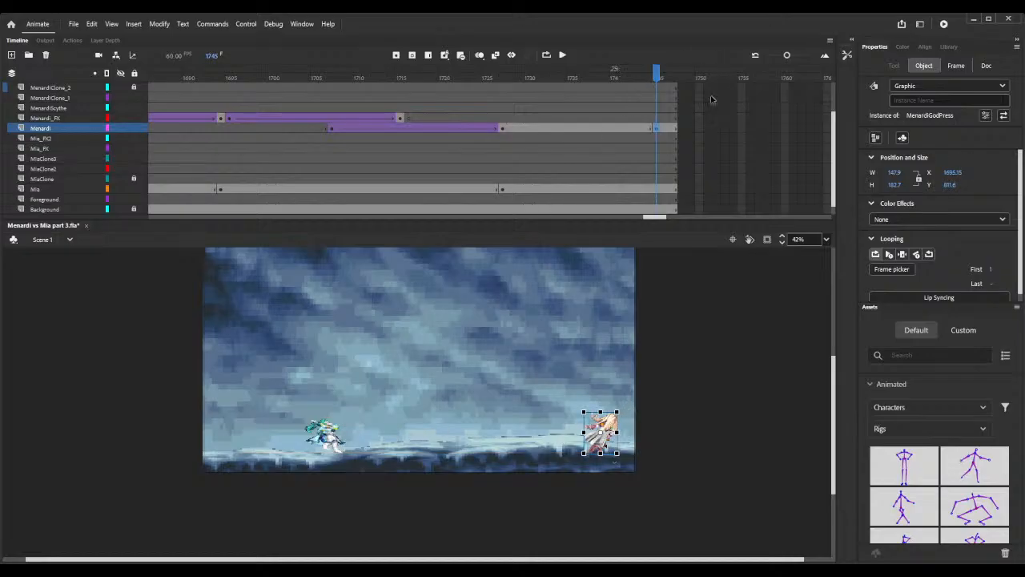
Add a keyframe at frame 1745 on the Mia layer and move the MiaDamaged instance beside Menardi, to about X 1737, Y 827.65.
left_click(656, 191)
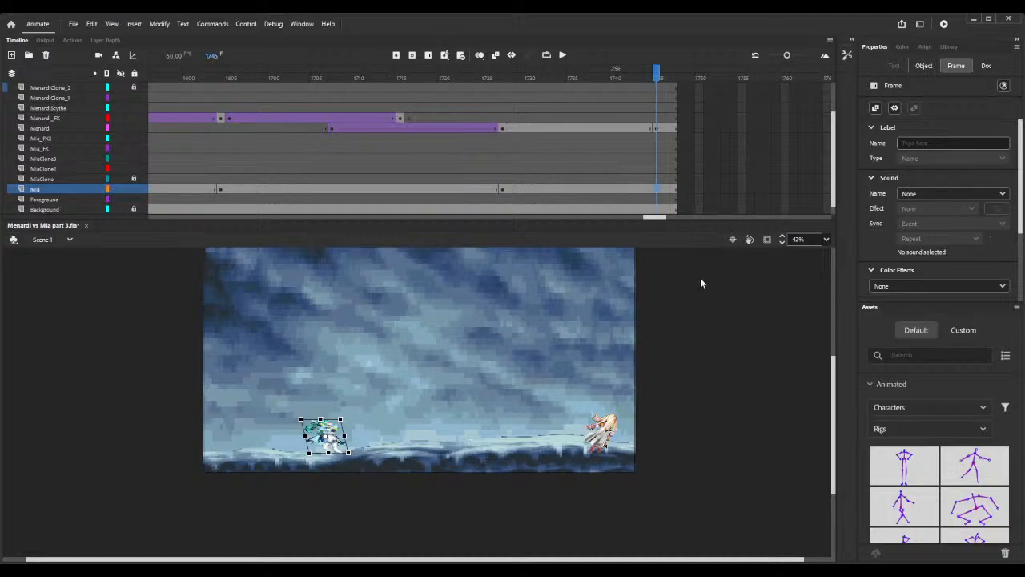
key("F6")
left_click_drag(336, 445, 626, 444)
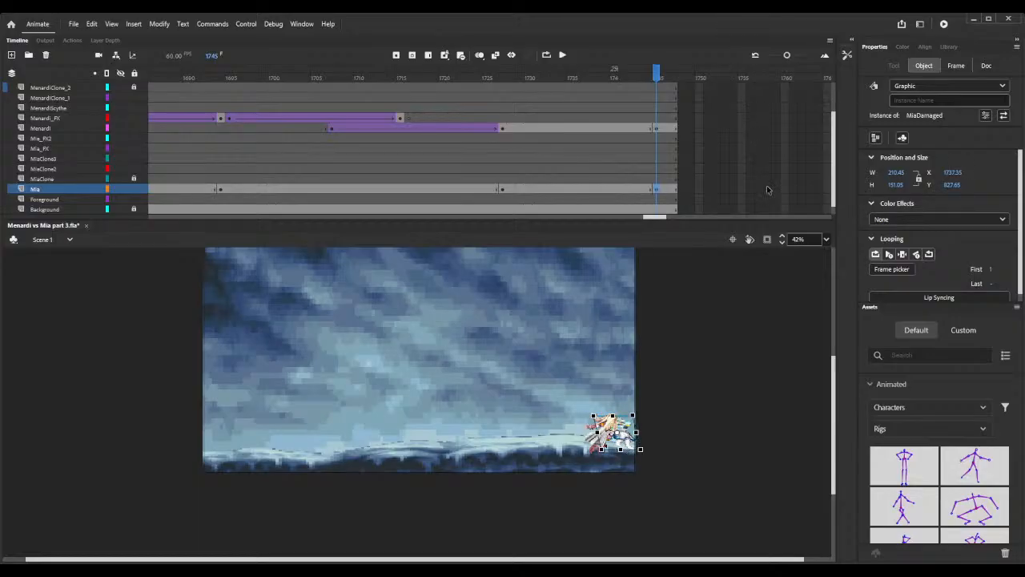
Raise both characters off the ground at frame 1745, placing Menardi at about X 1644, Y 741.6 and Mia in front at about X 1531, Y 773.45.
left_click(784, 237)
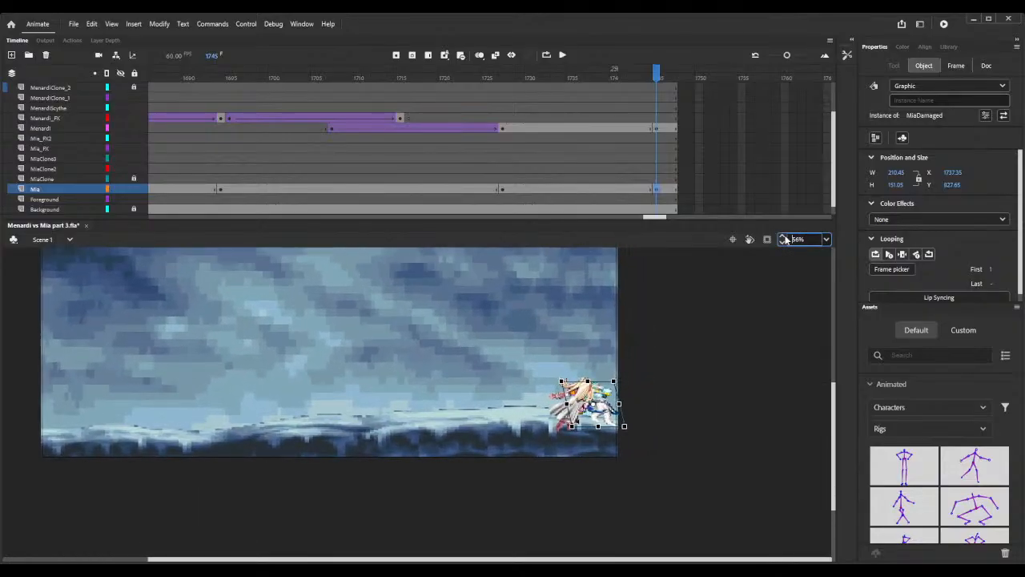
left_click_drag(785, 238, 786, 239)
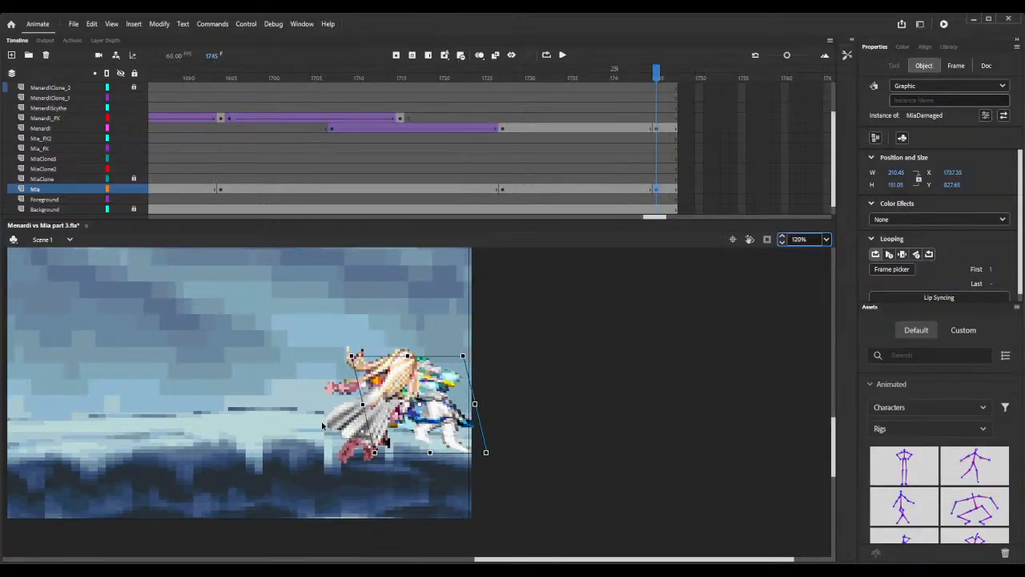
left_click_drag(358, 436, 346, 389)
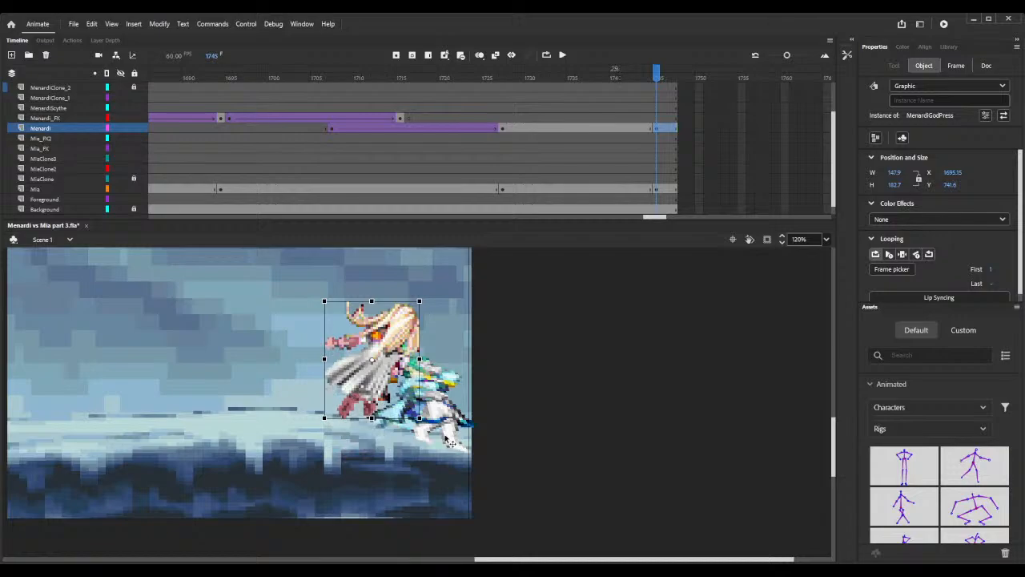
left_click(438, 423)
left_click_drag(439, 417, 458, 393)
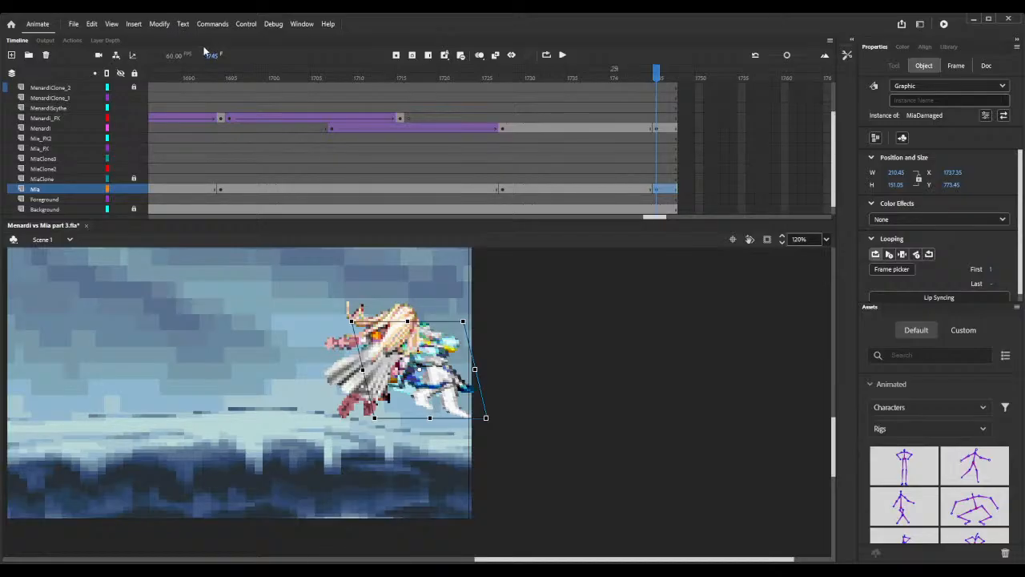
left_click(335, 376)
left_click_drag(335, 376, 311, 383)
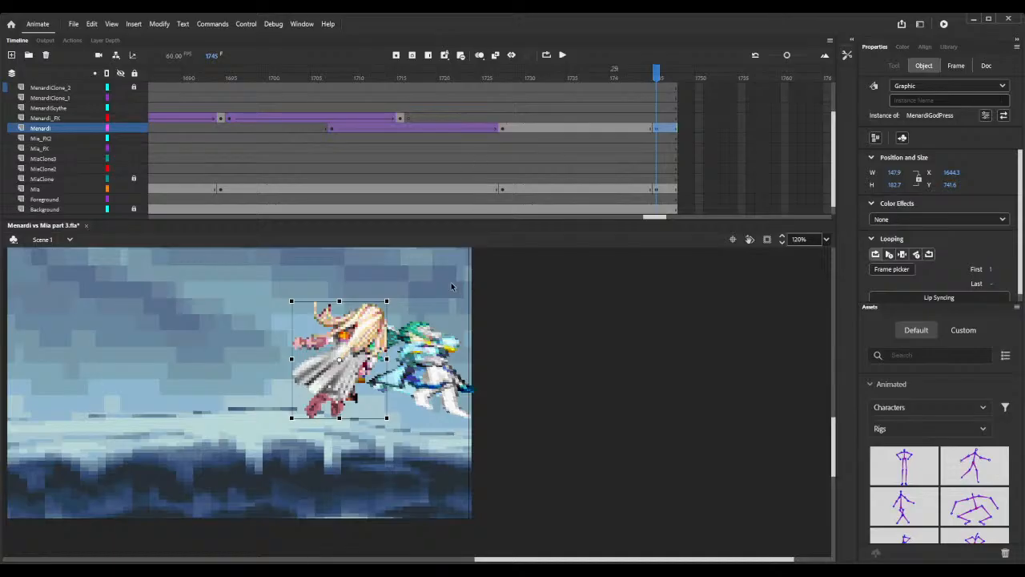
left_click_drag(439, 386, 301, 388)
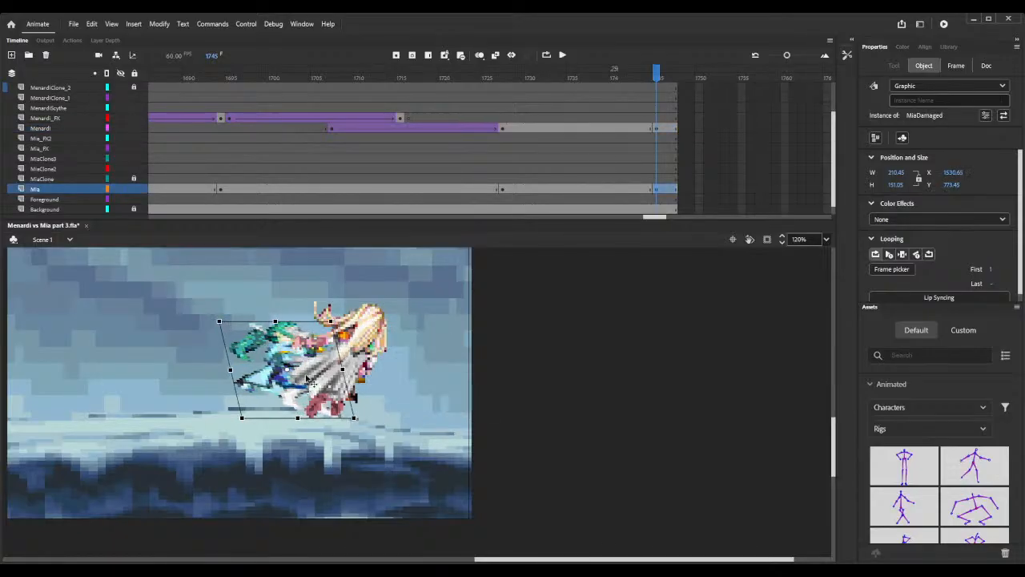
Add classic tweens with Quad Ease-In-Out before frame 1745 on the Menardi and Mia layers, and scrub through the carry motion.
left_click(583, 130)
key("ctrl+alt+t")
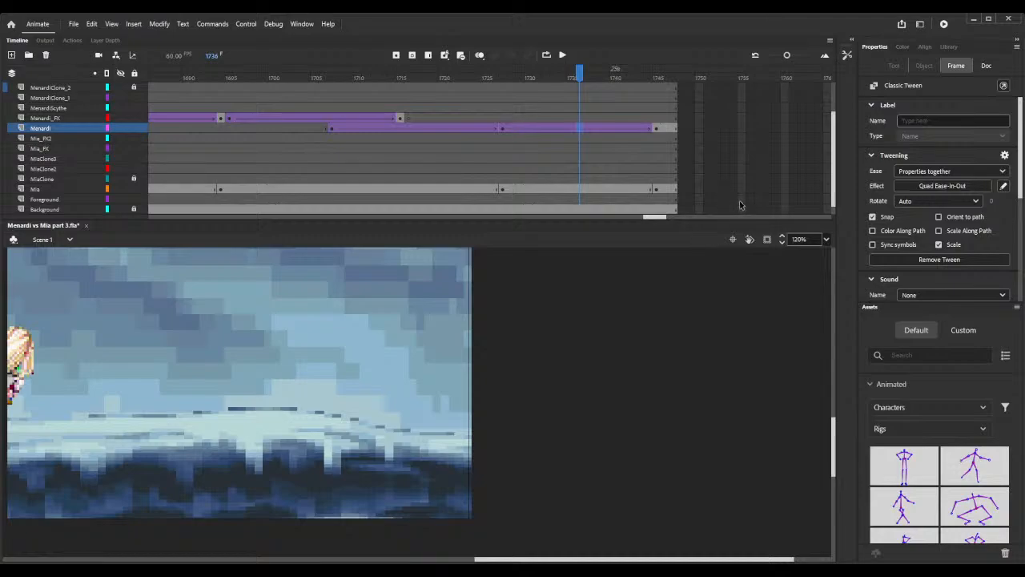
left_click(607, 191)
right_click(609, 191)
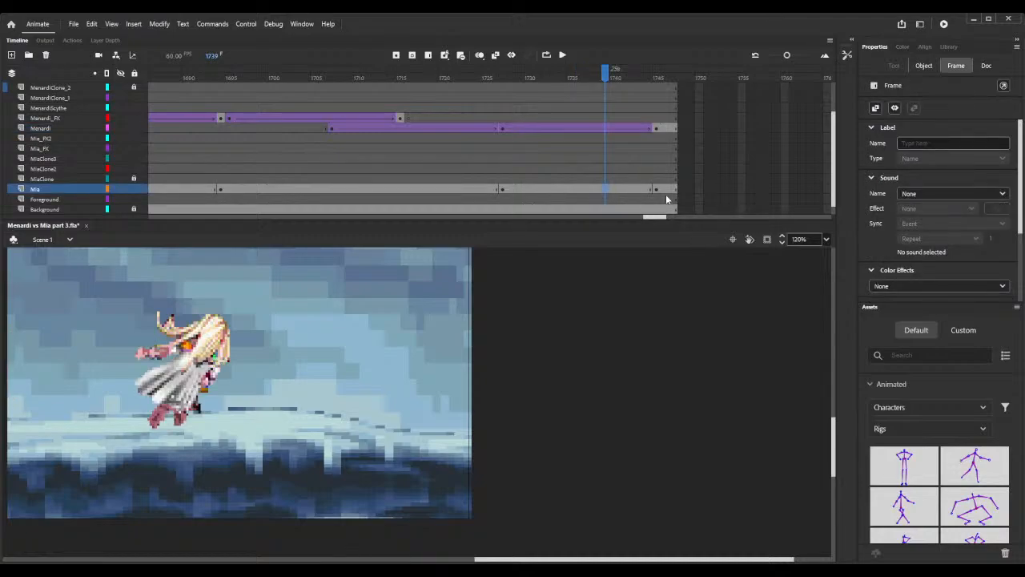
left_click(666, 195)
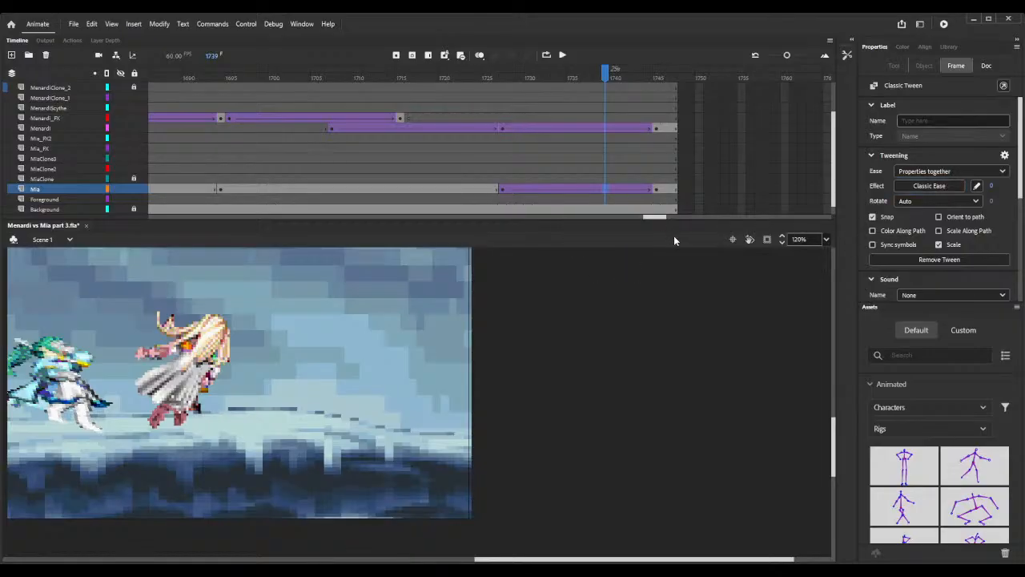
double_click(741, 204)
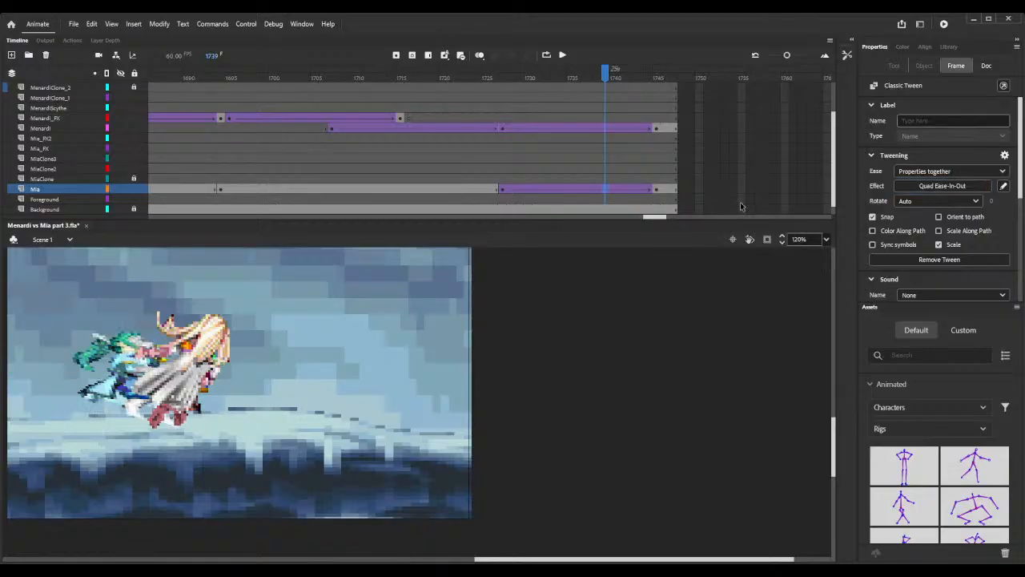
left_click(471, 75)
left_click_drag(471, 75, 703, 90)
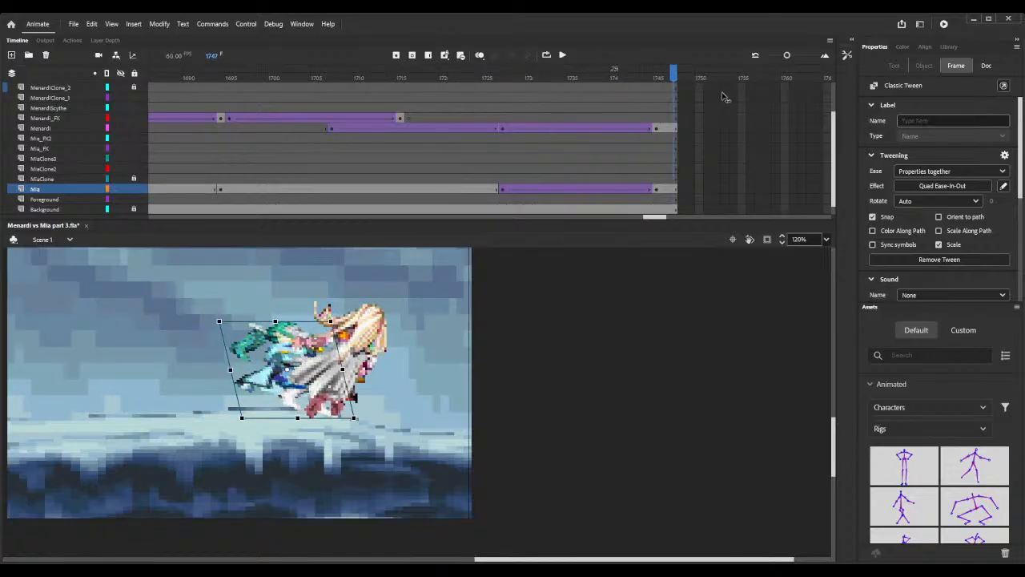
Extend all layers of the scene from the last frame to frame 1774.
left_click(674, 91)
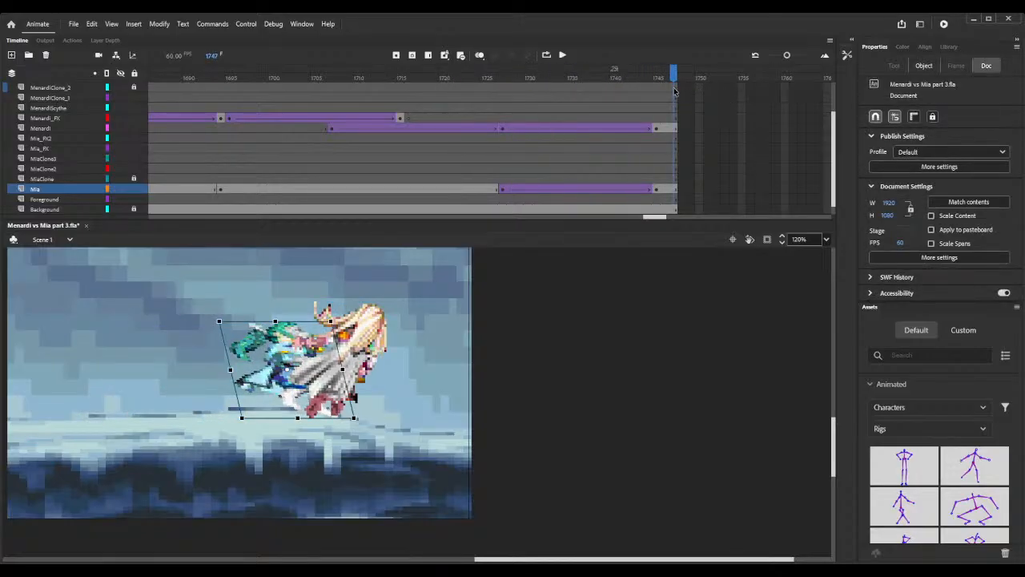
key("F5")
key("F5")
key("F5")
key("F5")
key("F5")
key("F5")
key("F5")
key("F5")
key("F5")
key("F5")
key("F5")
key("F5")
key("F5")
key("F5")
key("F5")
key("F5")
key("F5")
key("F5")
key("F5")
key("F5")
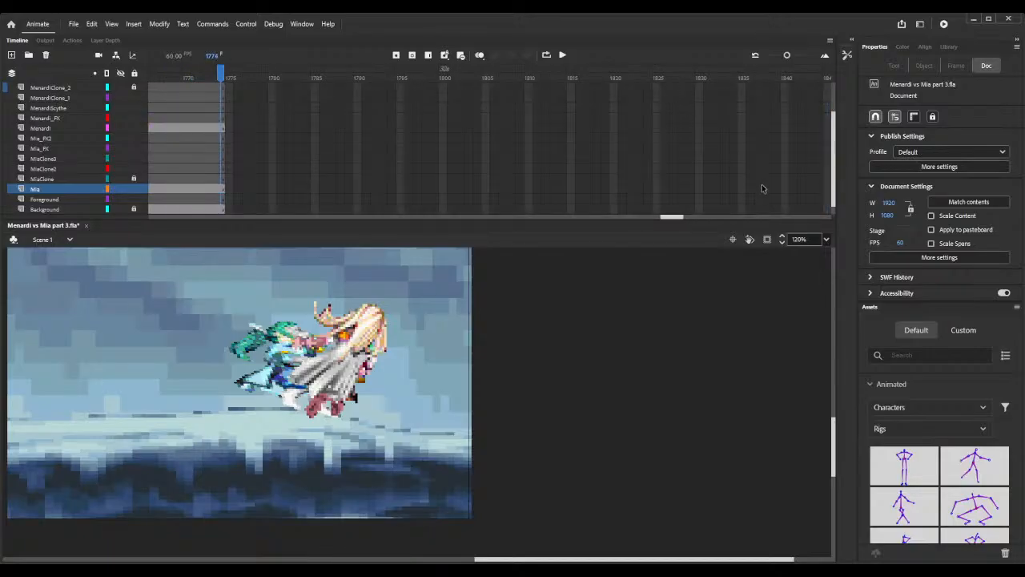
Clear Menardi's pose from frame 1749 onward on the Menardi layer, leaving a blank keyframe there.
left_click(782, 243)
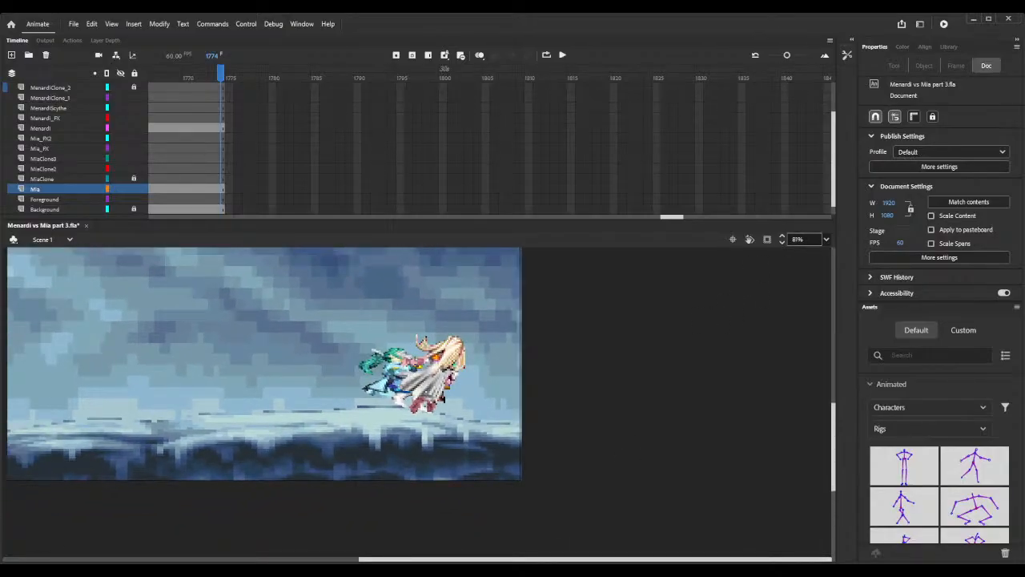
left_click(950, 47)
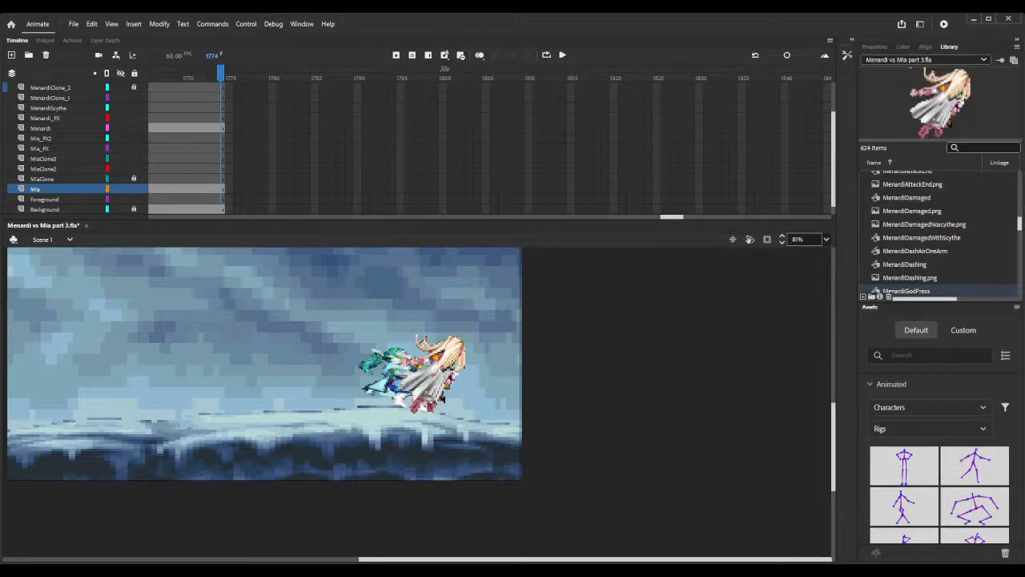
scroll(939, 232, "down", 1)
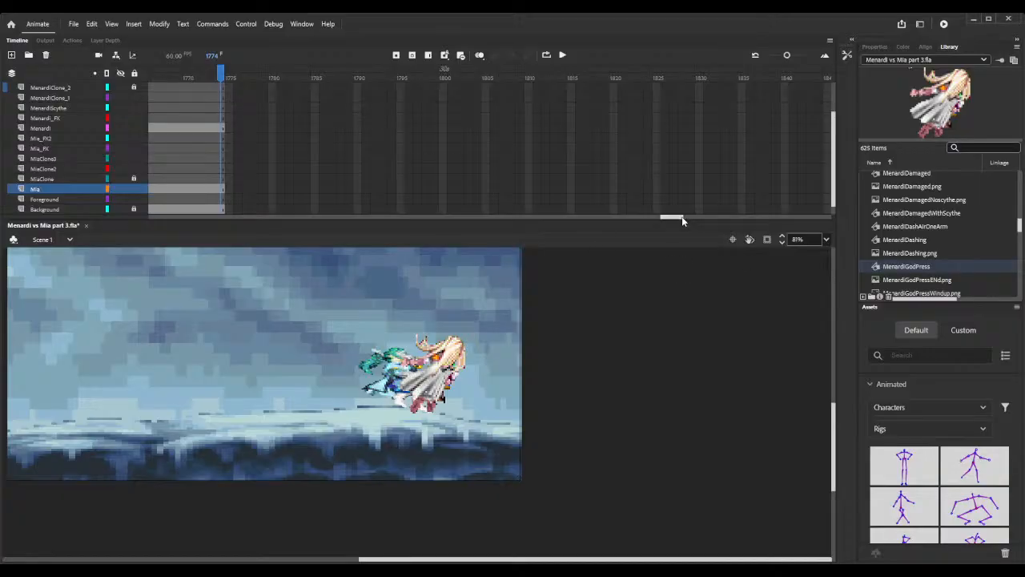
left_click_drag(682, 217, 673, 217)
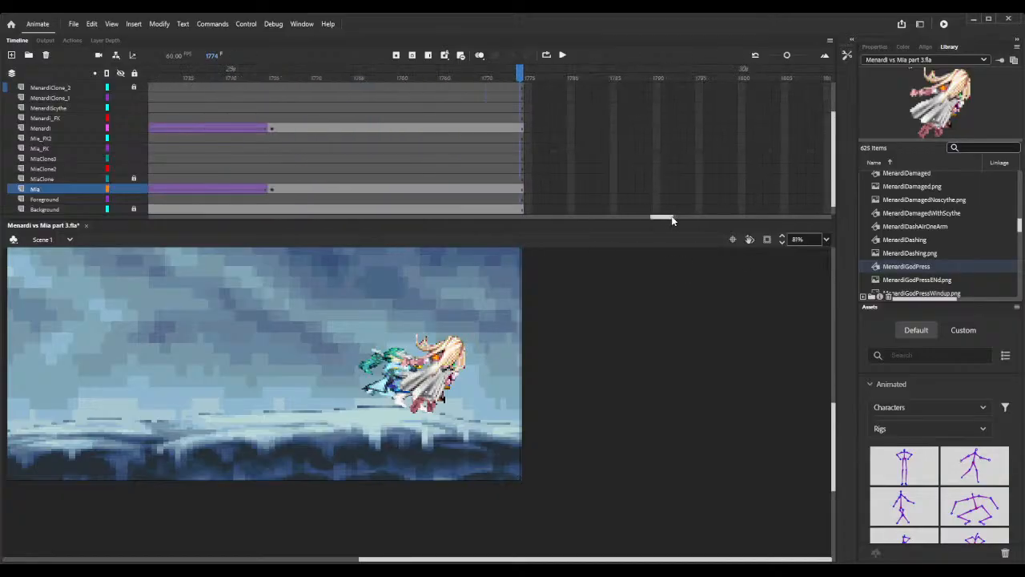
left_click(503, 129)
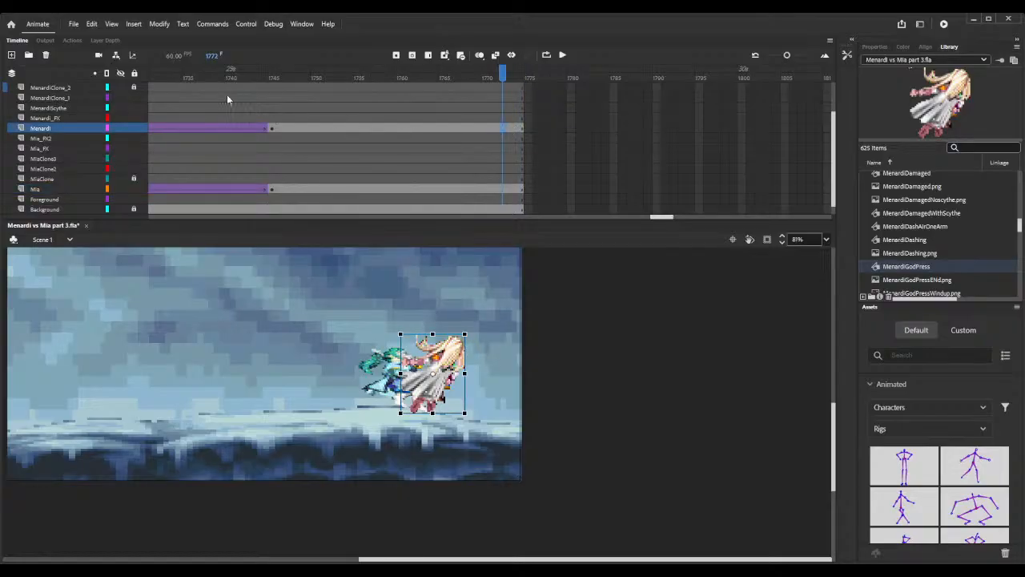
left_click_drag(218, 77, 307, 88)
left_click(306, 133)
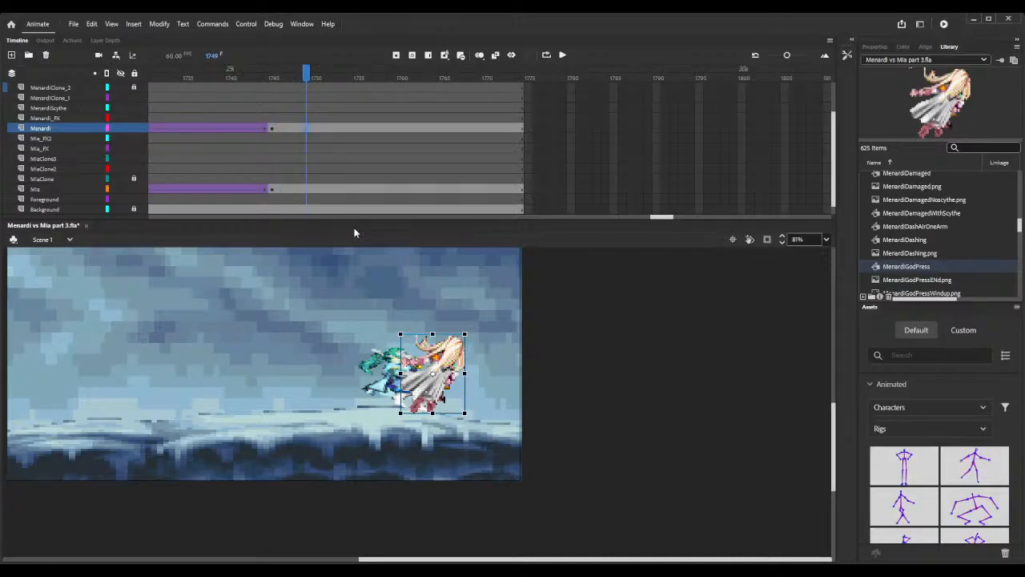
key("shift+F5")
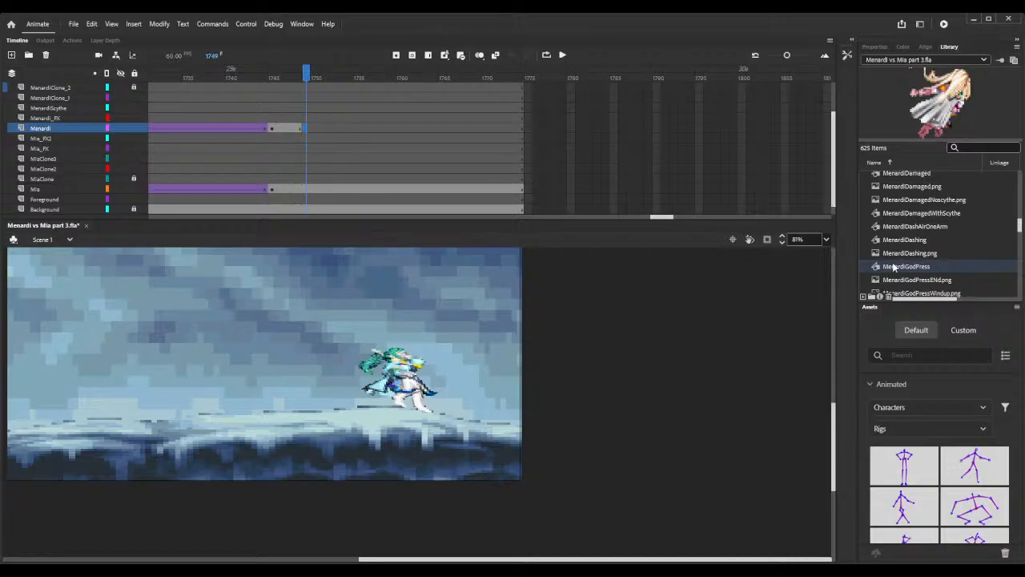
Place MenardiGodPressENd.png behind Mia at frame 1749, trace the bitmap, and convert it to a graphic symbol named MenardiGodPressEnd.
left_click(898, 282)
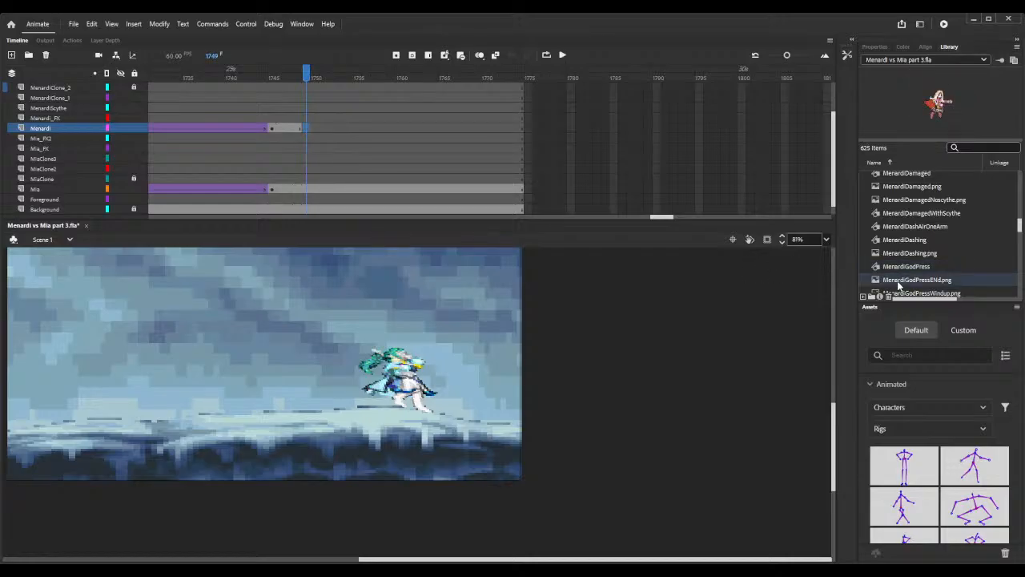
left_click_drag(487, 394, 486, 394)
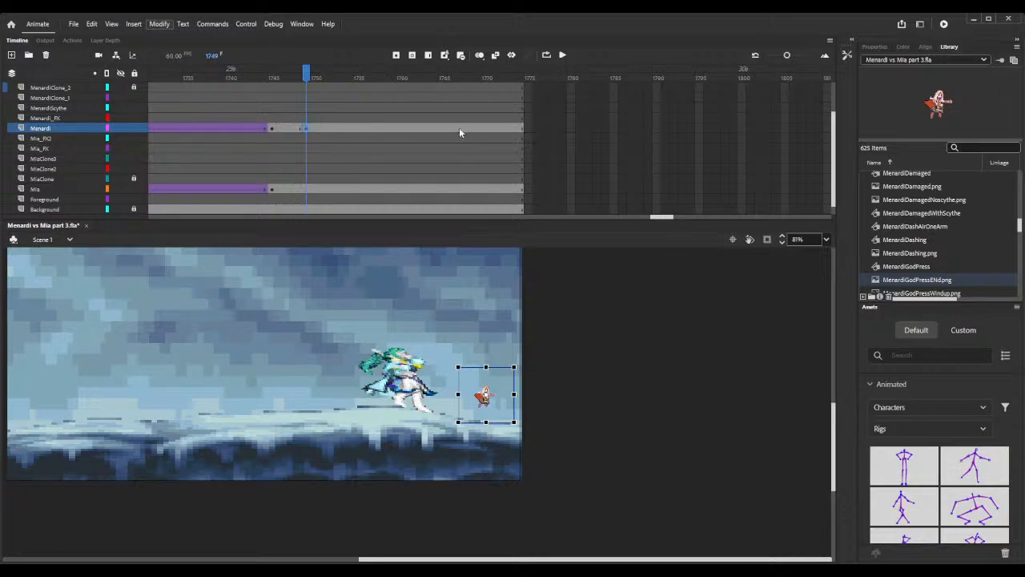
left_click(367, 118)
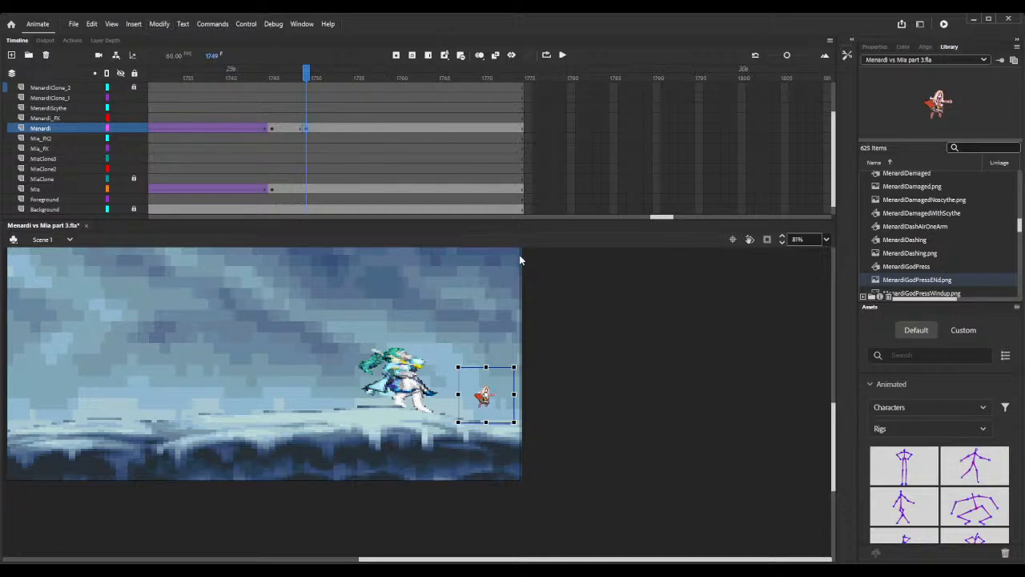
left_click(598, 269)
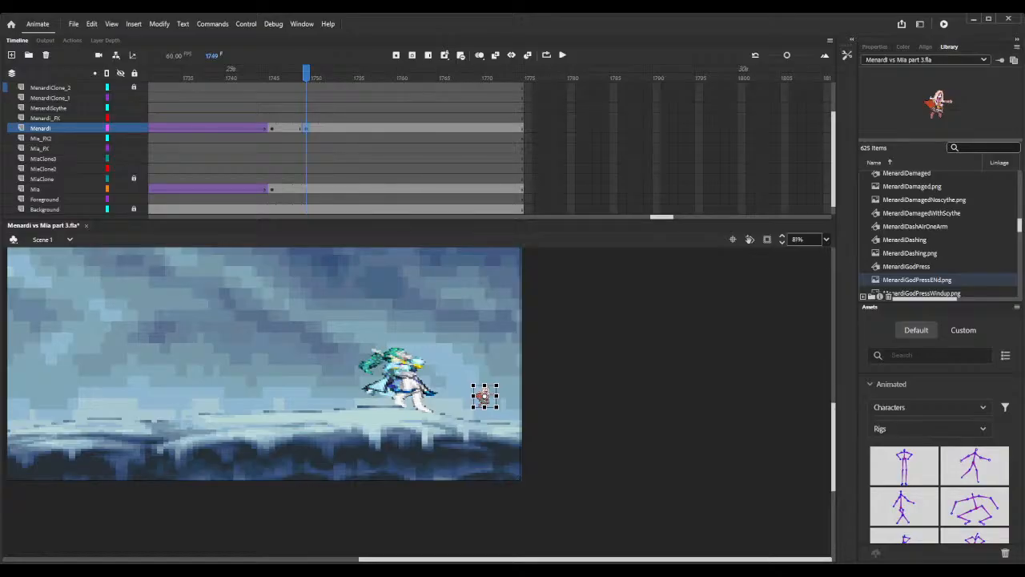
left_click(598, 268)
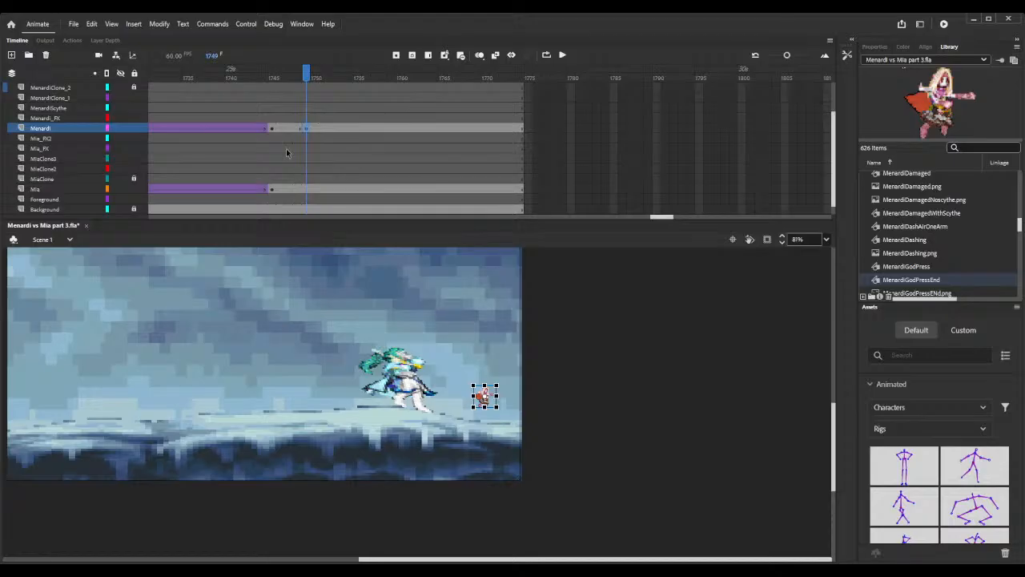
Check the God Press pose's size at frame 1745 and set the MenardiGodPressEnd pose's width at frame 1749 to 147.85.
left_click(273, 129)
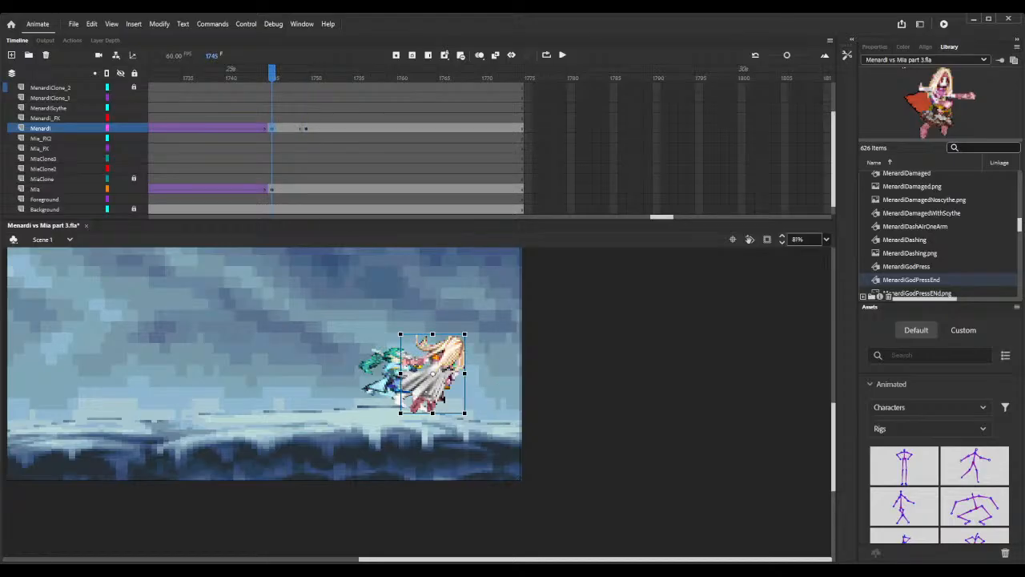
left_click(874, 46)
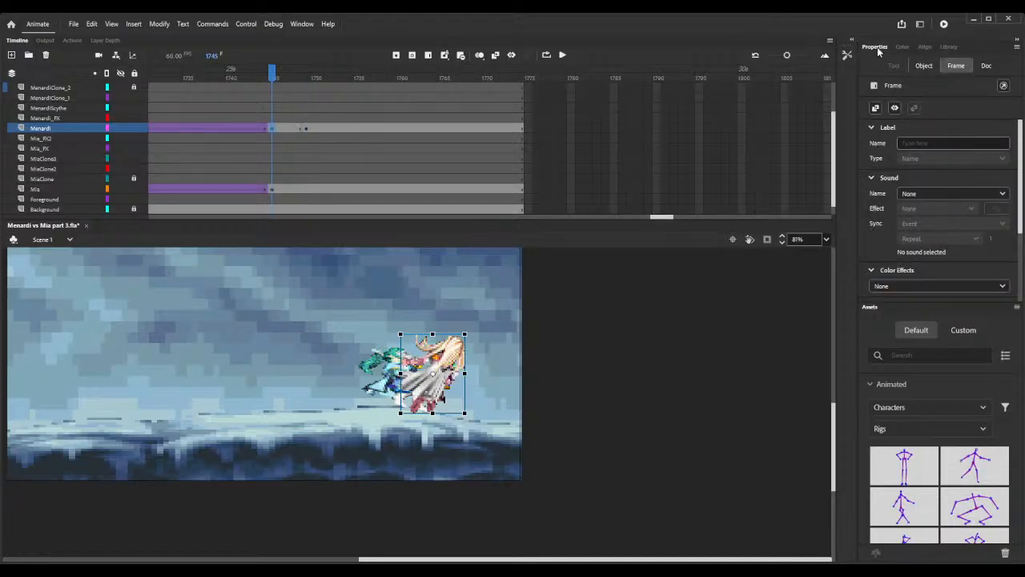
left_click(927, 66)
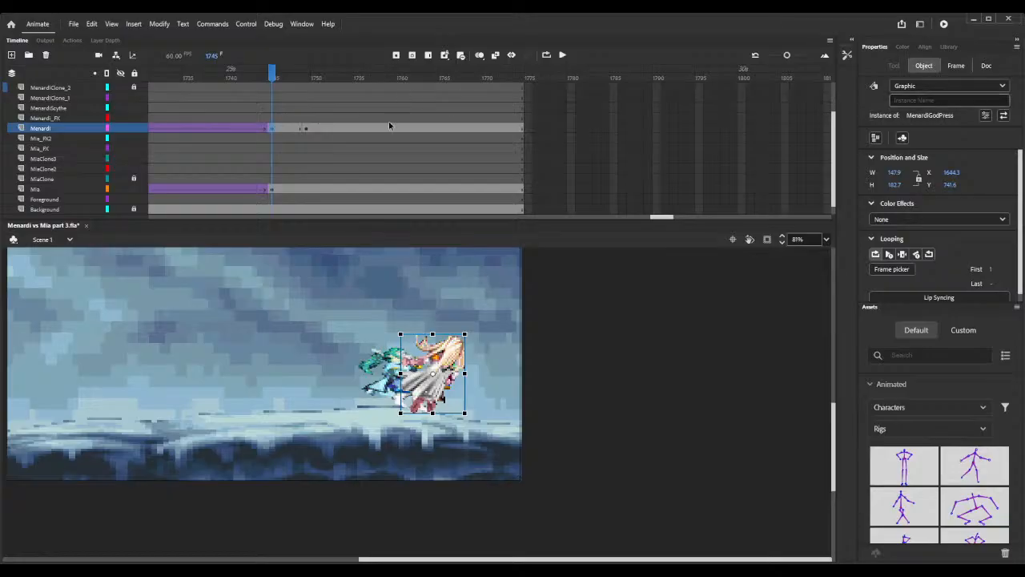
left_click(307, 128)
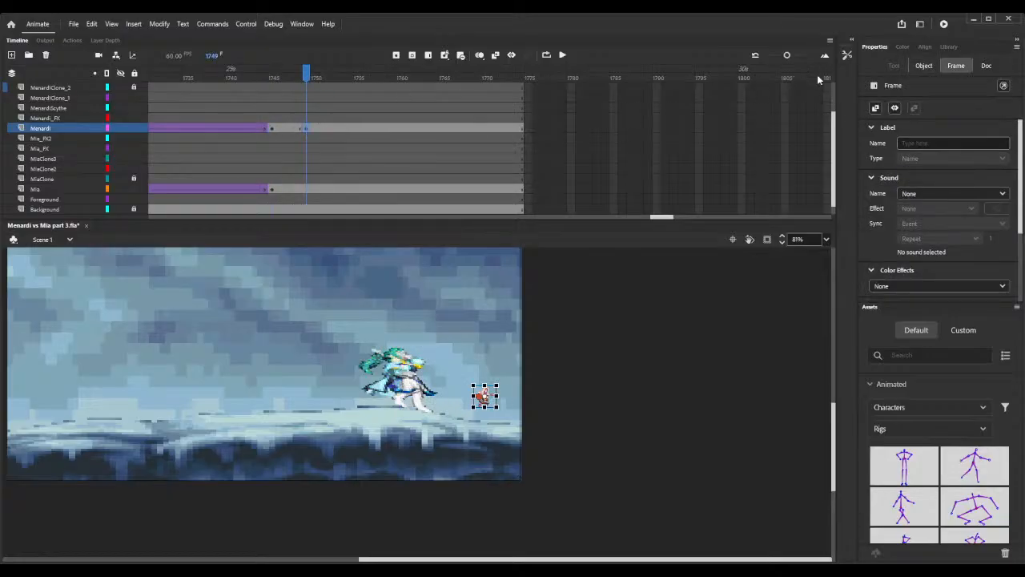
left_click(925, 65)
left_click(894, 172)
type("147")
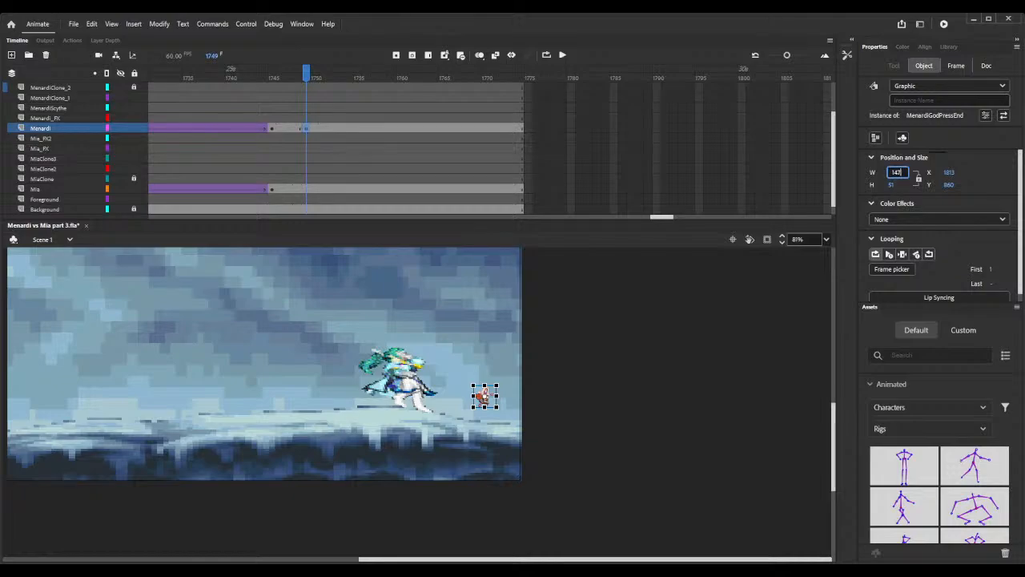
type("85")
key("Return")
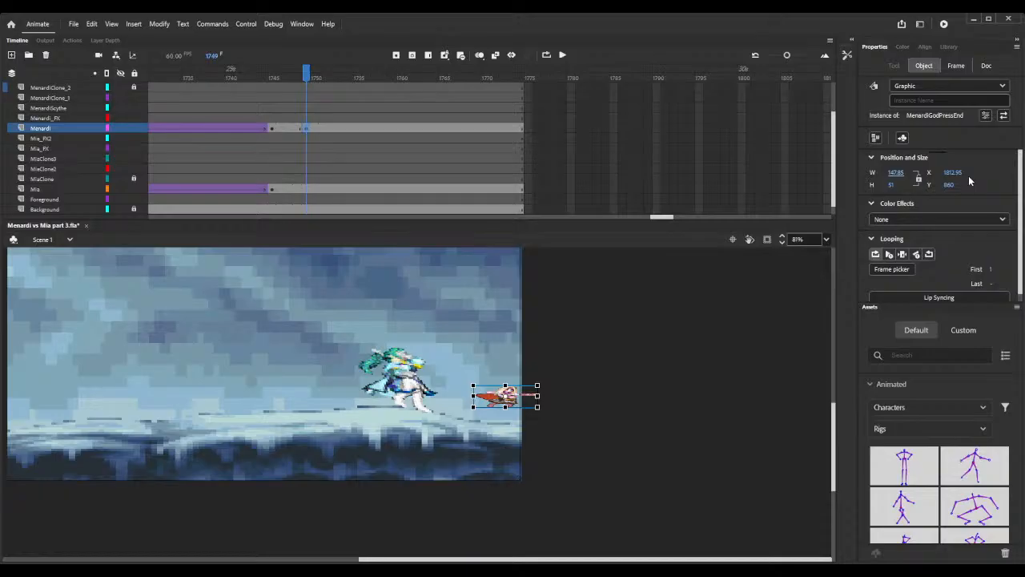
Match the MenardiGodPressEnd pose at frame 1749 to the frame 1745 pose's size, with height 182.7 and width 147.9.
left_click(271, 129)
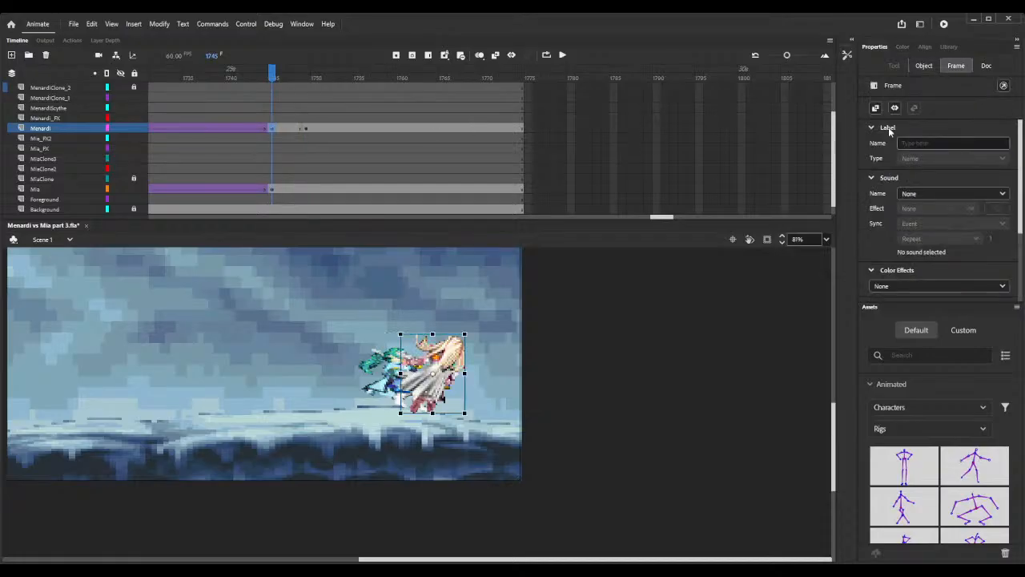
left_click(922, 67)
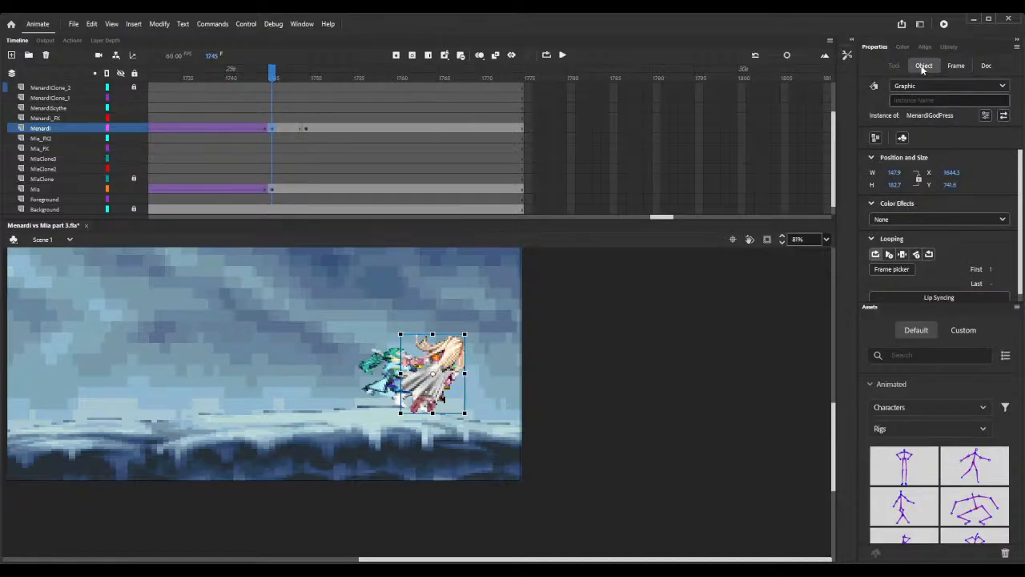
left_click(306, 129)
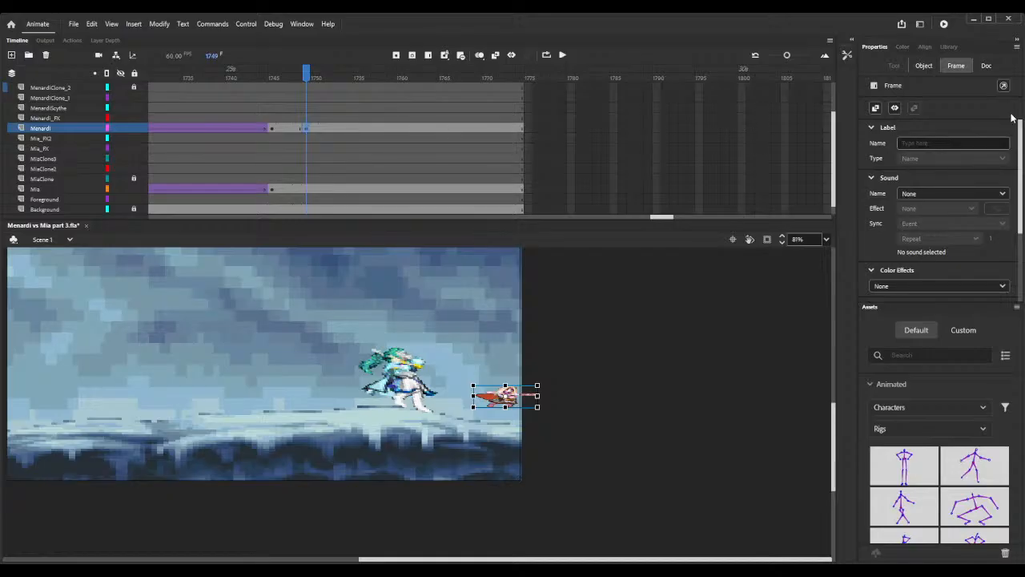
left_click(924, 65)
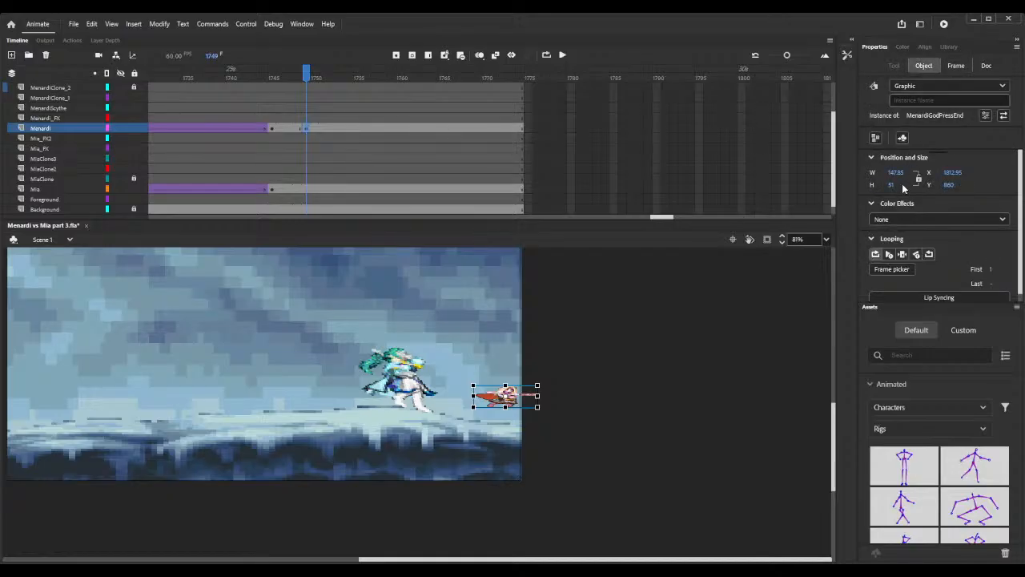
left_click(893, 184)
type("182.7")
left_click(899, 173)
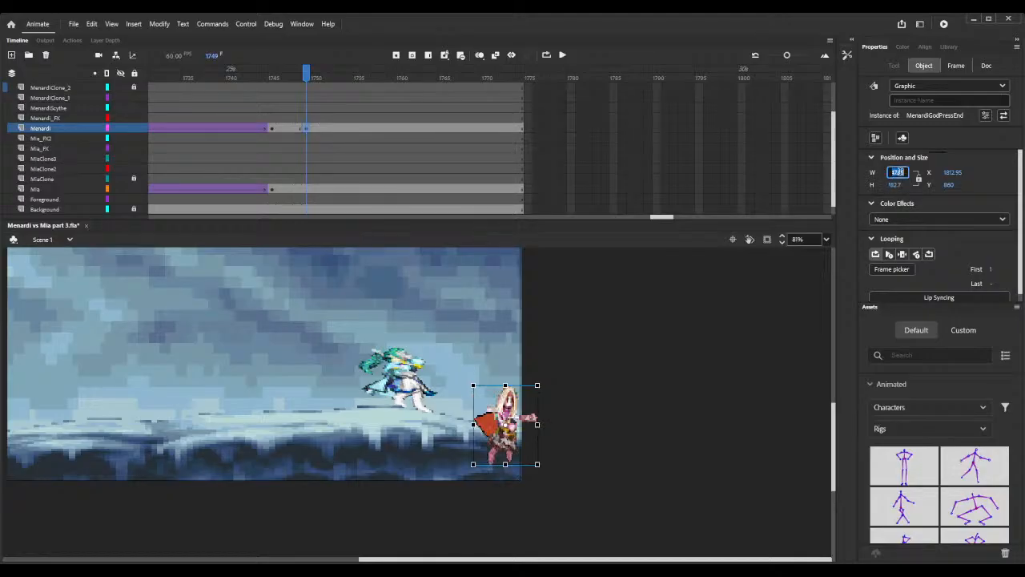
type("1475")
left_click(1001, 184)
Move the MenardiGodPressEnd pose beside Mia to about X 1741, Y 773, and scrub through the change of pose.
left_click_drag(503, 408, 472, 366)
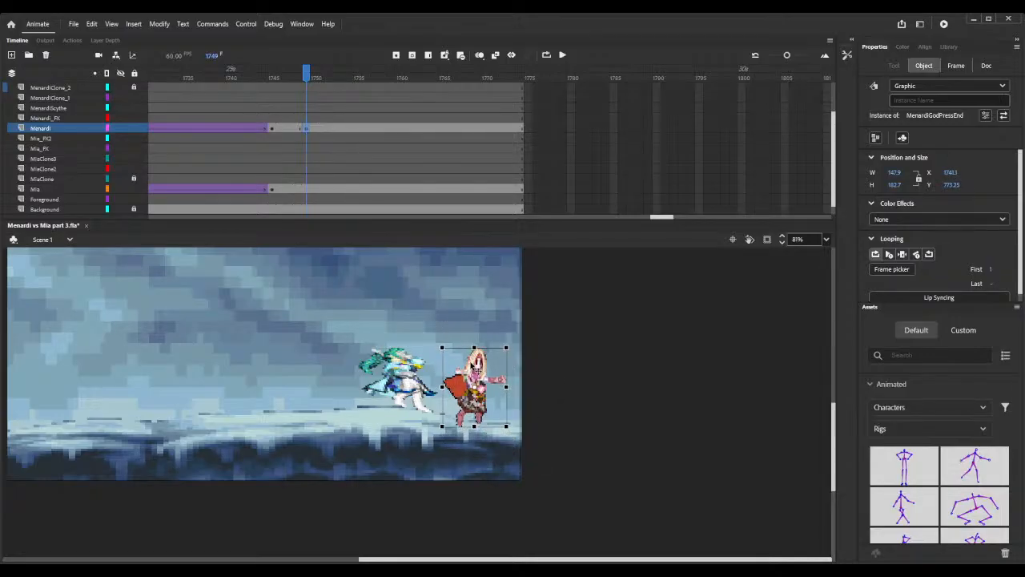
left_click(210, 77)
left_click_drag(212, 77, 305, 103)
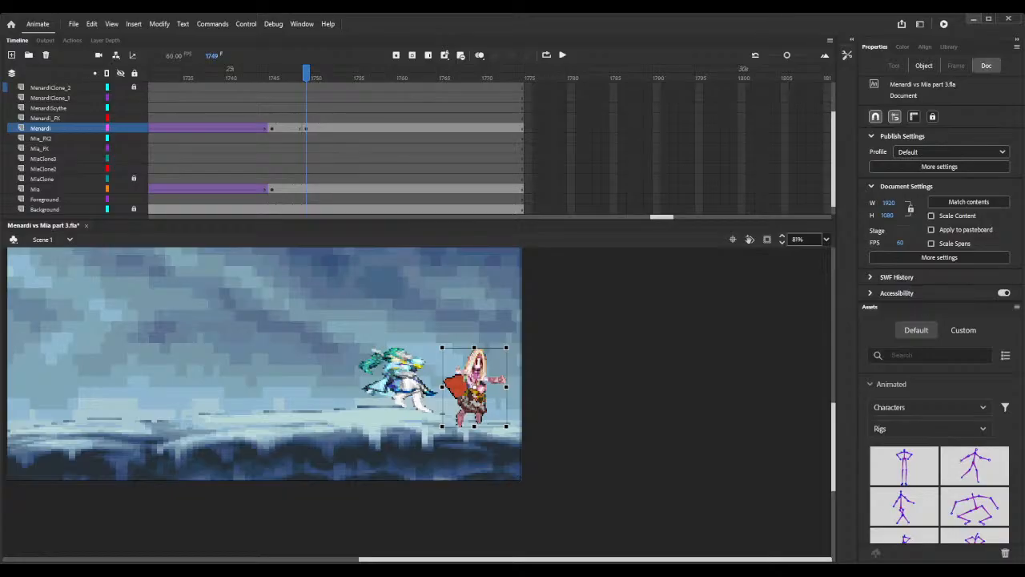
Add a keyframe at frame 1749 on the Mia layer, move Mia across to Menardi's far side, and flip her horizontally.
left_click(311, 195)
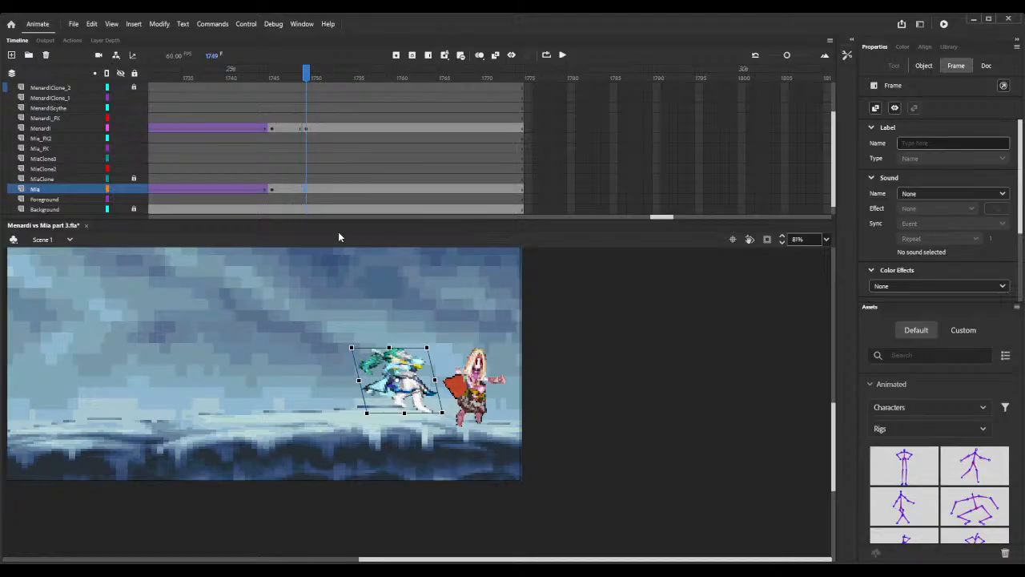
key("F6")
left_click_drag(388, 396, 476, 409)
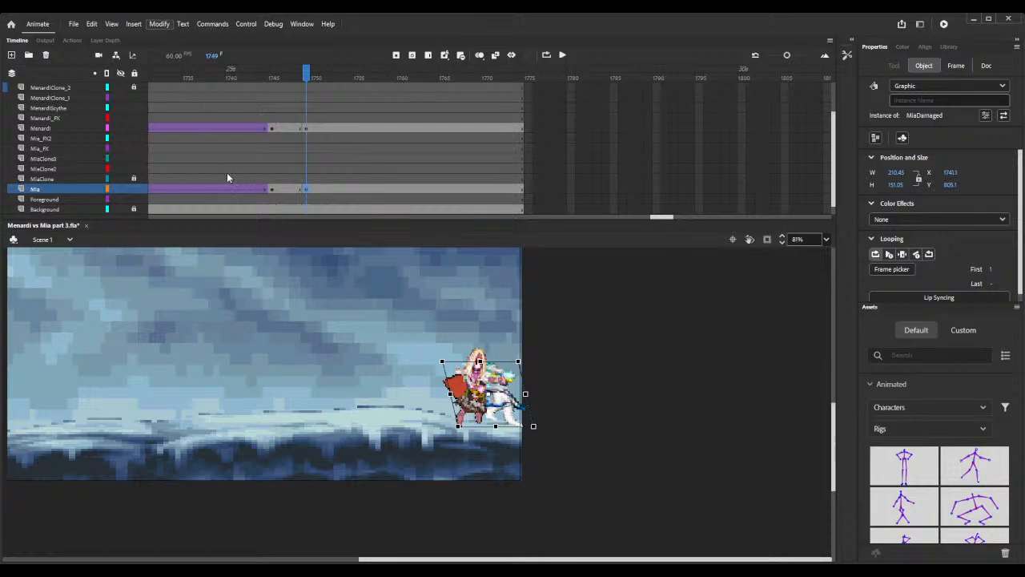
left_click(380, 292)
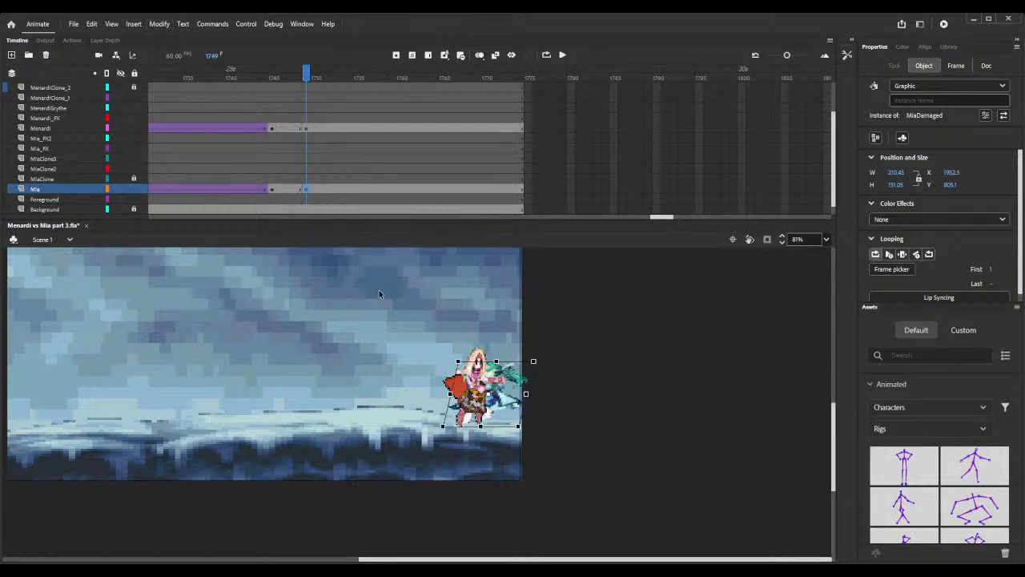
Adjust the spacing at frame 1749, placing Mia at about X 1989 and Menardi at about X 1731, and scrub to check the motion.
left_click(449, 387)
left_click_drag(449, 387, 415, 388)
left_click(498, 405)
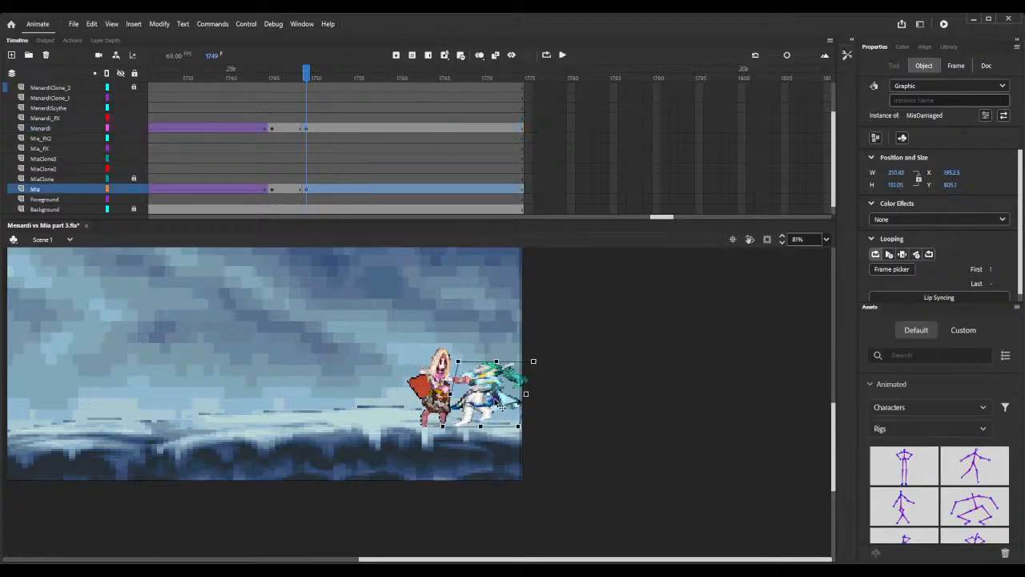
left_click_drag(498, 404, 514, 404)
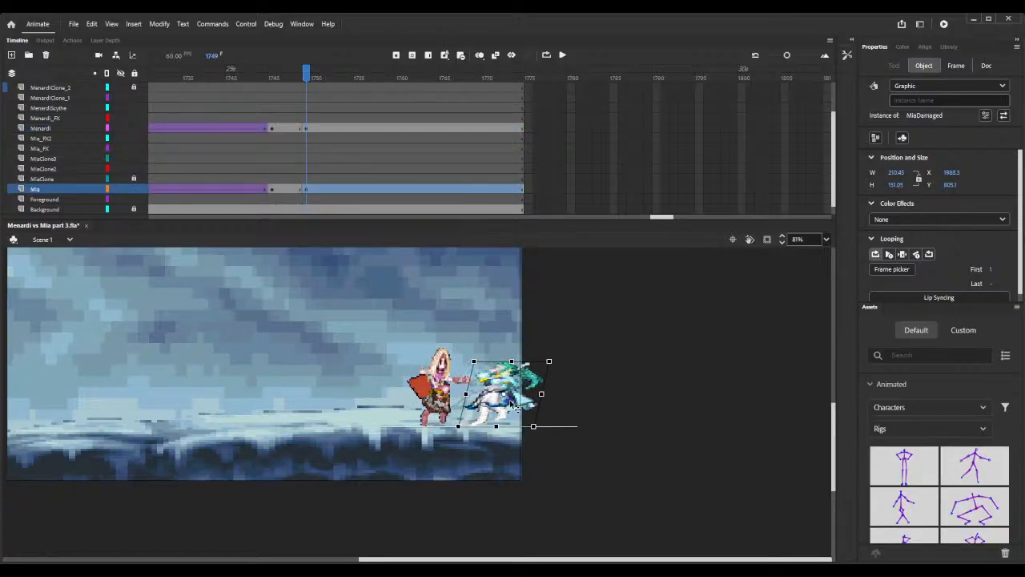
left_click_drag(436, 394, 470, 393)
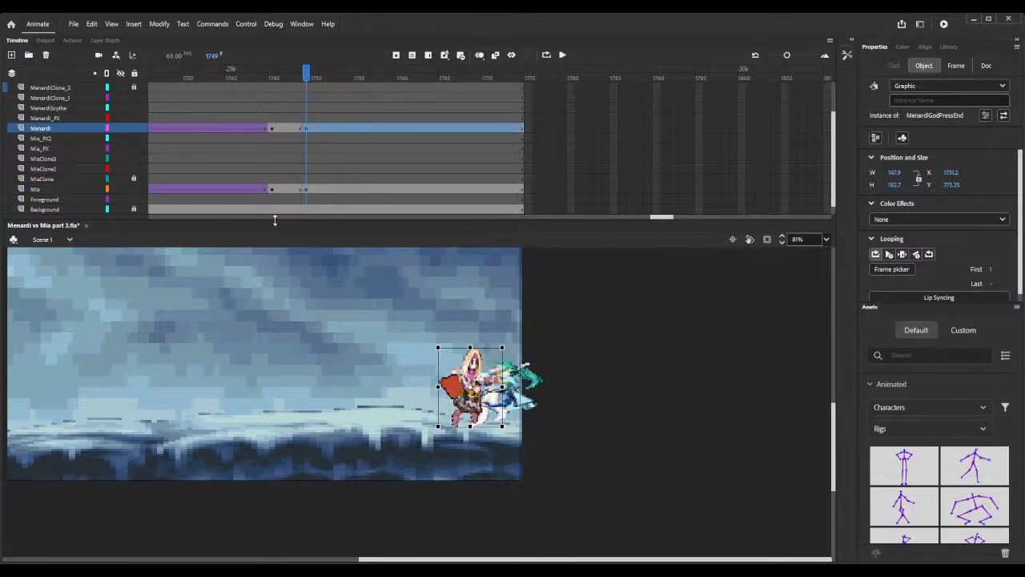
left_click(187, 77)
left_click_drag(186, 77, 313, 104)
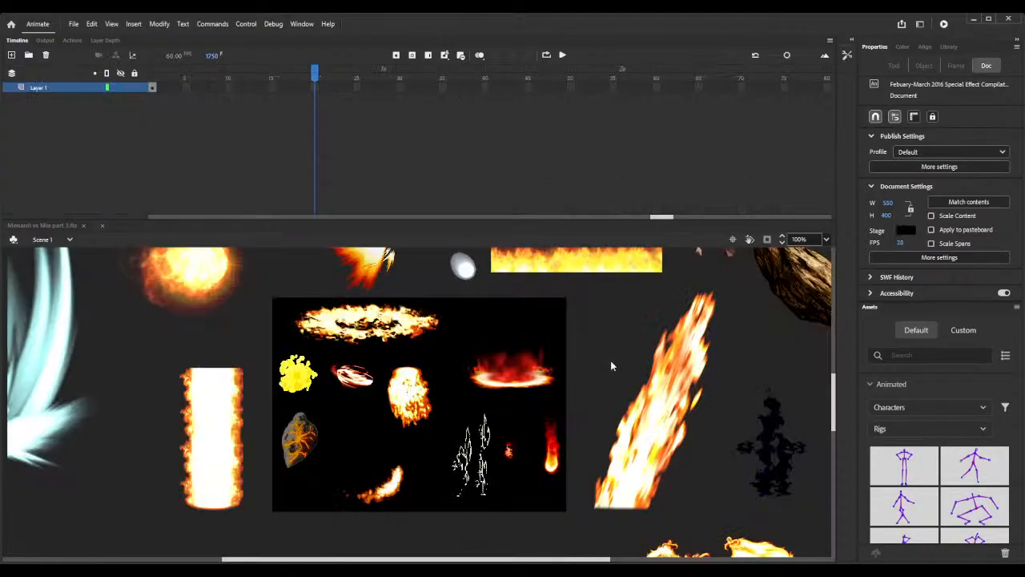
Look through the effects placed around the stage of Febuary-March 2016 Special Effect Compilation.fla for one that suits the God Press ending.
scroll(610, 366, "down", 10)
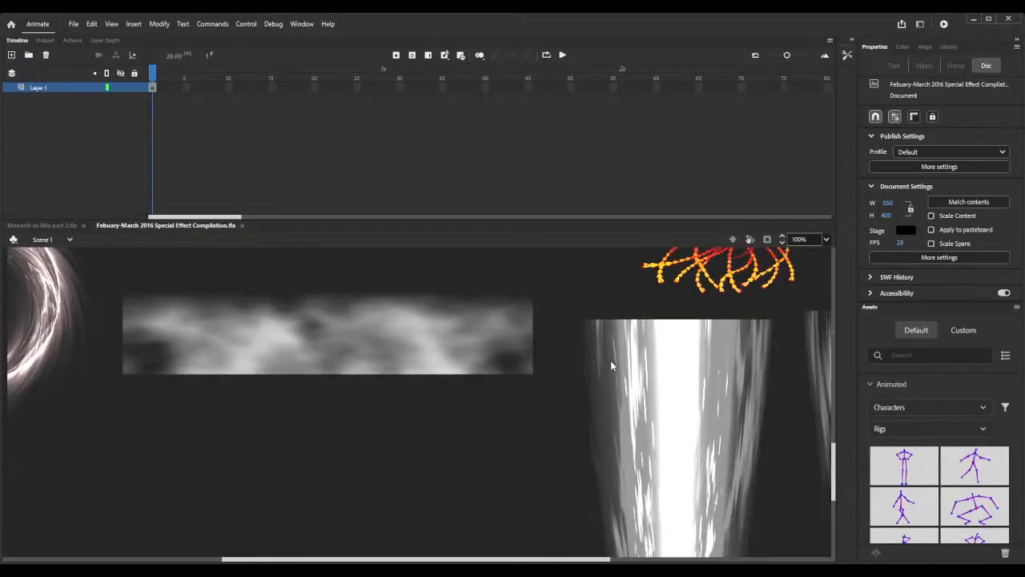
scroll(612, 366, "up", 3)
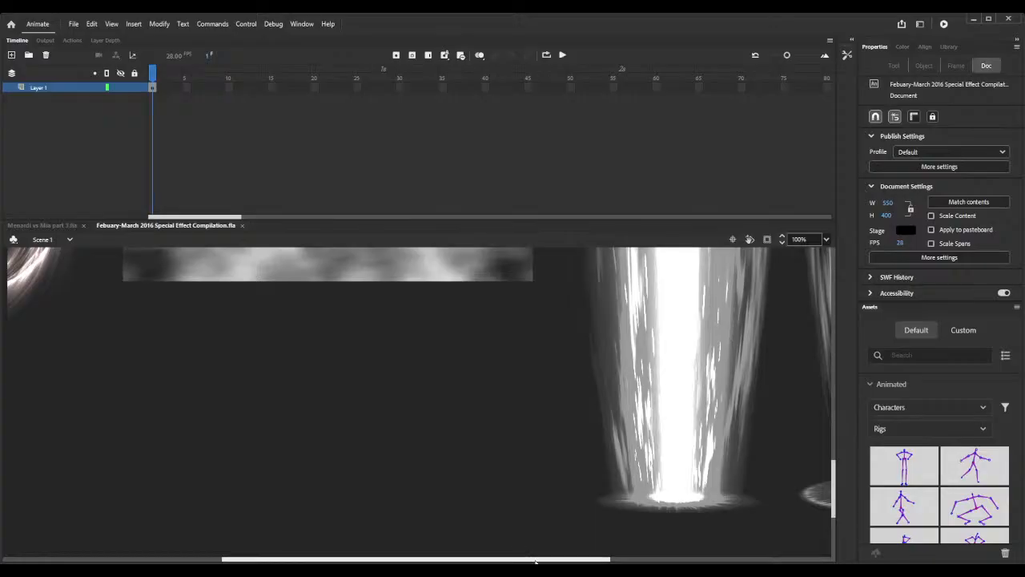
left_click_drag(535, 559, 574, 559)
scroll(638, 498, "right", 3)
scroll(639, 498, "up", 8)
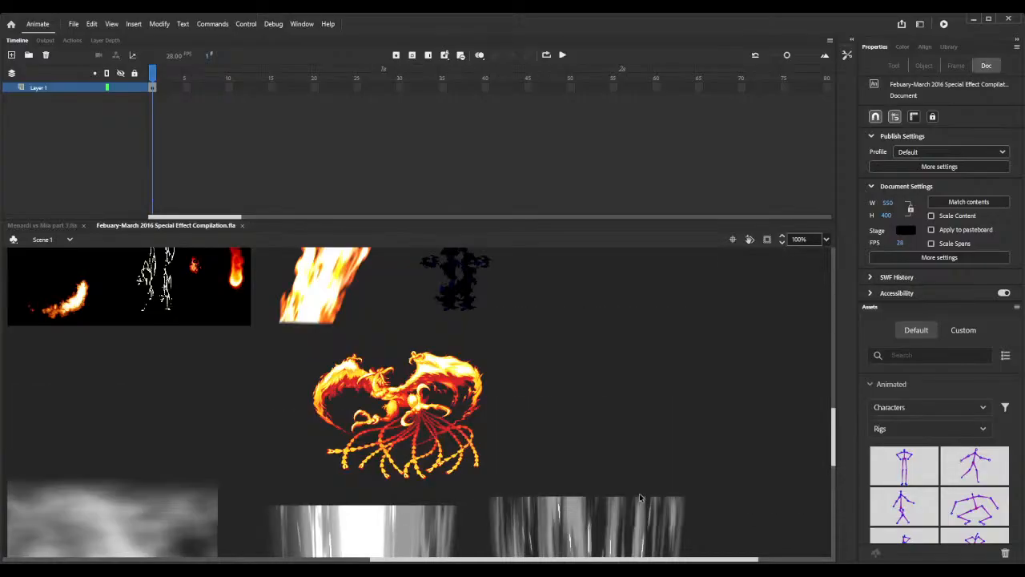
scroll(639, 498, "up", 6)
scroll(638, 497, "down", 10)
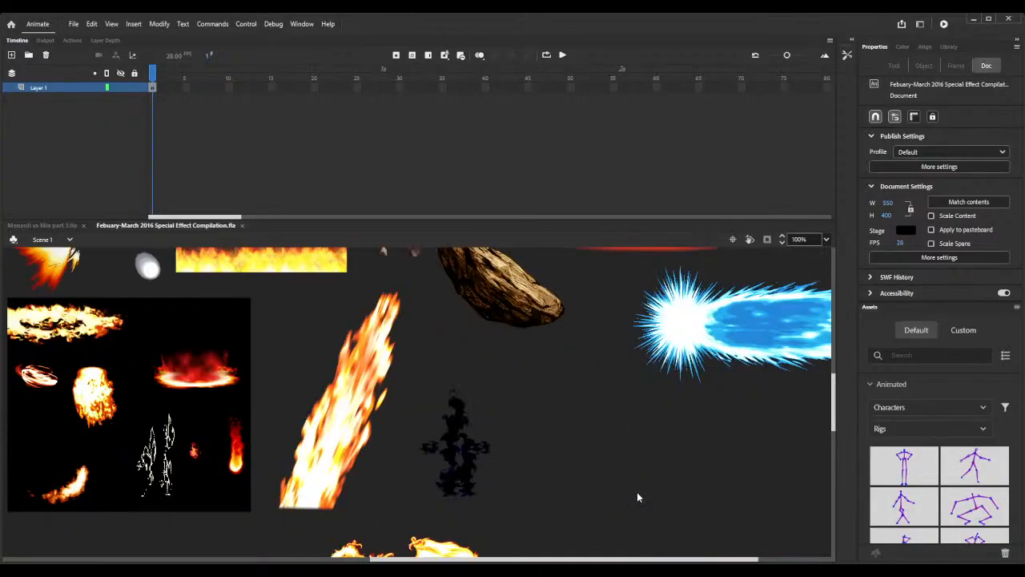
scroll(635, 496, "down", 3)
scroll(636, 496, "down", 3)
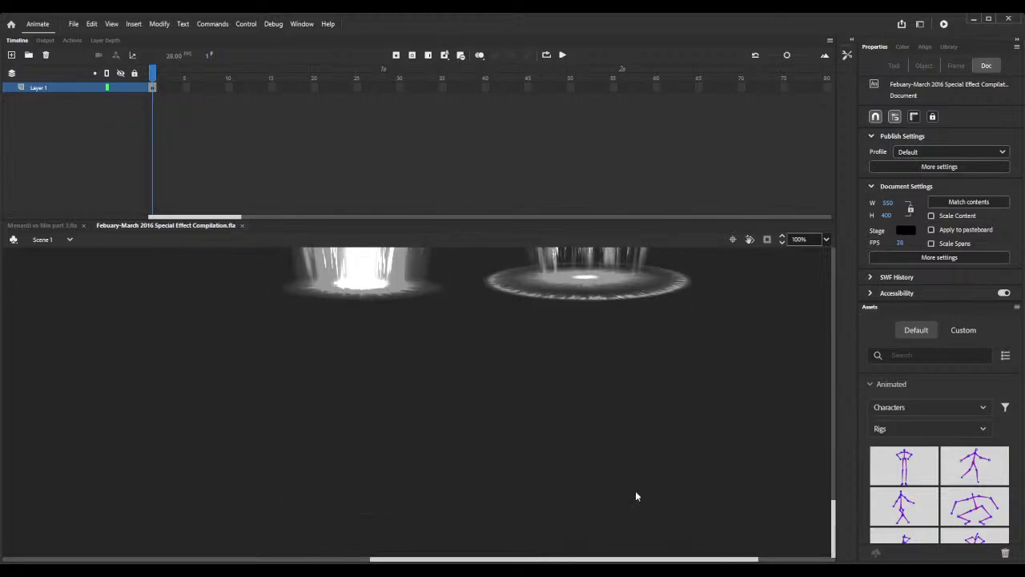
scroll(636, 497, "up", 7)
scroll(636, 496, "up", 5)
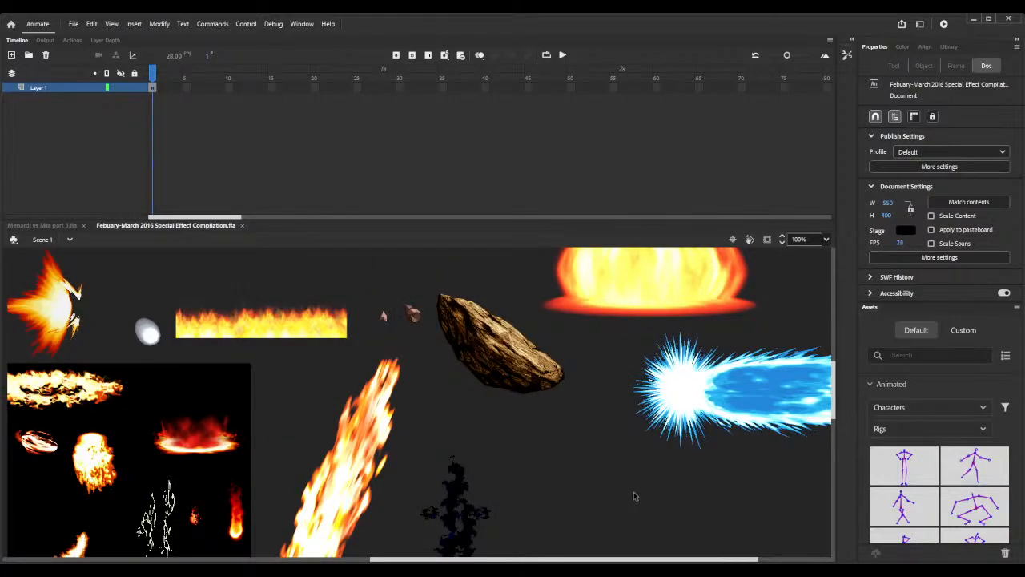
scroll(632, 497, "down", 3)
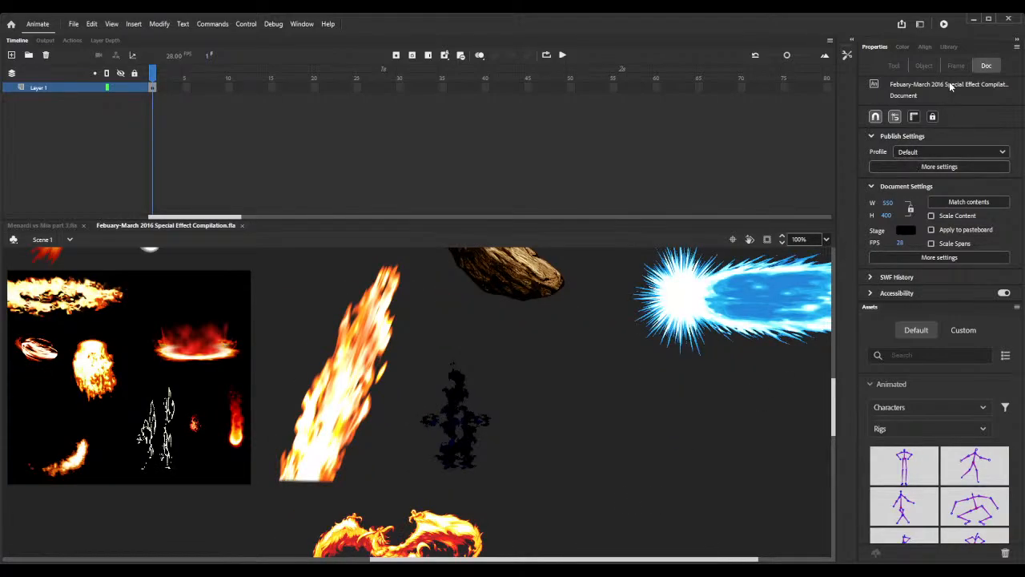
Look through the library of Febuary-March 2016 Special Effect Compilation.fla for a suitable effect and close that file.
left_click(949, 46)
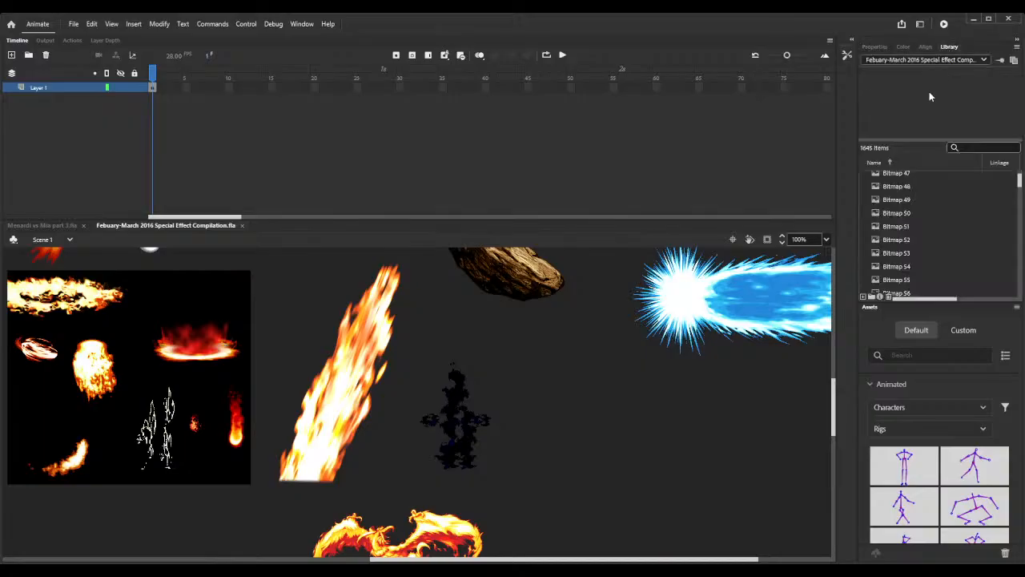
scroll(920, 253, "down", 20)
scroll(921, 264, "down", 20)
scroll(921, 265, "down", 4)
scroll(921, 262, "down", 11)
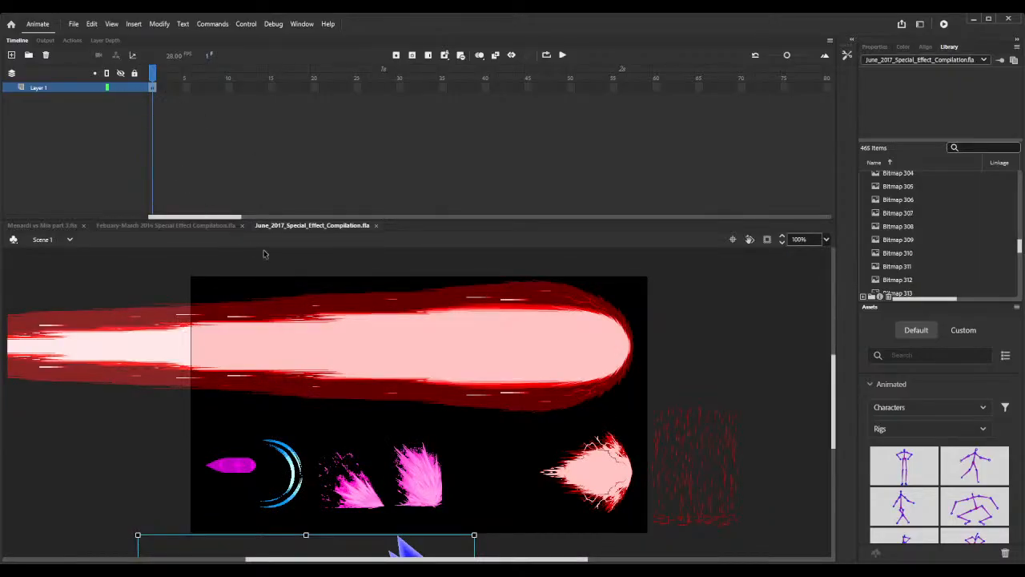
left_click(242, 225)
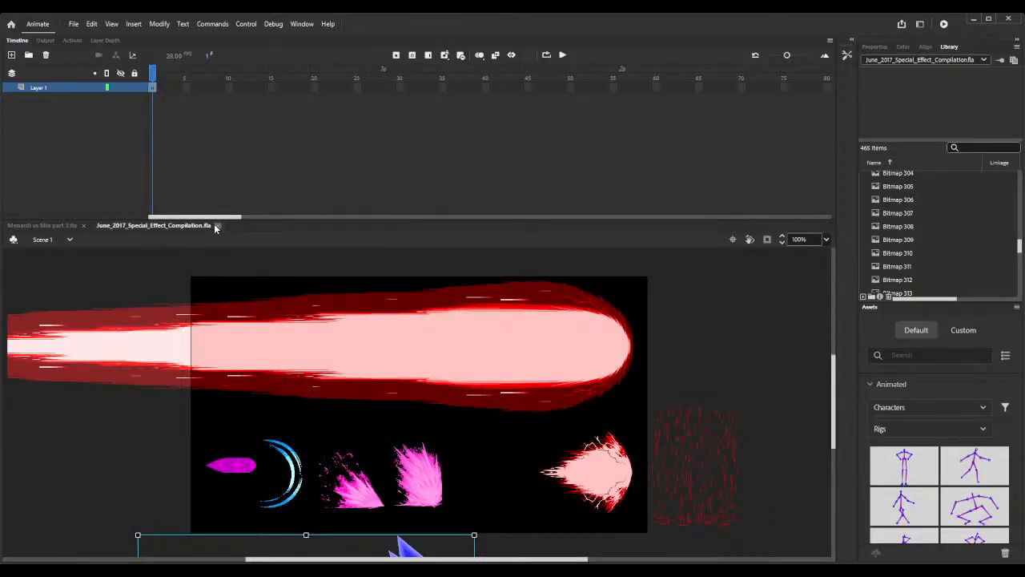
Examine the June 2017, June 2016 and July 2016 special effect compilation files for a suitable effect, closing the two June files.
left_click(216, 226)
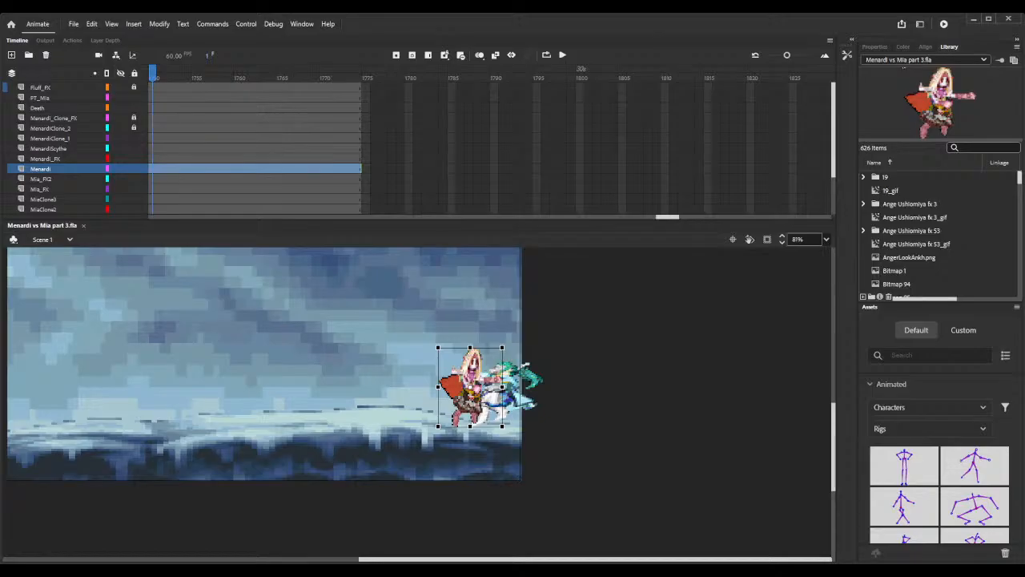
double_click(612, 360)
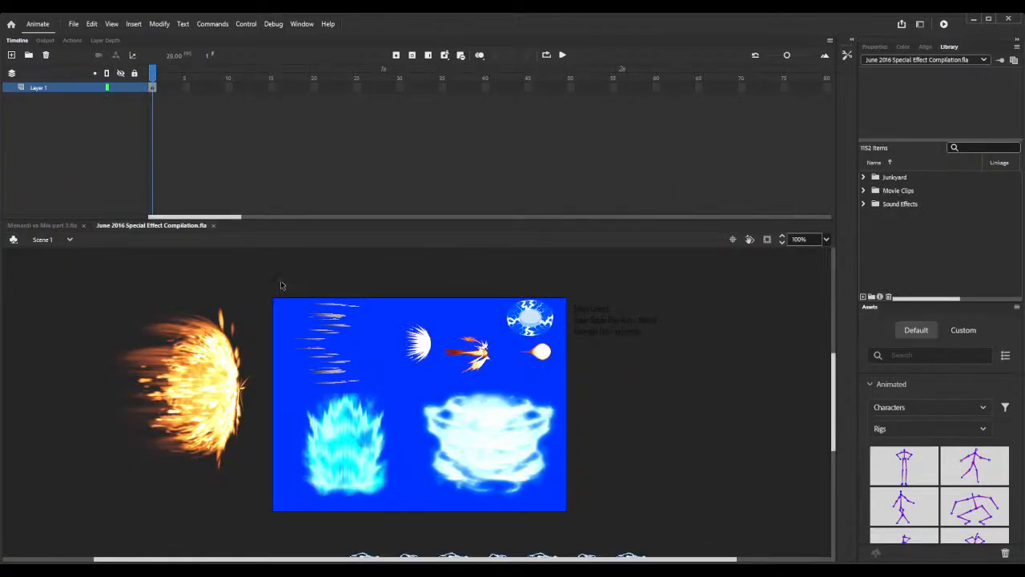
left_click(213, 225)
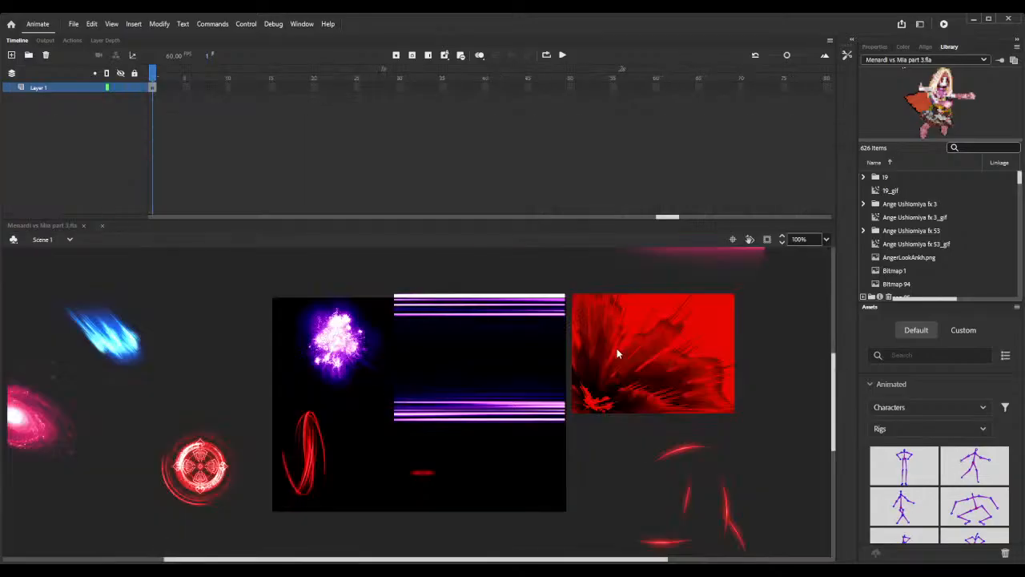
scroll(627, 348, "down", 3)
scroll(627, 348, "up", 3)
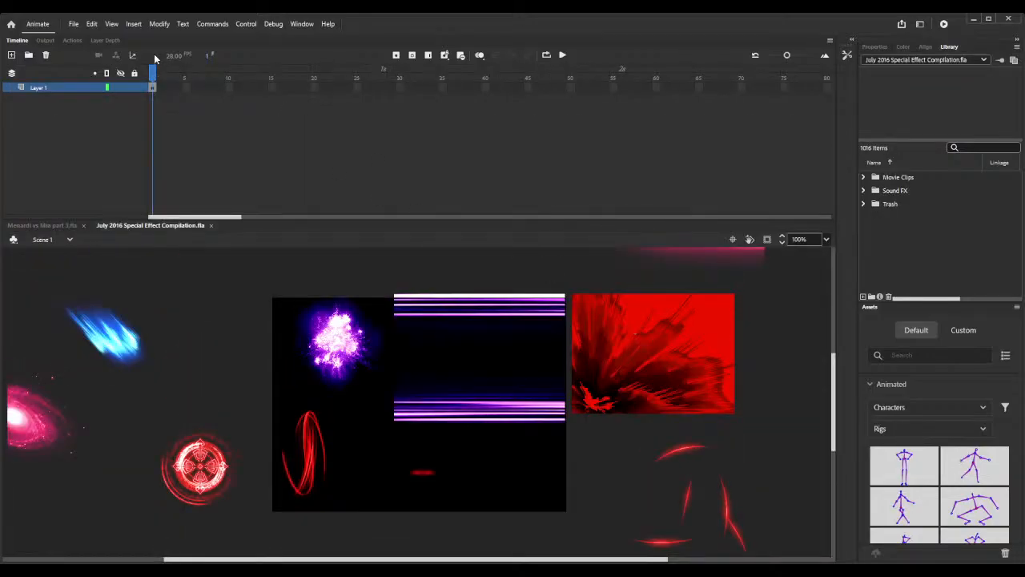
Review the effects in Electric and Misc Effects 2015, closing it along with July 2016 Special Effect Compilation and effects New new.
left_click(211, 225)
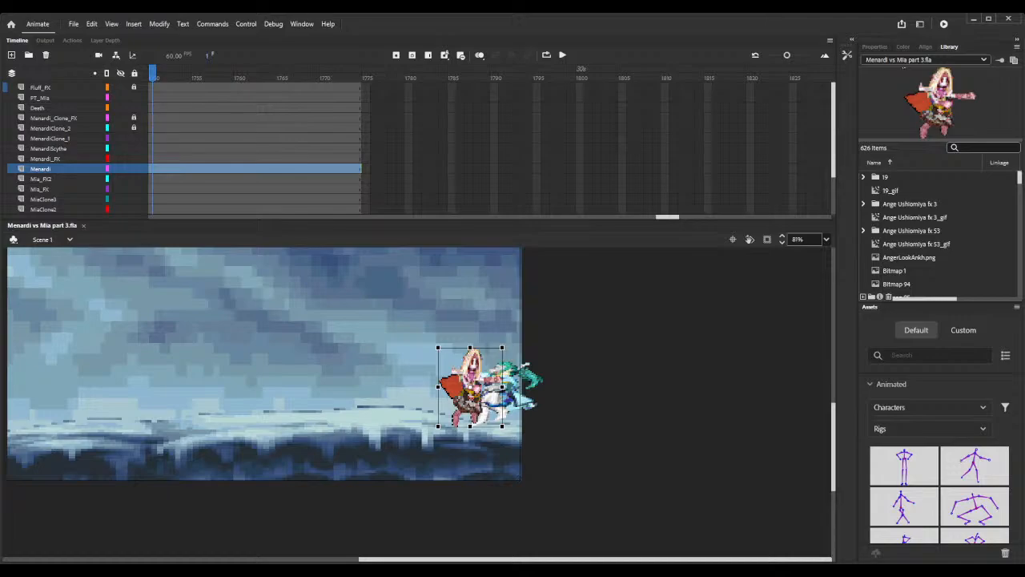
scroll(613, 359, "down", 3)
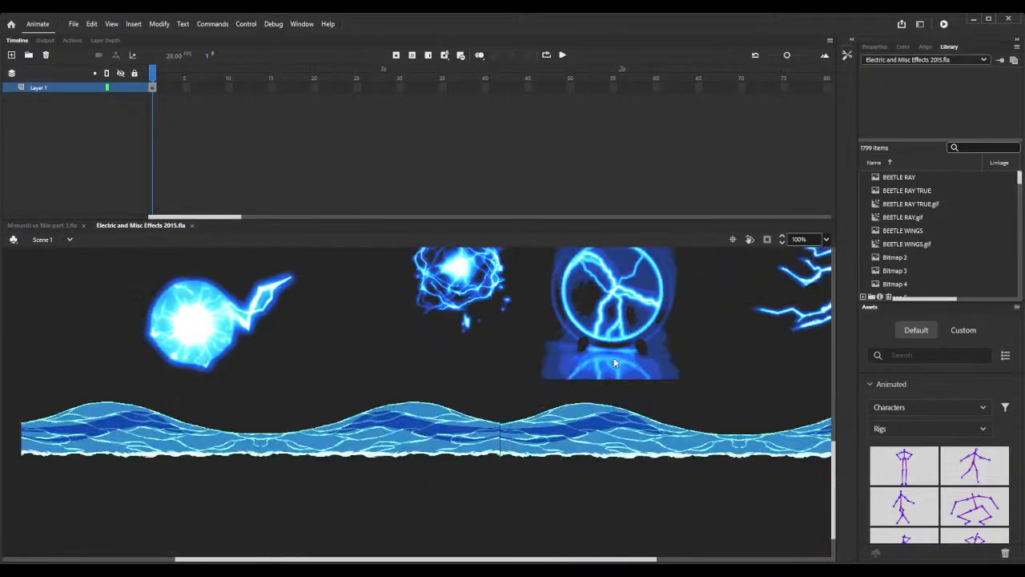
scroll(613, 358, "up", 2)
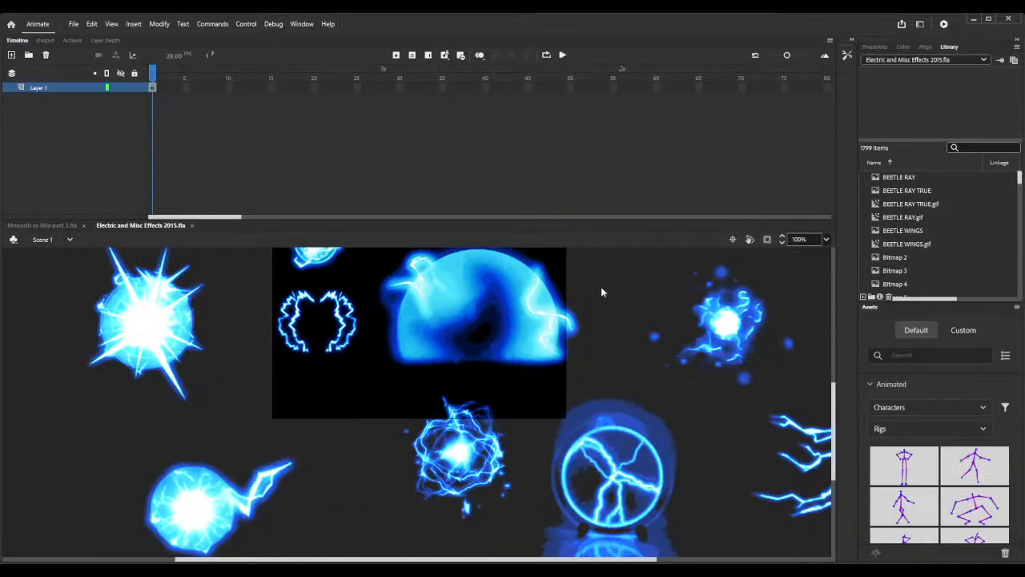
left_click(191, 226)
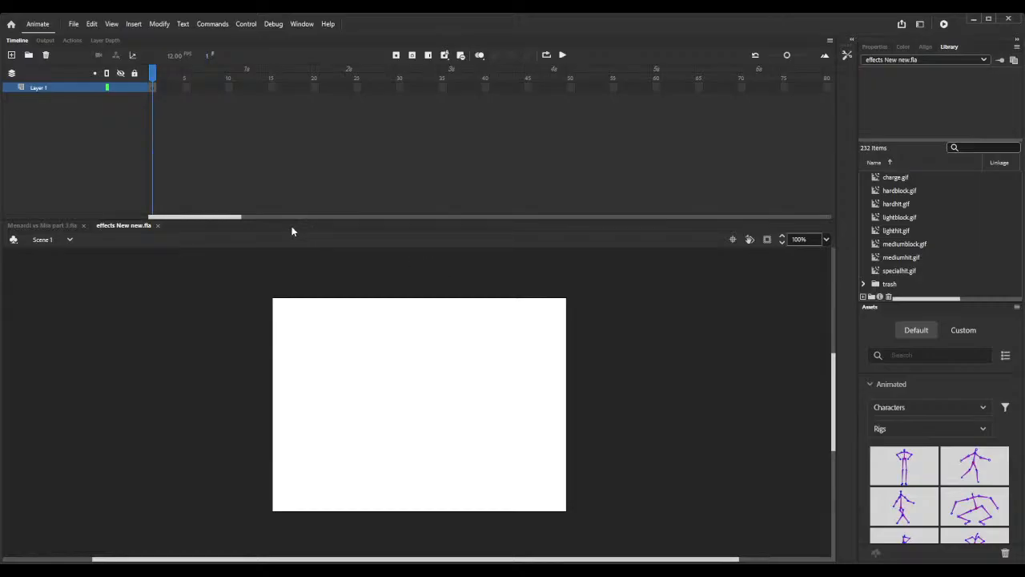
left_click(158, 226)
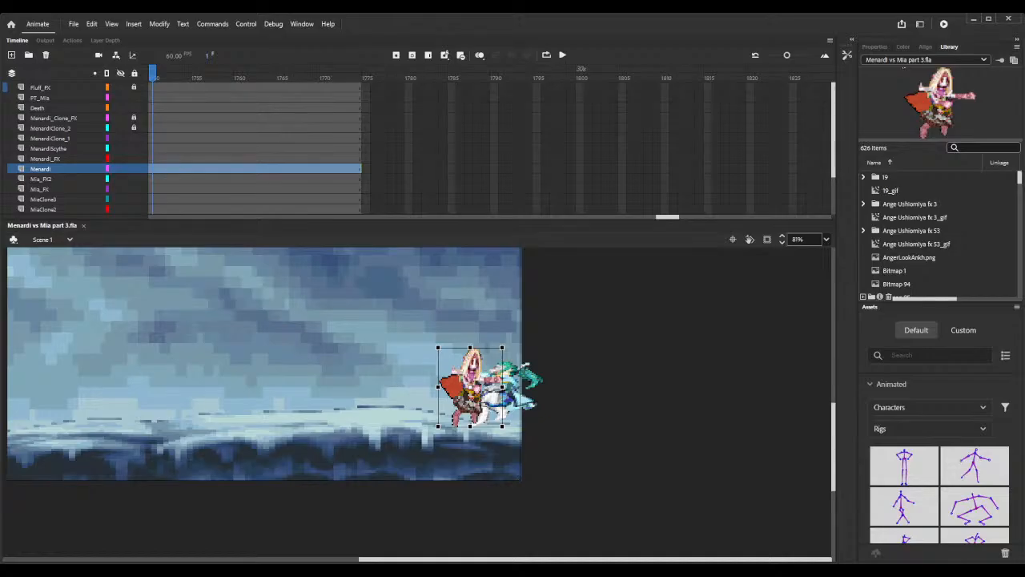
Open August 2016 Special Effect Compilation 2, examine the effects around its stage, and close the file.
double_click(615, 352)
scroll(617, 382, "down", 5)
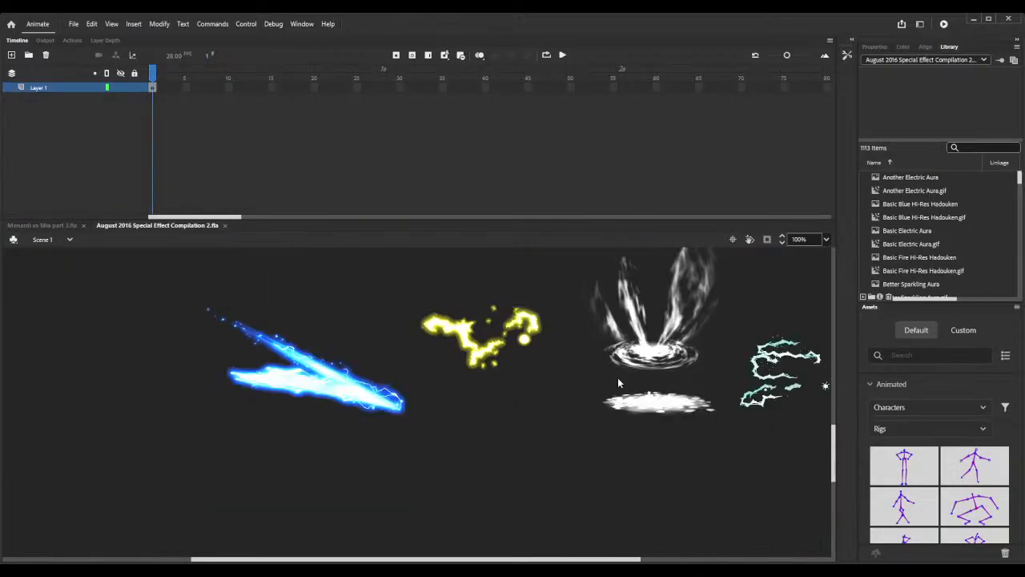
scroll(617, 381, "up", 3)
scroll(622, 385, "down", 3)
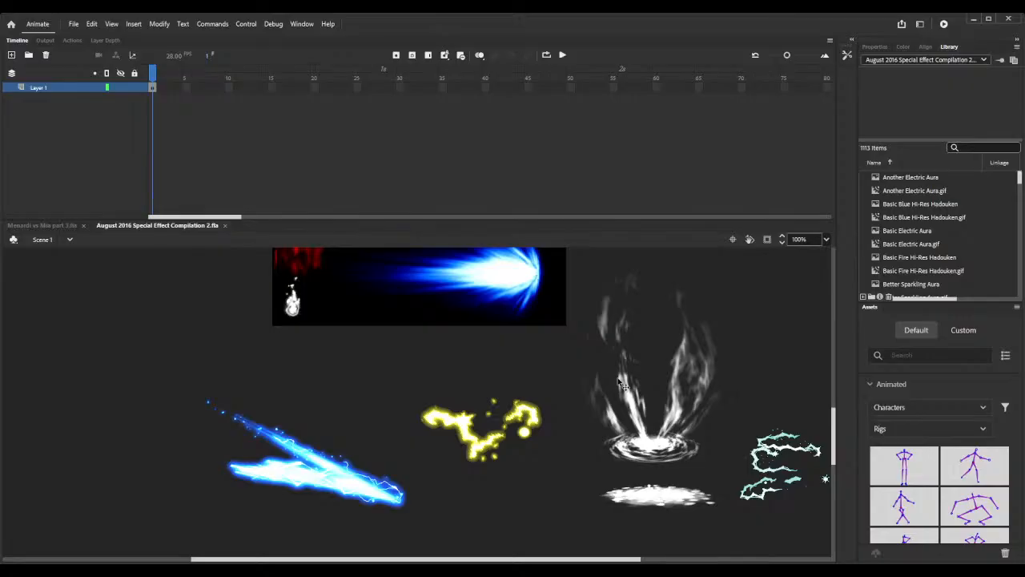
left_click_drag(588, 558, 725, 559)
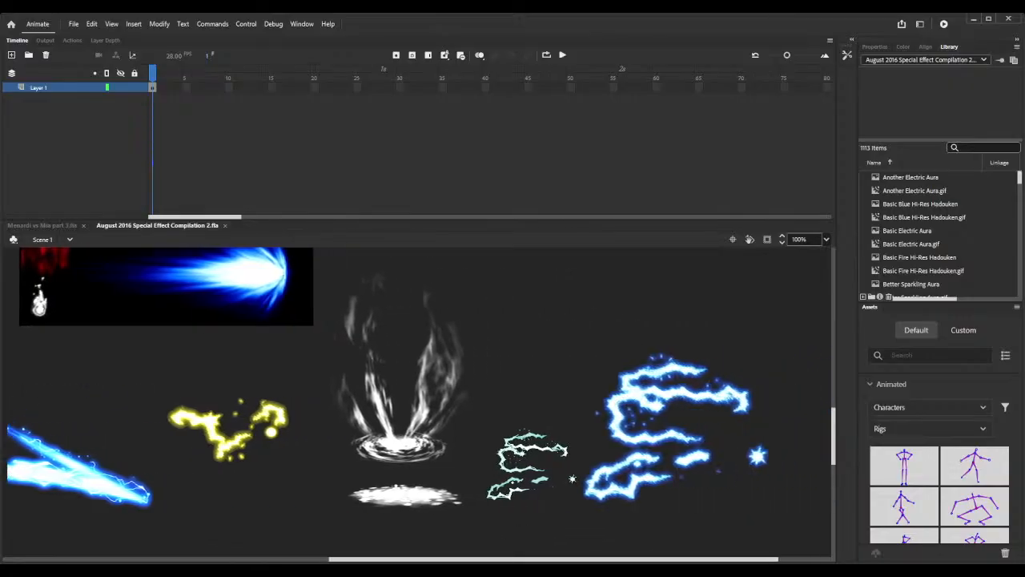
left_click(225, 224)
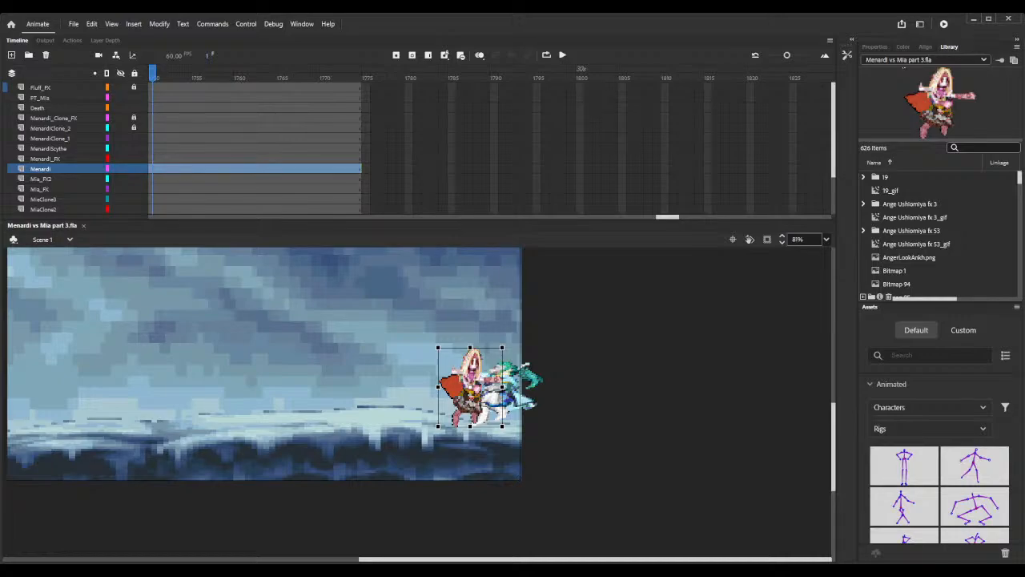
Examine the effects laid out in April 2016 Special Effect Compilation and close the file.
scroll(637, 401, "down", 5)
scroll(637, 405, "up", 3)
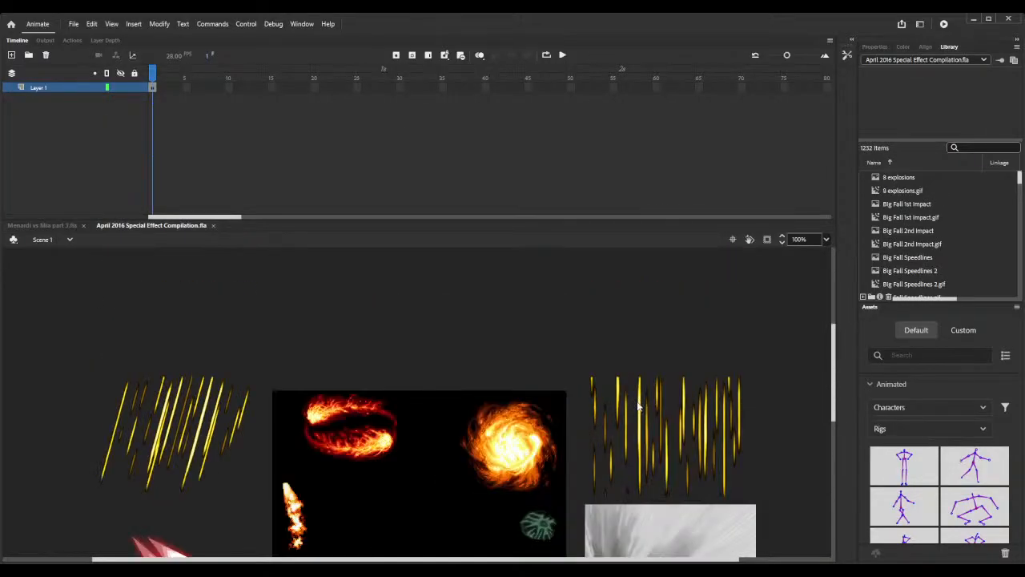
left_click(212, 226)
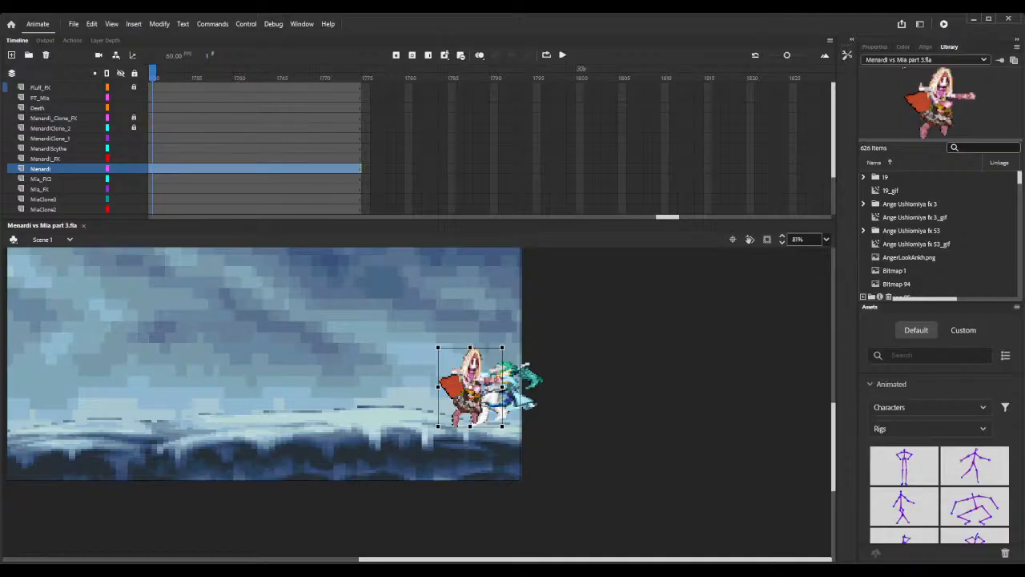
Examine the effects throughout April 2016 2nd Special Effect Compilation and close the file.
scroll(615, 355, "down", 5)
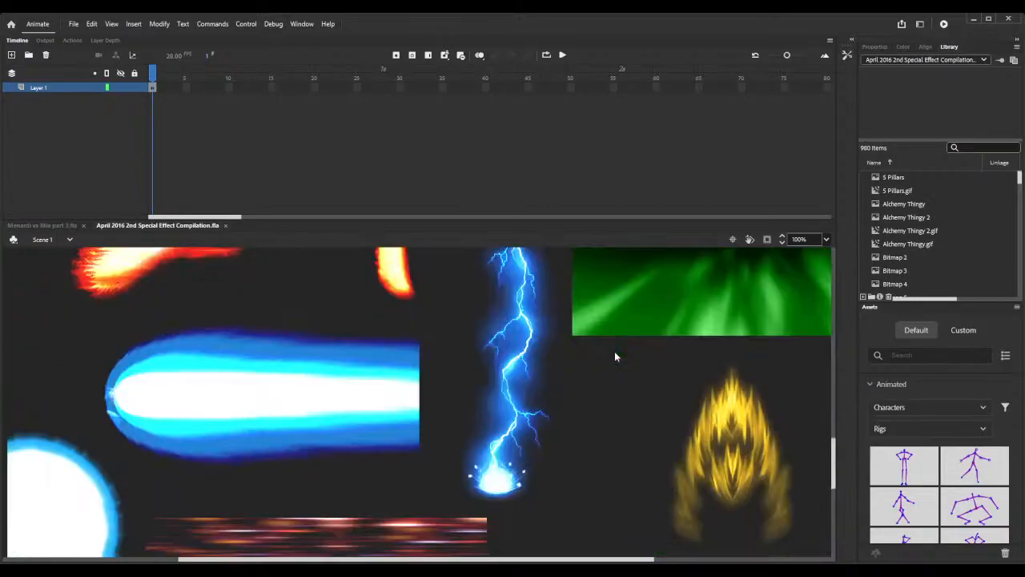
scroll(614, 354, "down", 3)
scroll(614, 354, "up", 6)
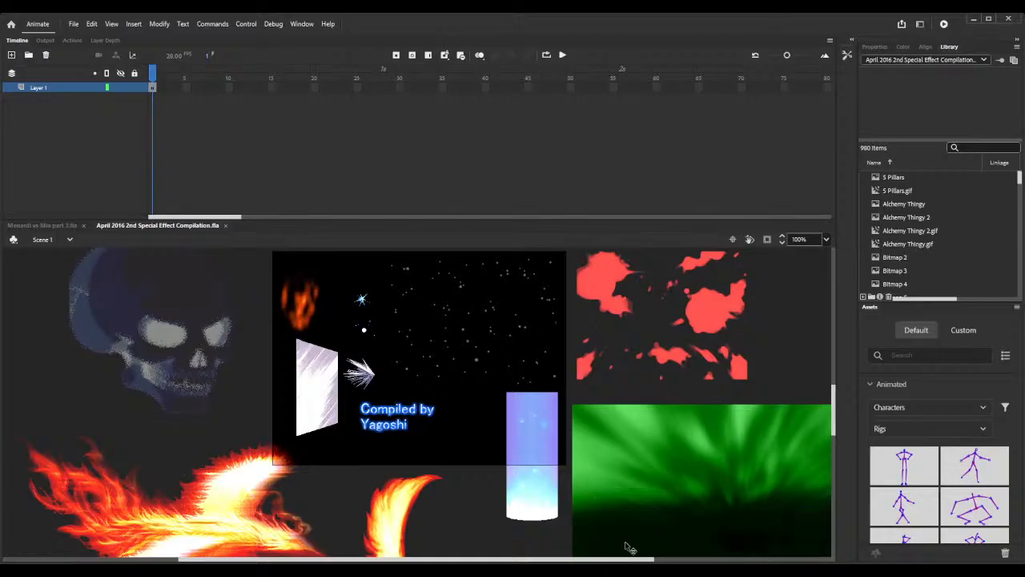
left_click_drag(613, 559, 660, 559)
scroll(695, 501, "down", 4)
scroll(715, 501, "down", 4)
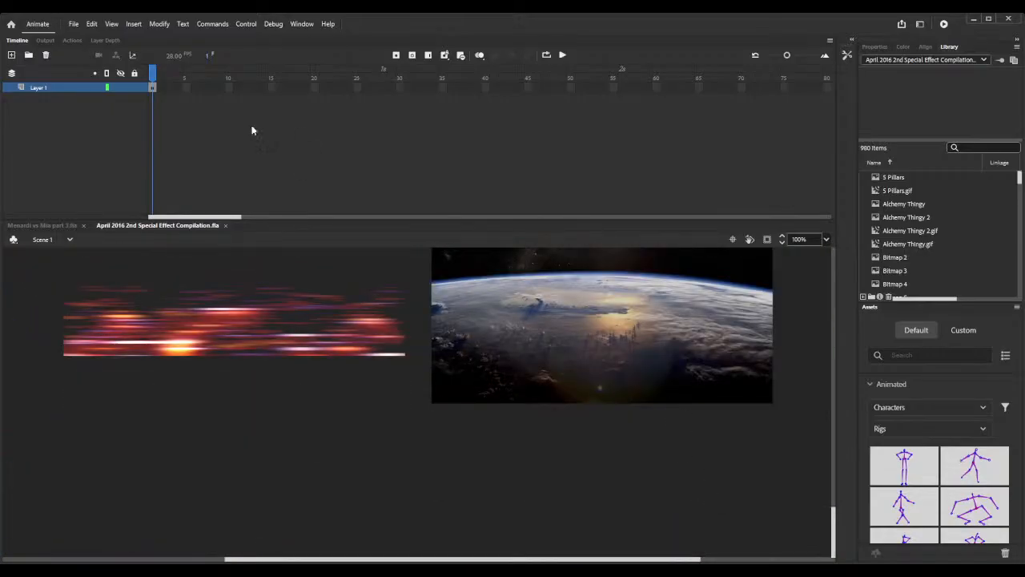
left_click(225, 226)
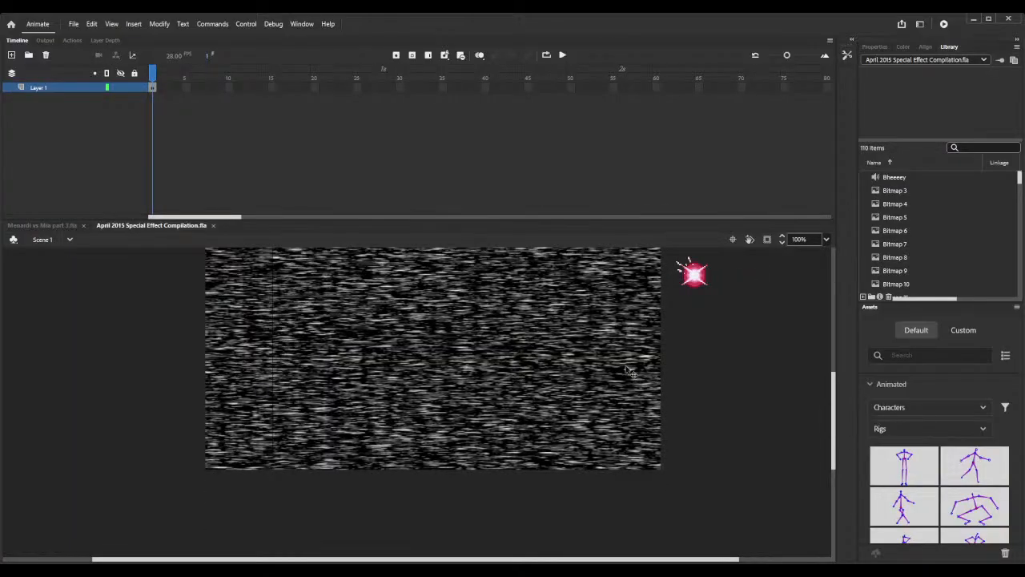
Close April 2015 Special Effect Compilation, and review and close 2nd Special Effects Compilation of 2015.
left_click(213, 226)
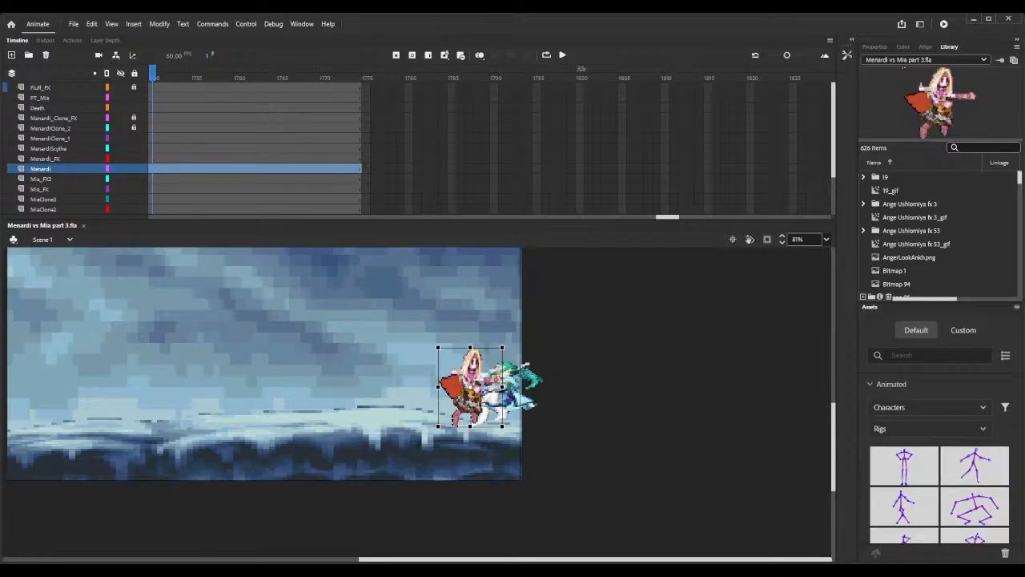
scroll(615, 364, "down", 3)
scroll(622, 351, "up", 3)
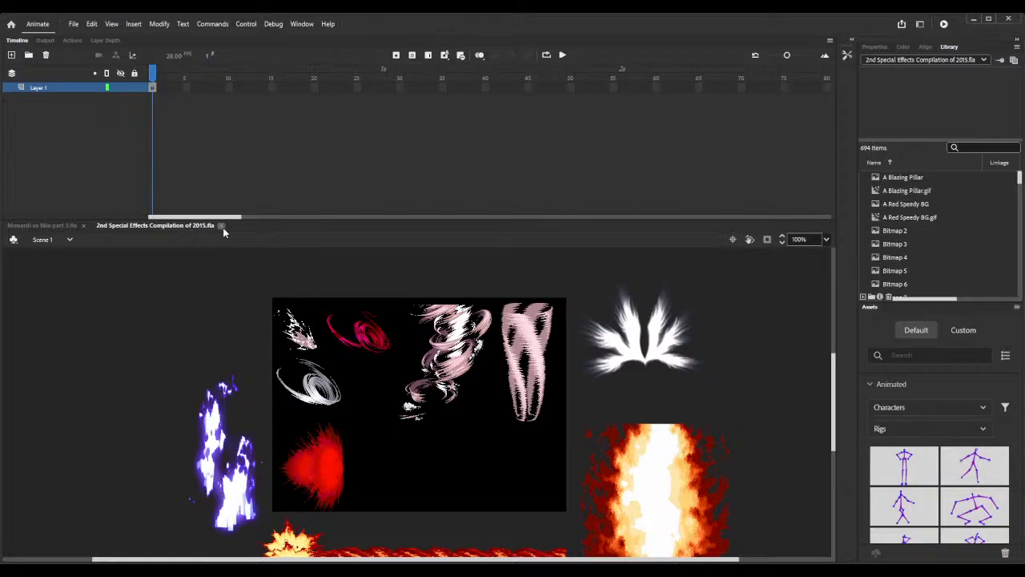
key("ctrl+w")
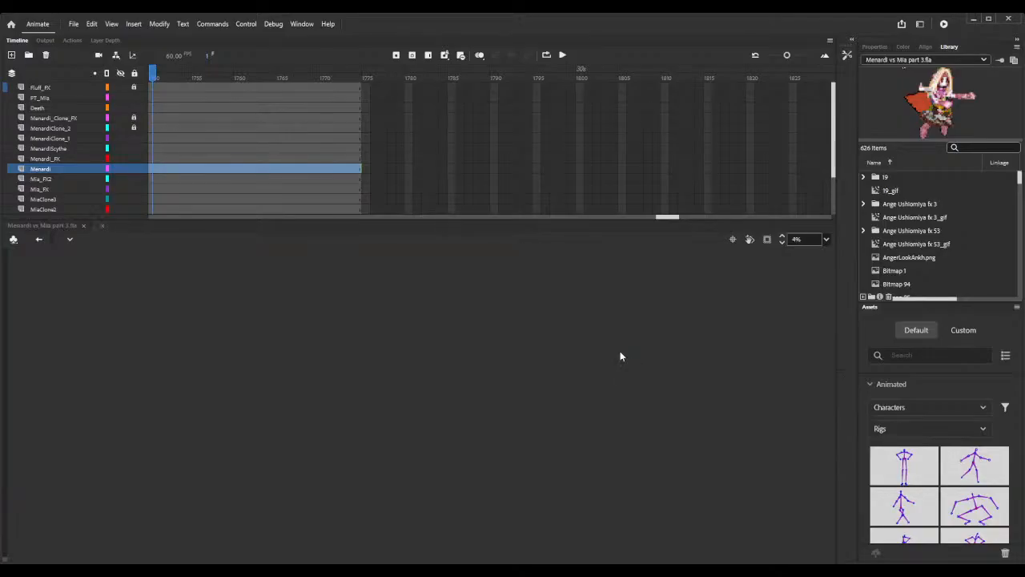
Look through the stage contents of Ultimate Effects 1 for usable effects and close the file.
scroll(620, 366, "down", 5)
scroll(619, 365, "up", 6)
scroll(619, 366, "up", 8)
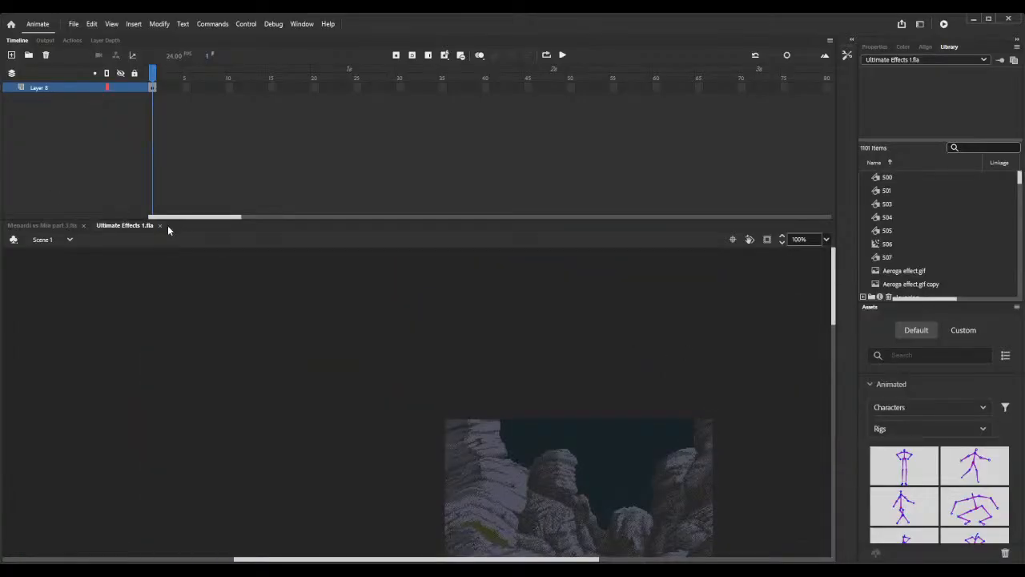
left_click(160, 225)
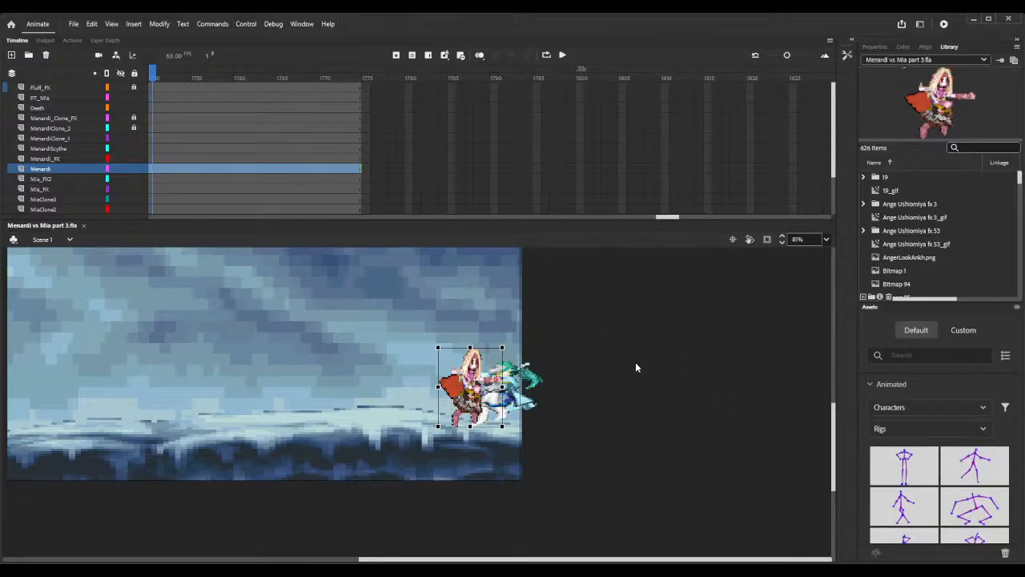
Check the stage of Ultimate Sprite Effects Pack 1 for effects and close the file.
scroll(601, 364, "down", 5)
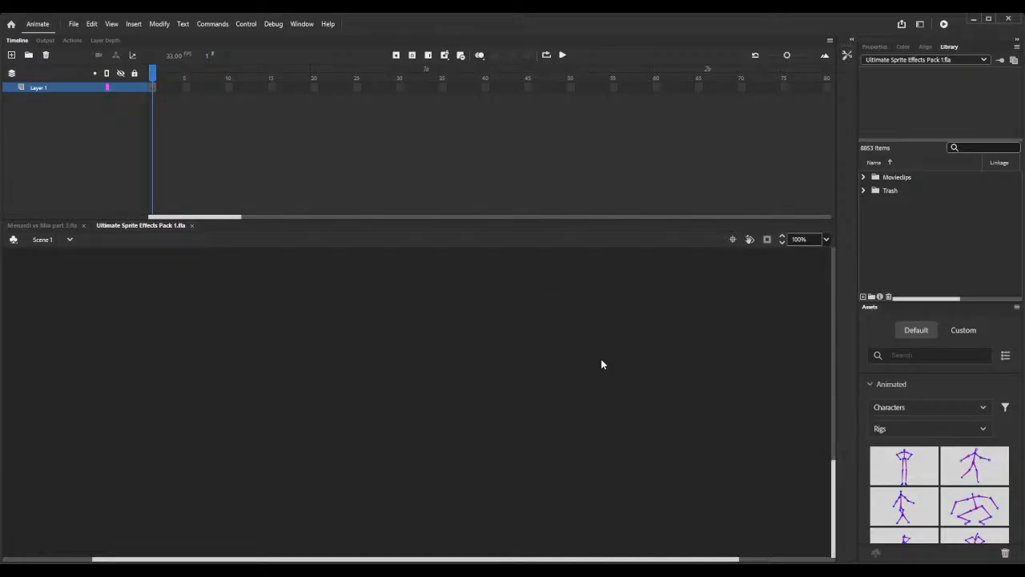
scroll(601, 360, "up", 4)
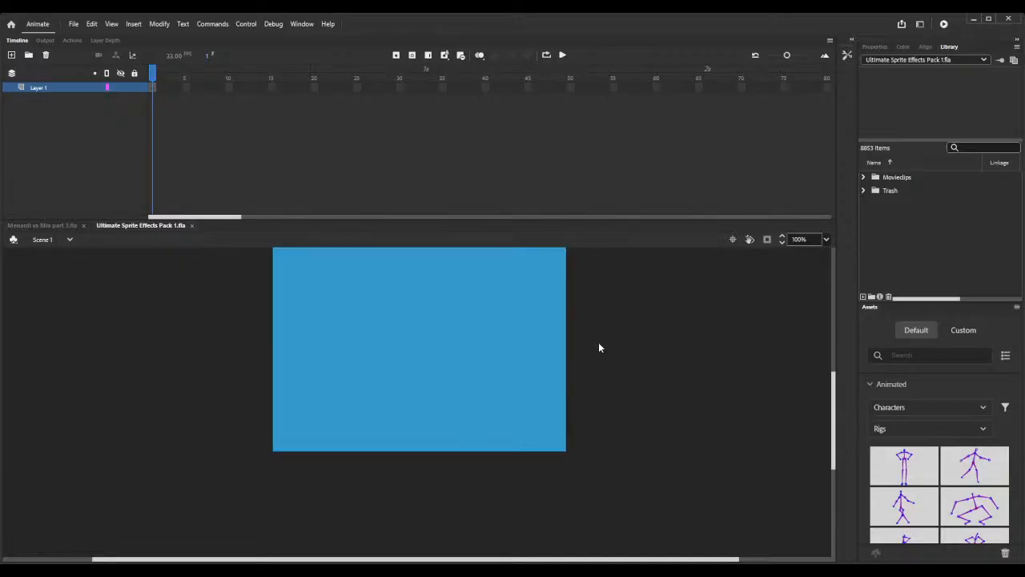
left_click(193, 225)
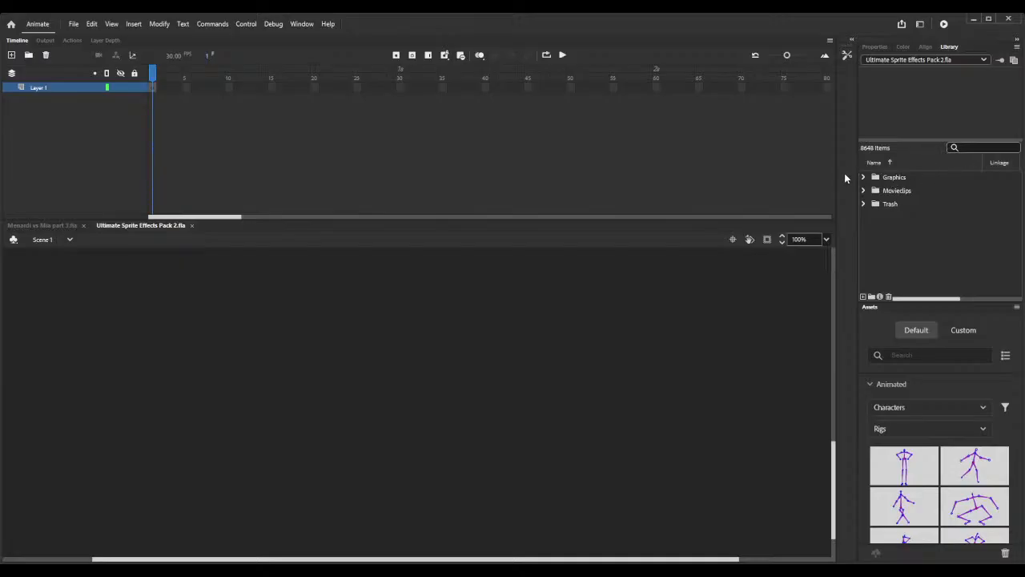
Expand the library's Graphics folder and preview Akuma Hadouken, Akuma Hit, Alchemy Aura, Aura Flame and Awesome KO Effect.
left_click(864, 177)
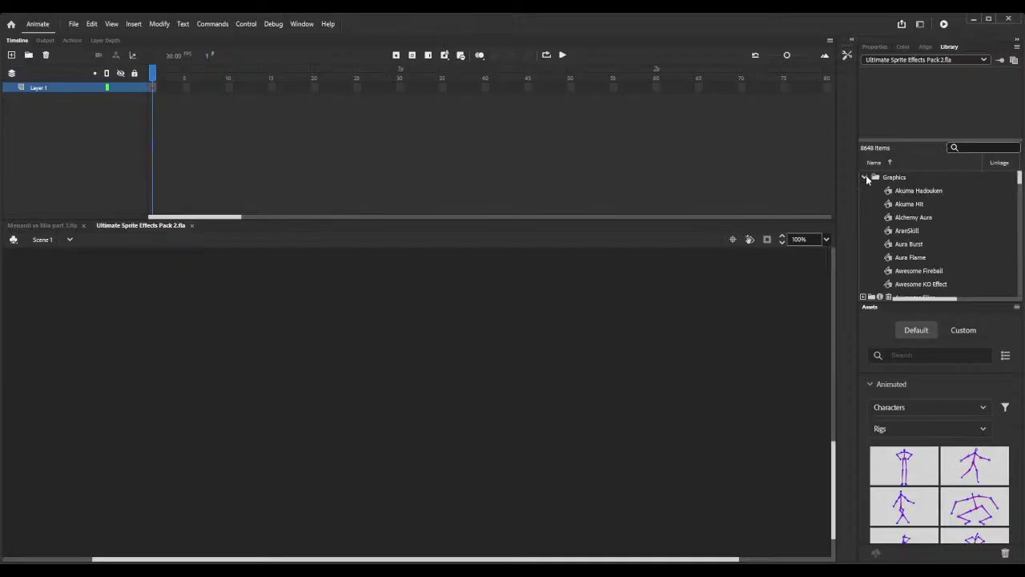
left_click(911, 195)
left_click(910, 205)
left_click(912, 218)
left_click(913, 257)
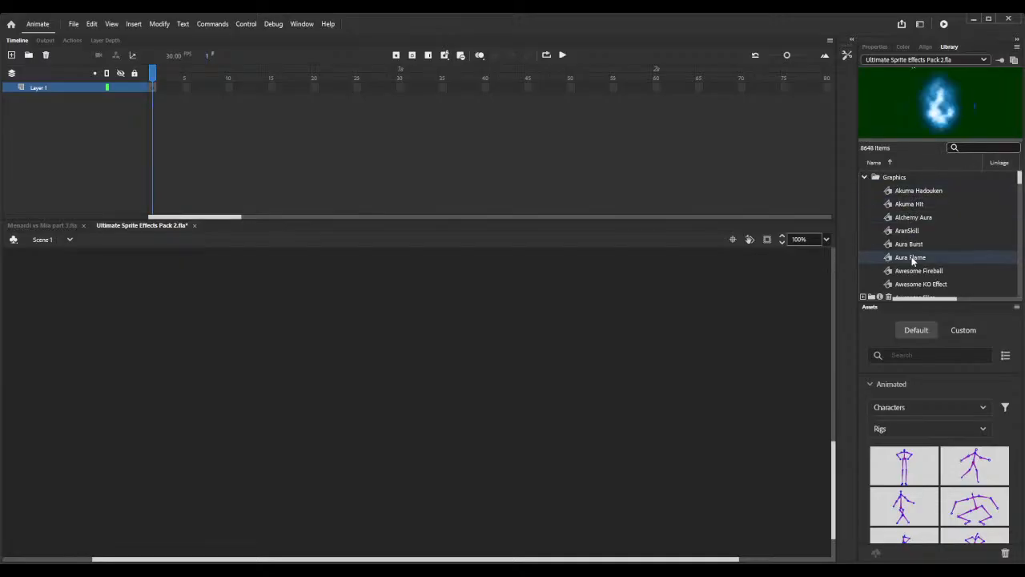
left_click(913, 283)
Preview the dark effects in the Graphics folder: Dark Ground Blast, Dark Hadouken, Dark Orb, Dark Shot Lasers and Dark Shout.
scroll(913, 283, "down", 5)
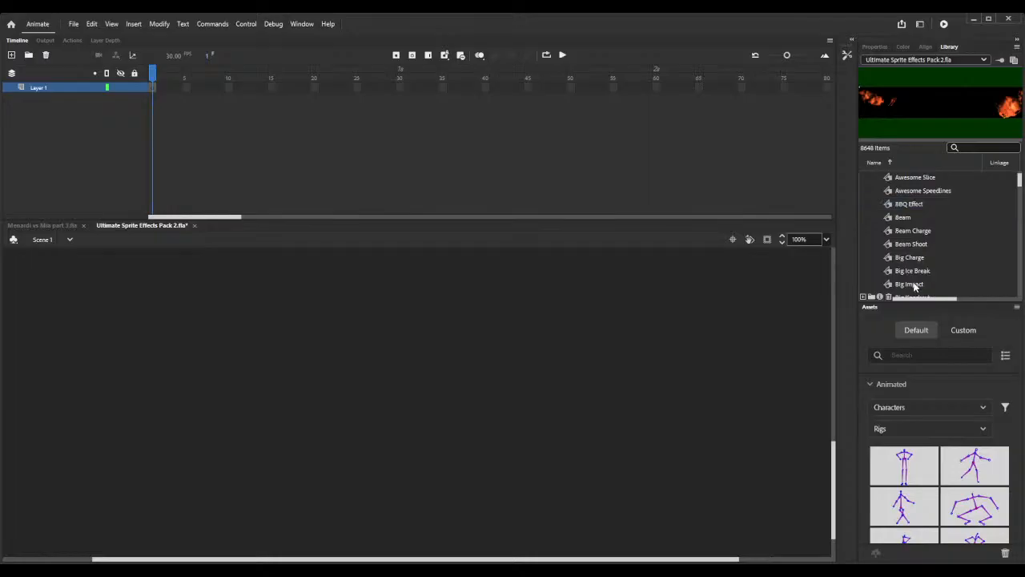
scroll(914, 287, "down", 10)
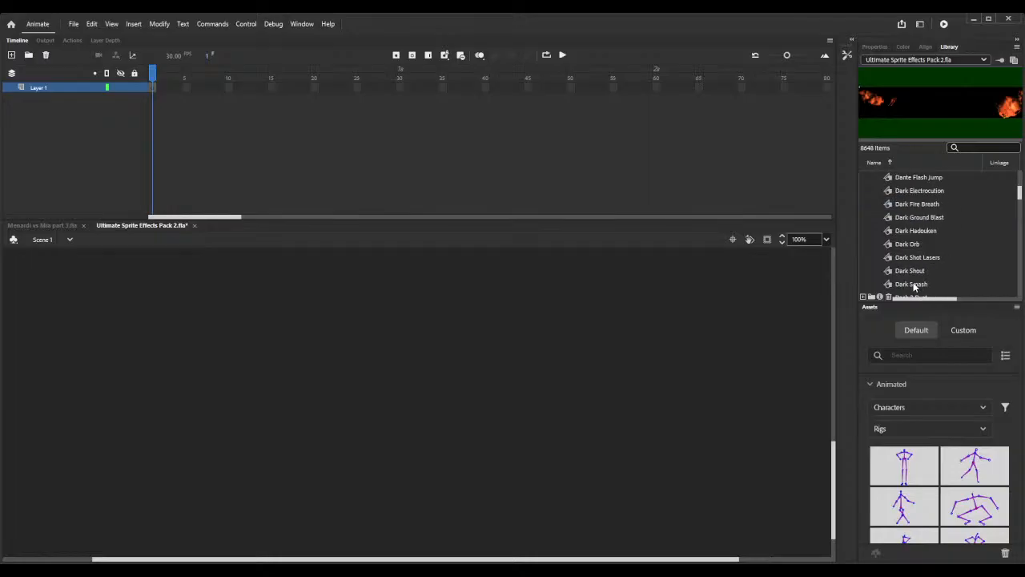
left_click(913, 218)
left_click(912, 231)
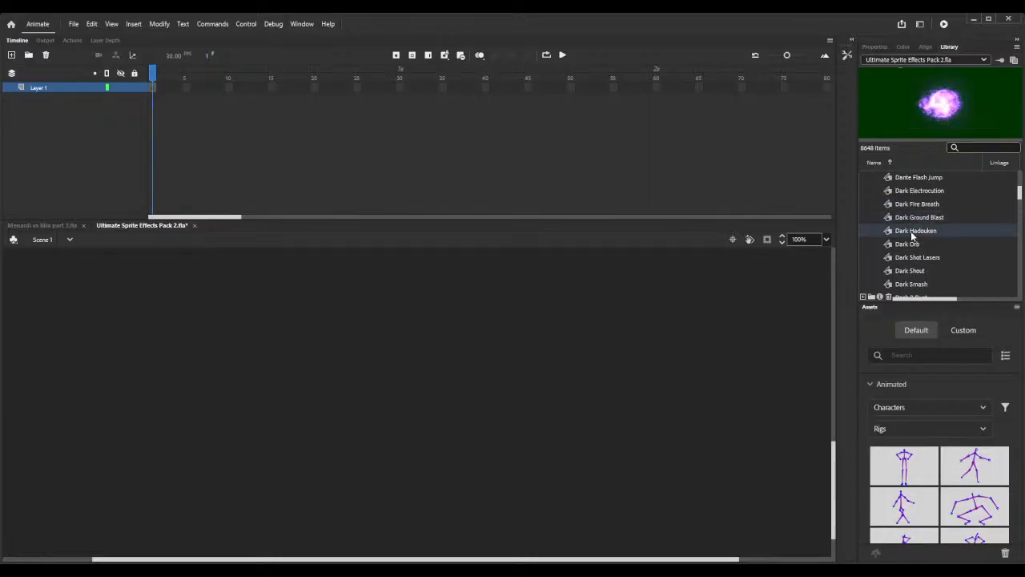
left_click(911, 244)
left_click(915, 258)
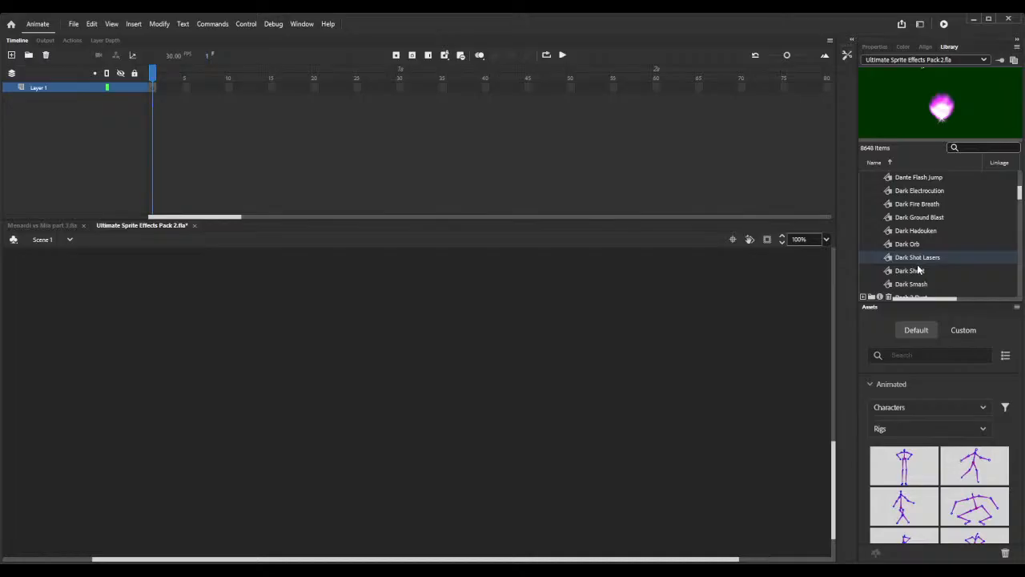
left_click(917, 270)
Find Explosion 1 in the Graphics folder and preview it.
scroll(917, 272, "down", 5)
scroll(917, 271, "down", 3)
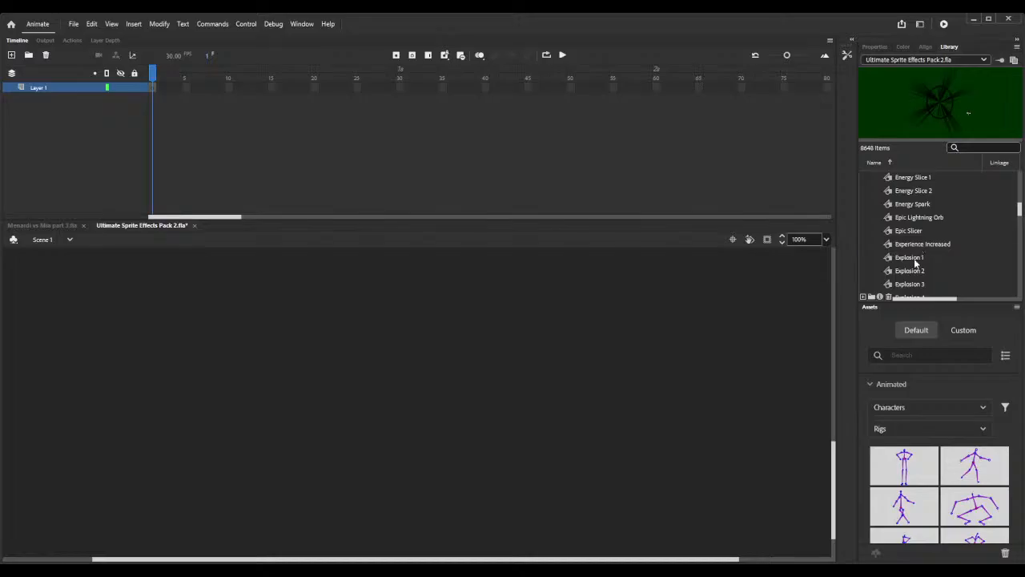
left_click(916, 258)
Look through the rest of the Graphics folder of Ultimate Sprite Effects Pack 2 down to the wind effects, previewing Special Portal Halved.
scroll(915, 261, "down", 15)
scroll(915, 262, "down", 20)
scroll(913, 264, "down", 15)
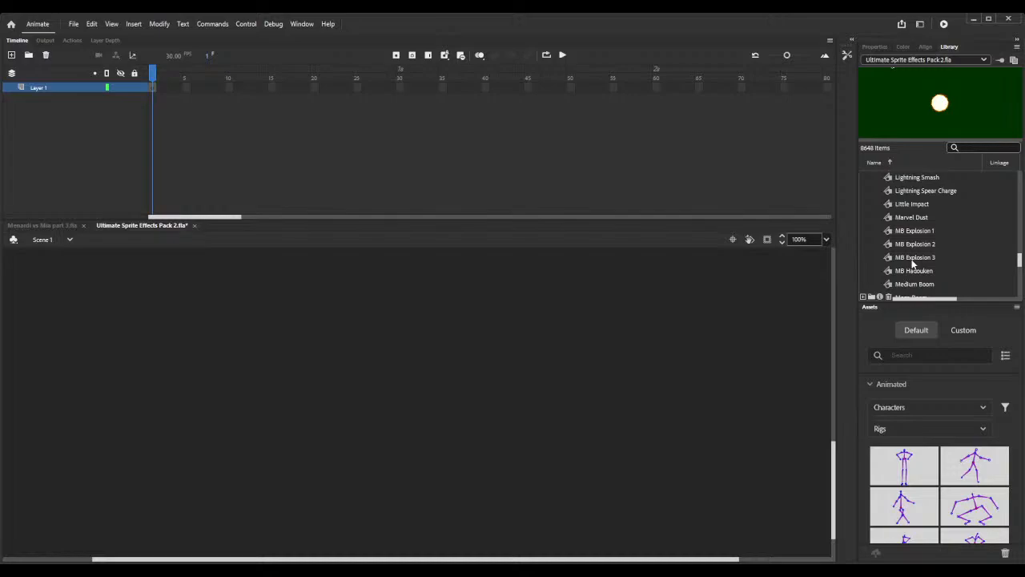
scroll(912, 264, "down", 10)
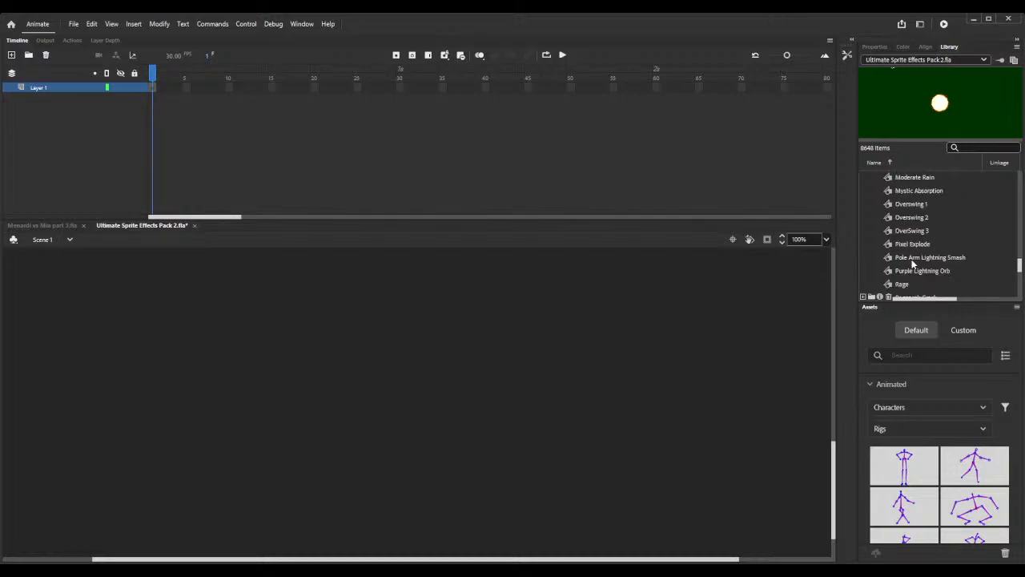
scroll(913, 263, "down", 8)
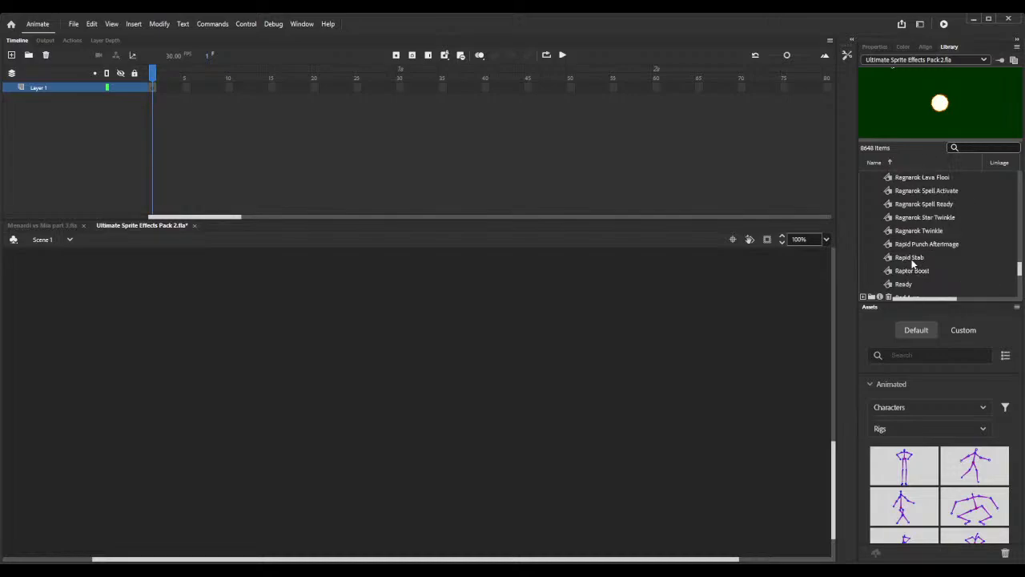
scroll(913, 263, "down", 10)
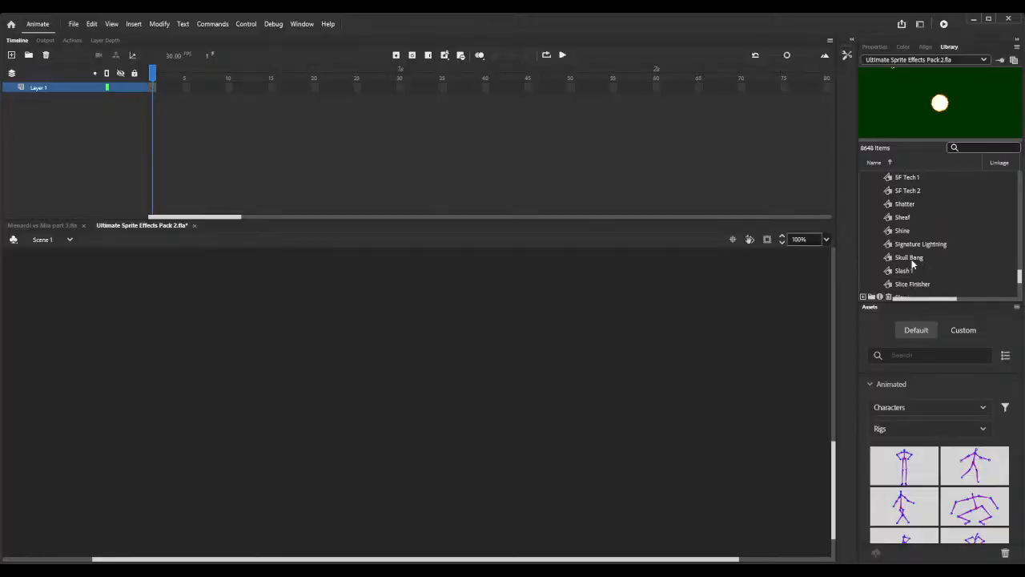
scroll(913, 264, "down", 1)
scroll(913, 264, "down", 1)
scroll(913, 264, "down", 2)
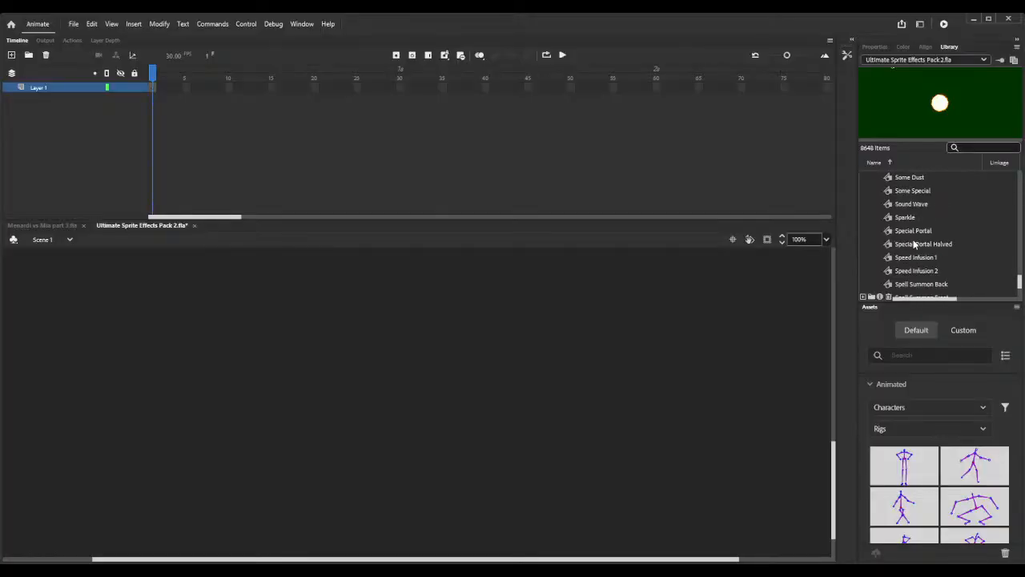
left_click(913, 244)
scroll(914, 243, "down", 10)
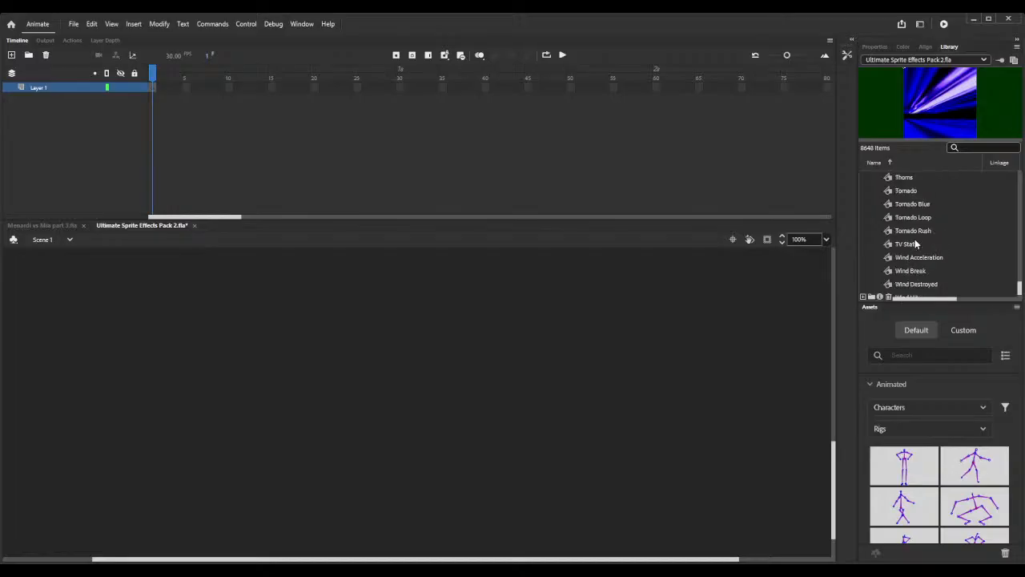
scroll(915, 240, "down", 1)
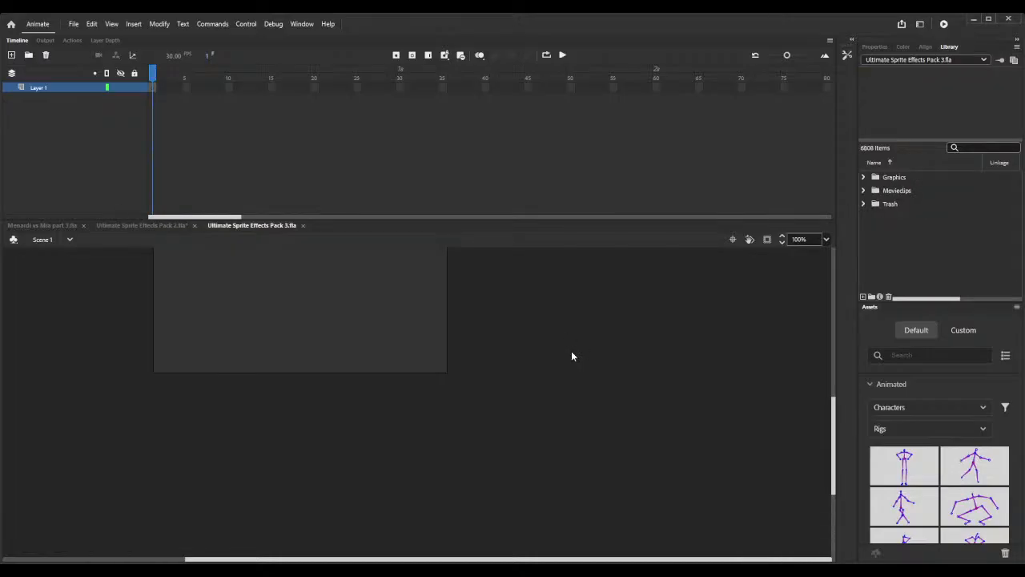
Expand the Graphics folder of Ultimate Sprite Effects Pack 3 and preview Aura 1, Bursting Fire, Dark Cloud, Dust Circulation and Dash Burst.
left_click(864, 178)
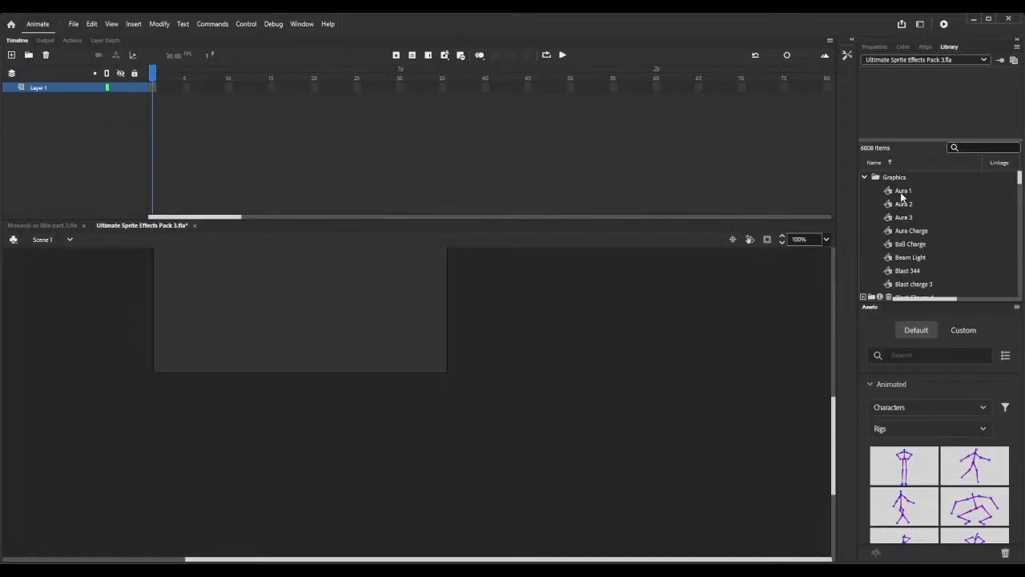
left_click(903, 194)
scroll(911, 227, "down", 4)
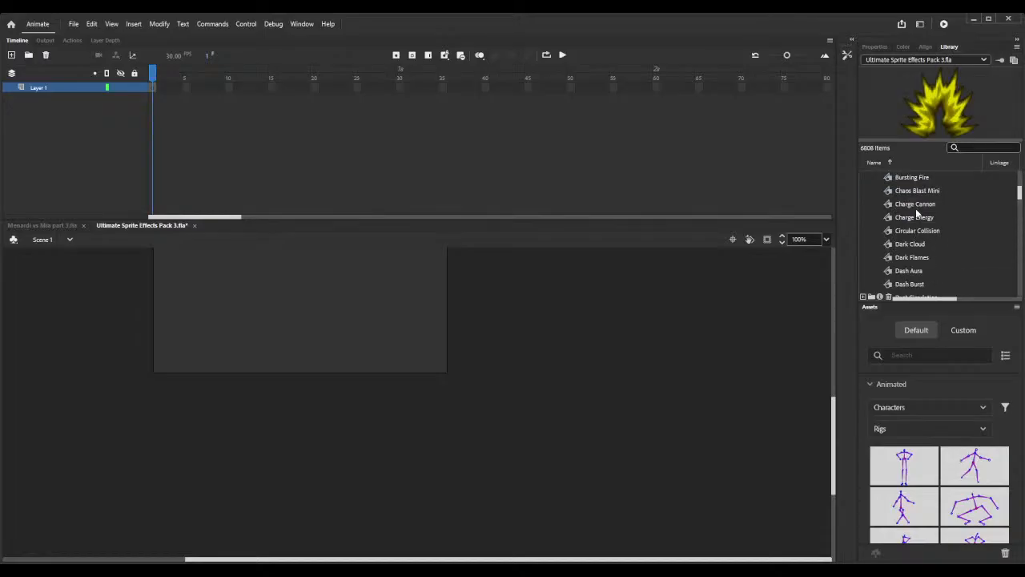
left_click(913, 178)
left_click(922, 243)
scroll(925, 249, "down", 3)
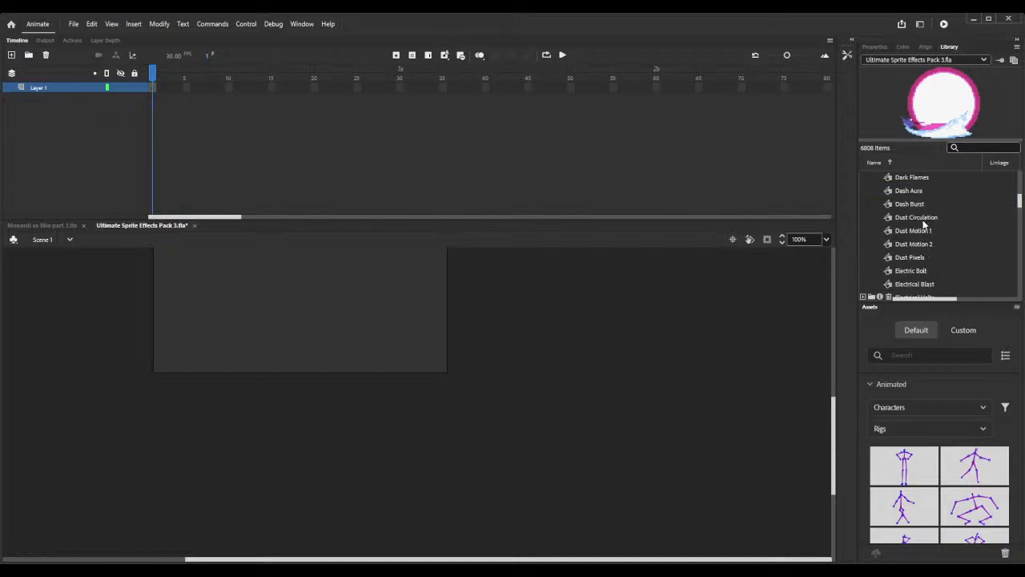
left_click(921, 216)
left_click(918, 204)
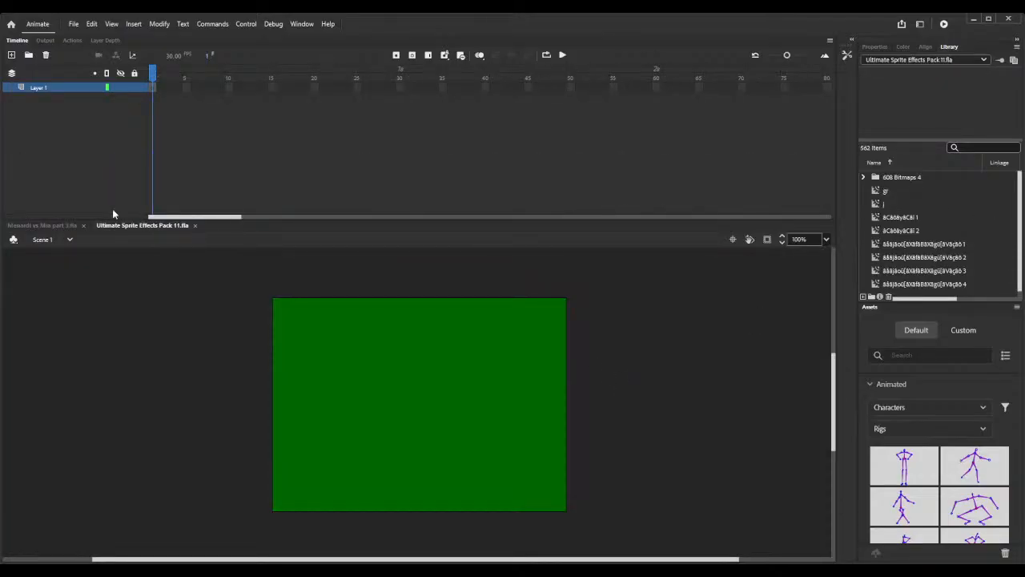
Close Ultimate Sprite Effects Pack 11, then open, check and close both versions of the September 2016 Special Effect Compilation file.
left_click(196, 225)
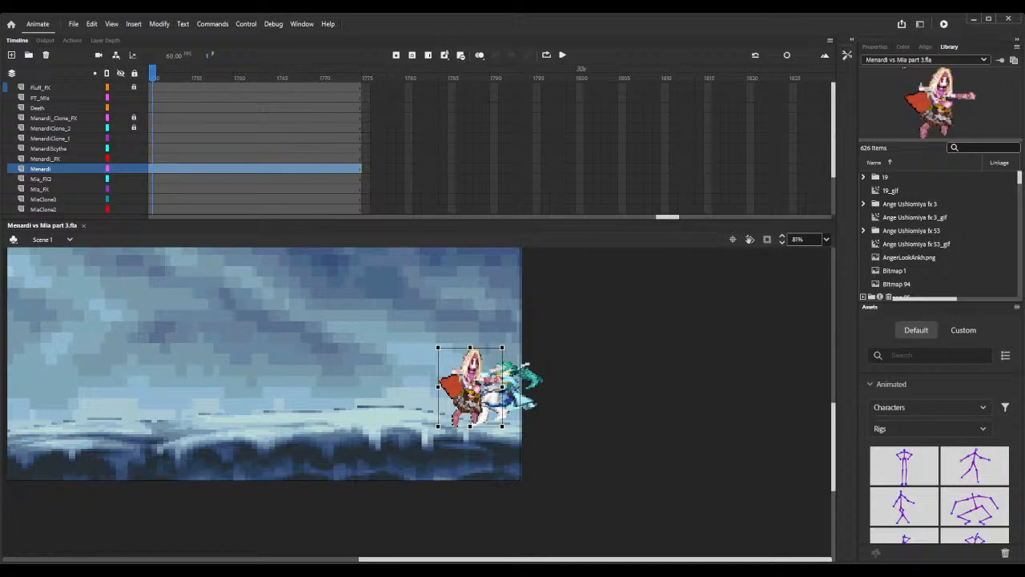
scroll(650, 371, "down", 3)
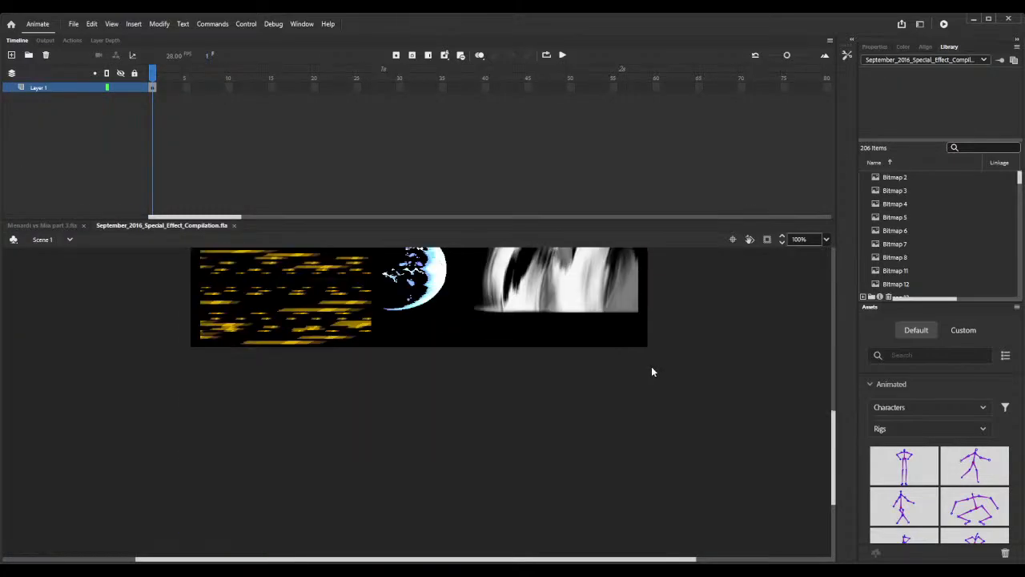
left_click(234, 225)
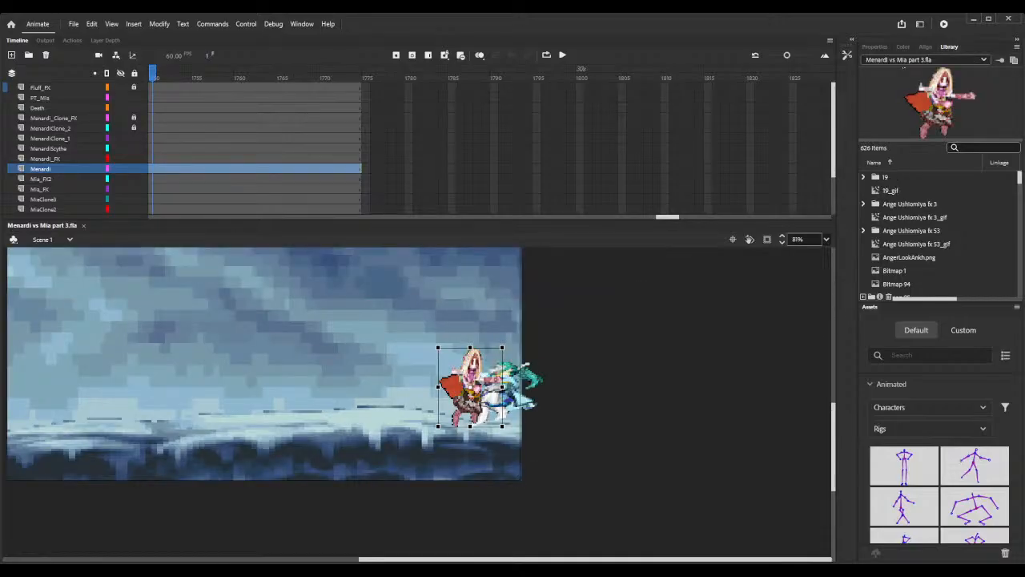
double_click(614, 354)
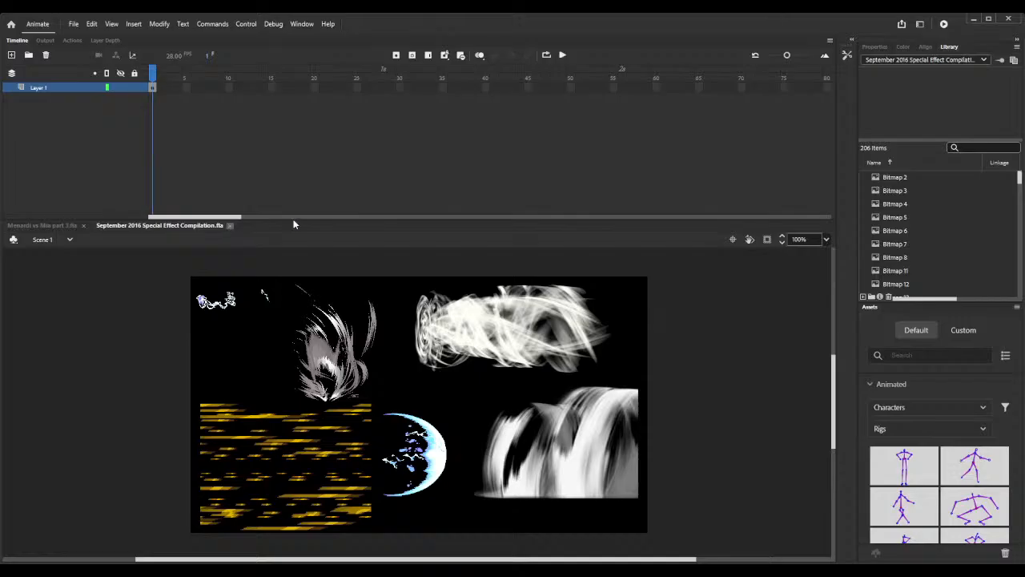
left_click(230, 225)
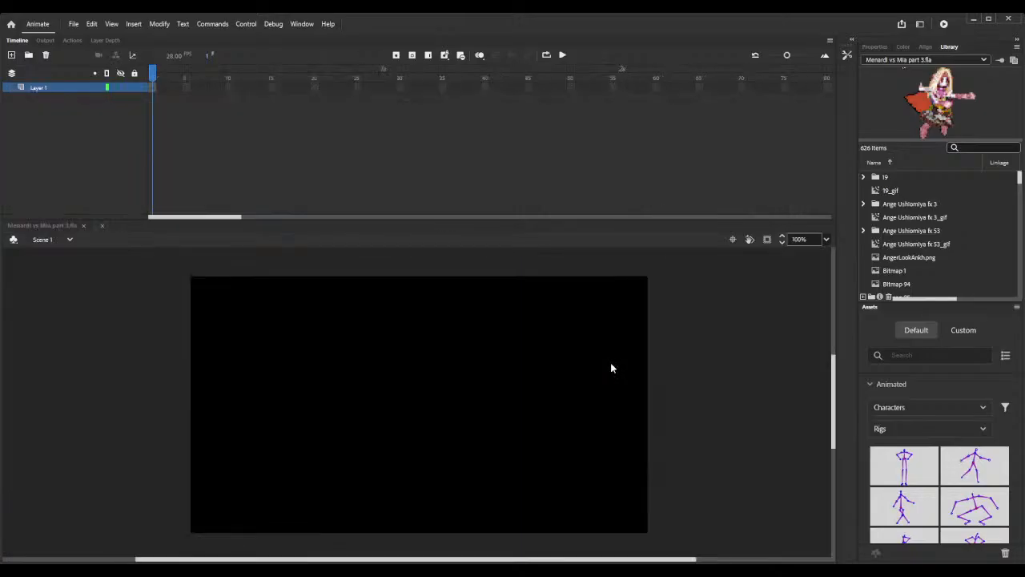
Preview Energy Clock Explosion, Diagonal Cyan Energy Strike and Cyanic Sakura Petals.gif in the November 2016 Special Effect Compilation library.
scroll(617, 368, "down", 2)
scroll(617, 368, "up", 2)
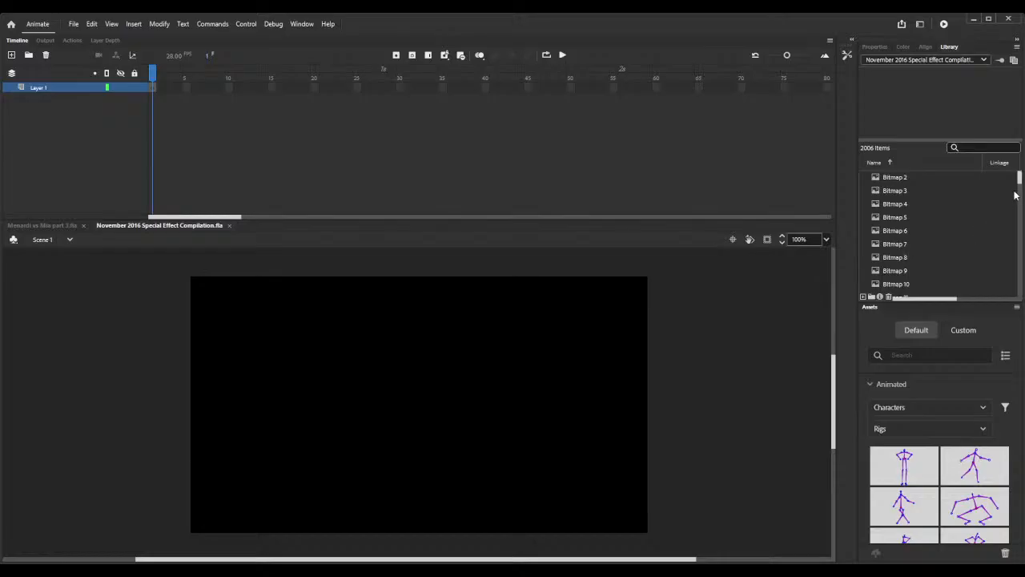
left_click_drag(1019, 177, 1023, 295)
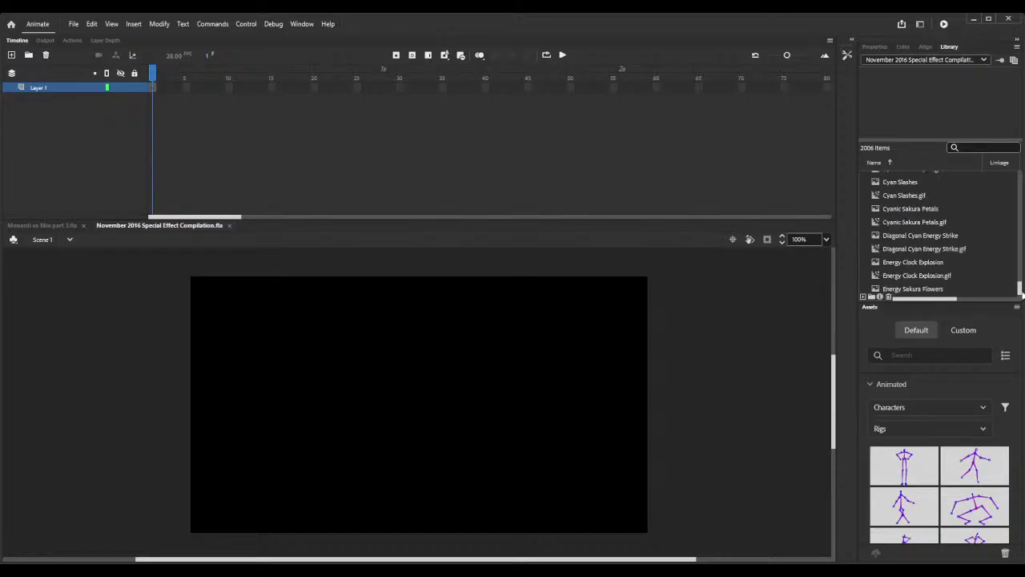
left_click(902, 260)
left_click(901, 250)
left_click(904, 238)
left_click(907, 222)
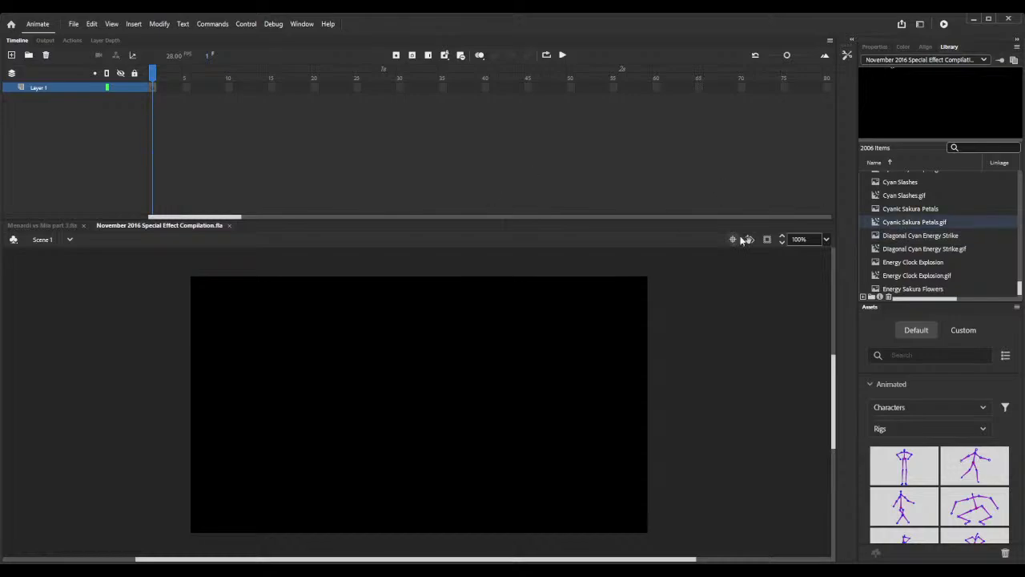
Look through the end of the November 2016 library down to the white effects and preview White Pillar.gif.
scroll(953, 277, "down", 5)
left_click(895, 274)
scroll(901, 280, "down", 10)
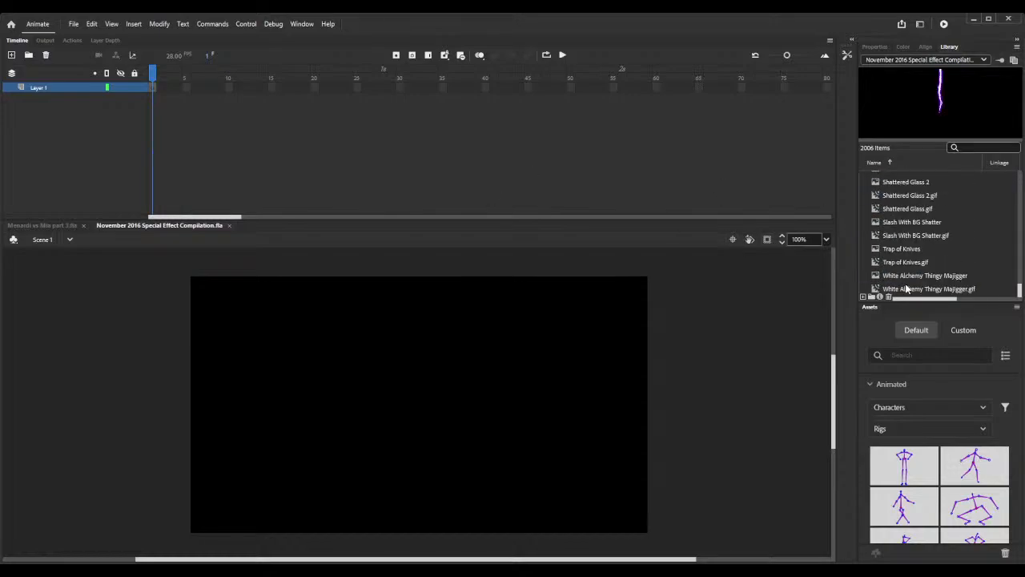
scroll(907, 288, "up", 1)
scroll(907, 288, "down", 4)
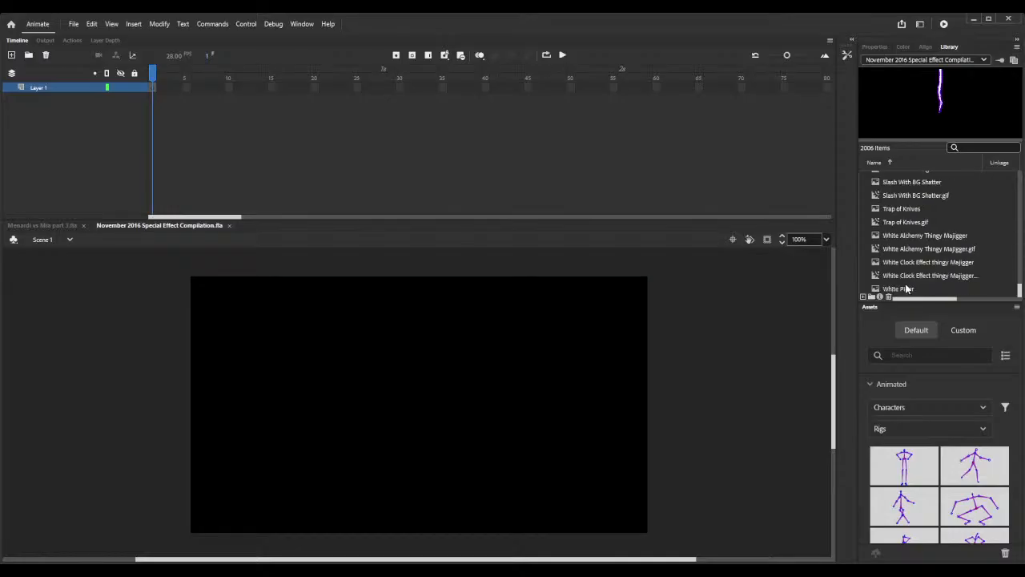
left_click(907, 263)
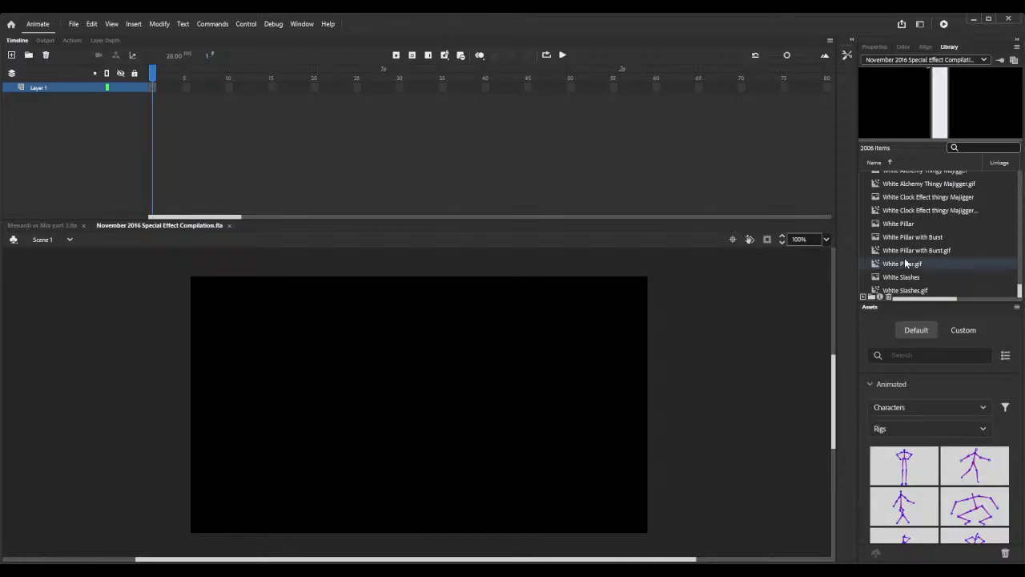
Open the White Pillar with Burst.gif symbol and scrub through its animation to frame 34.
left_click(907, 251)
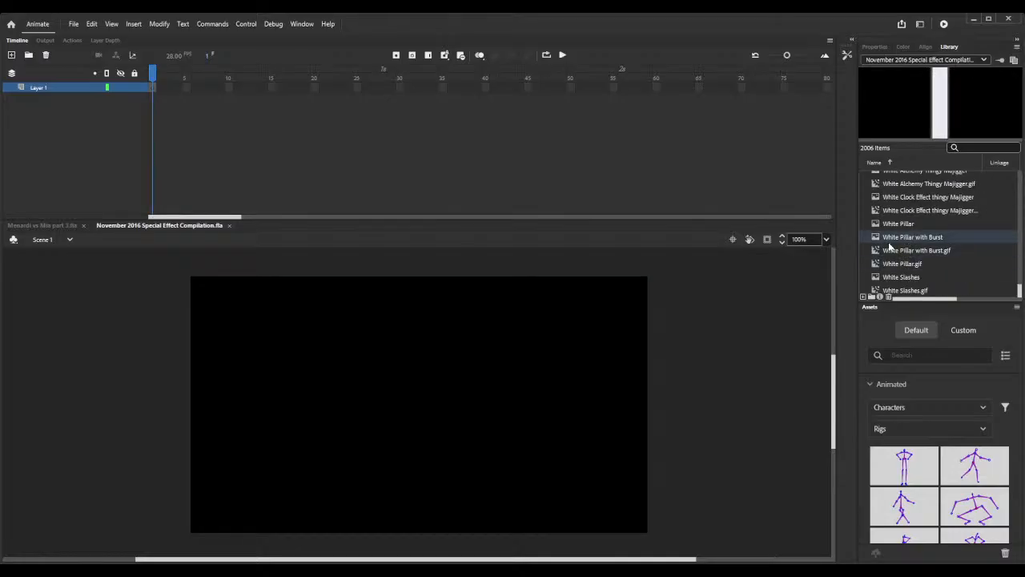
double_click(879, 250)
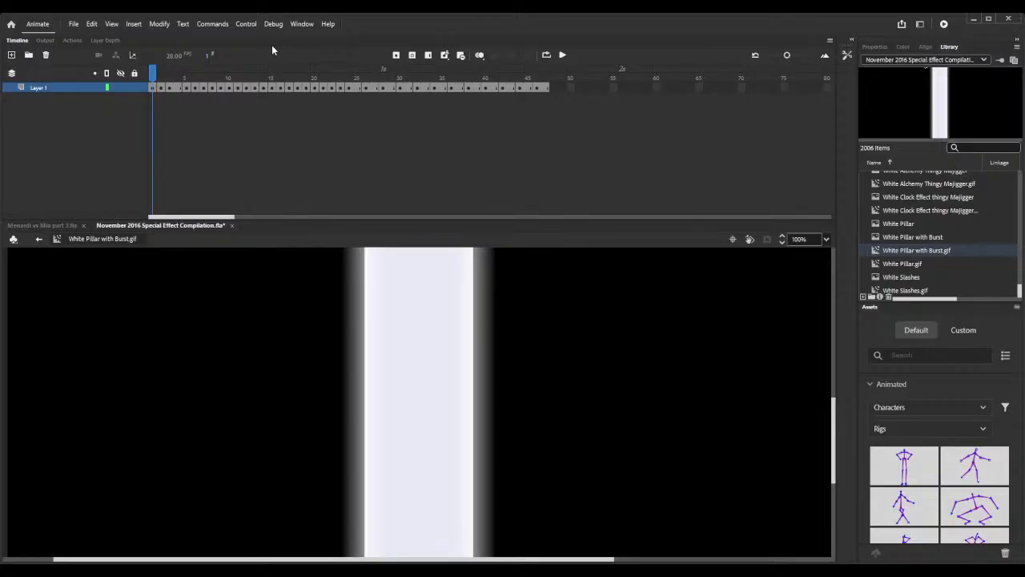
left_click_drag(177, 78, 434, 78)
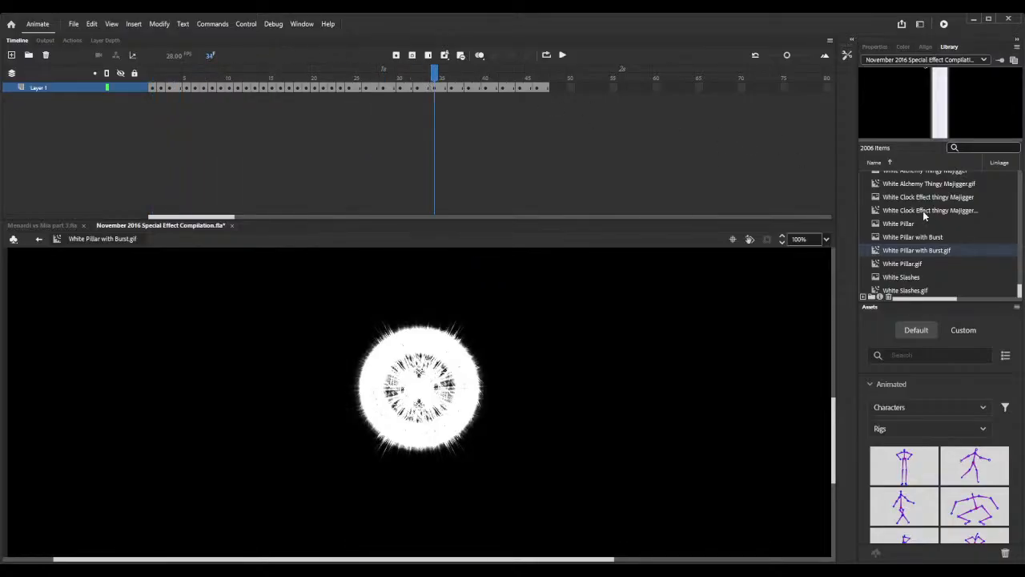
Select White Pillar.gif, check the library items back up to Shattered Glass, and close the November 2016 compilation.
left_click(878, 266)
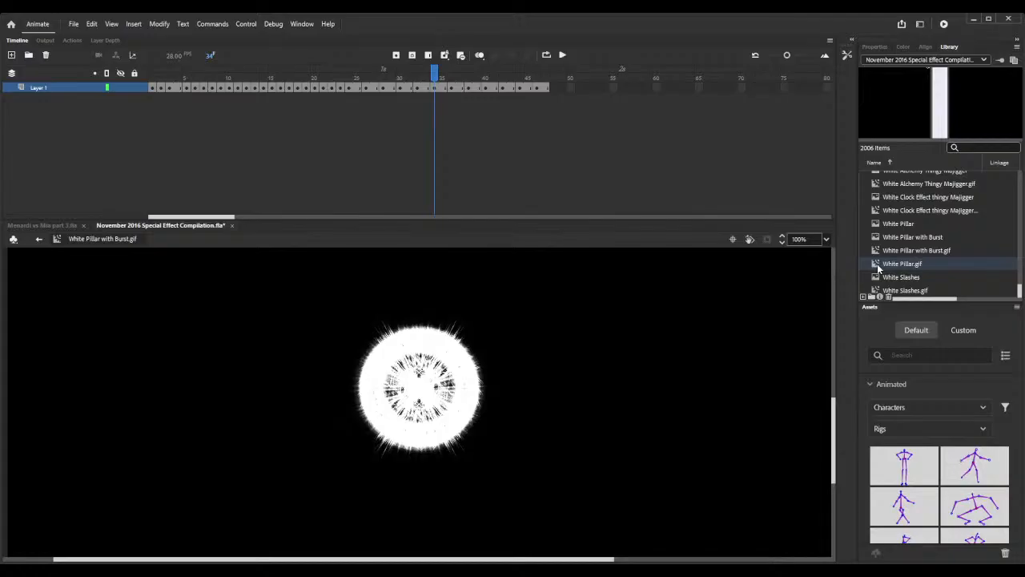
scroll(881, 248, "up", 2)
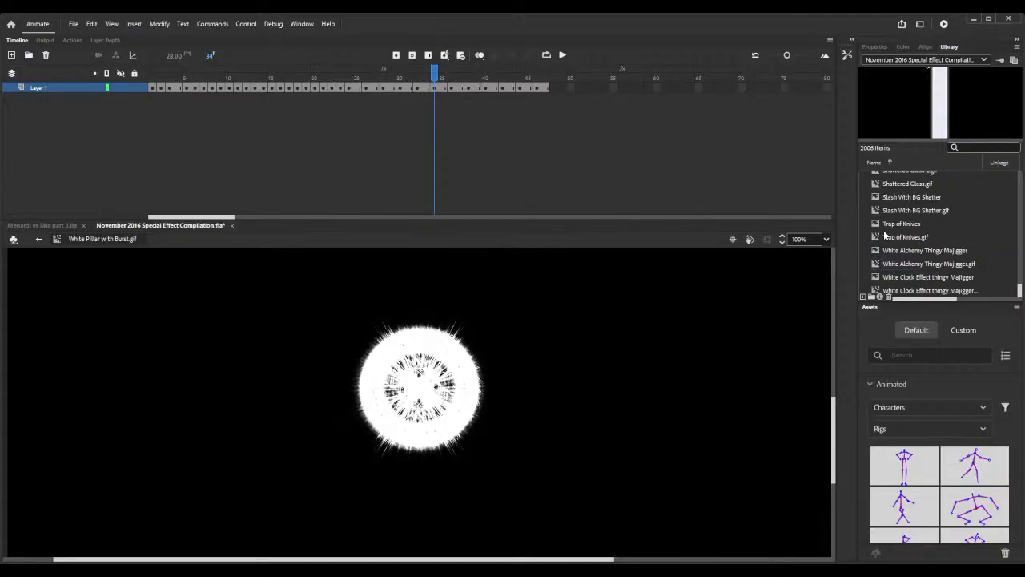
scroll(883, 230, "up", 1)
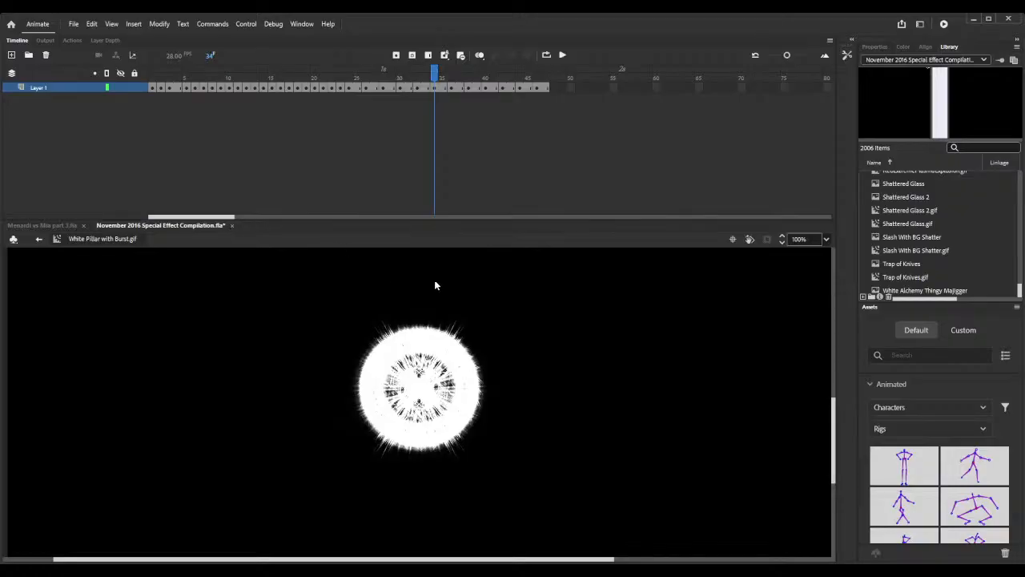
left_click(560, 329)
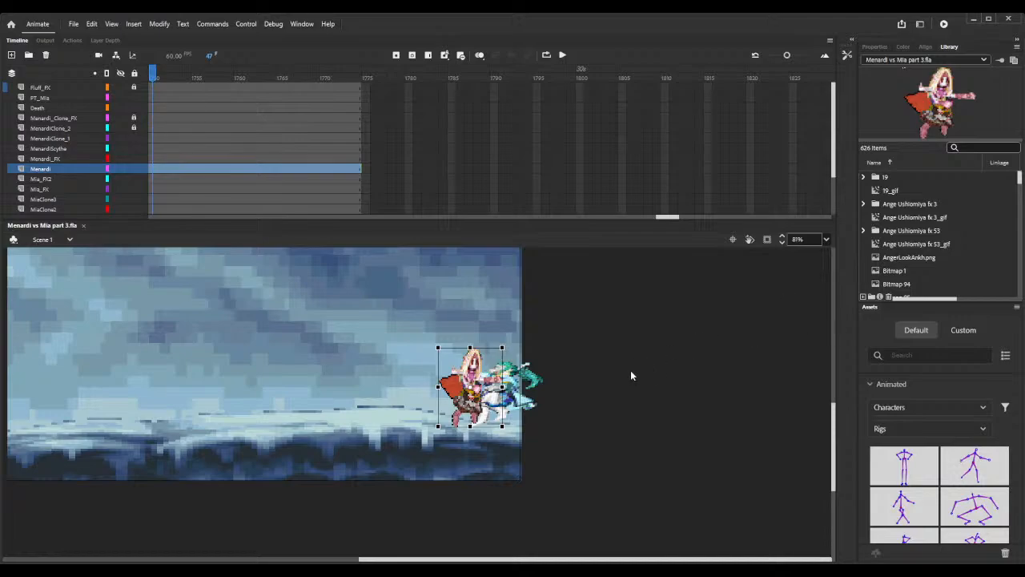
Open May 2016 Special Effect Compilation.fla, check the effects on its stage and close the file.
double_click(605, 360)
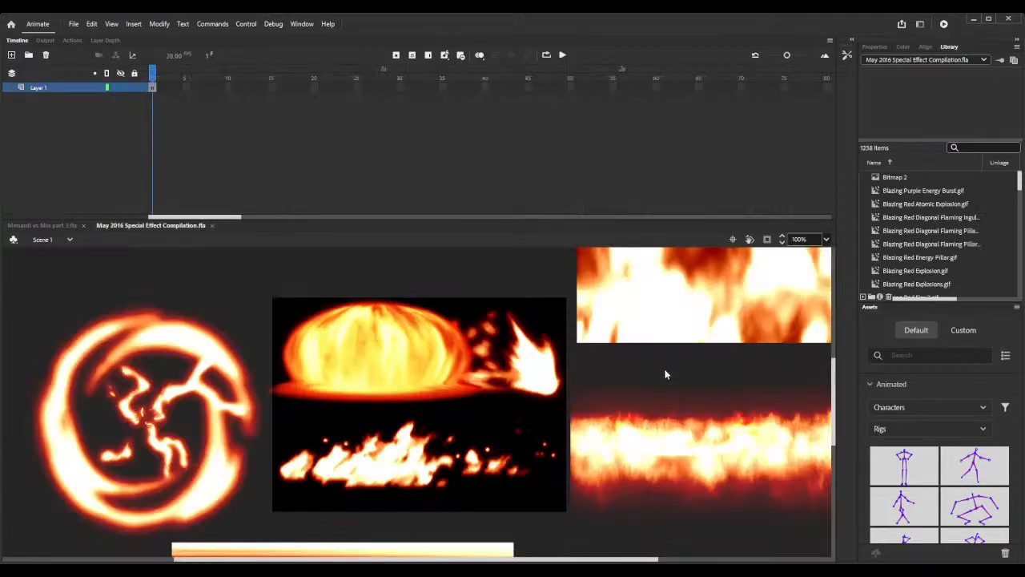
scroll(665, 374, "down", 5)
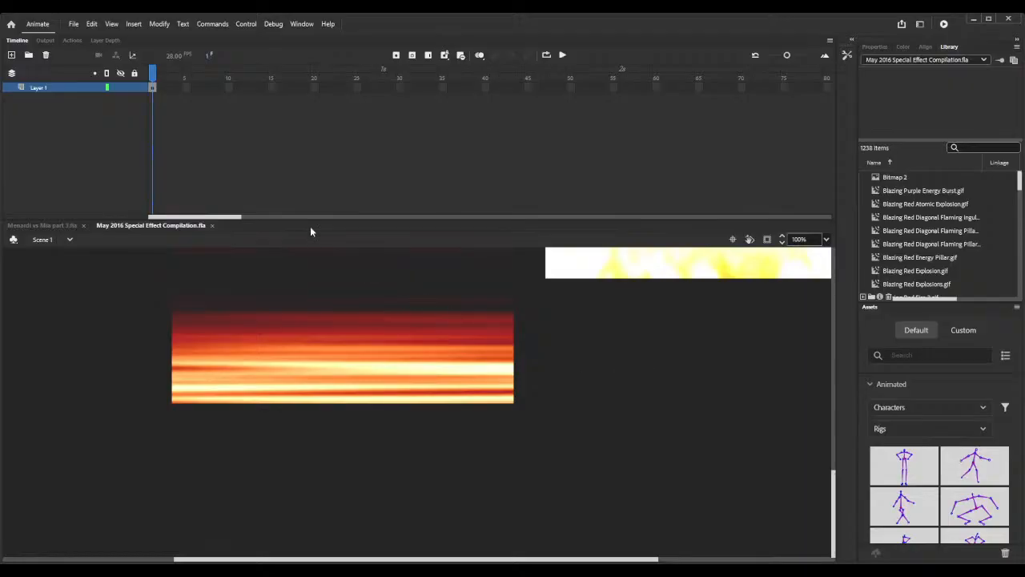
left_click(211, 225)
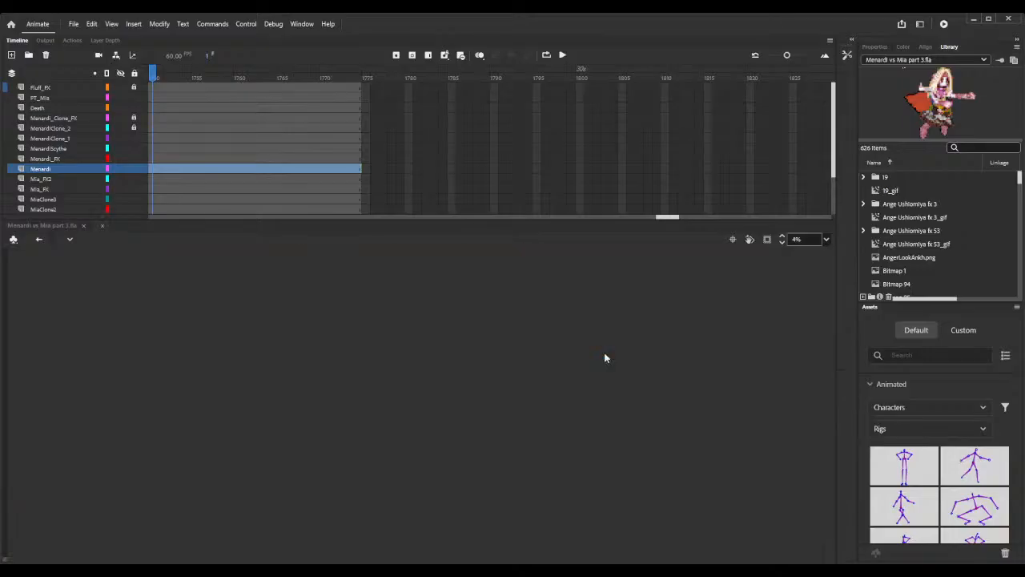
Check the effects on the stage of March 2017 Special Effect Compilation.fla and close the file.
scroll(605, 352, "down", 5)
scroll(605, 352, "up", 6)
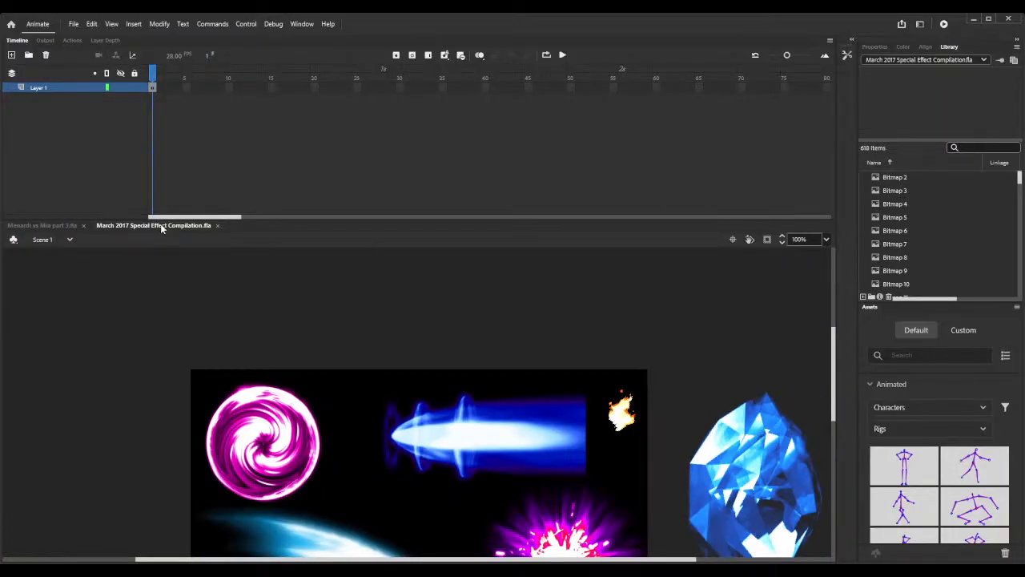
left_click(218, 226)
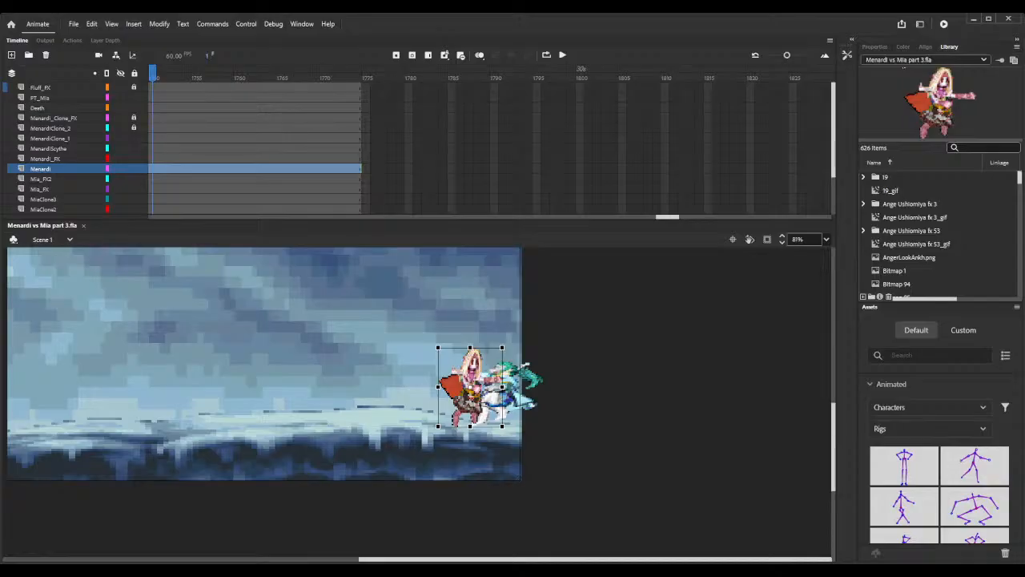
Open June_2017_Special_Effect_Compilation_2.fla and June_2017_Special_Effect_Compilation.fla in turn, check the effects on each stage and close both files.
scroll(595, 360, "down", 3)
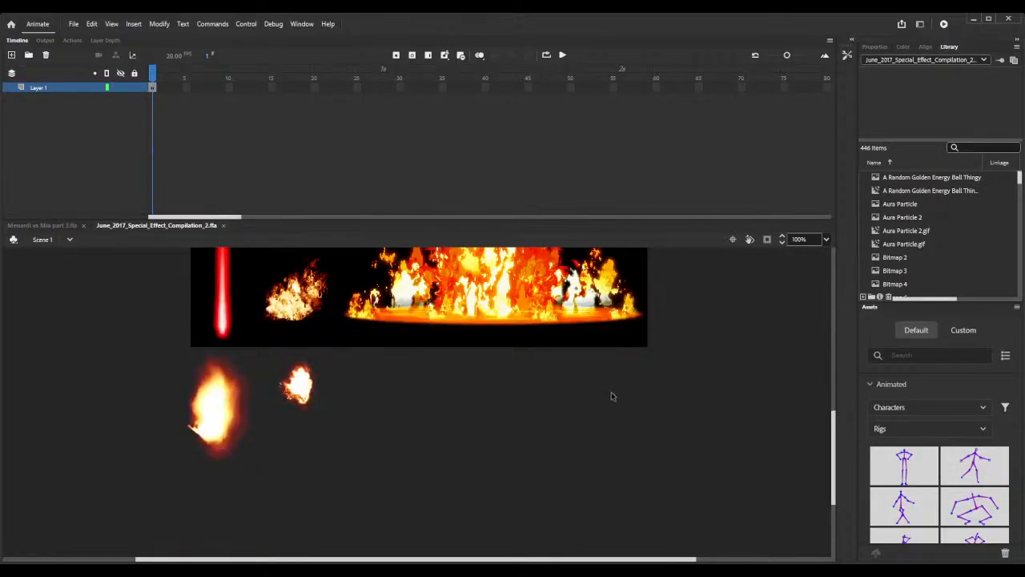
scroll(607, 395, "up", 2)
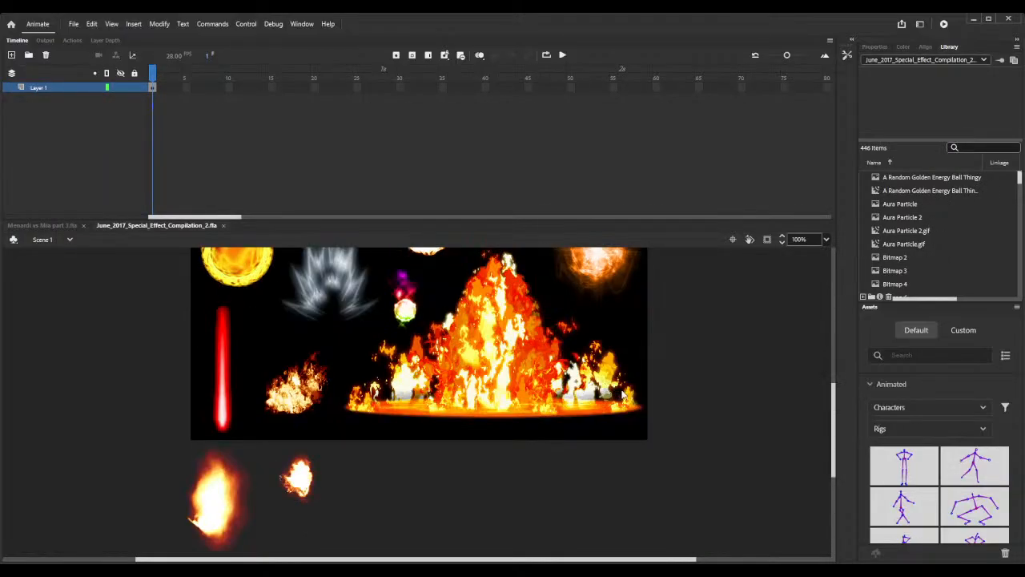
left_click(223, 225)
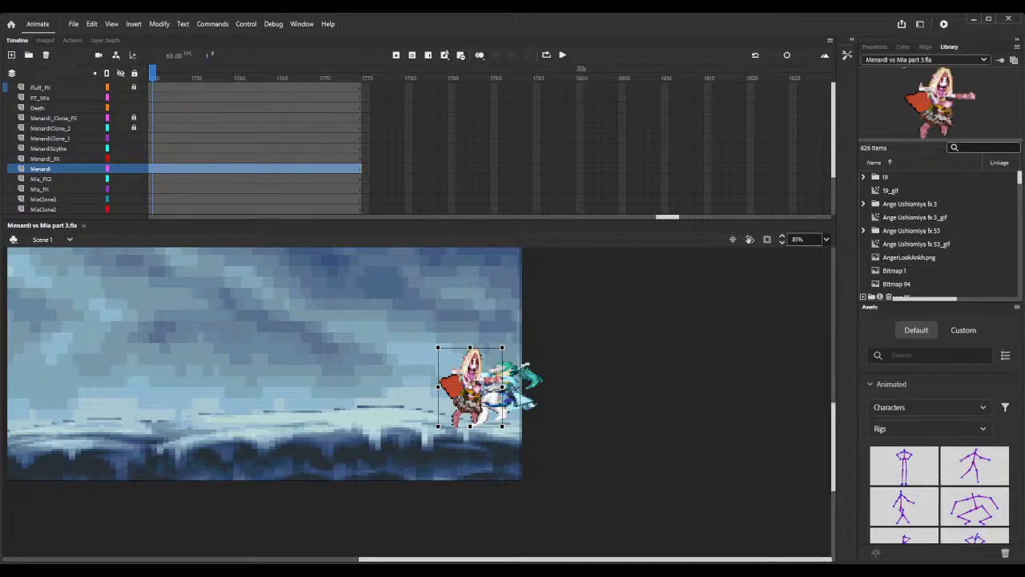
scroll(615, 361, "down", 3)
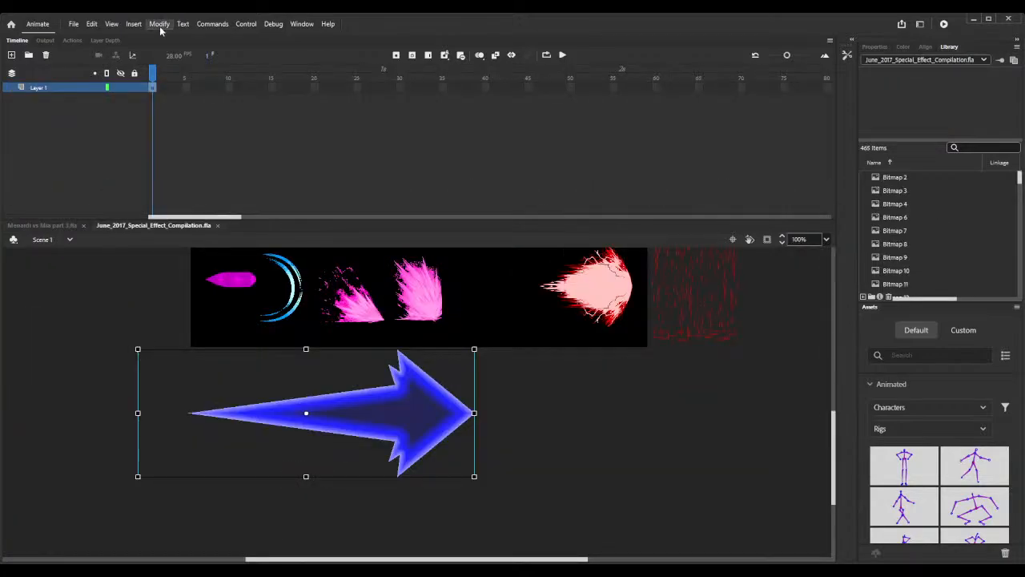
left_click(217, 225)
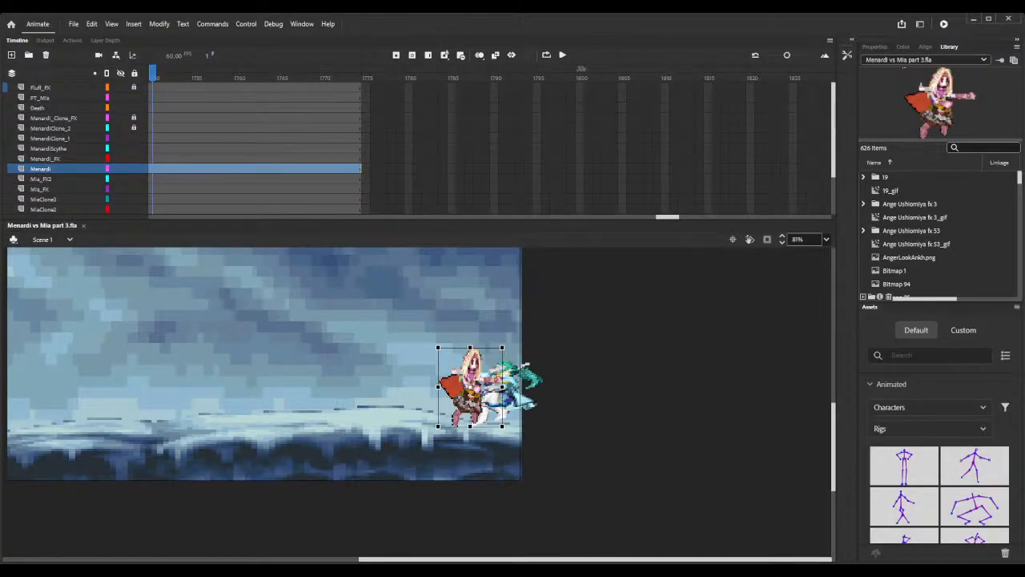
Open June 2017 Special Effect Compilation 2.fla and June 2016 Special Effect Compilation.fla in turn, check their stages and close both files.
key("ctrl+0")
scroll(804, 389, "down", 3)
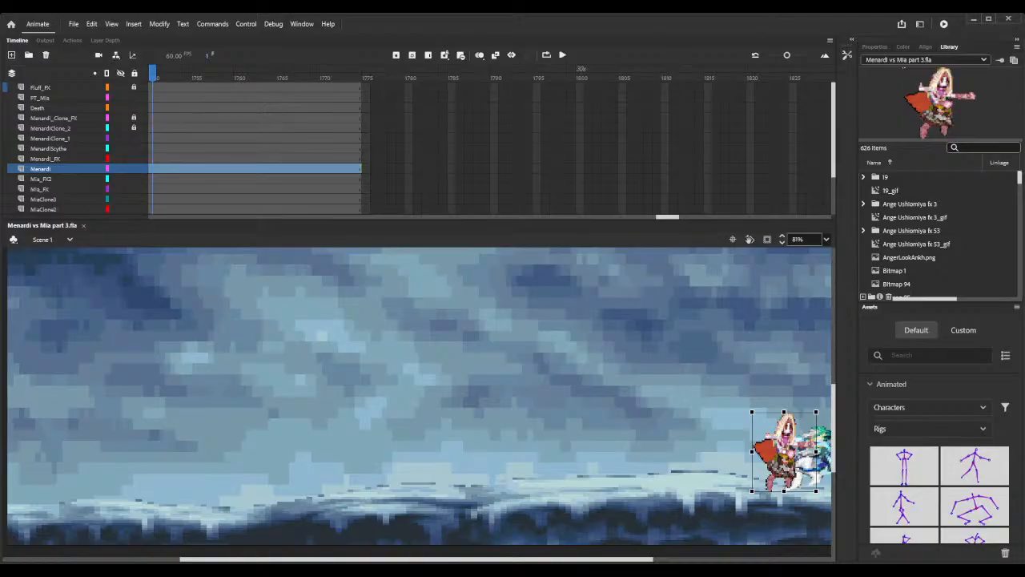
scroll(598, 400, "down", 2)
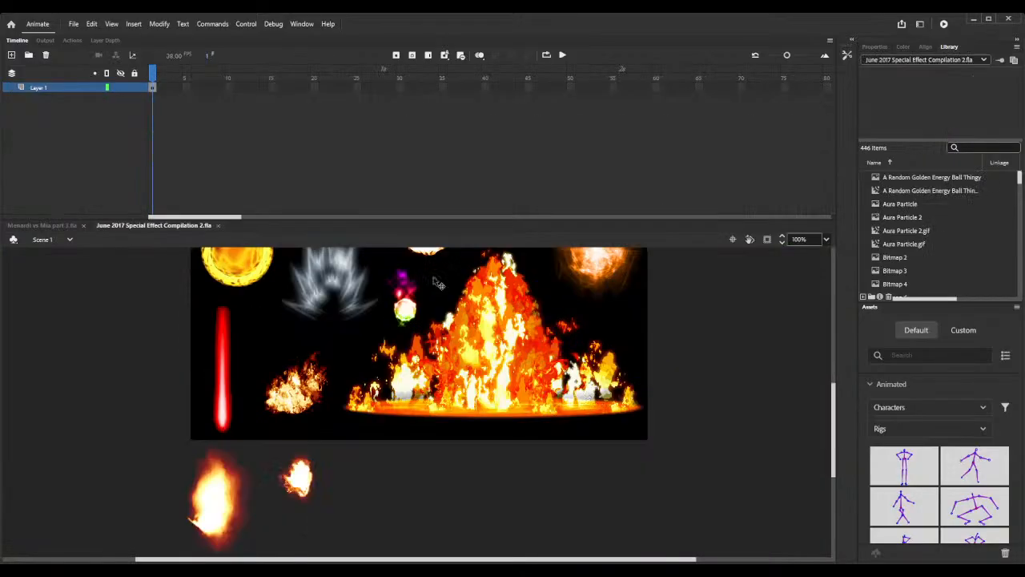
left_click(217, 225)
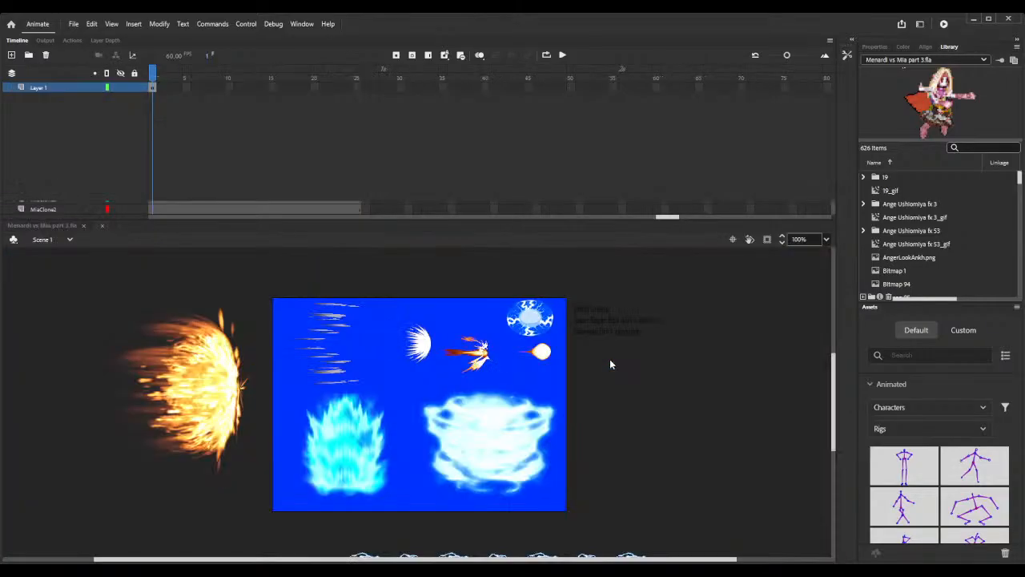
scroll(612, 364, "down", 3)
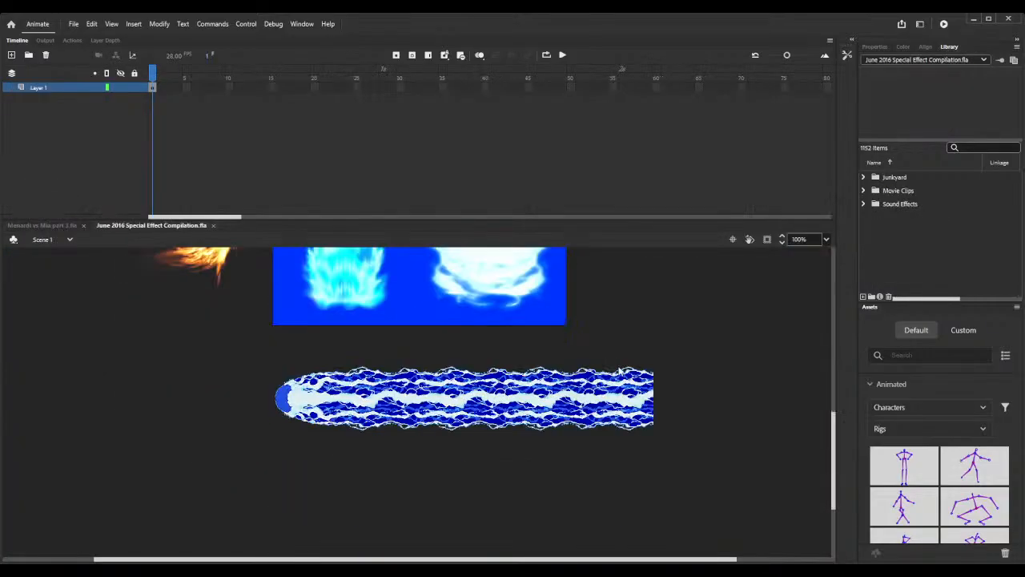
left_click(213, 225)
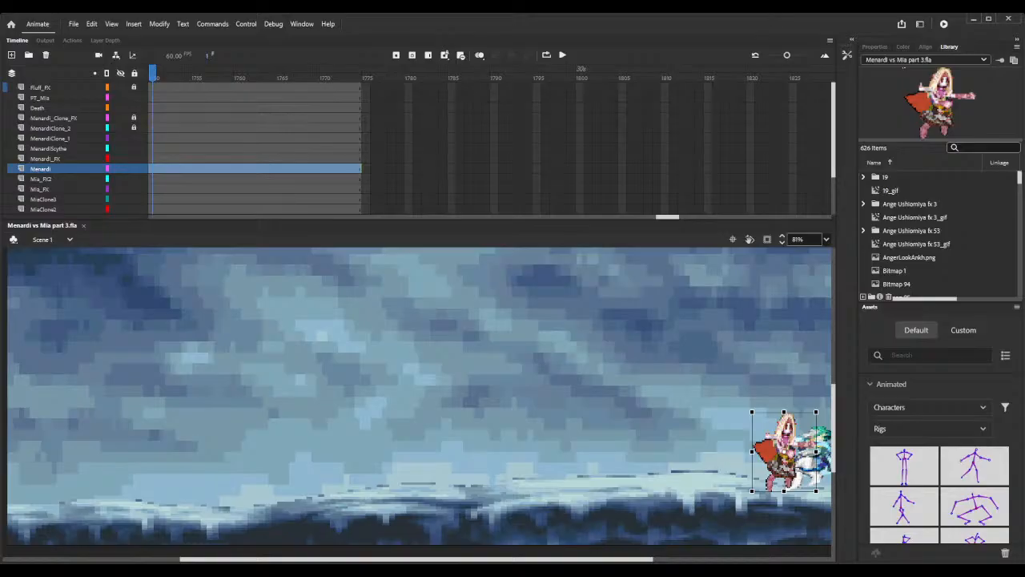
Open Heavens Resources (YouTube and Google).fla and look through its library items down to the SvC fire breath and Tornado effects.
scroll(636, 346, "down", 2)
scroll(746, 289, "up", 1)
scroll(914, 230, "down", 10)
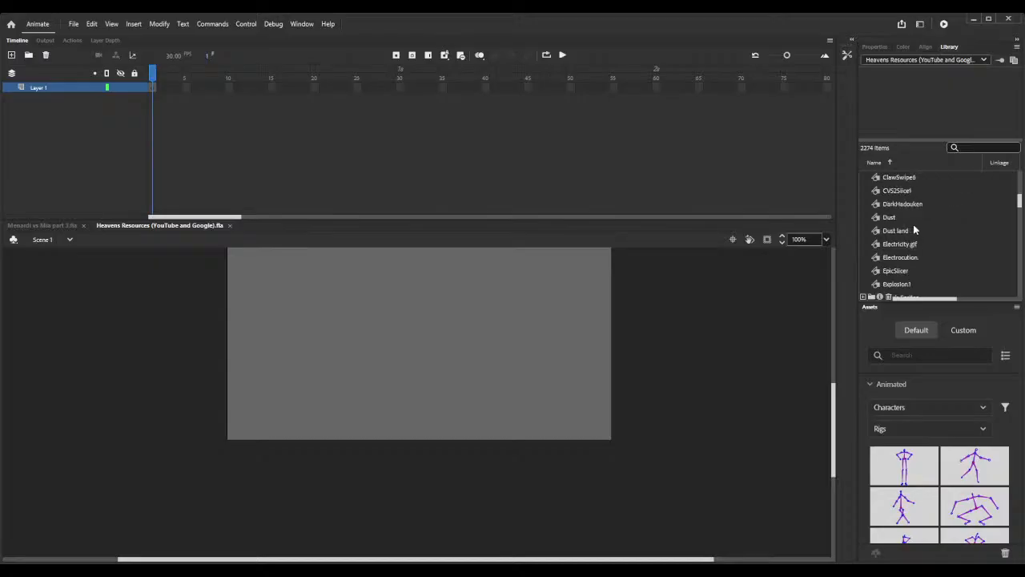
scroll(915, 230, "down", 15)
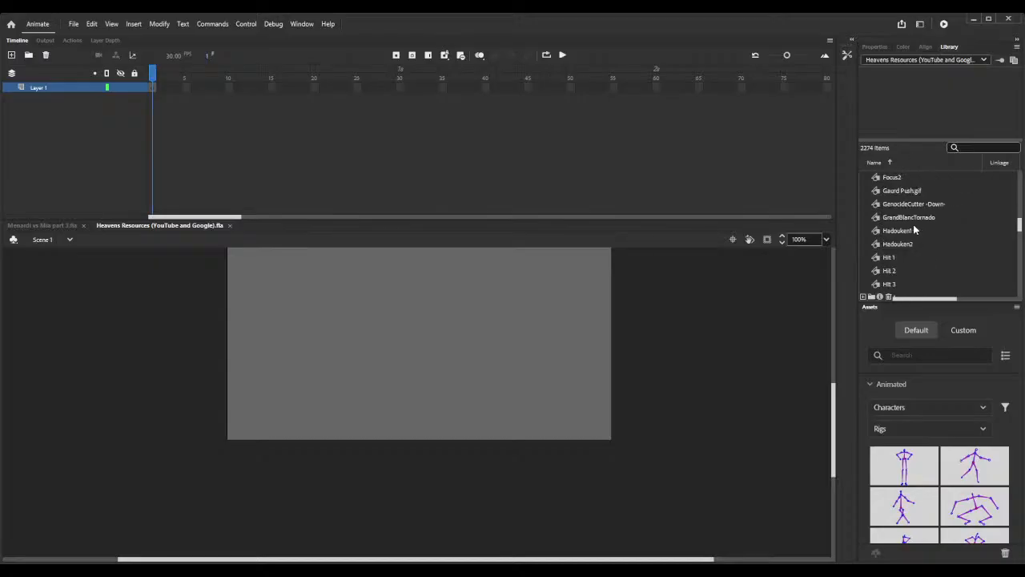
scroll(915, 230, "down", 5)
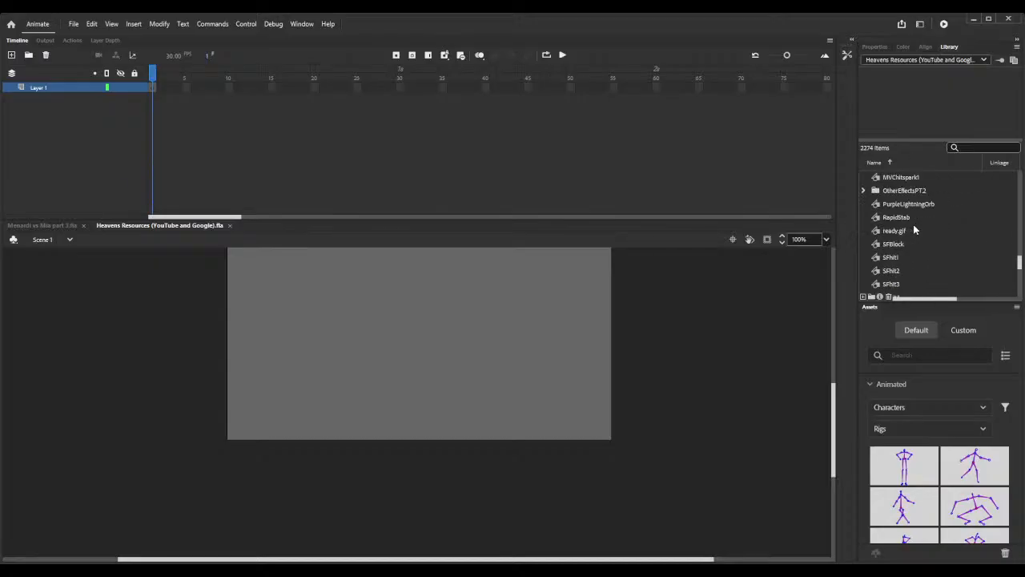
scroll(913, 230, "down", 3)
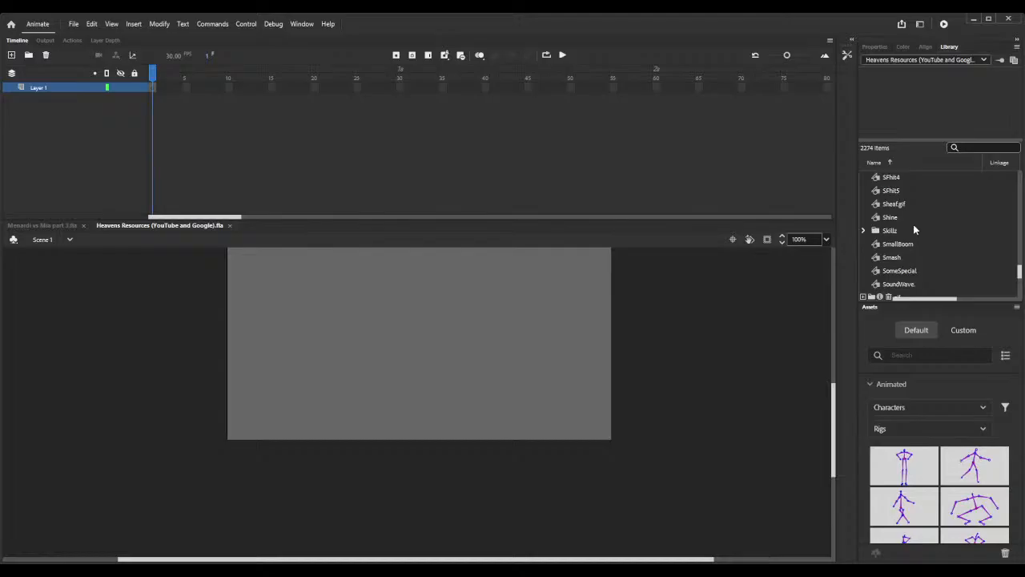
scroll(914, 229, "down", 2)
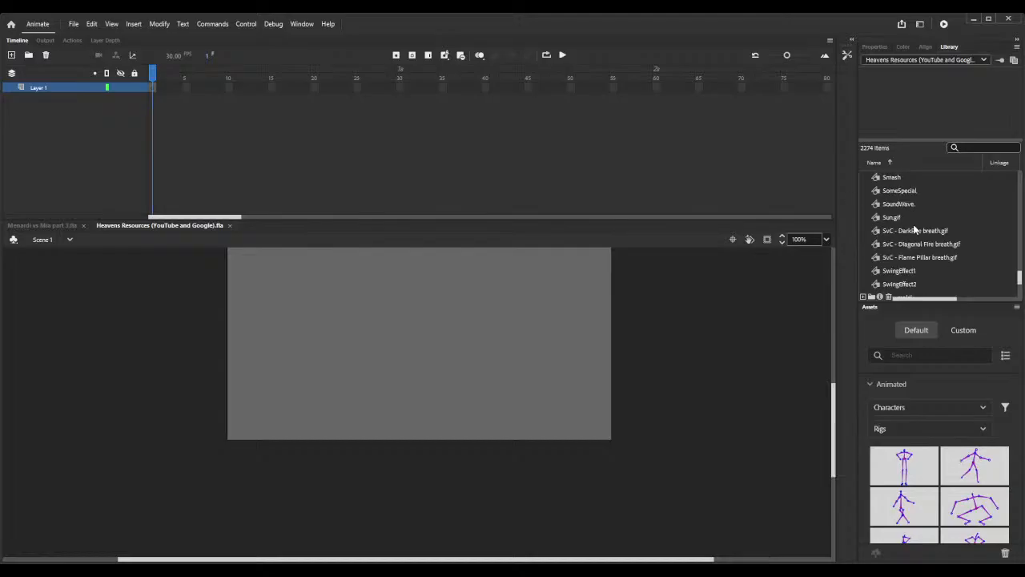
scroll(915, 230, "down", 1)
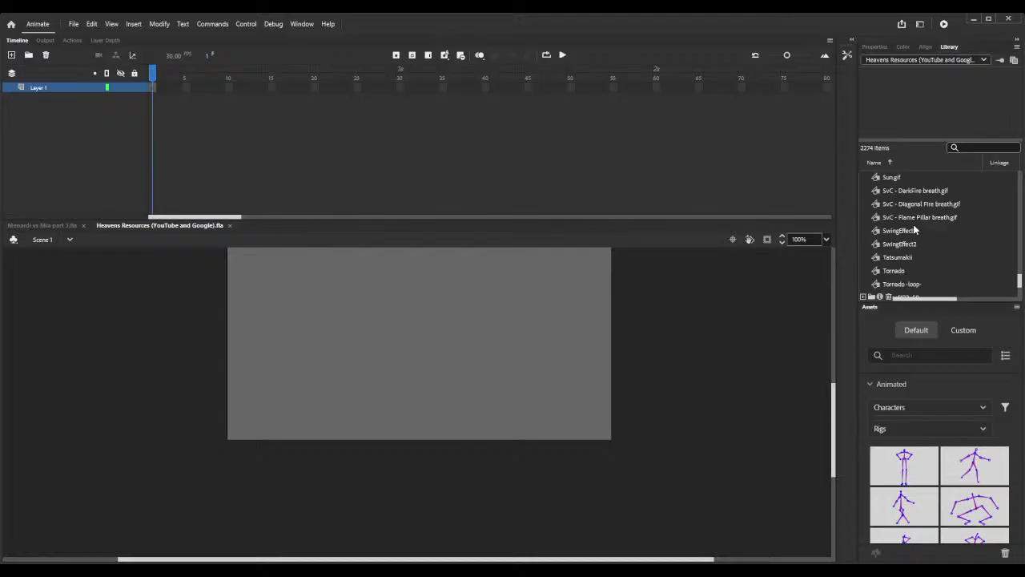
Preview SvC - Flame Pillar breath.gif, check the remaining library items and close the Heavens Resources file.
left_click(921, 217)
scroll(920, 218, "down", 1)
scroll(920, 224, "down", 3)
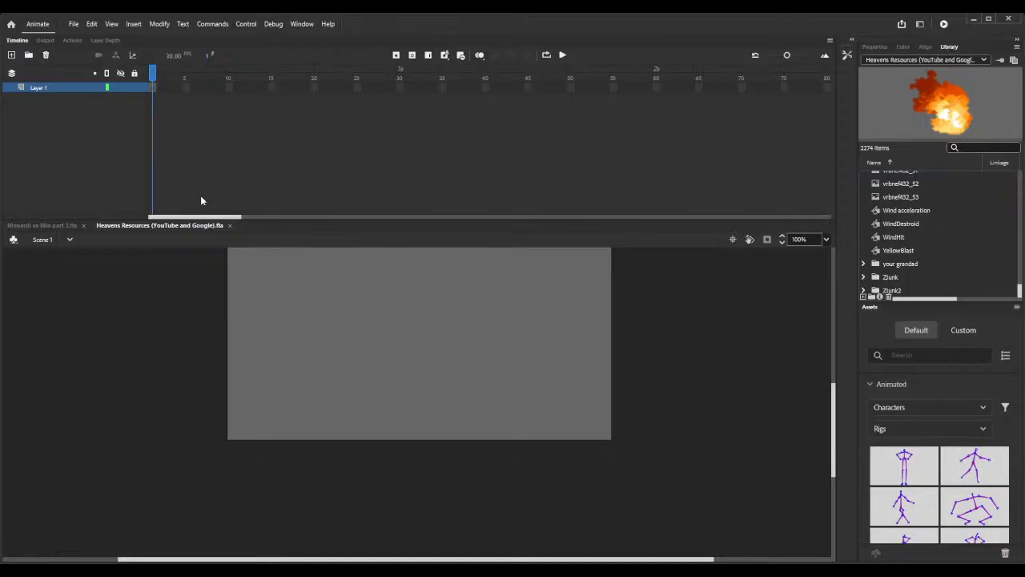
left_click(230, 225)
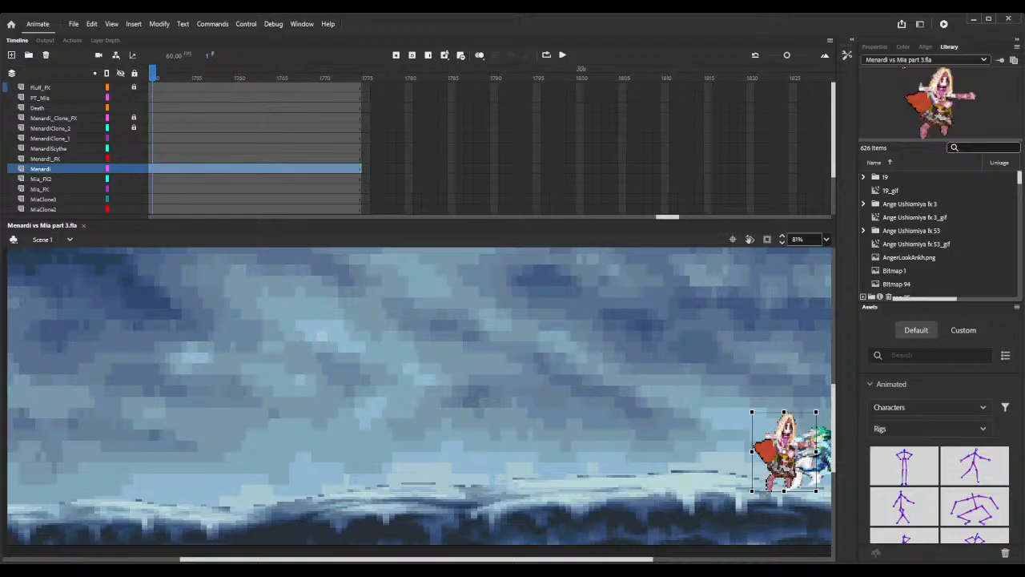
Open both copies of the 1st Special Effects Compilation of 2015 and the 2nd compilation, check their stage effects and close them all.
scroll(612, 356, "down", 3)
scroll(627, 367, "up", 2)
scroll(626, 367, "down", 2)
scroll(627, 366, "up", 3)
scroll(628, 367, "down", 1)
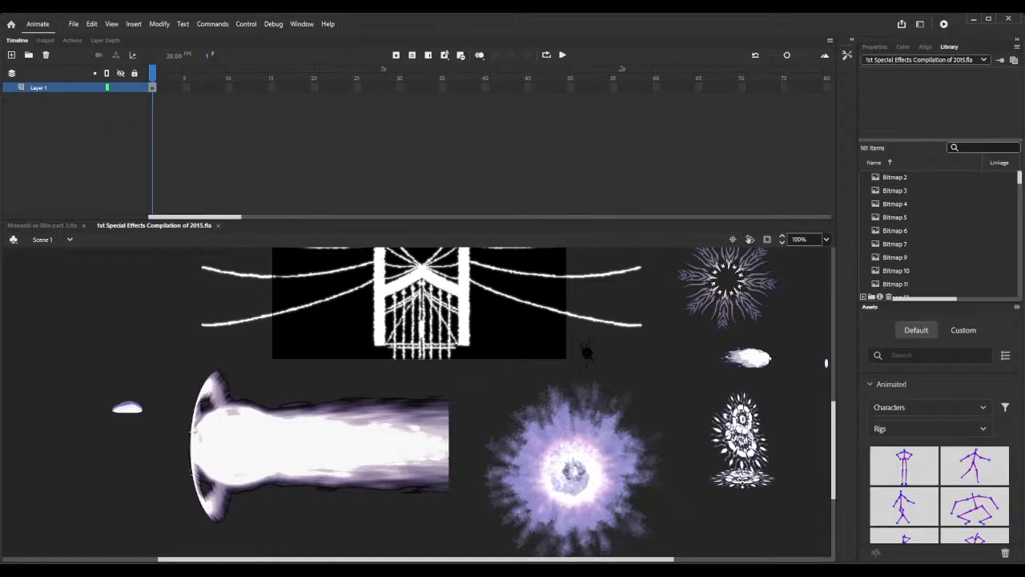
scroll(573, 352, "down", 2)
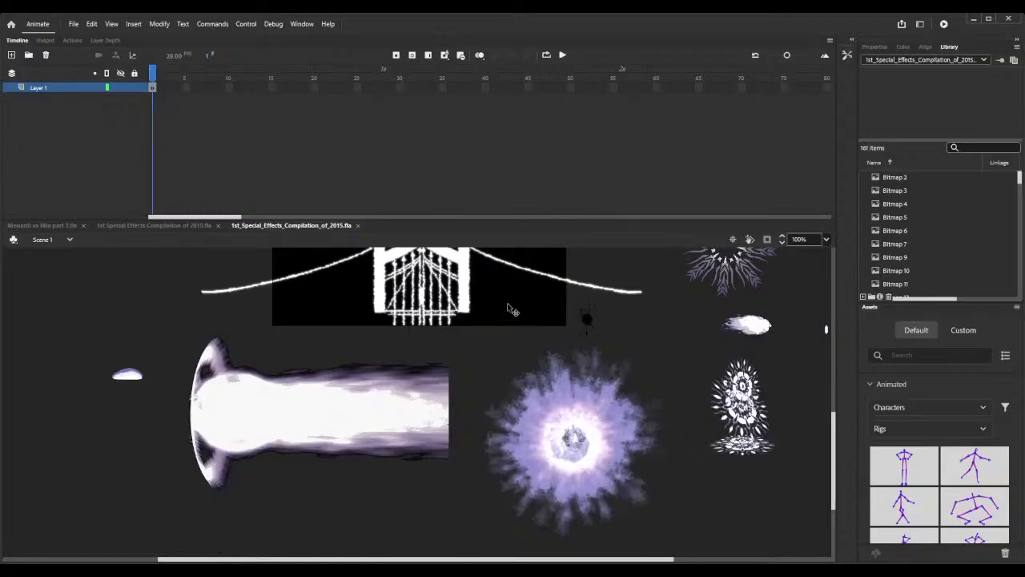
left_click(358, 226)
left_click(217, 225)
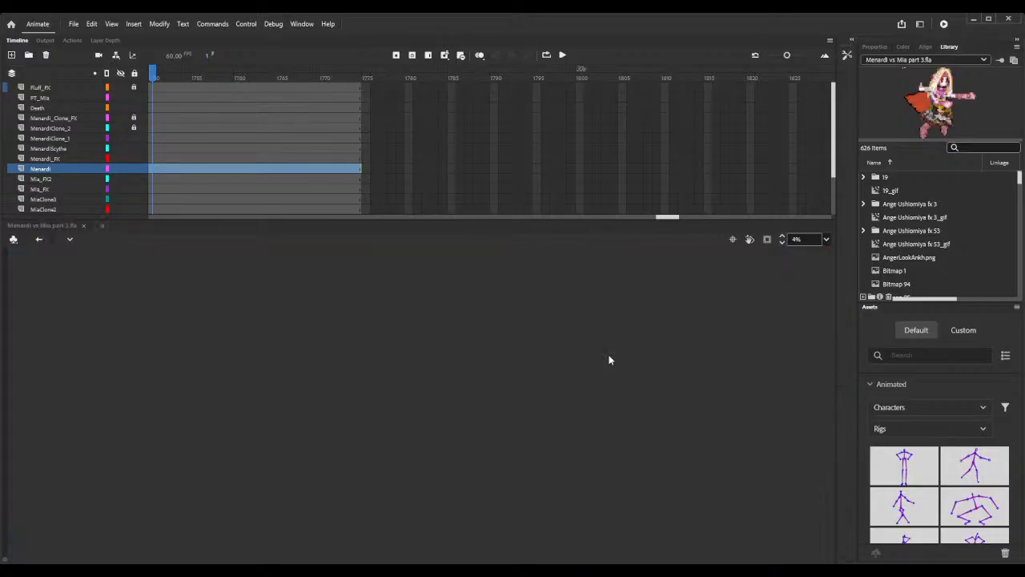
scroll(610, 359, "down", 4)
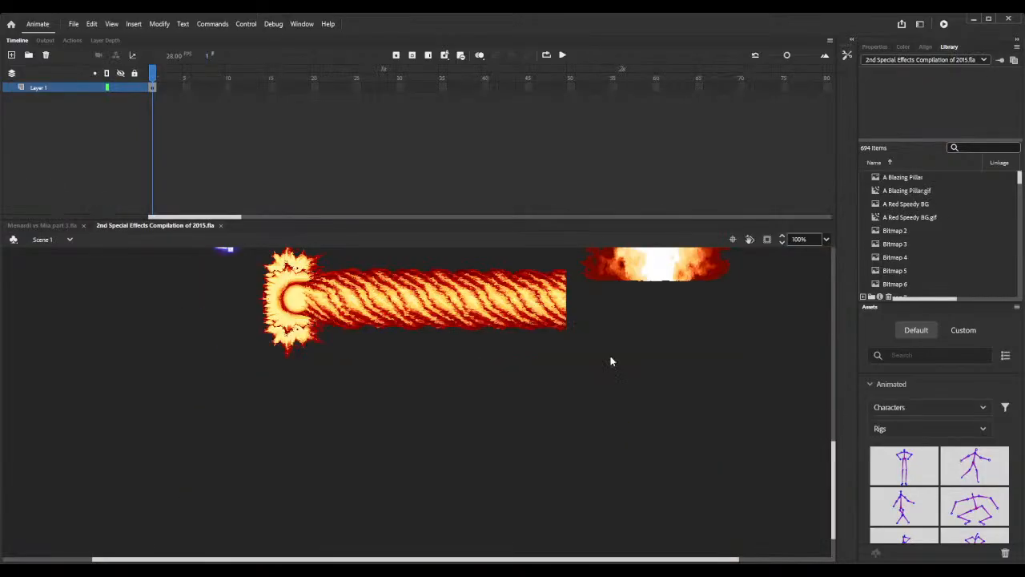
left_click(220, 225)
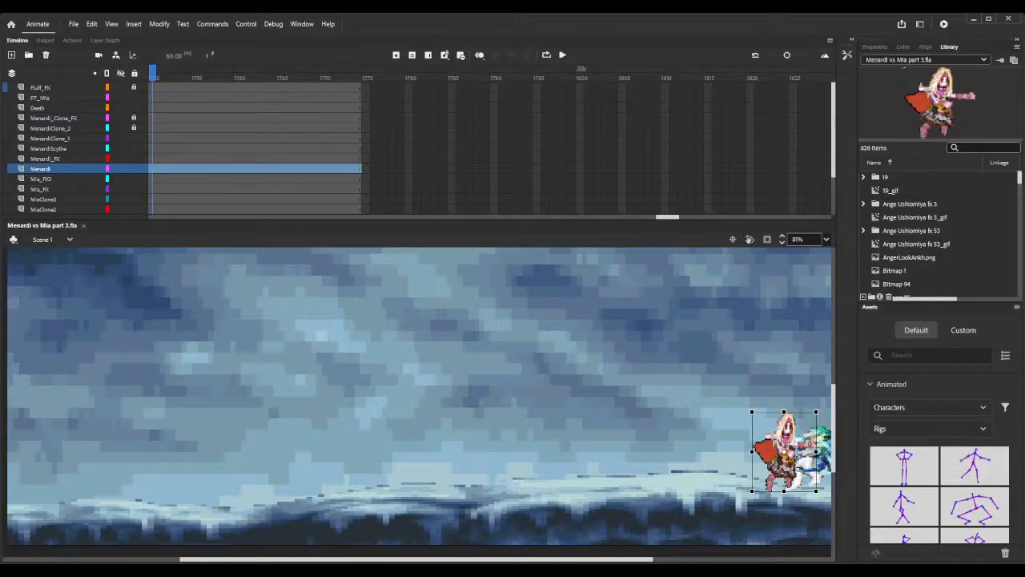
Open Ainn_s Favorite Effects 01.fla, look through the effect folders in its library and close the file.
scroll(606, 371, "down", 3)
scroll(606, 371, "up", 3)
scroll(606, 372, "down", 2)
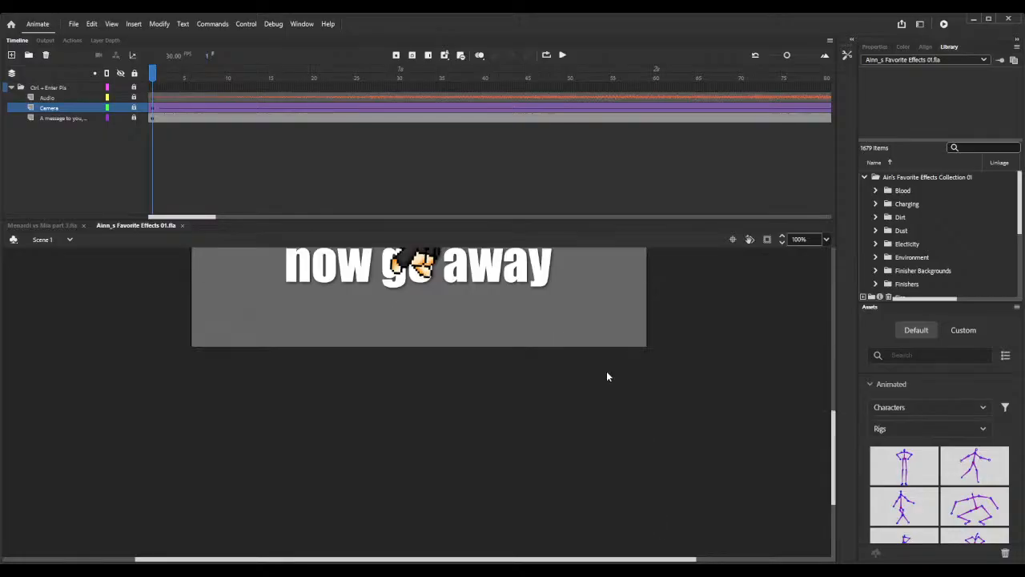
scroll(908, 271, "down", 1)
scroll(909, 273, "down", 2)
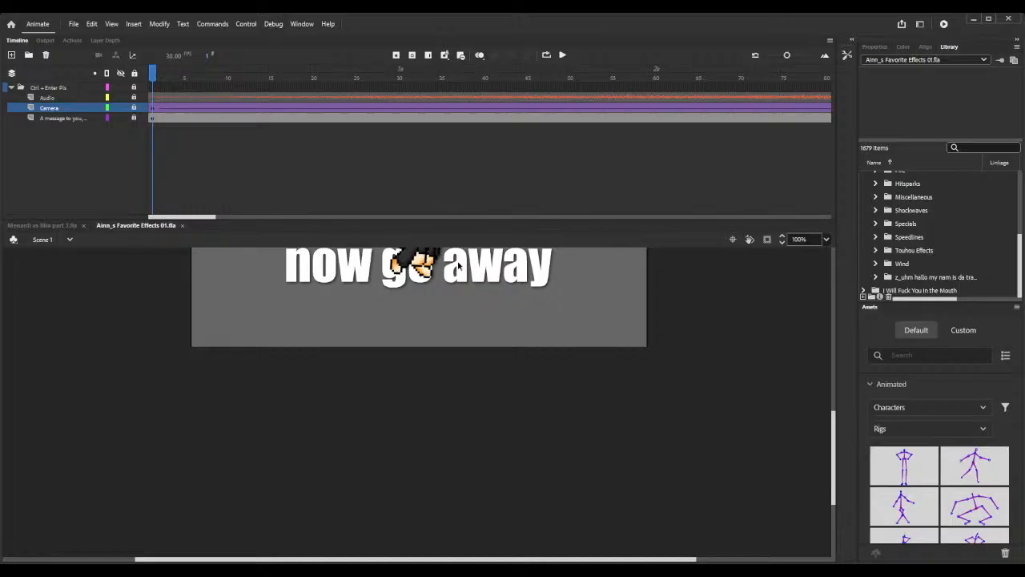
left_click(182, 225)
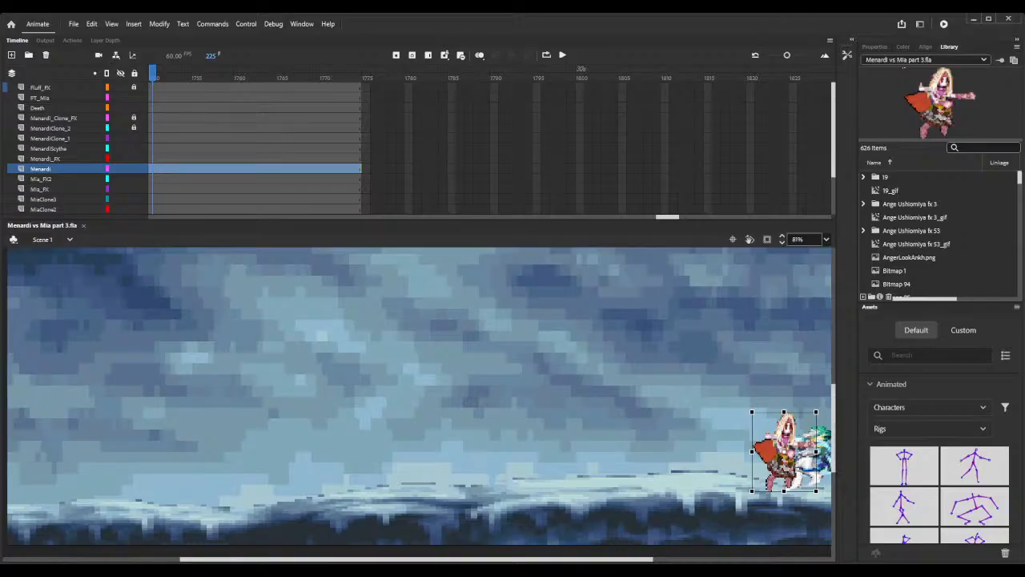
Open August 2016 Special Effect Compilation 2.fla, check the effects on its stage and close the file.
scroll(615, 362, "down", 2)
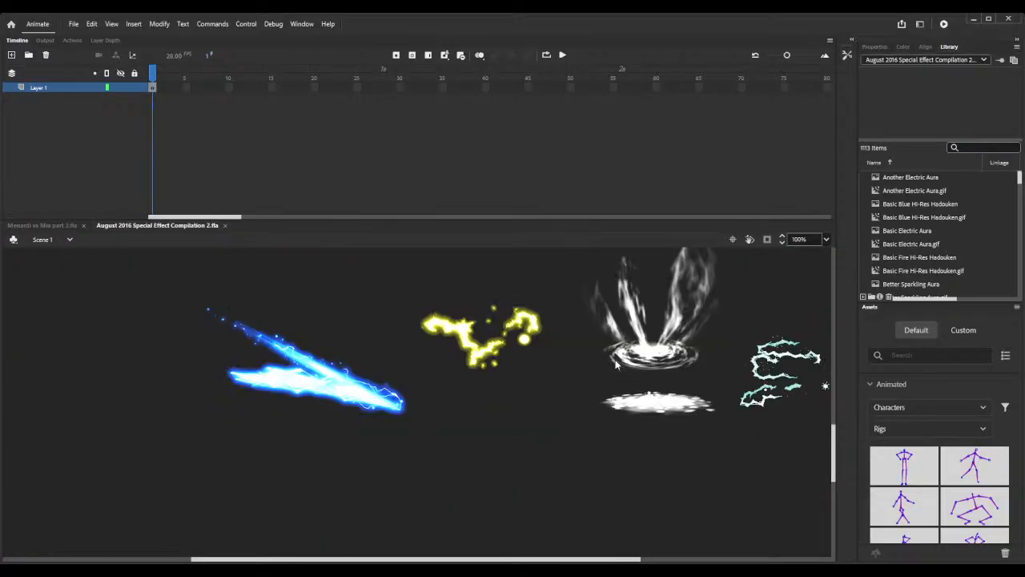
scroll(615, 358, "up", 5)
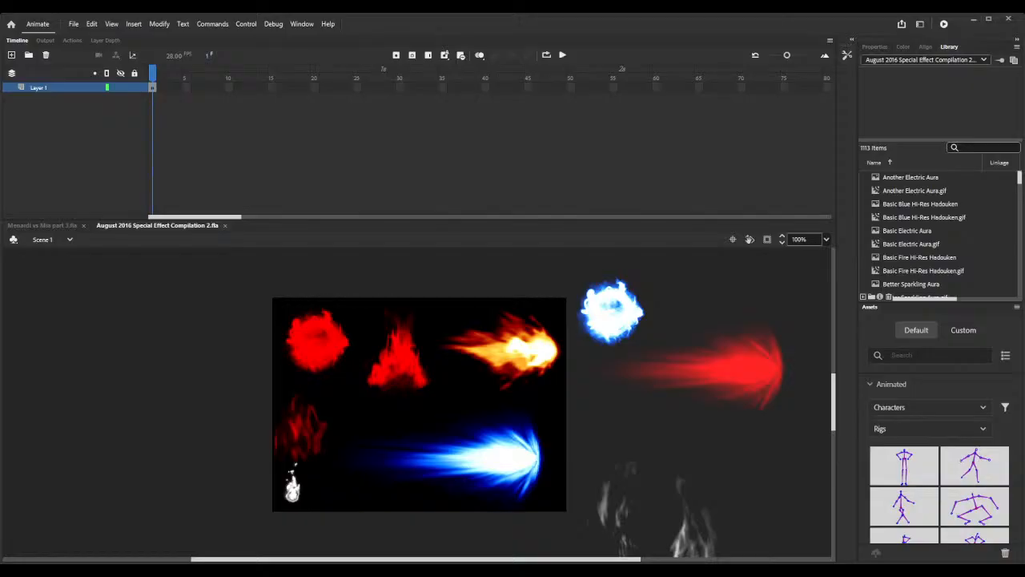
left_click(224, 225)
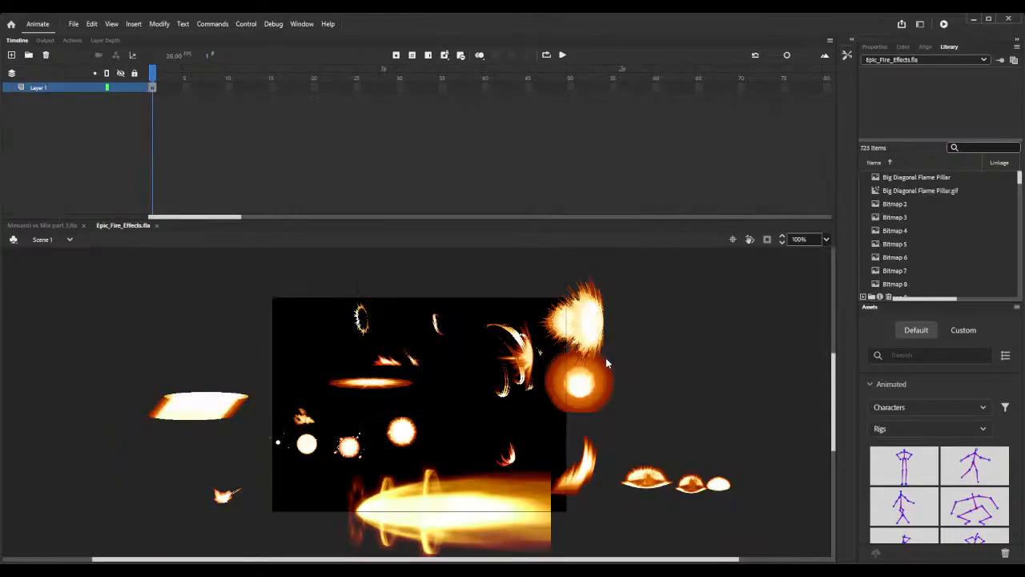
Open Epic_Fire_Effects.fla and effects New new.fla in turn, check their contents and close both files.
left_click(157, 226)
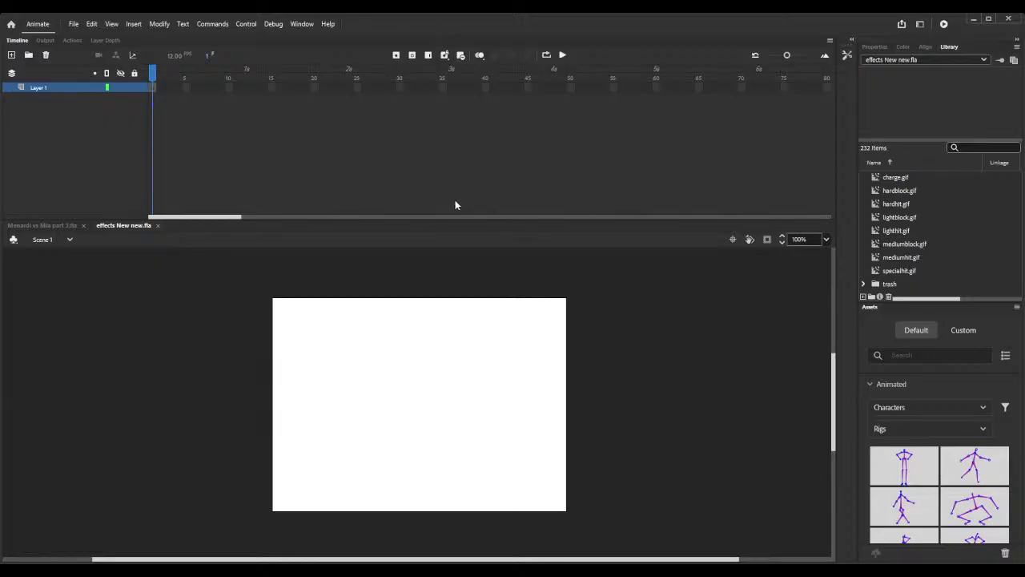
left_click(157, 226)
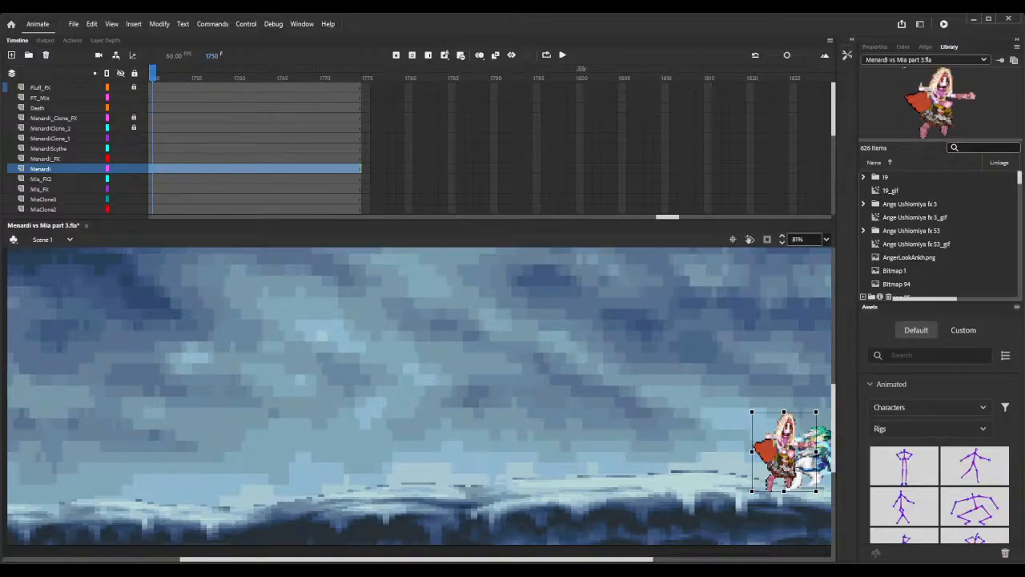
Test the Menardi vs Mia part 3 movie, watch the fight animation and close the preview.
key("ctrl+Return")
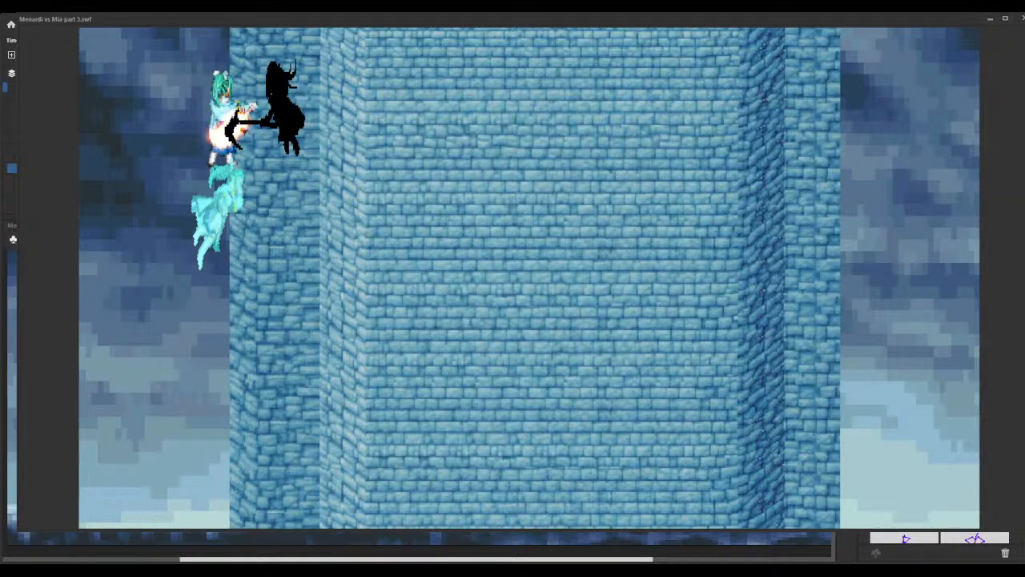
left_click(1022, 18)
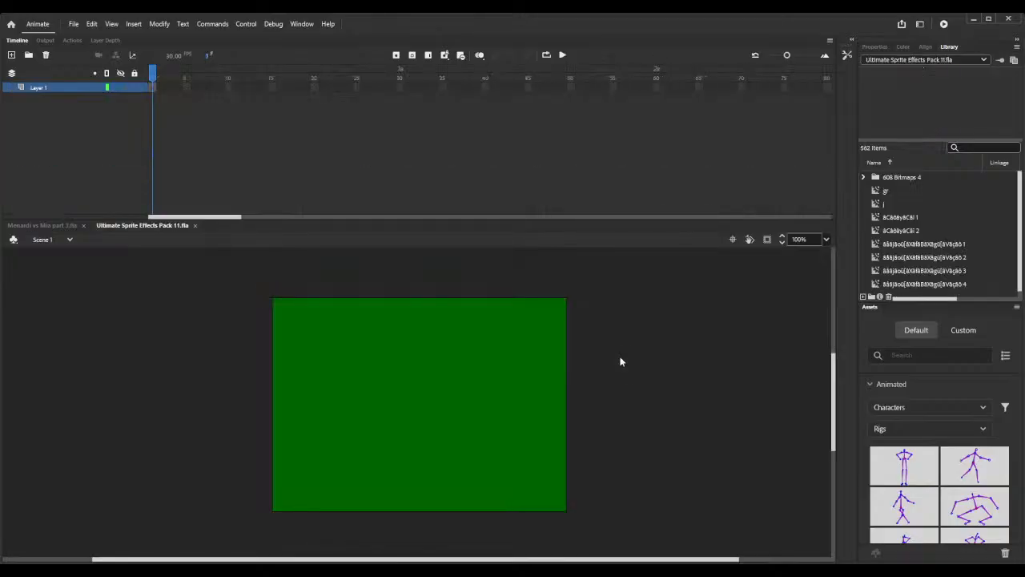
Check the stage and library of Ultimate Sprite Effects Pack 11.fla and close the file.
scroll(199, 352, "down", 3)
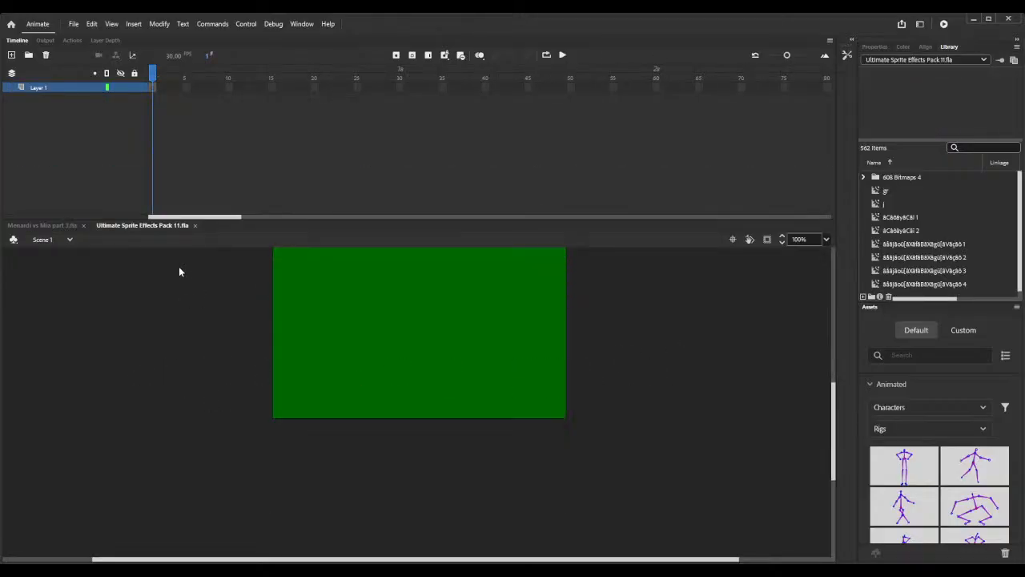
left_click(195, 225)
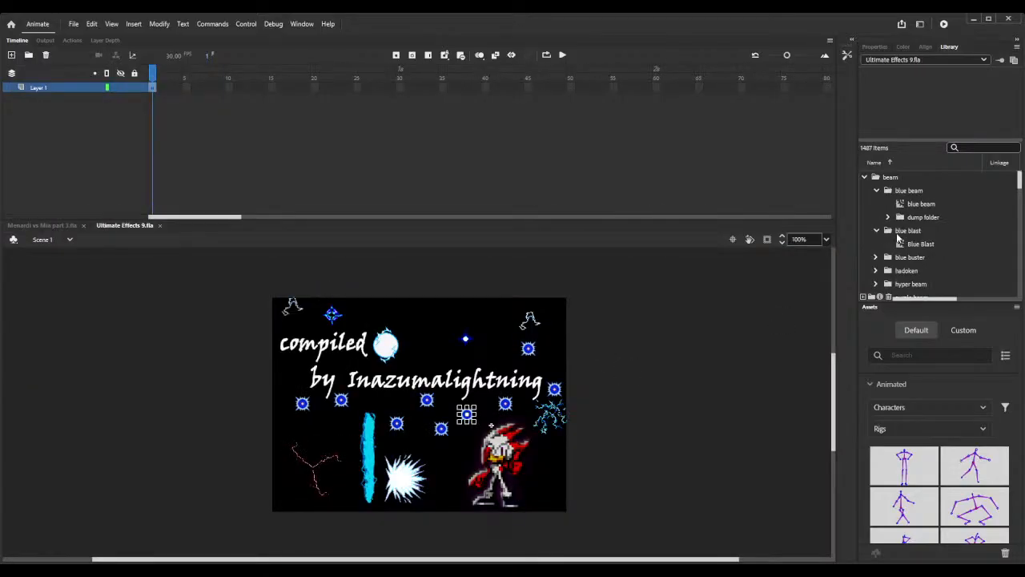
Look through the effect folders in the Ultimate Effects 9.fla library and close the file.
scroll(897, 237, "down", 3)
scroll(897, 238, "down", 6)
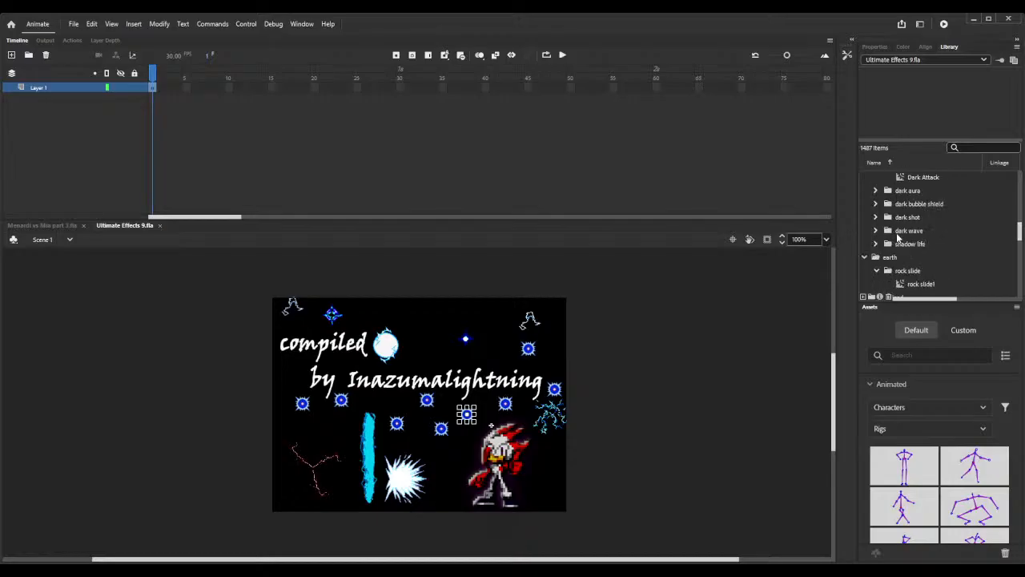
scroll(897, 238, "down", 1)
scroll(897, 237, "down", 5)
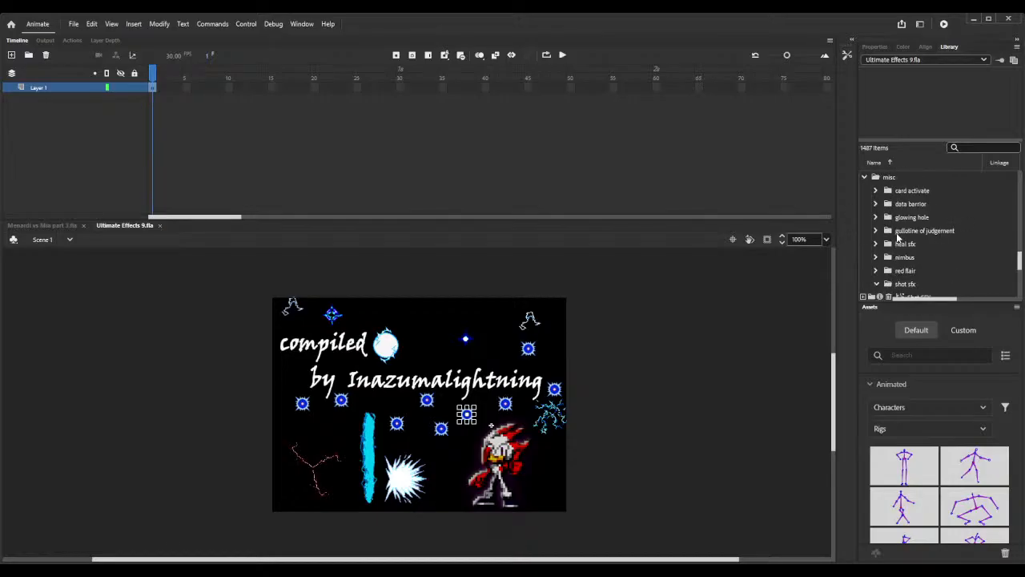
scroll(867, 234, "down", 3)
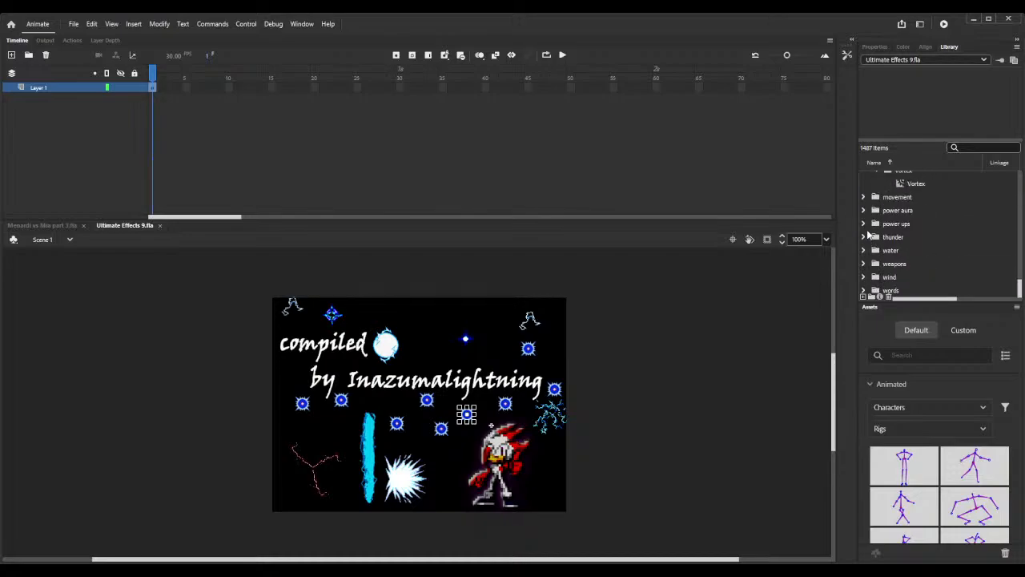
left_click(159, 225)
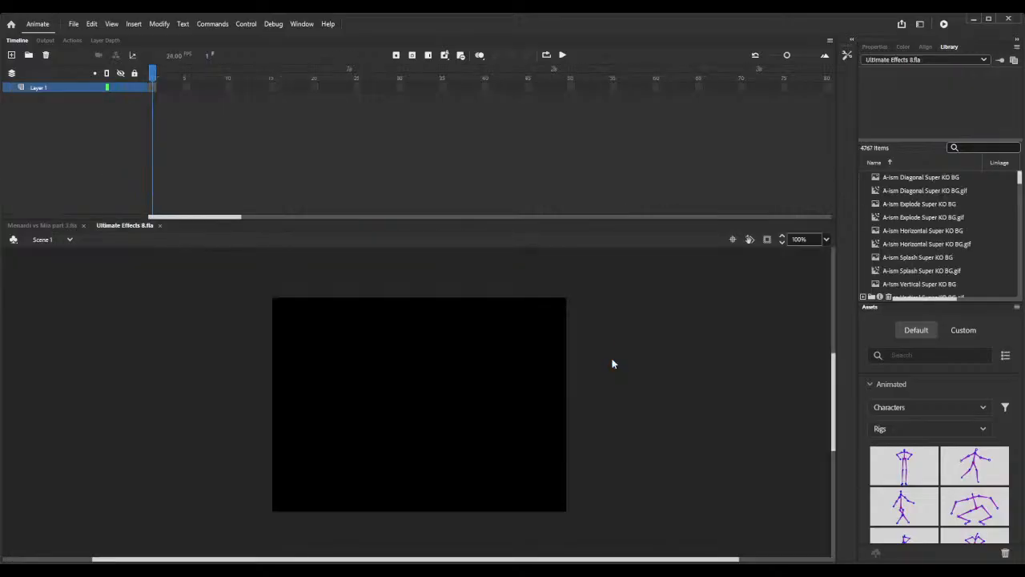
Browse the library of Ultimate Effects 8.fla and search it for "sku".
scroll(954, 224, "down", 10)
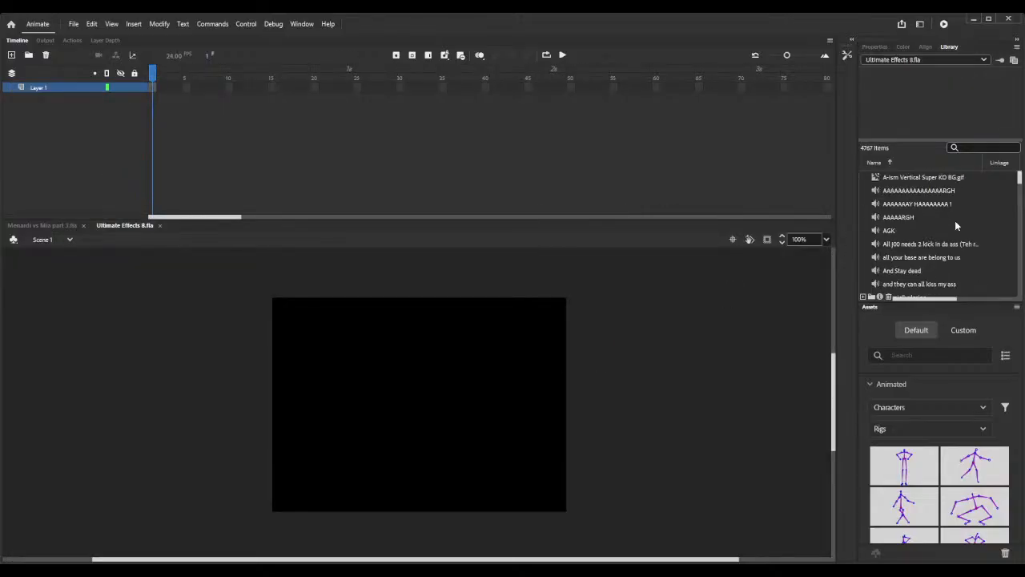
scroll(954, 224, "down", 5)
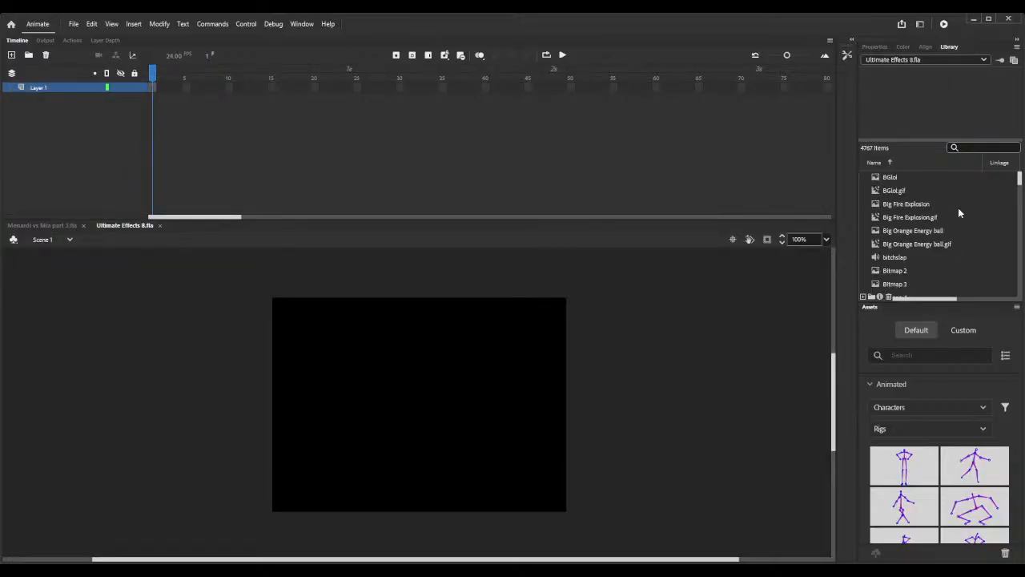
left_click(980, 149)
type("s")
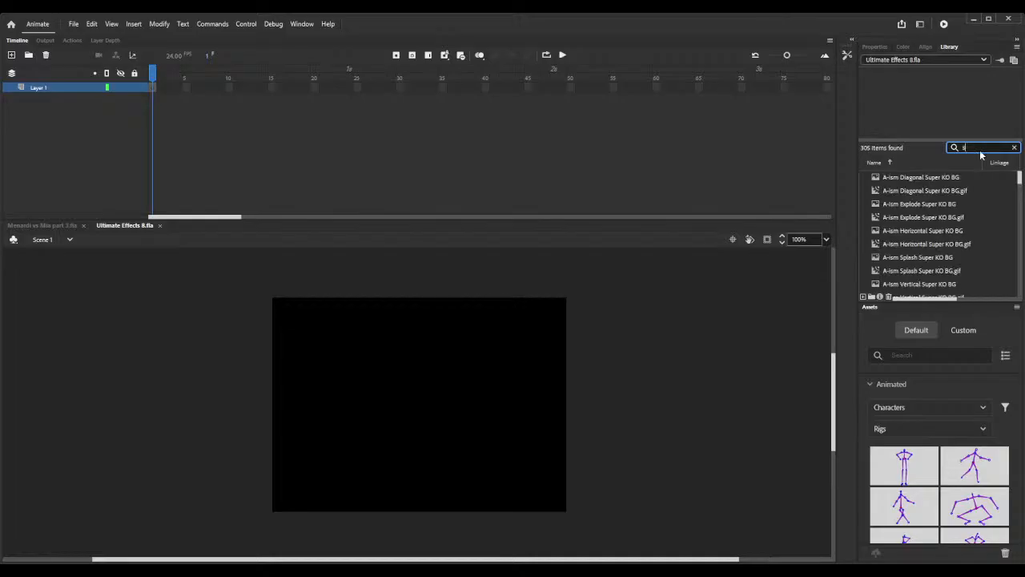
type("ku")
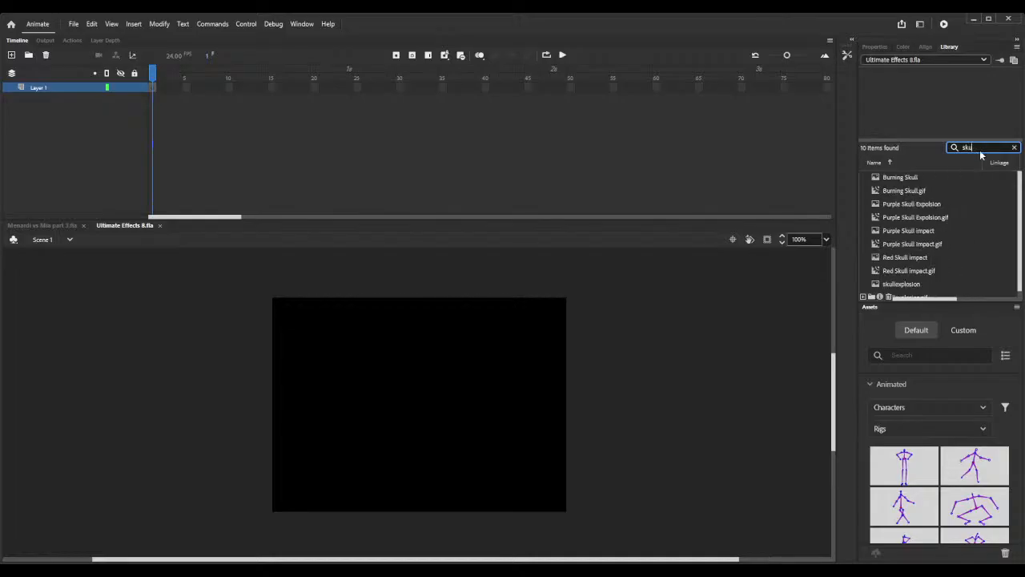
Preview Burning Skull.gif and Purple Skull Impact, and open Purple Skull Impact.gif to scrub through its frames.
left_click(898, 189)
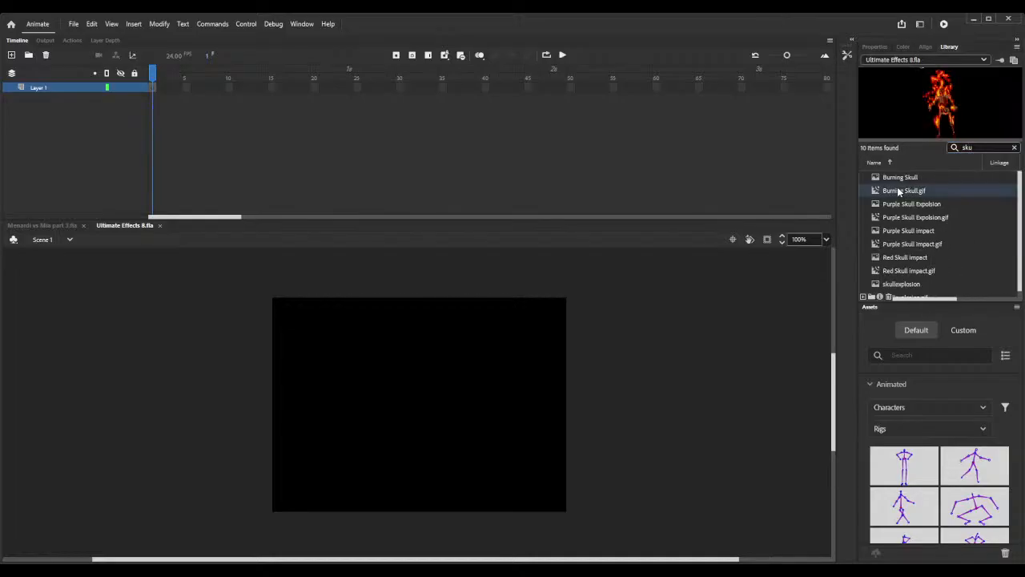
left_click(916, 229)
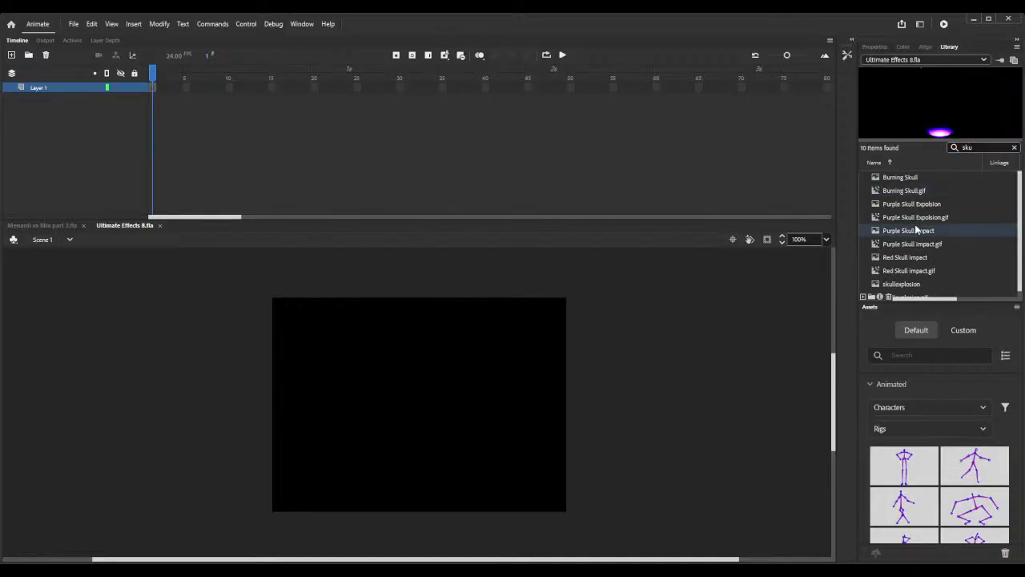
left_click(877, 244)
double_click(878, 245)
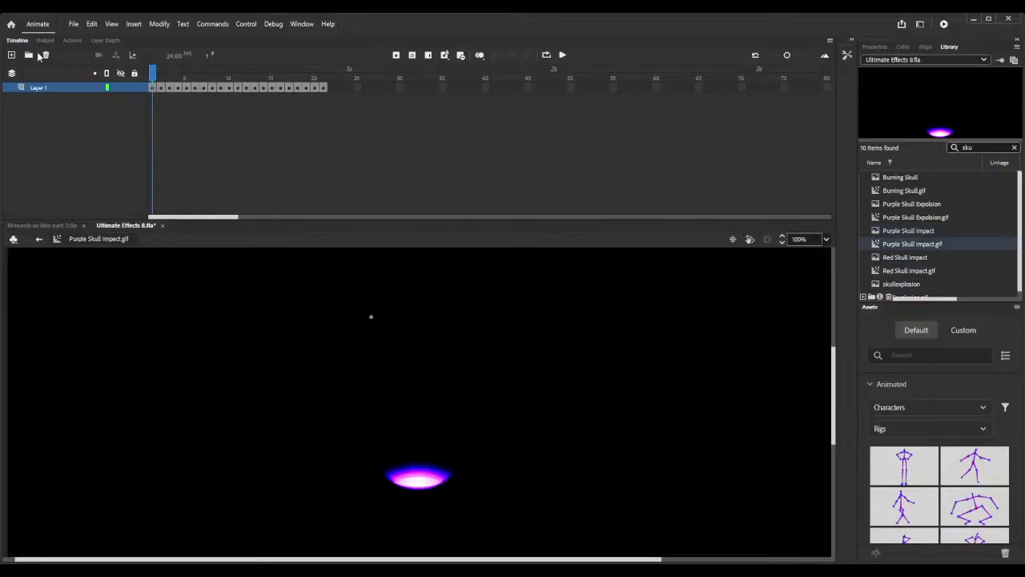
left_click_drag(174, 77, 308, 93)
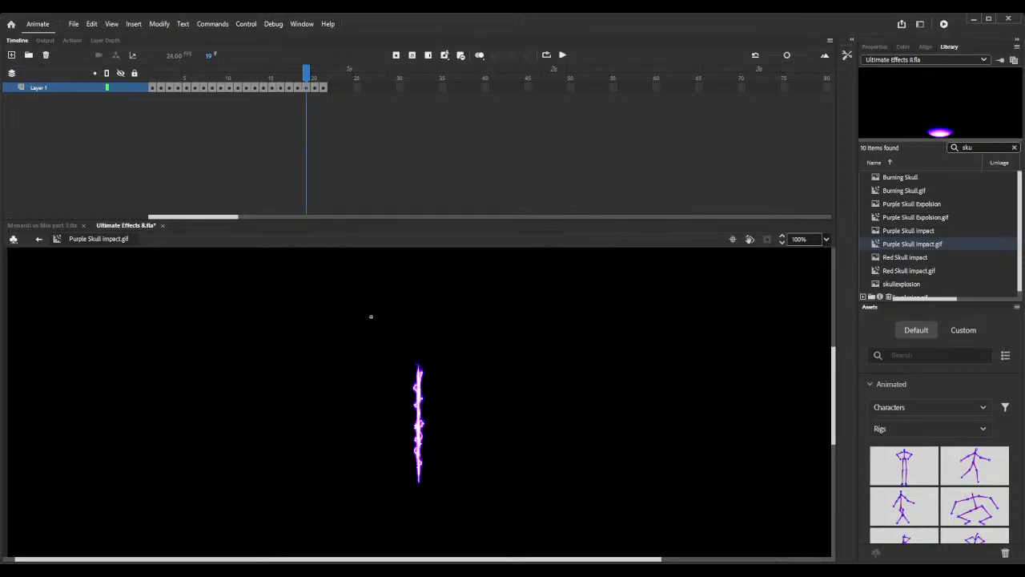
Open Red Skull Impact.gif for editing and scrub through its animation up to the last frame.
left_click(903, 271)
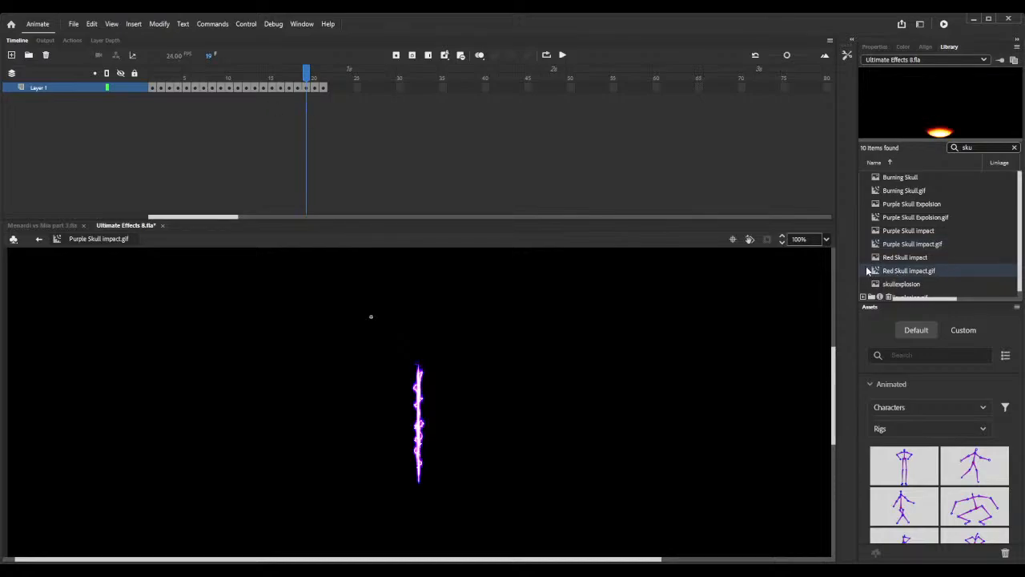
double_click(872, 272)
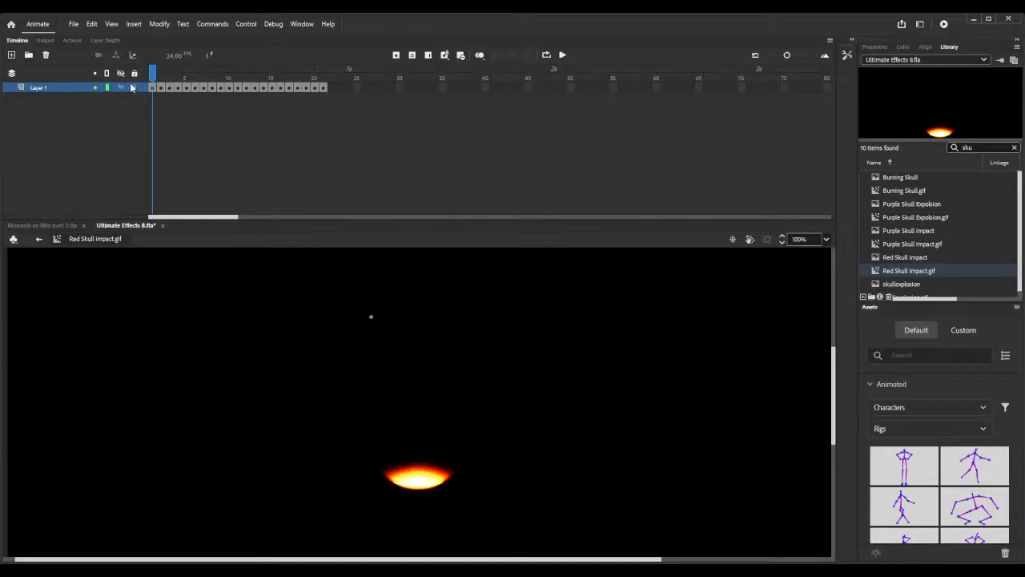
mouse_move(152, 78)
left_mouse_down()
mouse_move(297, 79)
mouse_move(378, 96)
left_mouse_up()
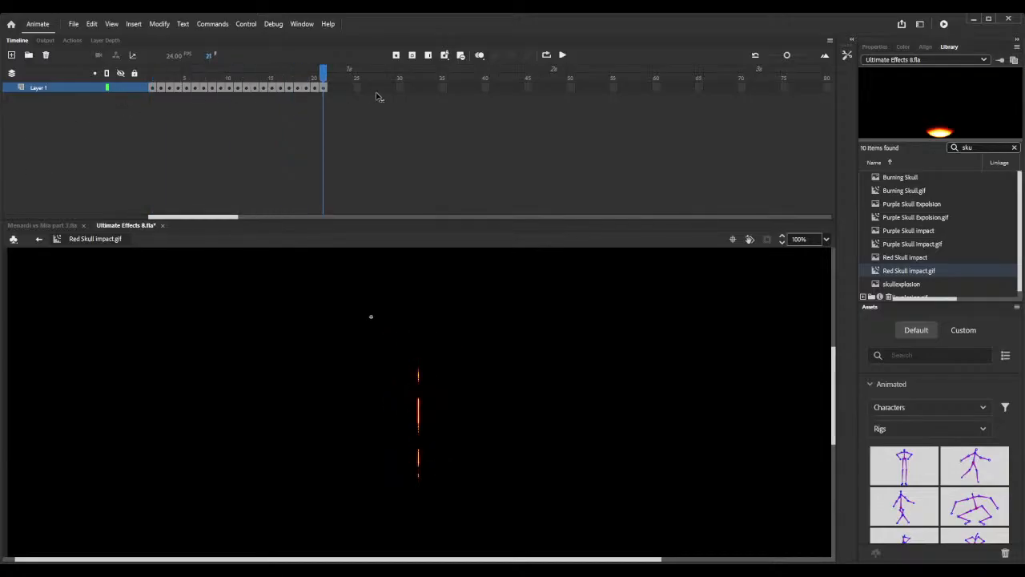
scroll(943, 259, "down", 1)
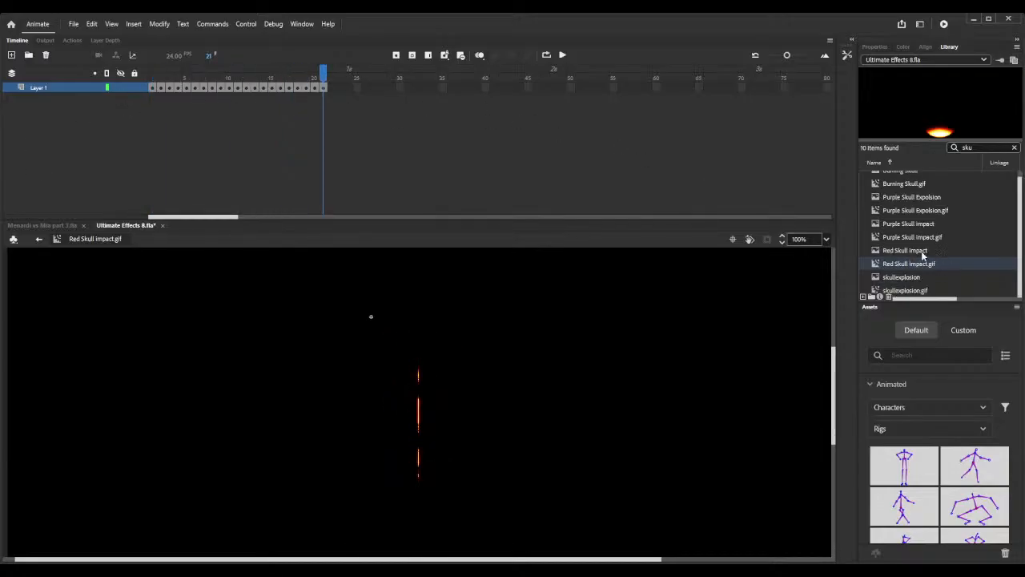
Preview skullexplosion.gif, copy Purple Skull Expolsion.gif into the Menardi vs Mia part 3.fla library and search that library for "skull".
left_click(879, 291)
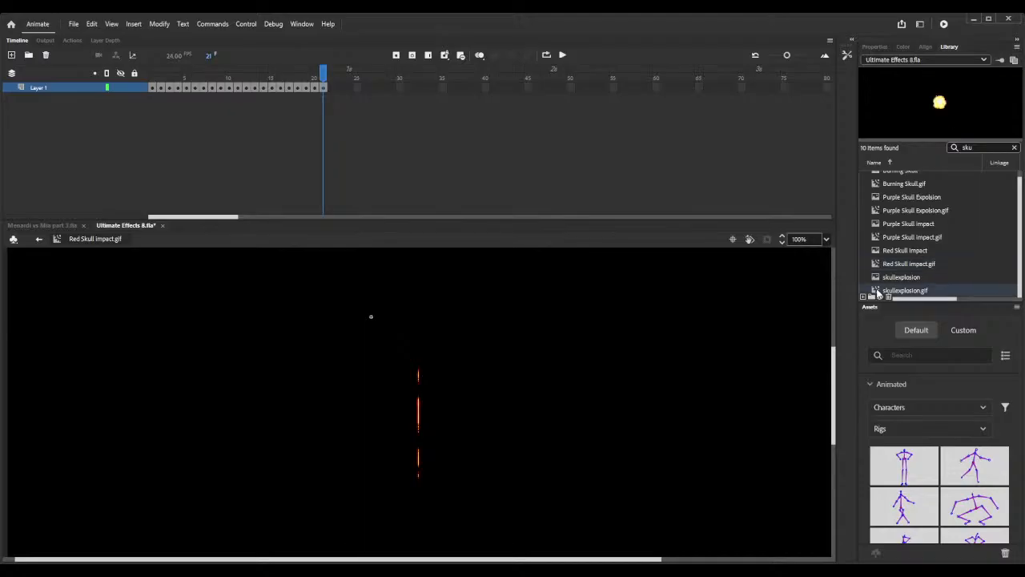
left_click(875, 211)
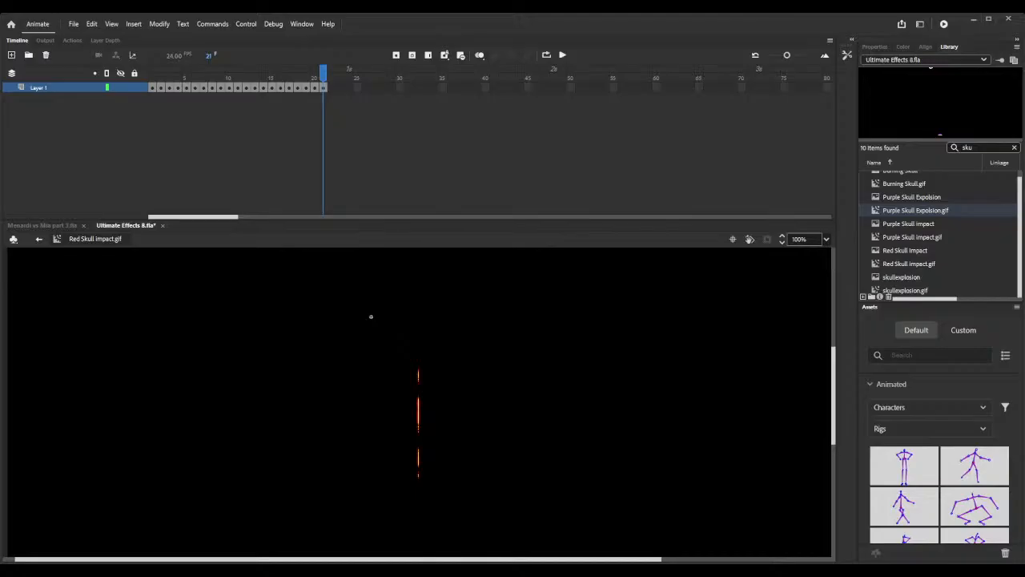
key("ctrl+Tab")
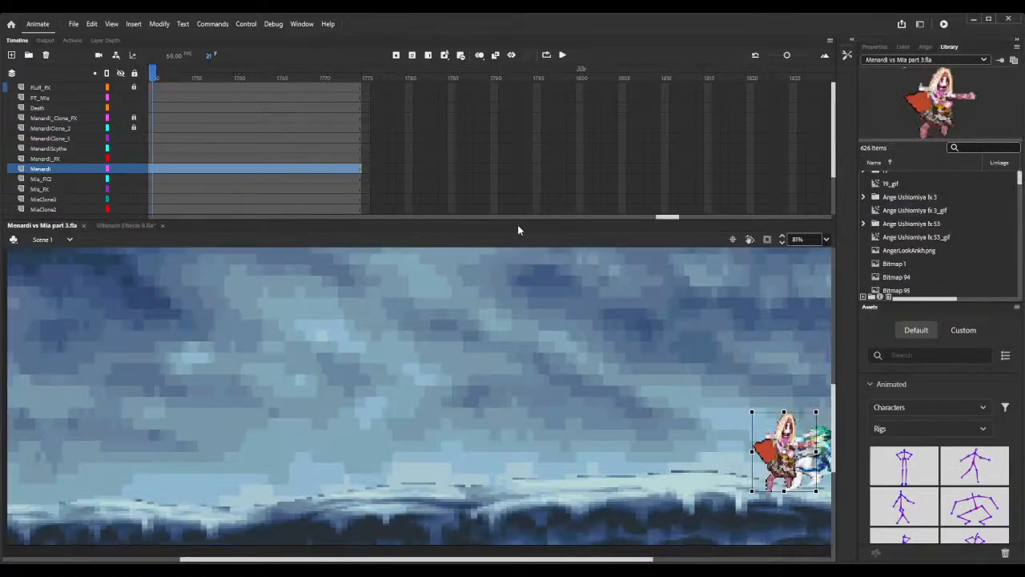
left_click(920, 265)
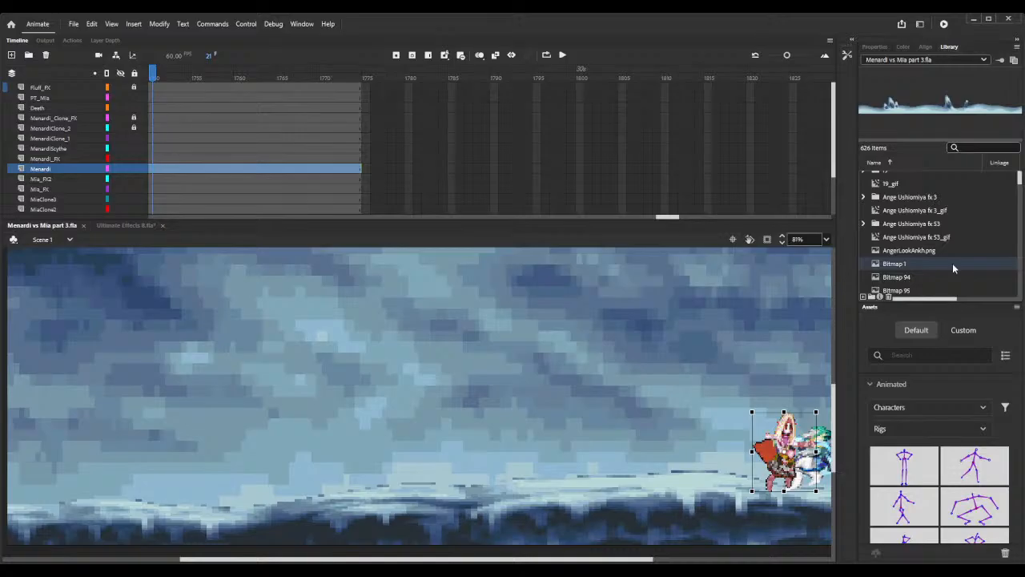
left_click(978, 146)
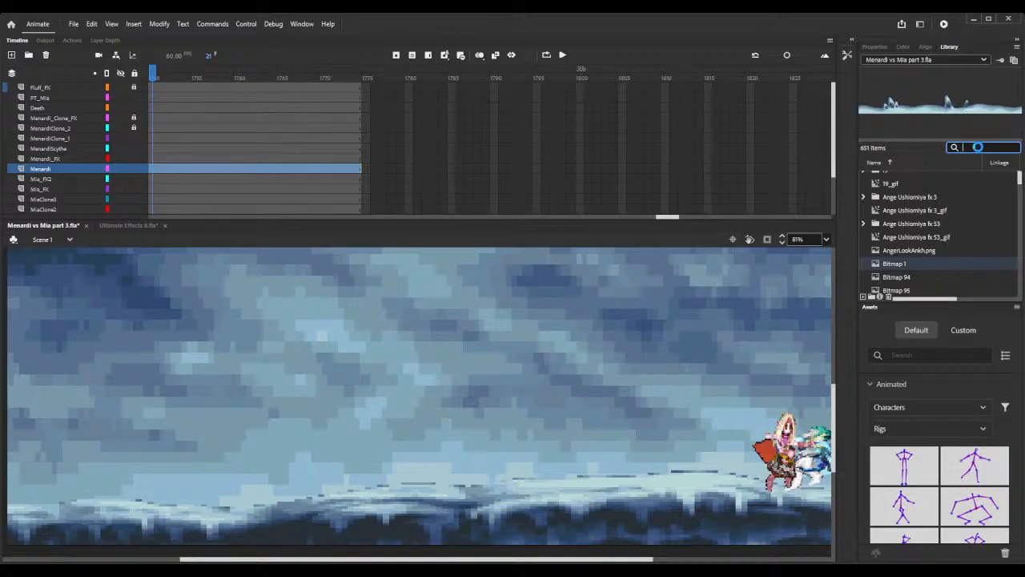
type("skull")
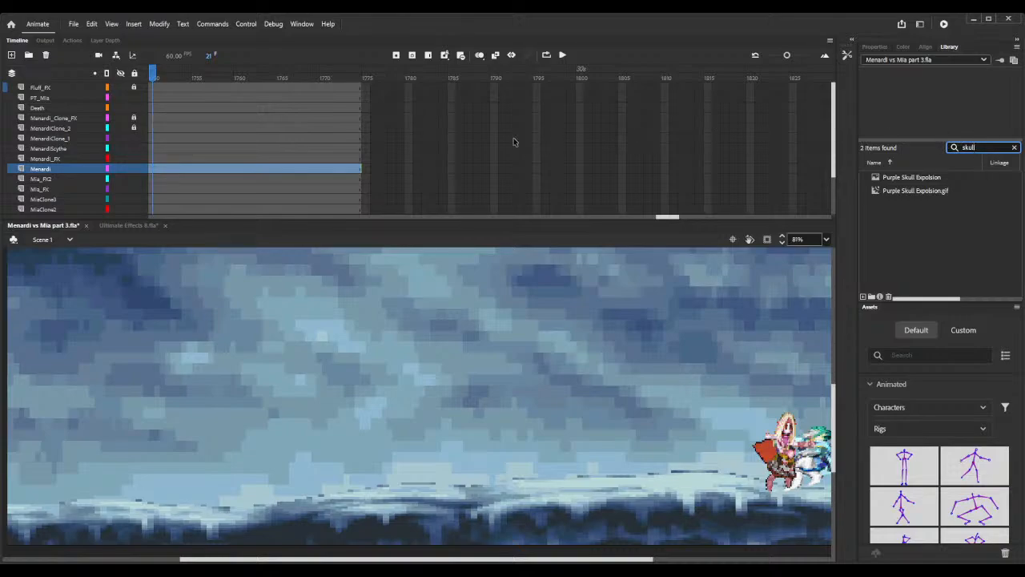
Insert a blank keyframe at frame 1756 of the Menardi_FX layer and place Purple Skull Expolsion.gif there over the two fighters.
mouse_move(674, 221)
left_mouse_down()
mouse_move(648, 223)
mouse_move(665, 228)
left_mouse_up()
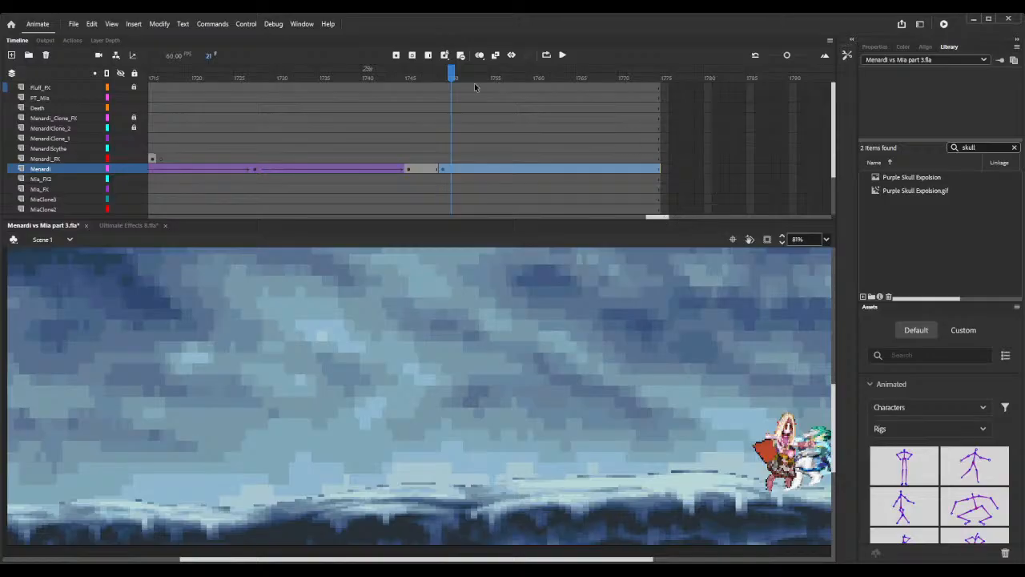
left_click_drag(392, 74, 503, 87)
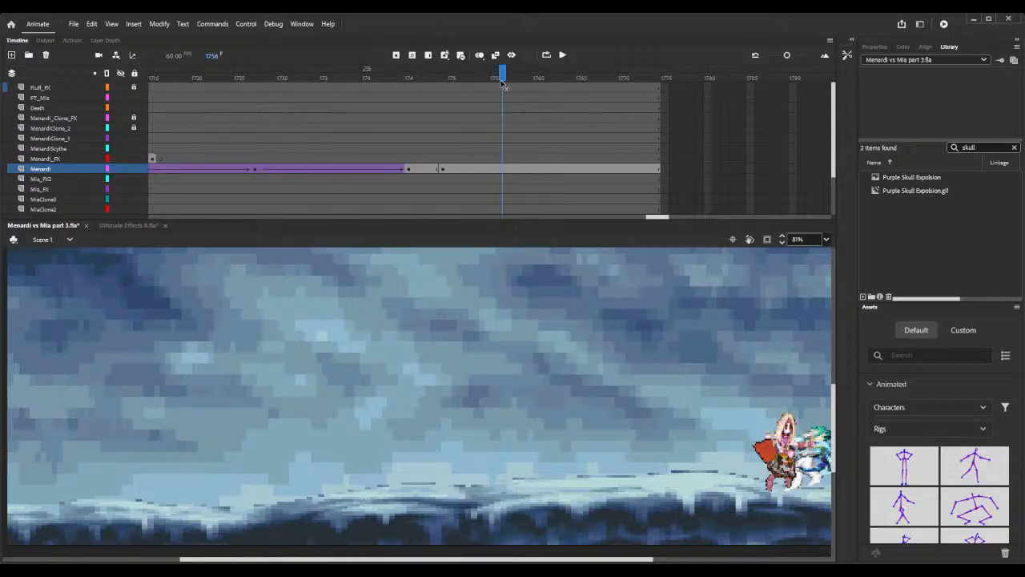
left_click(502, 159)
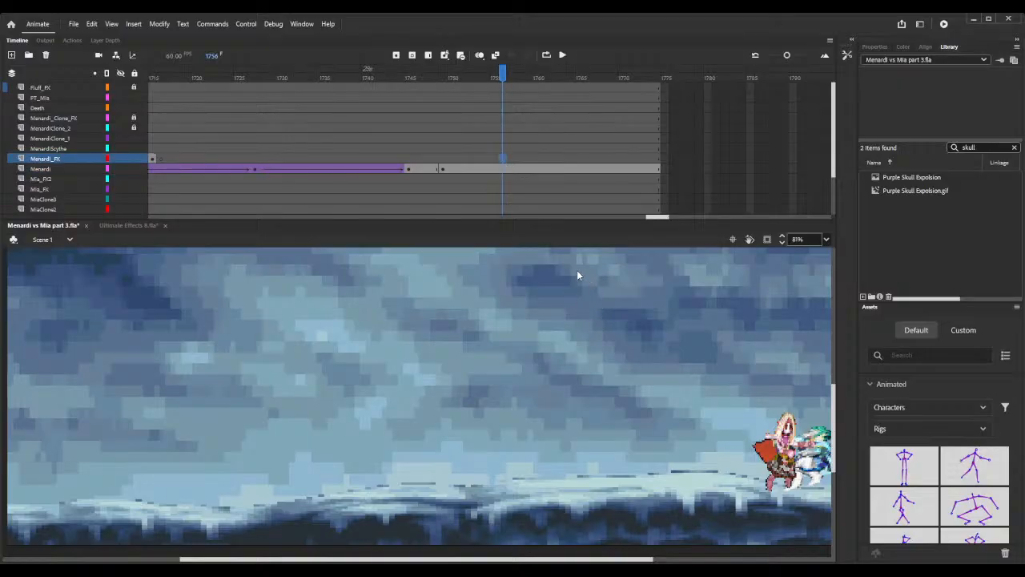
left_click(881, 195)
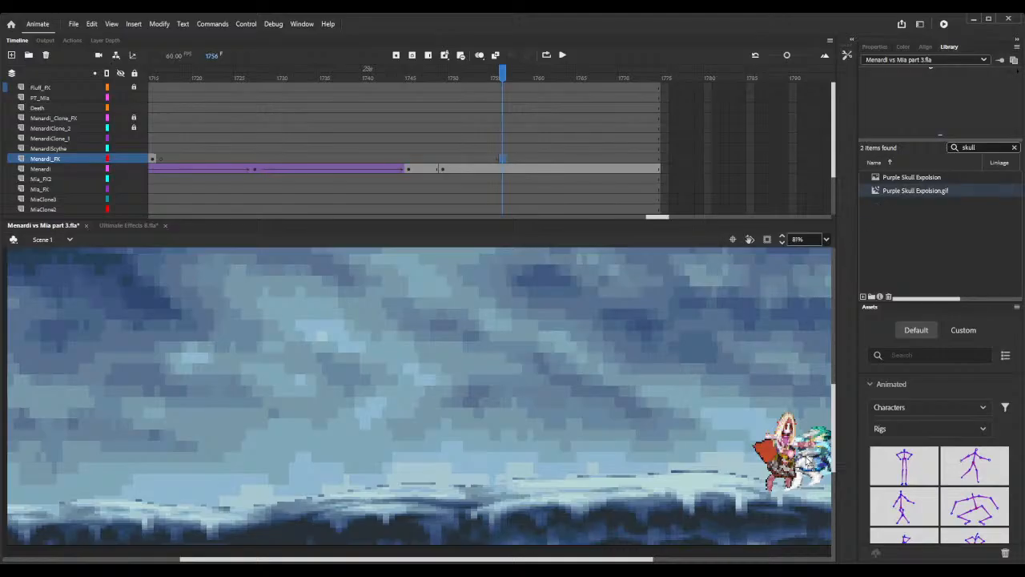
left_click_drag(808, 462, 804, 457)
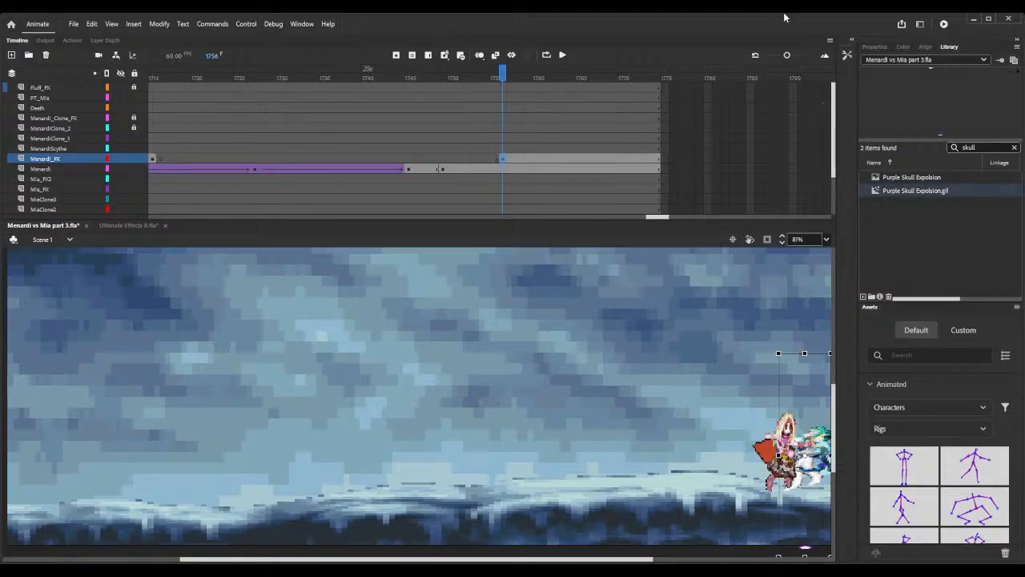
left_click_drag(645, 560, 750, 561)
left_click_drag(632, 391, 631, 336)
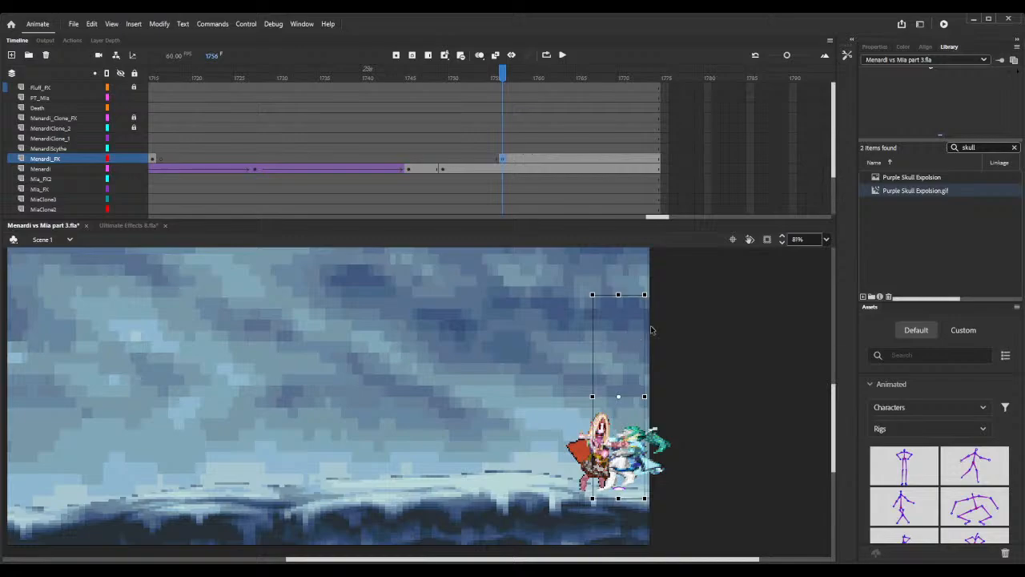
Change the purple skull explosion instance at frame 1756 from a movie clip to a Graphic.
mouse_move(523, 71)
left_mouse_down()
mouse_move(554, 71)
mouse_move(503, 71)
left_mouse_up()
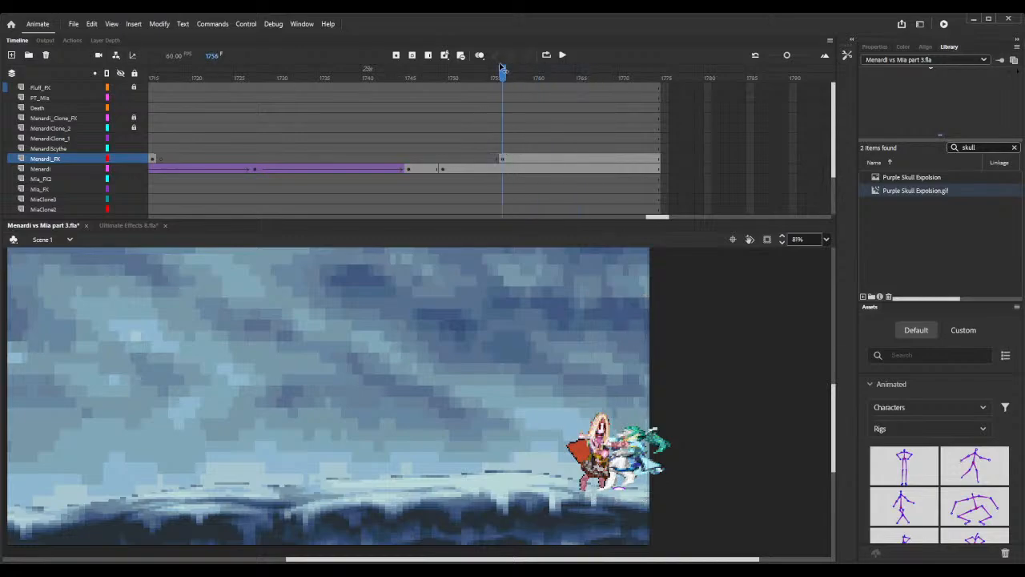
left_click(501, 159)
left_click(881, 47)
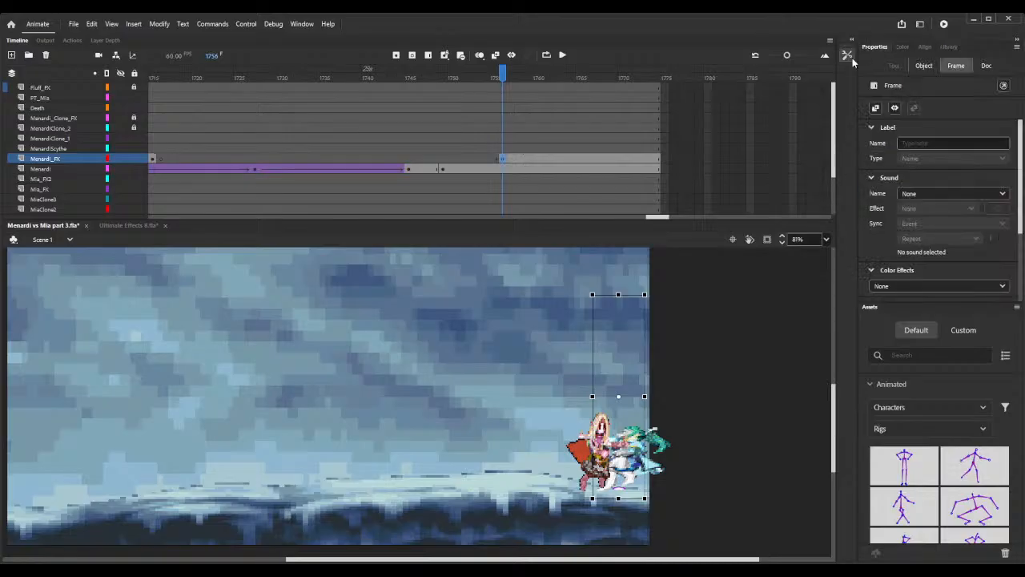
left_click(923, 65)
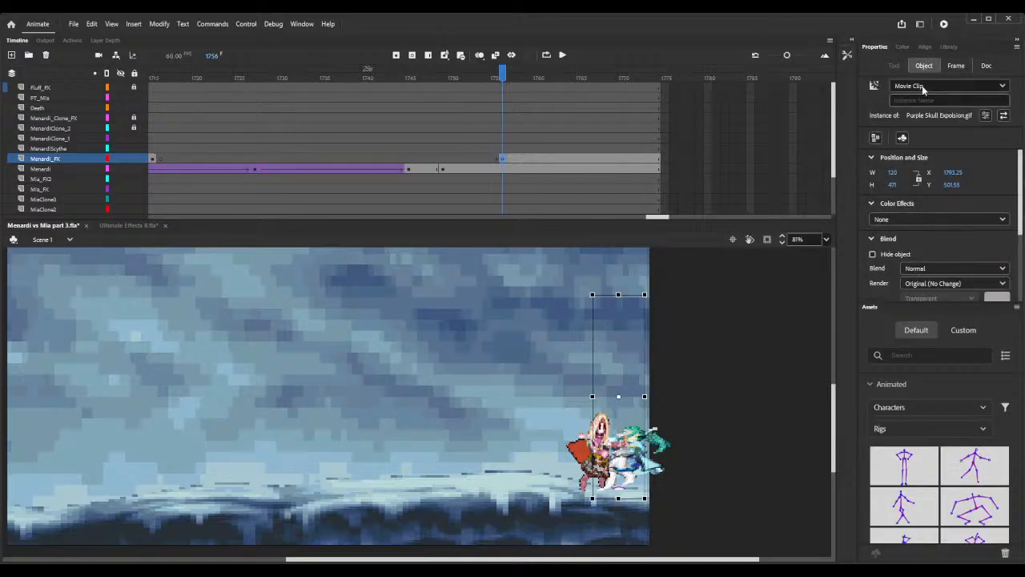
left_click(922, 86)
left_click(923, 124)
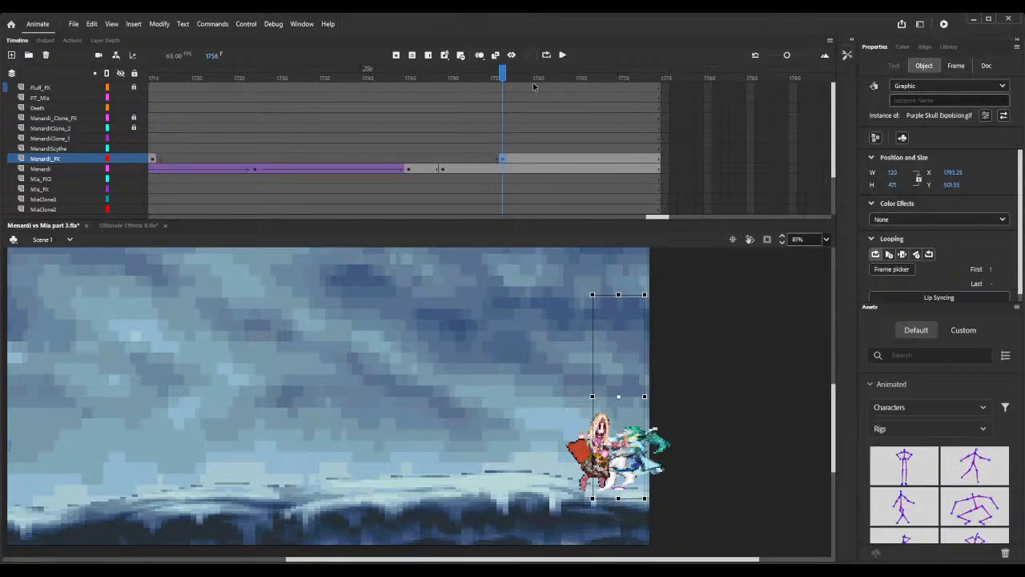
Scrub through the purple explosion and end it with a blank keyframe at frame 1772 of the Menardi_FX layer.
left_click_drag(514, 83, 639, 122)
left_click(639, 160)
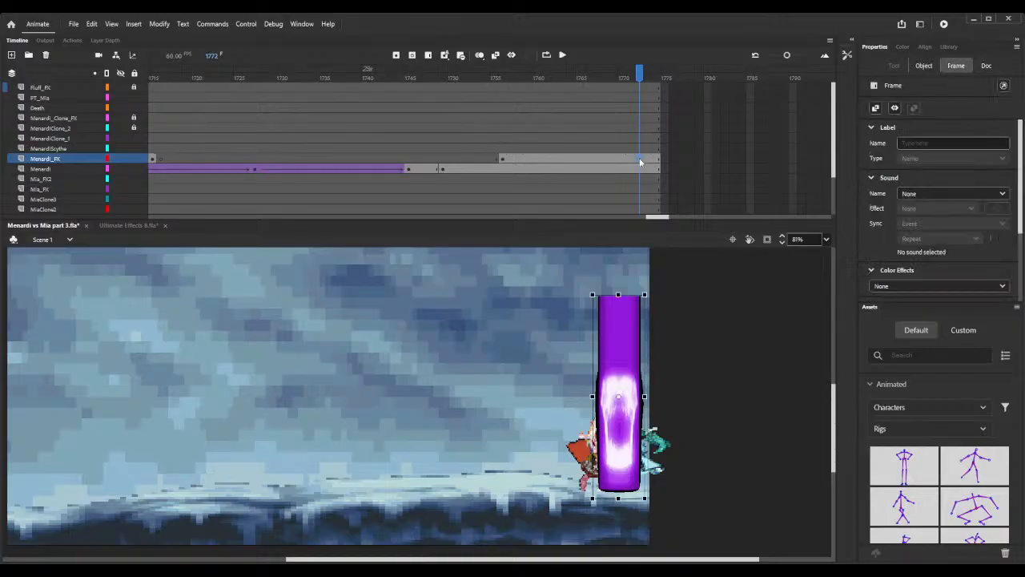
key("F7")
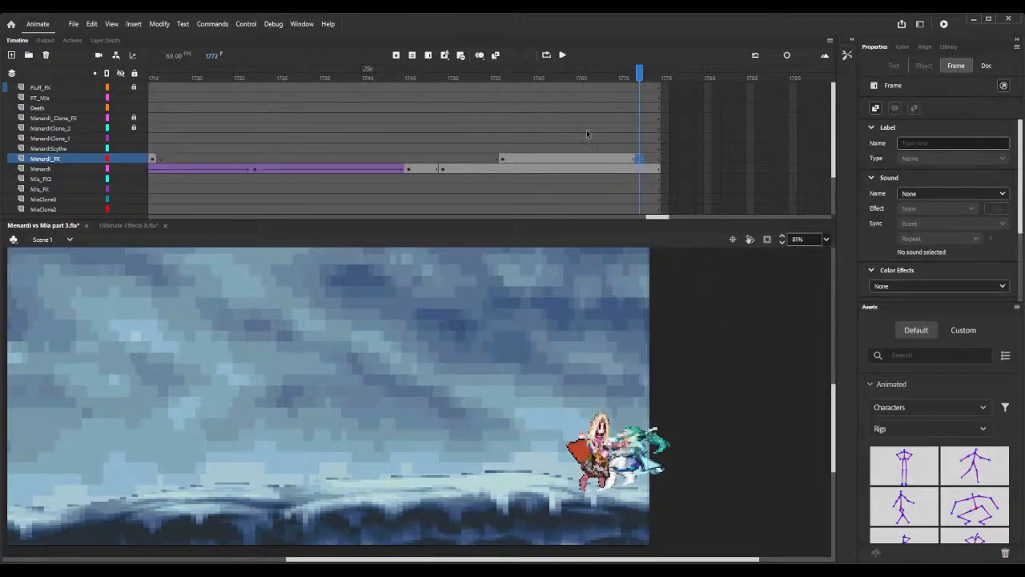
Stretch the purple skull explosion at frame 1756 to about 1333 px high and place its base at the fighters' feet.
left_click(504, 167)
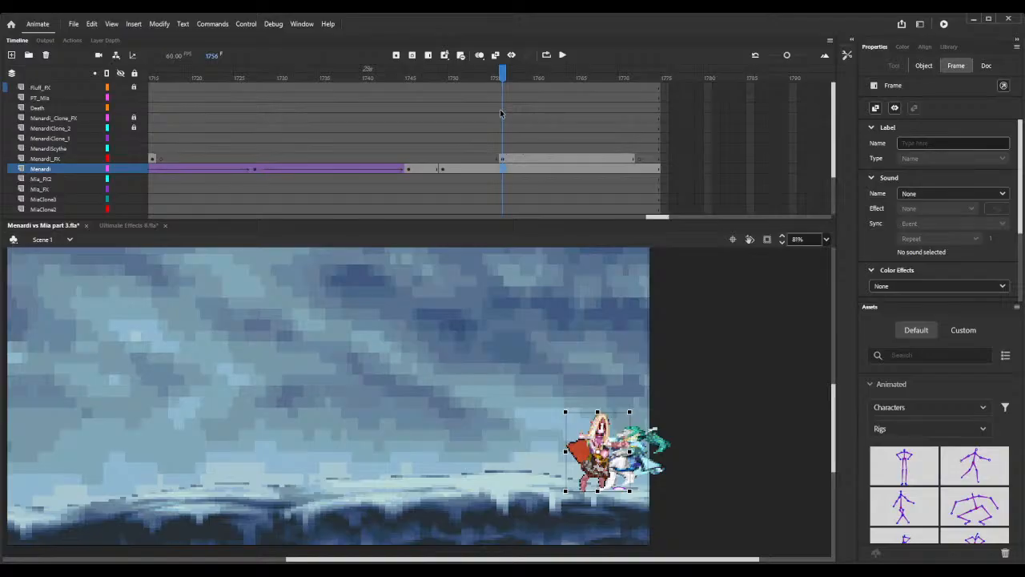
left_click(502, 160)
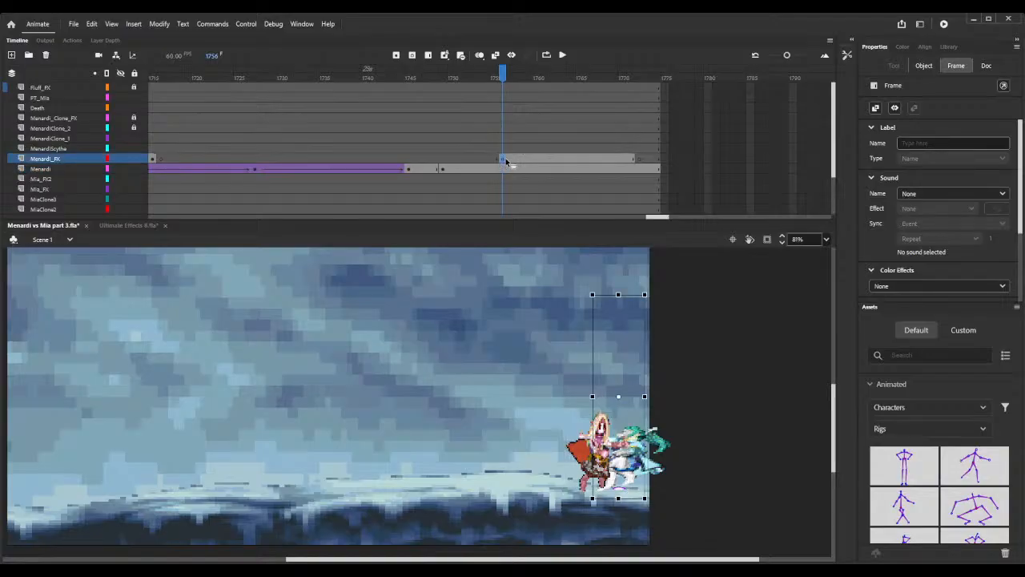
left_click(780, 243)
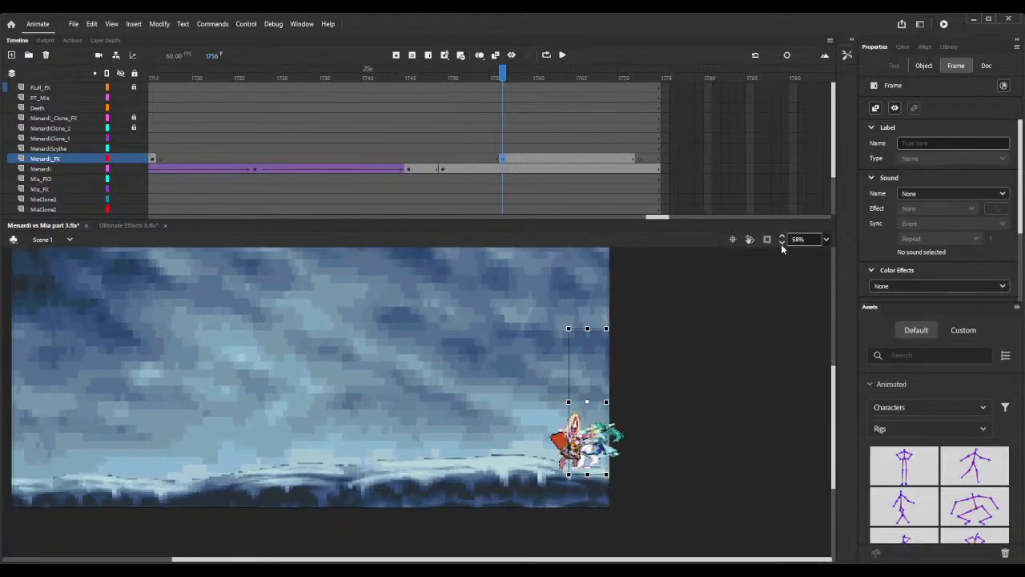
left_click(781, 244)
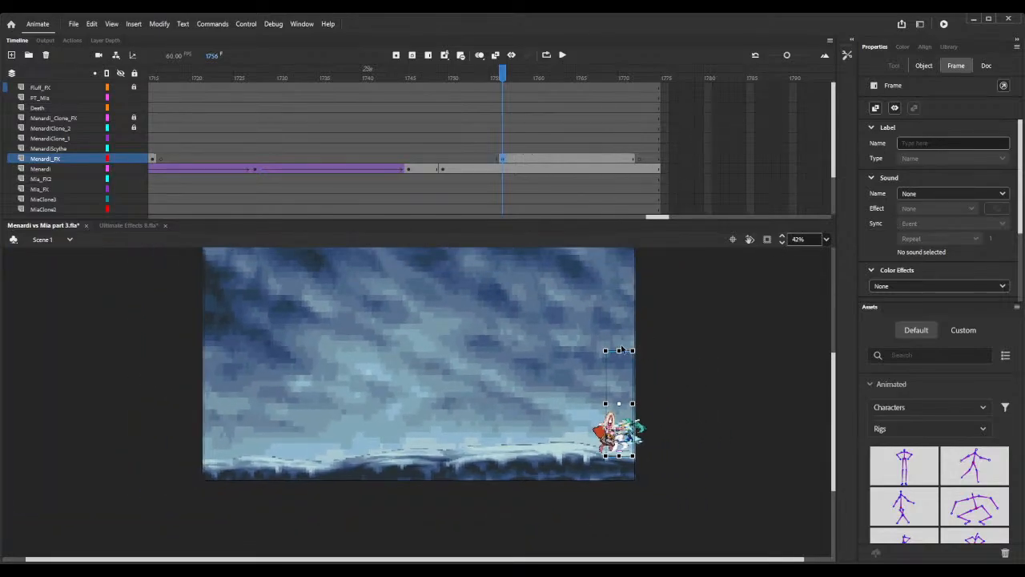
left_click_drag(618, 351, 618, 254)
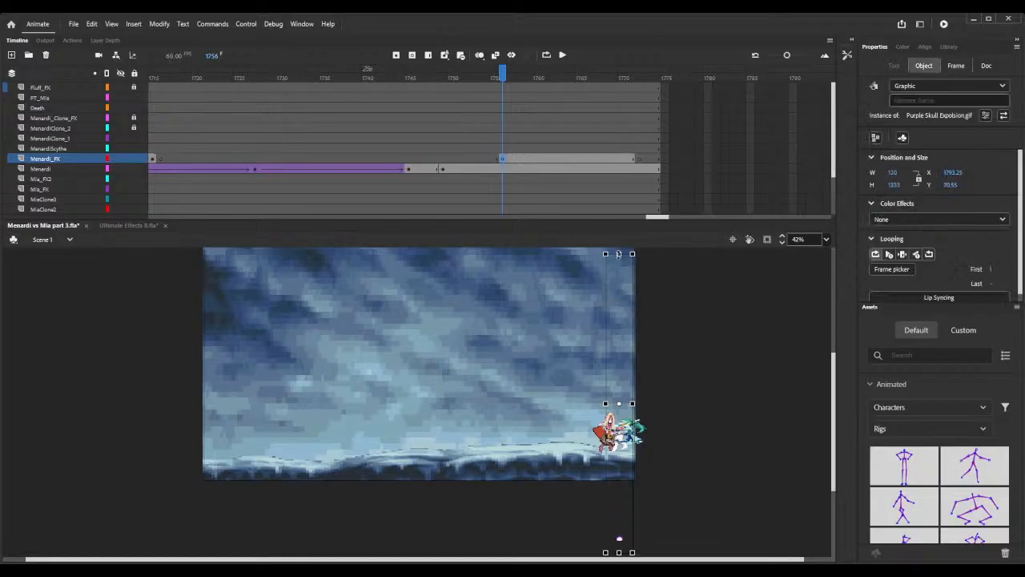
mouse_move(833, 486)
left_mouse_down()
mouse_move(833, 453)
mouse_move(820, 483)
left_mouse_up()
left_click_drag(618, 525, 620, 441)
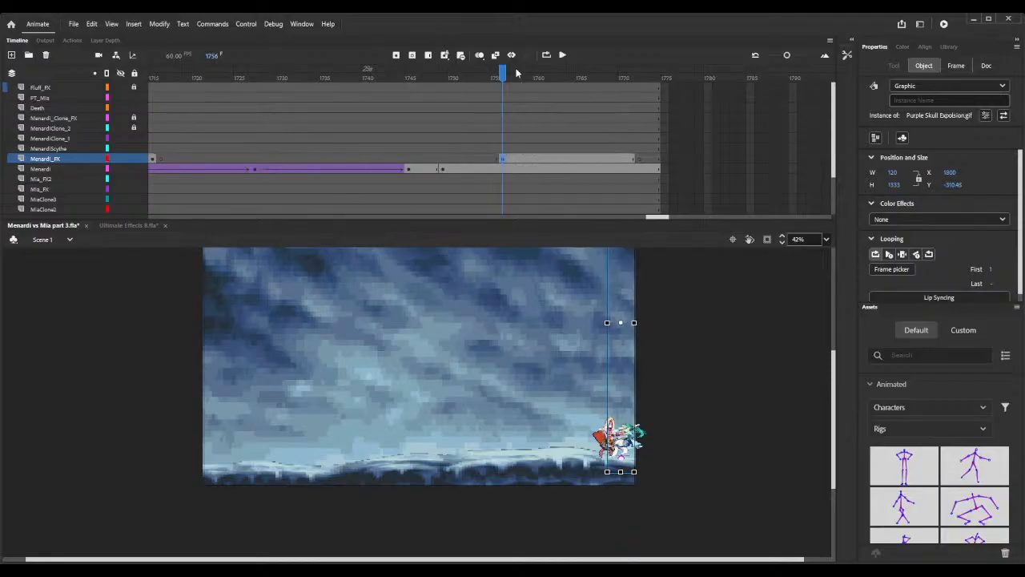
Widen the explosion to about 344 px at frame 1763, extending it toward the stage's centre.
left_click_drag(503, 77, 563, 86)
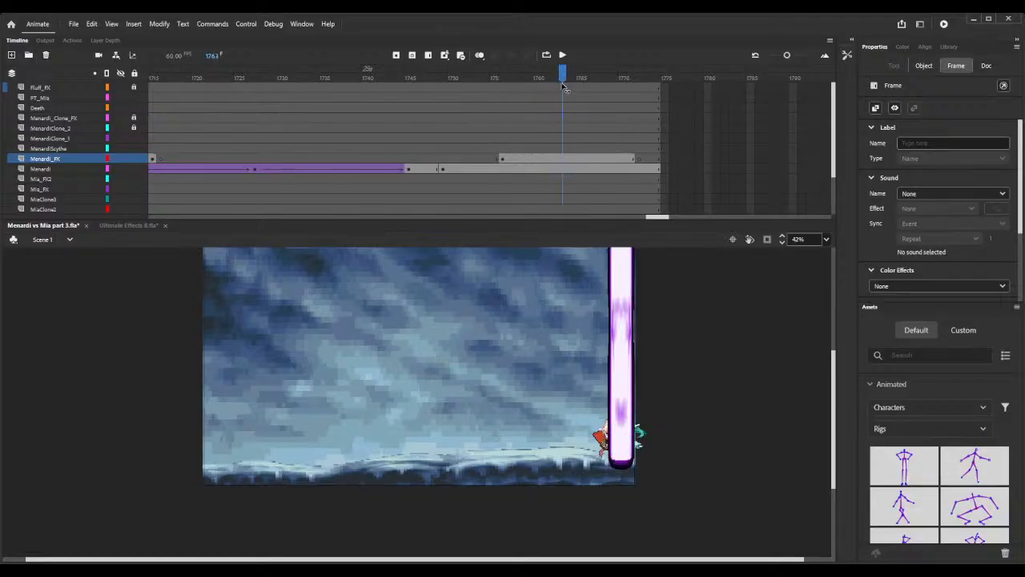
left_click(615, 287)
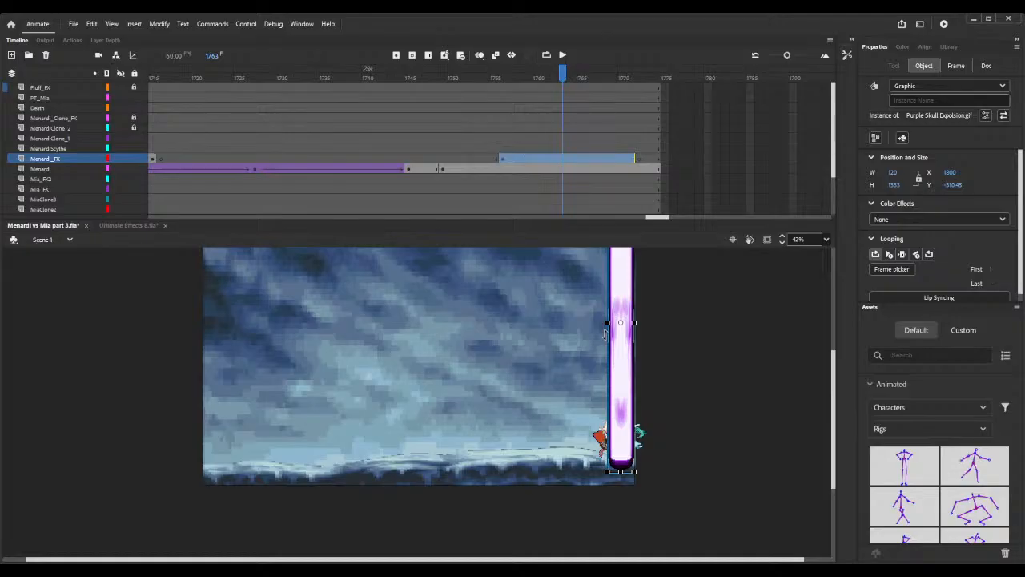
left_click_drag(607, 322, 587, 344)
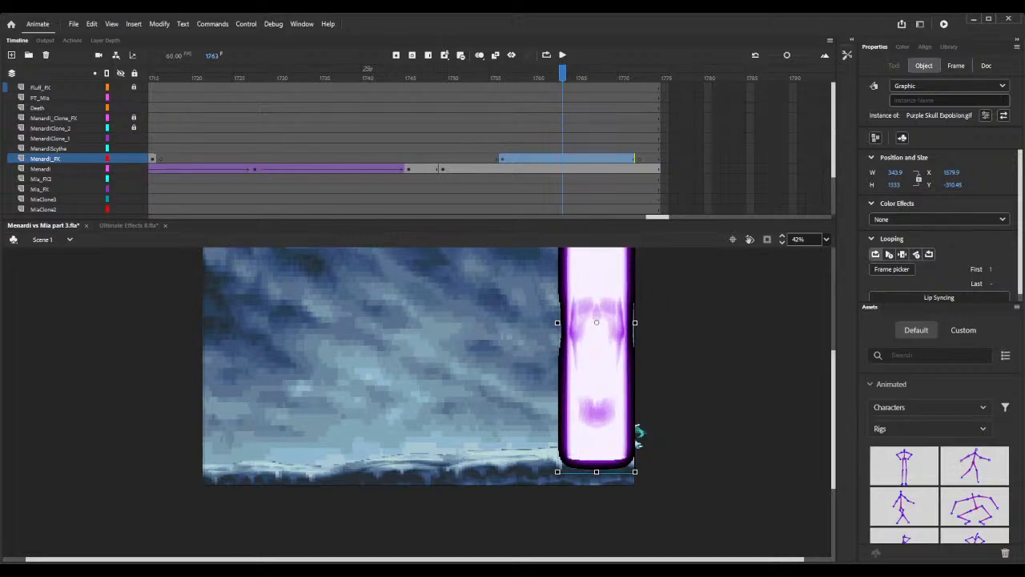
Try the explosion as a Movie Clip with Add blending and test how it plays.
left_click(908, 87)
left_click(917, 101)
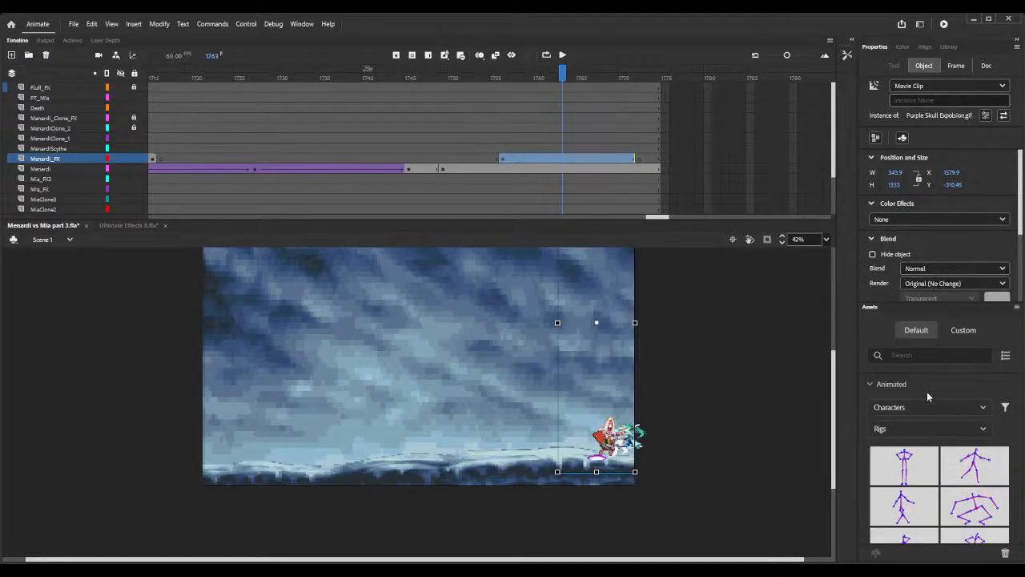
left_click(925, 412)
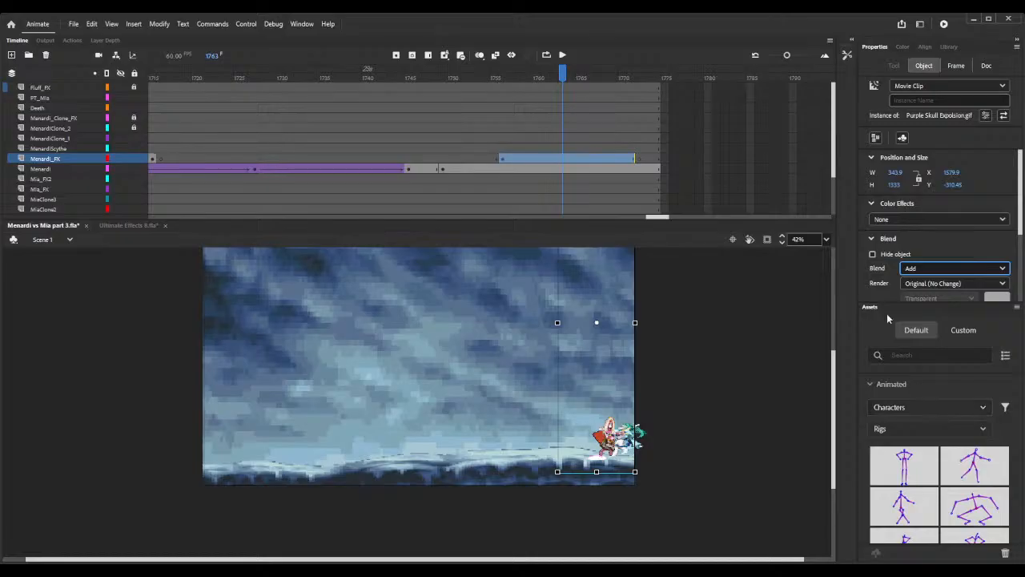
left_click_drag(520, 78, 535, 82)
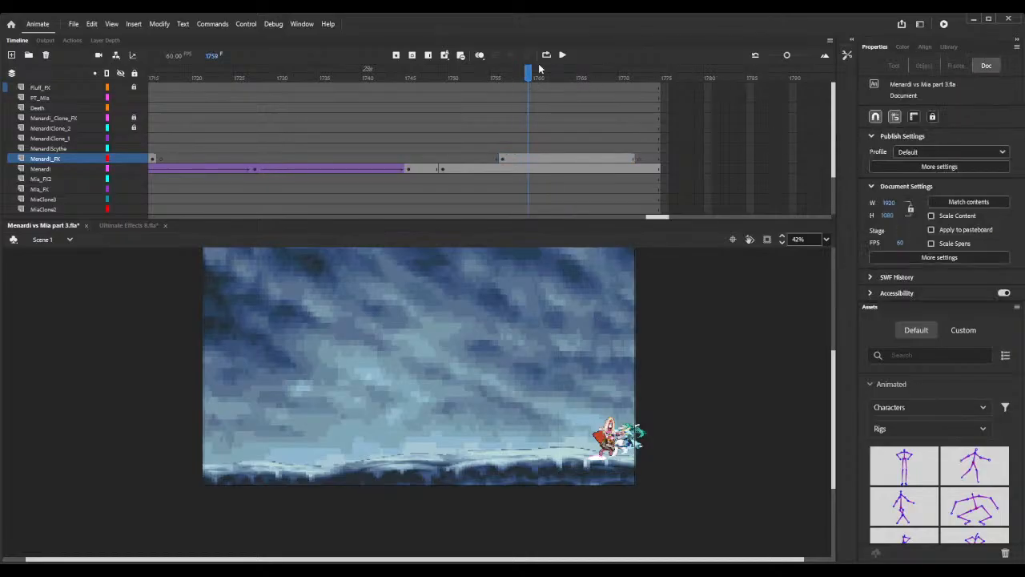
left_click(561, 56)
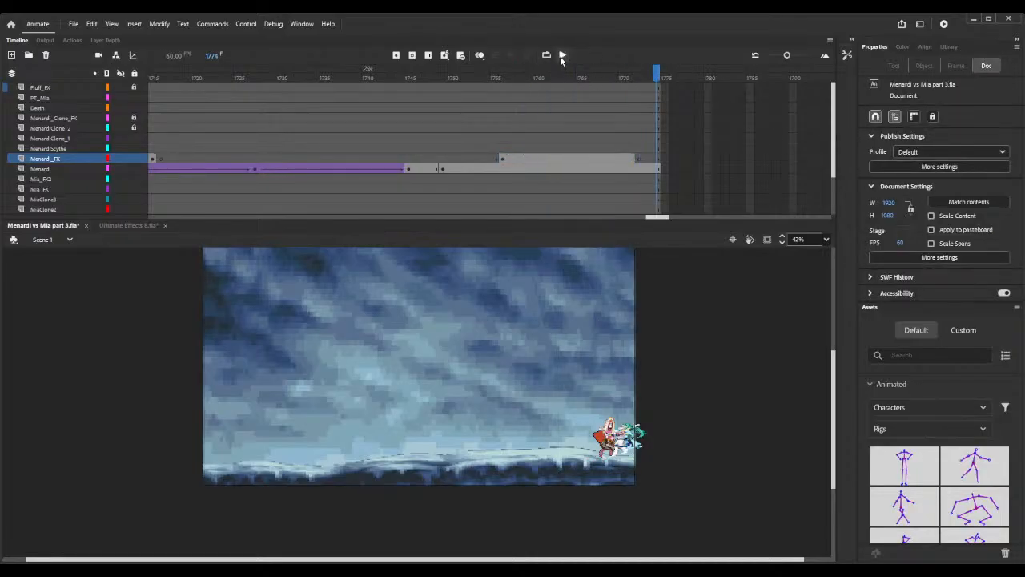
left_click(944, 23)
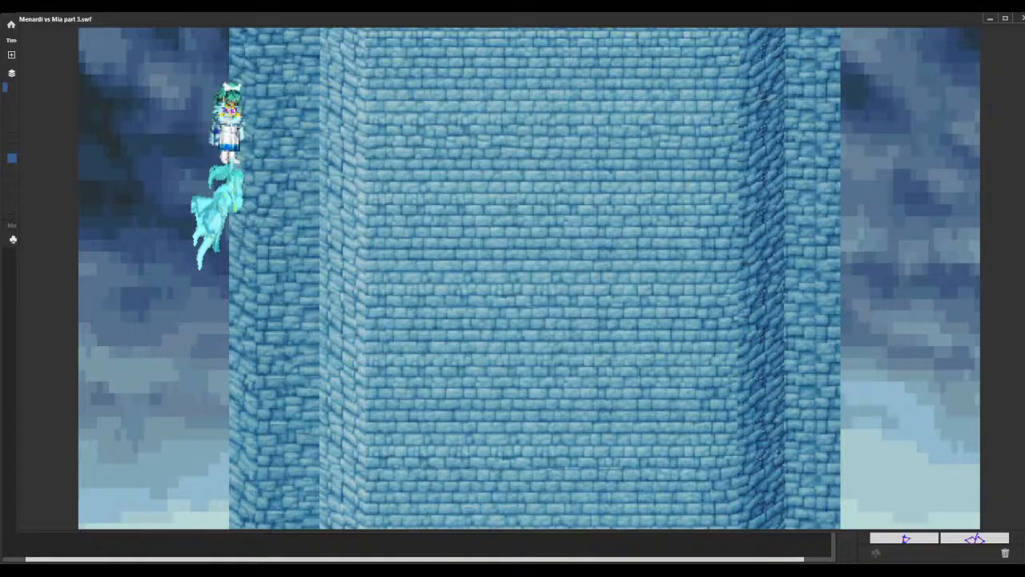
left_click(1022, 19)
Change the explosion instance at frame 1756 back to a Graphic.
left_click(503, 159)
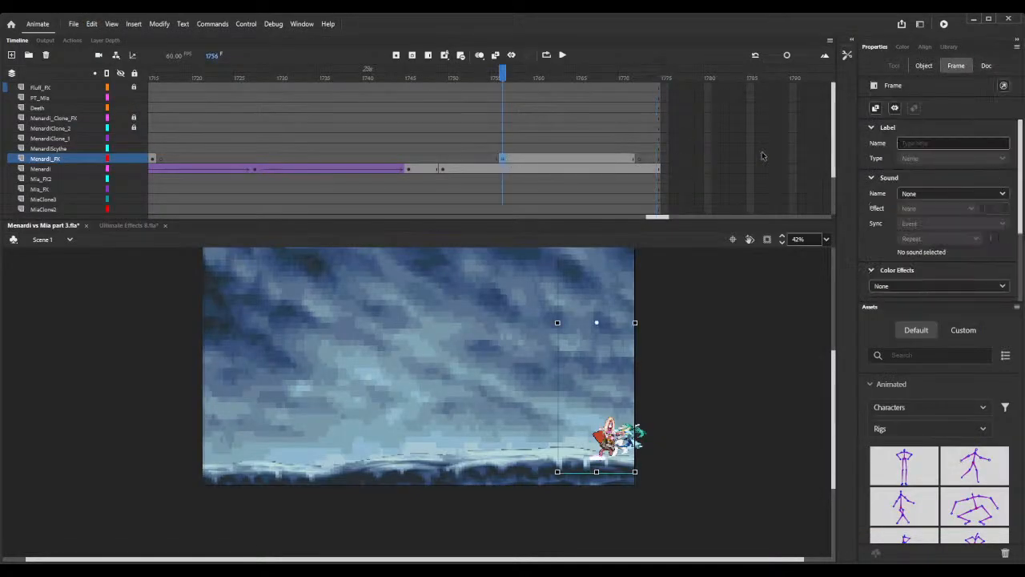
left_click(925, 65)
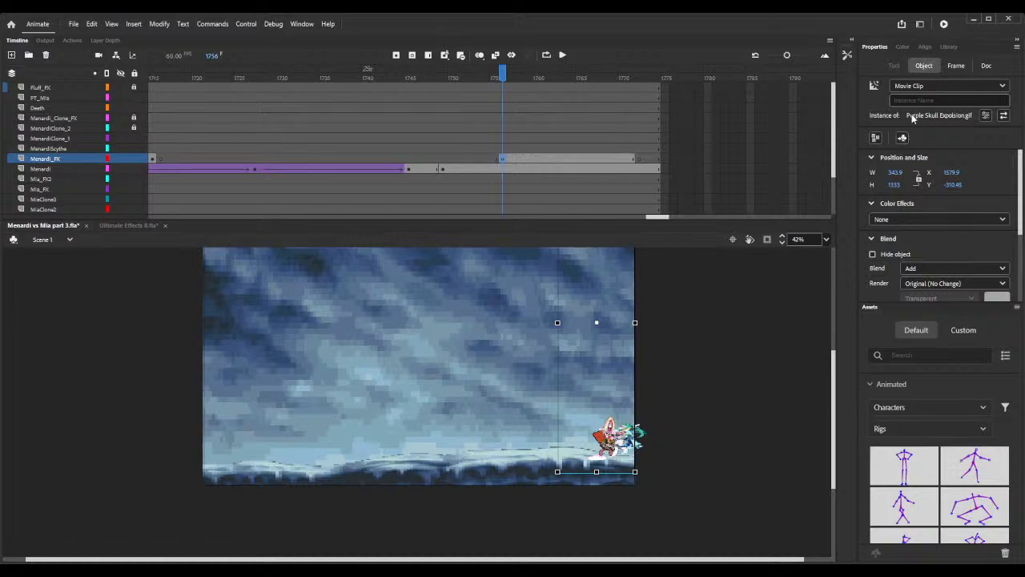
left_click(910, 126)
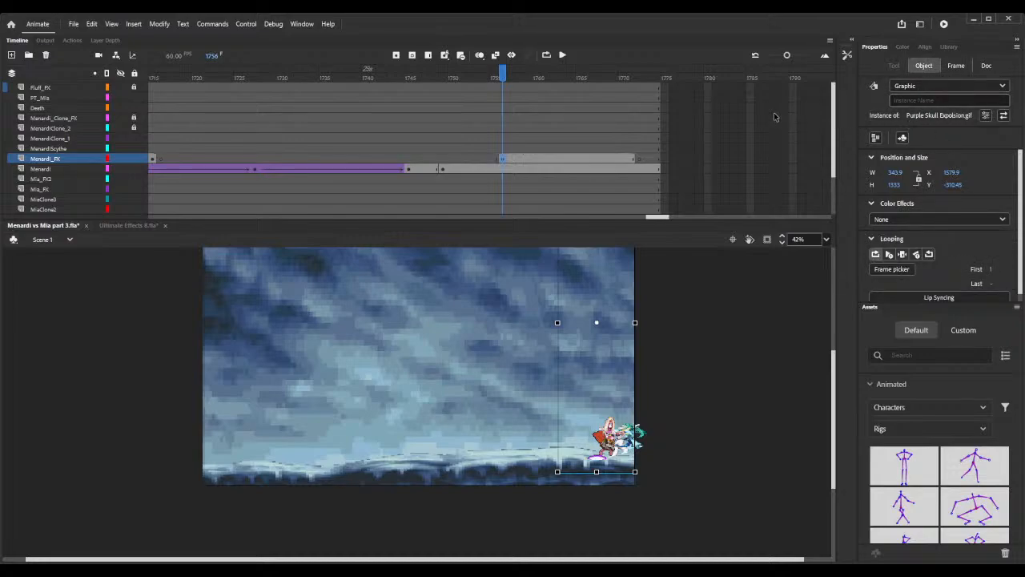
Widen the purple explosion further to about 543 px at frame 1761, keeping its outer edge at the stage border.
left_click_drag(502, 73, 545, 76)
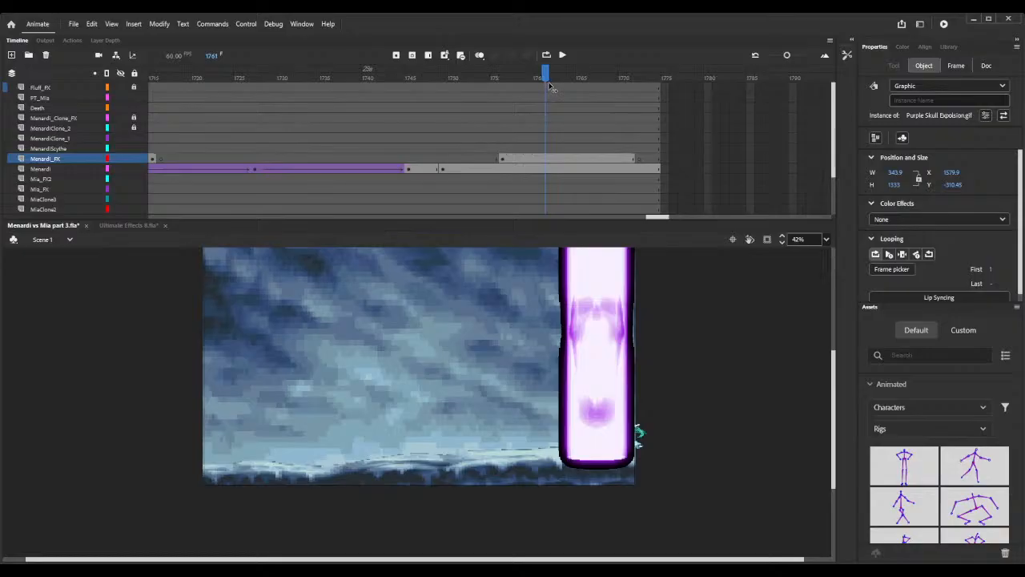
left_click(600, 358)
left_click_drag(638, 433, 661, 433)
left_click_drag(610, 355, 589, 356)
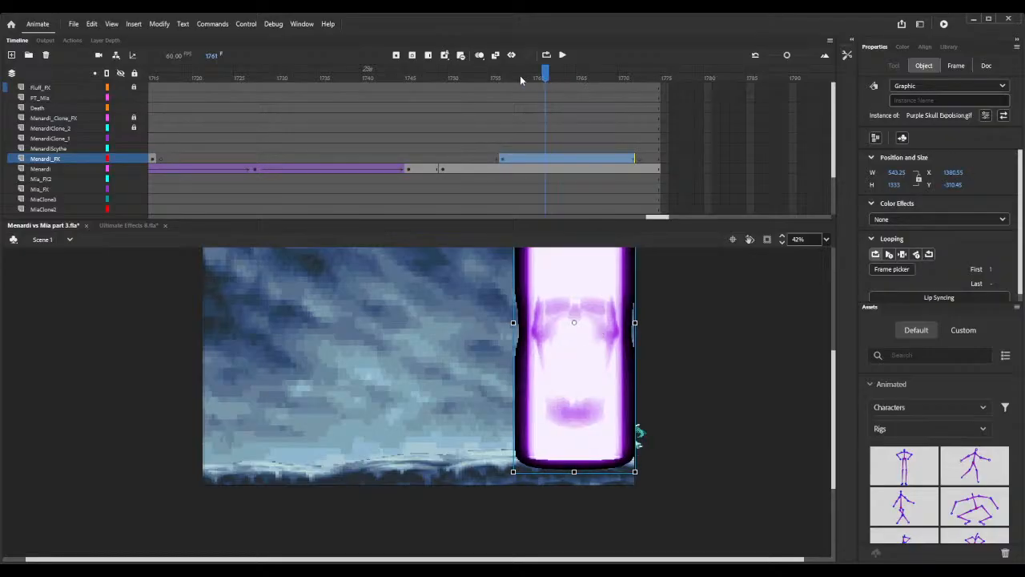
Extend all layers by 19 frames from frame 1772 and save the document.
left_click_drag(500, 73, 642, 76)
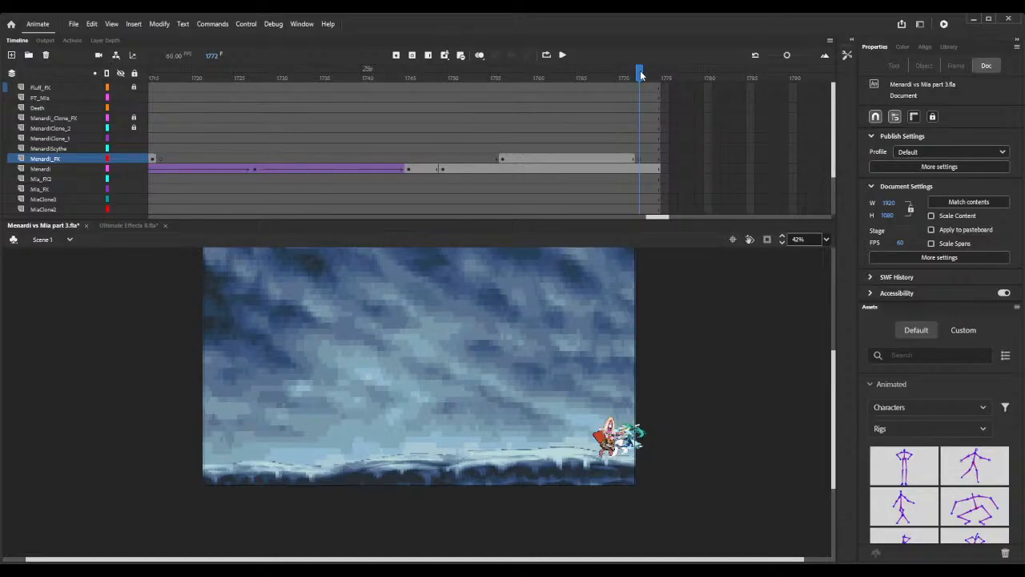
key("F5")
key("F5")
key("F5")
key("F5")
key("F5")
key("F5")
key("F5")
key("F5")
key("F5")
key("F5")
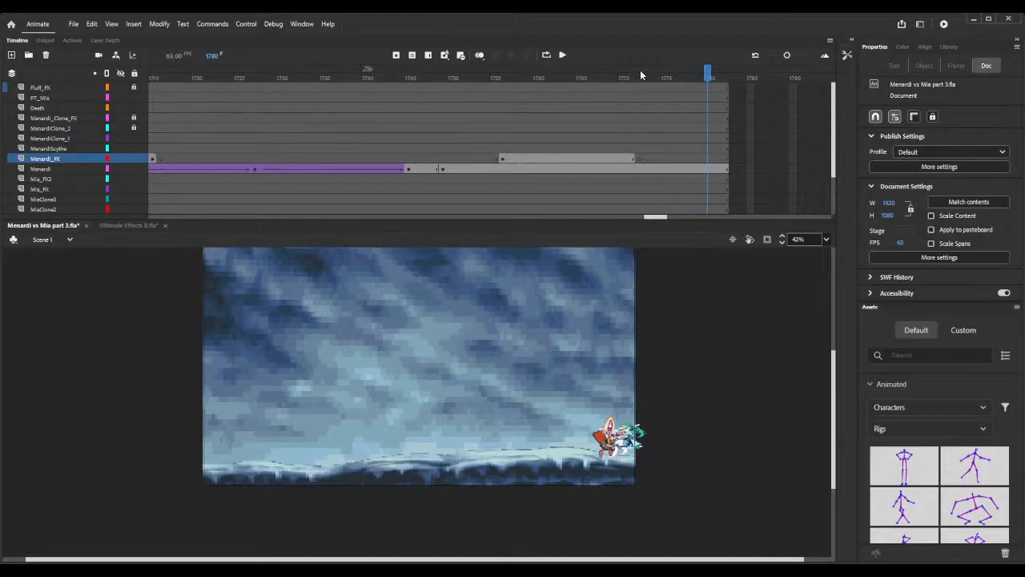
key("F5")
key("F5")
key("F5")
key("F5")
key("F5")
key("F5")
key("F5")
key("F5")
key("F5")
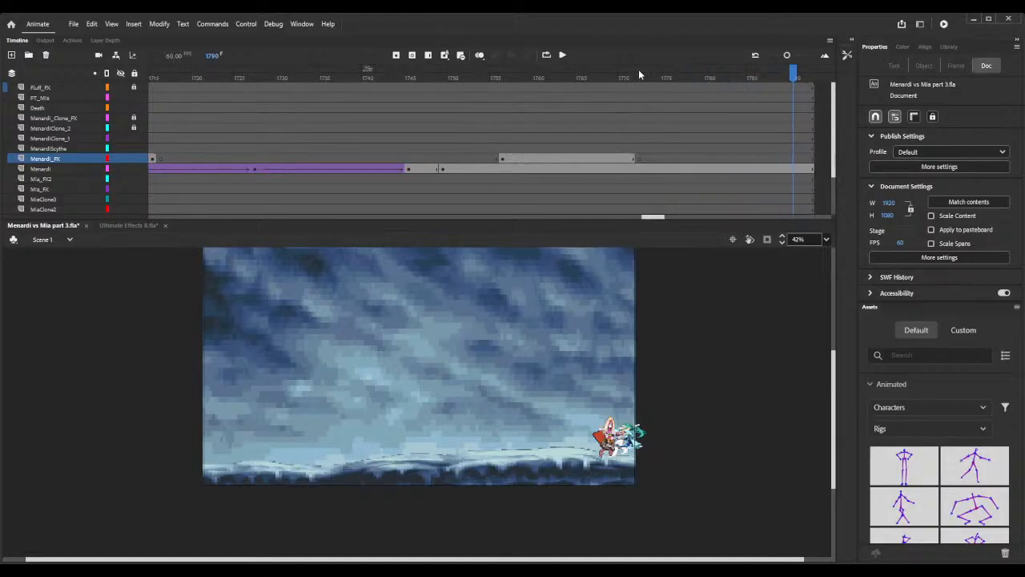
key("ctrl+s")
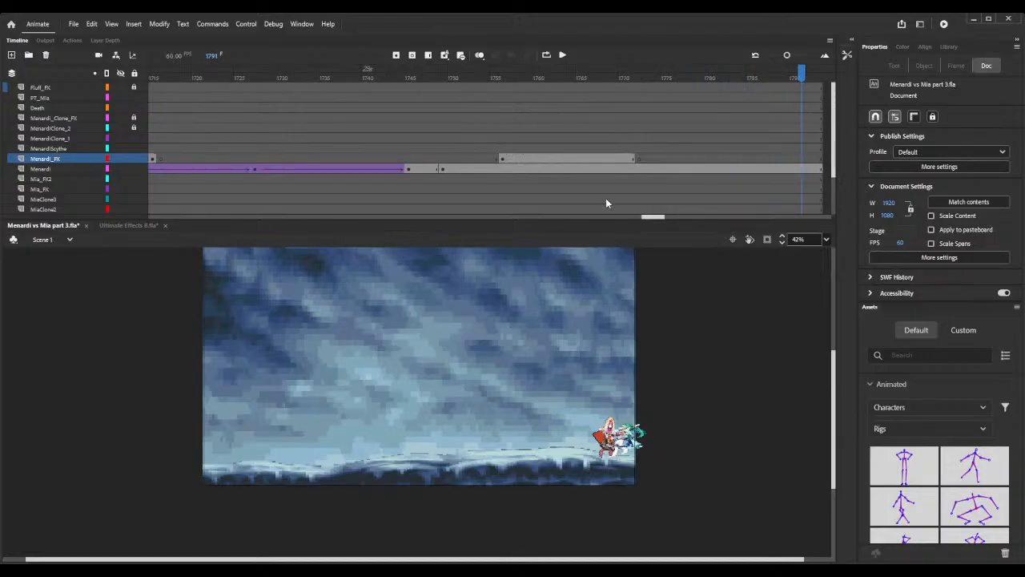
Copy Menardi's keyframe at frame 1707 and paste it at frame 1772 of the Menardi layer.
left_click_drag(652, 218, 642, 217)
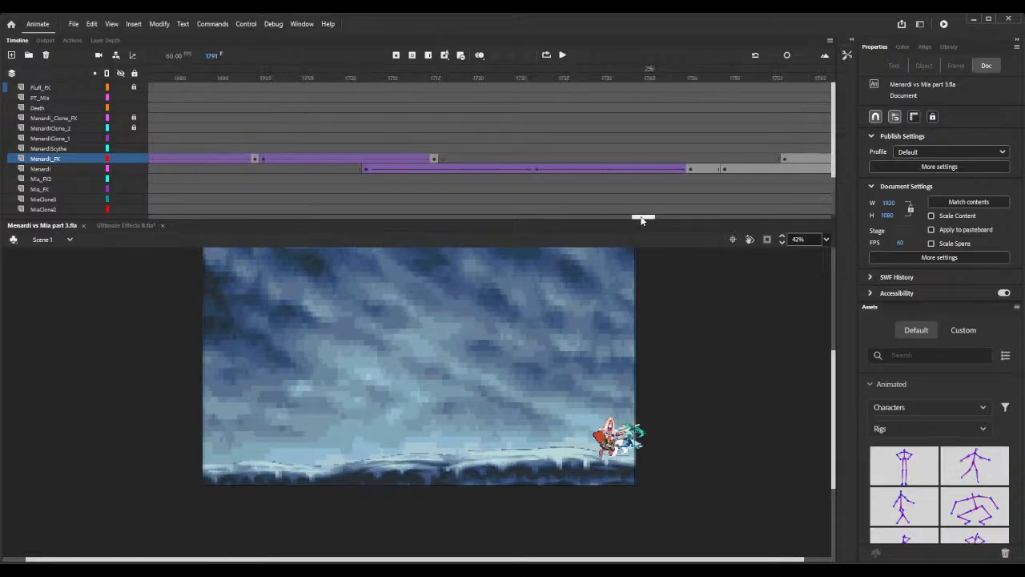
left_click(365, 167)
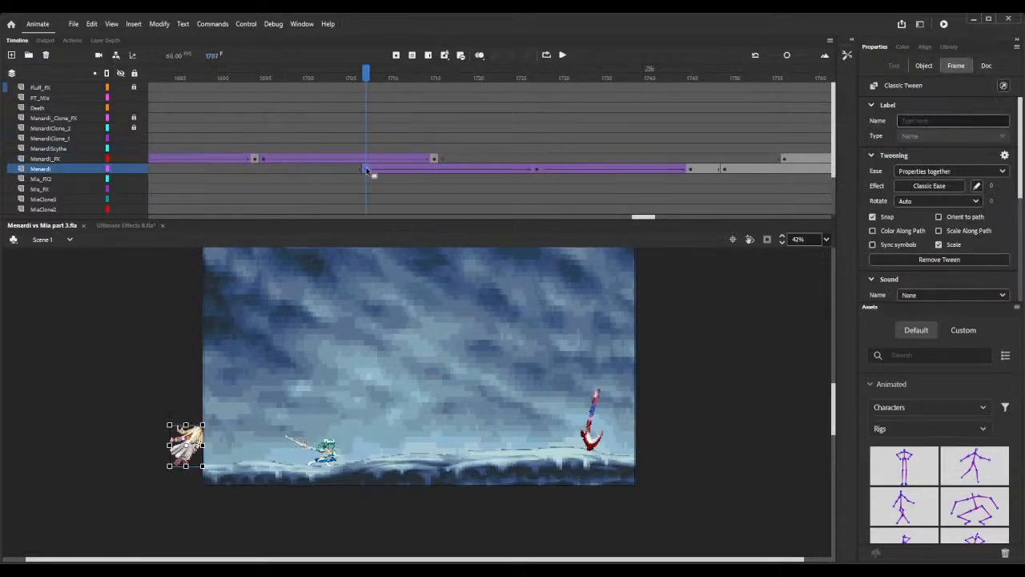
key("ctrl+shift+v")
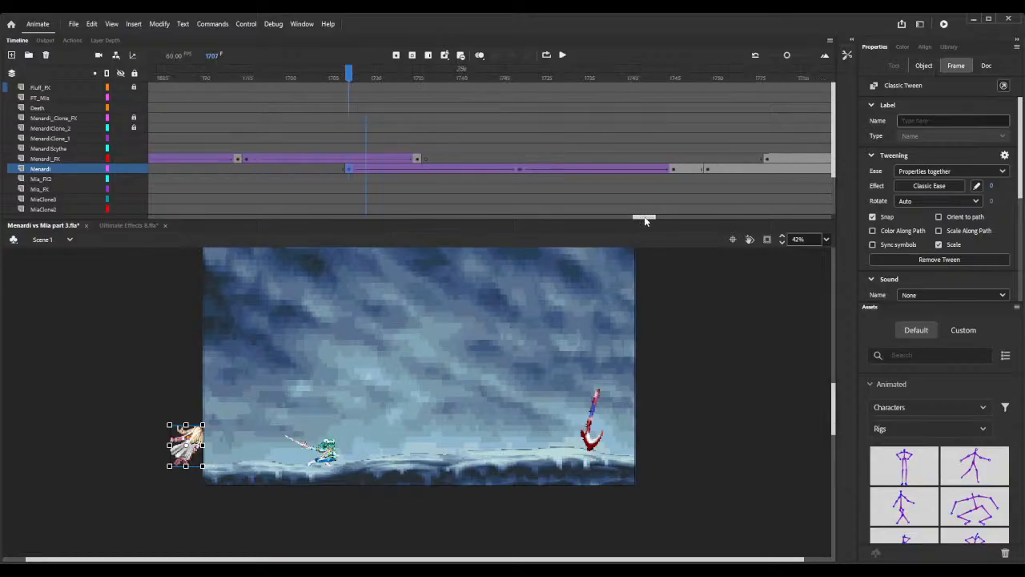
left_click_drag(641, 218, 656, 217)
left_click_drag(263, 78, 427, 103)
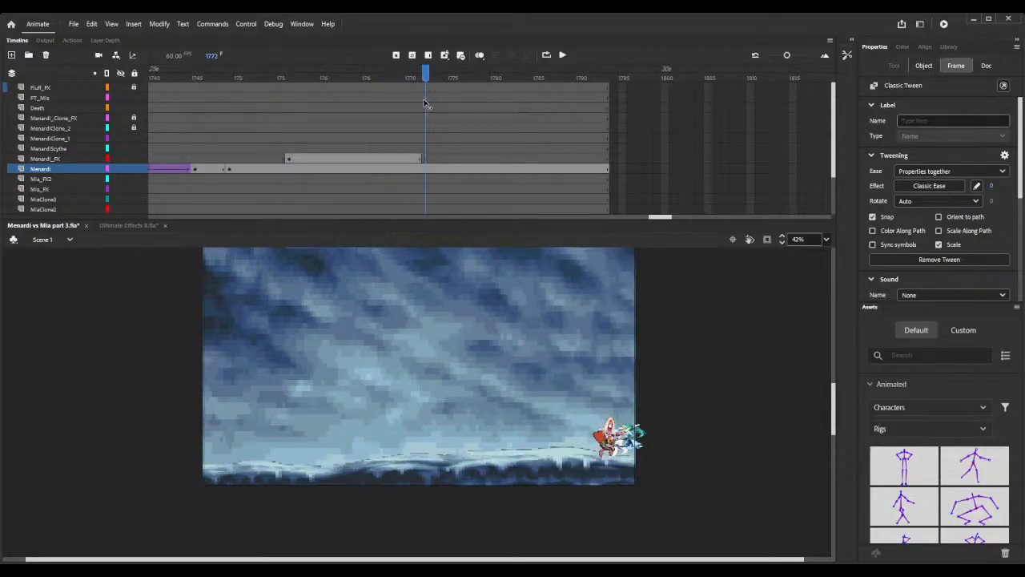
left_click(428, 169)
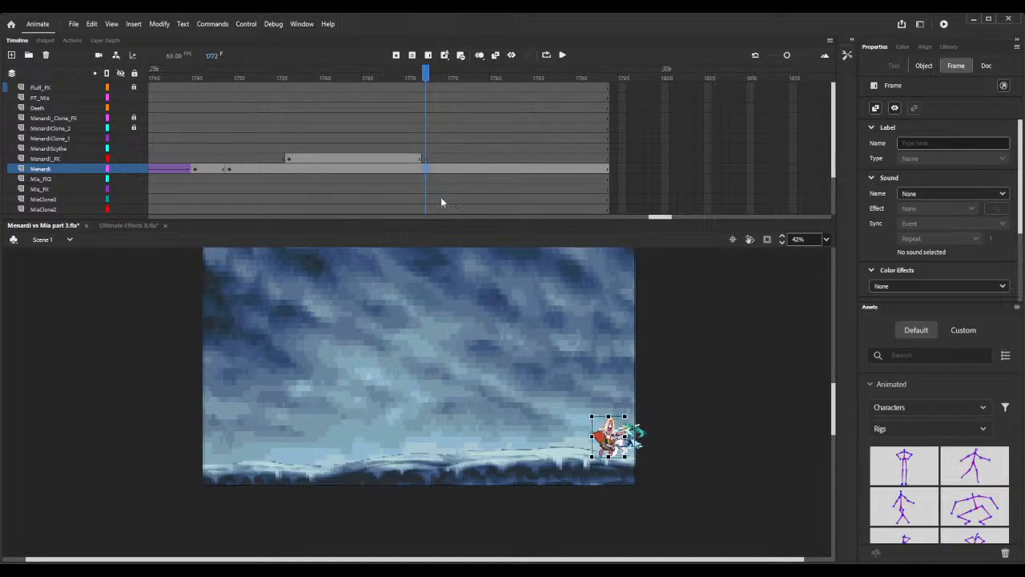
key("ctrl+alt+v")
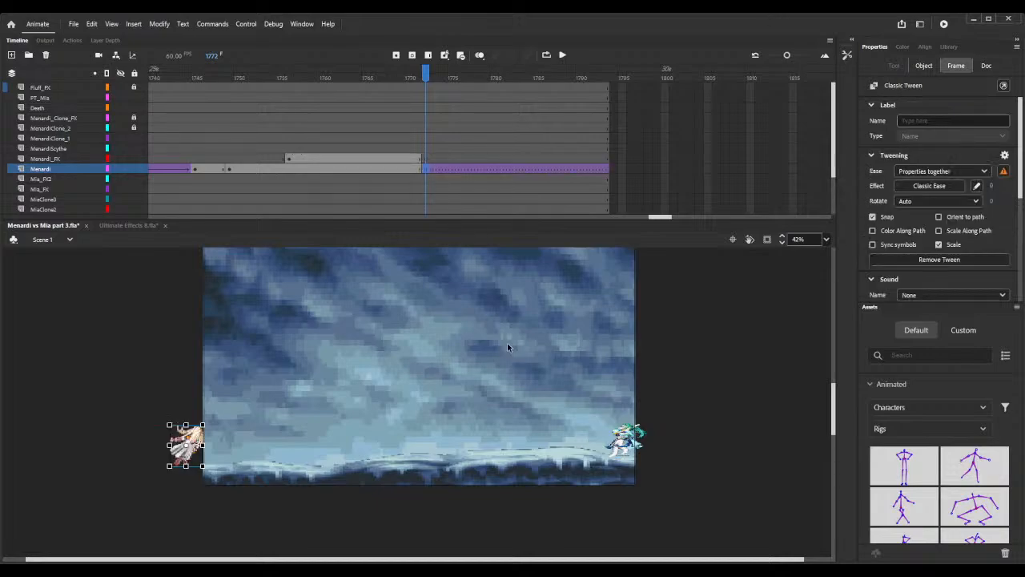
Remove the classic tween from Menardi's pasted frames and move her sprite across the stage next to Mia.
left_click(444, 170)
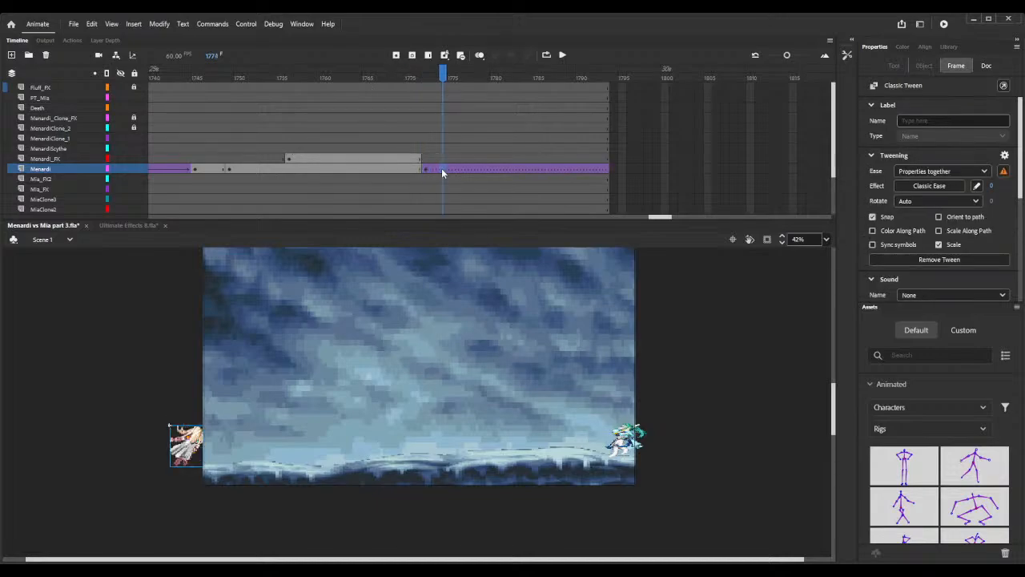
left_click_drag(190, 460, 609, 468)
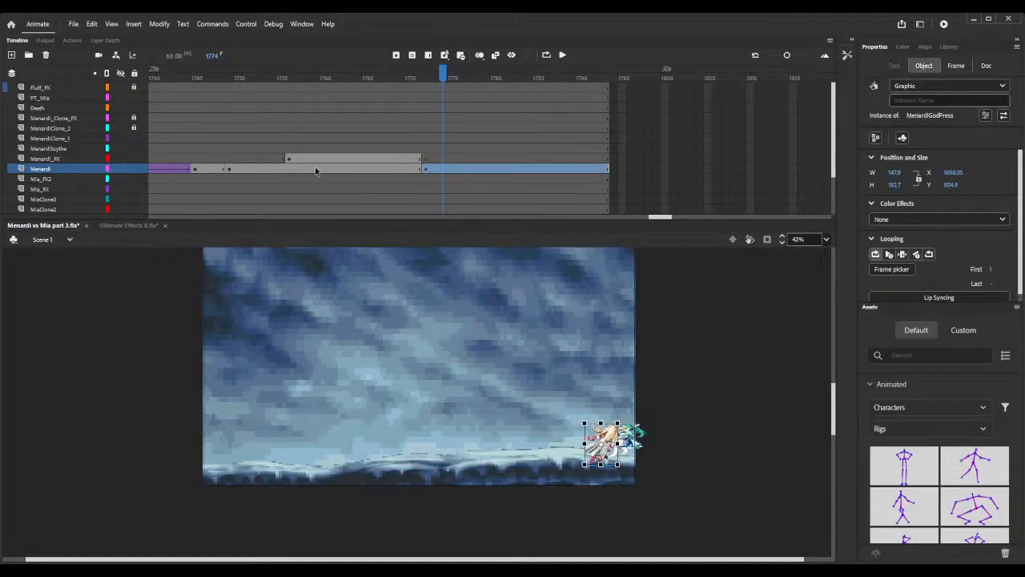
Insert a keyframe at frame 1772 of the Mia layer and move Mia's damaged sprite to Menardi's left side.
left_click(289, 160)
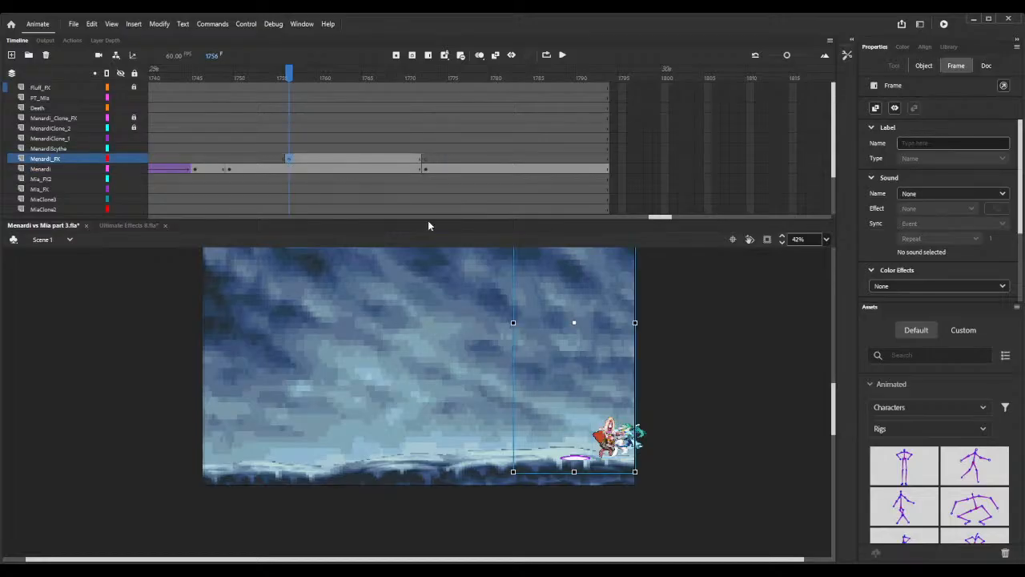
scroll(360, 204, "down", 2)
left_click(228, 210)
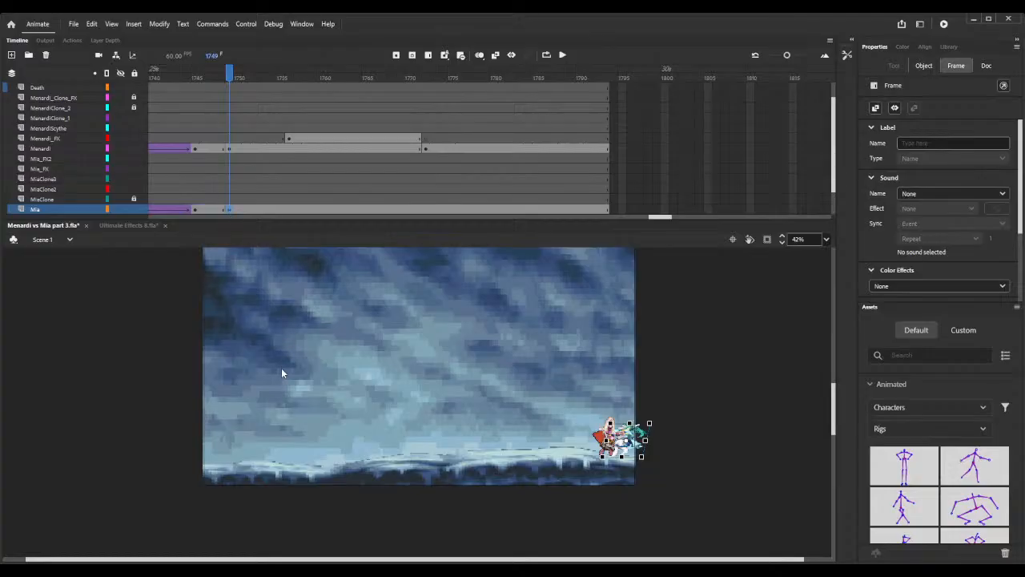
left_click(426, 209)
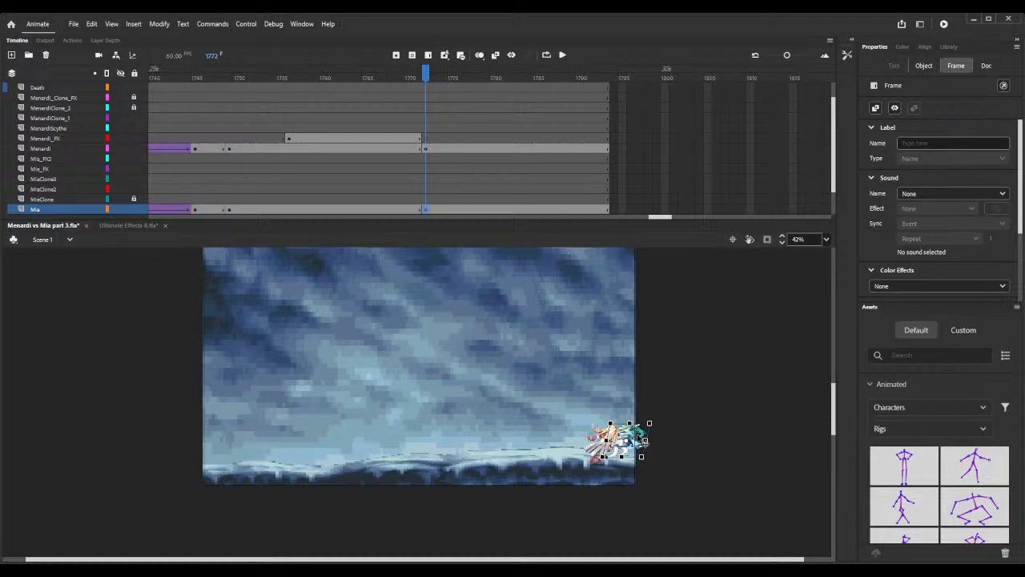
left_click_drag(639, 437, 601, 433)
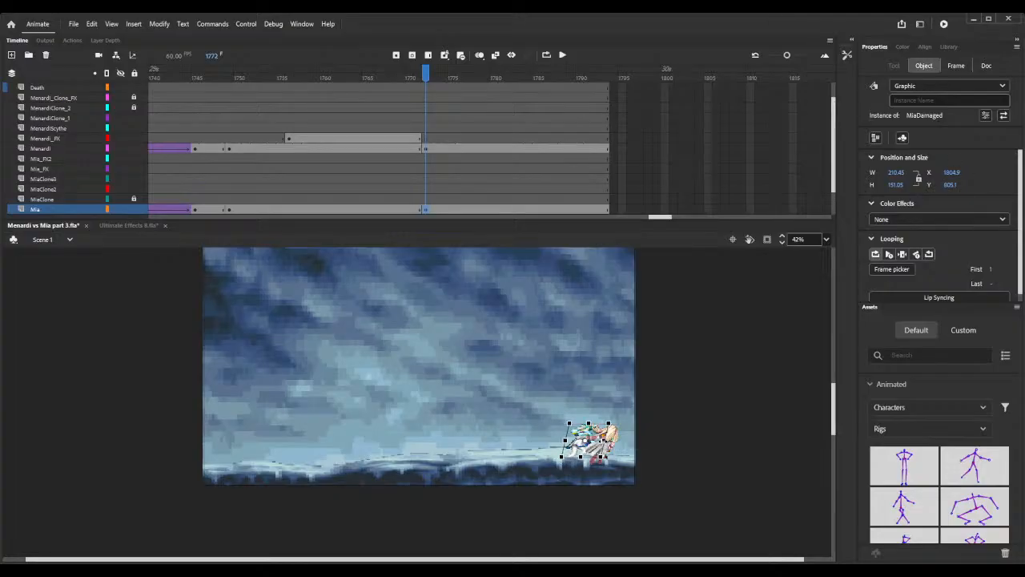
Flip Menardi and Mia horizontally at frame 1772 and swap their positions so Mia is on Menardi's right side.
left_click(615, 445)
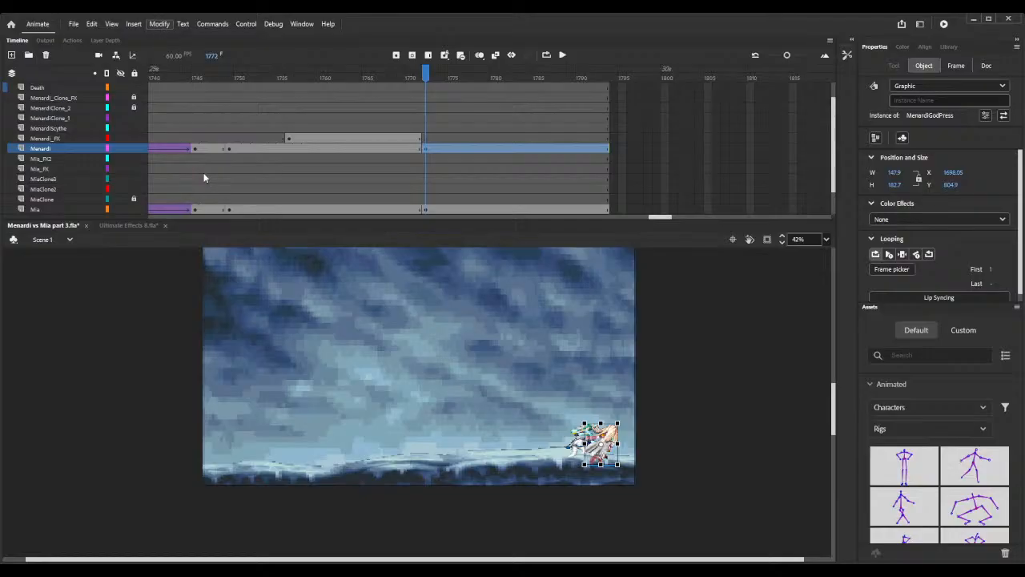
left_click(382, 290)
mouse_move(609, 447)
left_mouse_down()
mouse_move(553, 439)
mouse_move(559, 449)
mouse_move(618, 445)
left_mouse_up()
left_click(594, 447)
left_click_drag(544, 439, 605, 447)
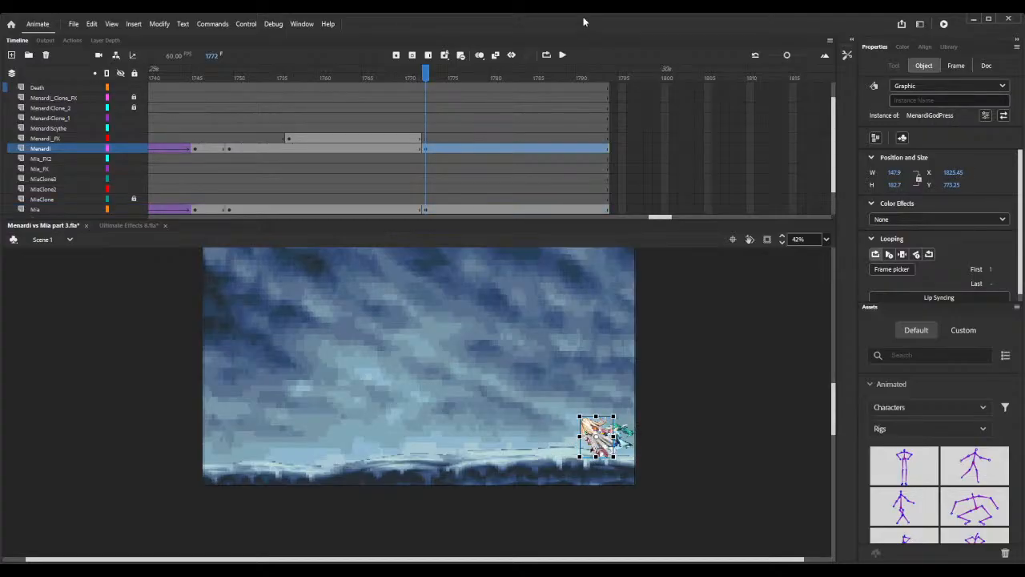
Extend all layers by 12 frames from frame 1793.
left_click(604, 72)
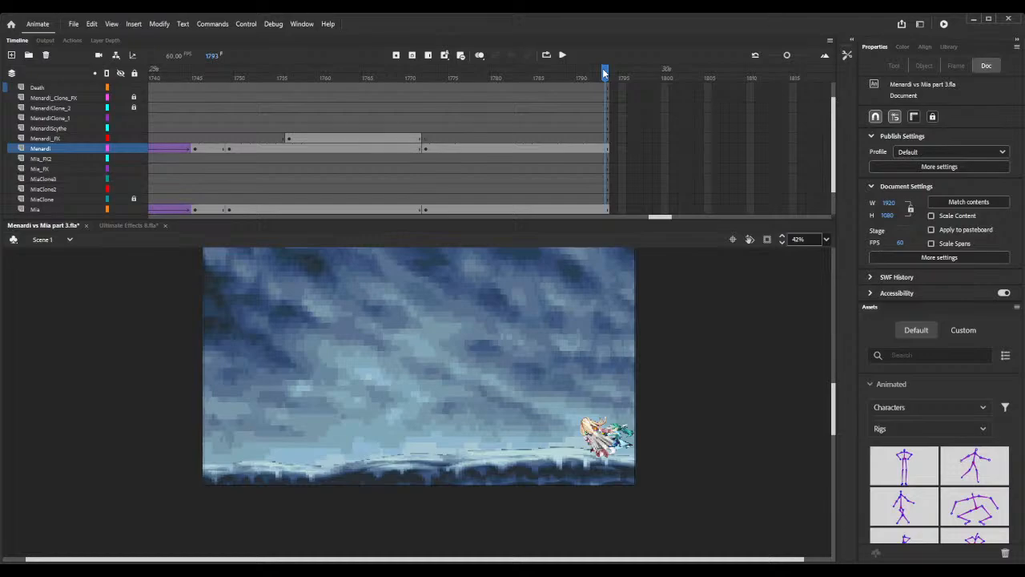
key("F5")
key("F5")
key("F5")
key("F5")
key("F5")
key("F5")
key("F5")
key("F5")
key("F5")
key("F5")
key("F5")
key("F5")
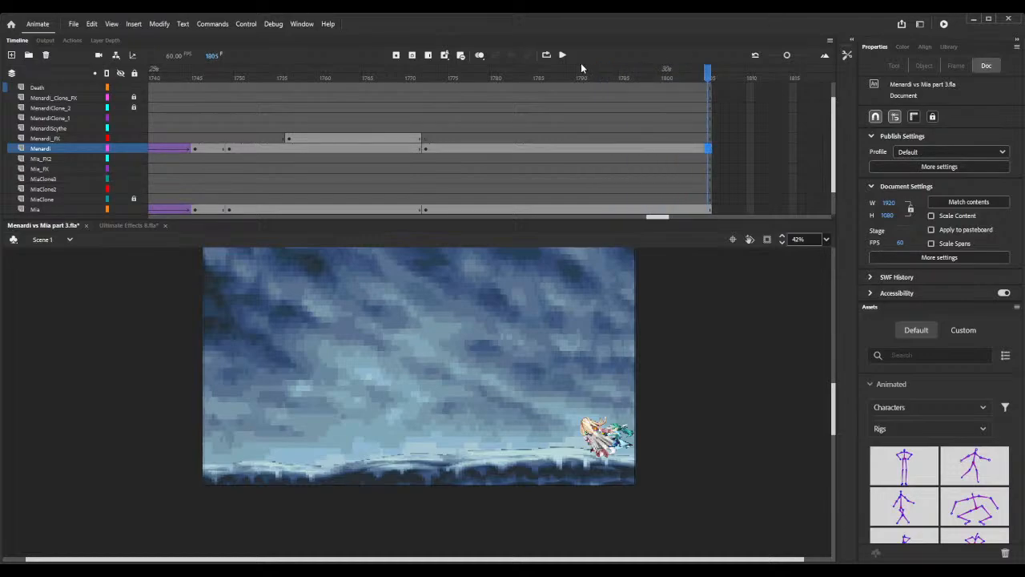
Insert keyframes at frame 1796 of the Menardi and Mia layers and move both sprites to the stage's left end.
left_click(634, 151)
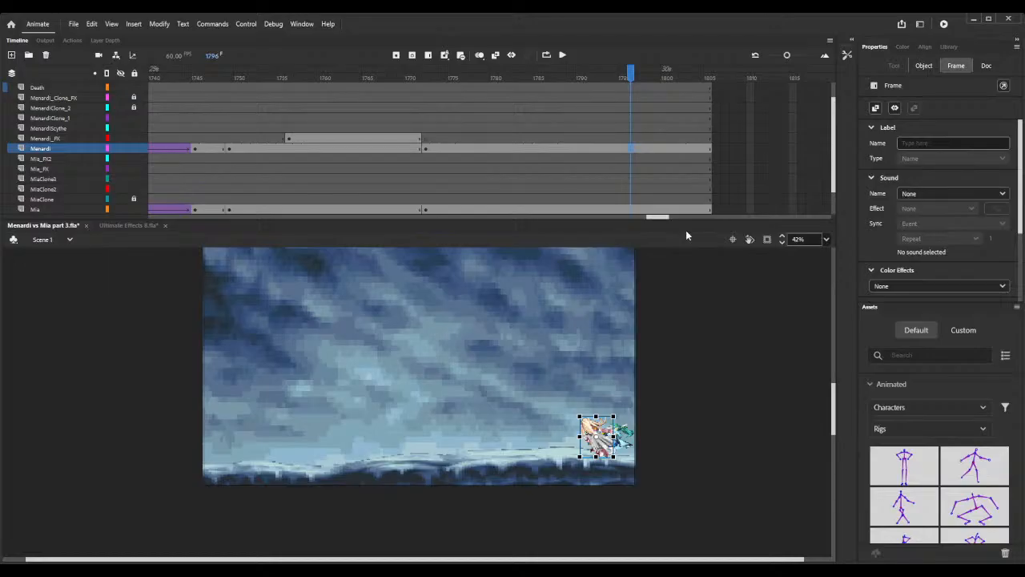
left_click_drag(603, 428, 239, 437)
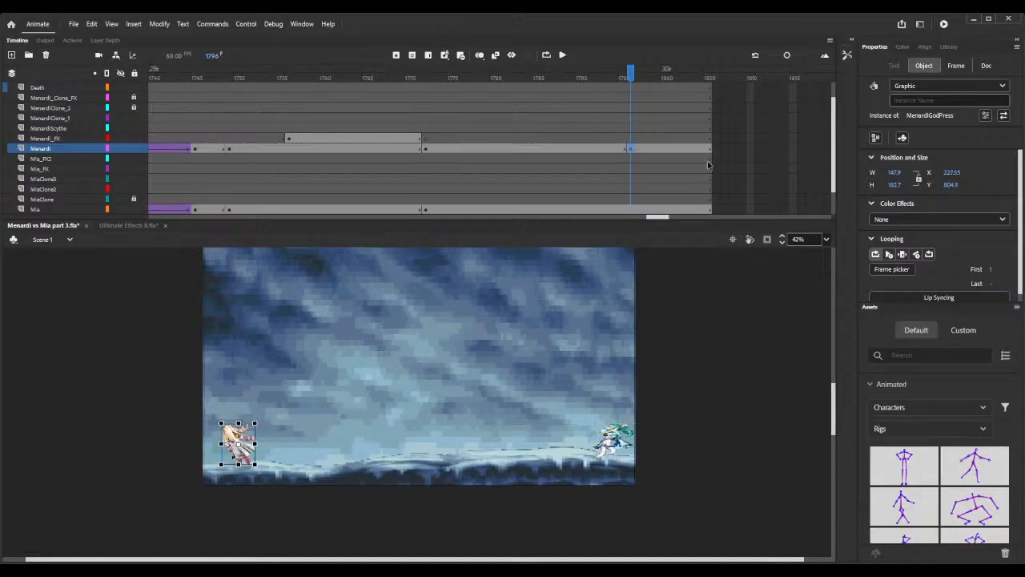
left_click(632, 209)
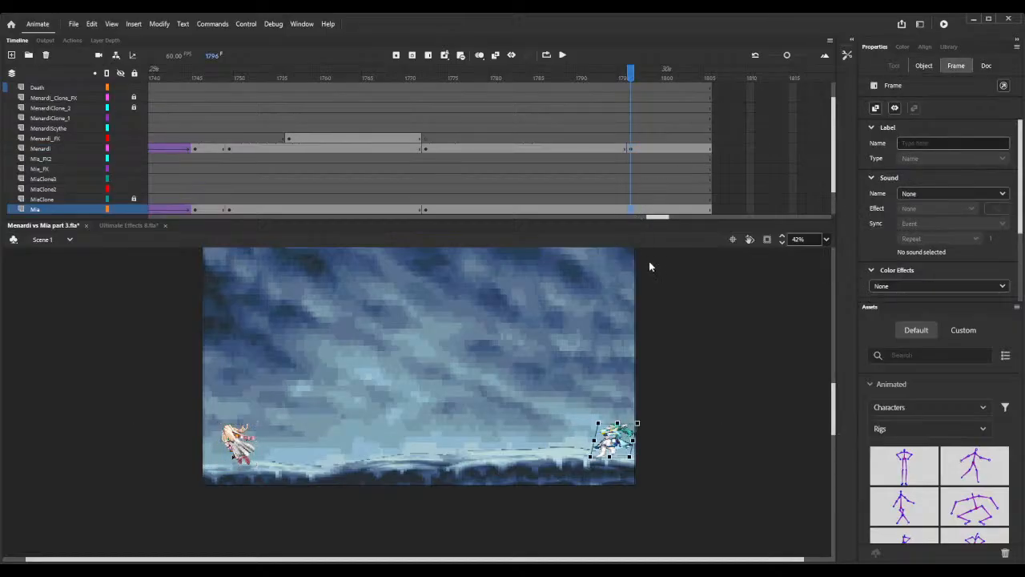
left_click_drag(615, 456, 254, 462)
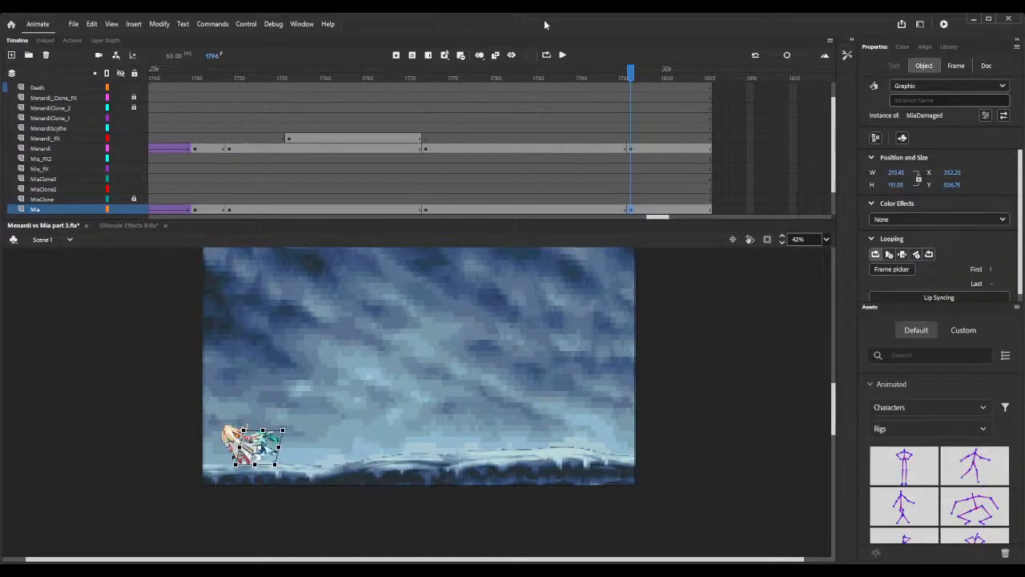
Copy Menardi's keyframe at frame 1749, paste it at frame 1800 of the Menardi layer and flip her sprite horizontally.
left_click(195, 151)
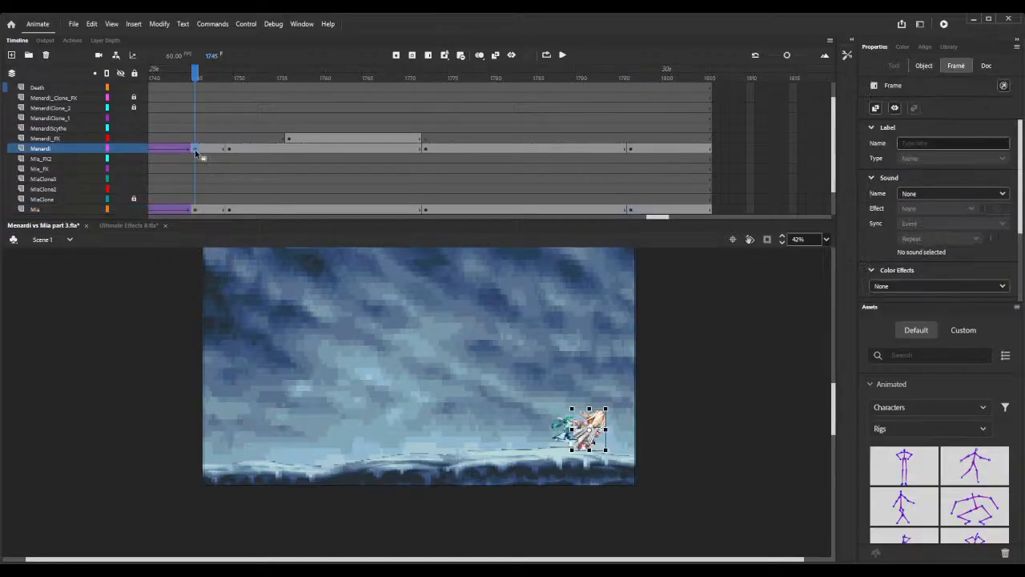
left_click(228, 150)
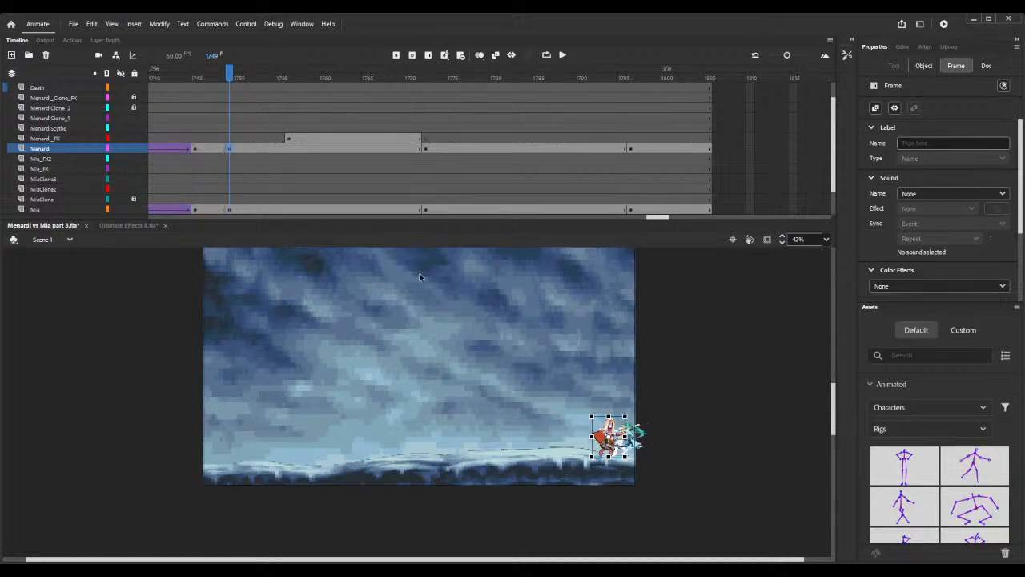
left_click(663, 151)
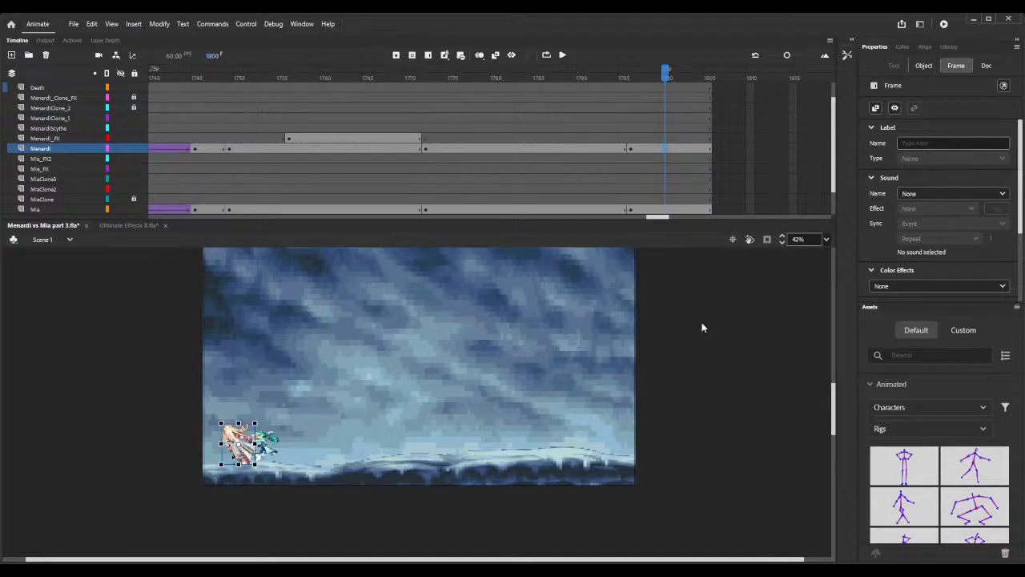
key("ctrl+alt+v")
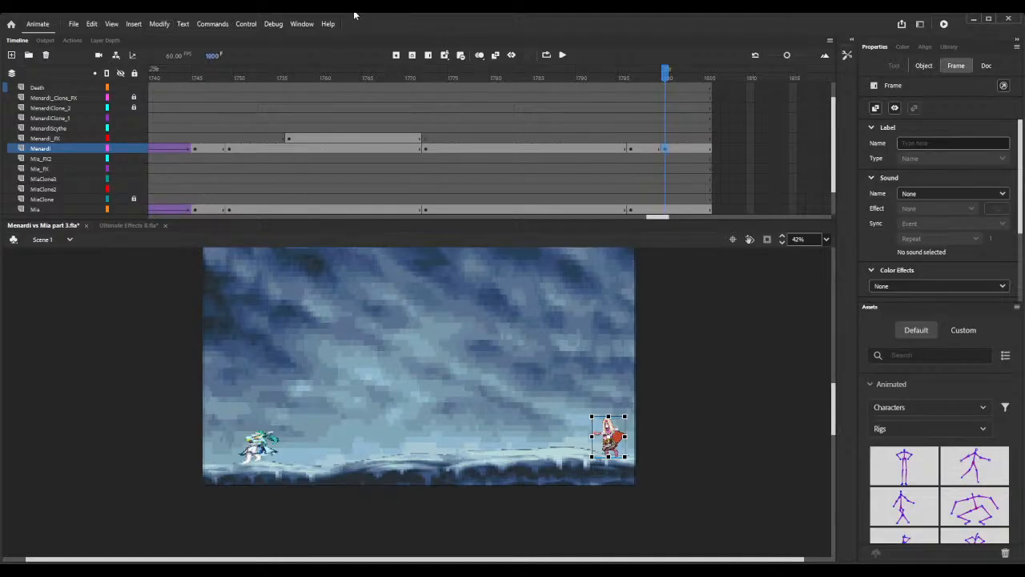
Turn on onion skinning and move Menardi's frame 1800 sprite to the stage's left end, at X 200.25 and Y 804.9.
left_click(479, 55)
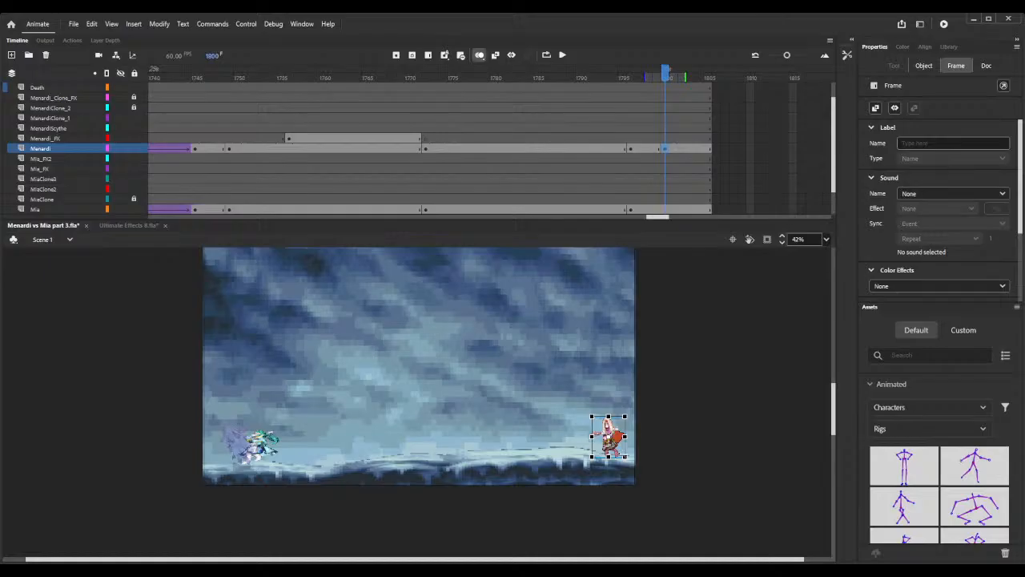
left_click_drag(618, 453, 237, 449)
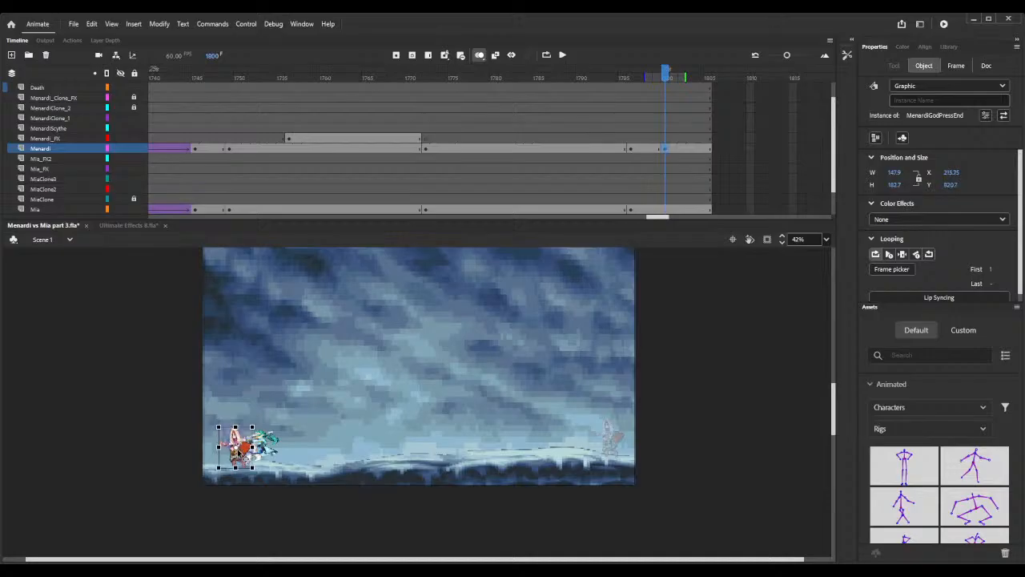
key("shift+Up")
key("shift+Up")
key("shift+Up")
key("shift+Down")
key("shift+Down")
key("shift+Down")
left_click_drag(233, 449, 230, 445)
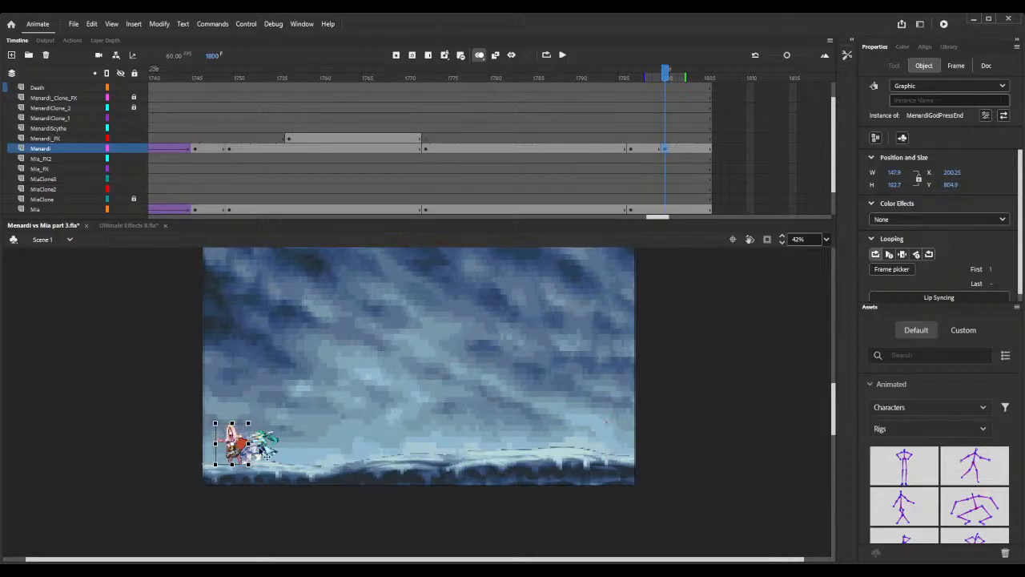
Insert a keyframe at frame 1800 of the Mia layer, flip Mia's damaged sprite and place it on Menardi's left side.
left_click(267, 449)
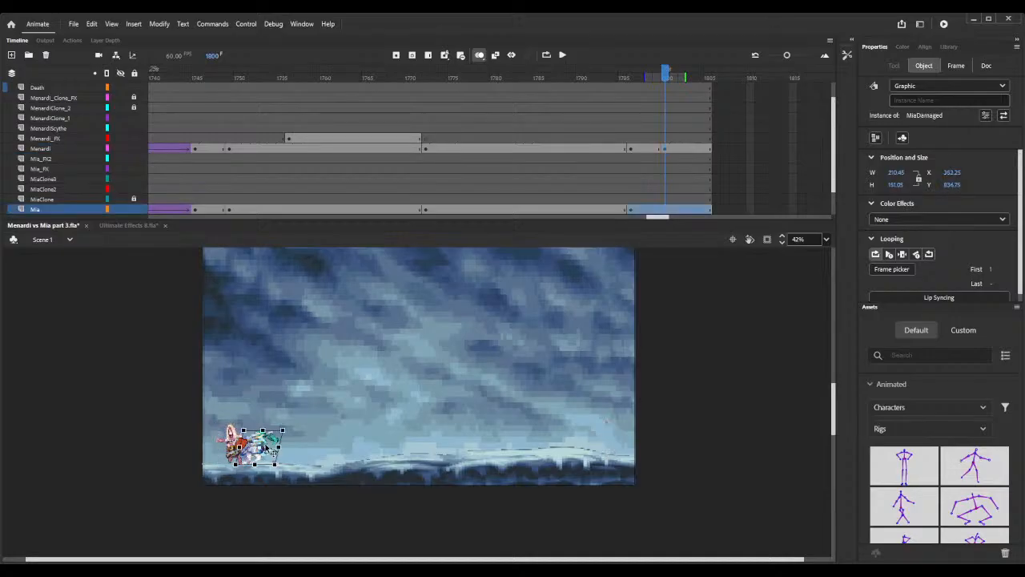
left_click(664, 213)
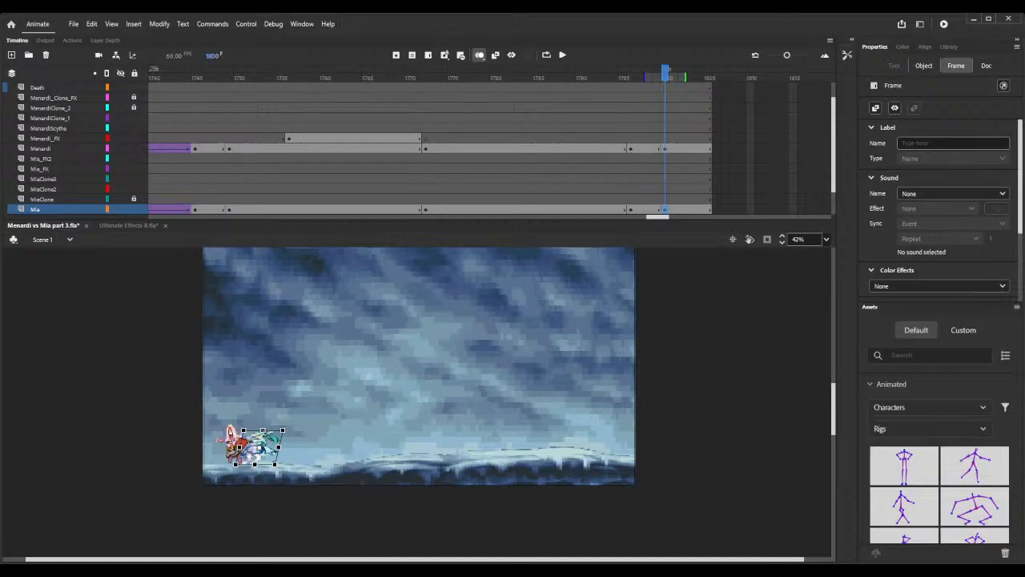
left_click(249, 446)
left_click_drag(247, 443, 234, 443)
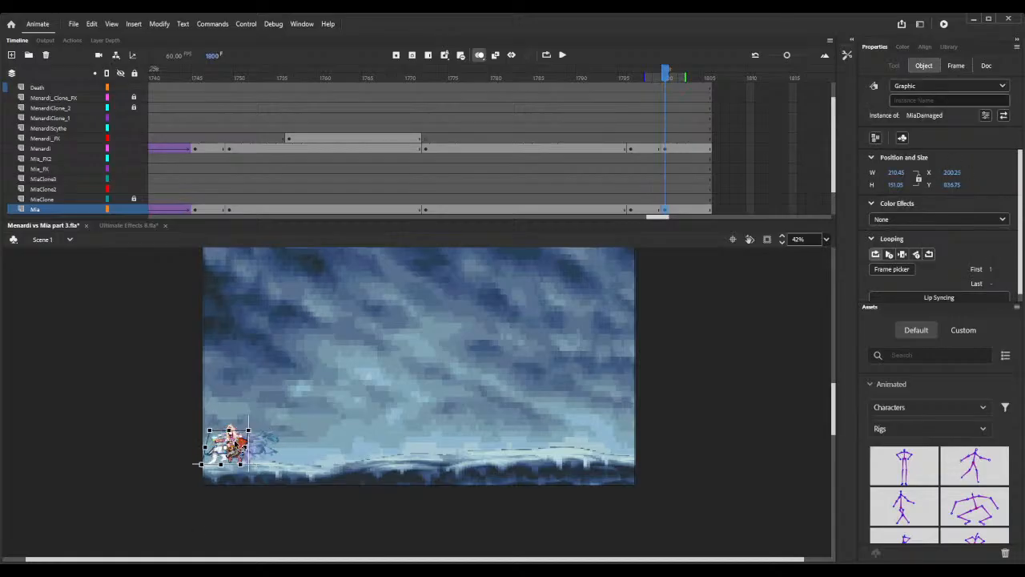
left_click(783, 237)
left_click(782, 237)
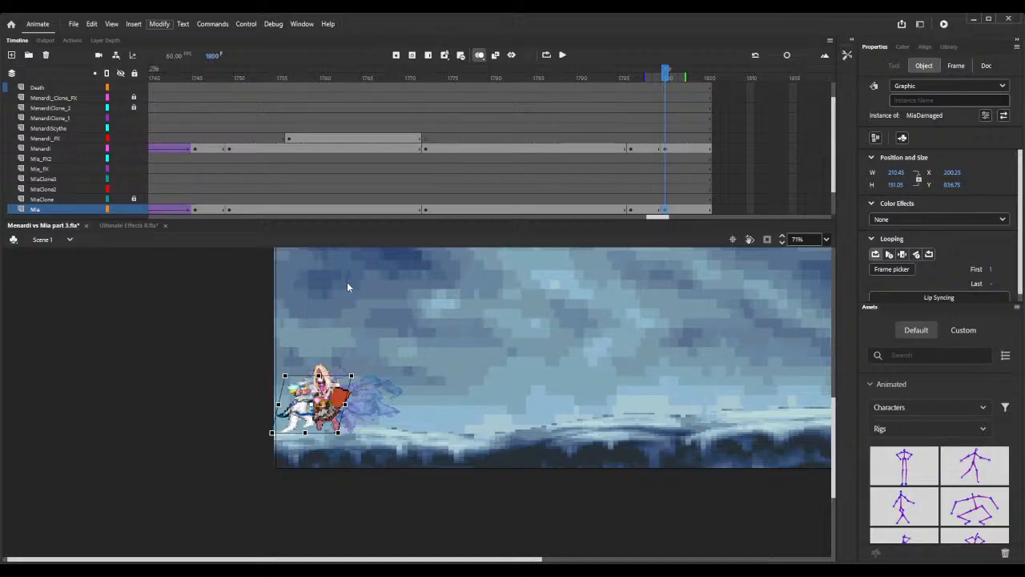
left_click_drag(305, 422, 285, 423)
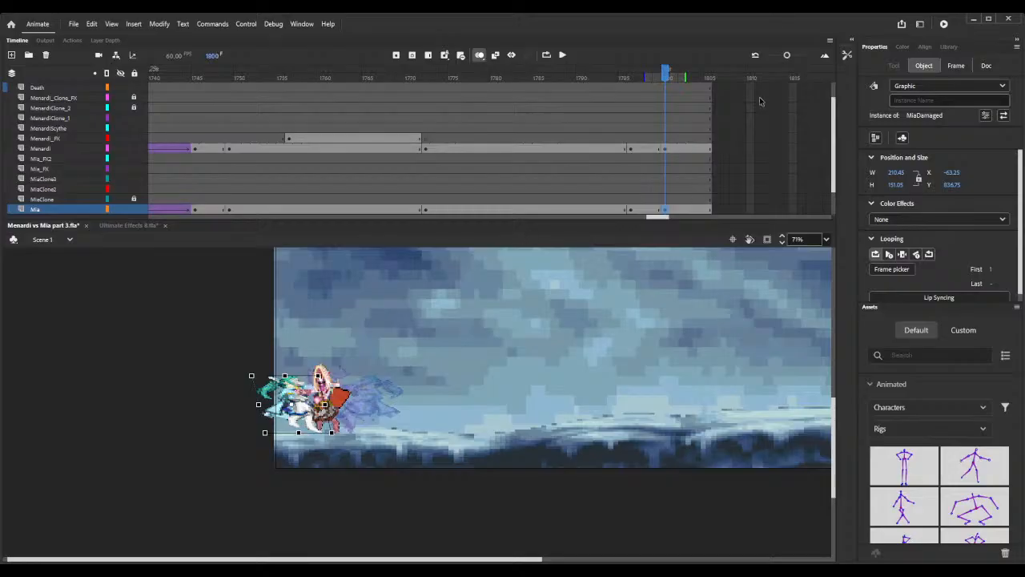
Extend all layers by 21 frames from frame 1803.
left_click(693, 72)
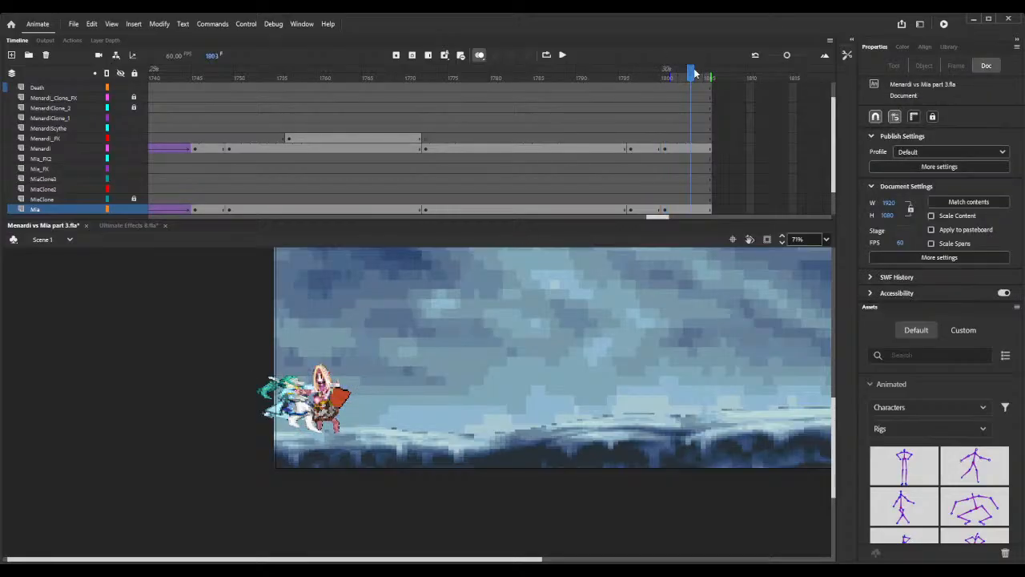
key("period")
key("period")
key("period")
key("period")
key("period")
key("period")
key("period")
key("period")
key("period")
key("period")
key("period")
key("period")
key("period")
key("period")
key("period")
key("period")
key("period")
key("period")
key("period")
key("period")
key("period")
Copy the purple skull explosion keyframe at frame 1756 and paste it at frame 1809 of the Menardi_FX layer.
left_click(662, 217)
left_click_drag(661, 217, 648, 217)
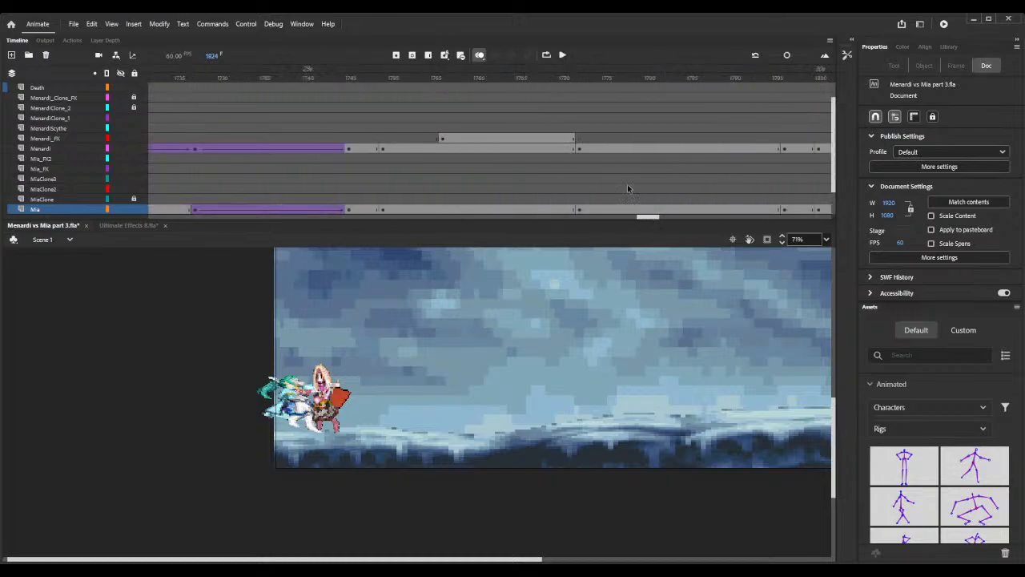
left_click(443, 141)
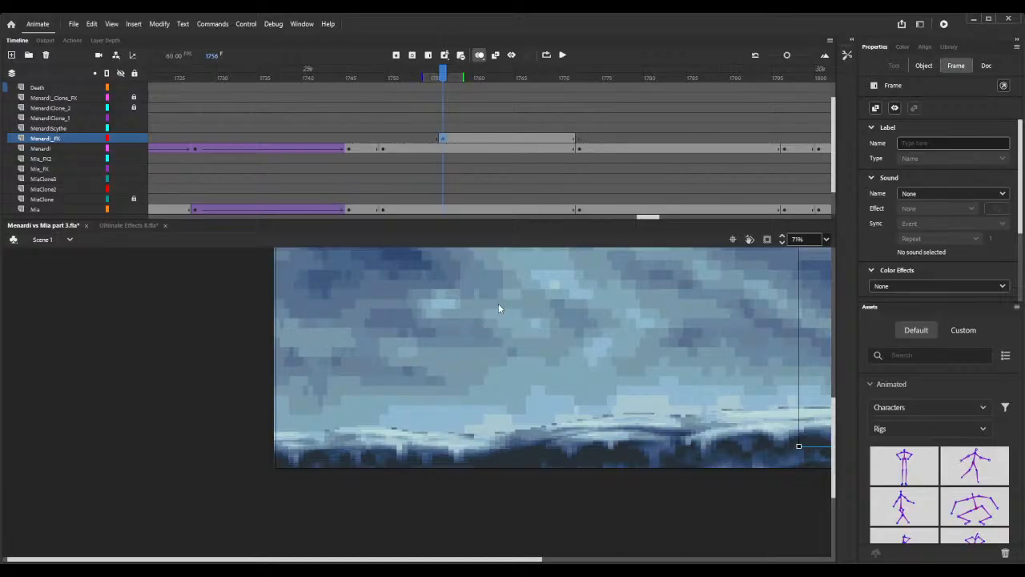
left_click_drag(648, 218, 658, 220)
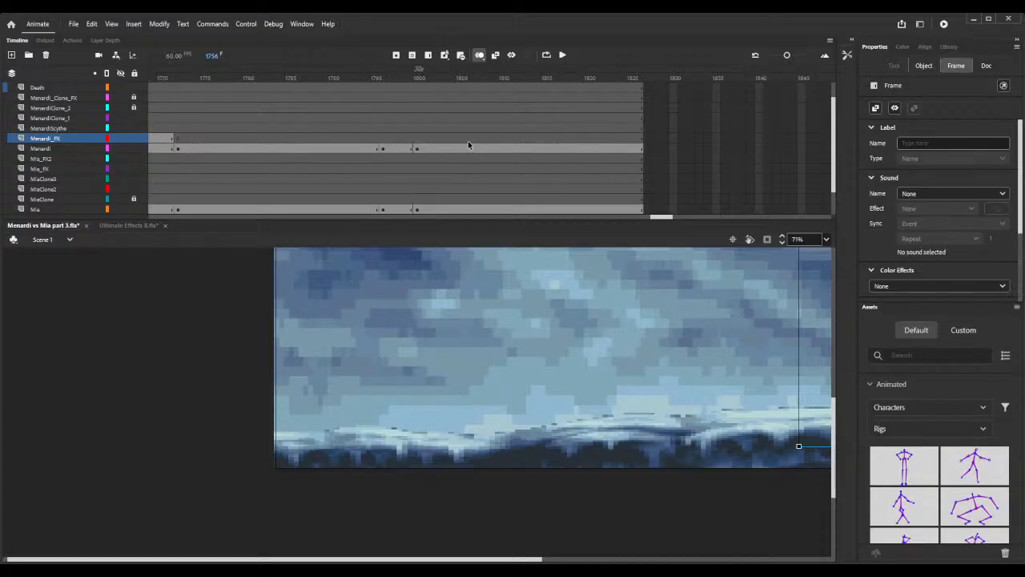
left_click(497, 142)
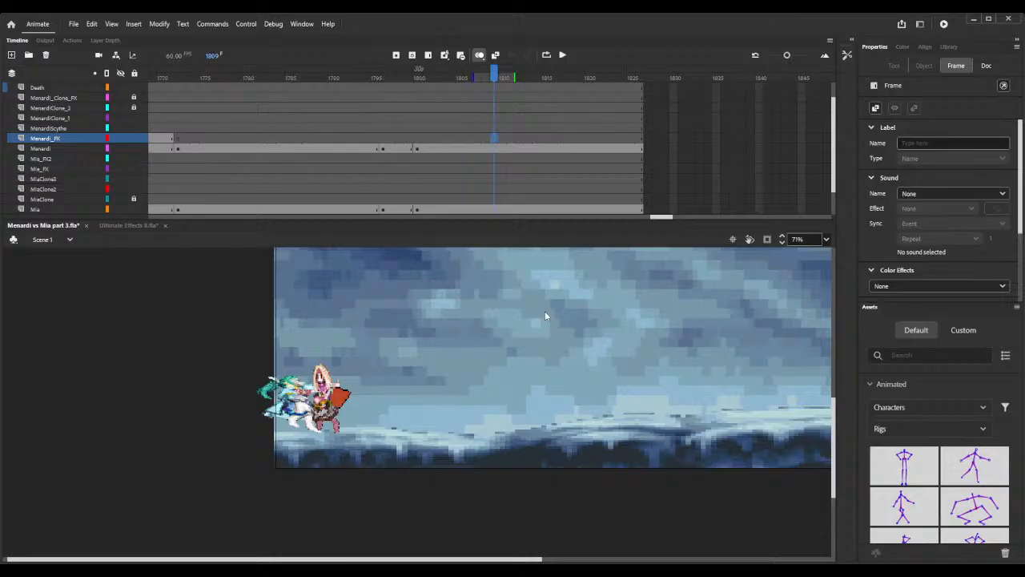
key("F6")
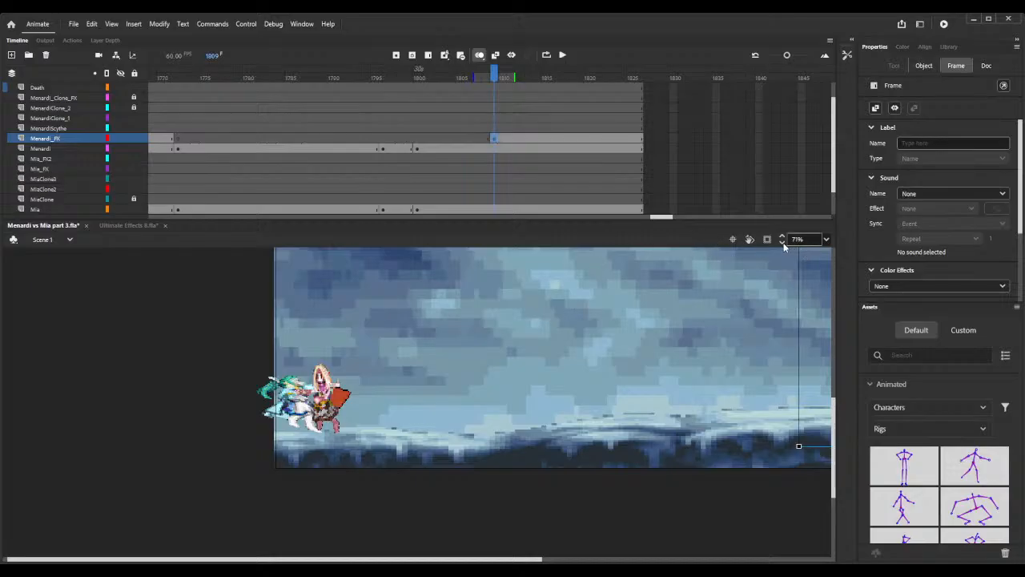
Move the pasted purple skull explosion to the stage's lower-left corner, at X 0 and Y -253.
left_click(783, 244)
left_click_drag(783, 244, 783, 241)
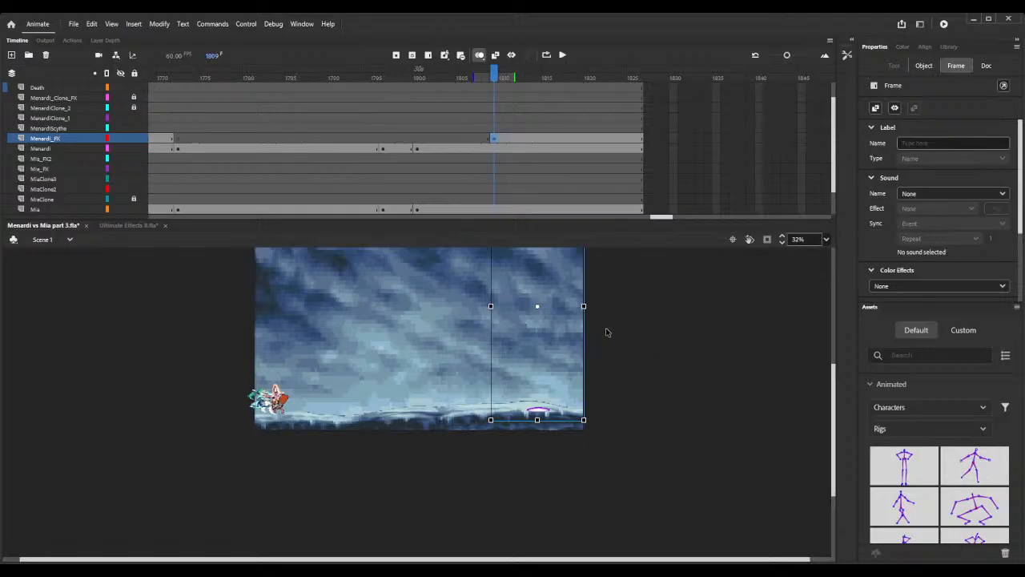
left_click_drag(522, 378, 287, 385)
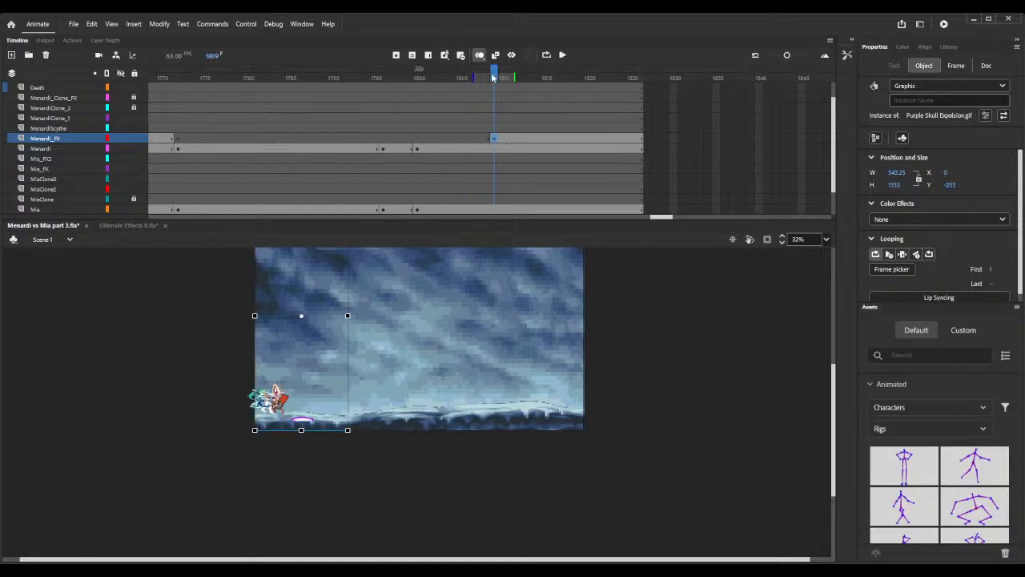
End the purple skull explosion with a blank keyframe at frame 1824 of the Menardi_FX layer and save the document.
left_click(521, 76)
left_click_drag(540, 76, 625, 78)
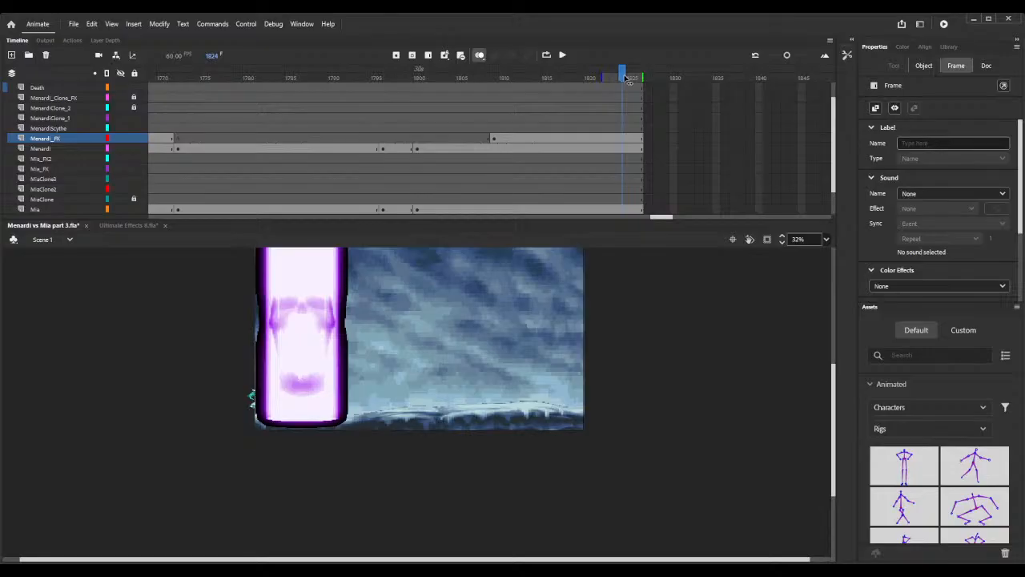
left_click(627, 142)
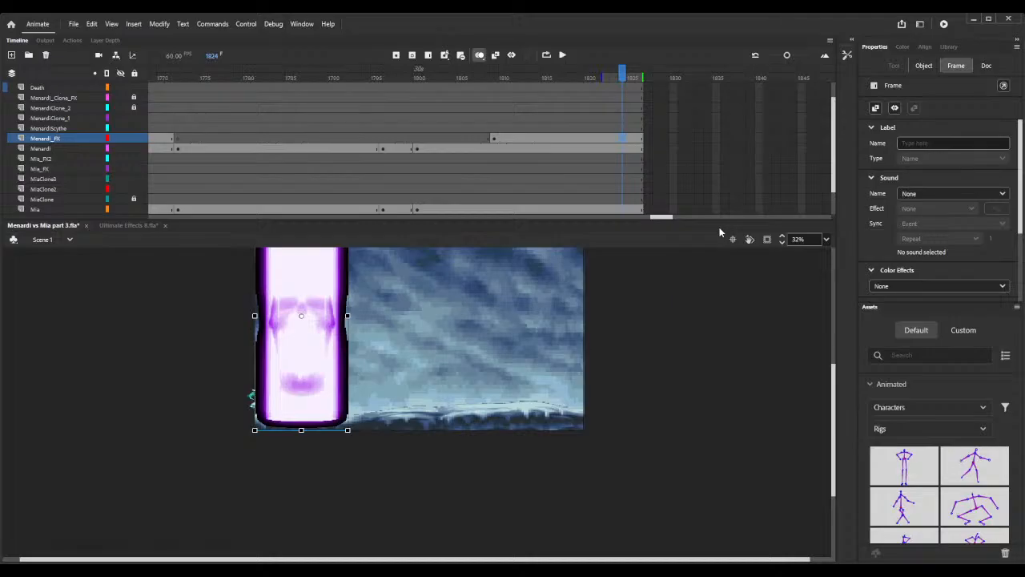
key("F7")
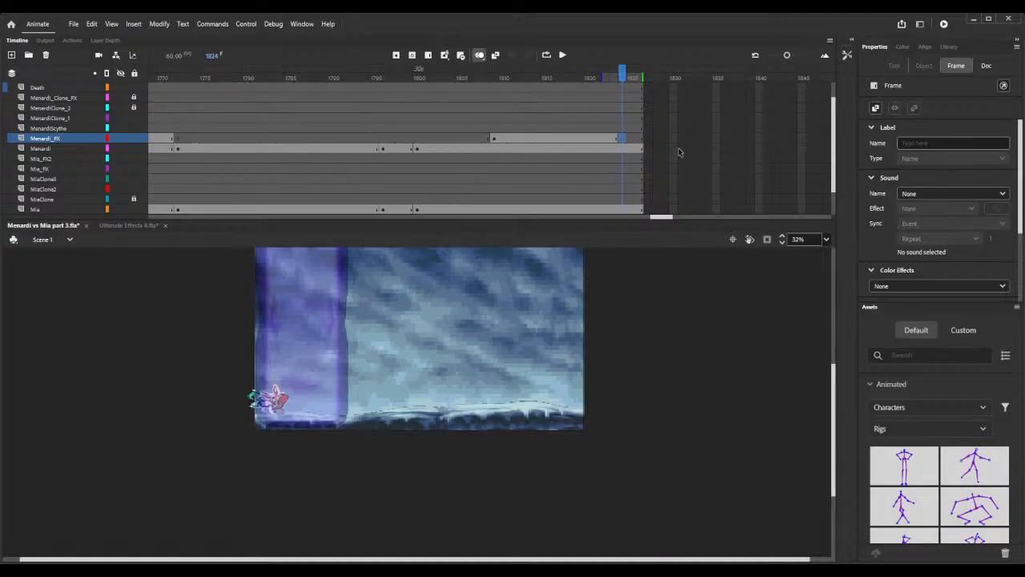
key("ctrl+s")
Extend all layers from frame 1826 to frame 1837.
left_click(650, 217)
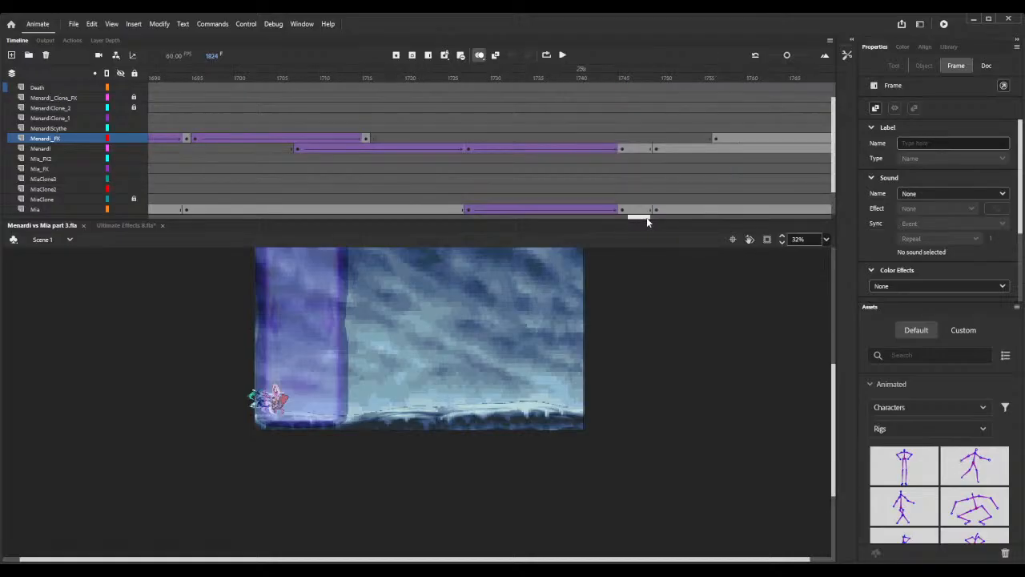
left_click_drag(647, 217, 664, 217)
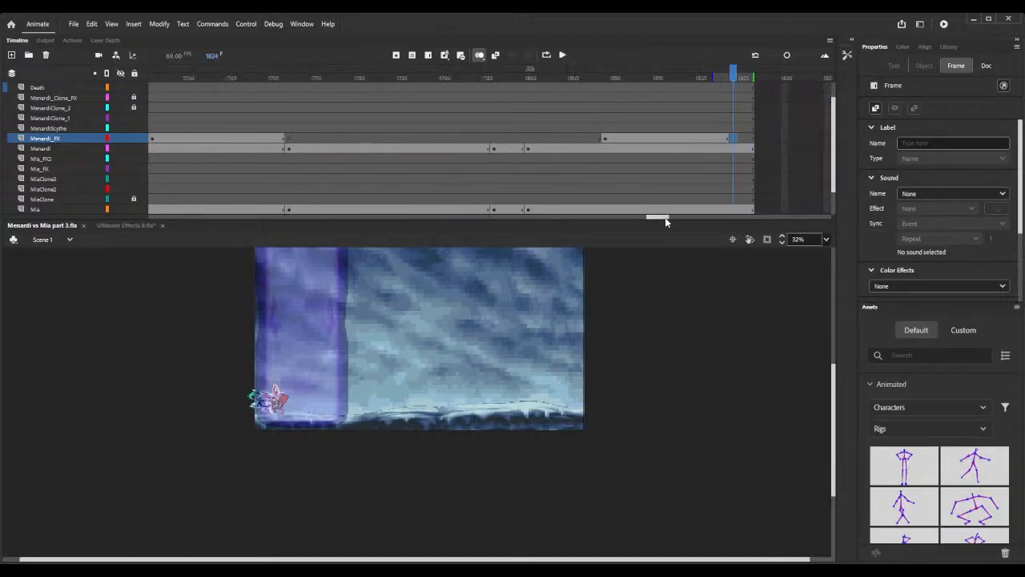
left_click(749, 73)
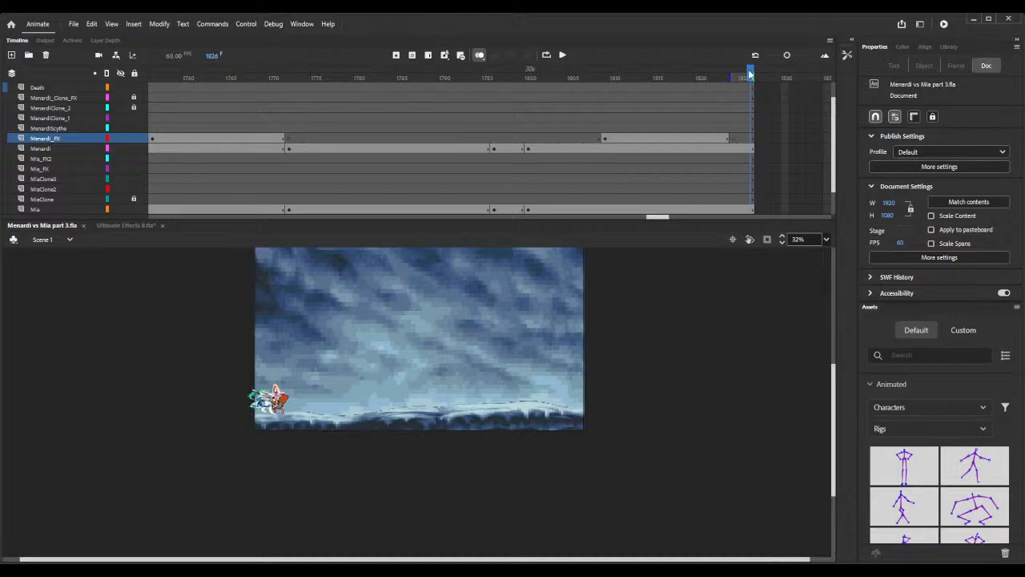
key("F5")
key("F5")
key("F5")
key("F5")
key("F5")
key("F5")
key("F5")
key("F5")
key("F5")
key("F5")
key("F5")
key("F5")
key("F5")
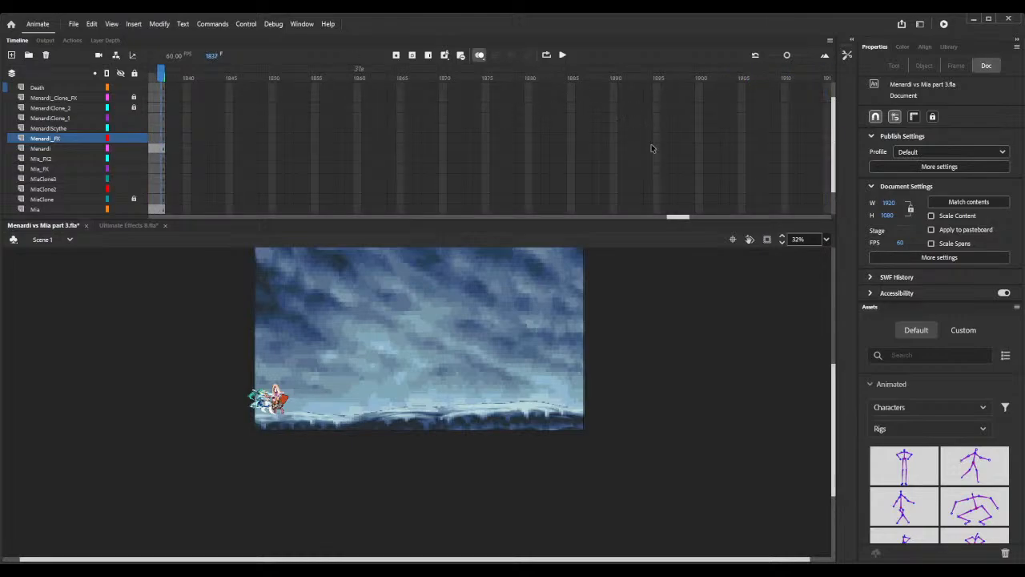
Copy Menardi's keyframe at frame 1727, paste it at frame 1827 of the Menardi layer, and move the sprite beside Mia at X 64.6, Y 804.9.
left_click_drag(692, 218, 645, 218)
mouse_move(380, 86)
left_mouse_down()
mouse_move(366, 86)
mouse_move(412, 86)
mouse_move(387, 87)
left_mouse_up()
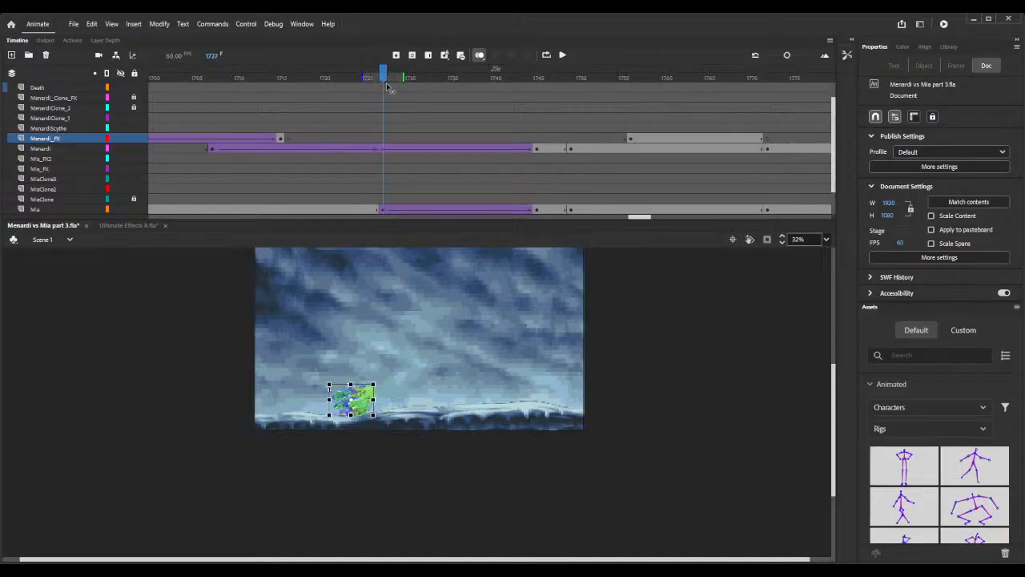
left_click(381, 148)
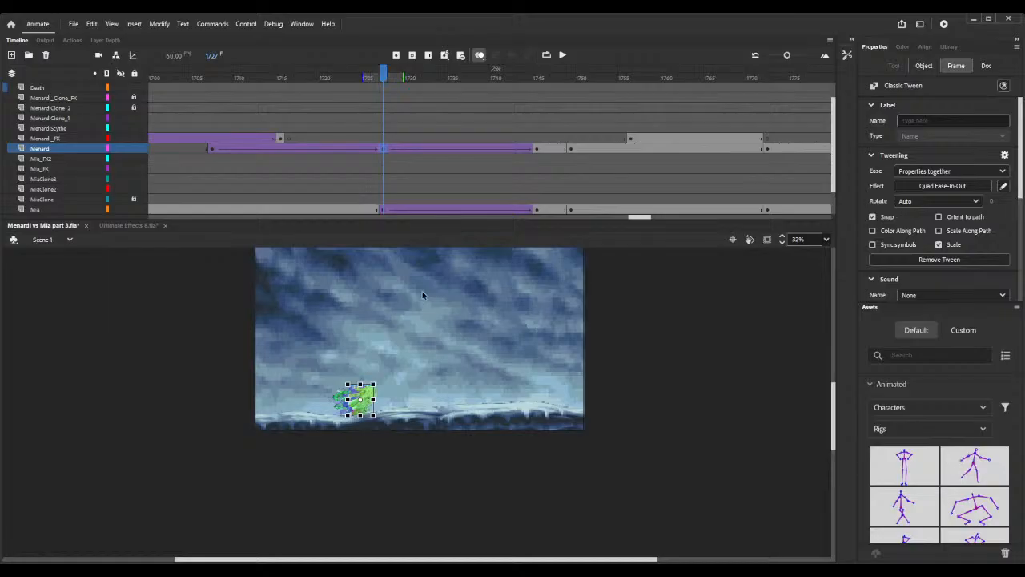
left_click_drag(646, 218, 667, 219)
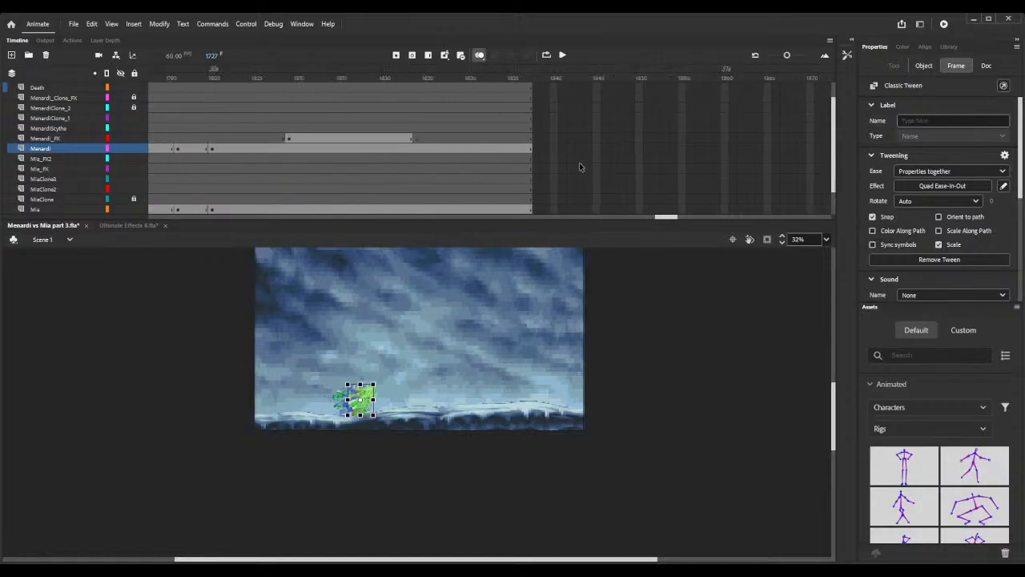
left_click(445, 150)
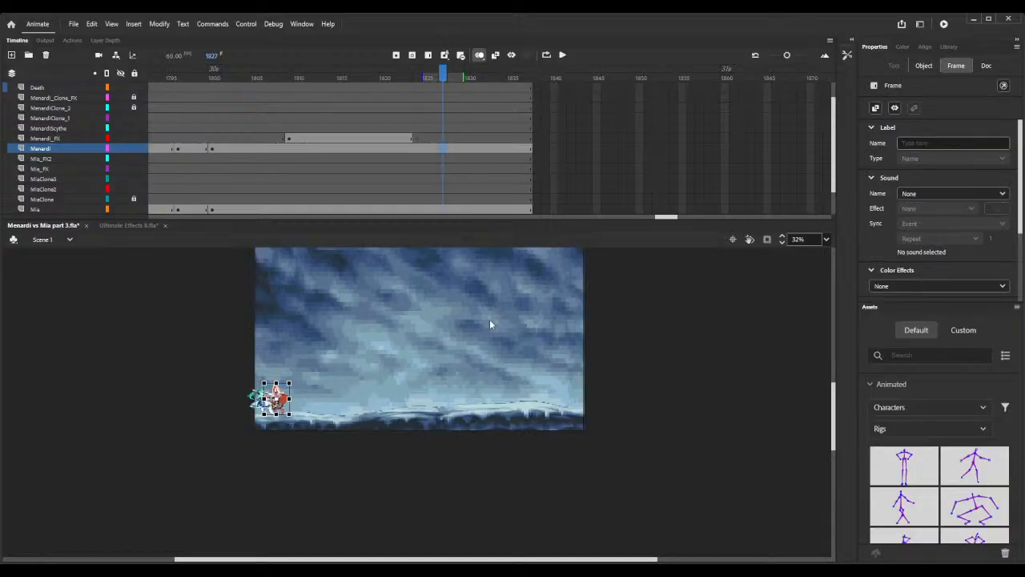
key("ctrl+alt+v")
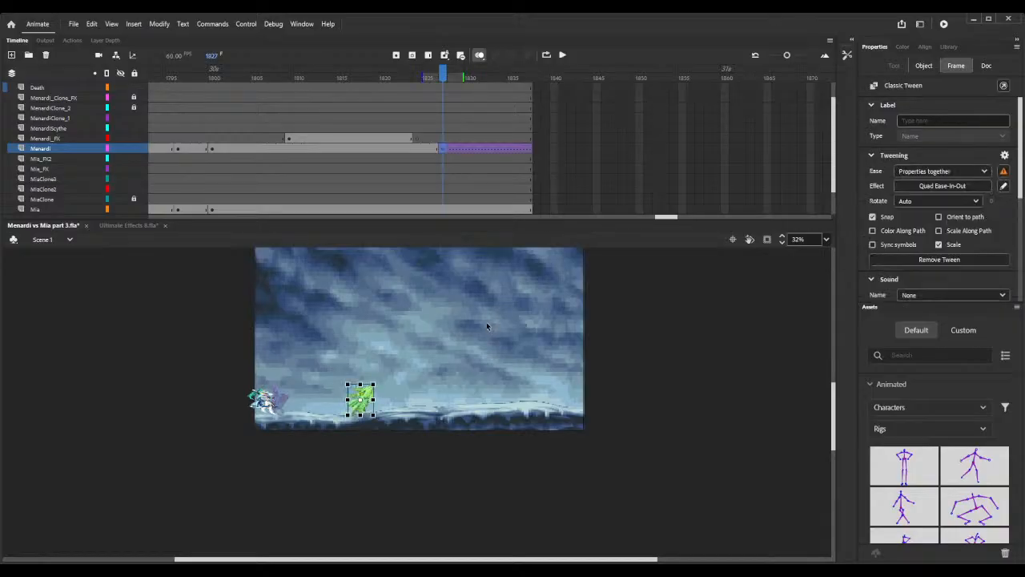
left_click_drag(362, 406, 284, 405)
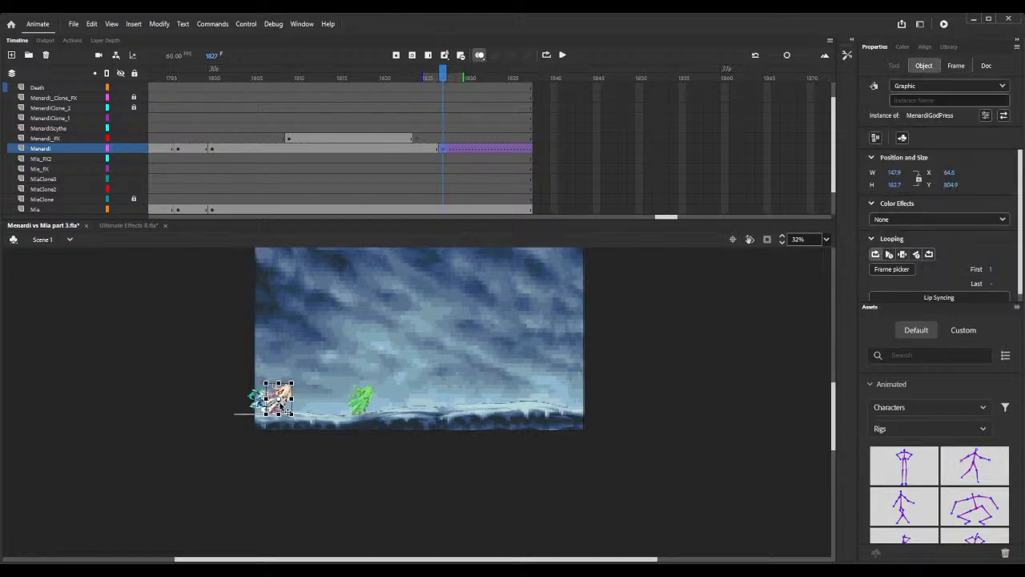
Remove the classic tween that follows the pasted keyframe at frame 1827 of the Menardi layer.
left_click(784, 237)
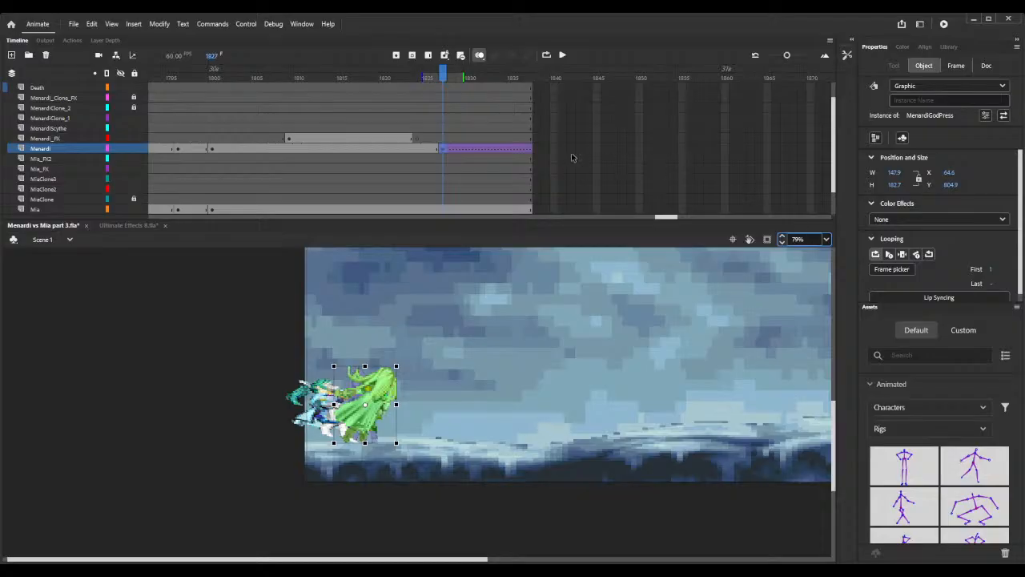
left_click(479, 149)
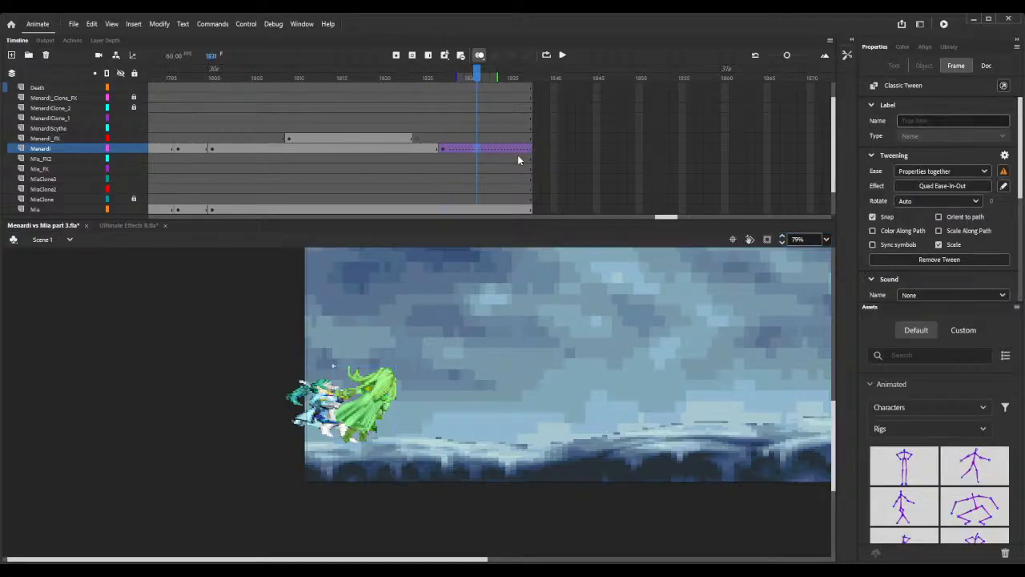
key("ctrl+z")
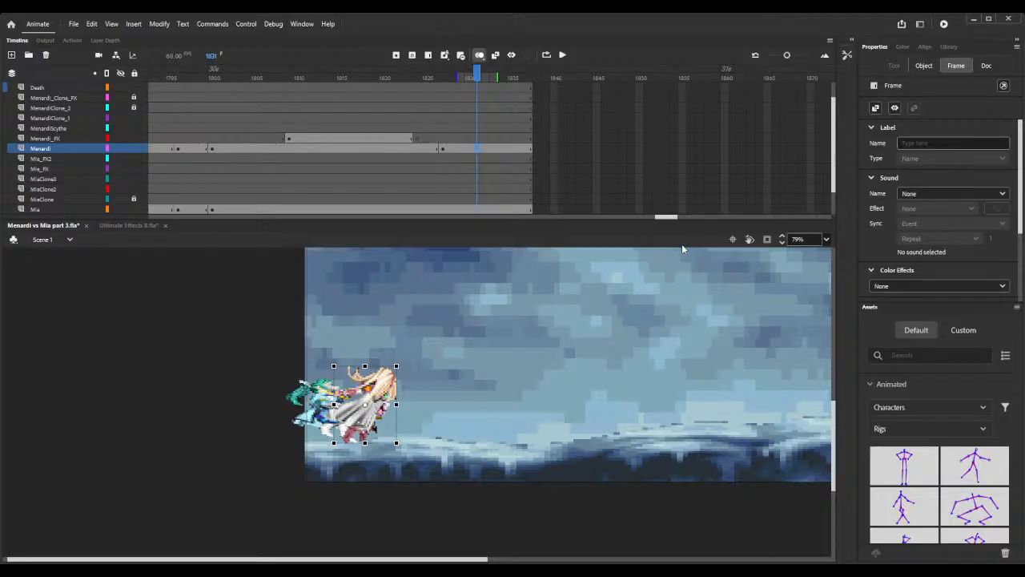
left_click(782, 243)
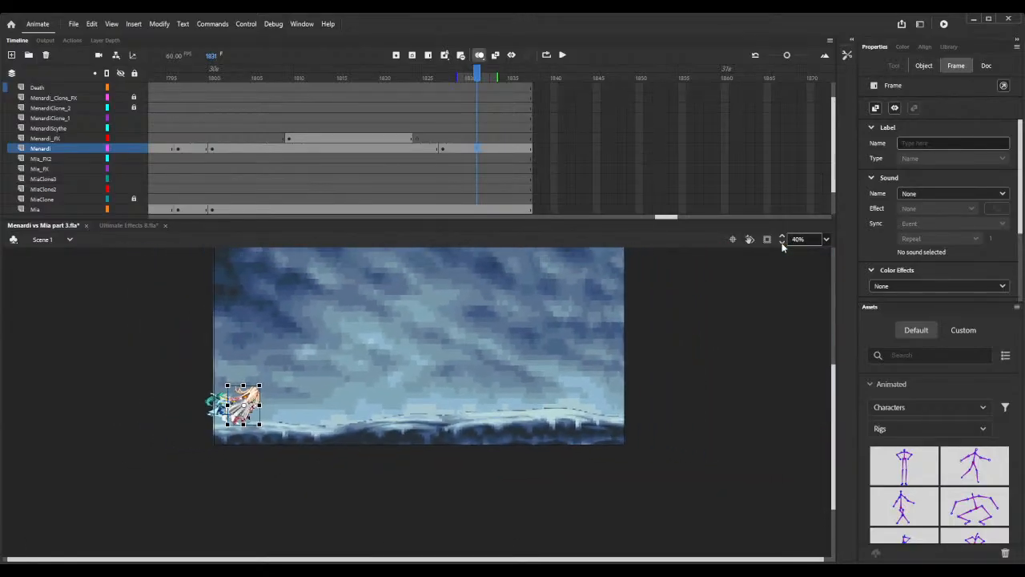
Extend all layers from frame 1837 to frame 1858.
left_click(531, 74)
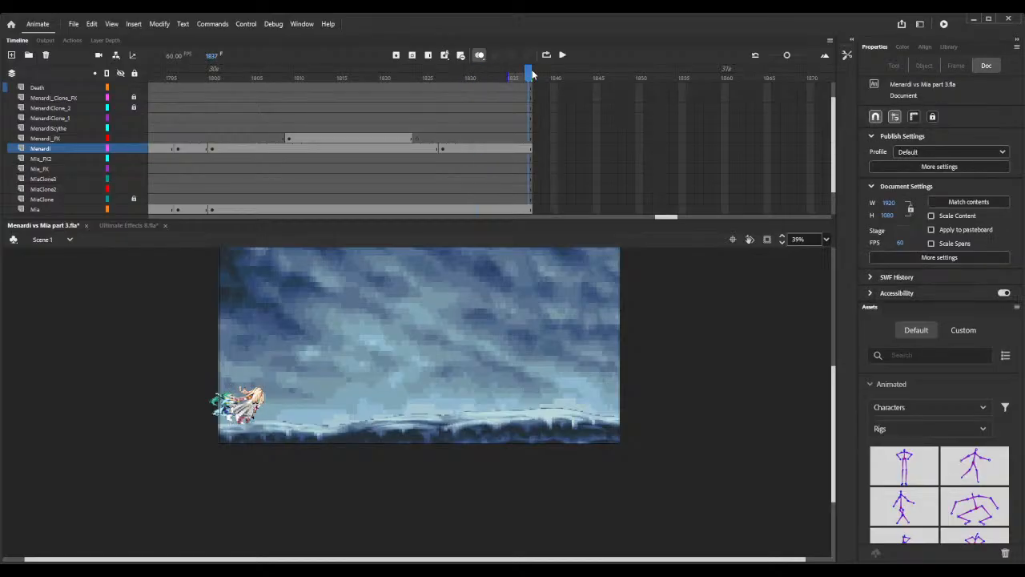
key("F5")
key("F5")
key("F5")
key("F5")
key("F5")
key("F5")
key("F5")
key("F5")
key("F5")
key("F5")
key("F5")
key("F5")
key("F5")
key("F5")
key("F5")
key("F5")
key("F5")
key("F5")
key("F5")
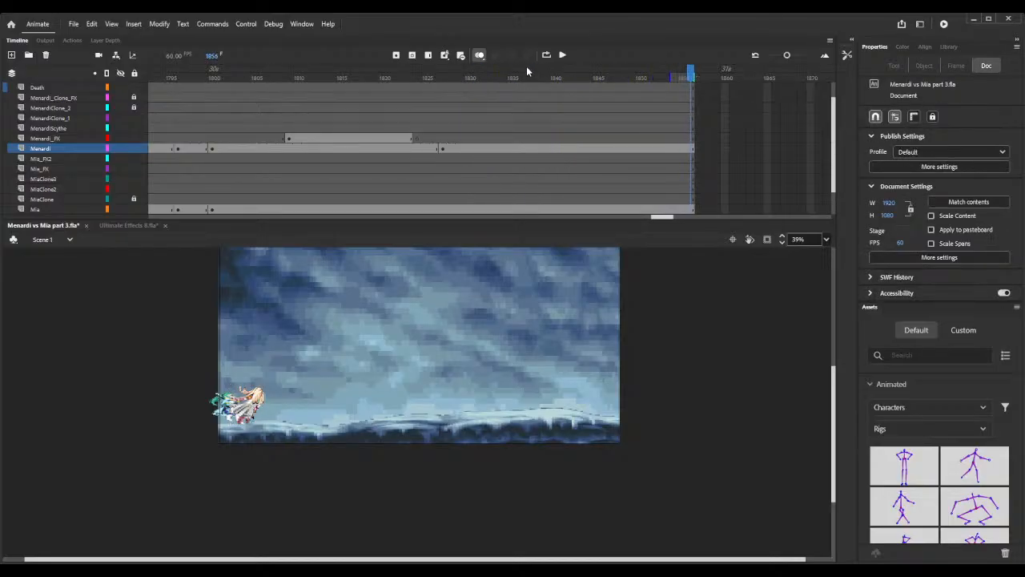
key("F5")
key("F5")
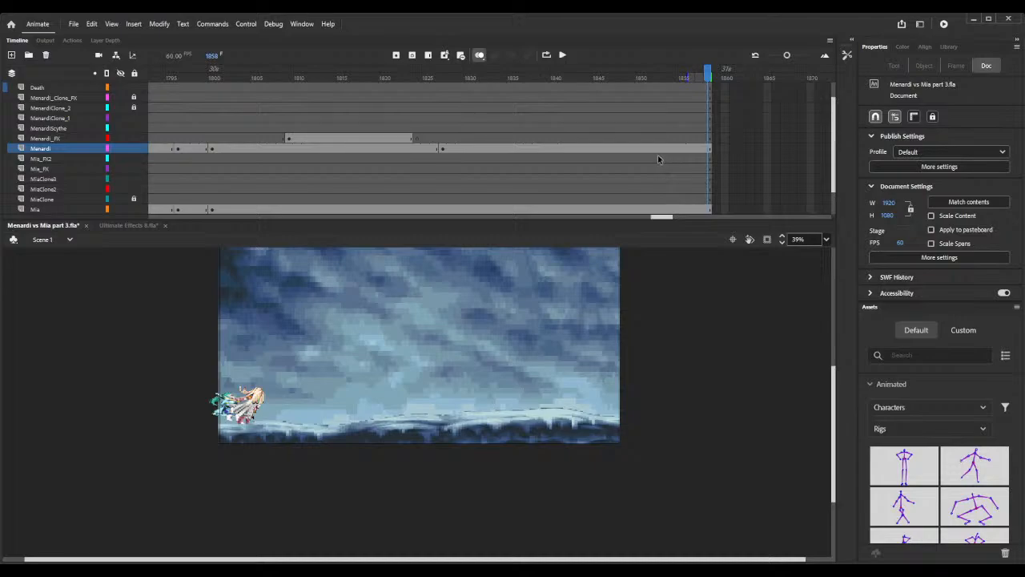
Insert a keyframe at frame 1849 of the Menardi layer and move Menardi to mid-stage, at about X 862, Y 766.
left_click(631, 149)
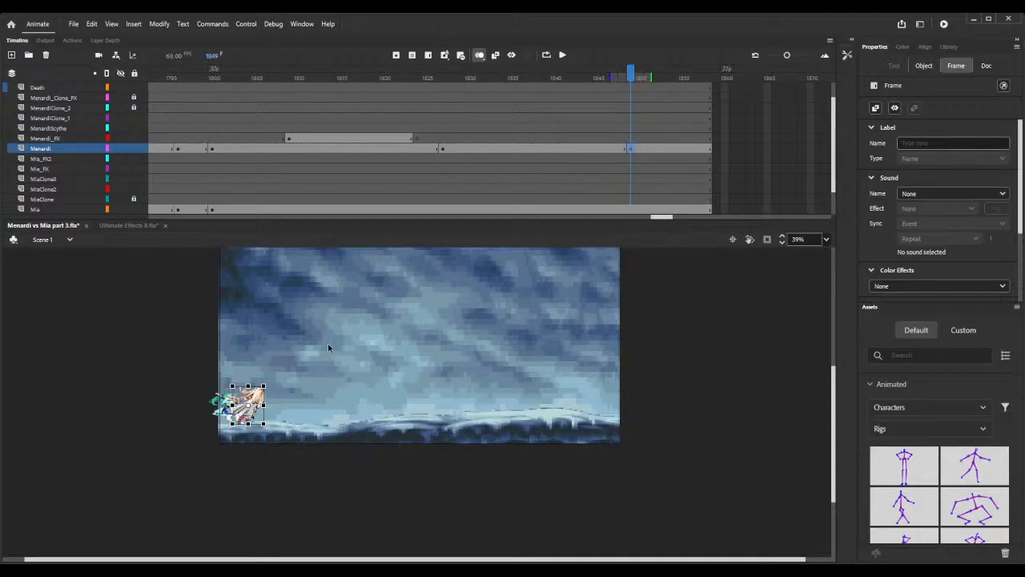
left_click_drag(256, 418, 422, 410)
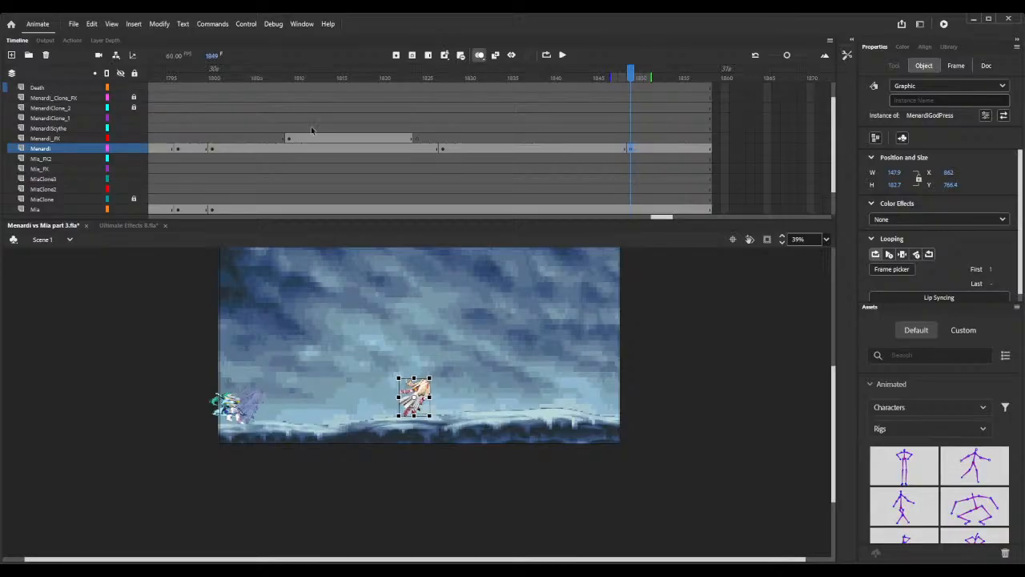
Insert keyframes at frames 1827 and 1849 of the Mia layer and, at frame 1849, move Mia against Menardi at mid-stage.
left_click(443, 212)
left_click(442, 211)
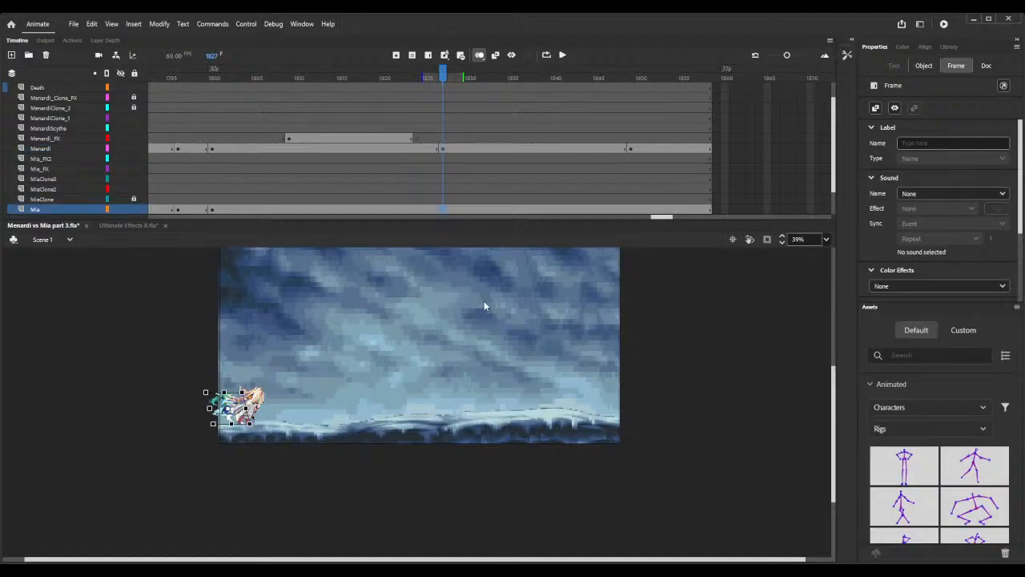
left_click(632, 212)
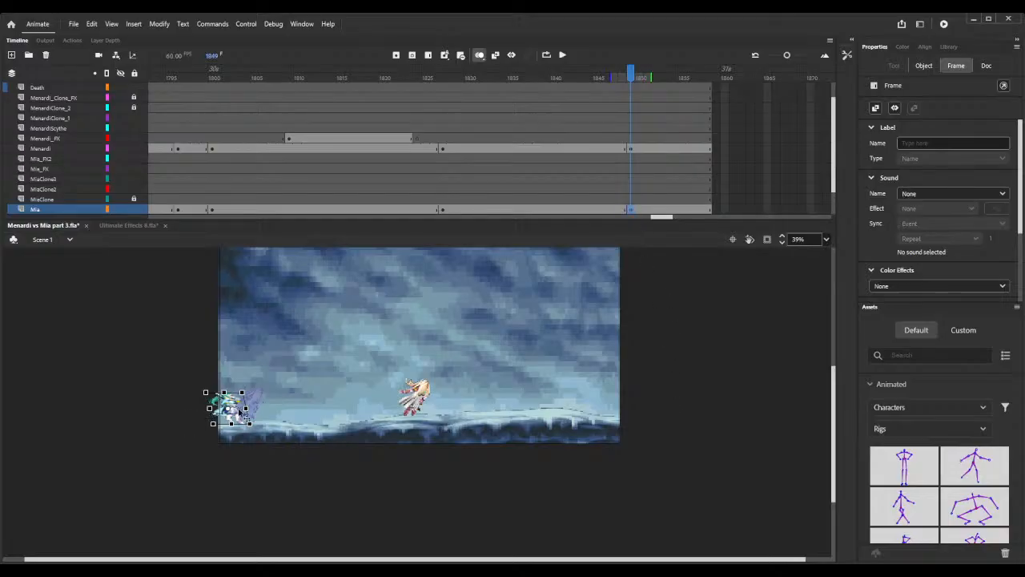
left_click_drag(241, 416, 416, 415)
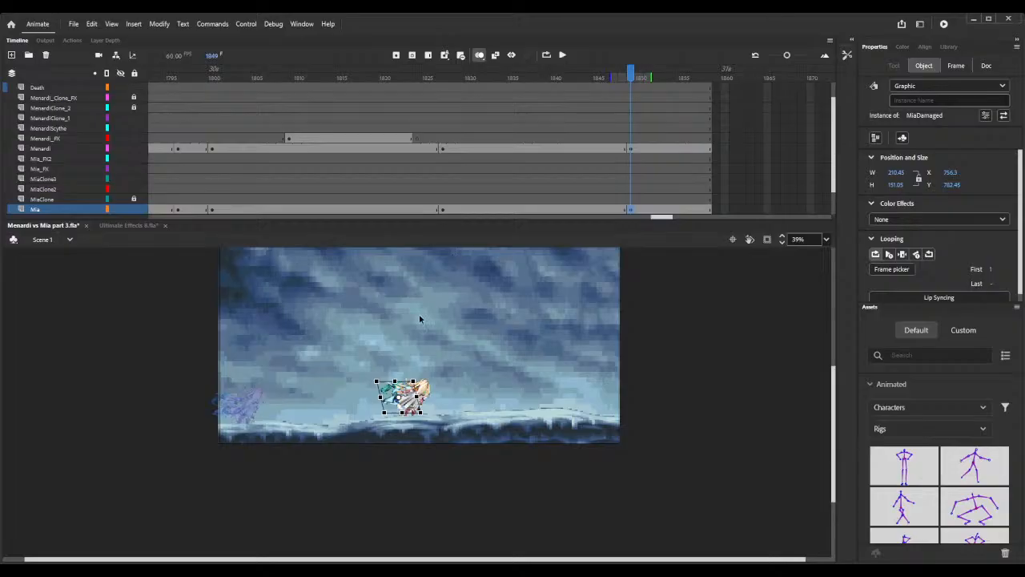
mouse_move(391, 397)
left_mouse_down()
mouse_move(377, 397)
mouse_move(393, 401)
left_mouse_up()
Add classic tweens with Quad Ease-In-Out between frames 1827 and 1849 on the Menardi and Mia layers, and save the document.
left_click(530, 148)
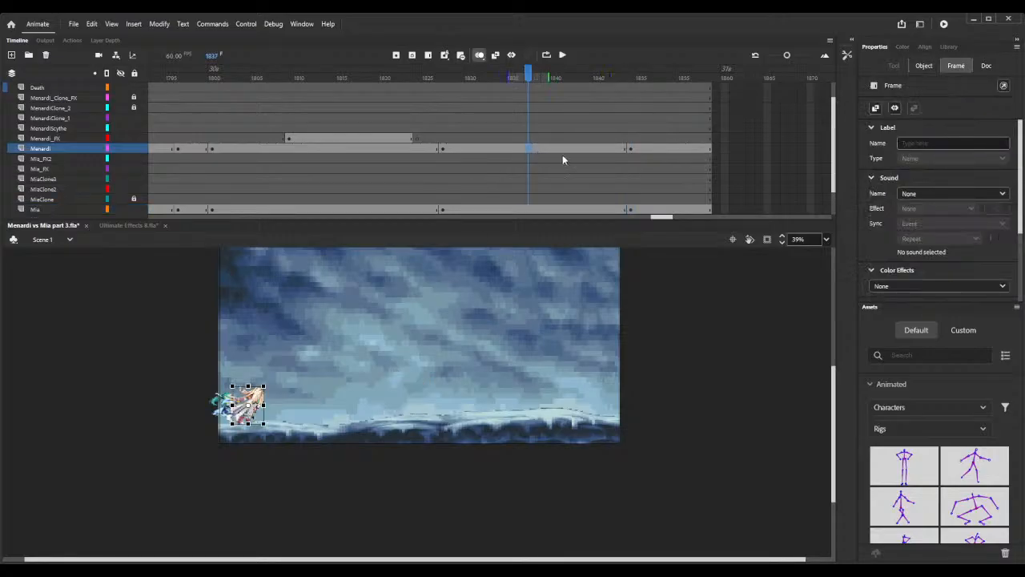
left_click(538, 209)
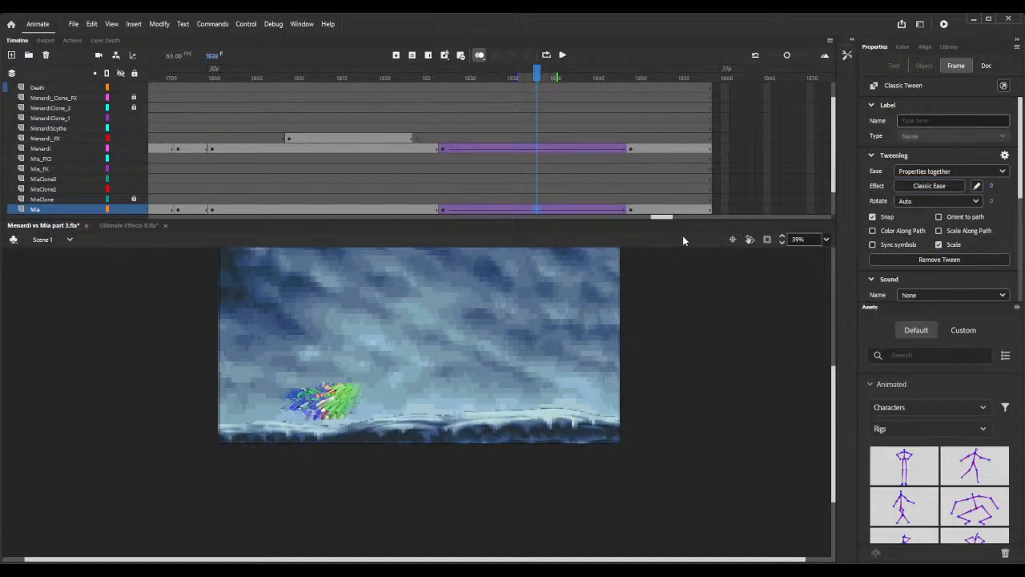
left_click(602, 149)
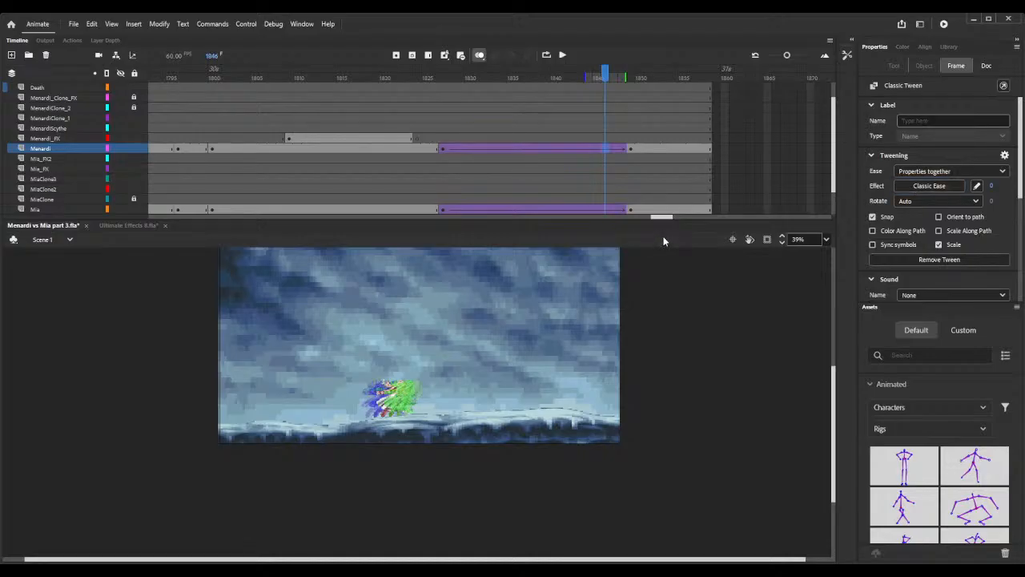
key("ctrl+z")
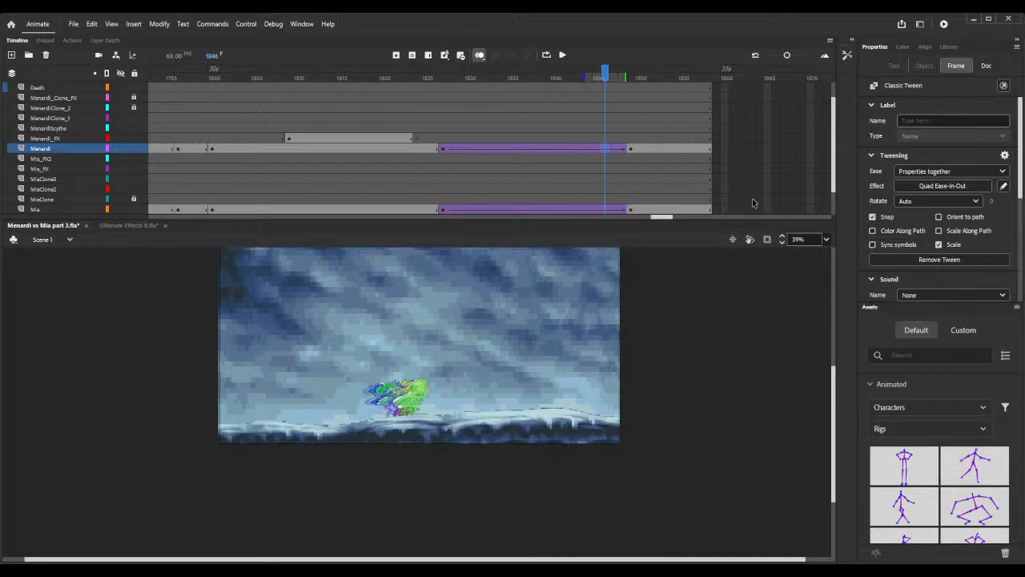
key("ctrl+s")
Test the movie, close the preview, and review the frames just before frame 1800.
left_click(945, 23)
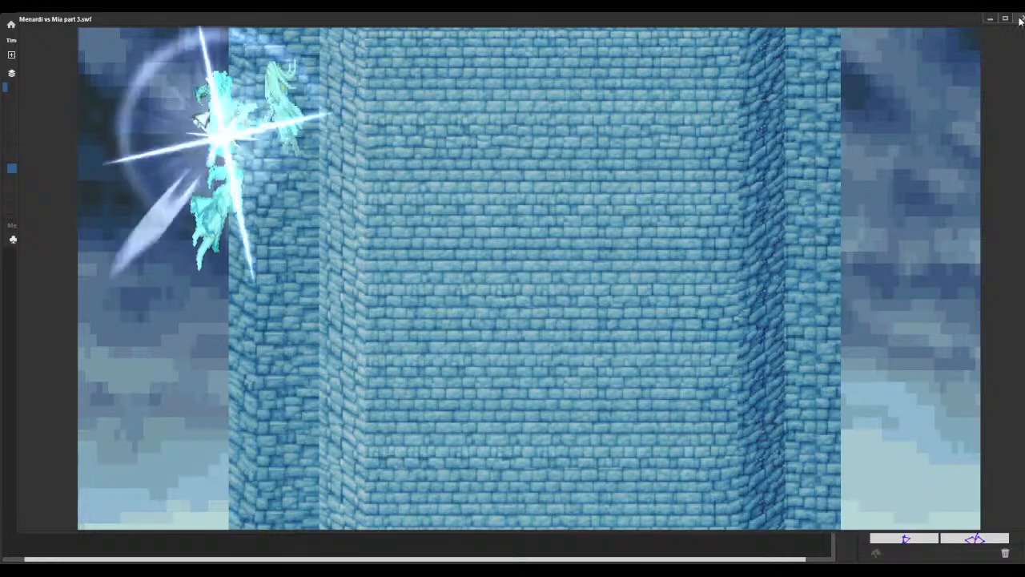
key("ctrl+w")
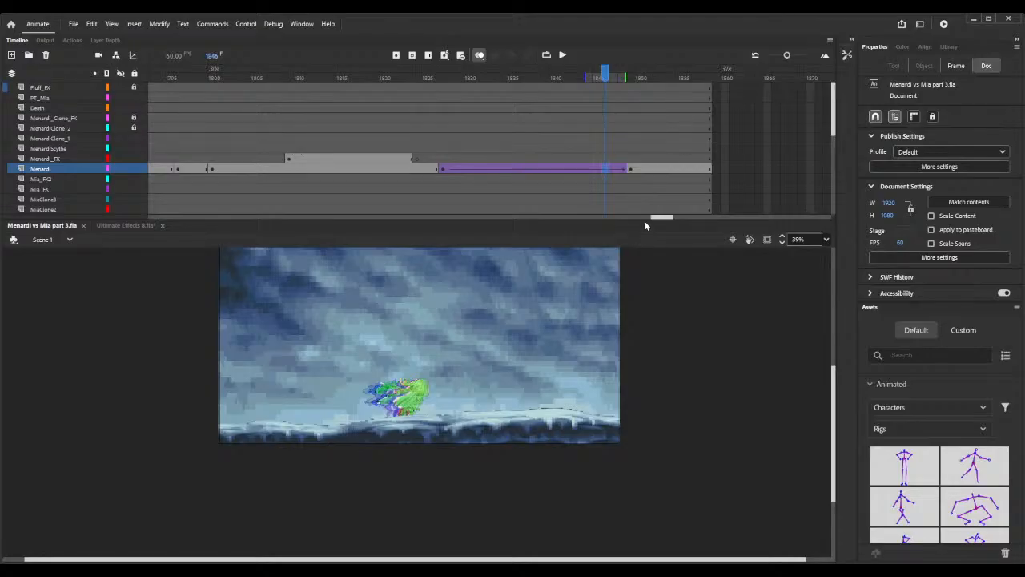
left_click_drag(664, 218, 663, 218)
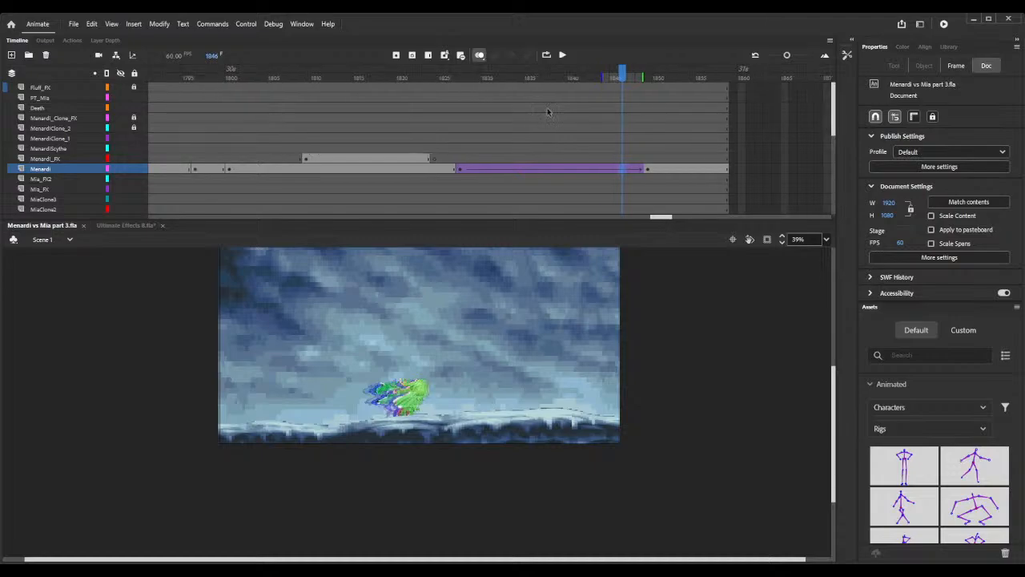
left_click_drag(233, 74, 176, 89)
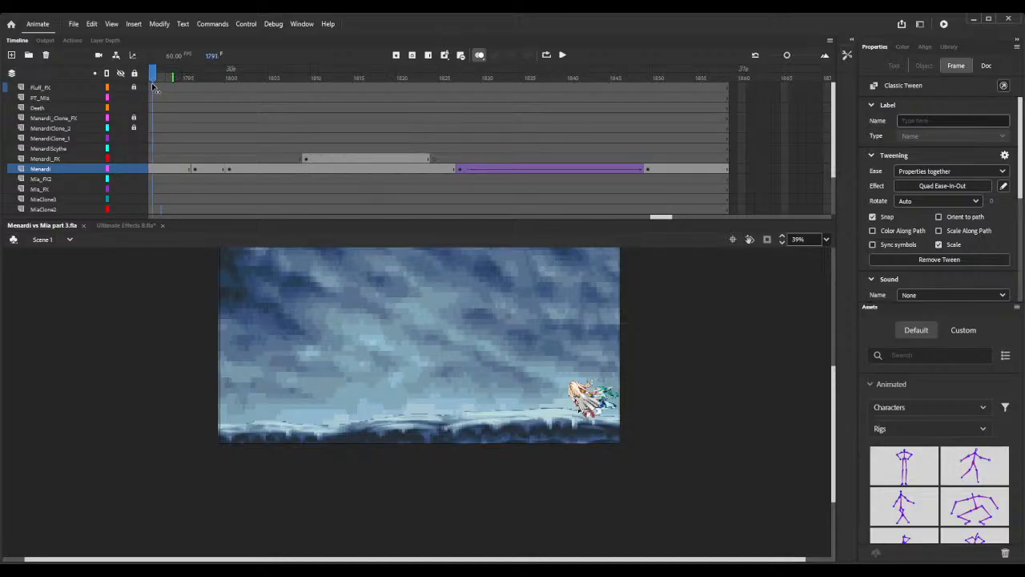
Create classic tweens between frames 1772 and 1796 on the Menardi and Mia layers.
left_click(480, 228)
left_click_drag(661, 220, 644, 218)
scroll(666, 145, "down", 1)
left_click(664, 149)
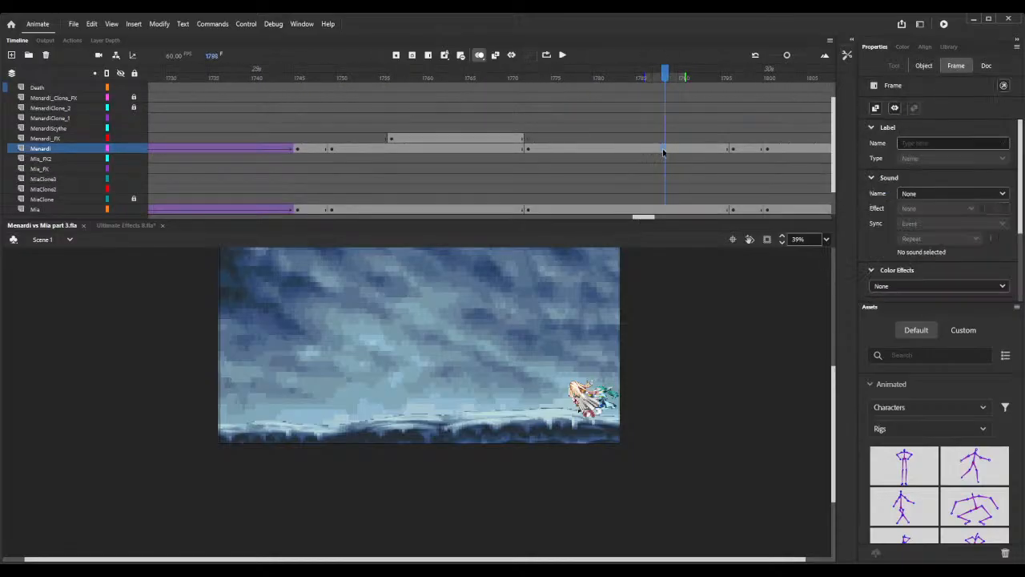
left_click(720, 156)
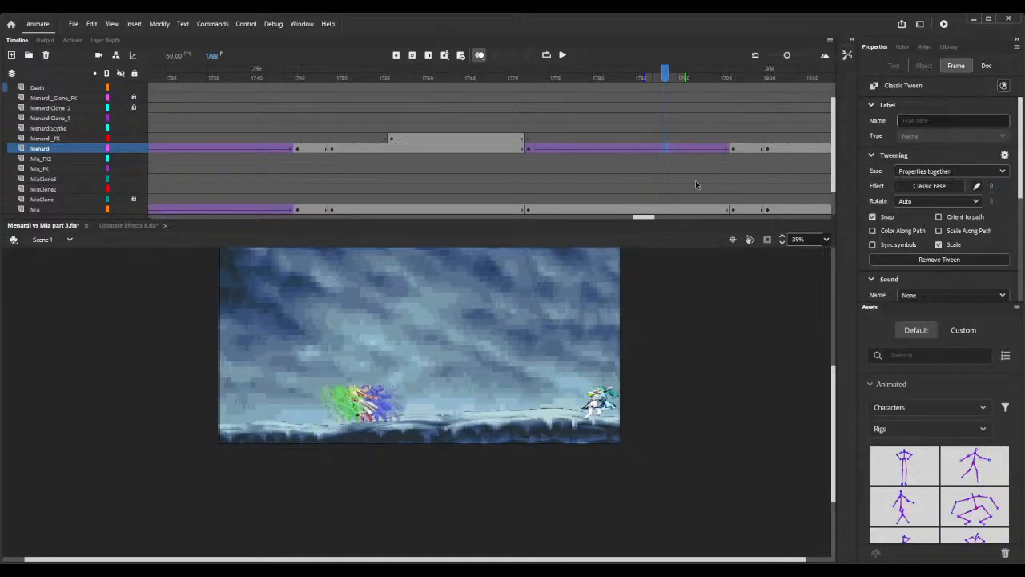
left_click(657, 211)
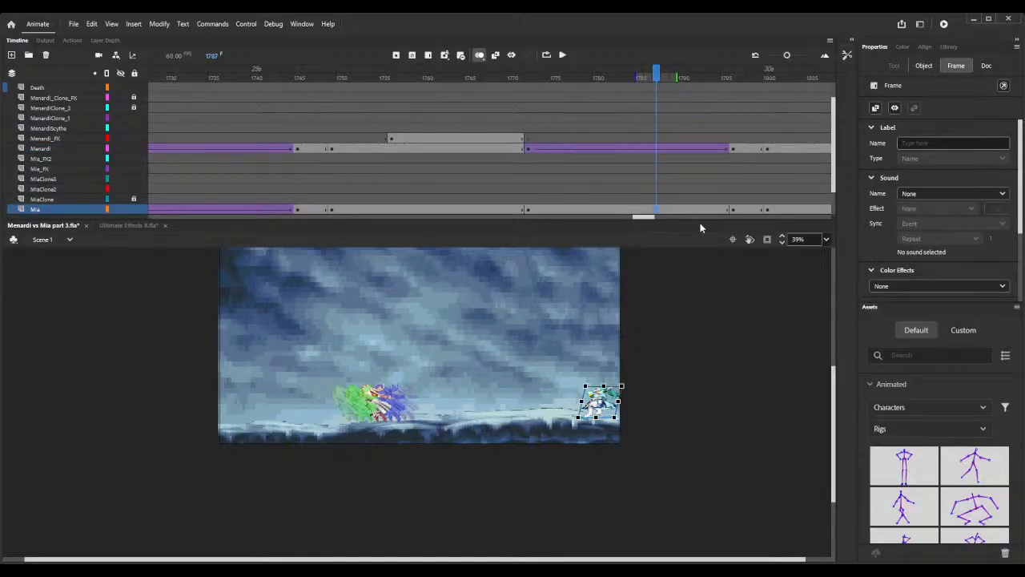
left_click(701, 213)
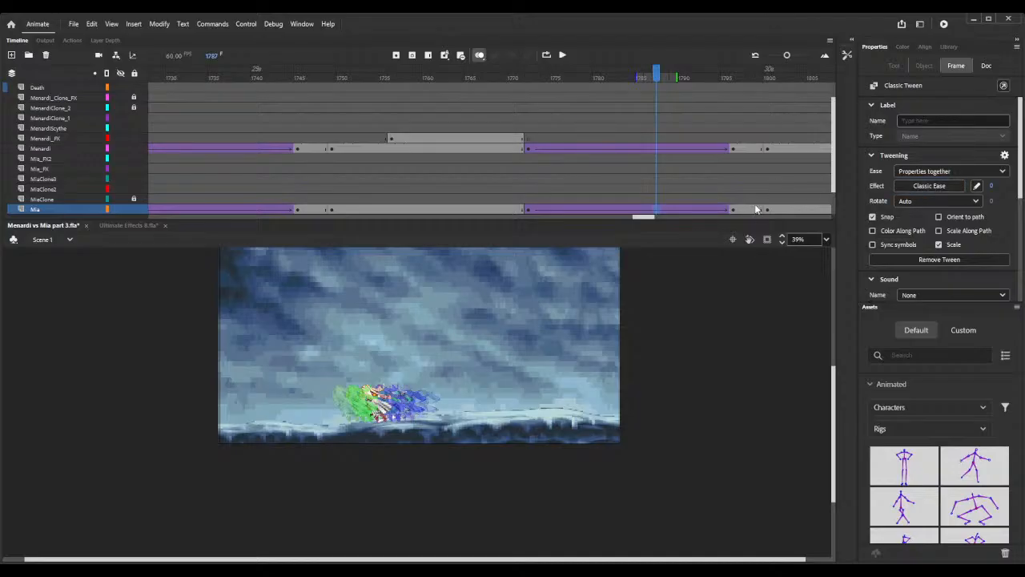
Apply the Quad Ease-In-Out effect to the Mia and Menardi tweens between frames 1772 and 1796.
key("F3")
left_click(700, 149)
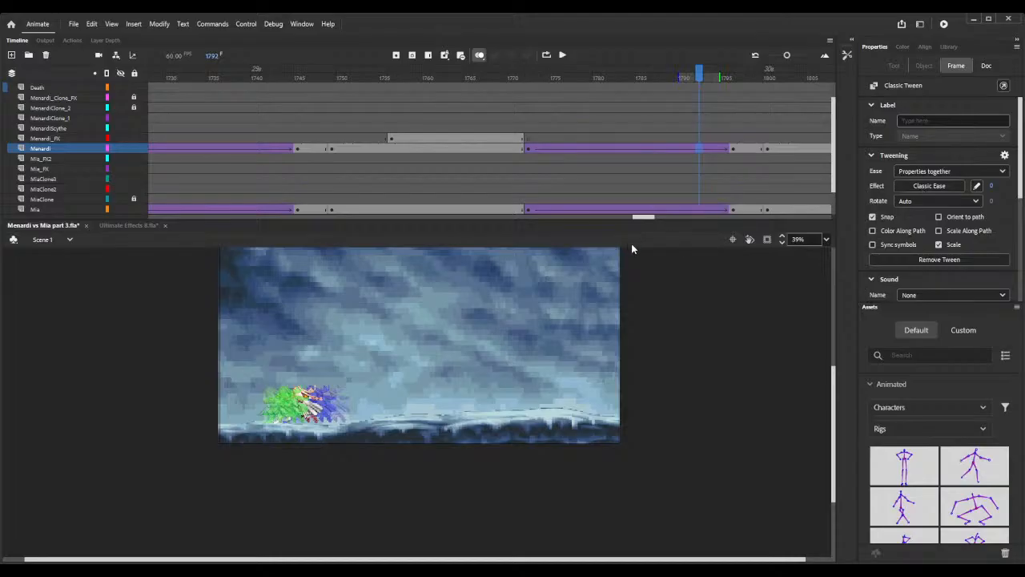
key("F3")
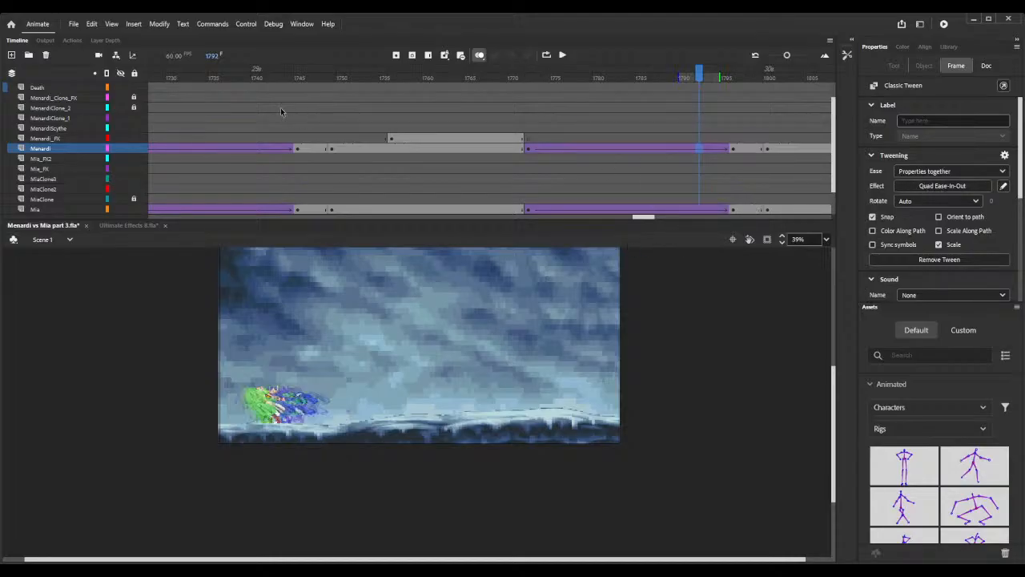
Check the easing of Menardi's earlier tween at frame 1741 and test the movie again.
left_click(267, 148)
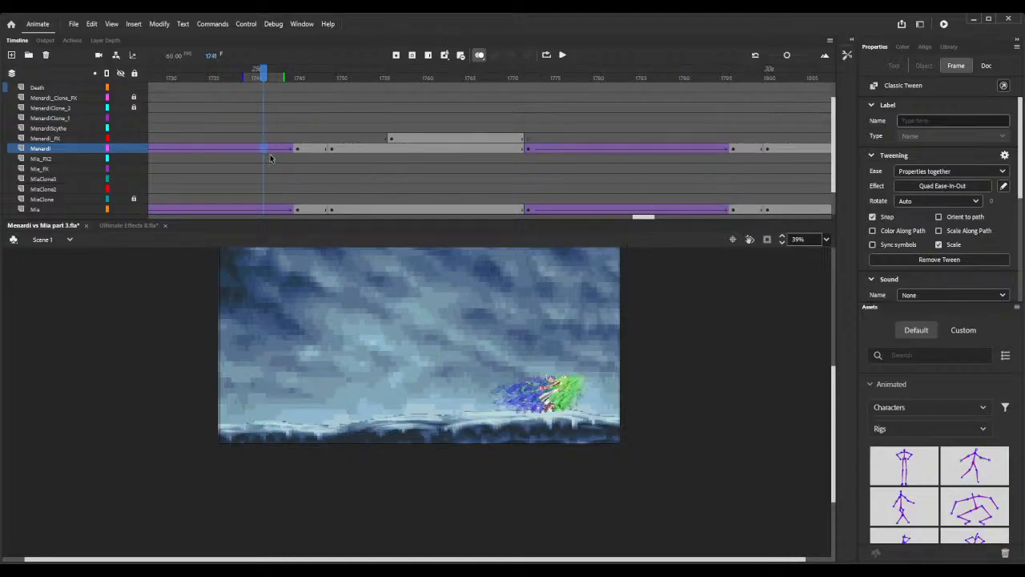
left_click(282, 214)
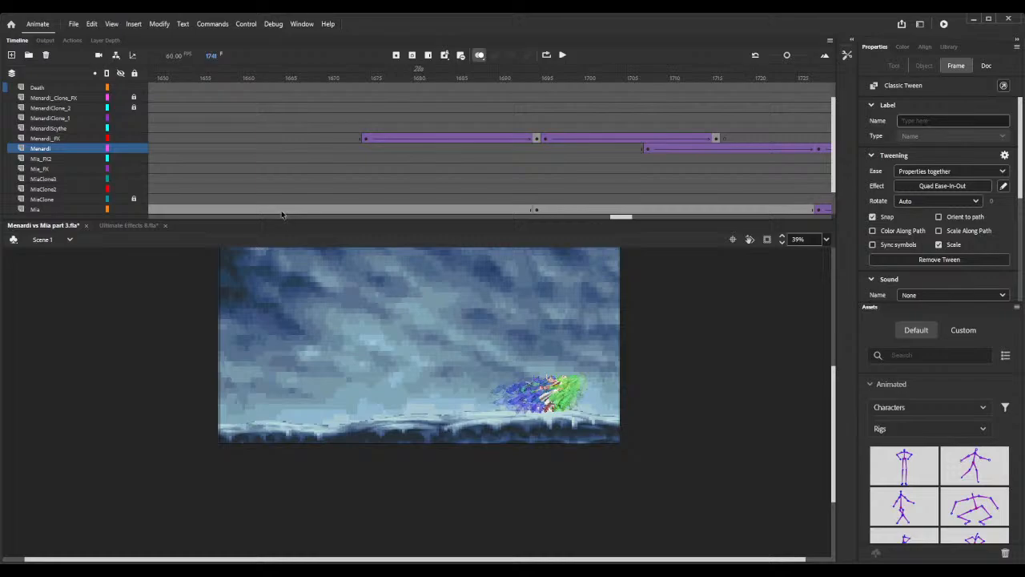
left_click(943, 26)
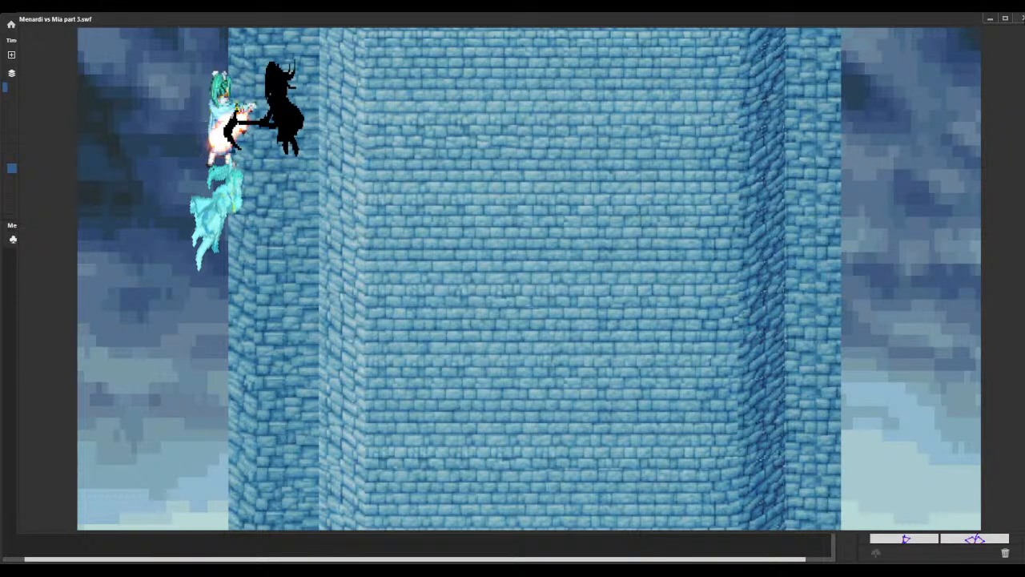
Close the movie preview and insert five frames at frame 1719 to lengthen Menardi's tween.
key("ctrl+w")
left_click(437, 73)
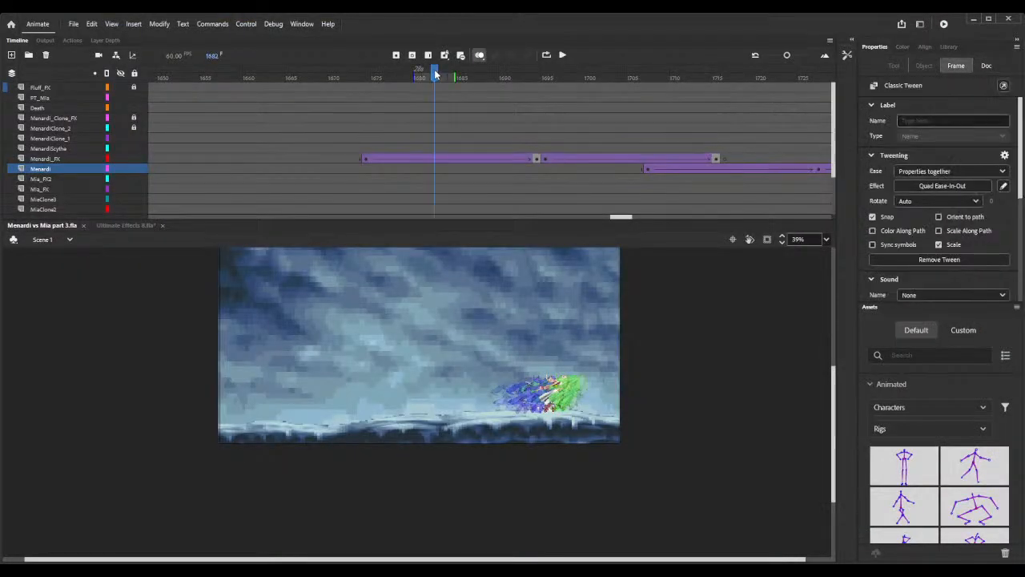
left_click(614, 77)
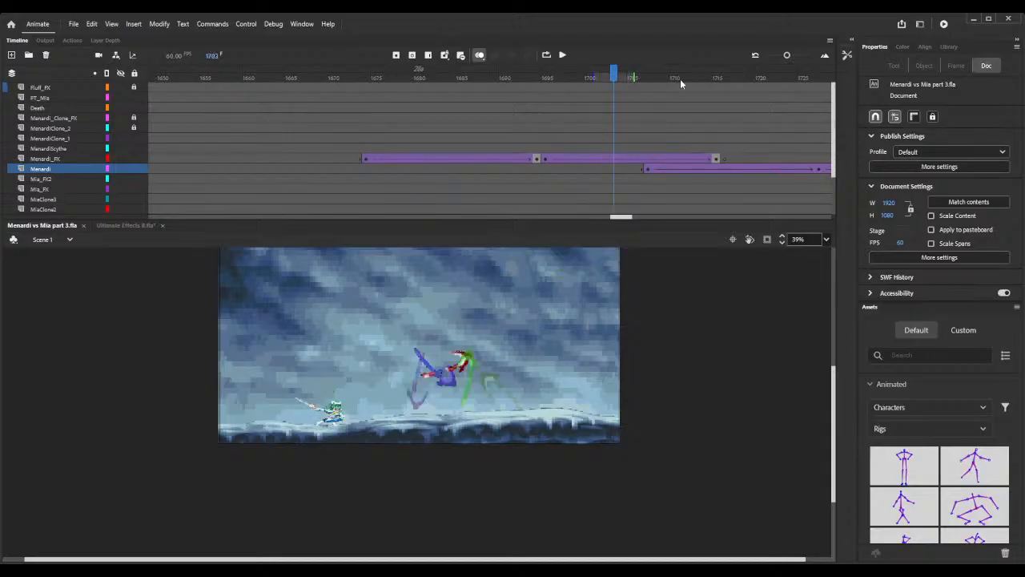
left_click(706, 78)
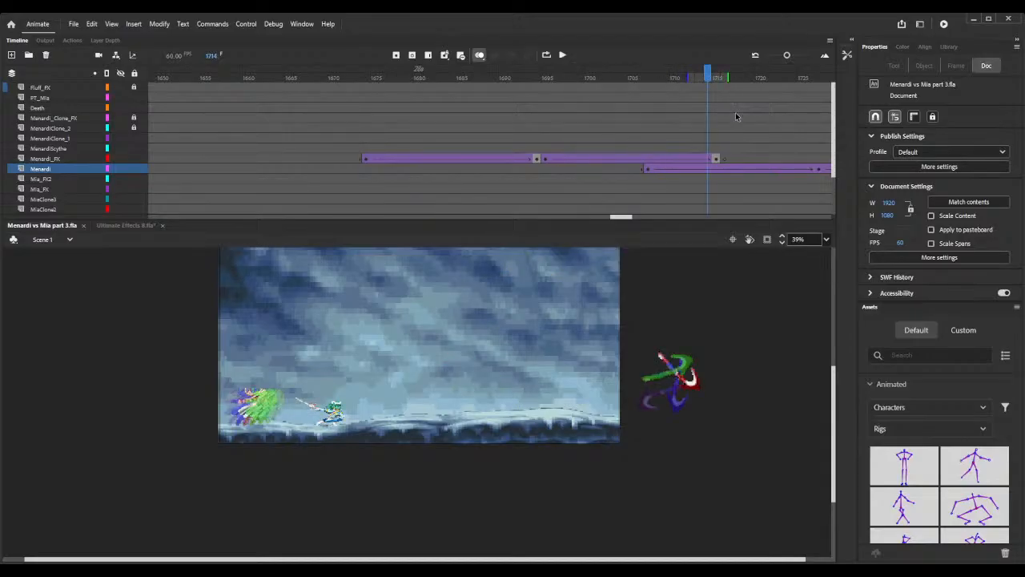
left_click(750, 77)
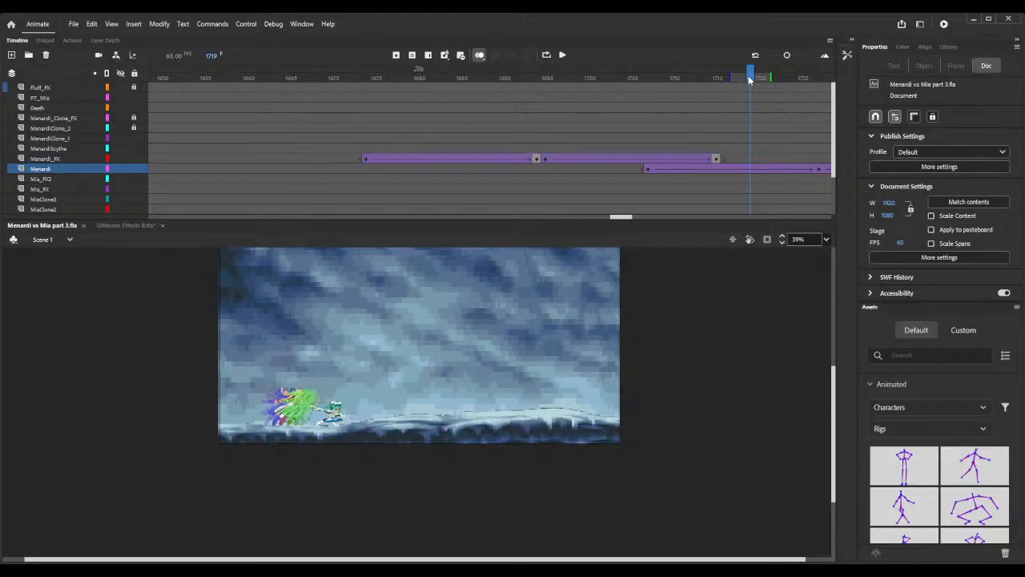
key("period")
key("period")
key("period")
key("period")
key("period")
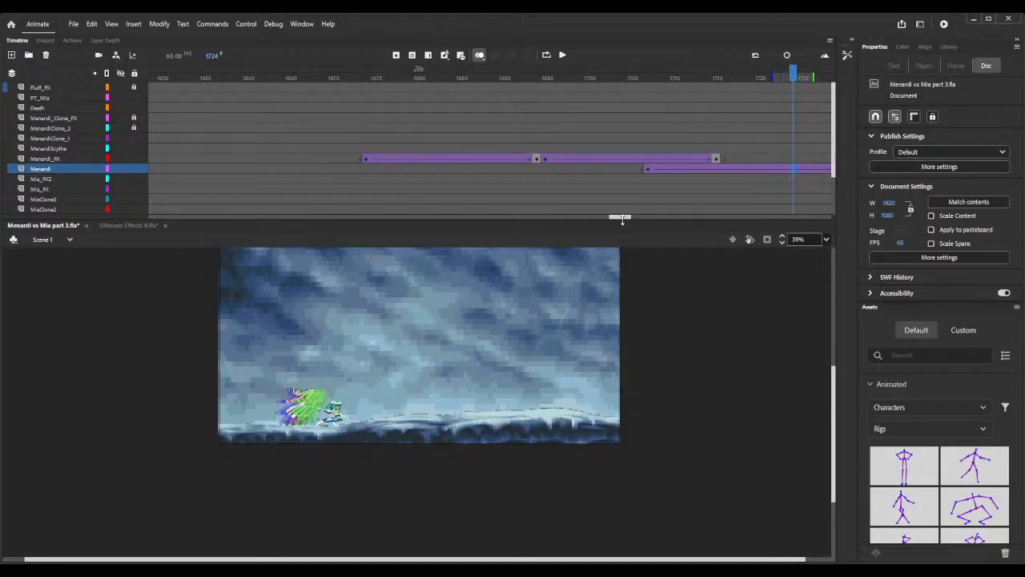
Insert four frames at about frame 1740 to slow Menardi's dash across the stage.
left_click_drag(627, 218, 643, 218)
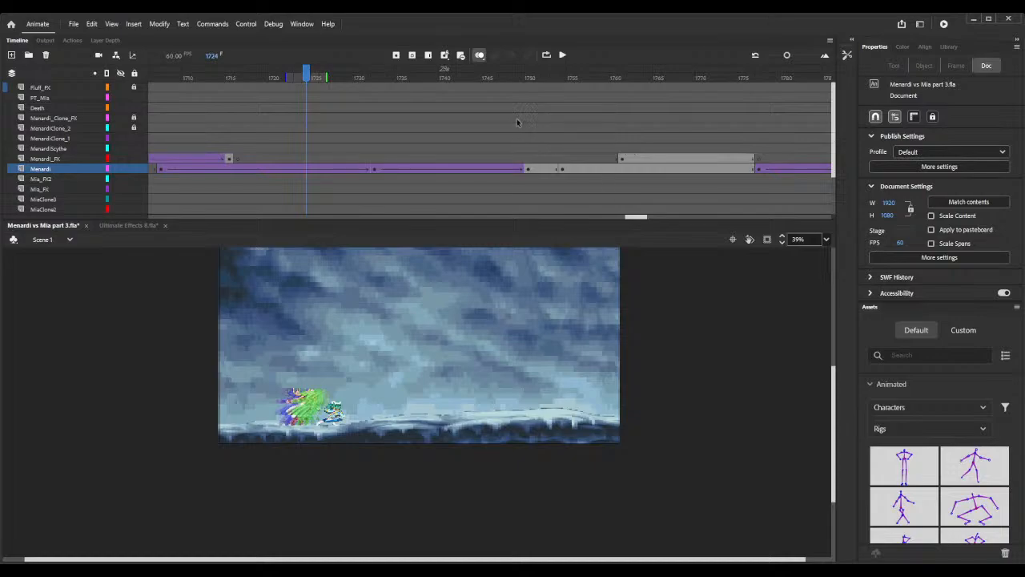
key("period")
key("period")
key("period")
key("period")
key("period")
key("period")
key("period")
key("period")
key("period")
key("period")
key("period")
key("period")
key("period")
key("period")
key("period")
key("period")
key("period")
key("period")
key("period")
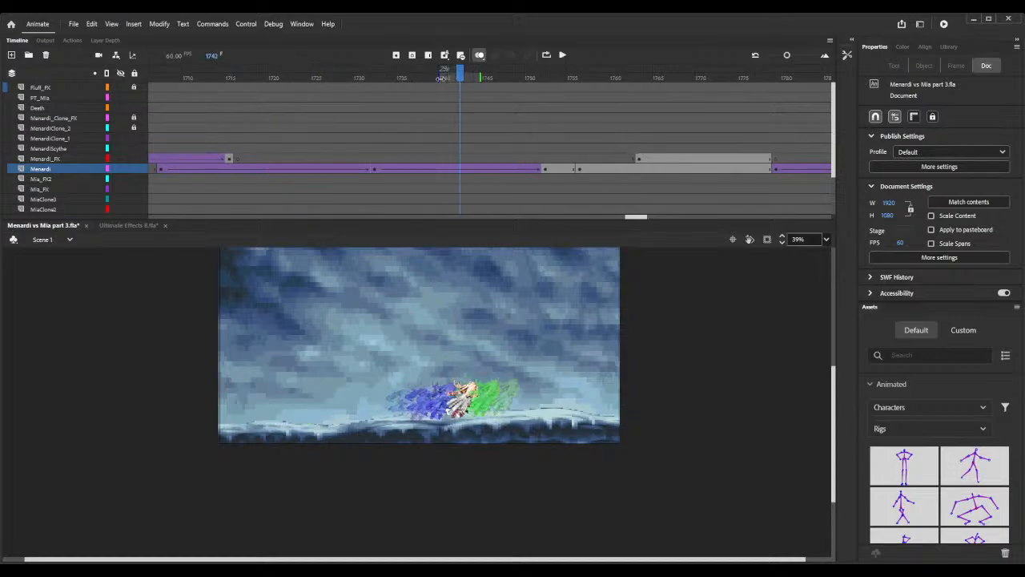
key("F5")
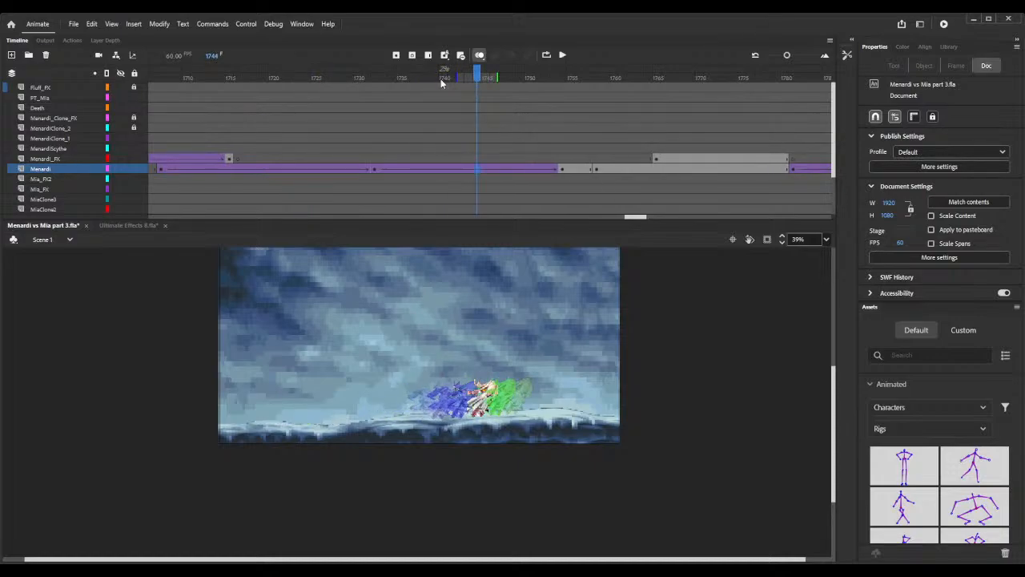
Insert three frames at about frame 1792 to lengthen Menardi's return dash.
left_click_drag(629, 218, 646, 219)
left_click(323, 76)
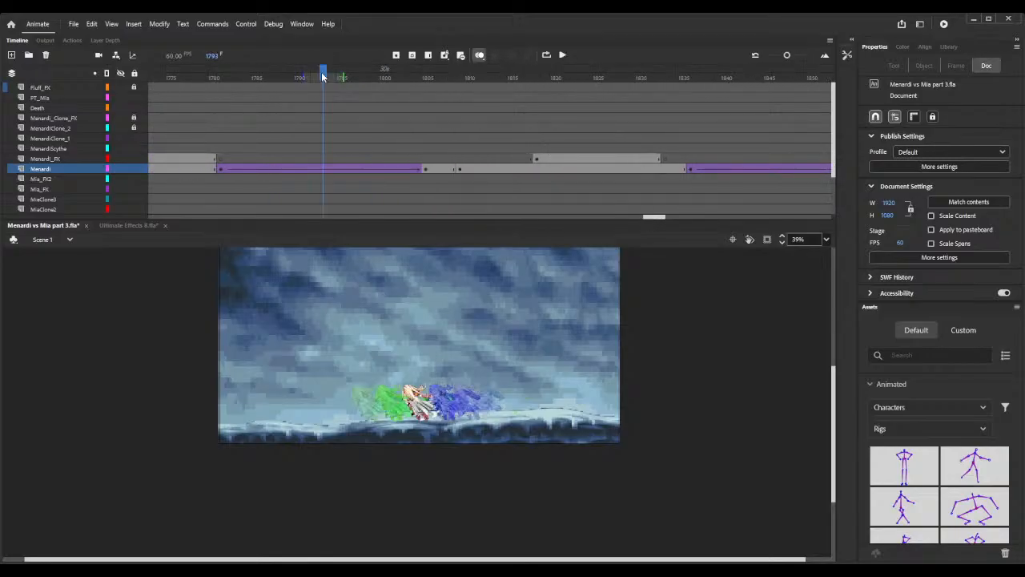
left_click_drag(323, 76, 319, 76)
key("F5")
key("F5")
key("F5")
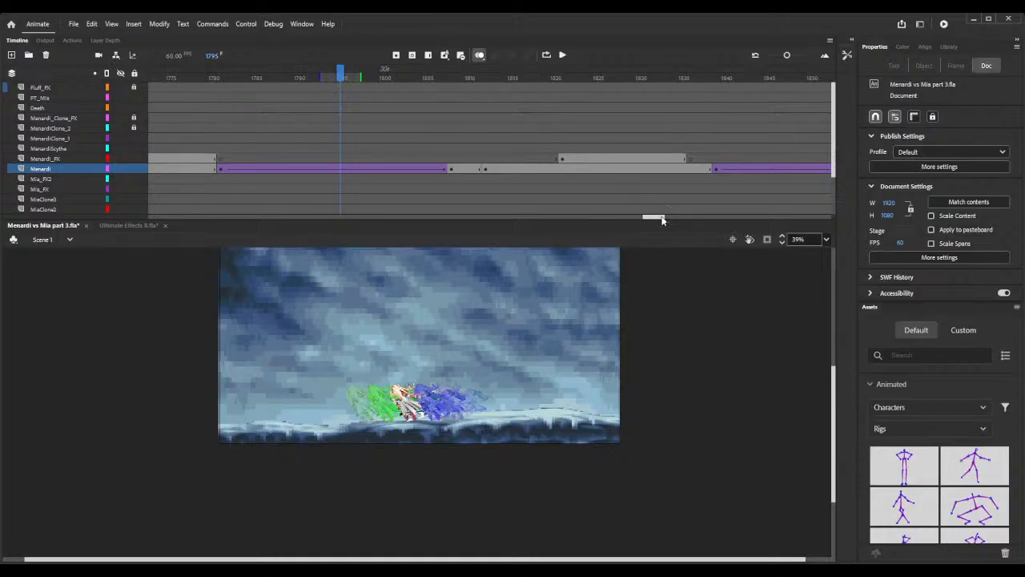
Insert extra frames at about frame 1843 to lengthen Menardi's last tween.
left_click_drag(663, 219, 668, 216)
left_click(523, 77)
key("F5")
key("F5")
key("F5")
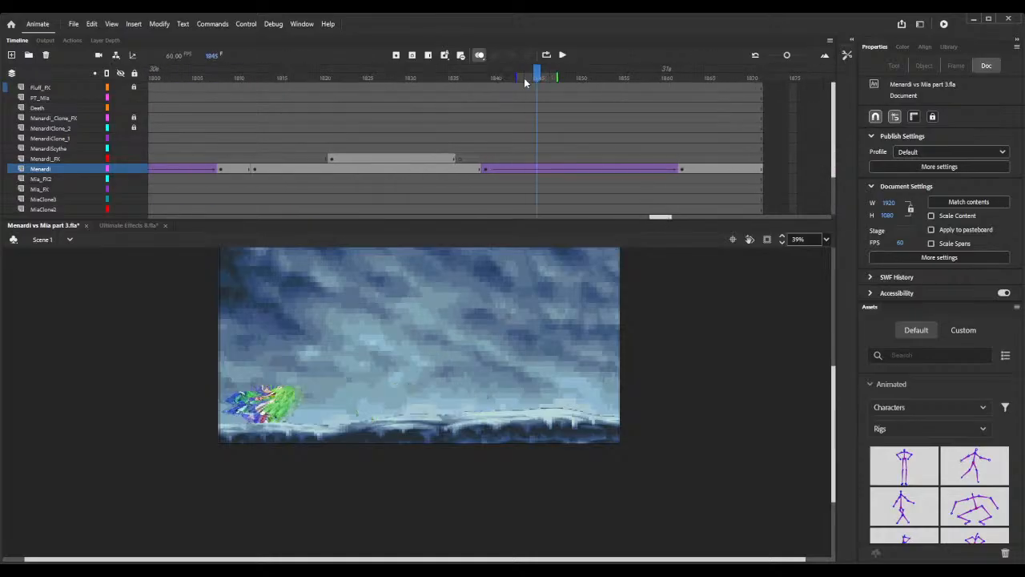
Extend the scene's final hold from frame 1873 to frame 1880, and test the movie.
left_click(779, 73)
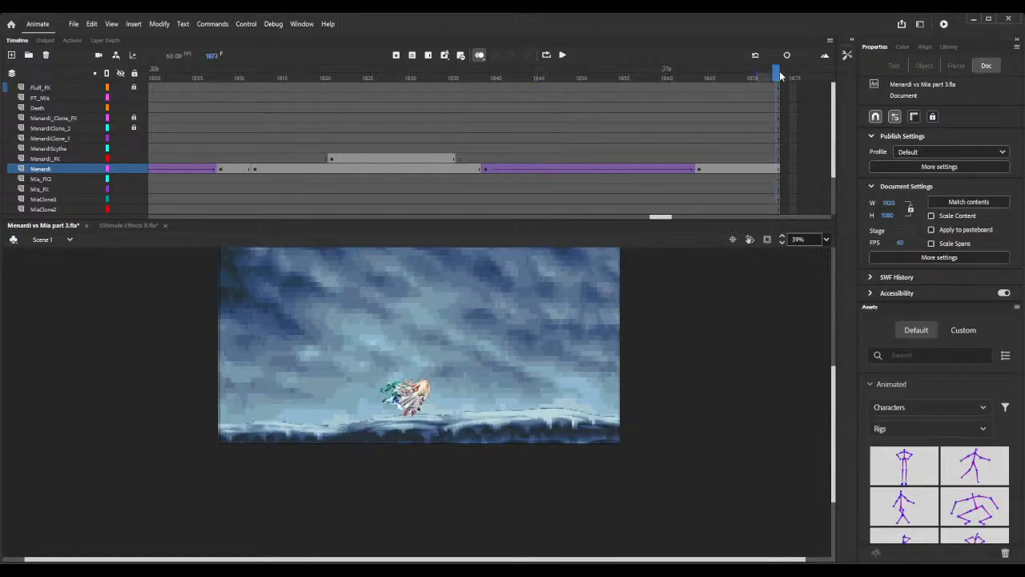
key("F5")
key("F5")
key("F5")
key("F5")
key("F5")
key("F5")
key("F5")
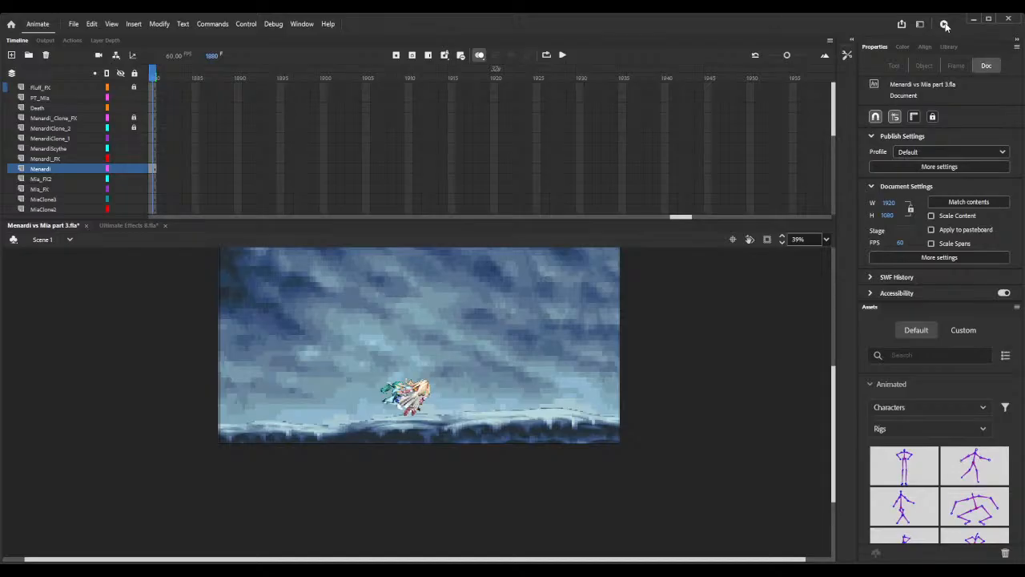
left_click(944, 25)
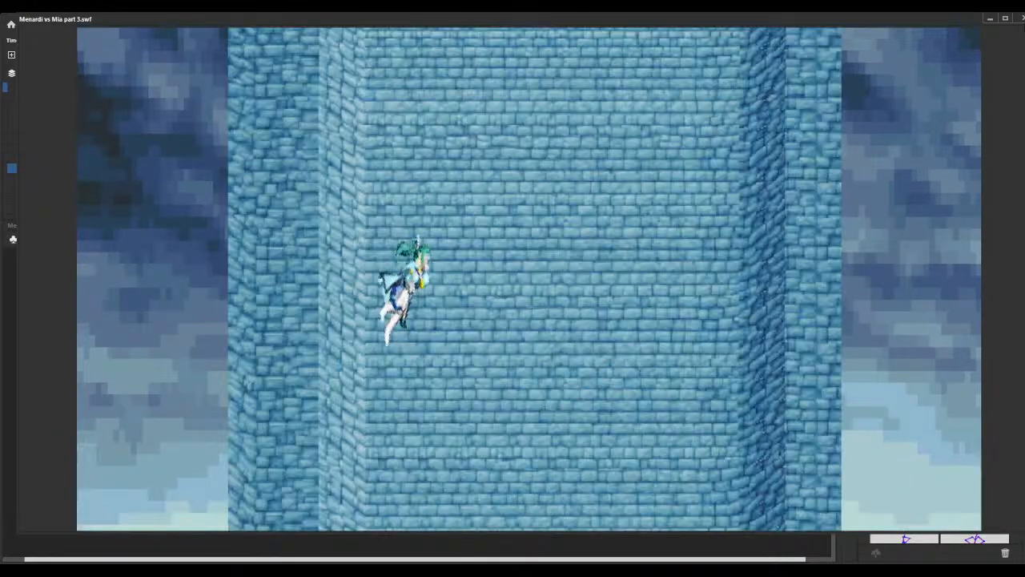
left_click(1021, 22)
Widen the purple skull explosion at frame 1821 on Menardi_FX to about 1011 px and shift it right to X about -132.
left_click_drag(684, 222, 666, 223)
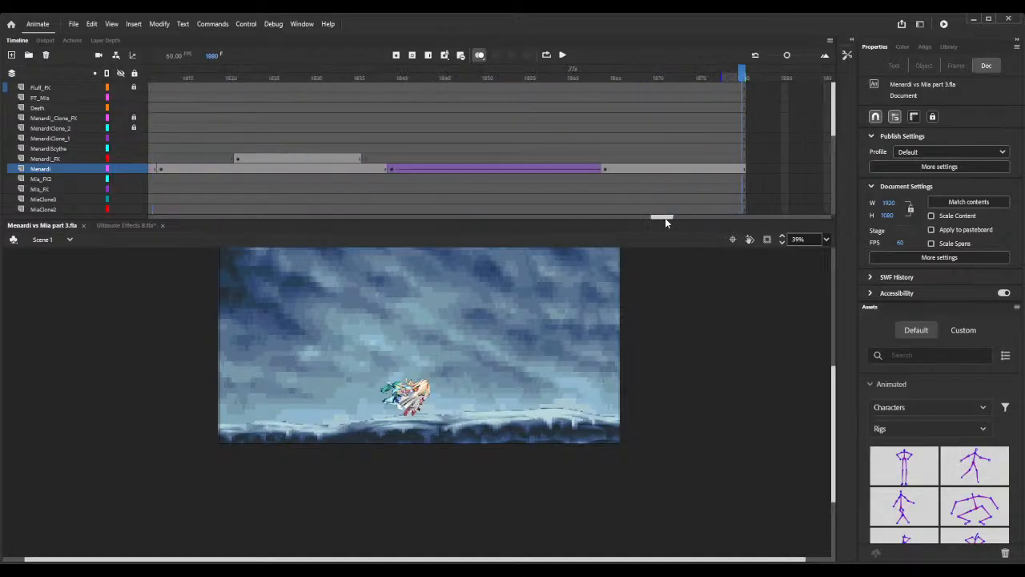
left_click(237, 161)
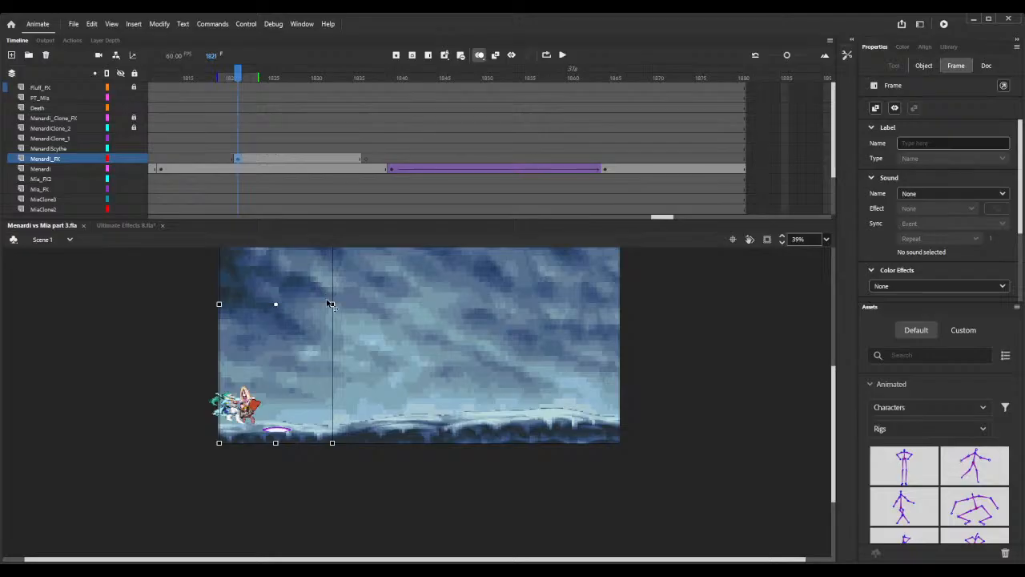
left_click_drag(332, 306, 381, 305)
left_click_drag(243, 73, 335, 77)
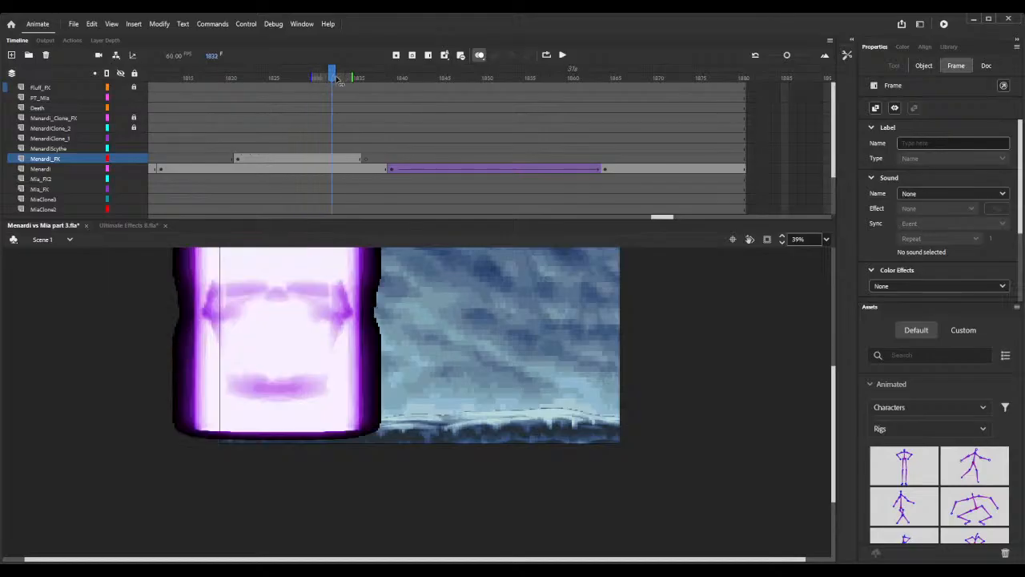
left_click(332, 80)
left_click_drag(295, 332, 317, 339)
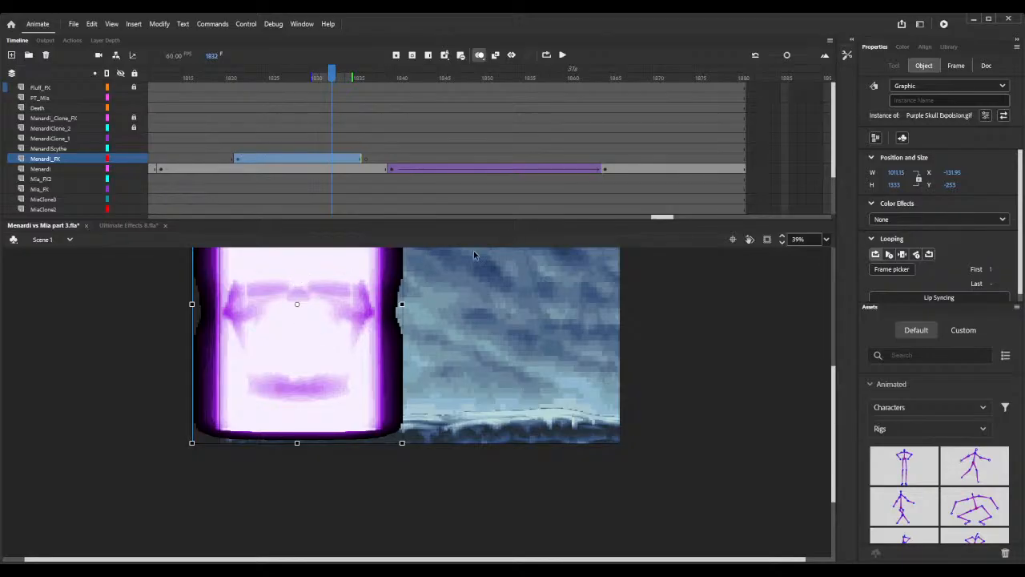
Widen the purple skull explosion at frame 1765 on Menardi_FX to about 906 px and shift it left to X about 1103.
left_click_drag(667, 220, 638, 219)
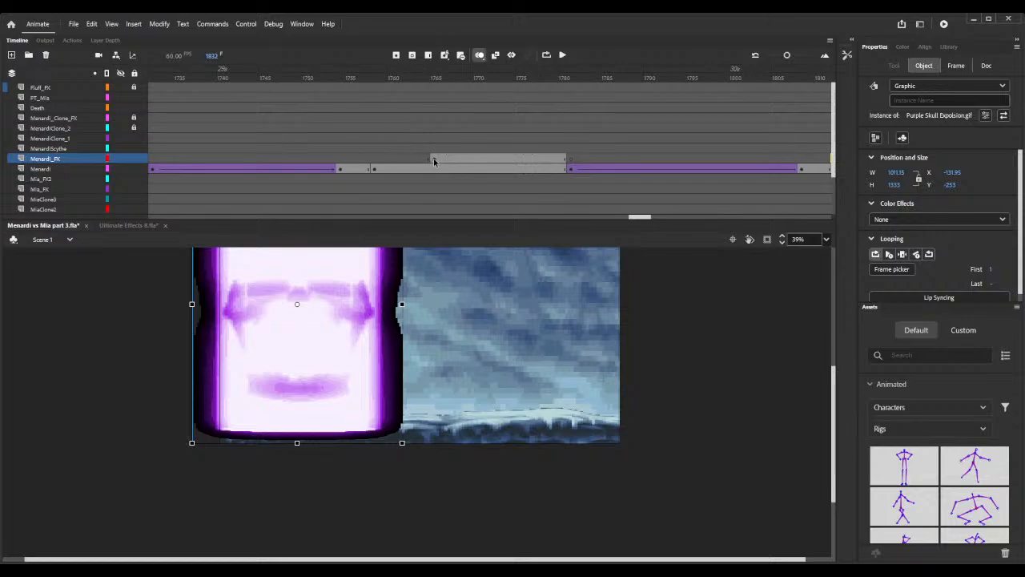
left_click(433, 161)
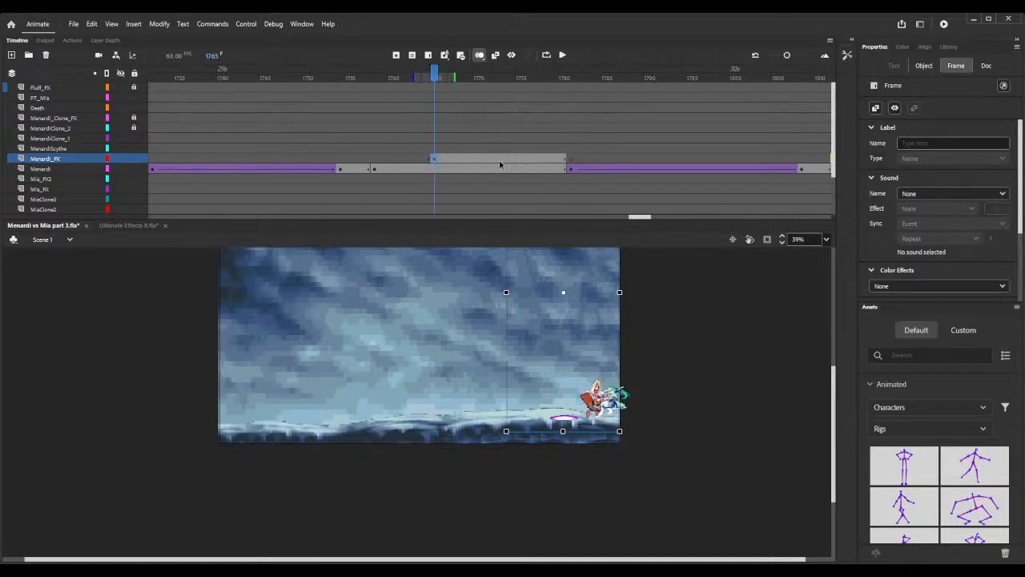
left_click_drag(505, 292, 480, 292)
left_click(466, 78)
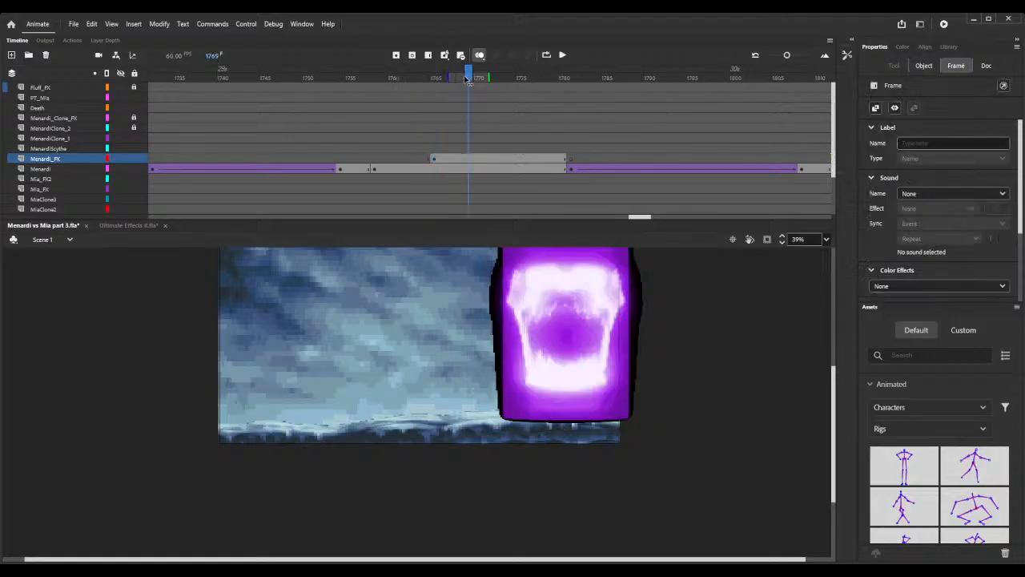
left_click(564, 308)
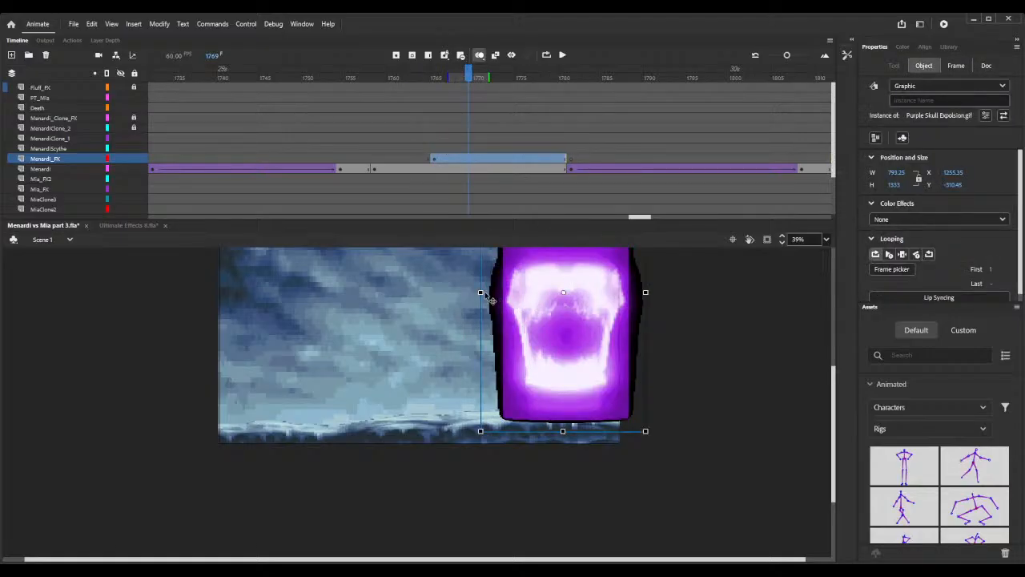
mouse_move(479, 293)
left_mouse_down()
mouse_move(464, 292)
mouse_move(467, 304)
left_mouse_up()
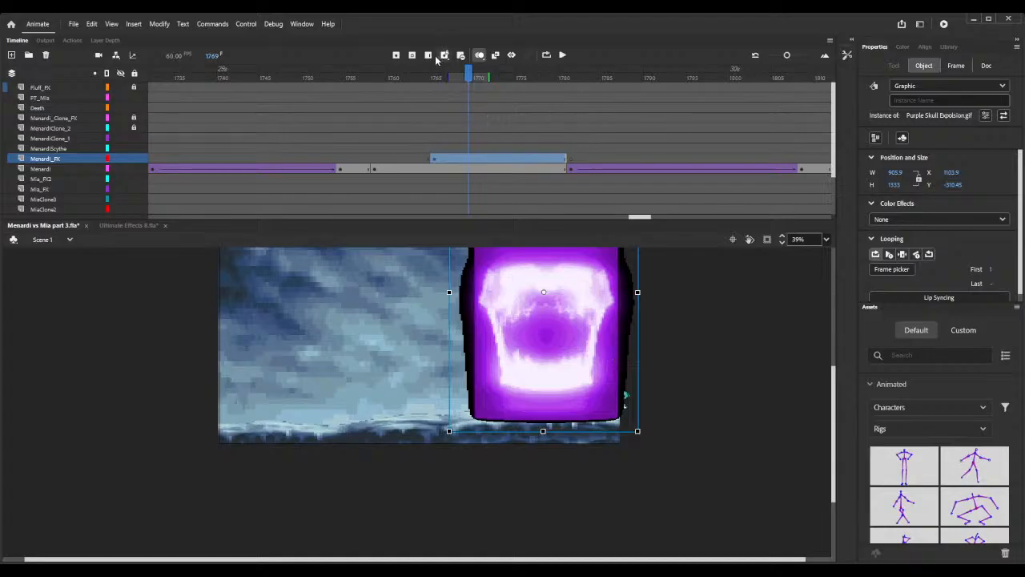
Scrub through the explosion frames up to frame 1772 and test the movie.
left_click_drag(428, 76, 497, 92)
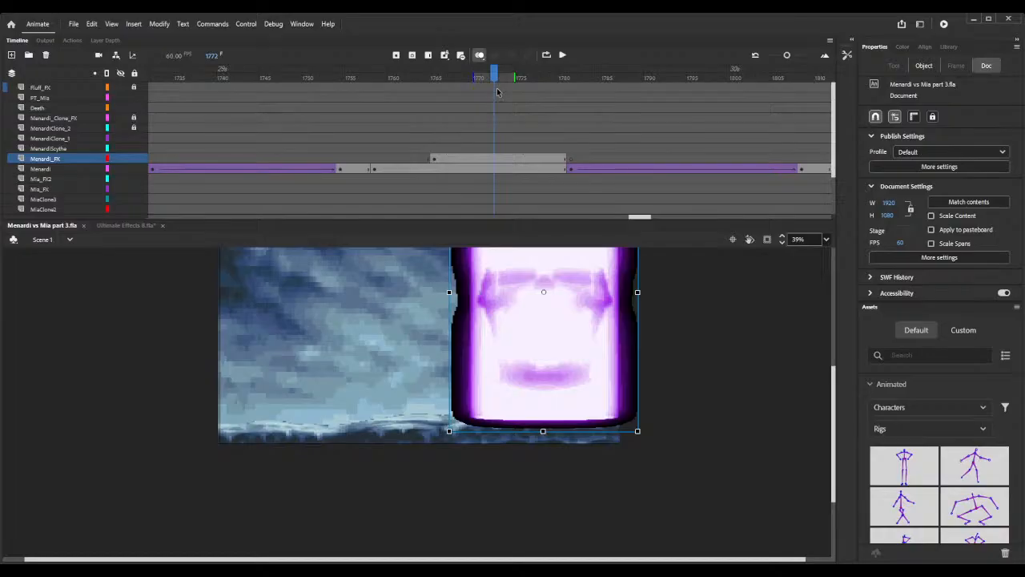
left_click(943, 25)
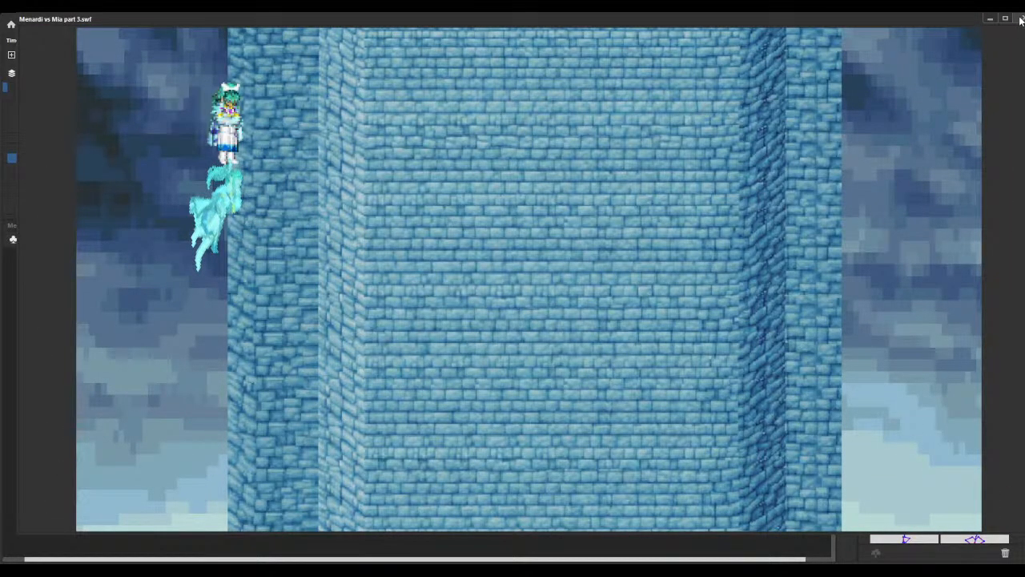
left_click(1022, 19)
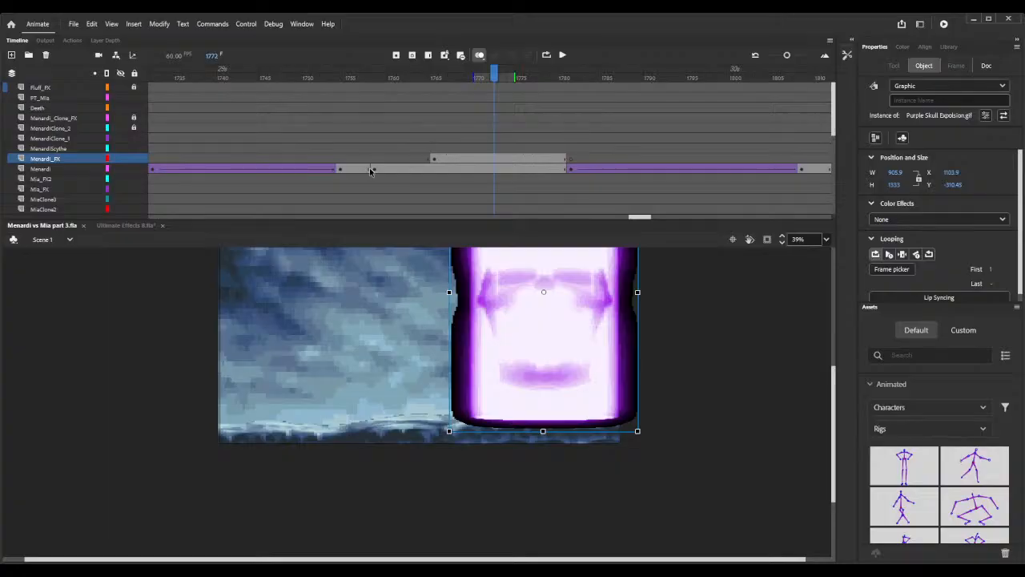
Change the purple skull explosion at frame 1765 to a Movie Clip instance with the Add blend mode.
left_click(432, 162)
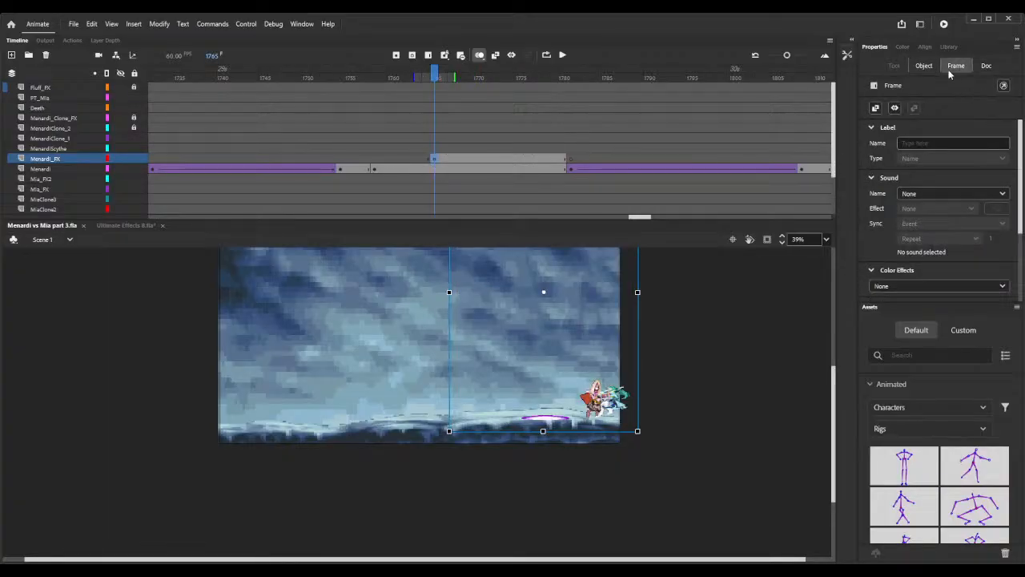
left_click(922, 65)
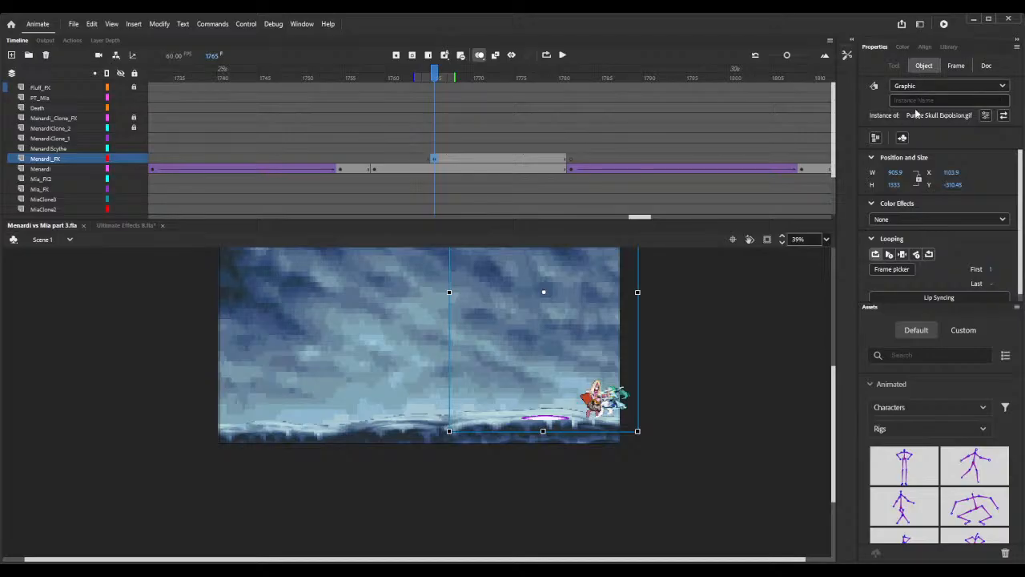
left_click(920, 105)
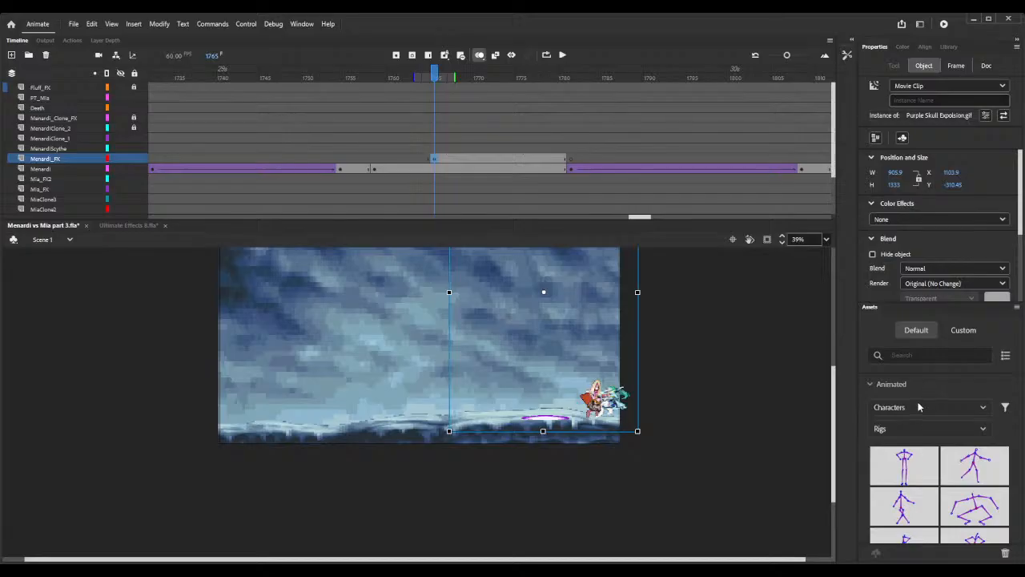
left_click(917, 357)
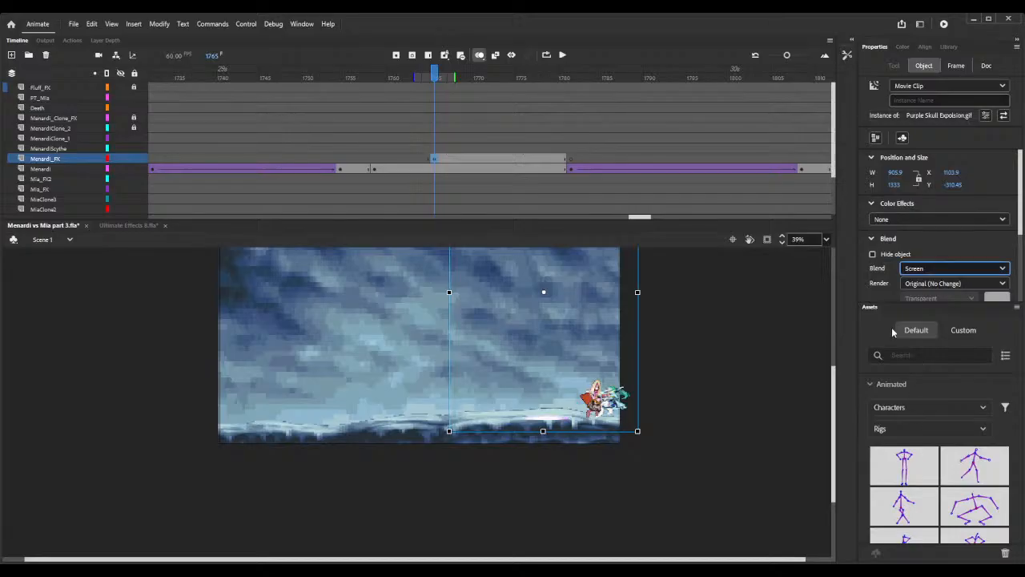
left_click(924, 273)
left_click(938, 410)
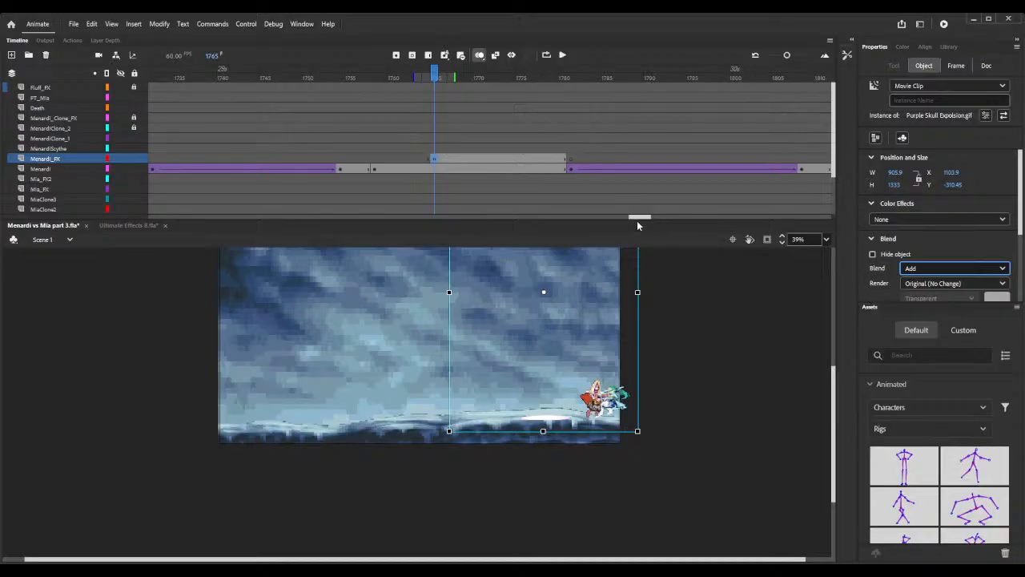
Change the purple skull explosion at frame 1821 on Menardi_FX to a Movie Clip instance with the Add blend mode.
left_click_drag(637, 221, 655, 216)
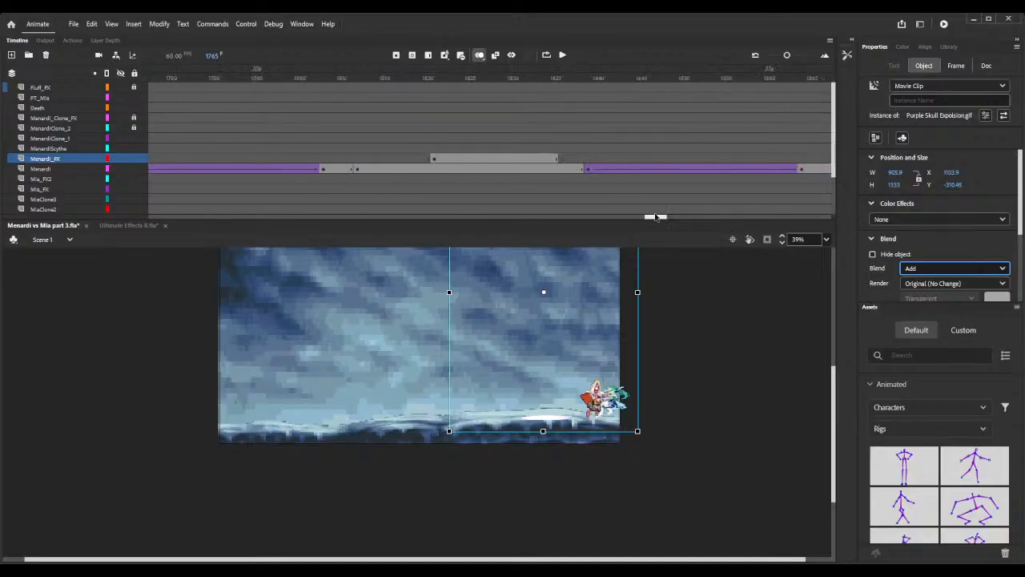
left_click(433, 159)
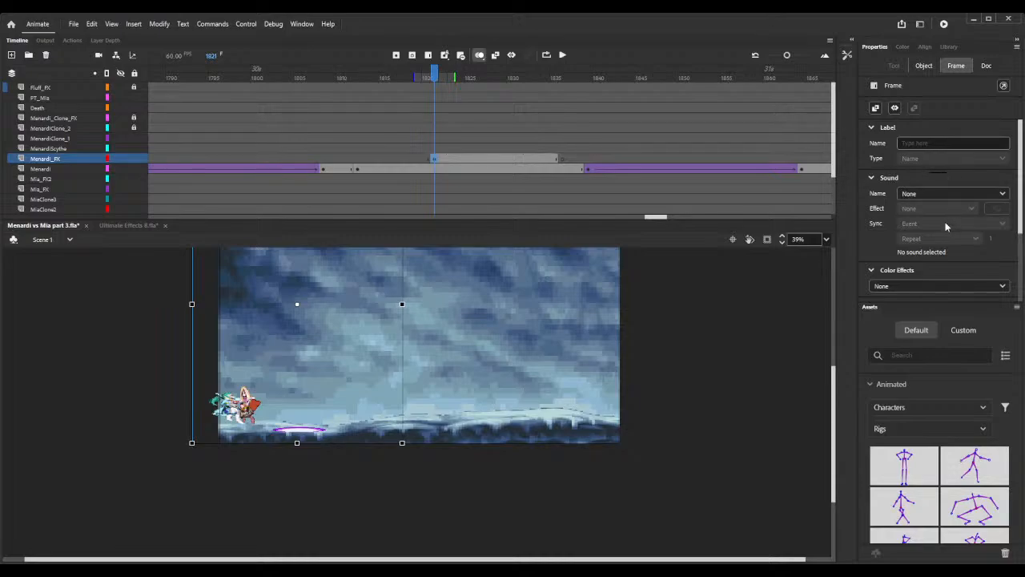
left_click(913, 66)
scroll(927, 265, "down", 1)
scroll(927, 264, "up", 1)
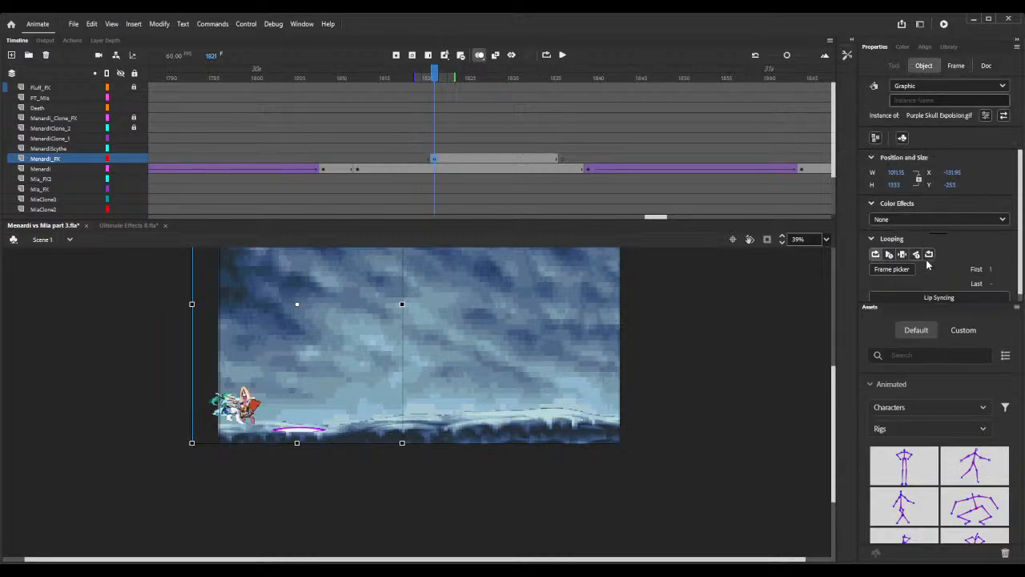
left_click(934, 90)
left_click(934, 97)
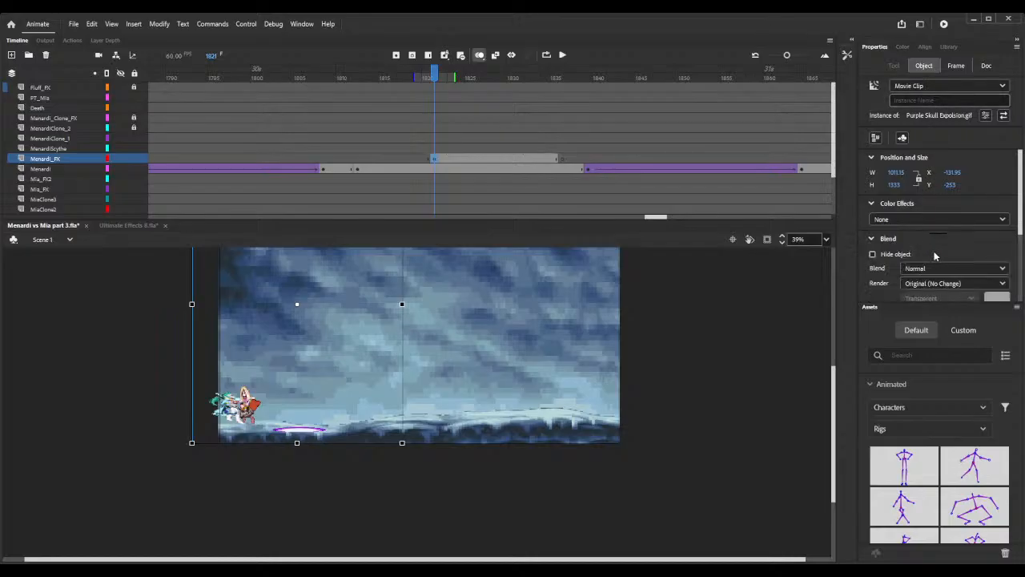
left_click(932, 387)
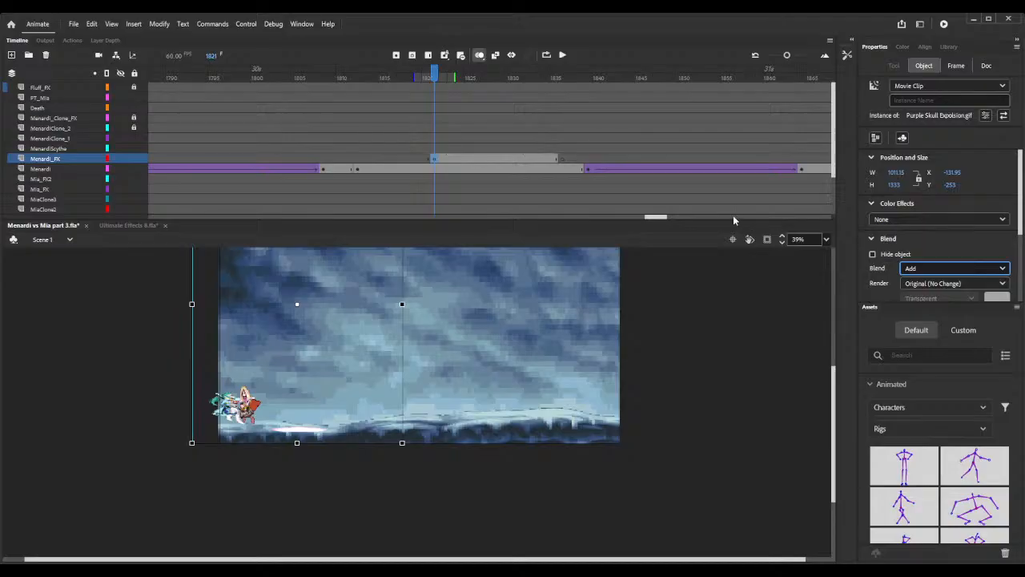
Lengthen the second purple skull explosion on Menardi_FX by shifting its ending blank keyframe to frame 1838, and test the movie.
left_click_drag(651, 218, 644, 217)
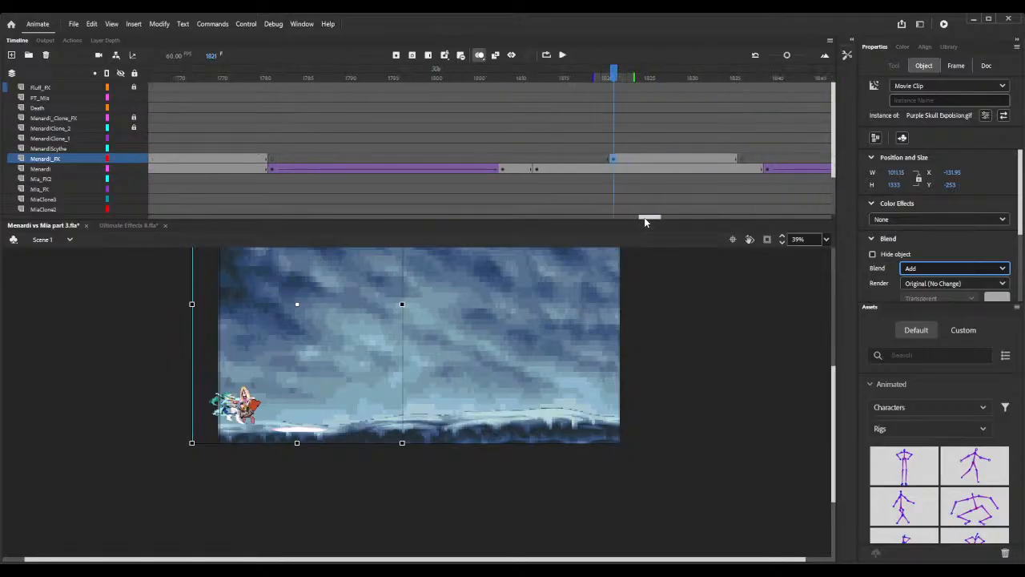
left_click(743, 159)
left_click_drag(745, 159, 757, 159)
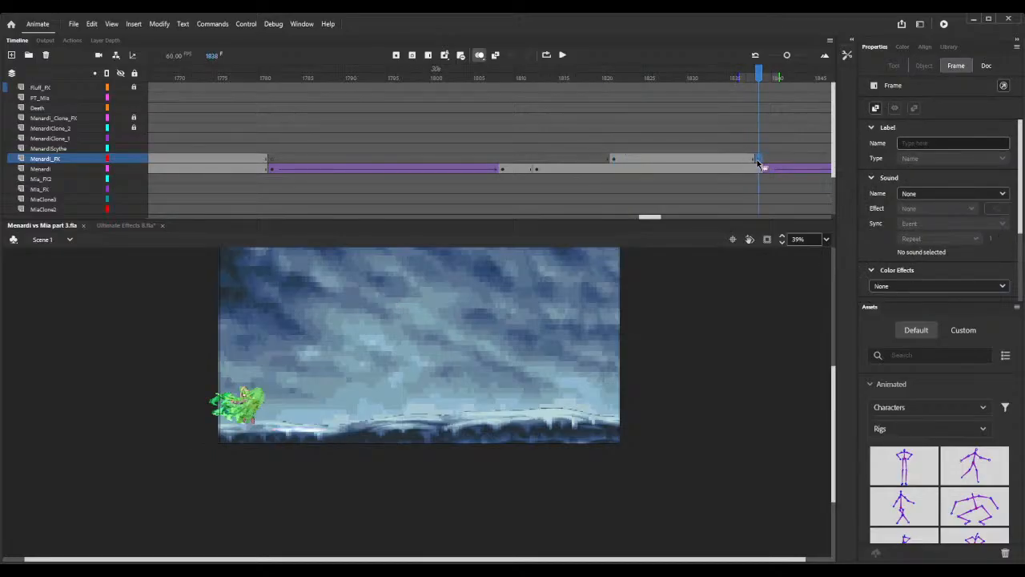
left_click(945, 27)
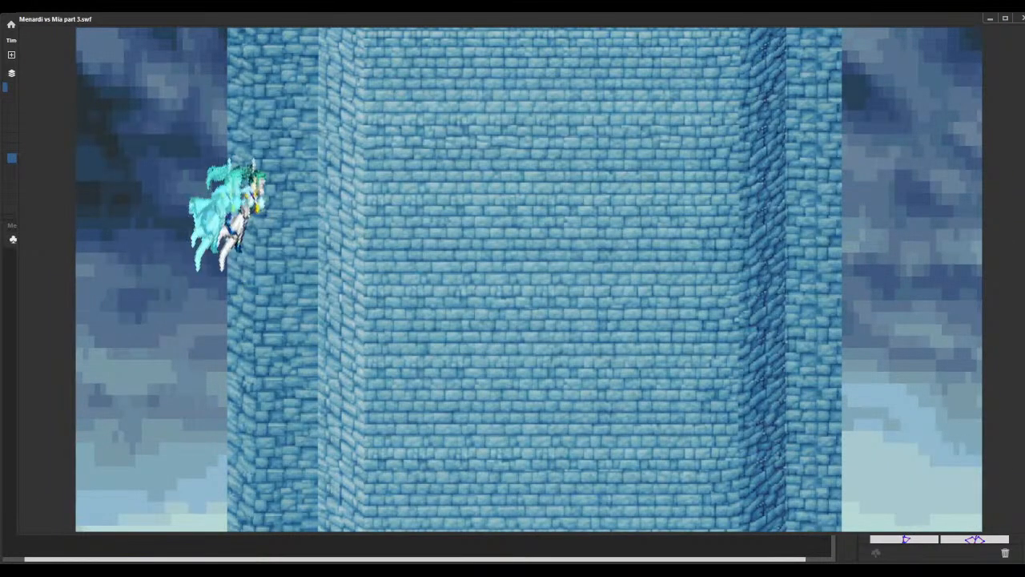
left_click(1017, 20)
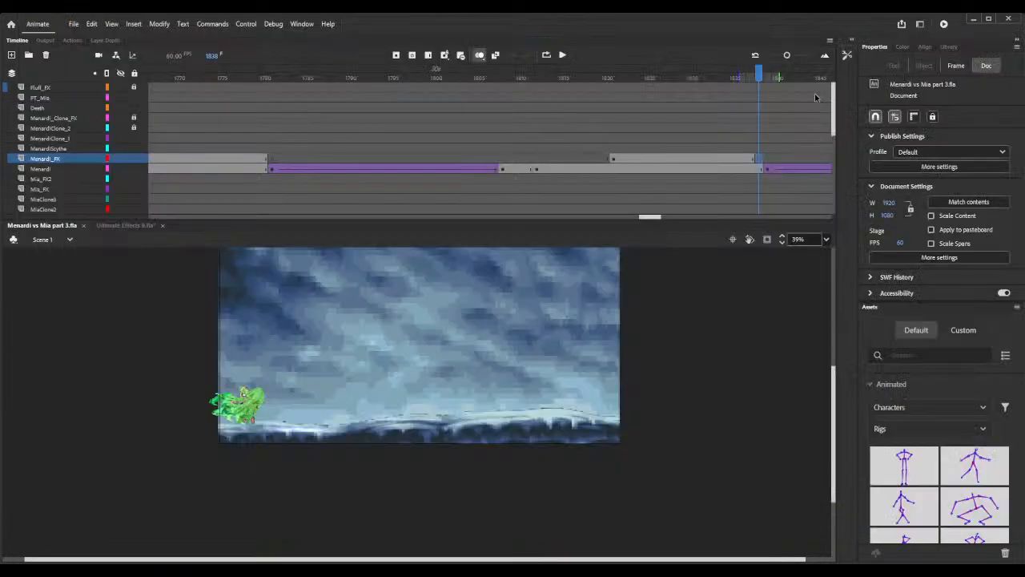
Set the blend mode of the purple skull explosions at frames 1821 and 1765 on Menardi_FX to Screen.
left_click(612, 160)
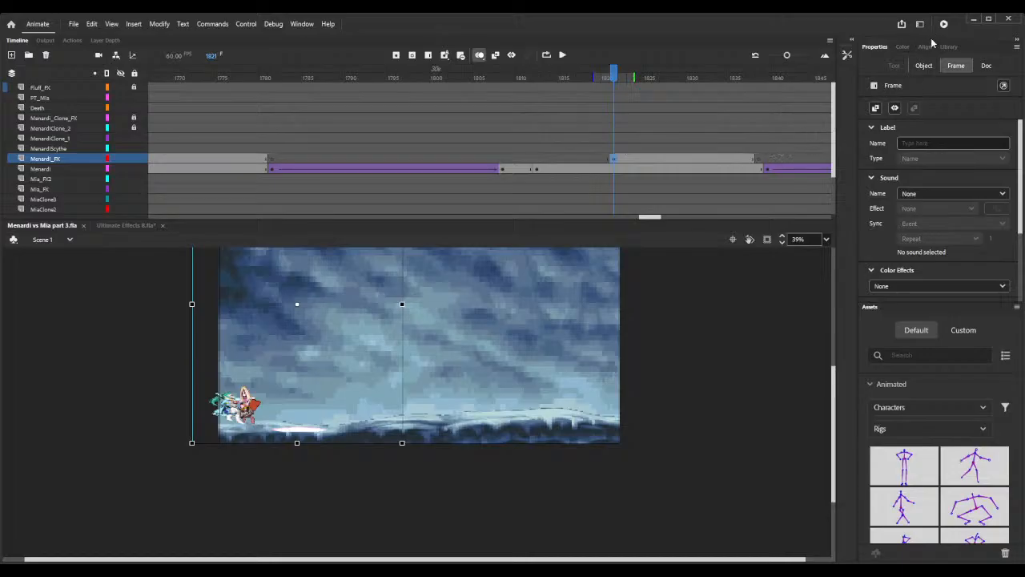
left_click(924, 67)
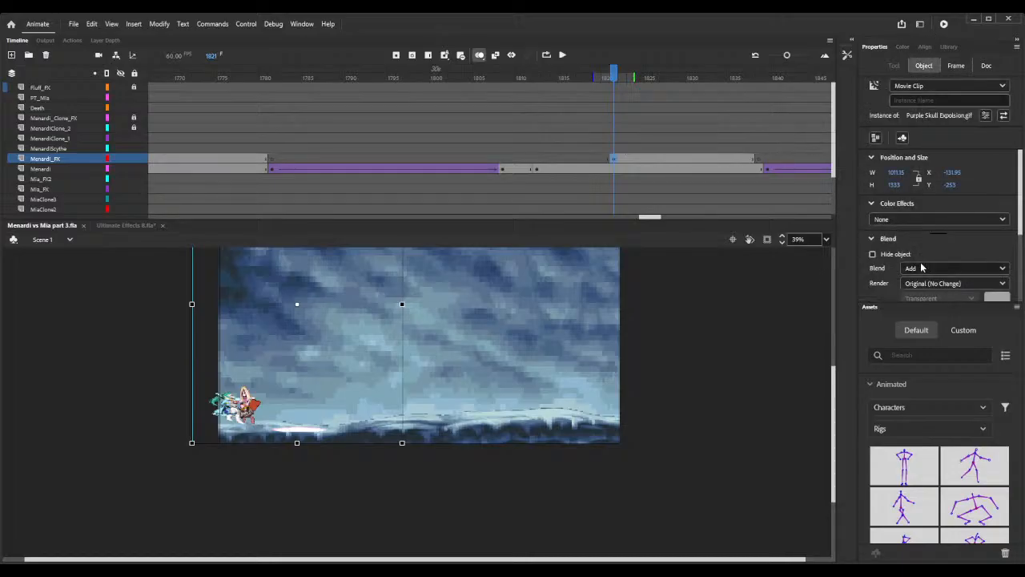
left_click(911, 346)
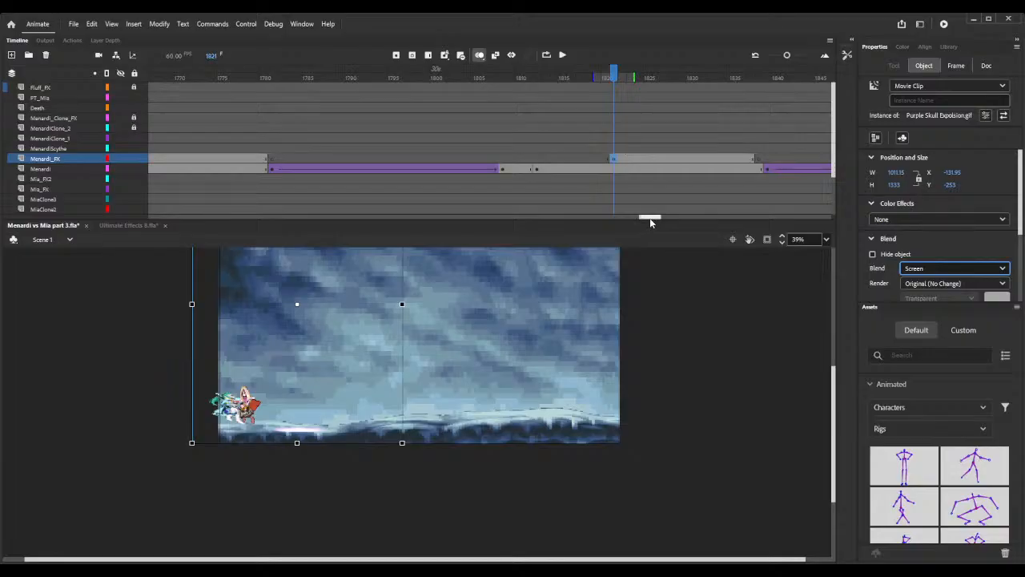
left_click_drag(649, 218, 633, 210)
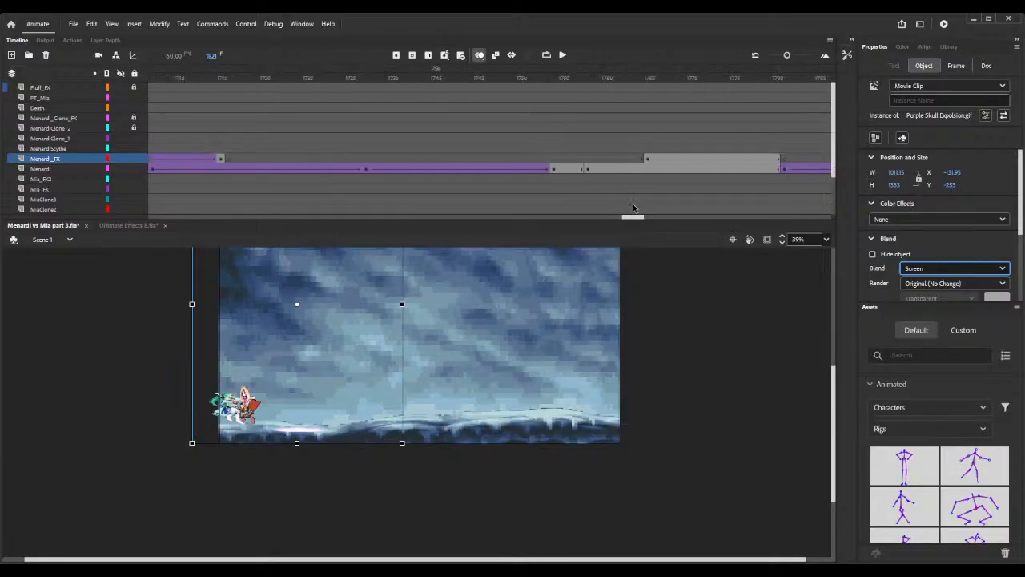
left_click(647, 159)
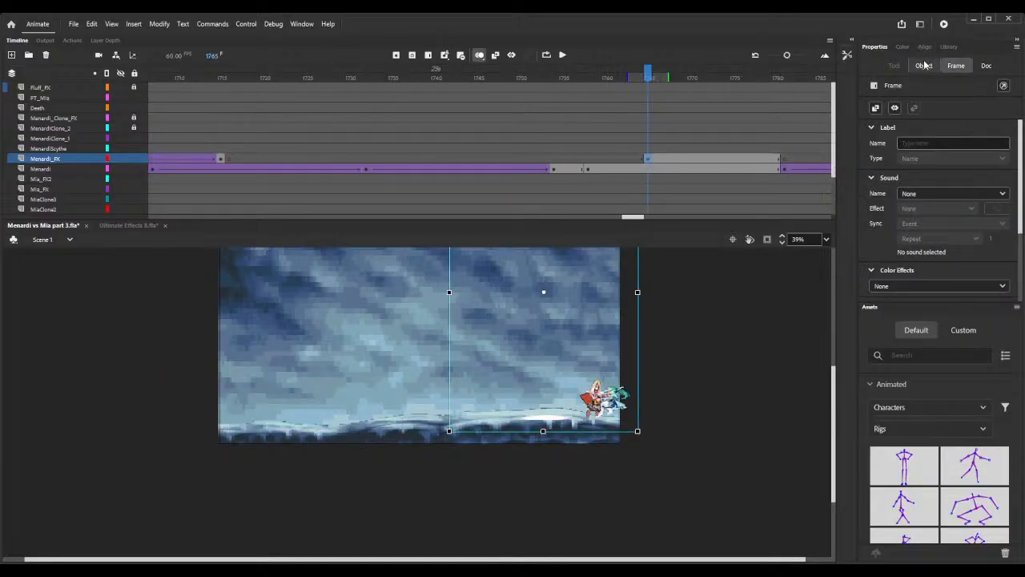
left_click(922, 65)
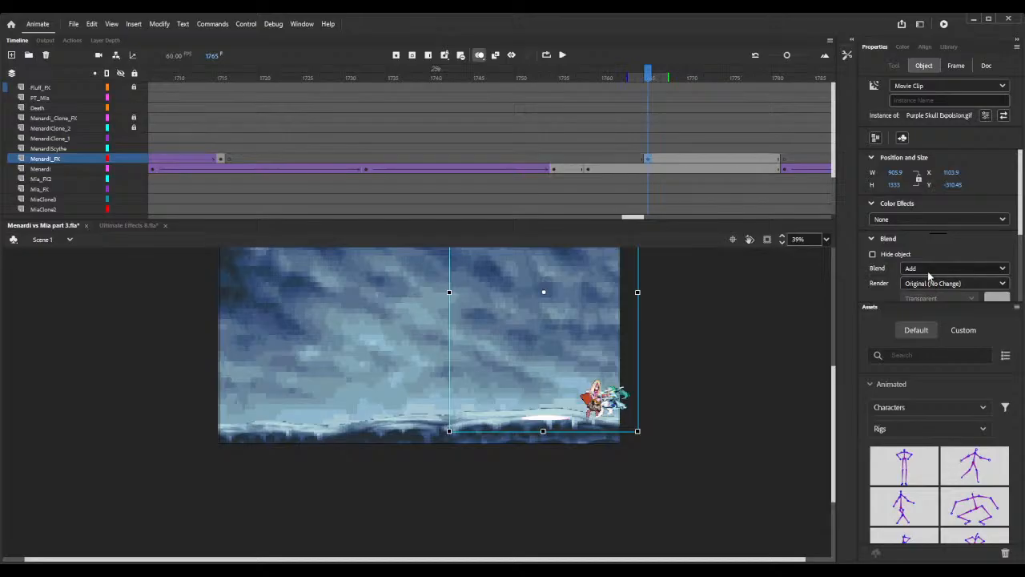
left_click(926, 359)
Scrub through the earlier fight from about frame 760 to frame 1088 to review the clone attacks and the scythe throw.
left_click_drag(634, 219, 378, 205)
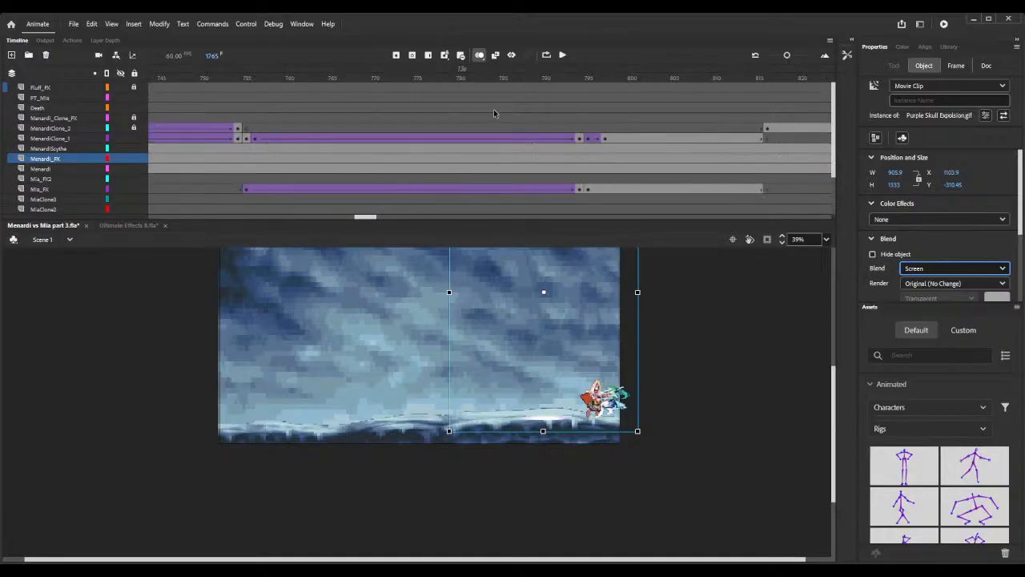
left_click_drag(491, 72, 715, 73)
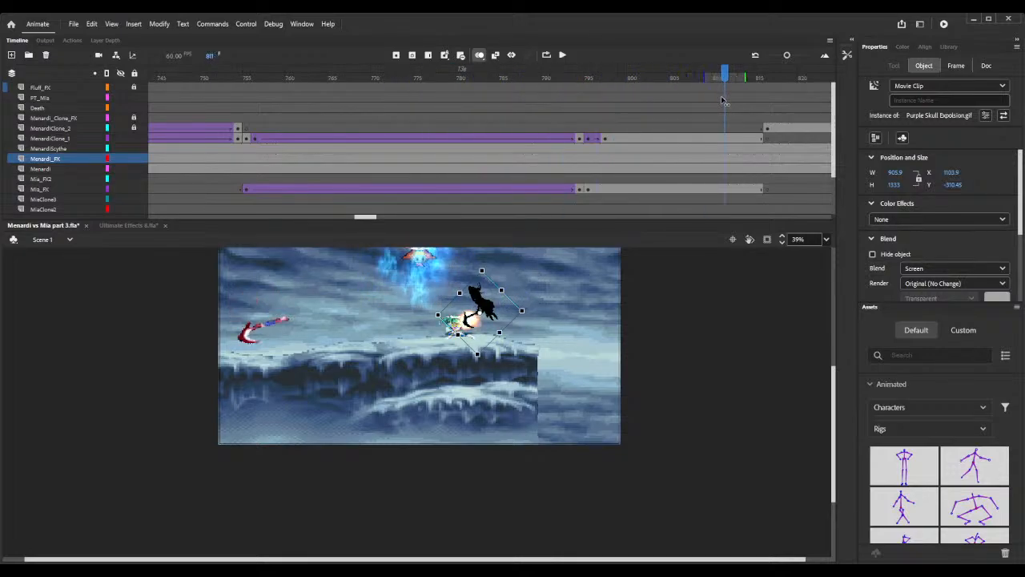
left_click(615, 134)
left_click_drag(369, 220, 409, 216)
left_click_drag(304, 76, 731, 134)
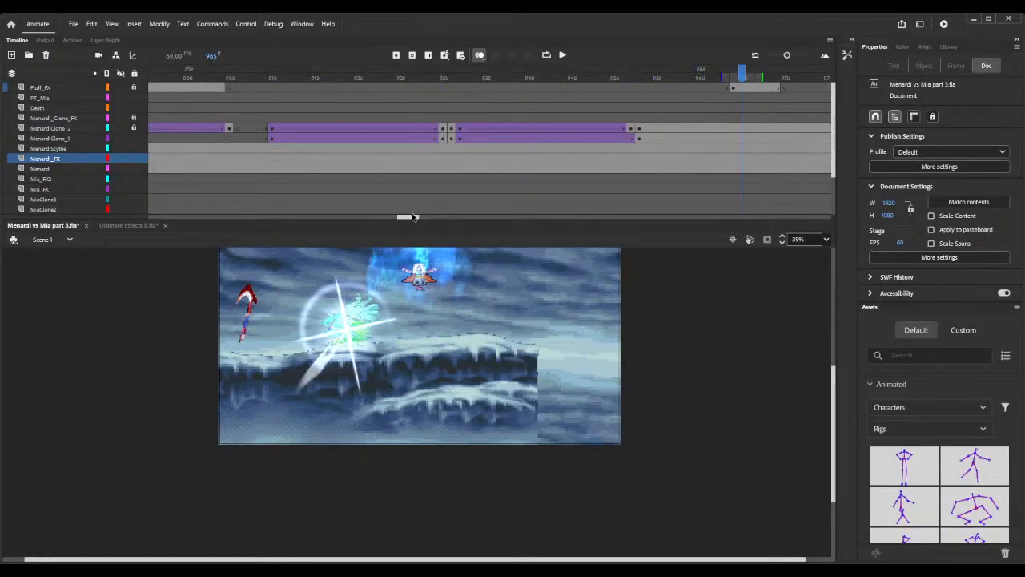
left_click_drag(414, 220, 444, 218)
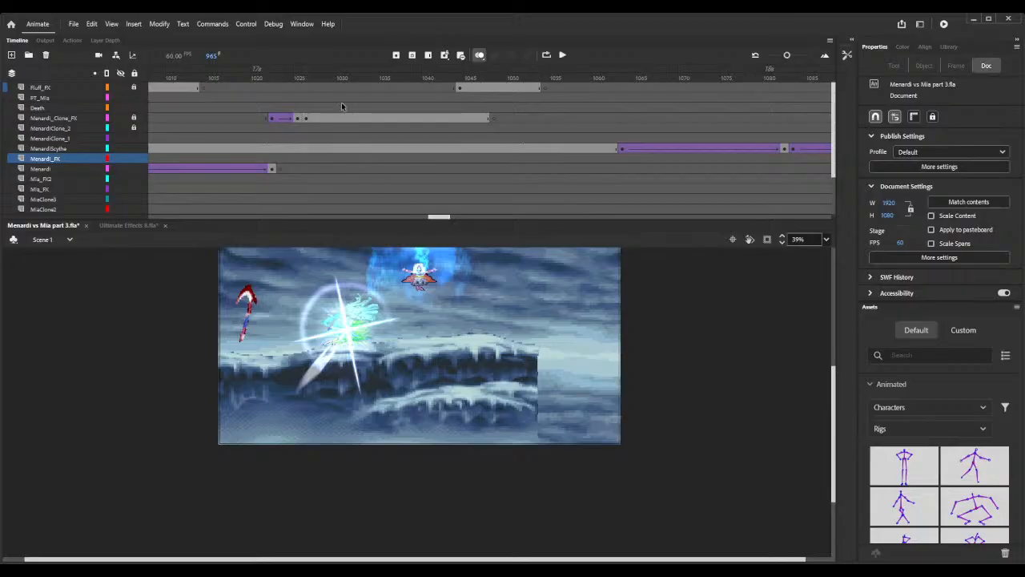
left_click_drag(269, 76, 724, 146)
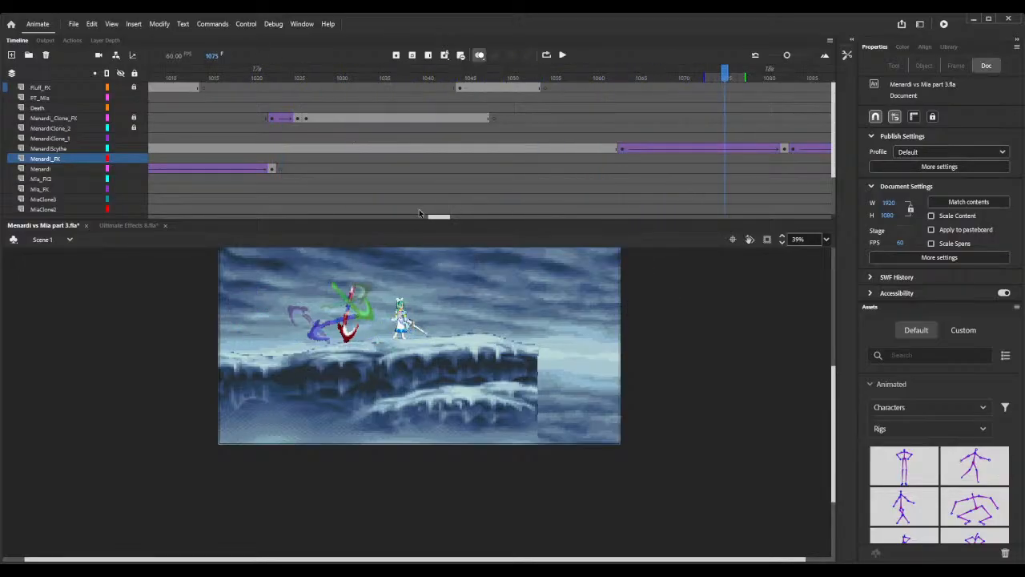
left_click_drag(431, 221, 450, 218)
left_click_drag(413, 76, 481, 83)
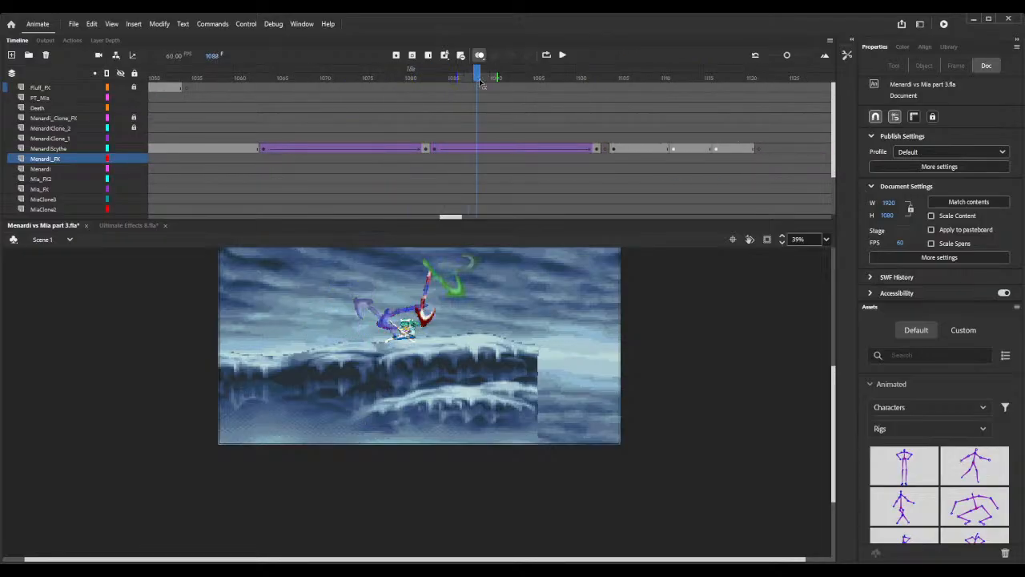
Move the thrown scythe at frame 1102 on MenardiScythe above the stage to about X 417, Y -761, and test the movie.
left_click(434, 149)
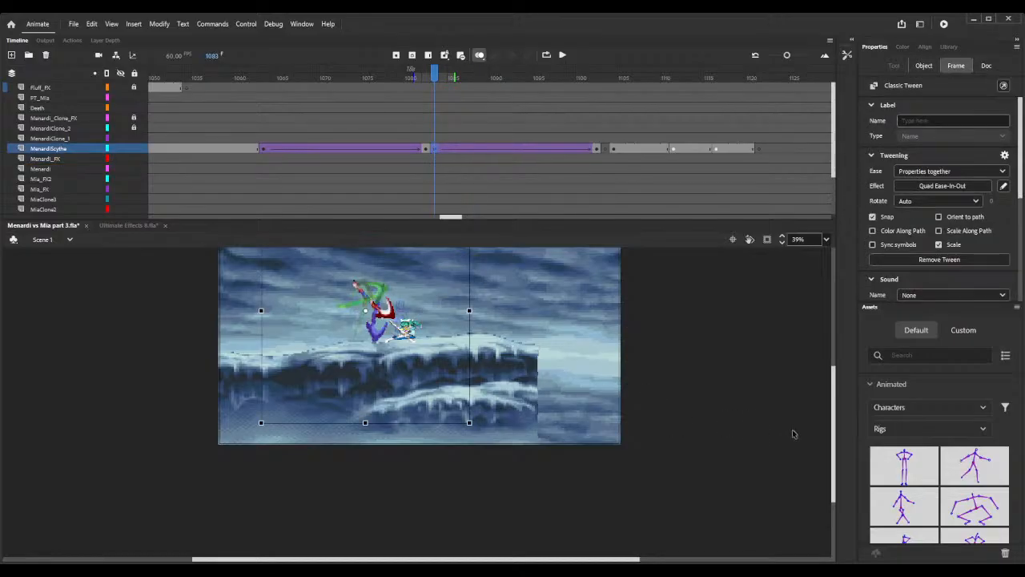
left_click_drag(834, 422, 838, 371)
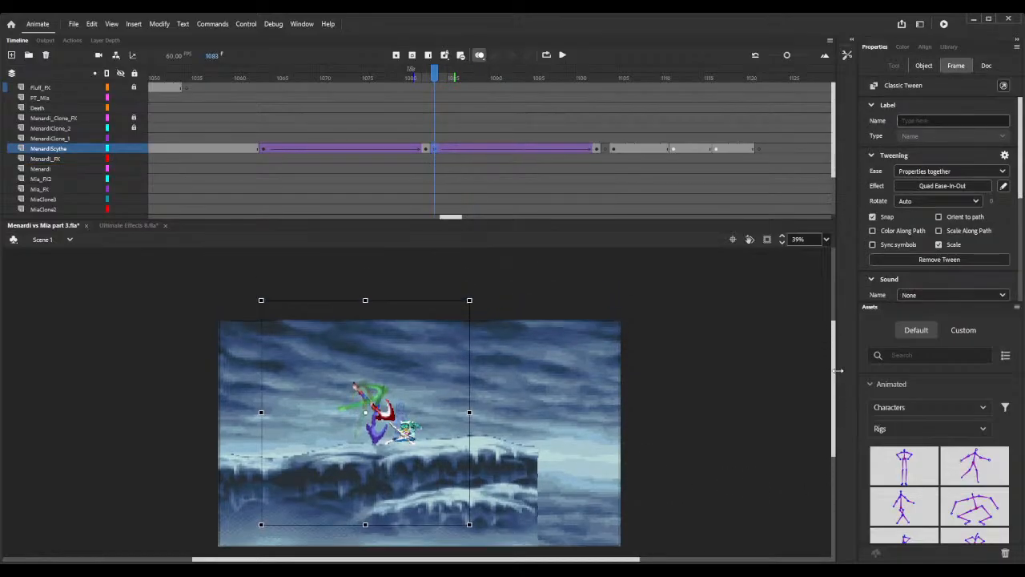
left_click(596, 149)
left_click_drag(697, 329, 393, 301)
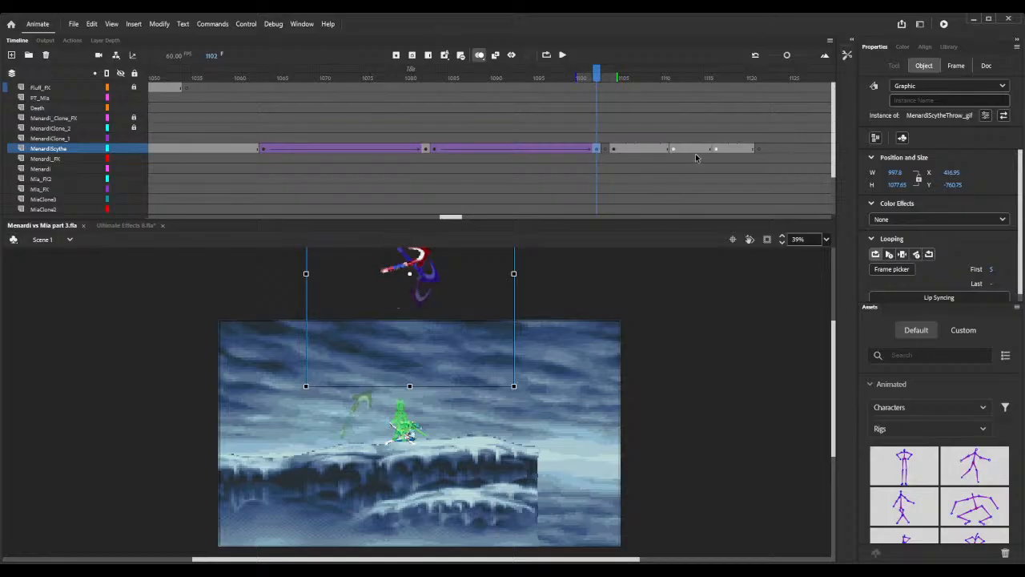
left_click(940, 27)
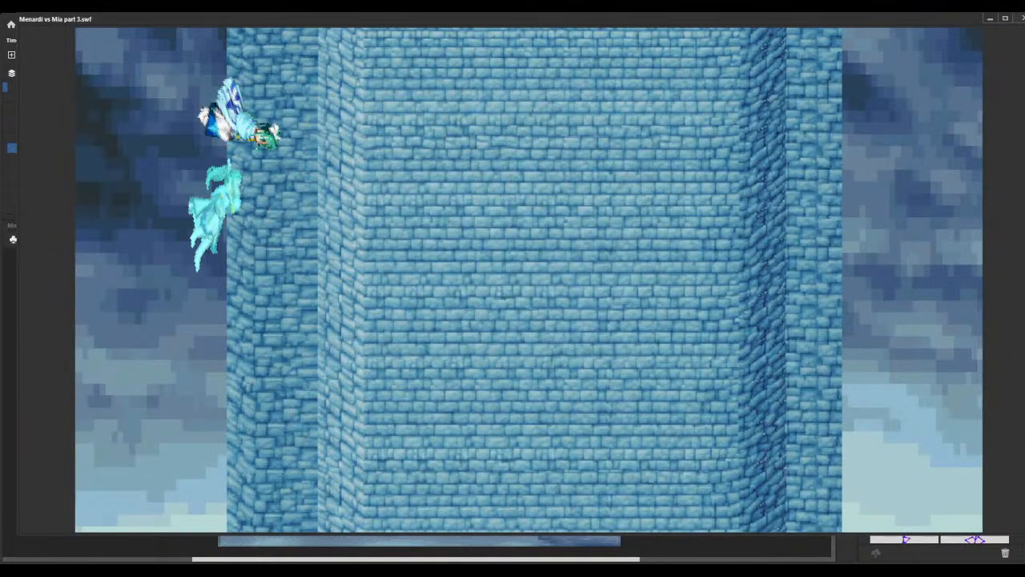
key("ctrl+w")
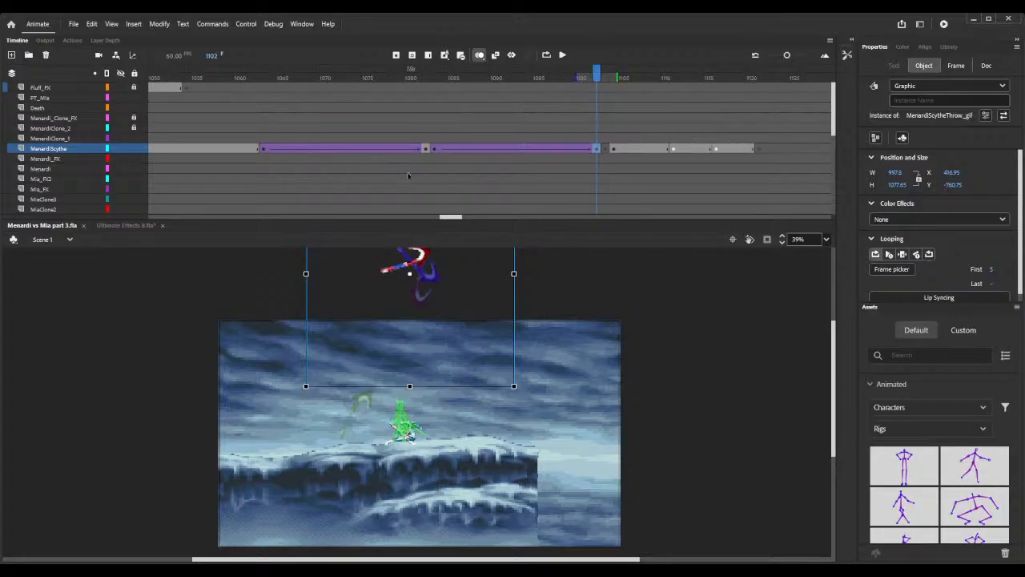
Change the purple skull explosions at frames 1765 and 1821 on Menardi_FX back to Graphic instances.
left_click_drag(455, 218, 648, 217)
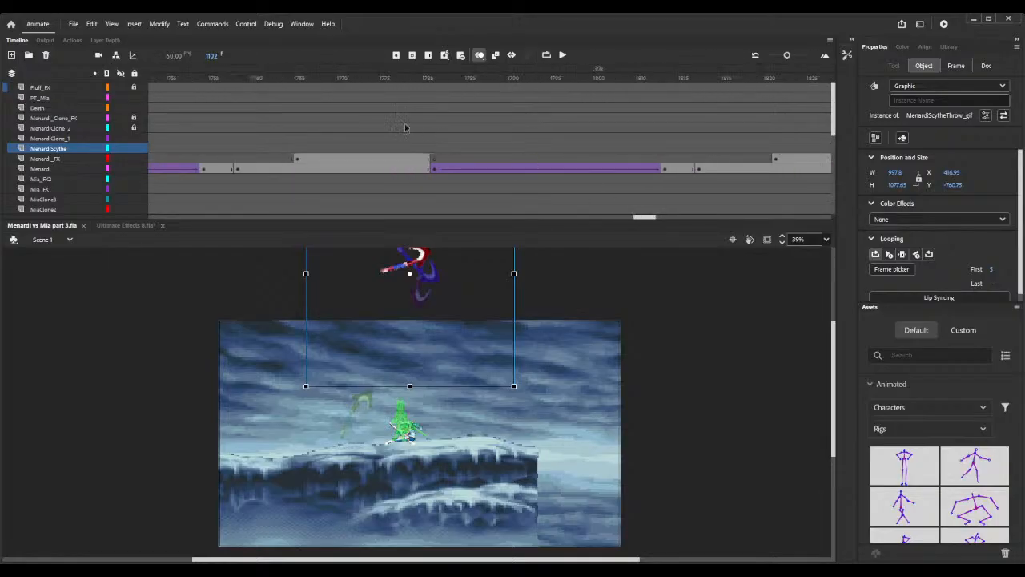
left_click(298, 160)
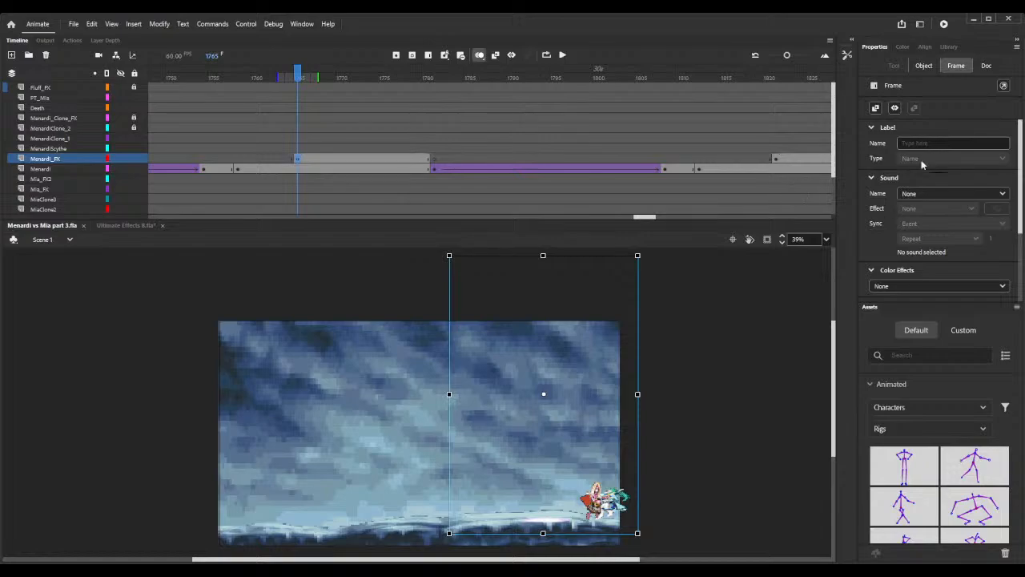
left_click(924, 68)
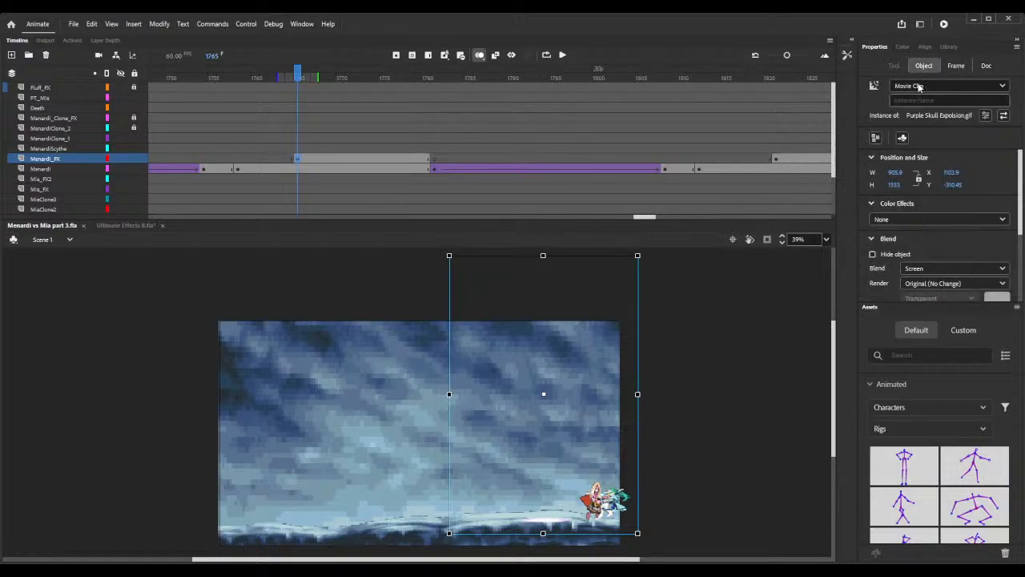
left_click(919, 88)
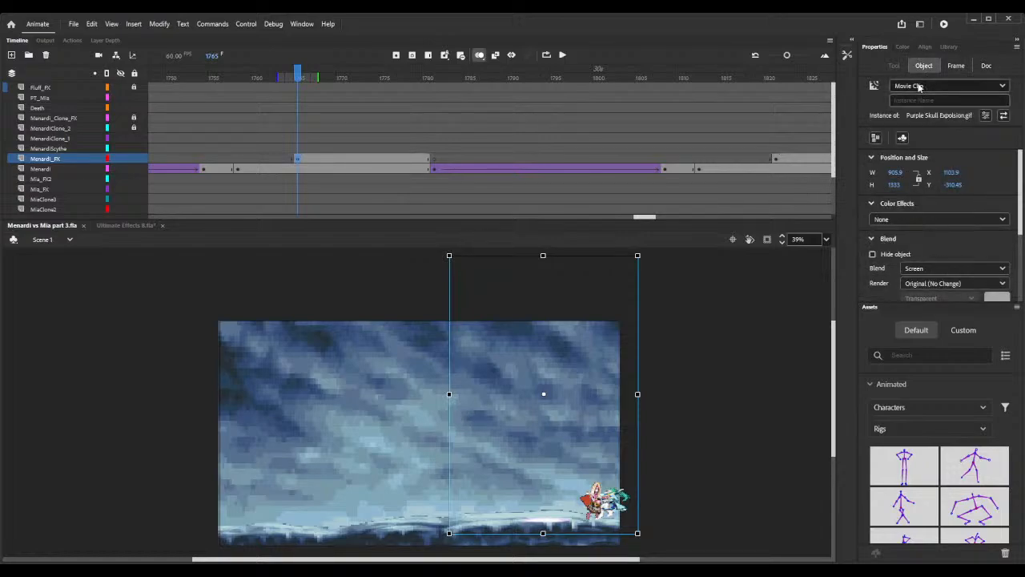
left_click(912, 128)
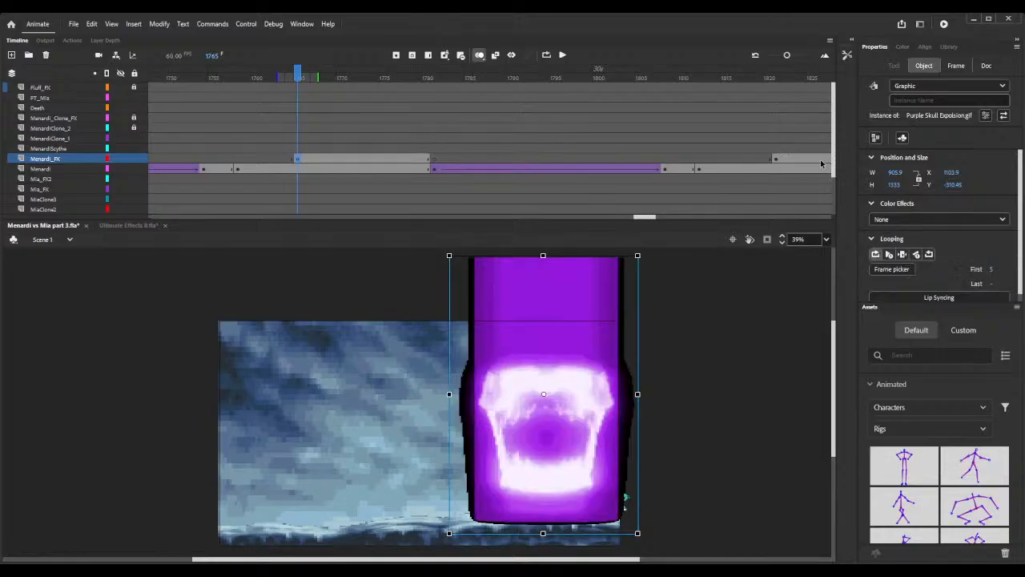
left_click(775, 158)
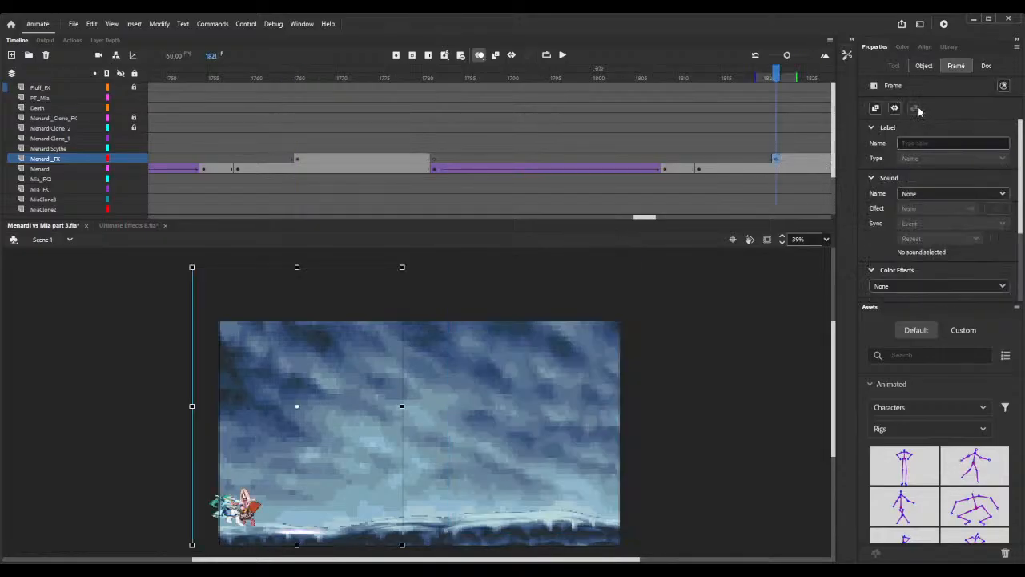
left_click(924, 65)
left_click(924, 86)
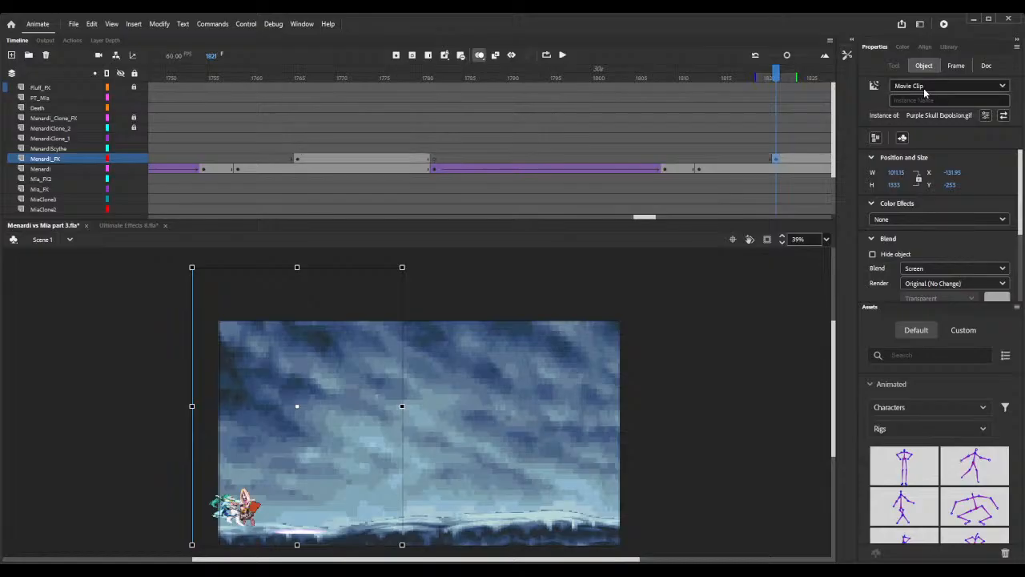
left_click(912, 127)
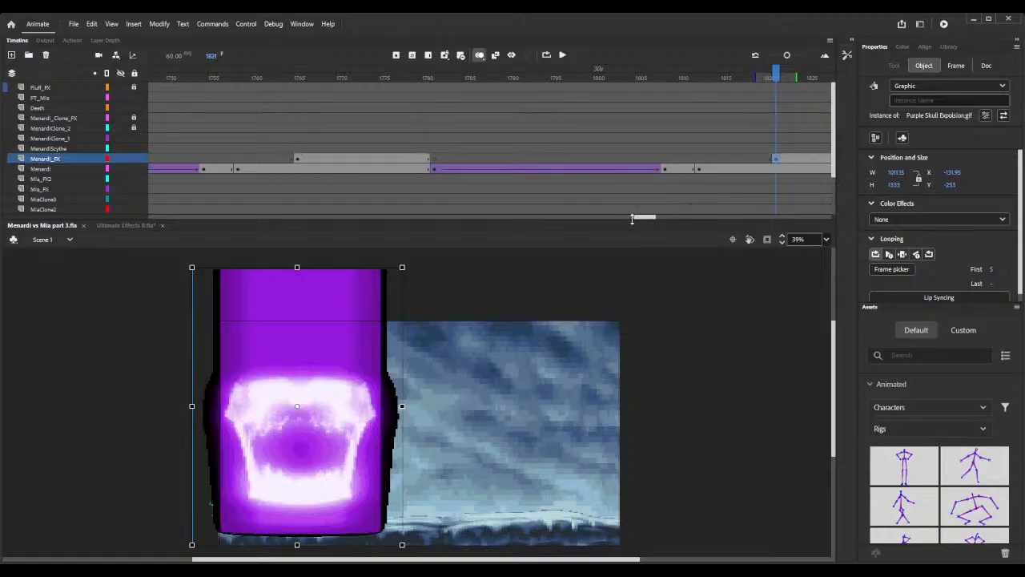
Move the thrown scythe at frame 1715 on Menardi_FX up and left to above the stage, scrub to frame 1719, and test the movie.
left_click_drag(638, 221, 617, 218)
mouse_move(546, 77)
left_mouse_down()
mouse_move(590, 72)
mouse_move(554, 72)
left_mouse_up()
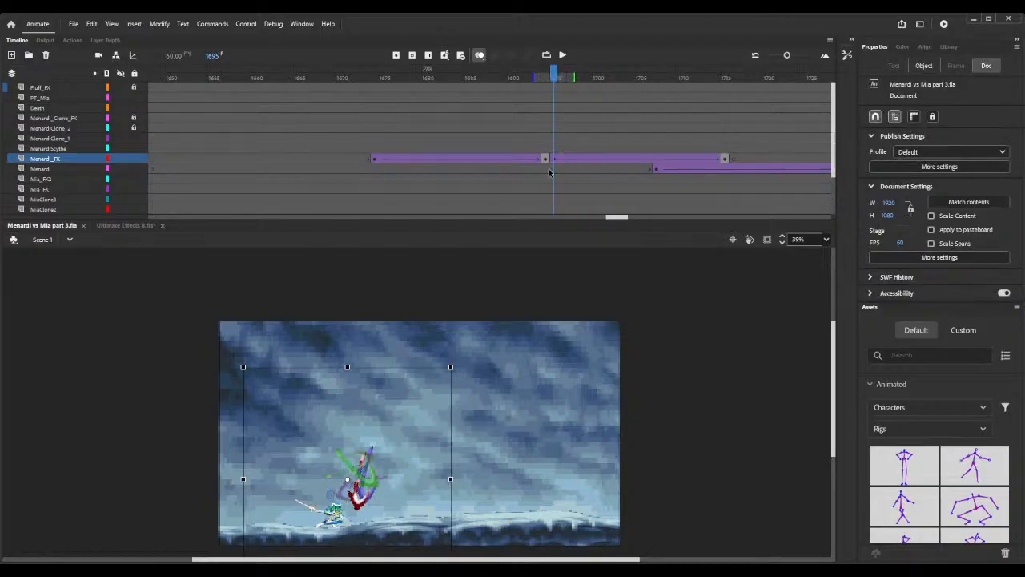
left_click(724, 160)
left_click_drag(693, 462, 398, 269)
left_click_drag(381, 78, 759, 89)
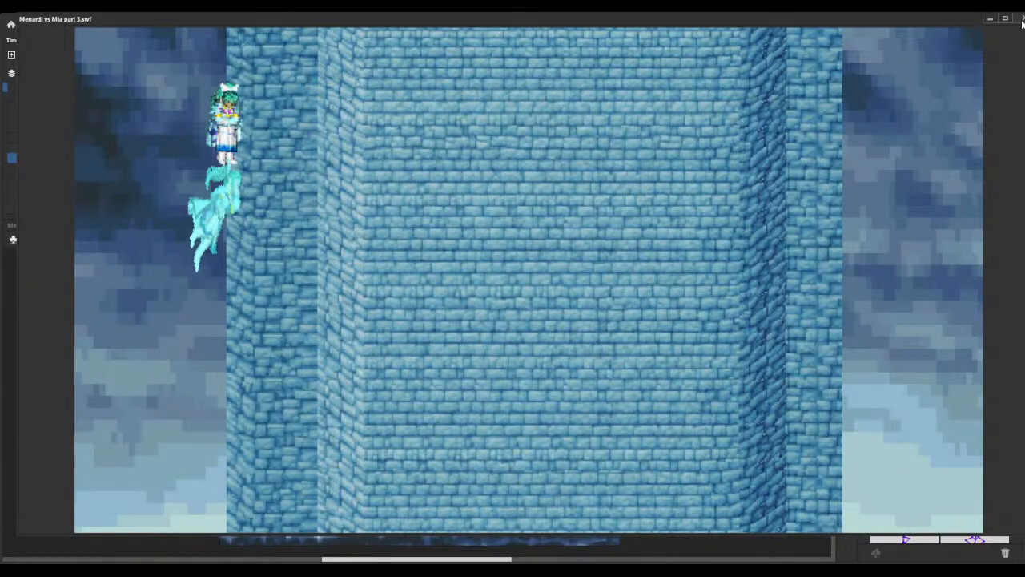
left_click(1021, 19)
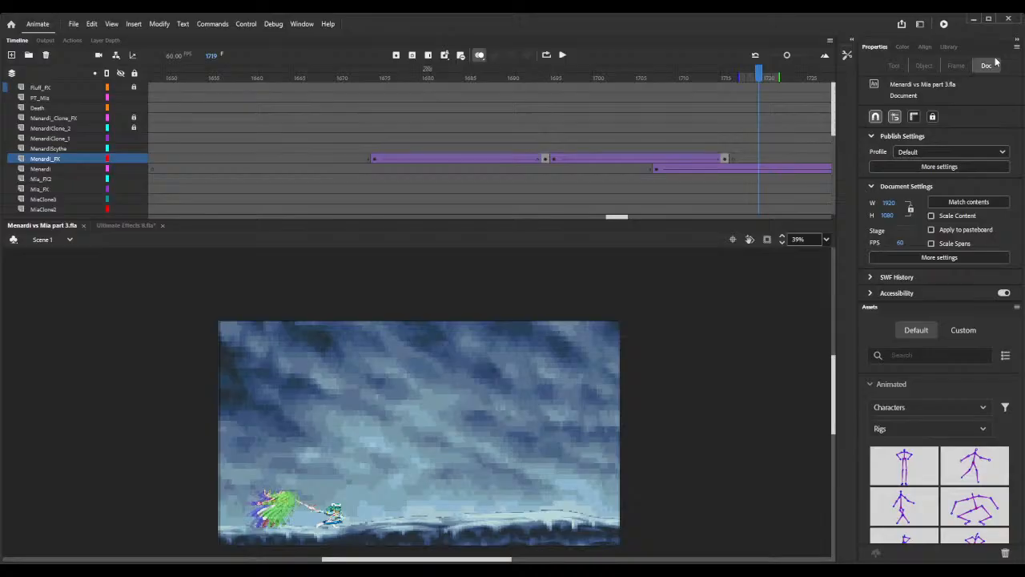